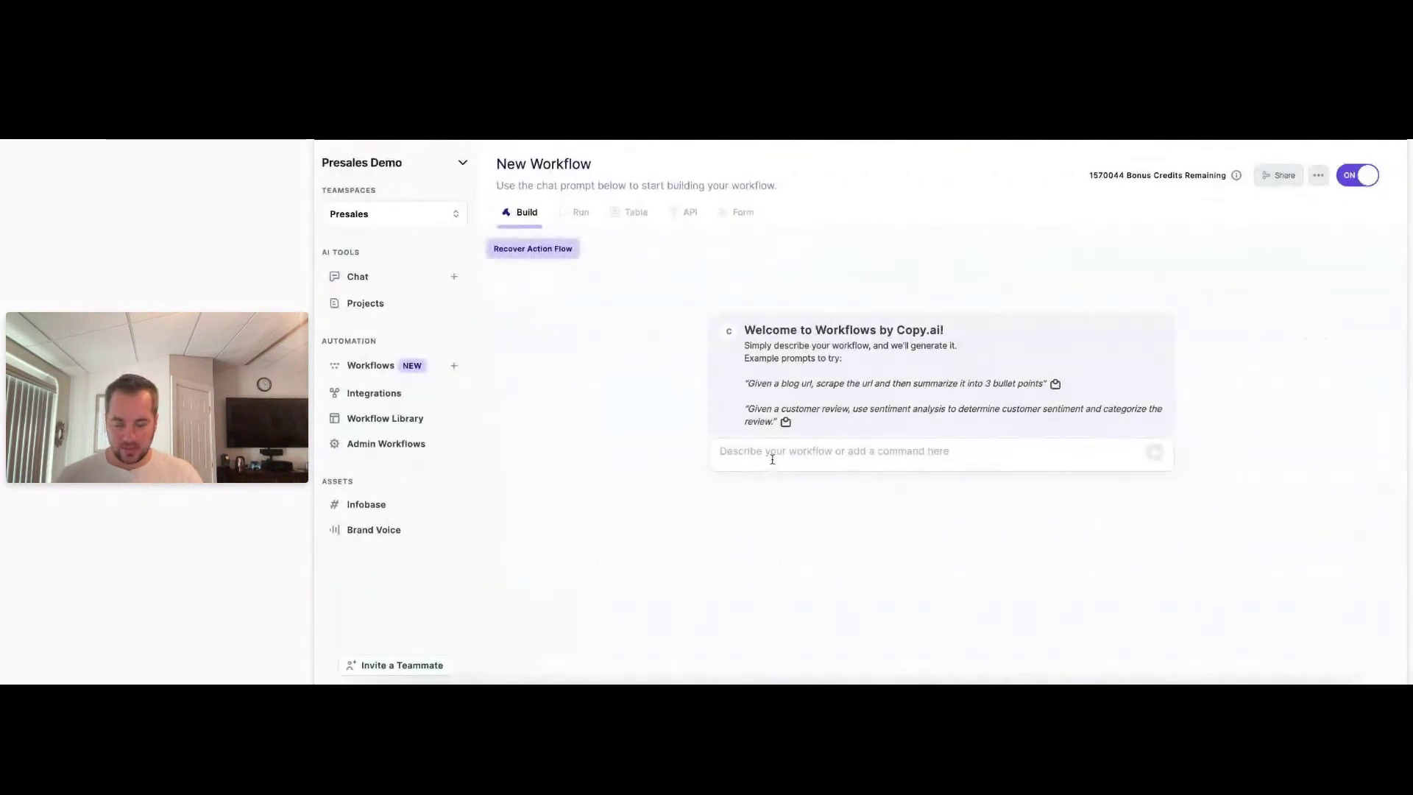
Submit a prompt asking for two separate steps to reason out a person's name and company from an email.
left_click(772, 458)
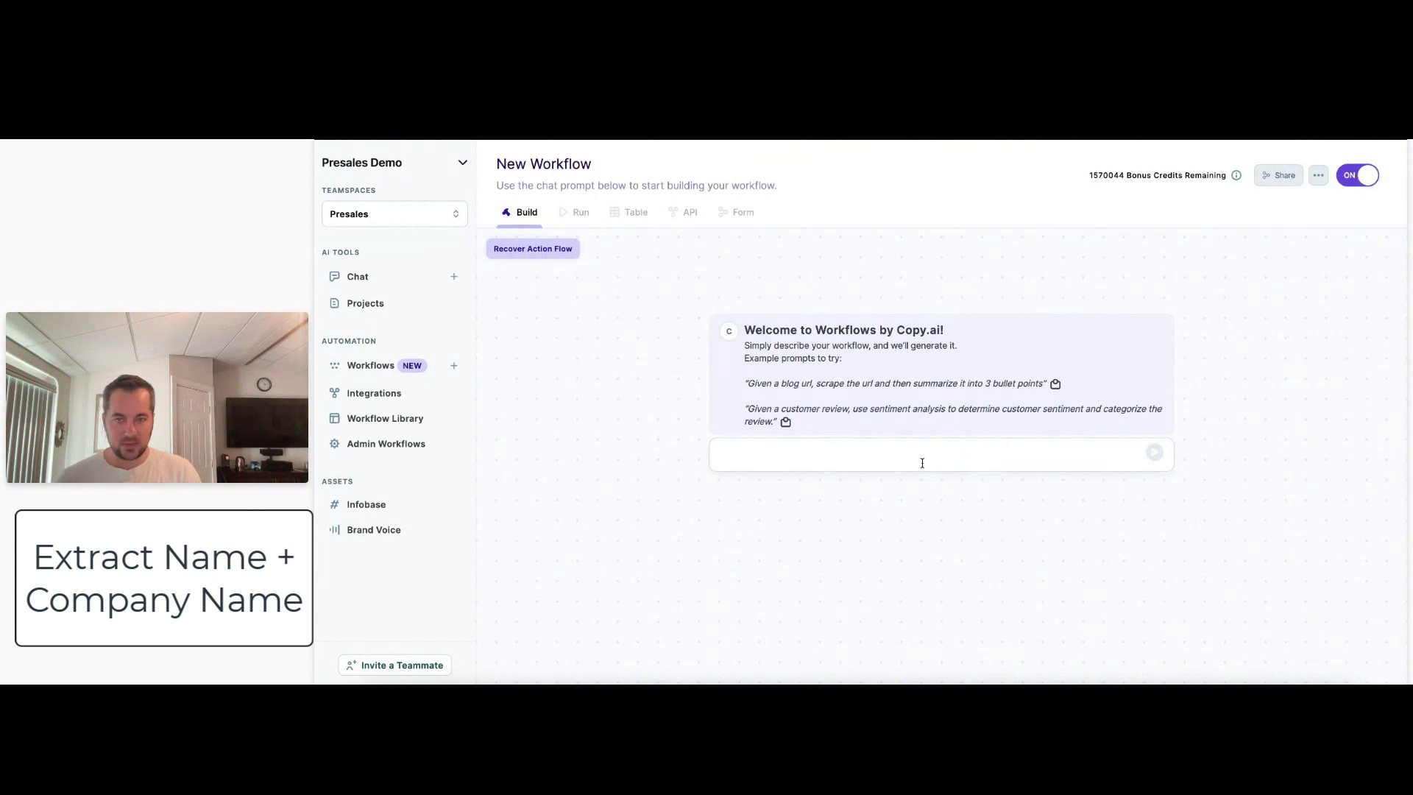
type("given an email, ")
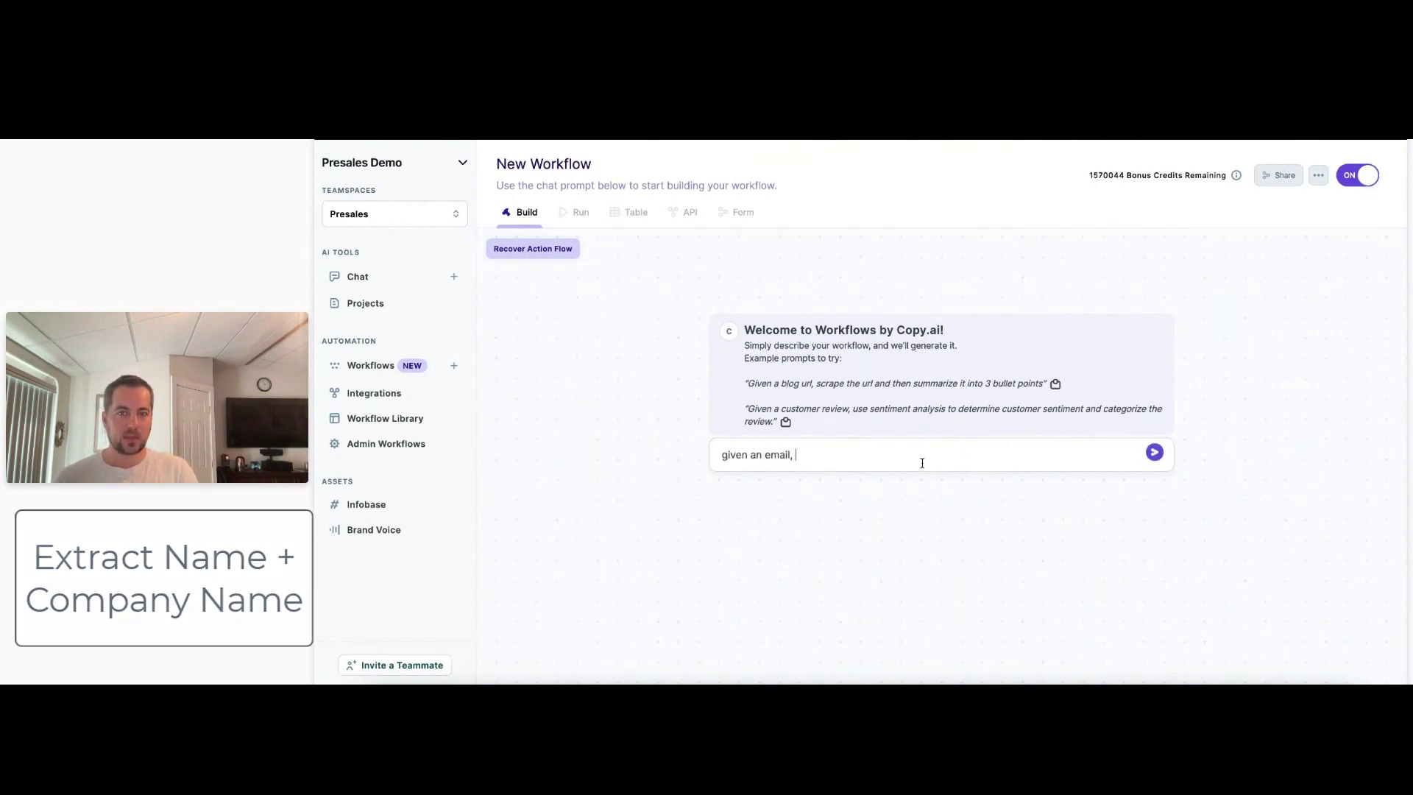
type("in")
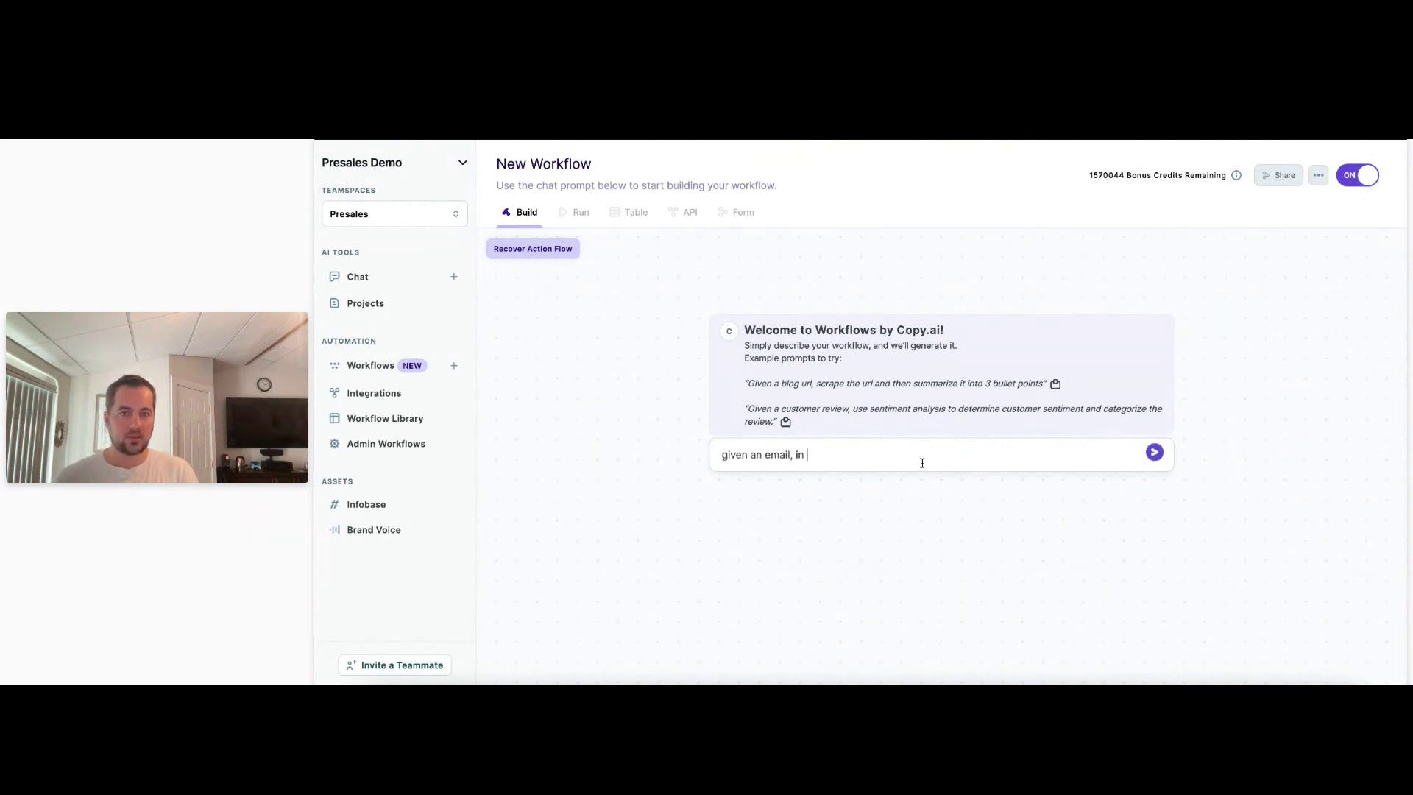
type(" two separate s")
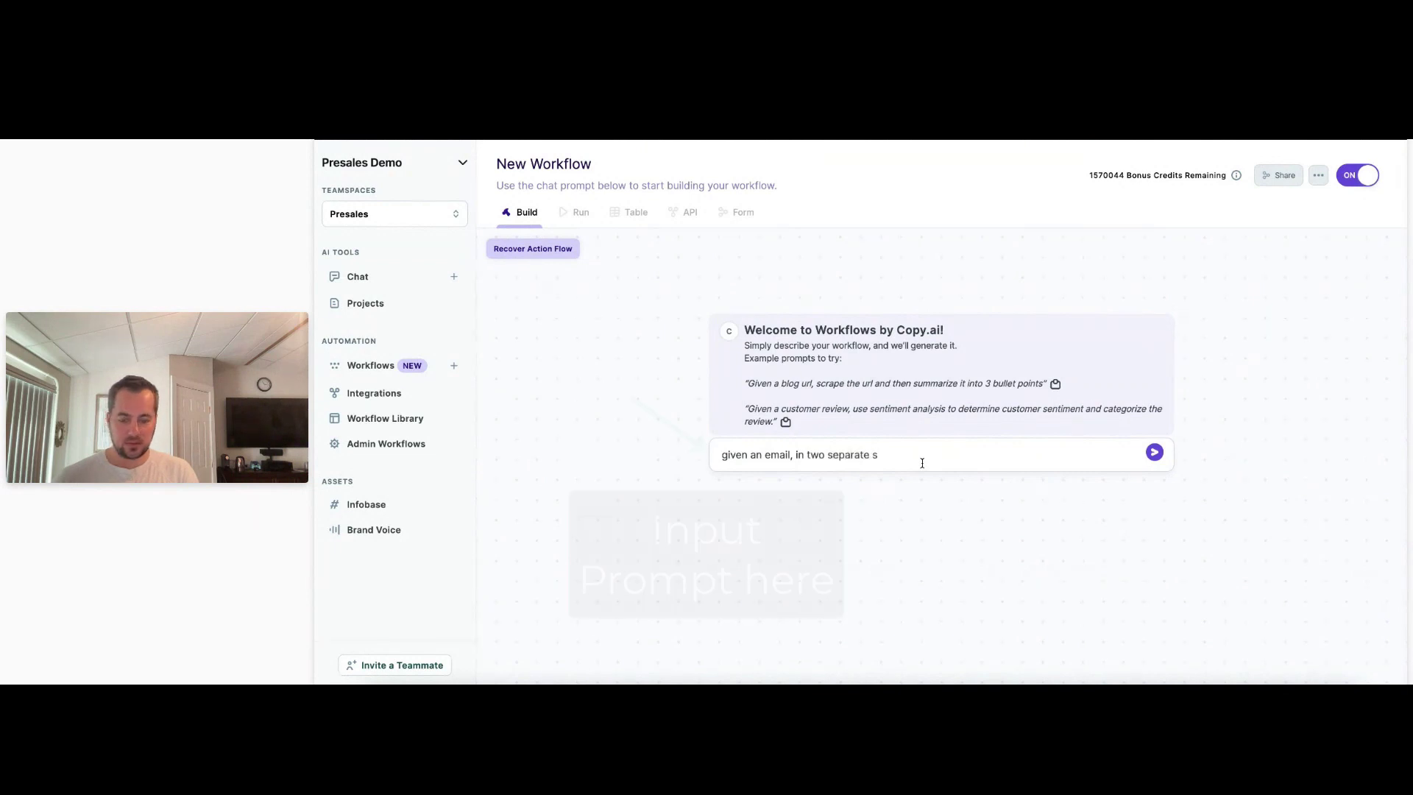
type("teps")
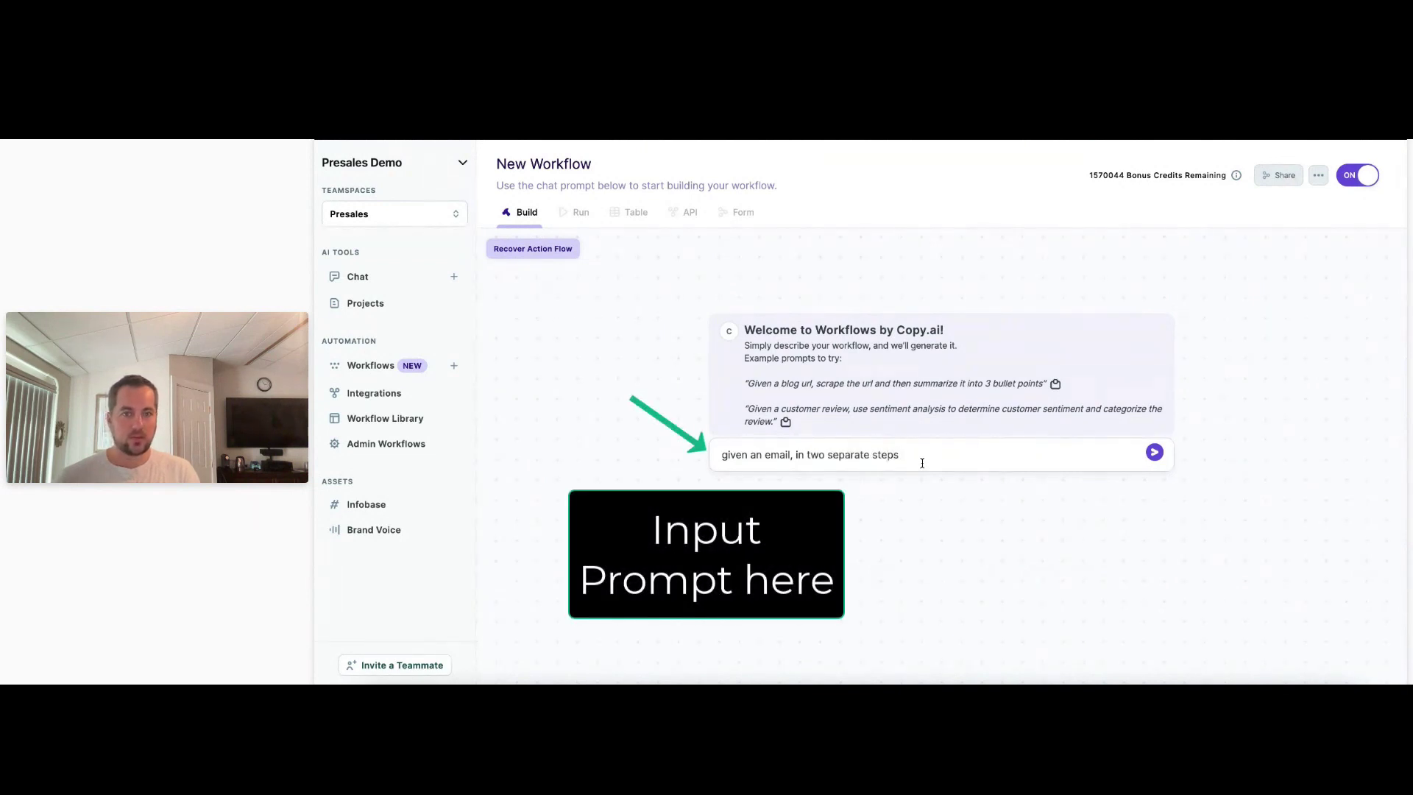
type(" reason through wha")
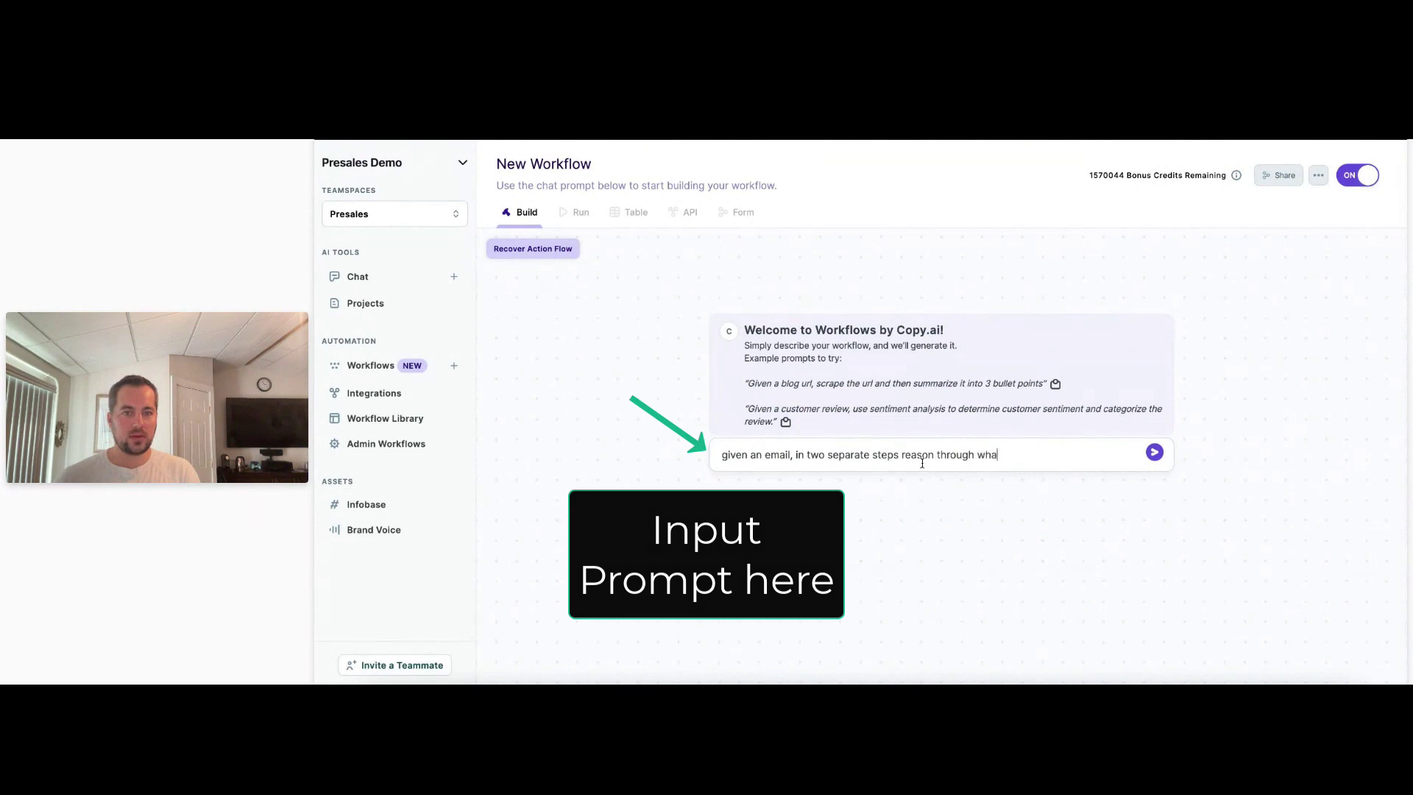
type("t their name is")
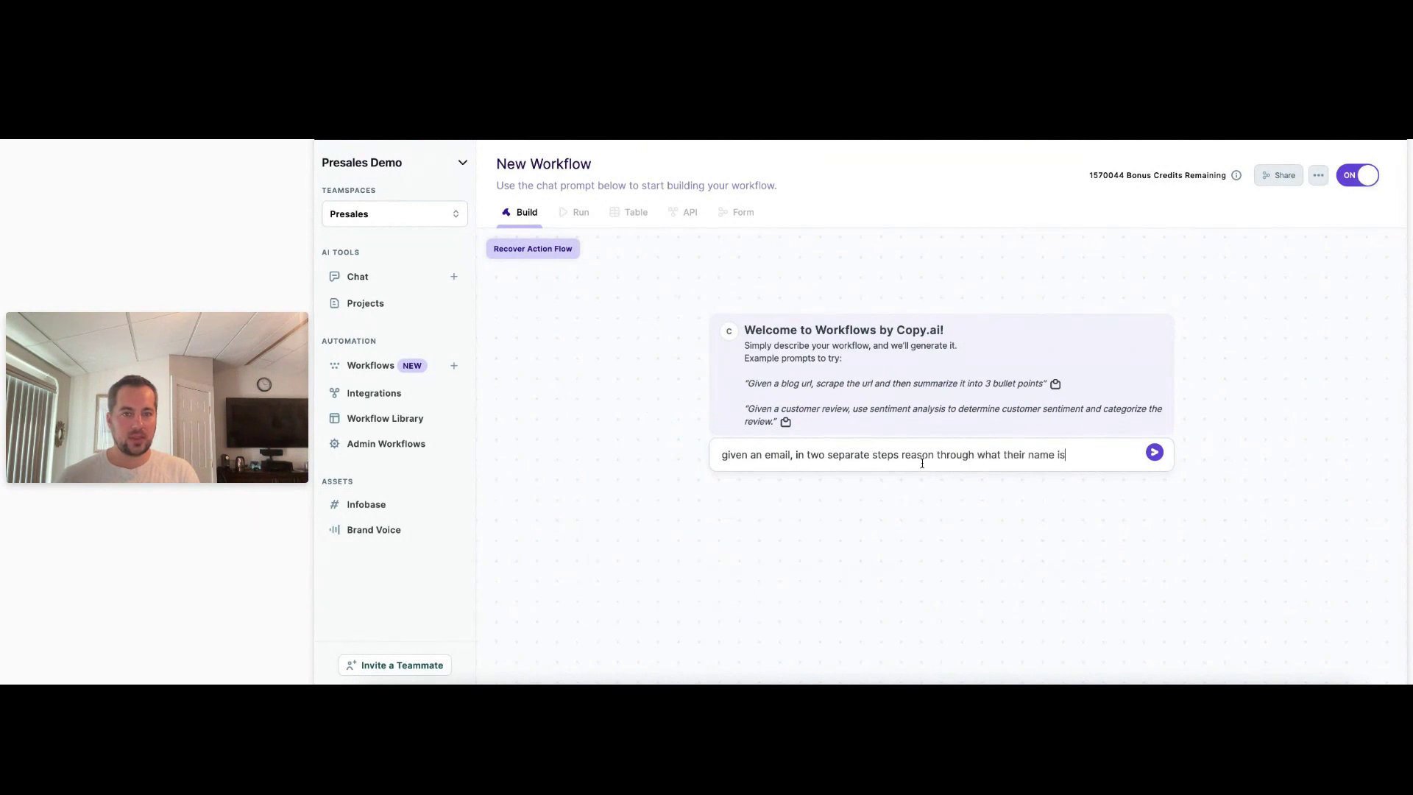
type(" and what their compan")
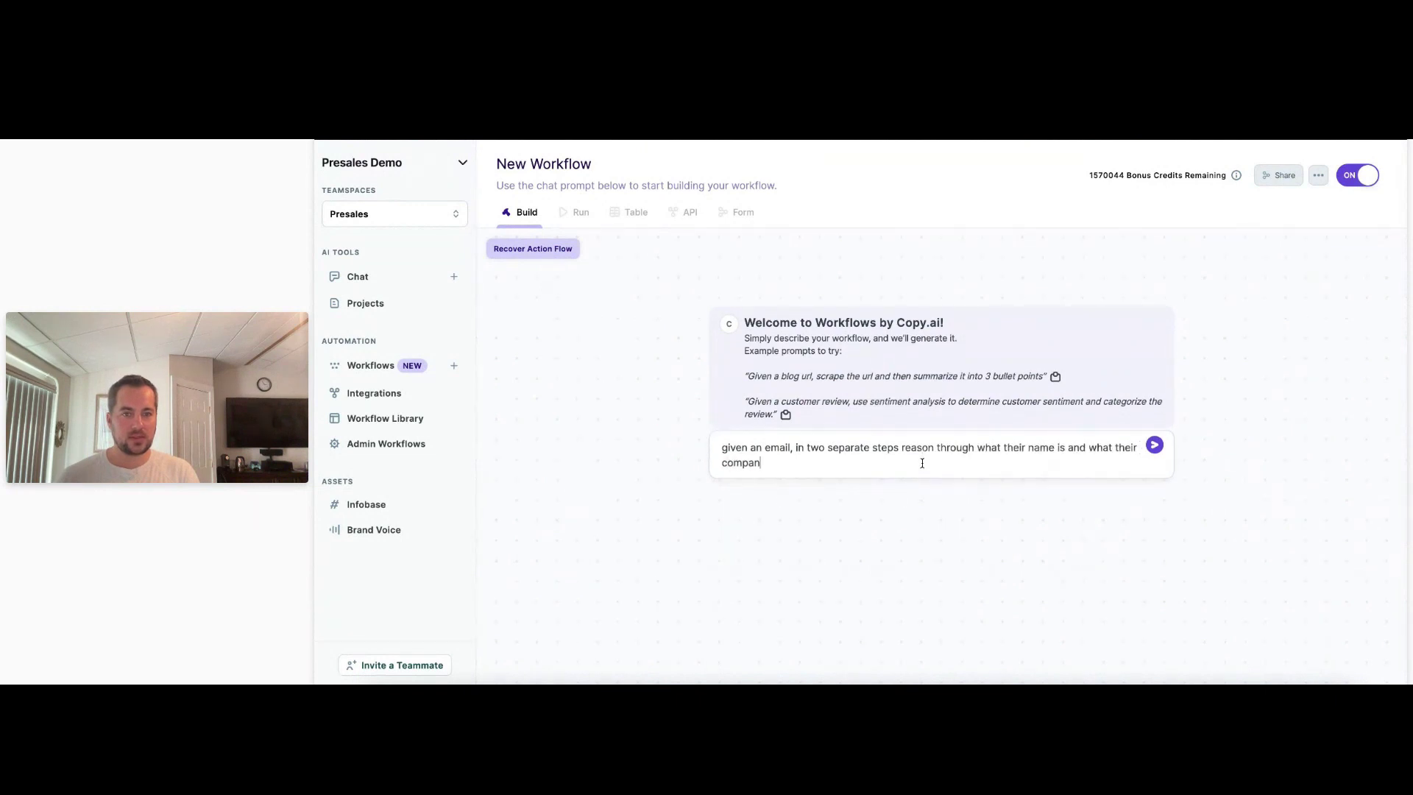
type("y name is")
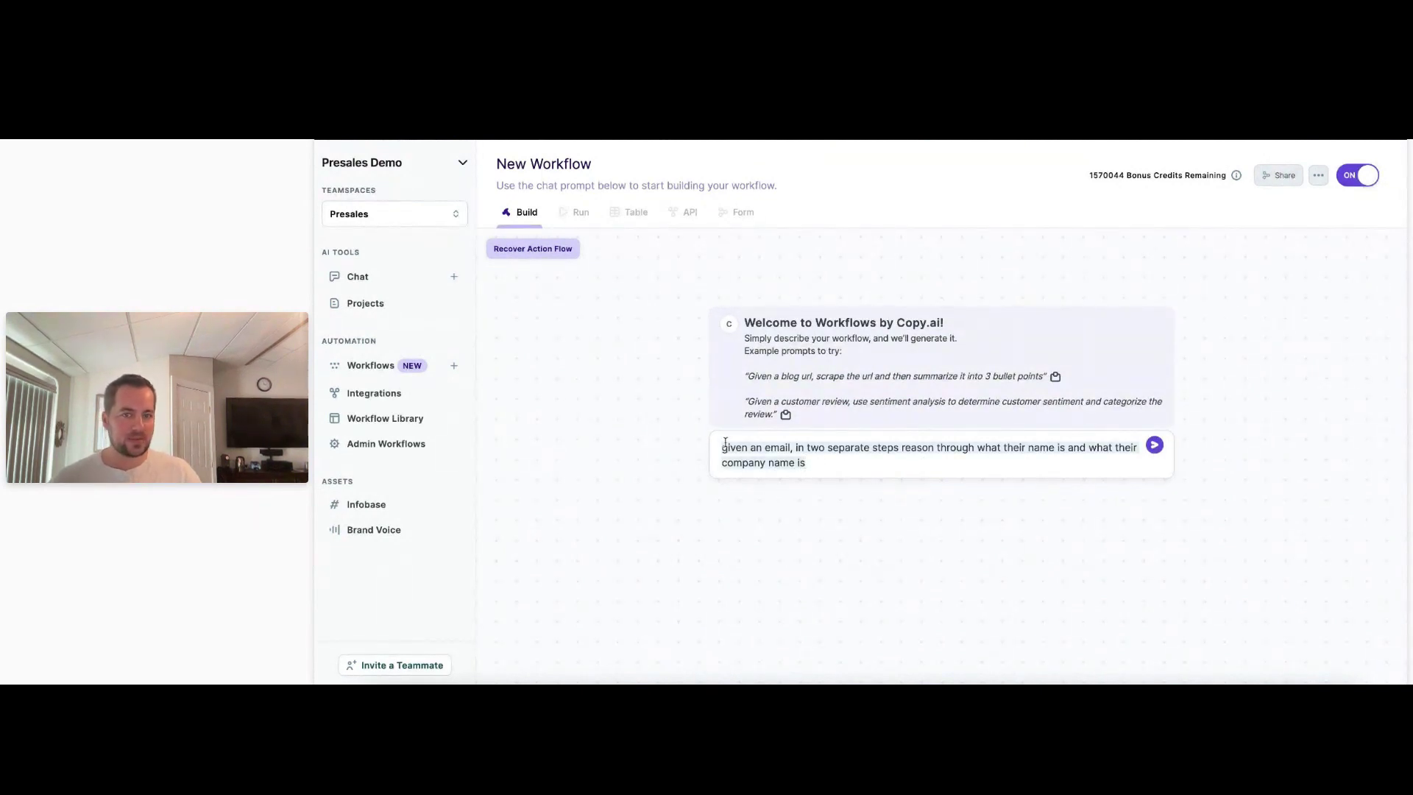
key("ctrl+a")
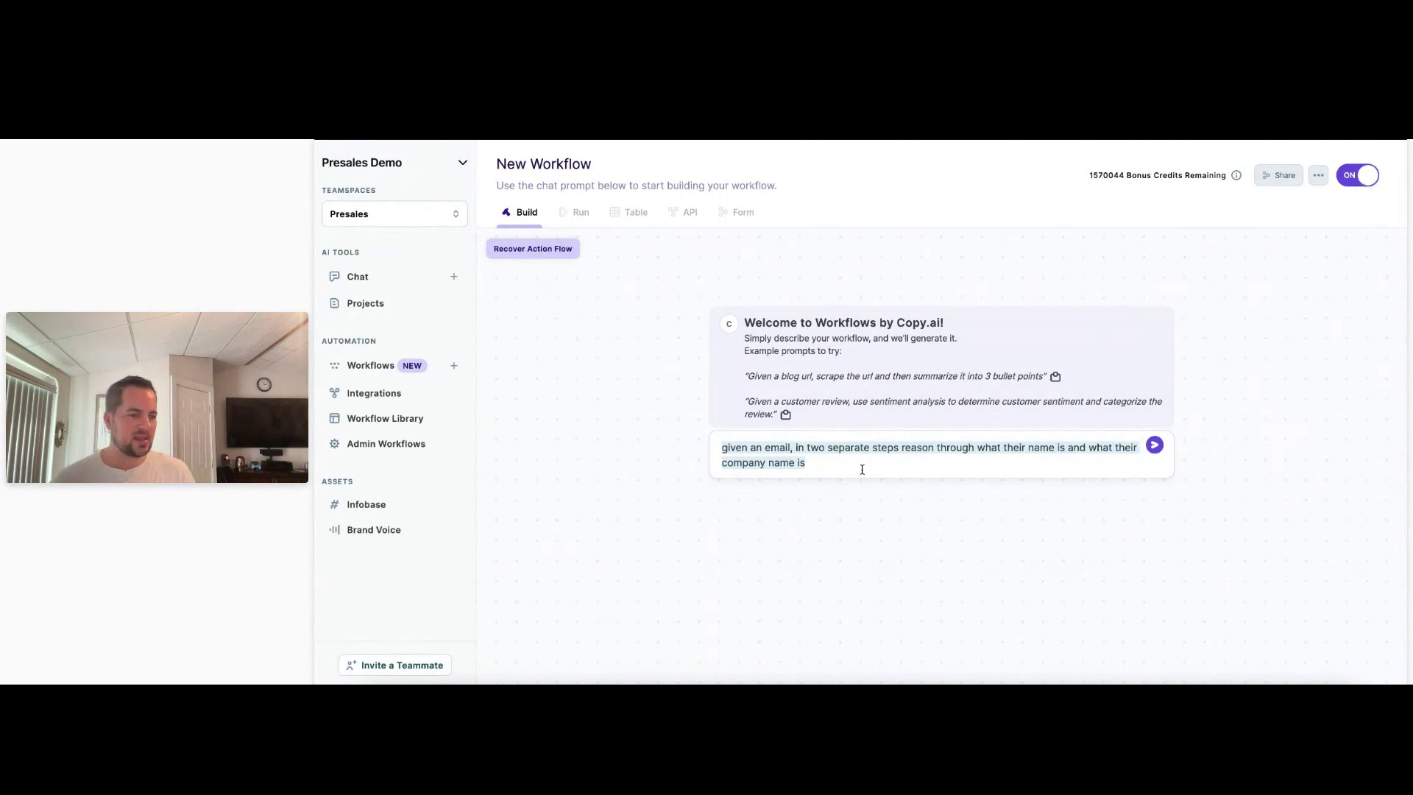
left_click(838, 458)
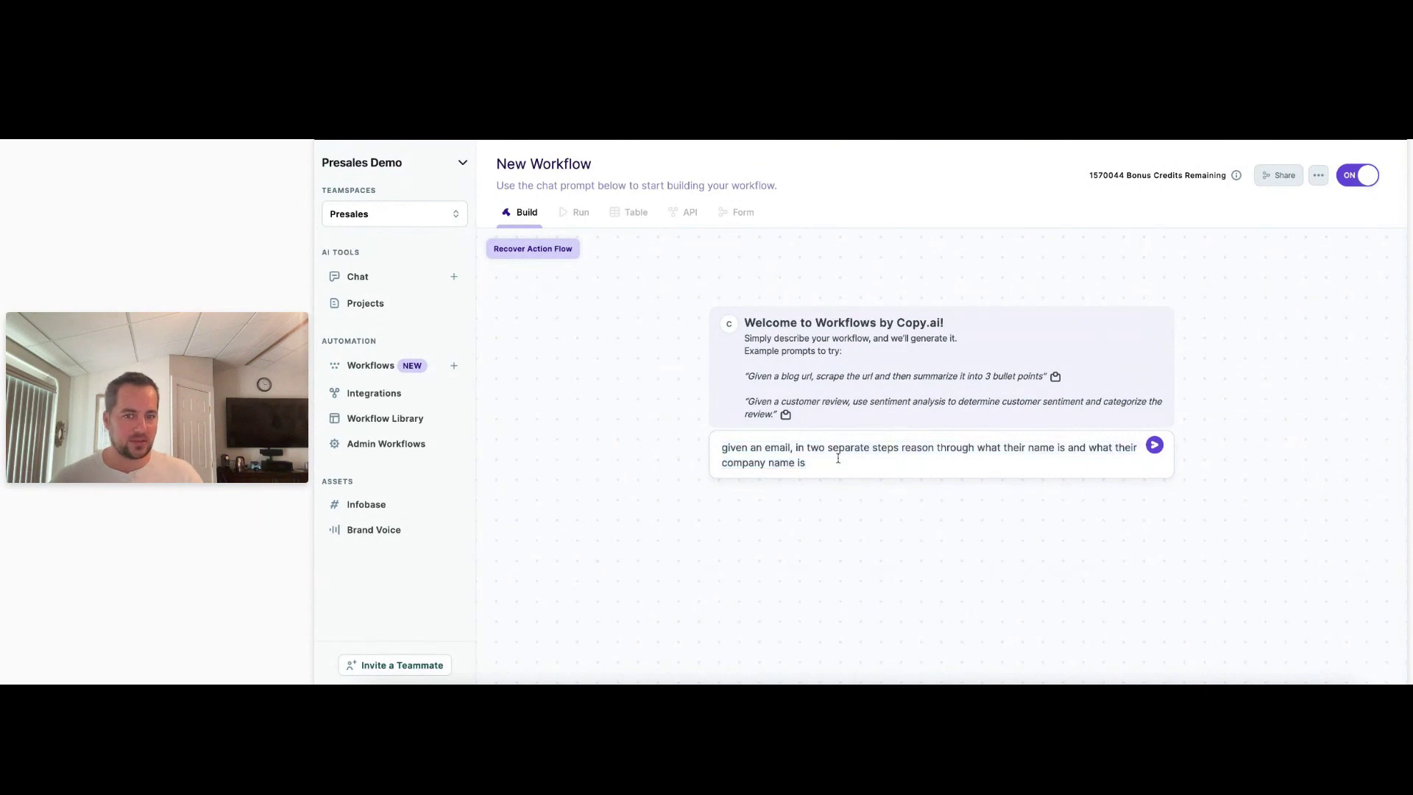
key("Return")
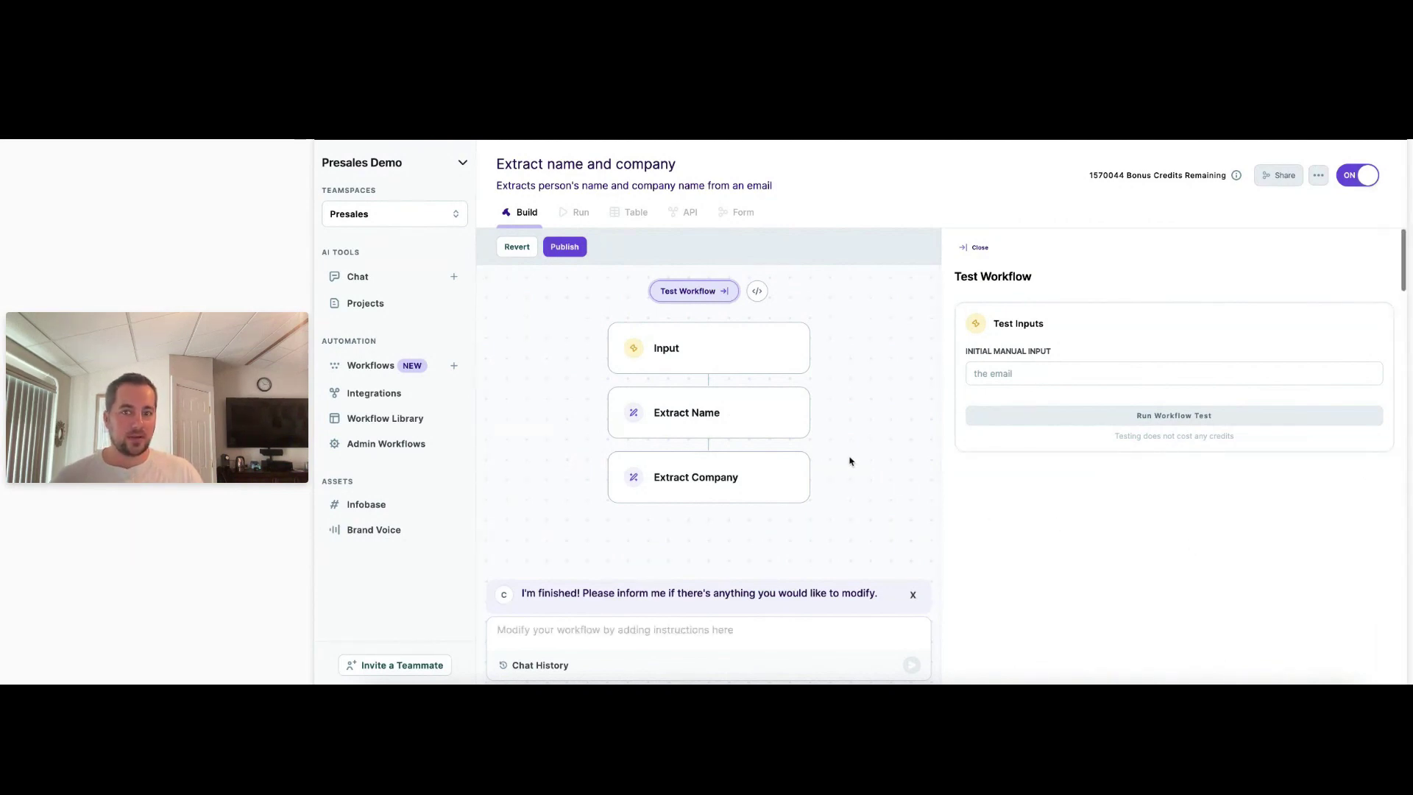
Inspect the Extract Name, Extract Company and Test Workflow panels, then the Input step's initial_manual_input settings.
left_click(699, 292)
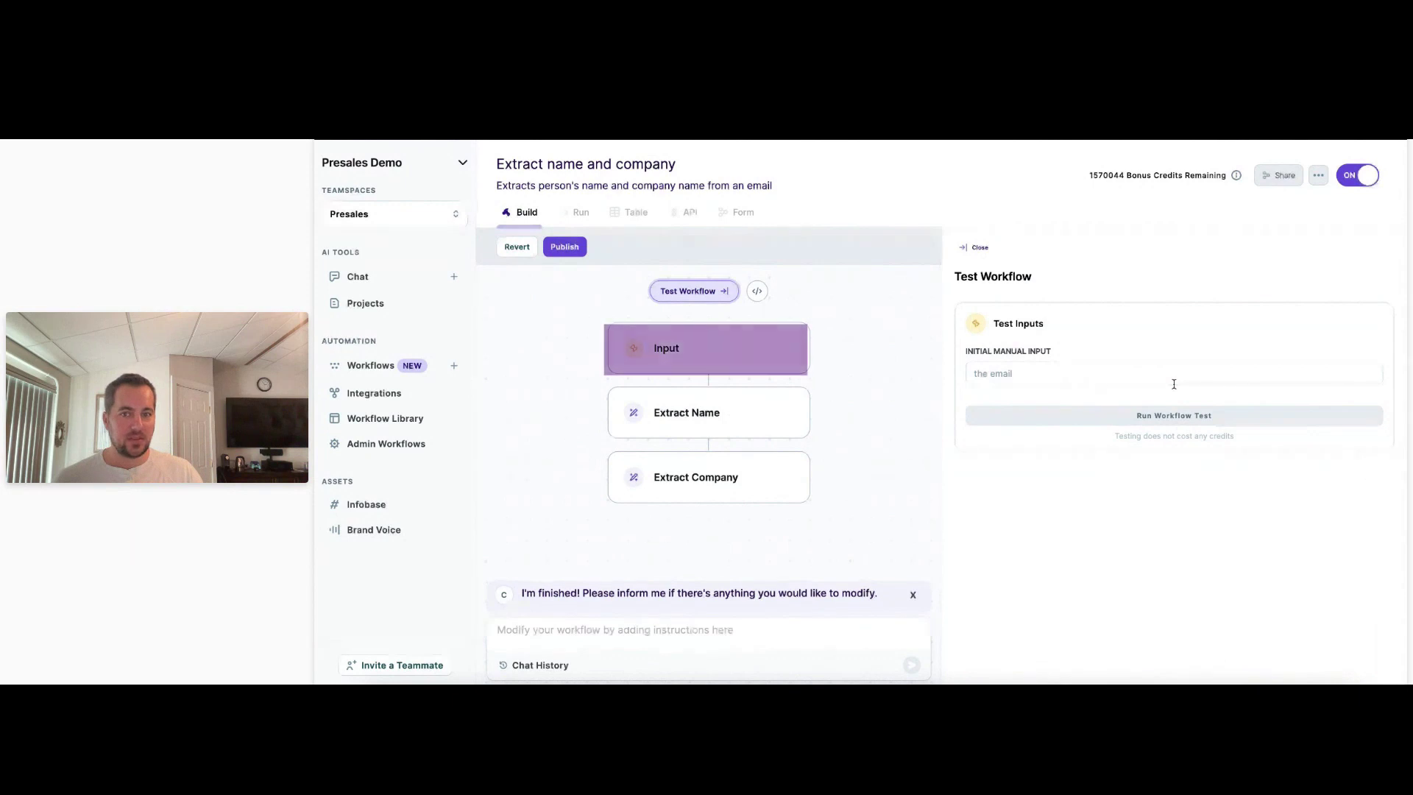
left_click(753, 416)
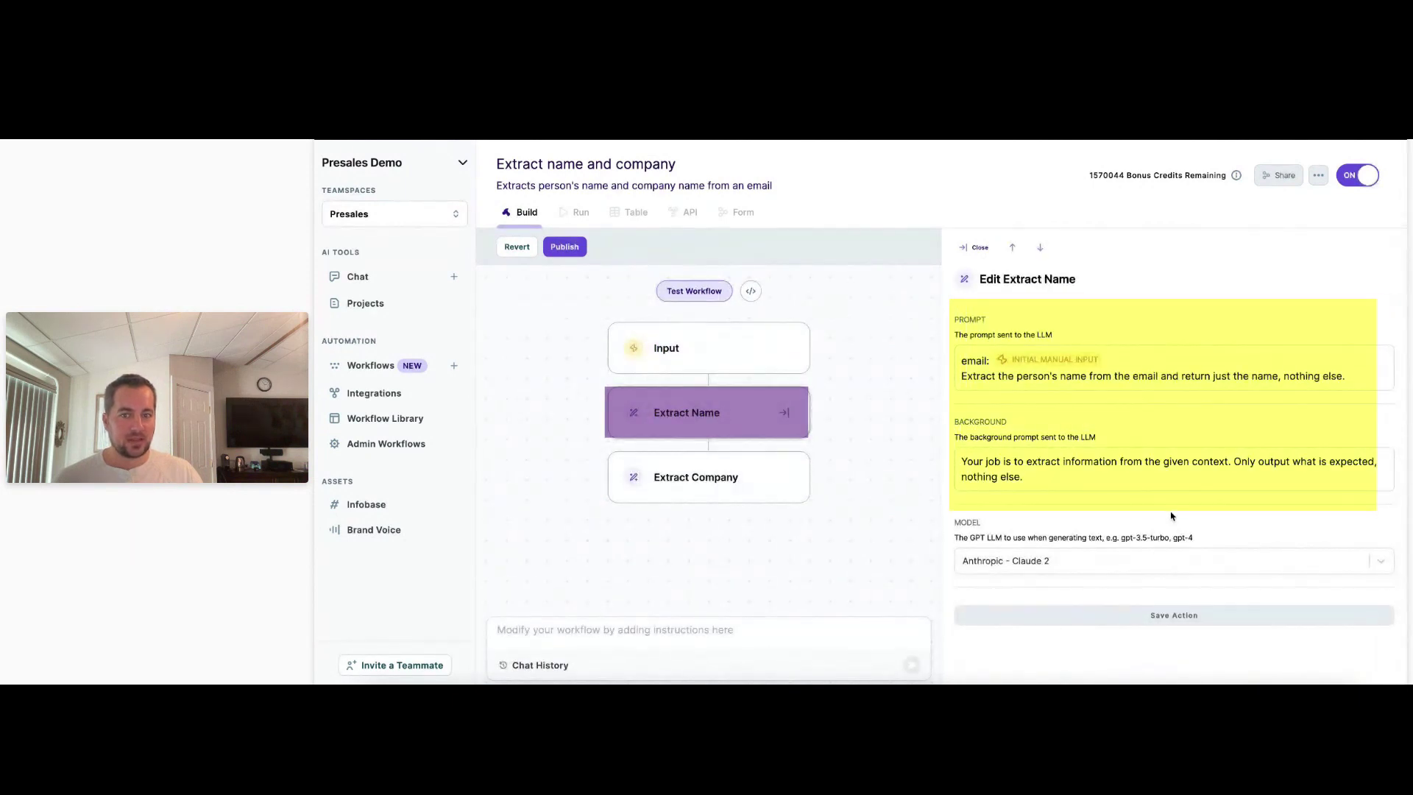
left_click(744, 493)
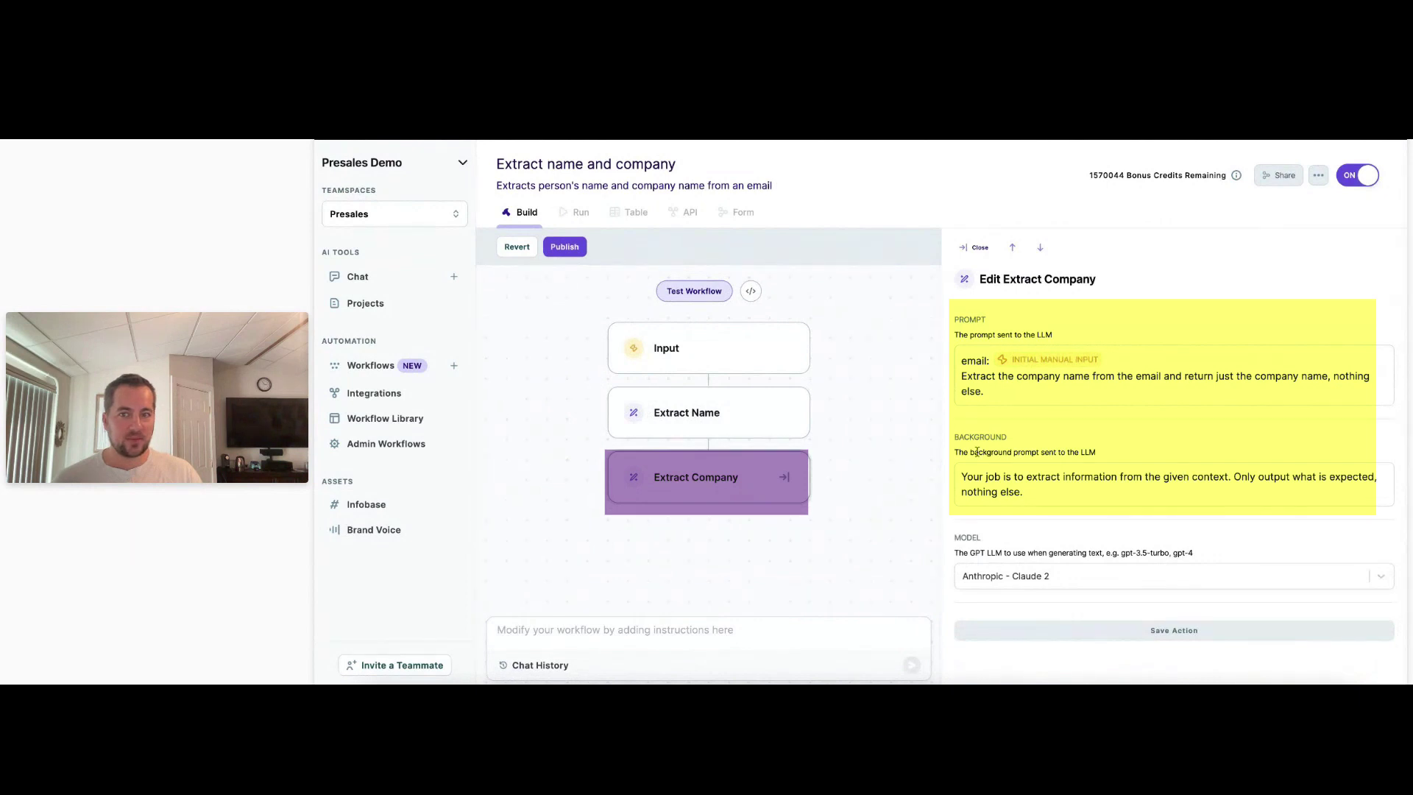
left_click(705, 294)
left_click(1060, 371)
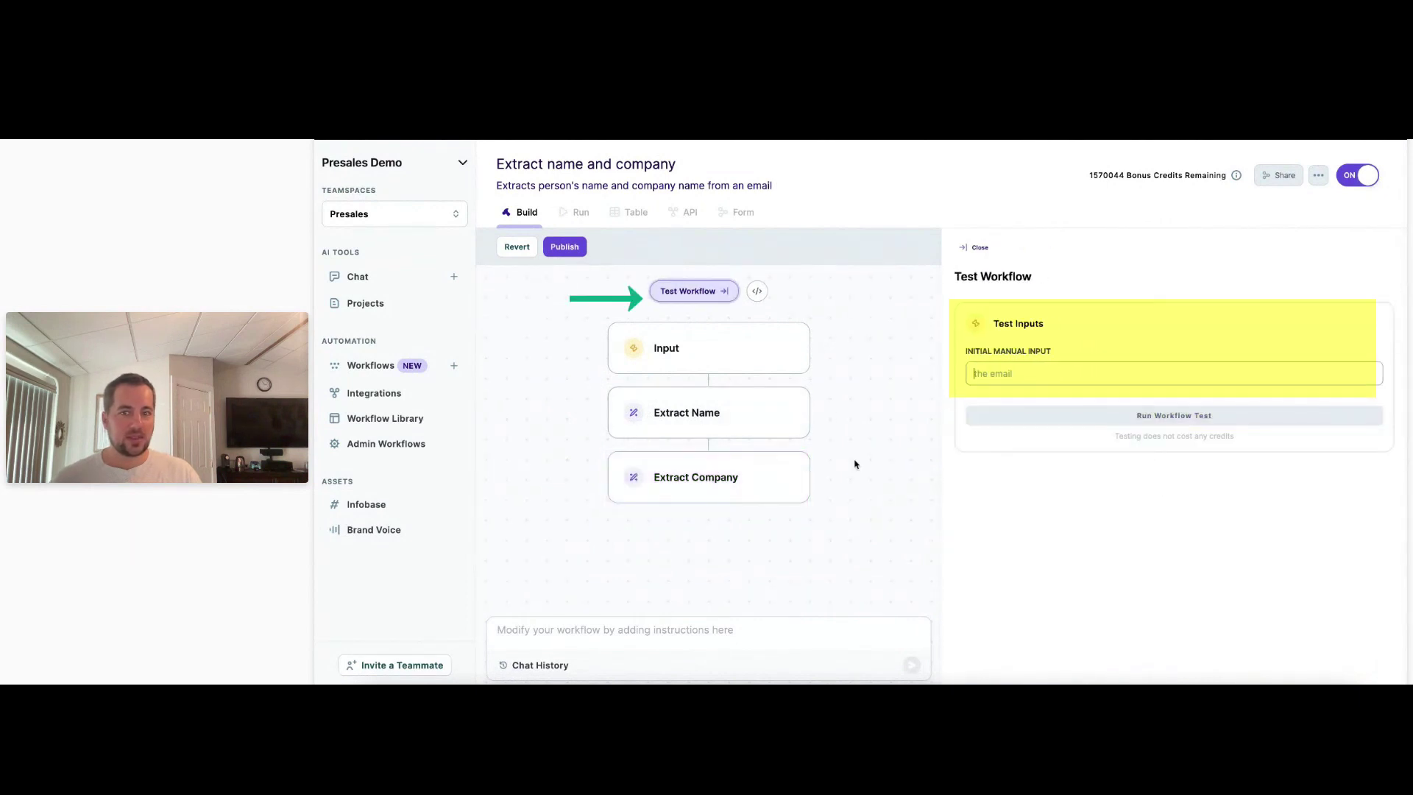
left_click(698, 414)
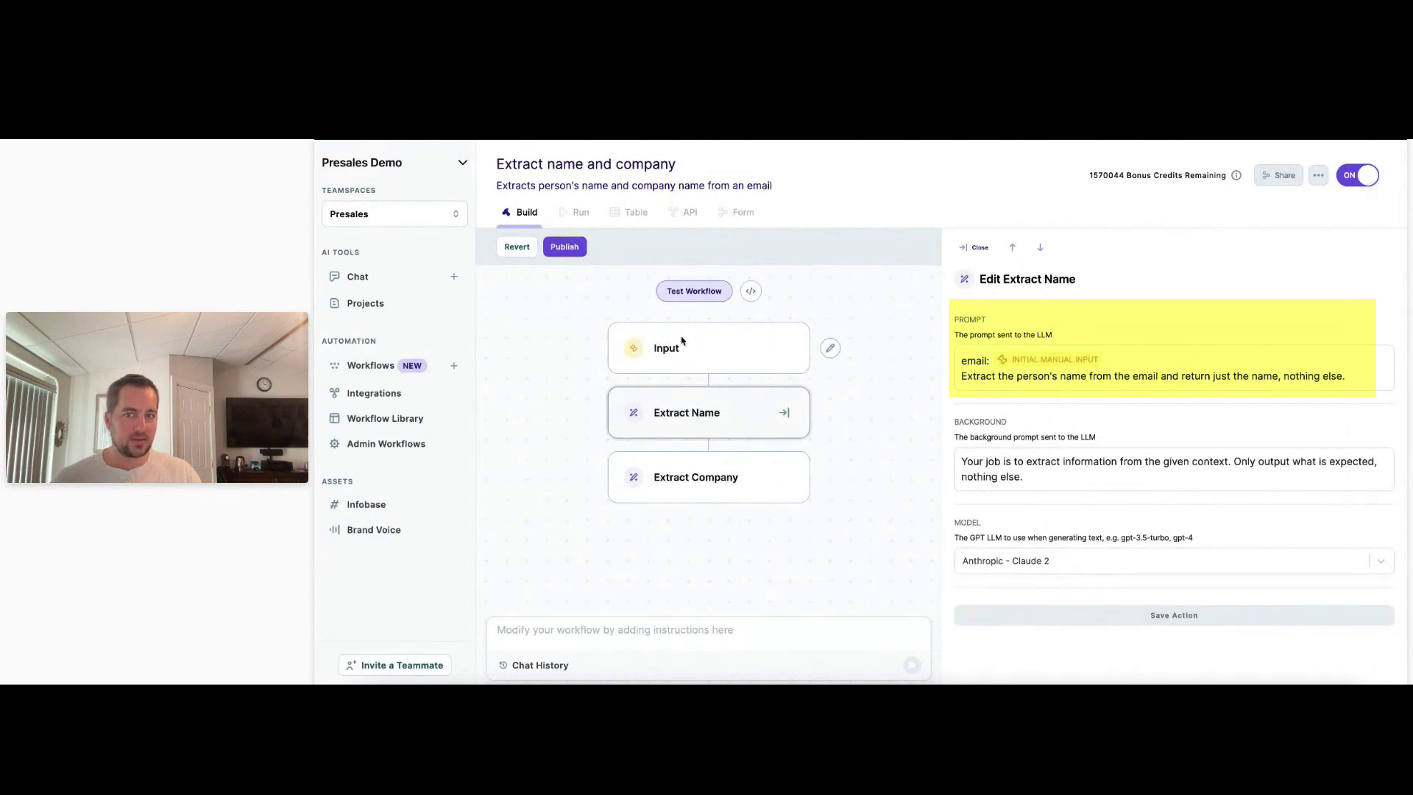
left_click(830, 348)
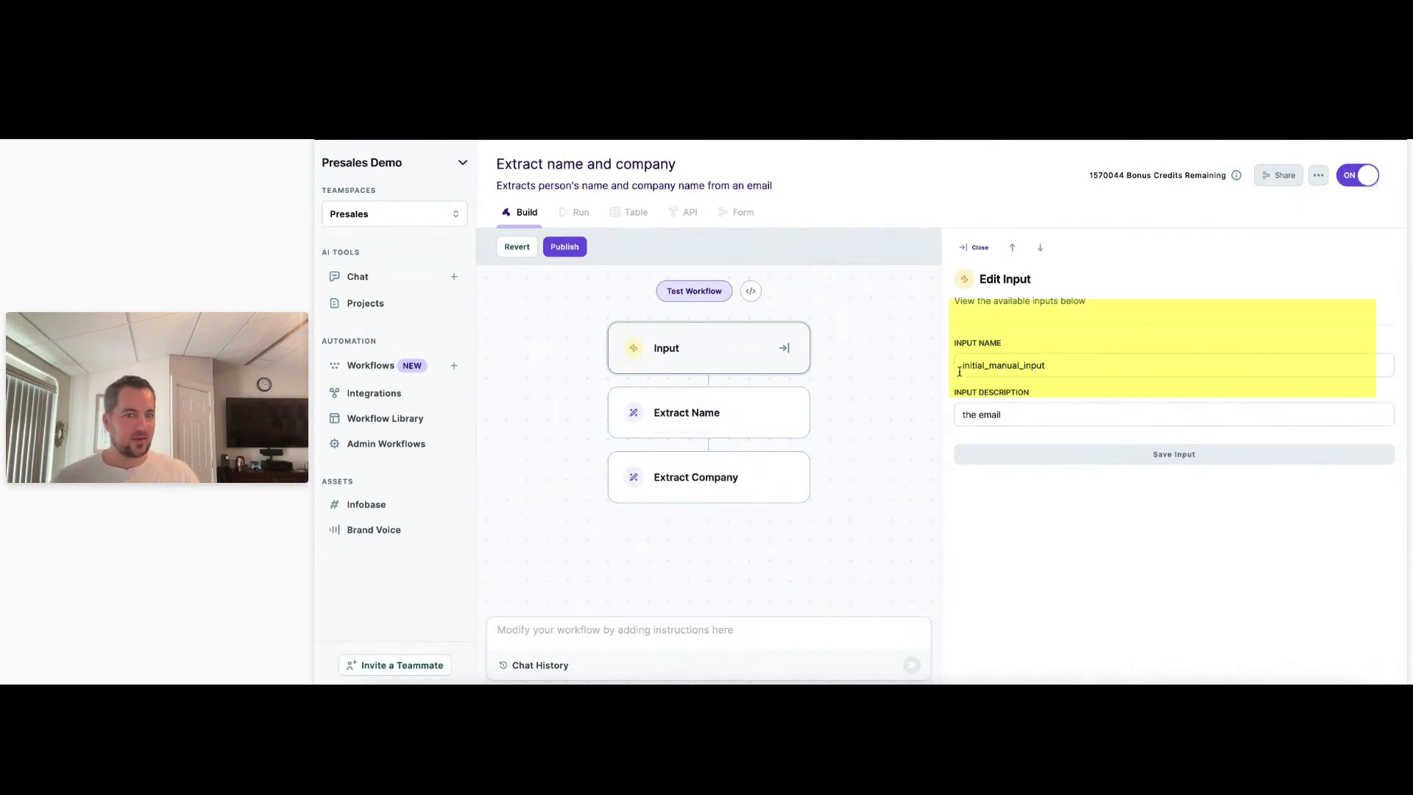
Read the Extract Name and Extract Company prompts, then bring up the Test Workflow panel.
left_click(730, 413)
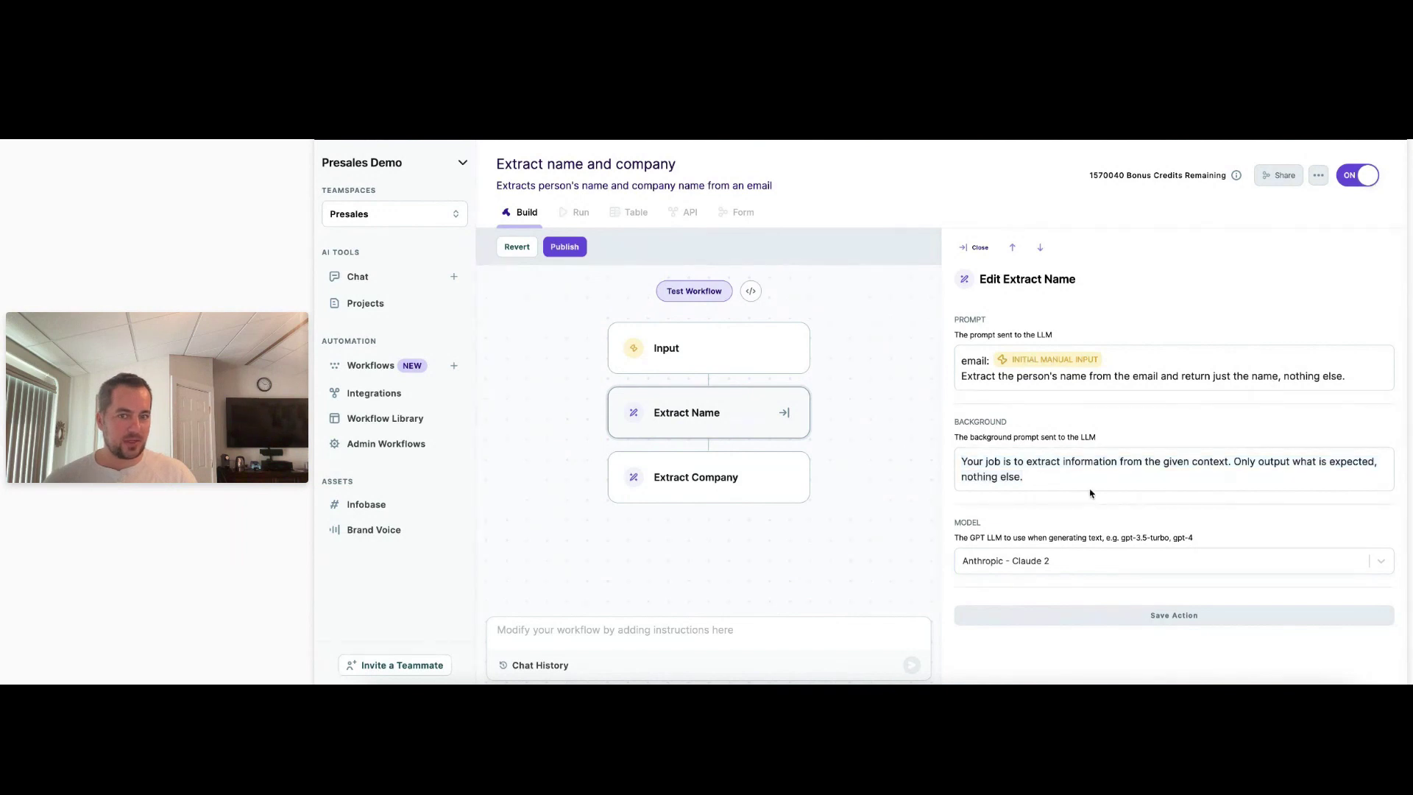
left_click(745, 483)
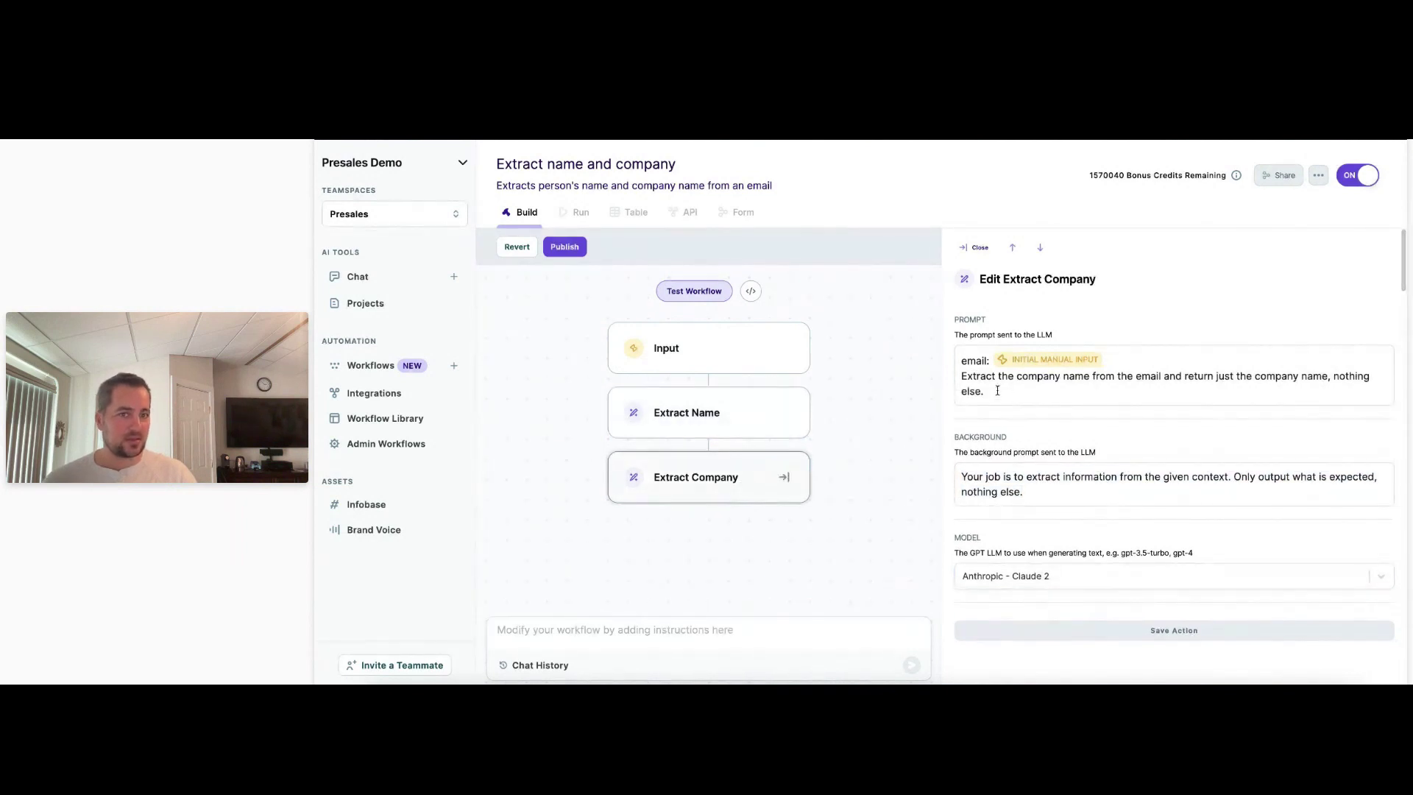
left_click_drag(986, 391, 957, 376)
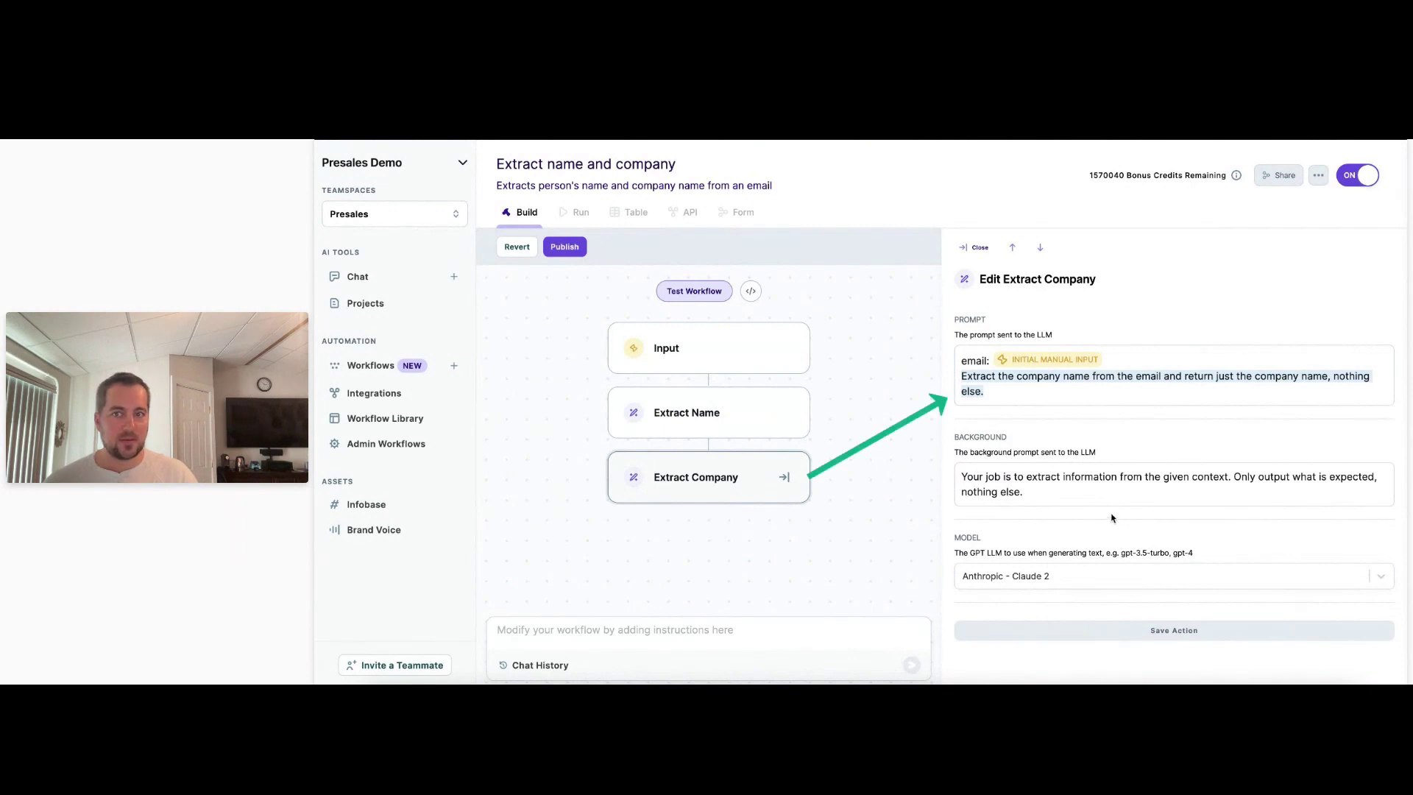
left_click(697, 291)
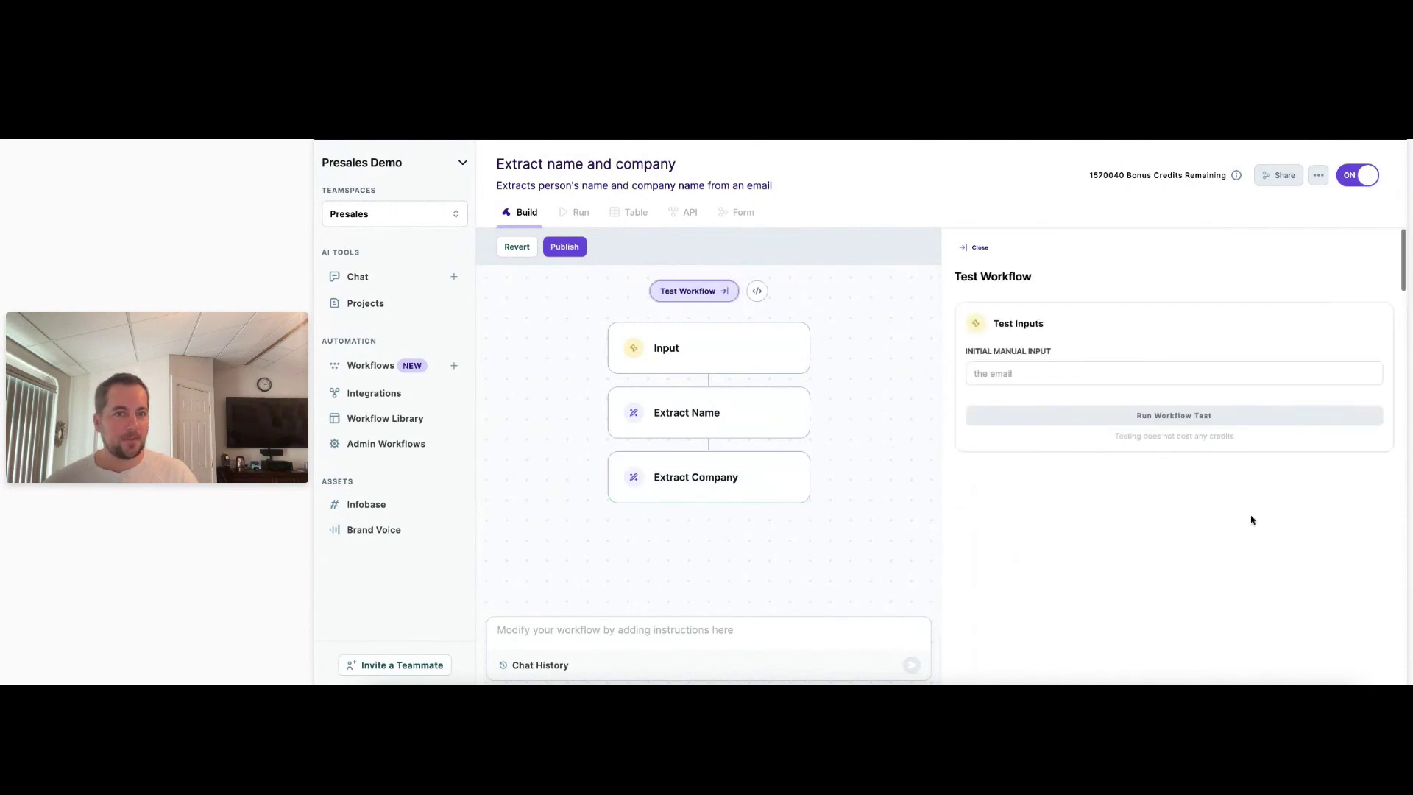
Run the workflow test on a sample Nike email address and review the results.
left_click(1257, 374)
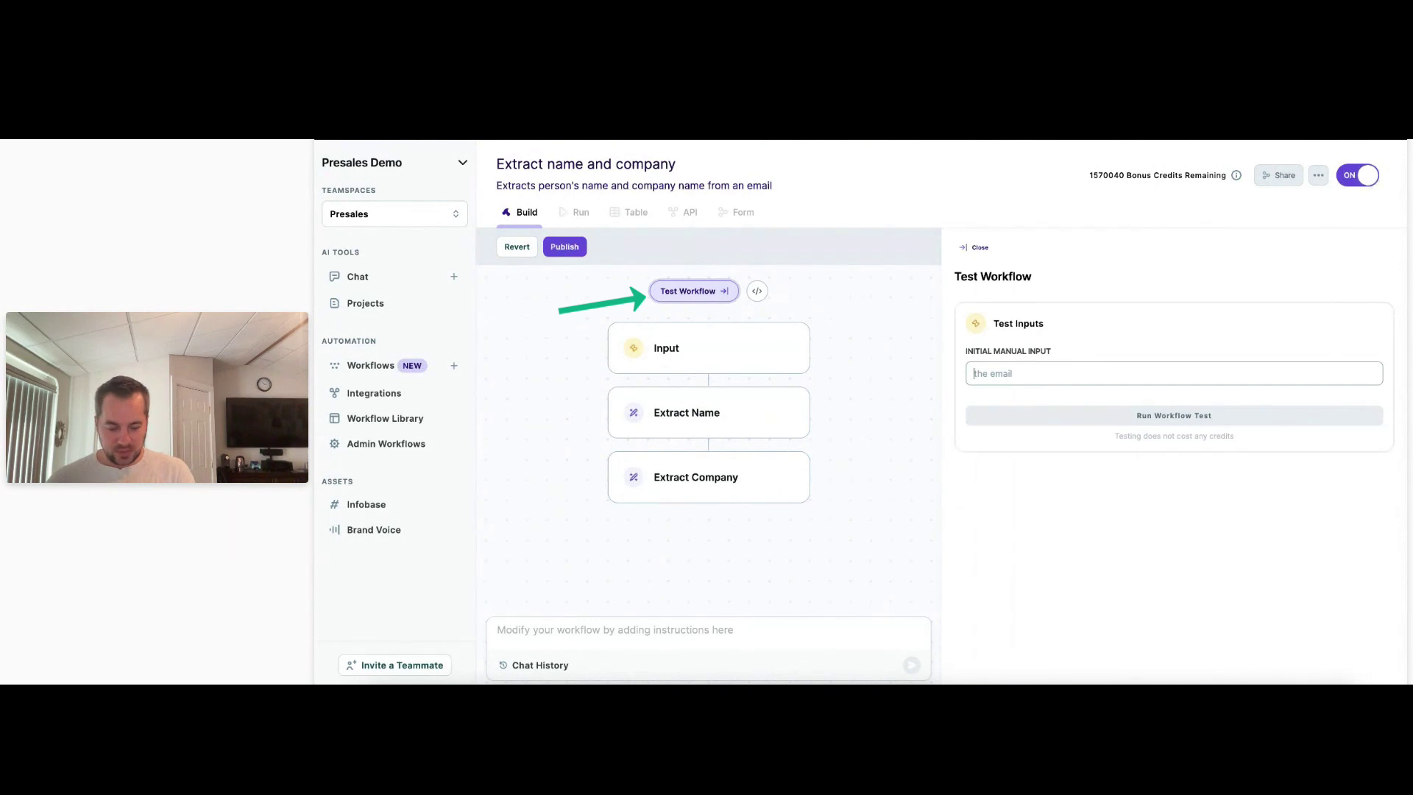
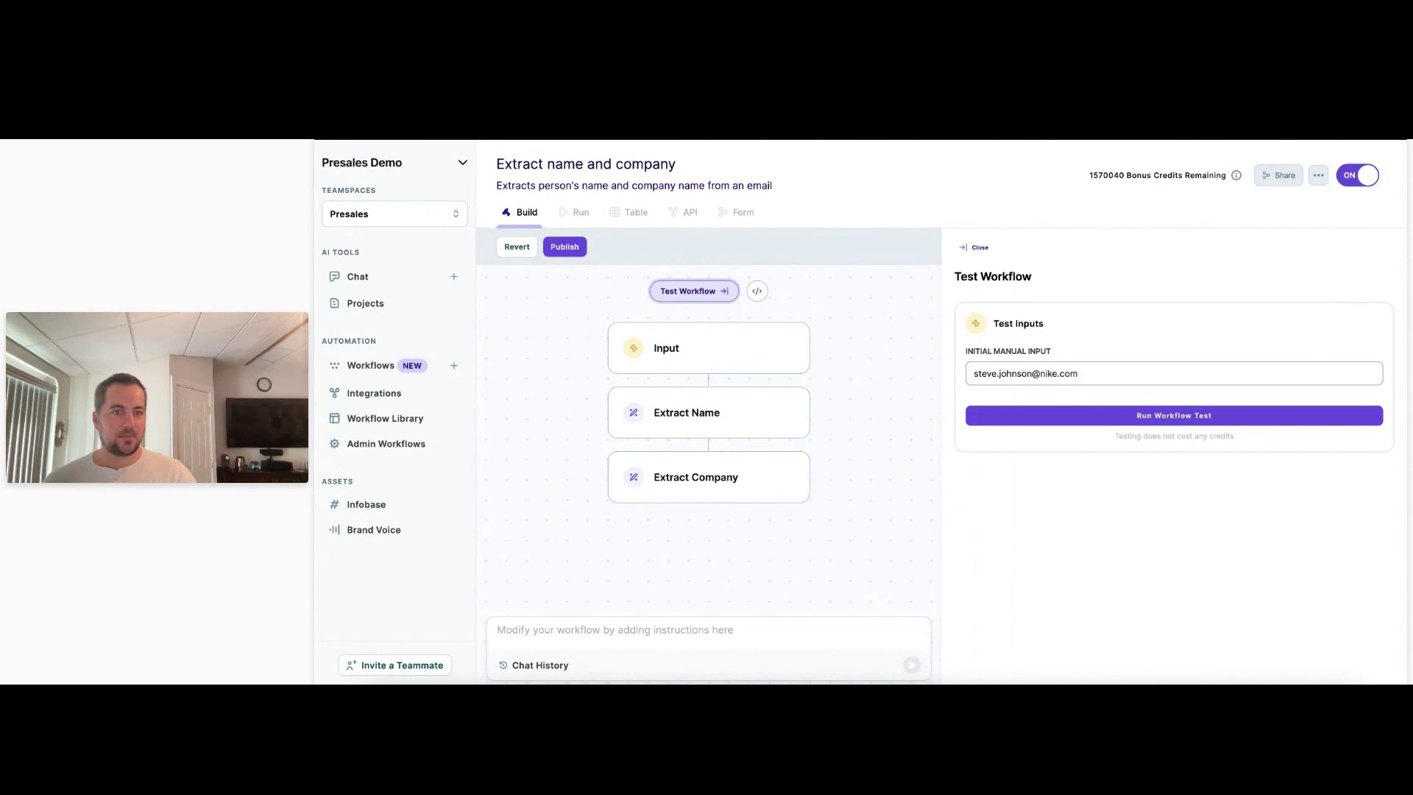
left_click(972, 422)
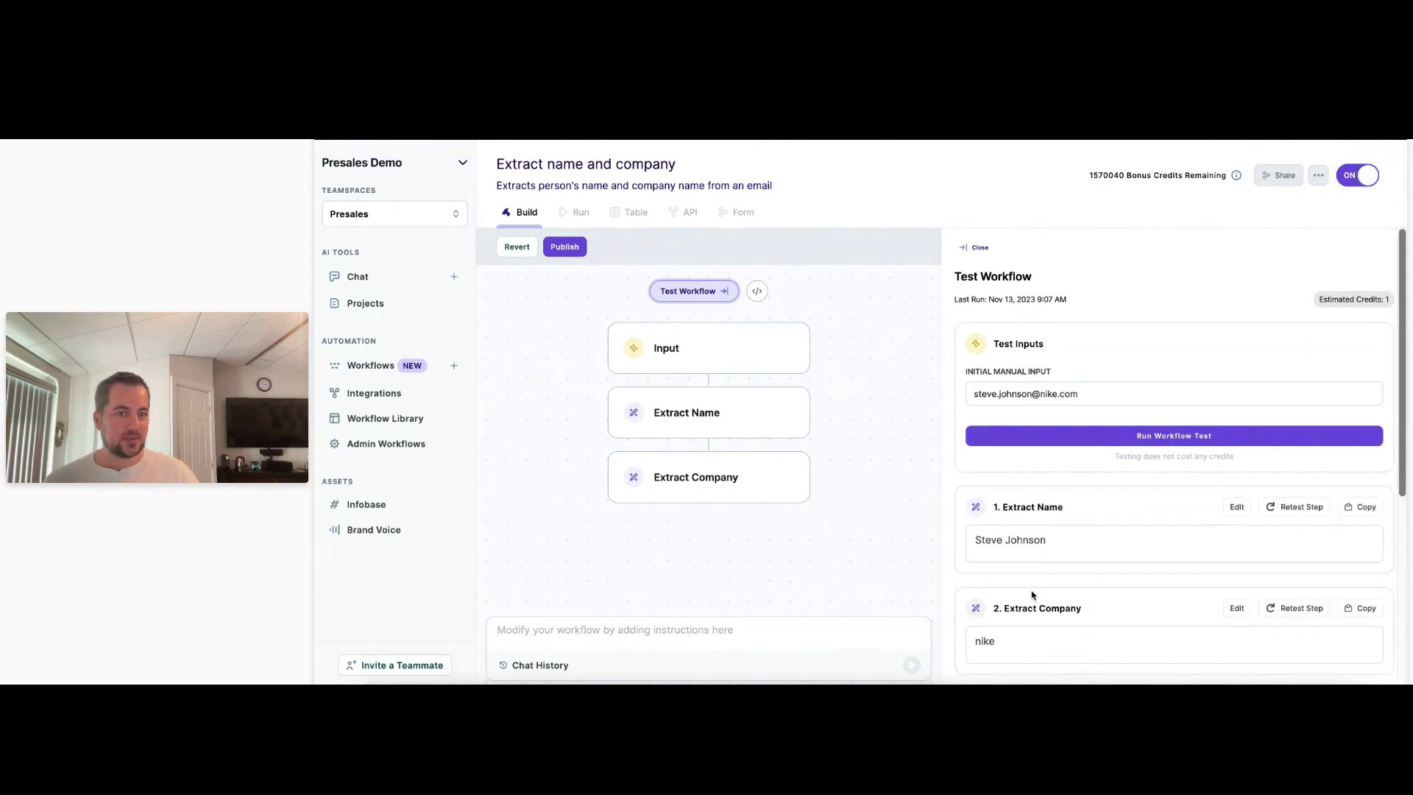
scroll(1032, 593, "down", 1)
left_click_drag(1050, 467, 880, 477)
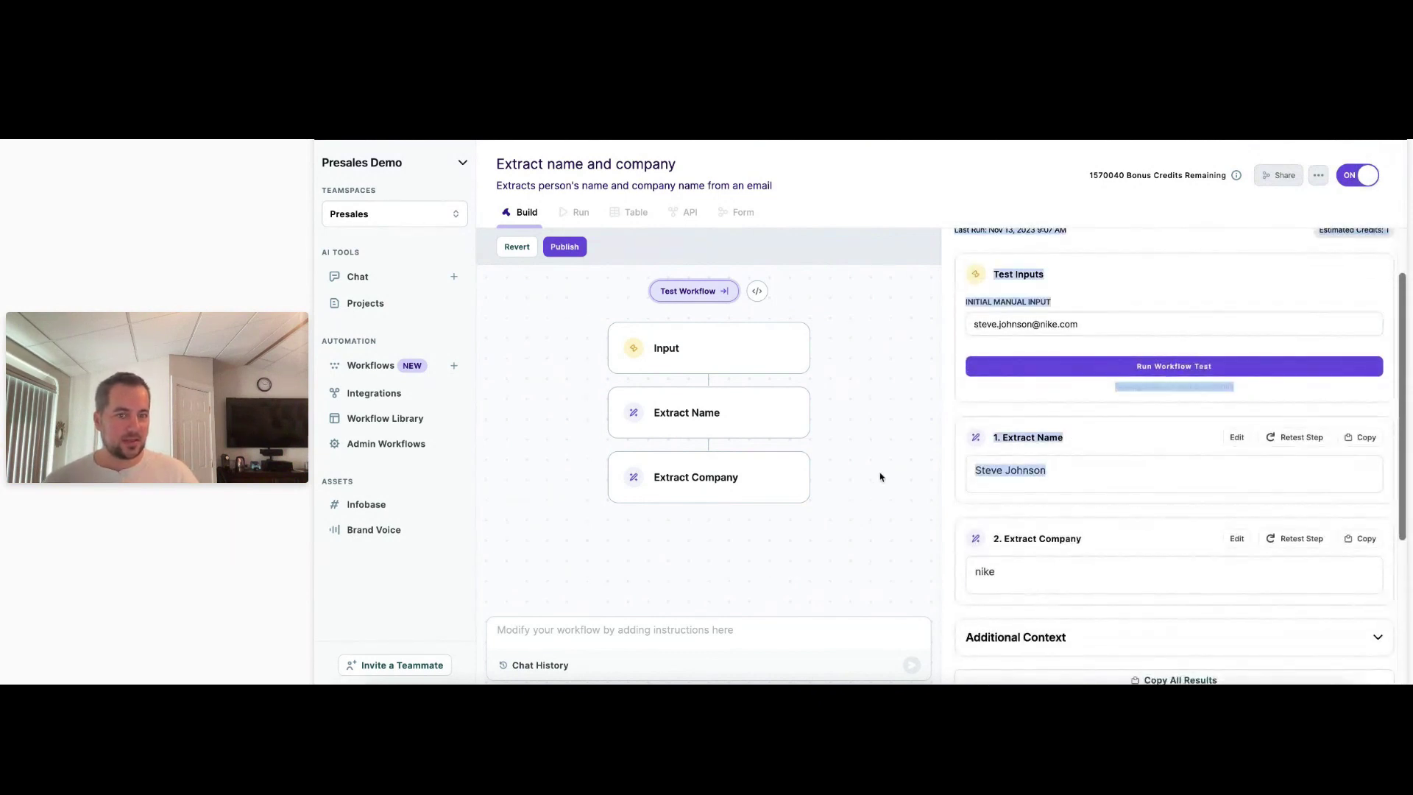
left_click(1031, 463)
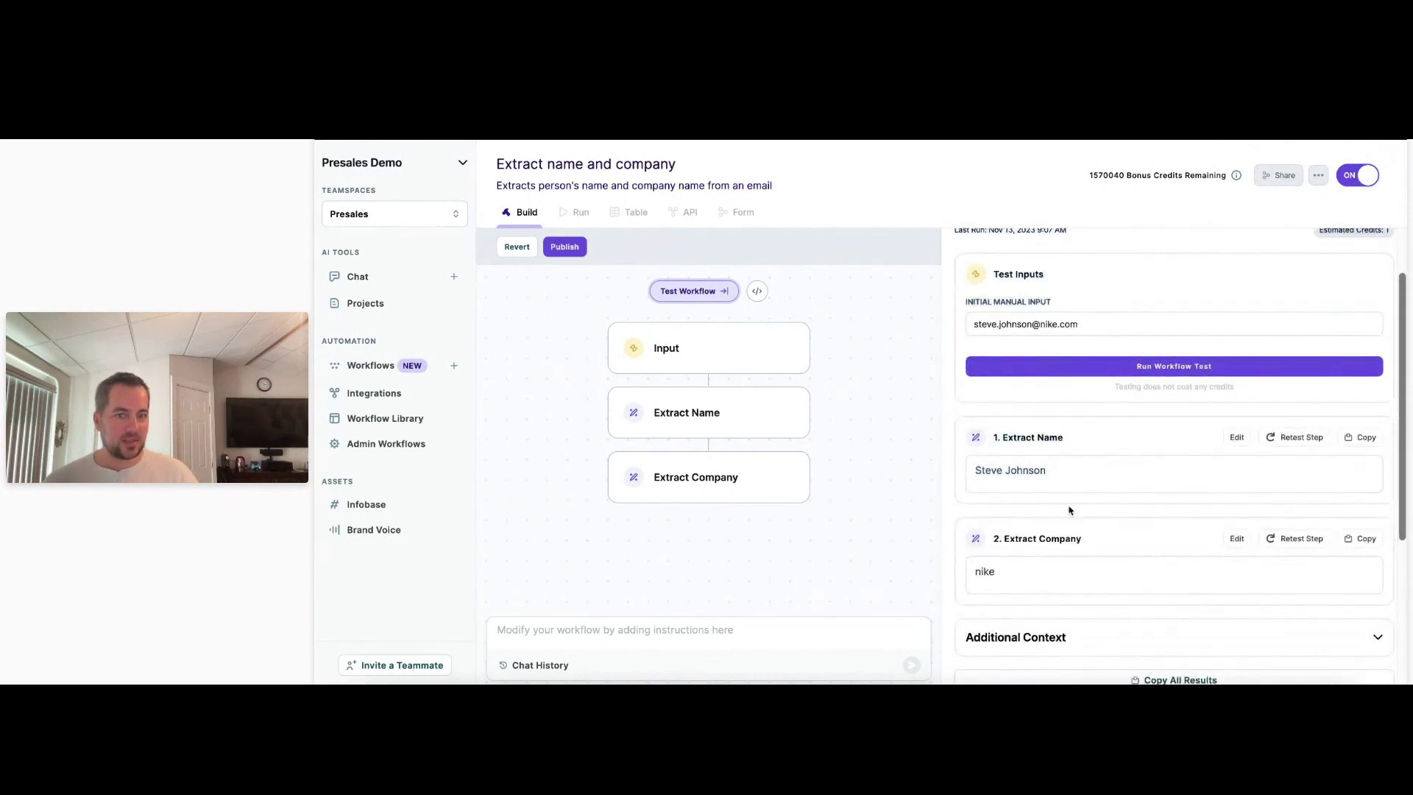
Rerun the test with a copy.ai email address, checking the extracted name and company copy.ai.
triple_click(1061, 332)
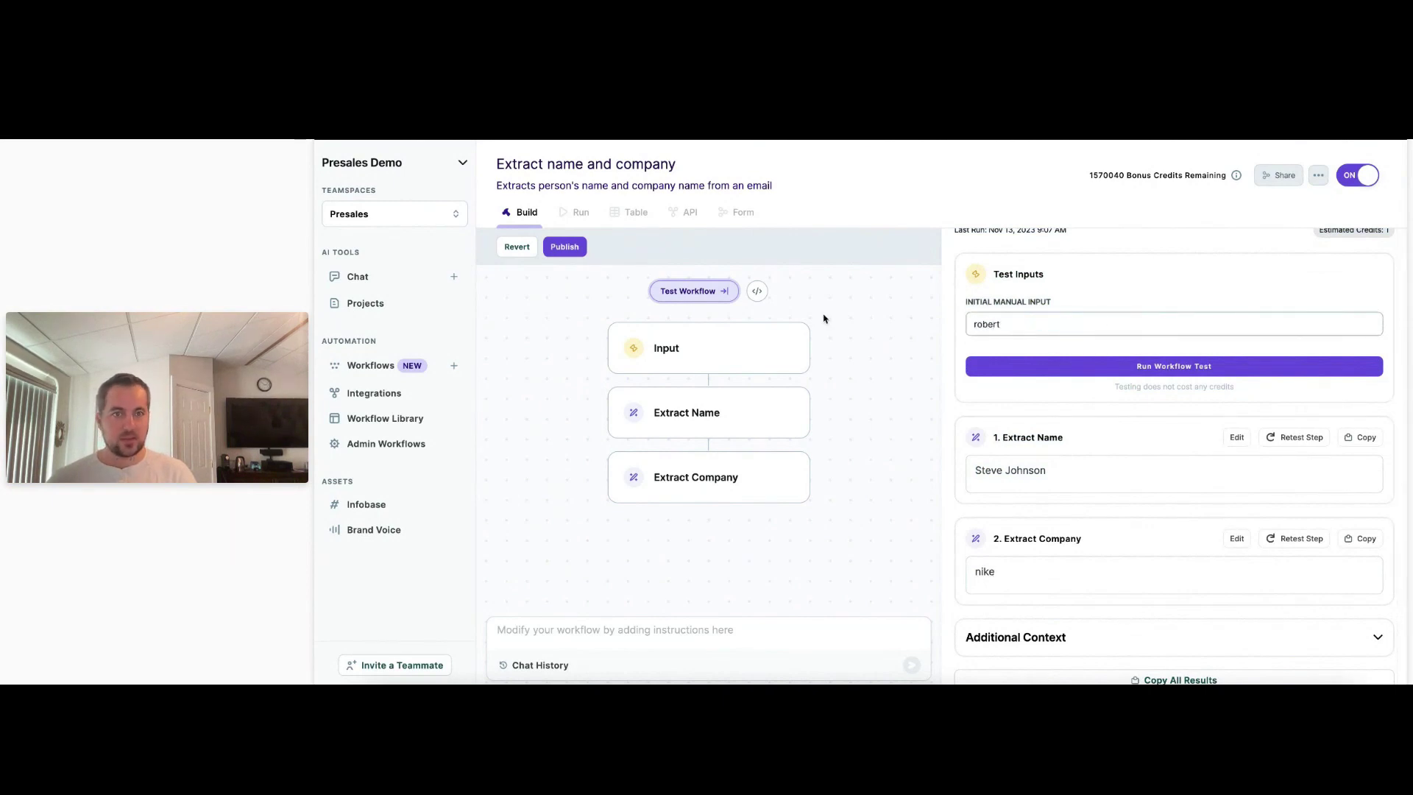
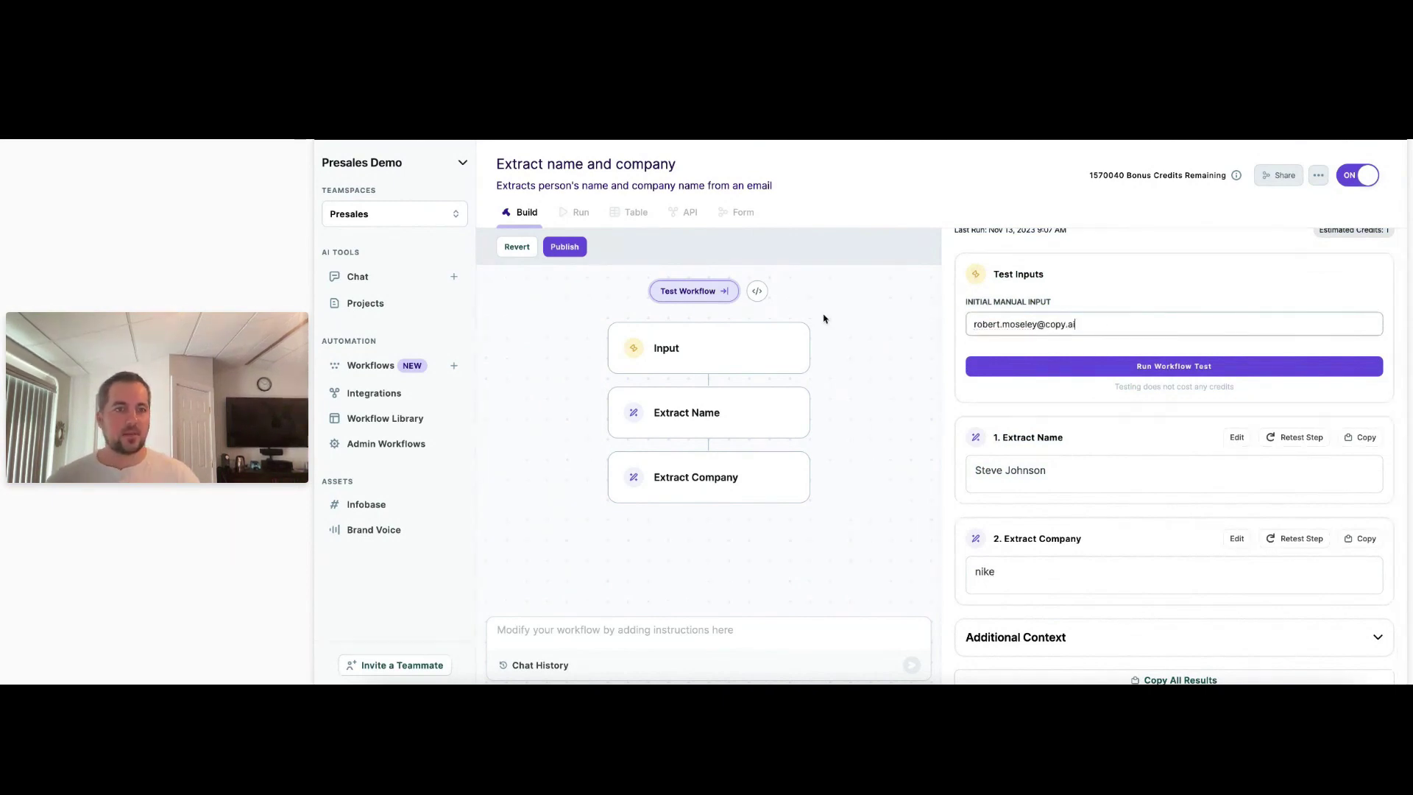
left_click(1063, 366)
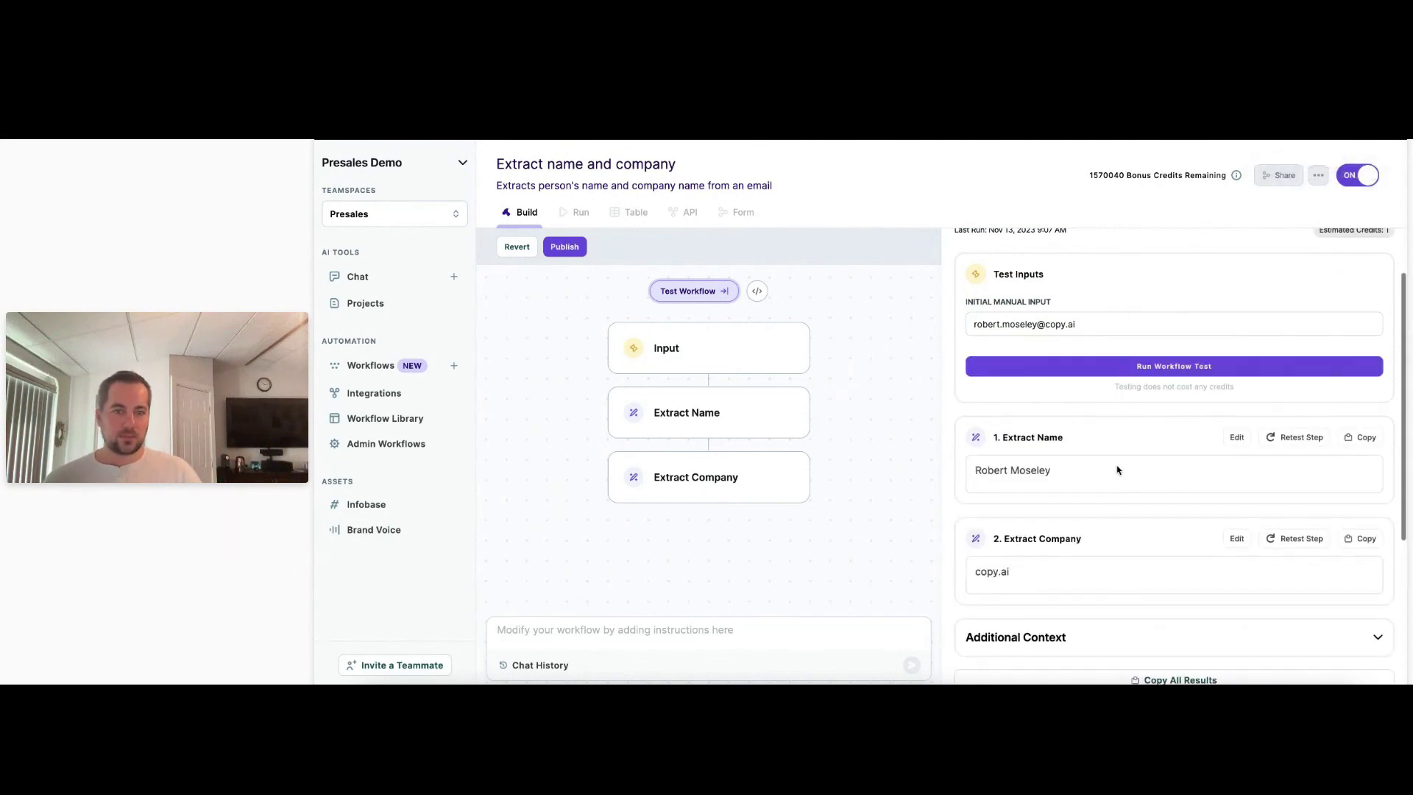
left_click_drag(973, 474, 921, 585)
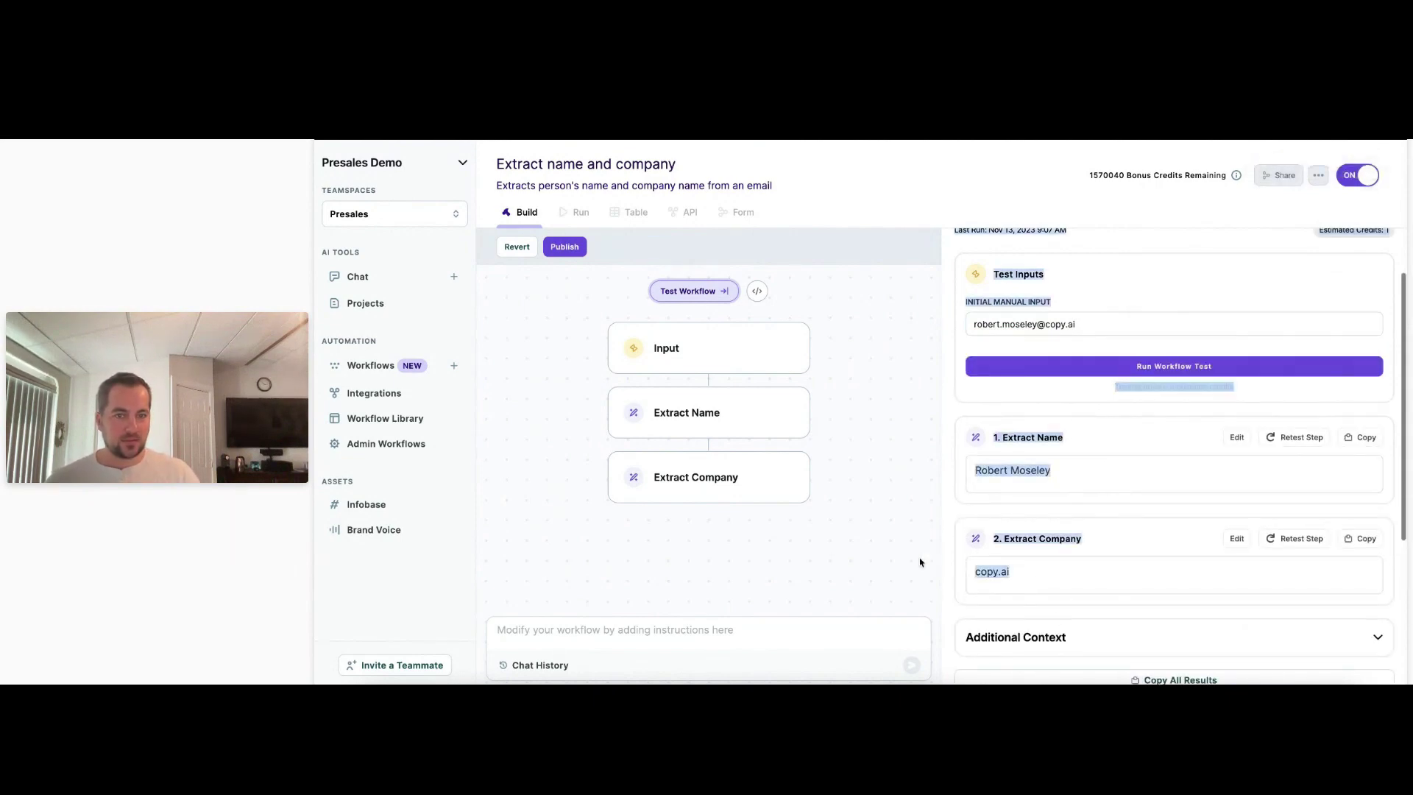
left_click(1045, 484)
left_click_drag(1028, 574, 976, 570)
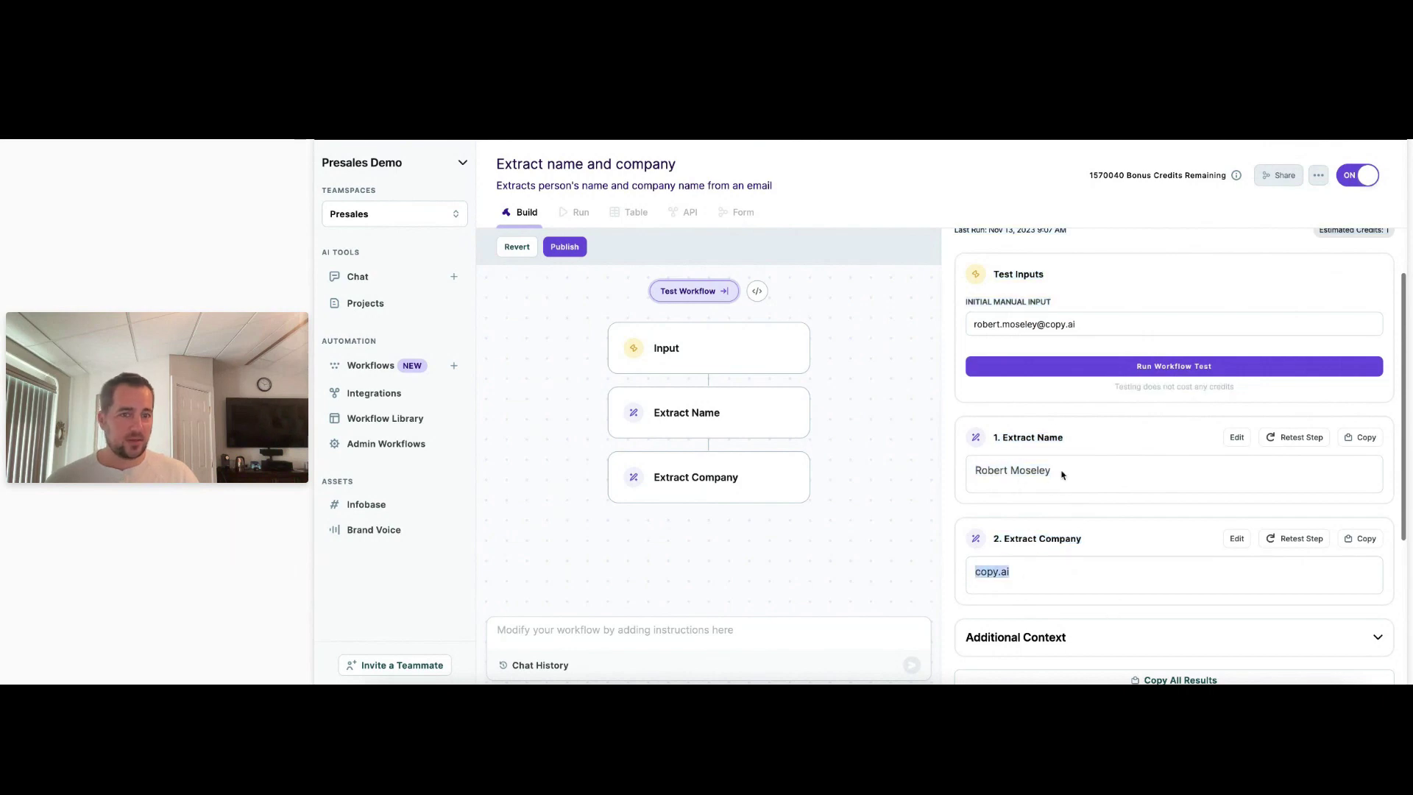
left_click(1029, 581)
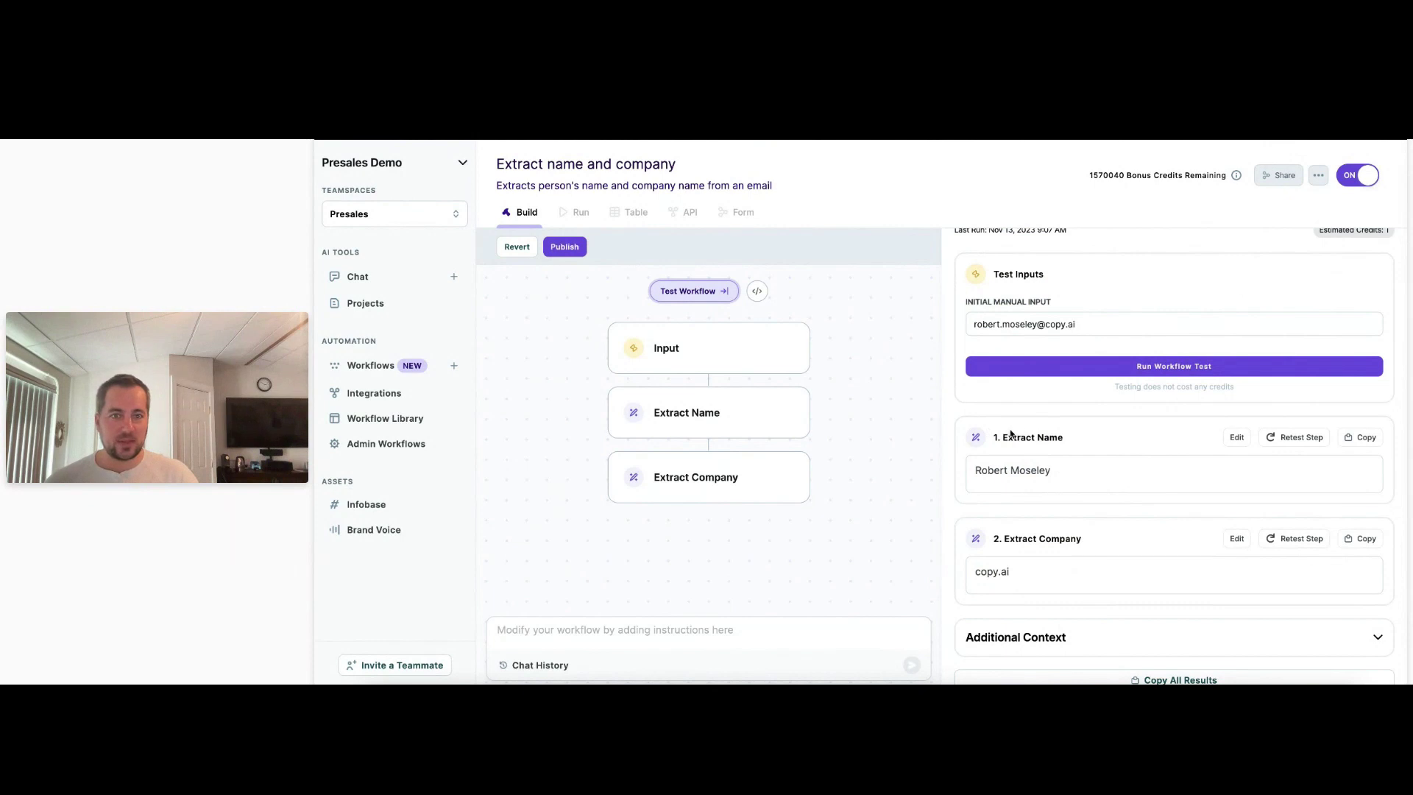
Publish the extraction workflow and load the Copy.ai chat in a new browser tab.
left_click(565, 247)
left_click(880, 469)
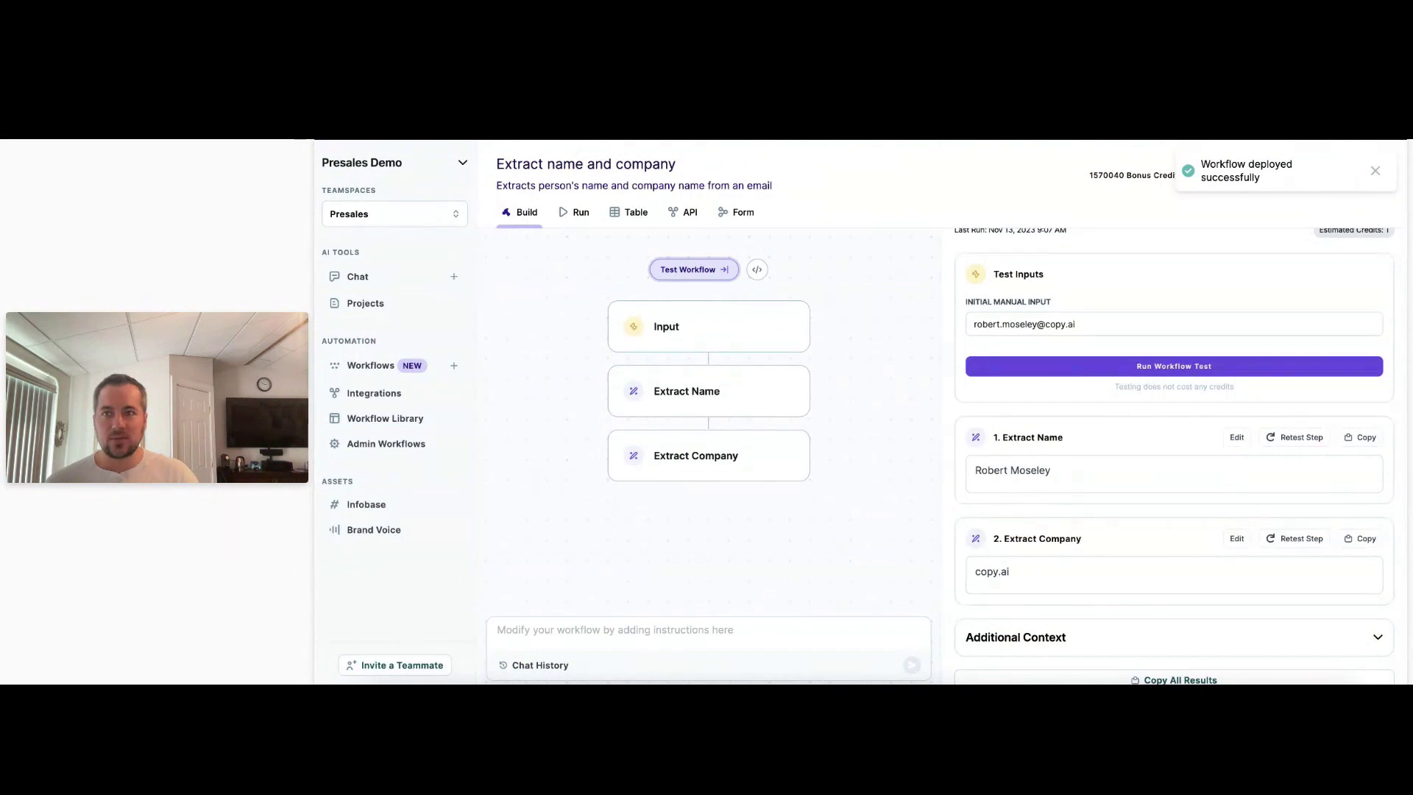
key("super+t")
left_click(632, 140)
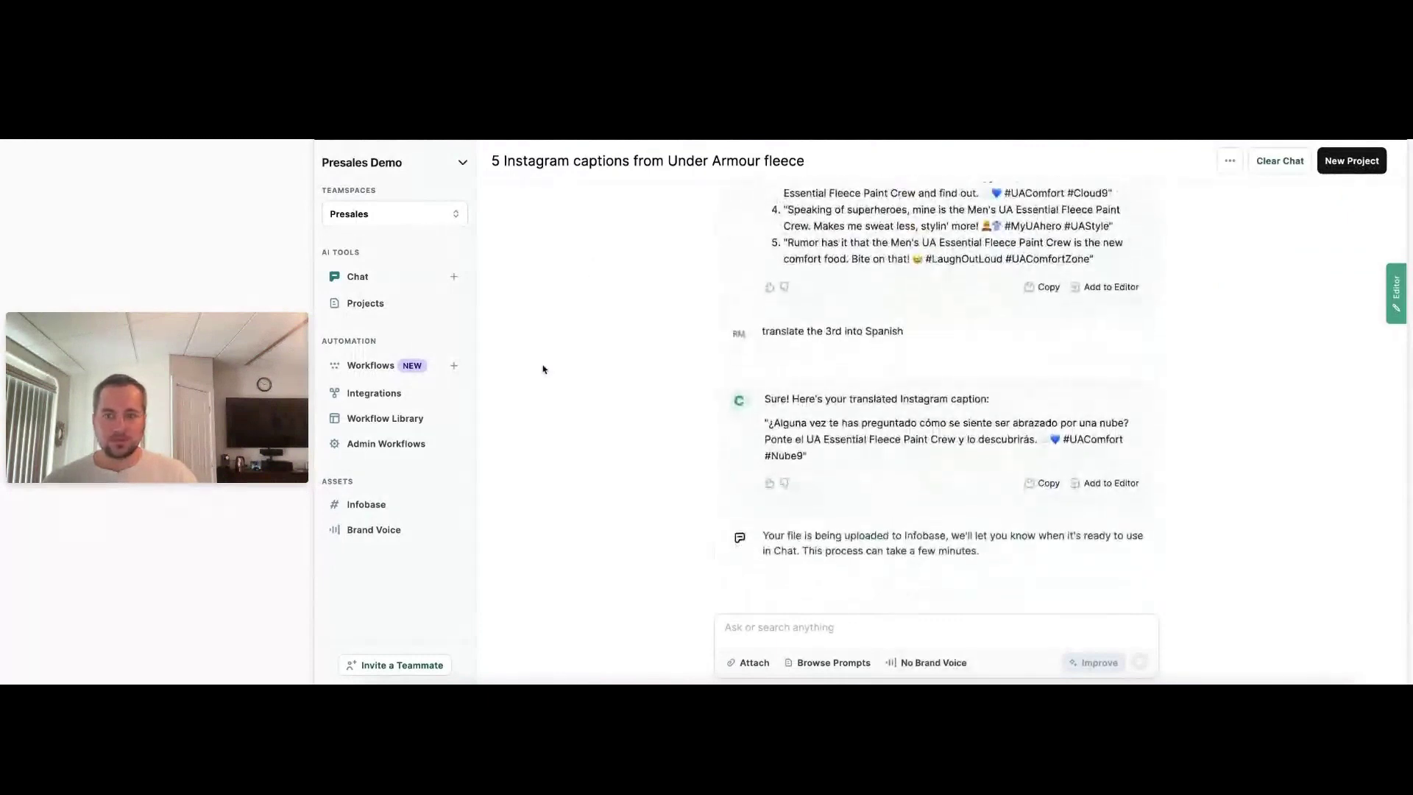
Start a new workflow and type a prompt to web-search a person's LinkedIn url from name and company.
left_click(455, 367)
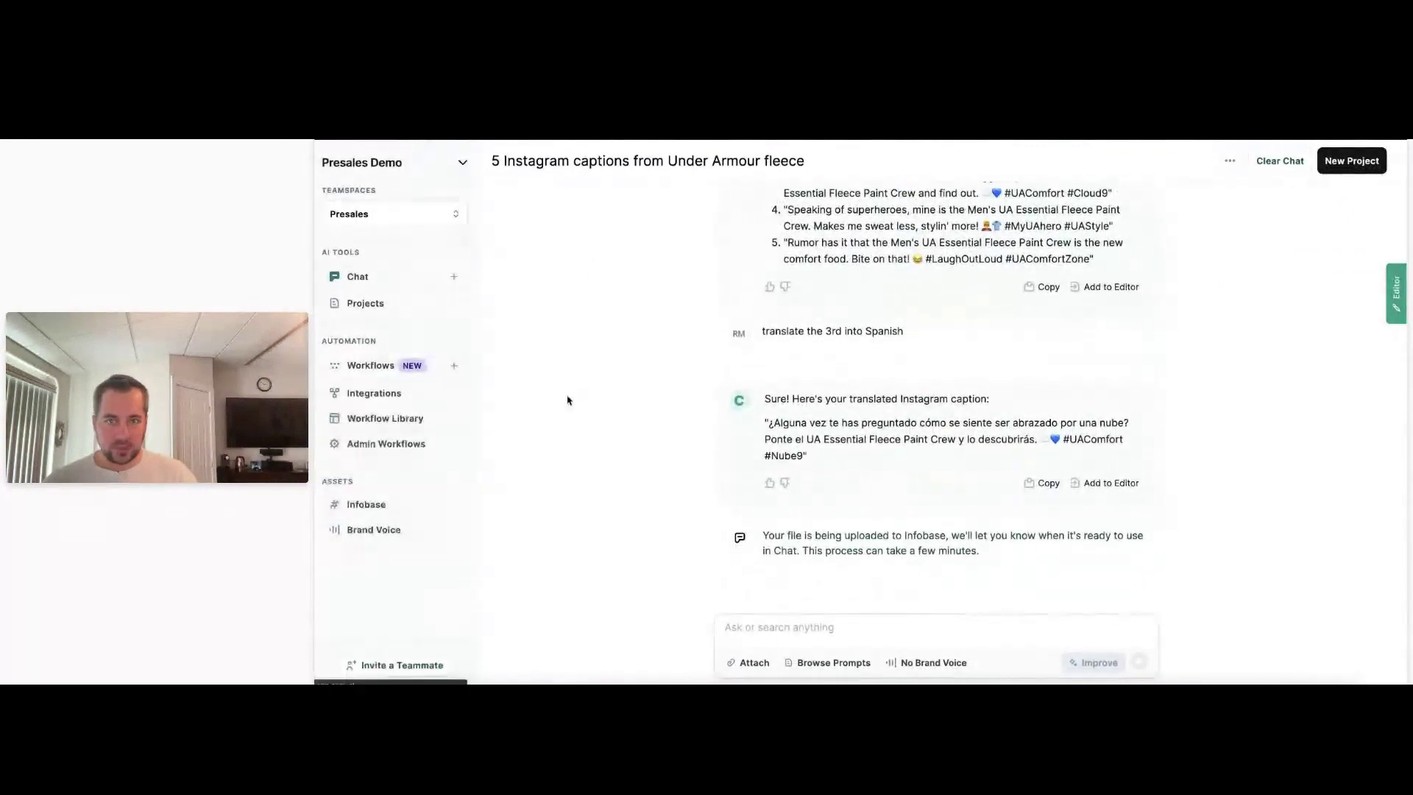
left_click(815, 454)
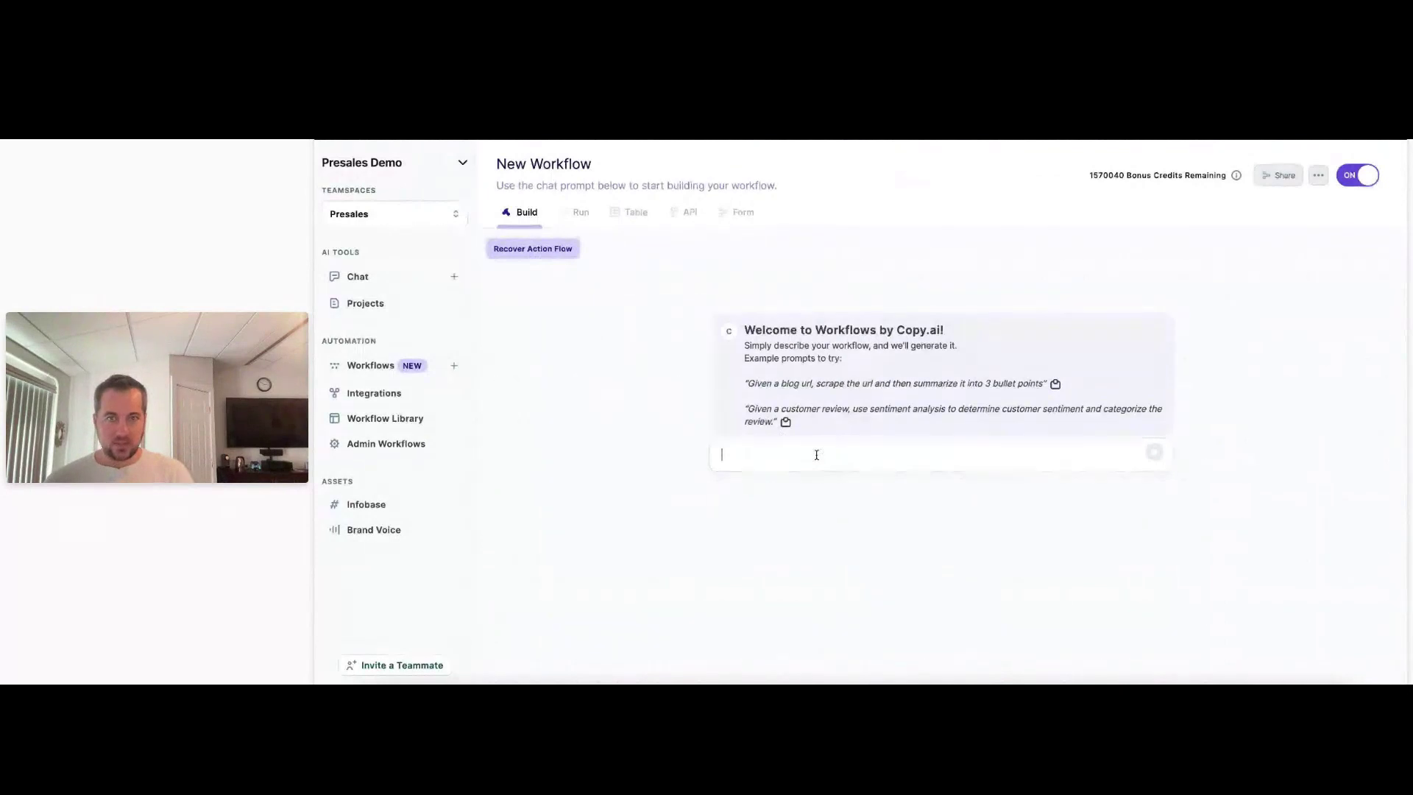
type("given a")
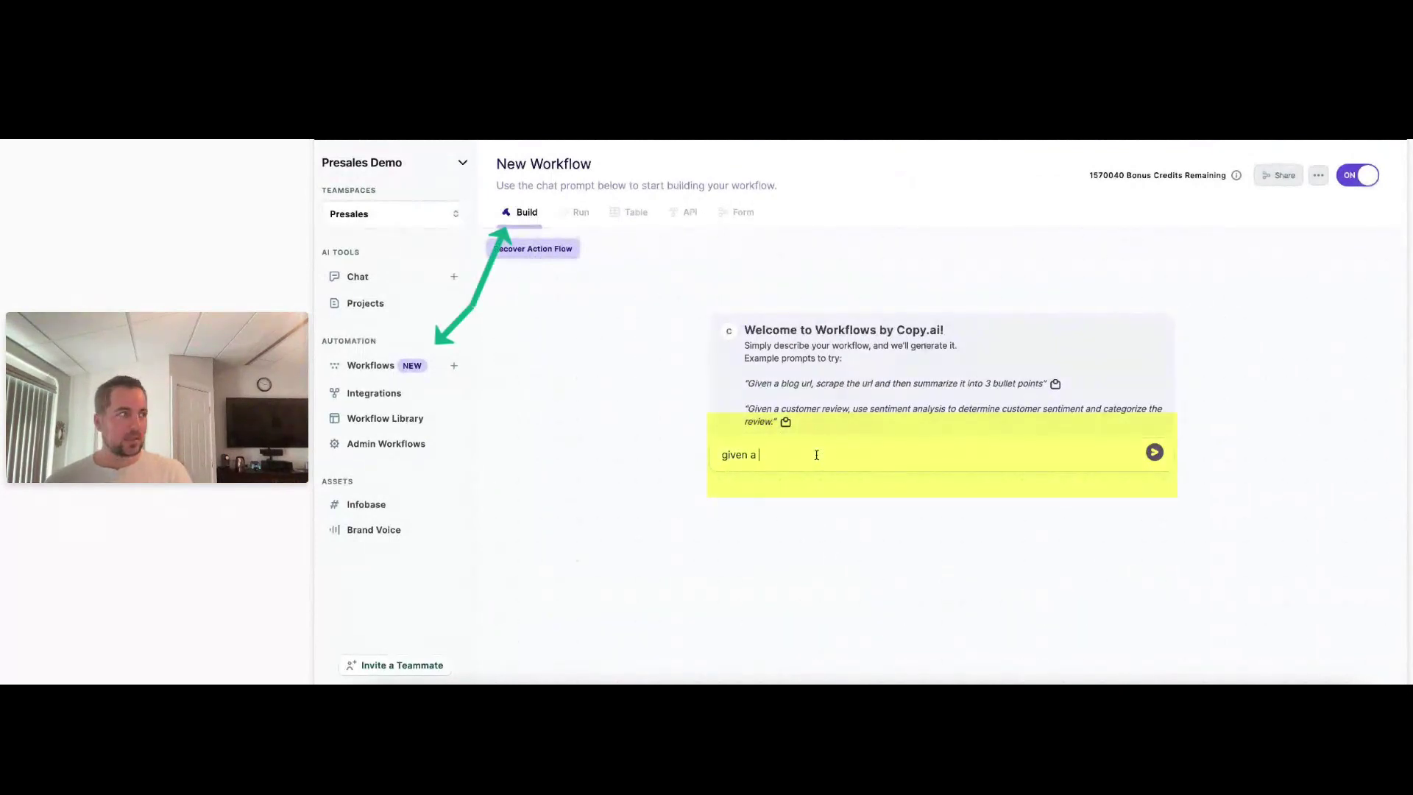
type(" name and ")
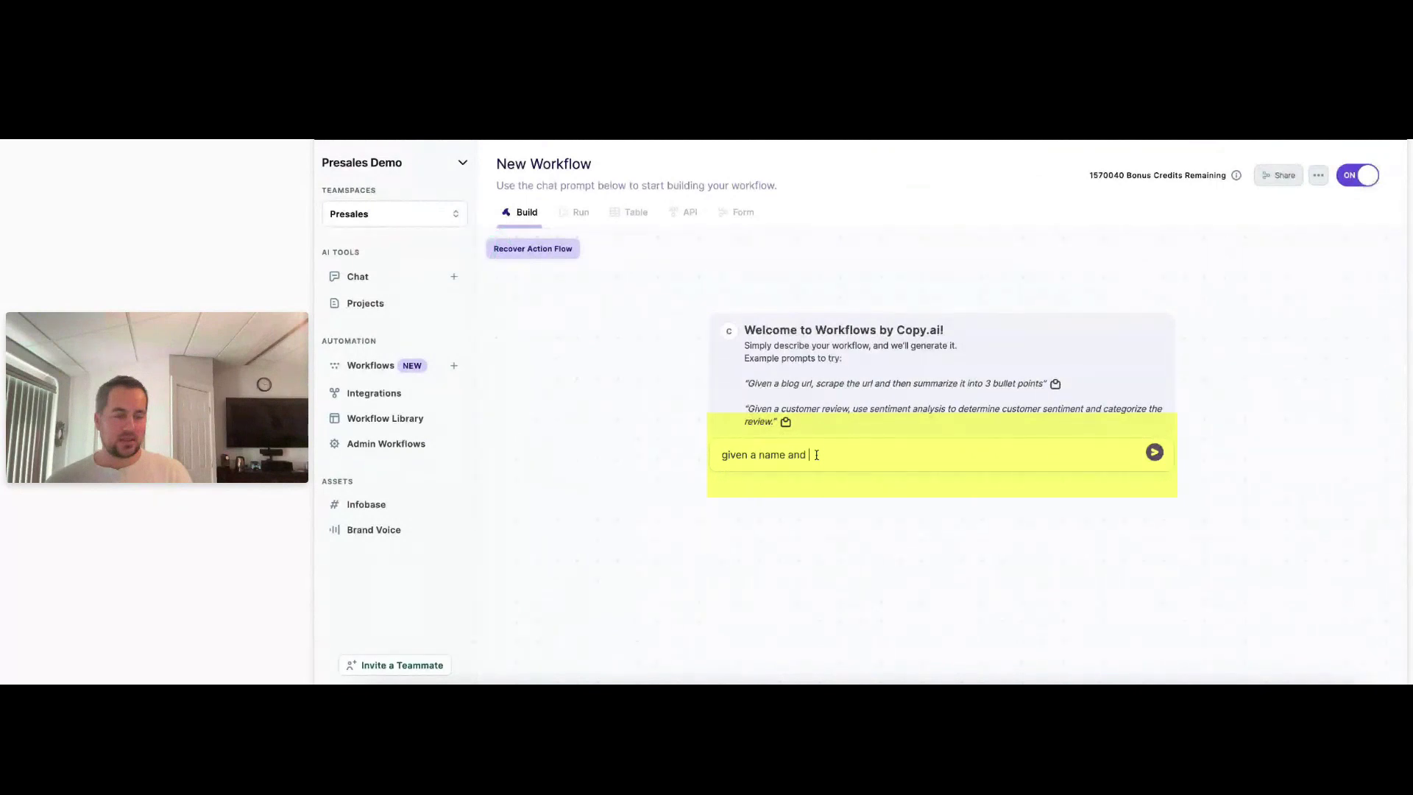
type("a c")
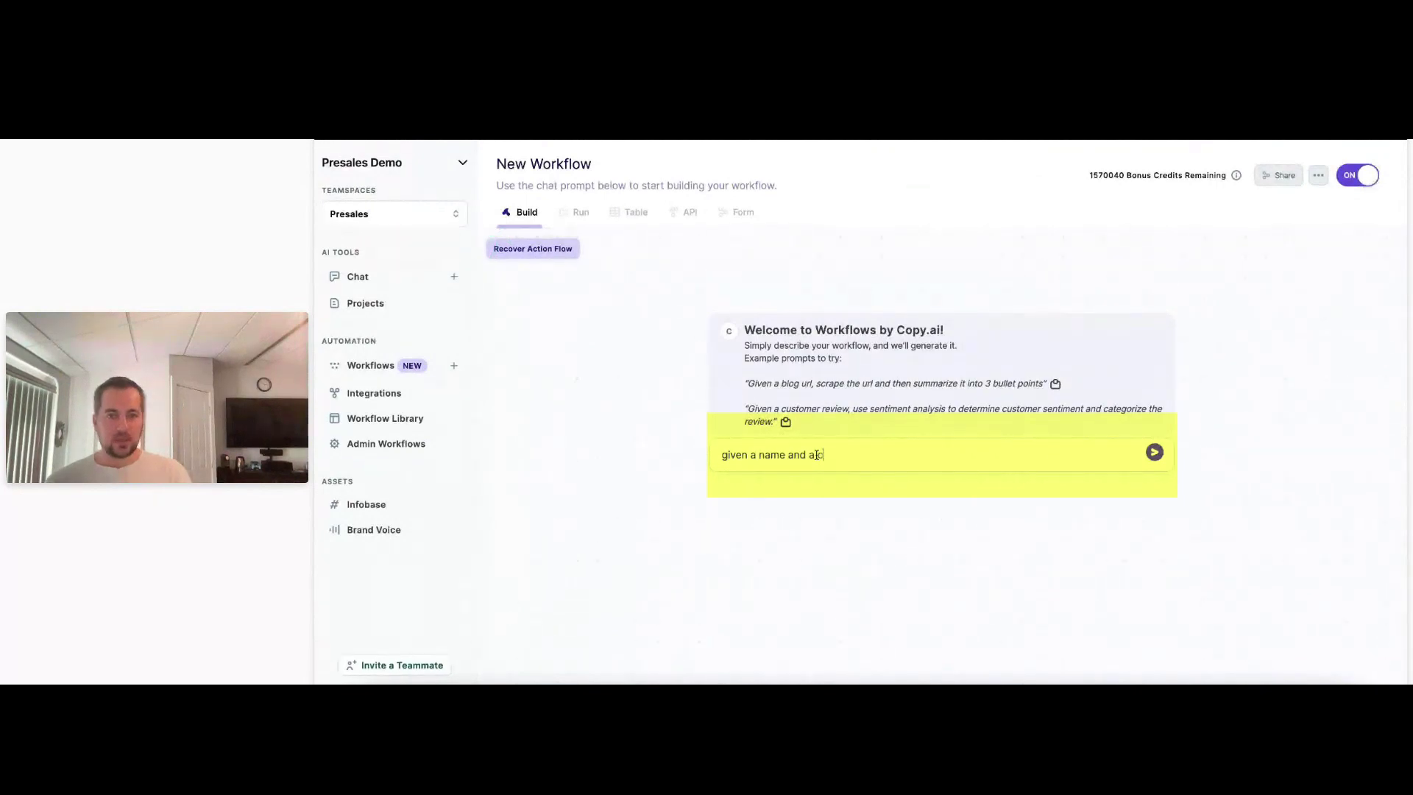
type("ompany name, search the web ")
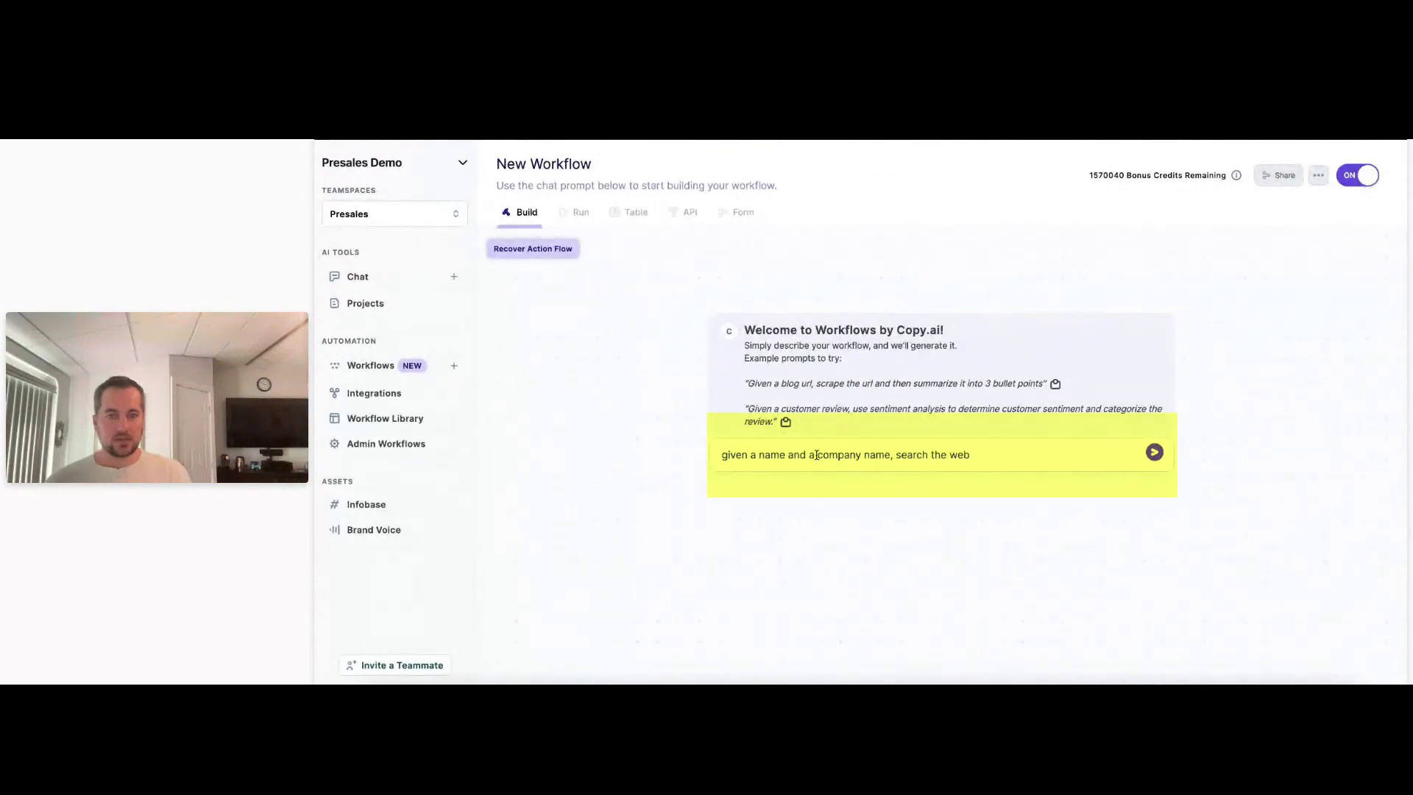
type("for the person's")
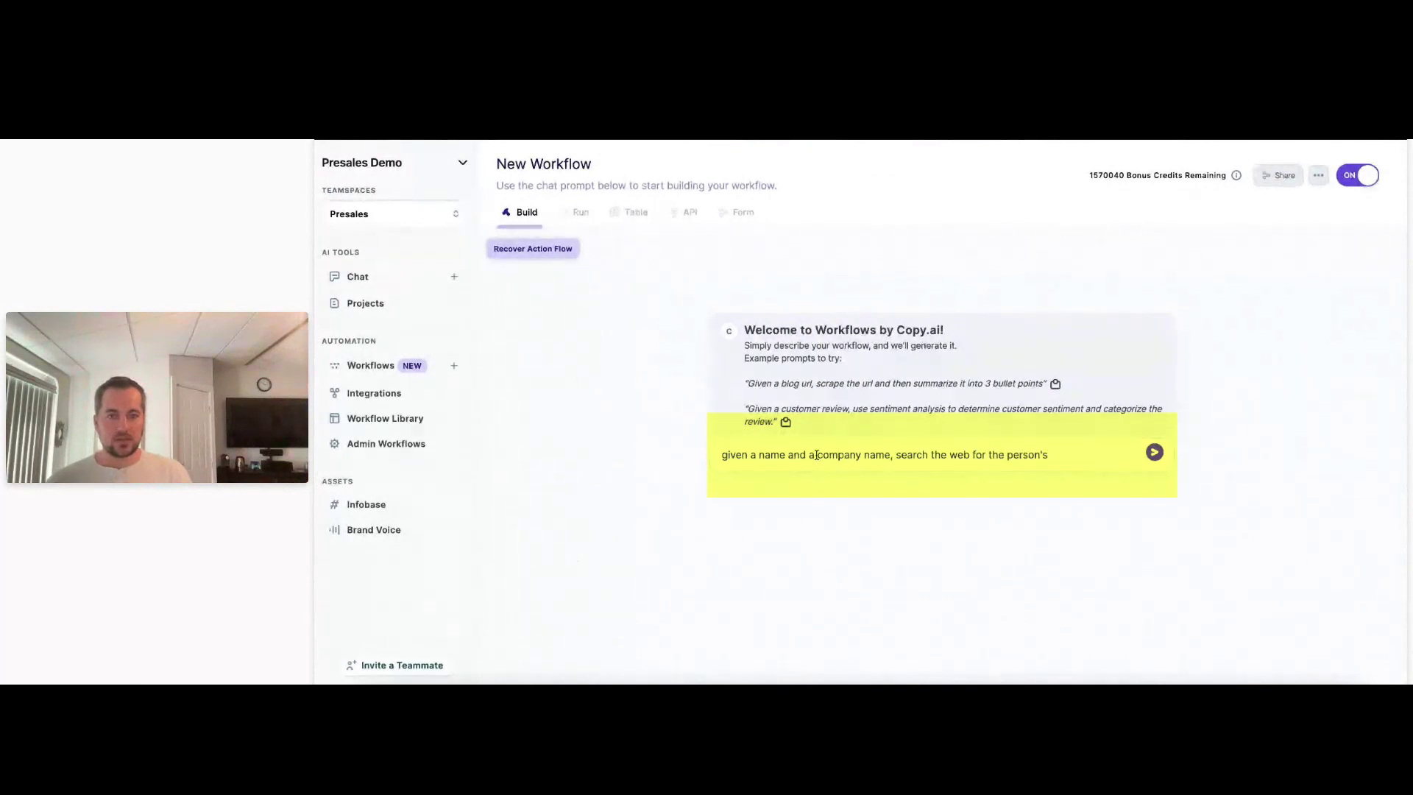
type(" linkedin")
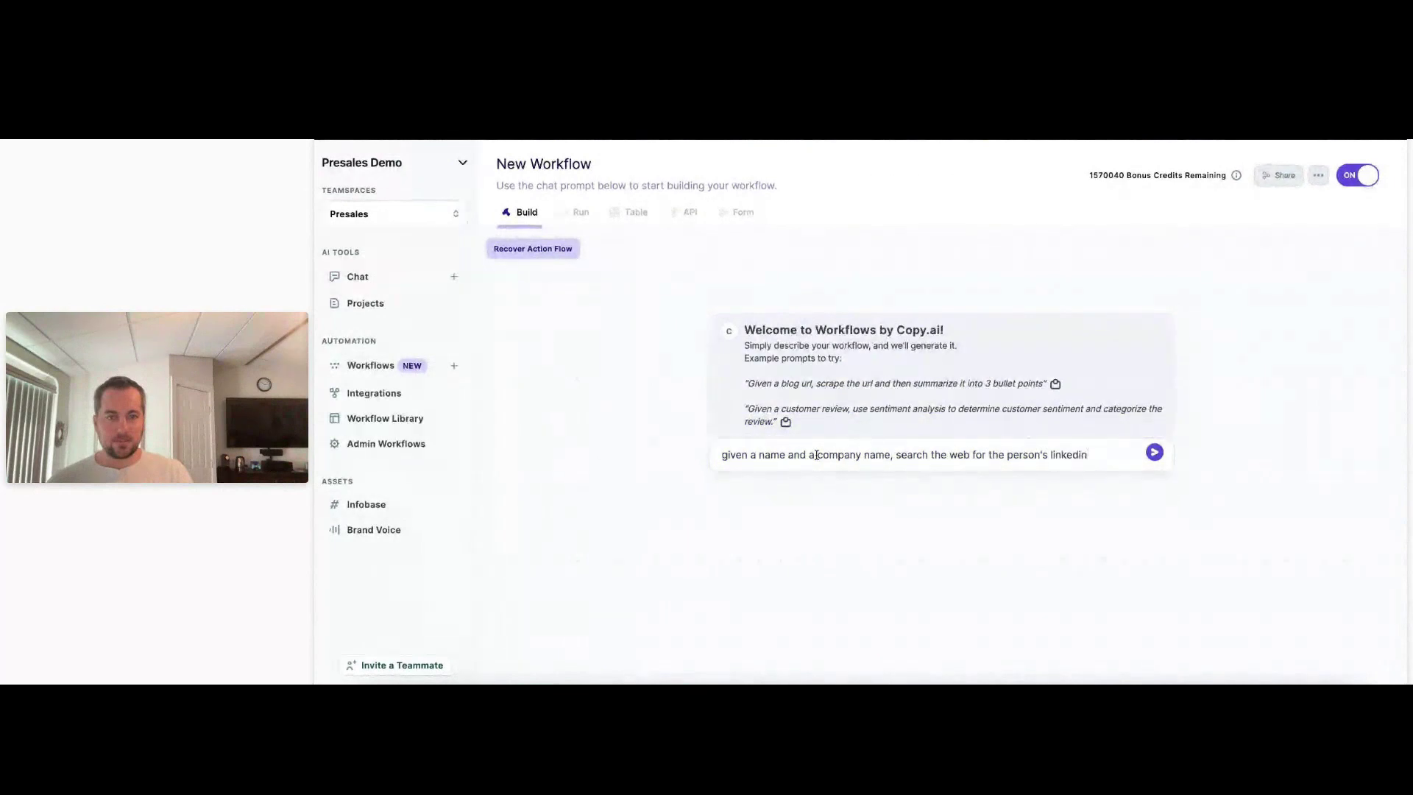
type(" a")
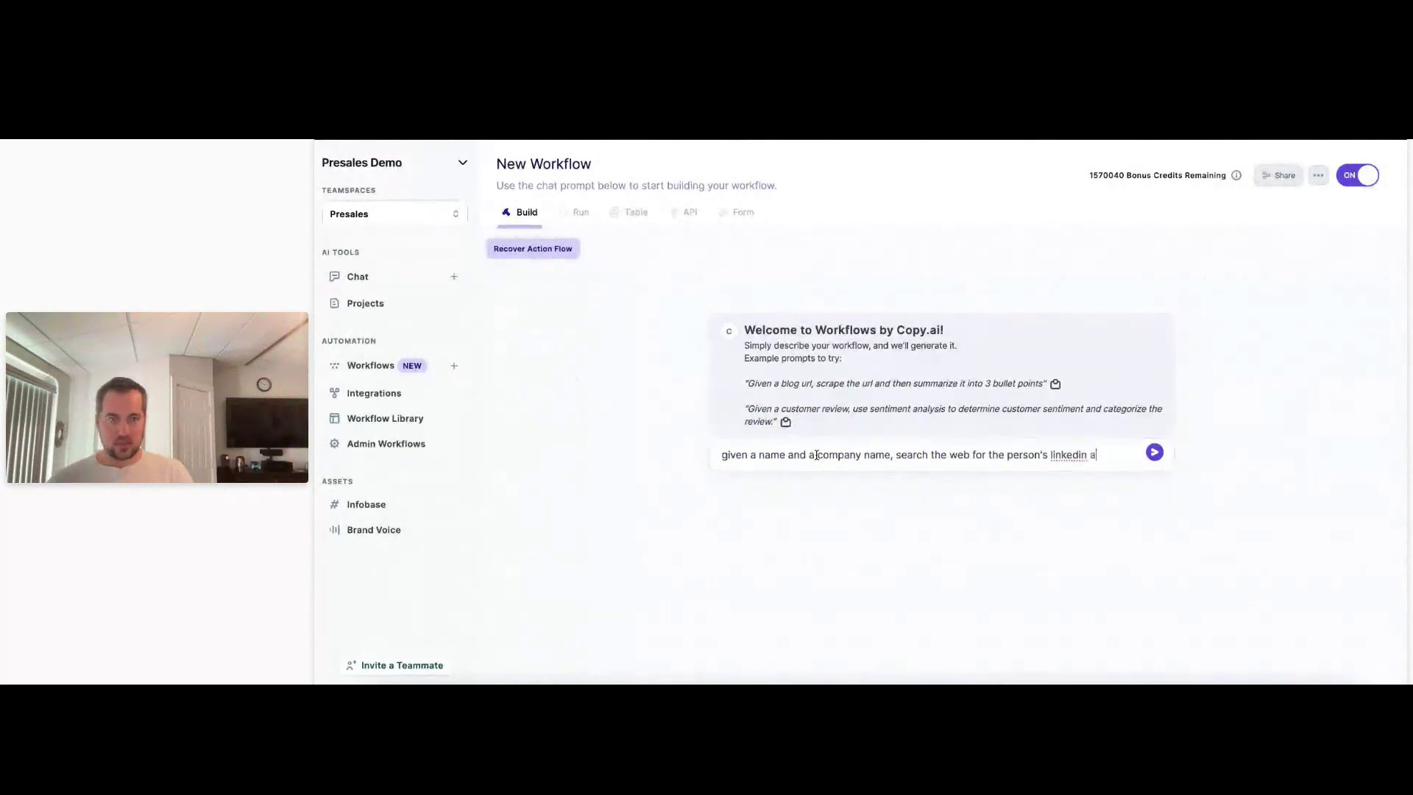
type("dres")
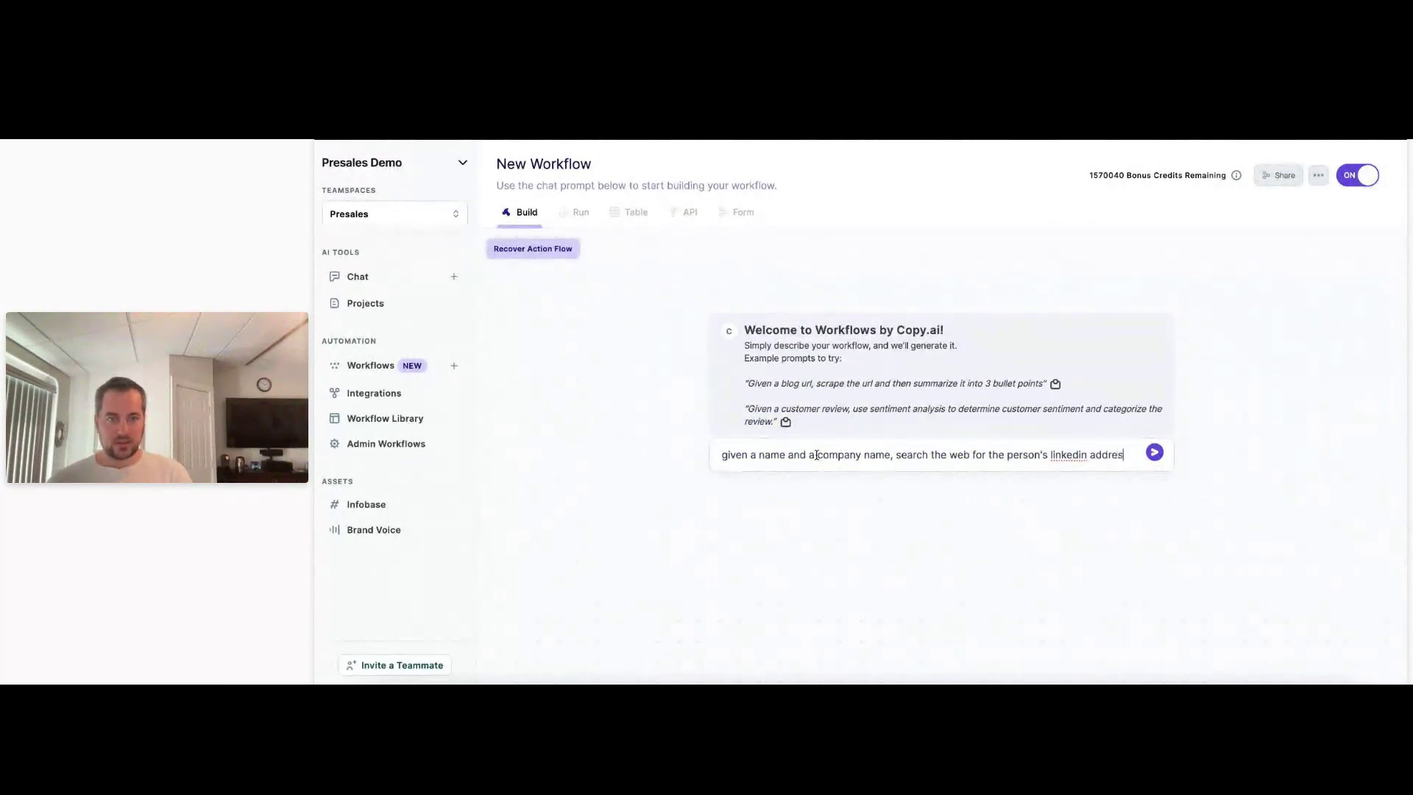
key("BackSpace")
key("BackSpace")
key("BackSpace")
type("url, and extract the url form that list")
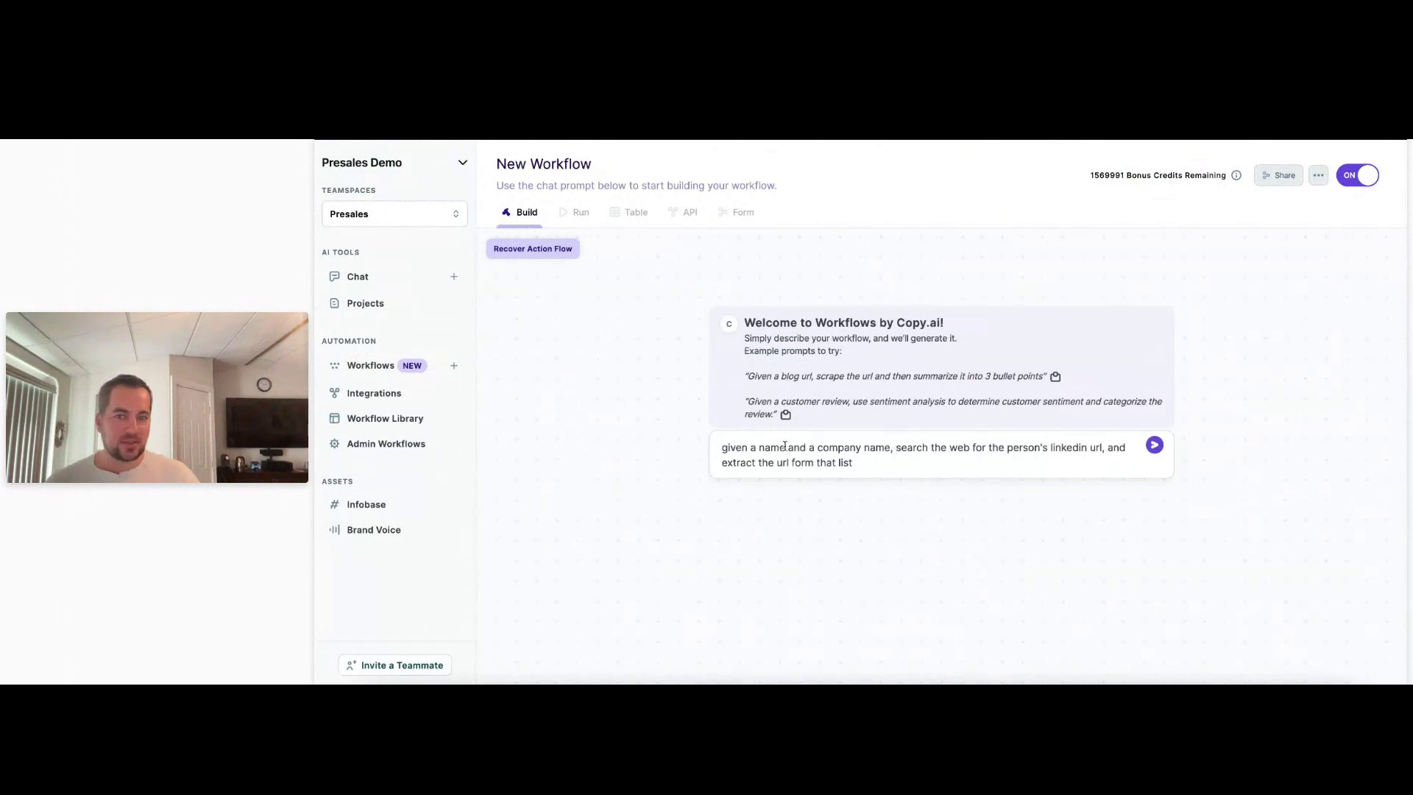
Correct the prompt's typos ('form' to 'from', add a comma after linkedin url) and send it.
left_click_drag(786, 448, 725, 447)
left_click_drag(887, 450, 817, 448)
left_click(932, 448)
left_click_drag(932, 448, 1102, 448)
left_click(1111, 451)
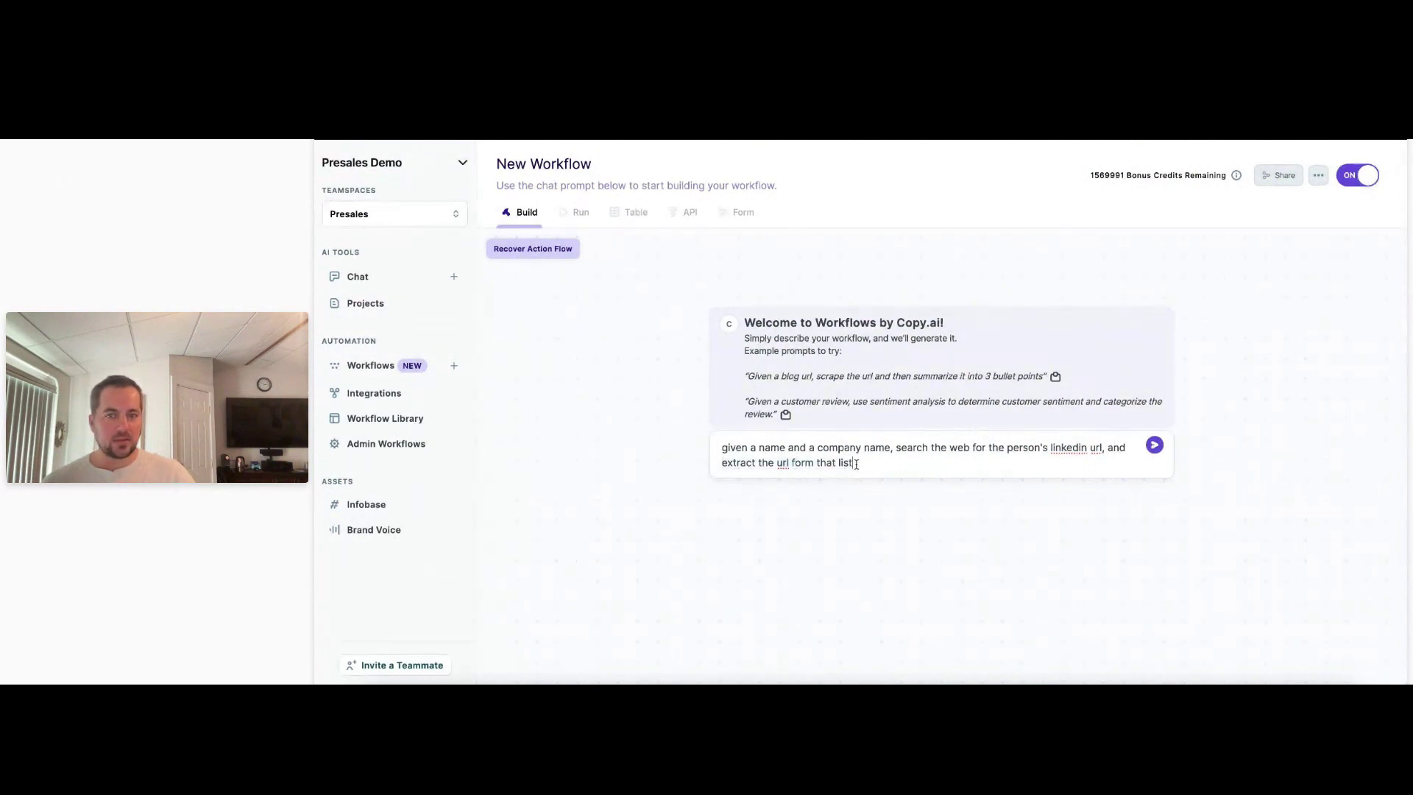
left_click(806, 461)
key("BackSpace")
key("BackSpace")
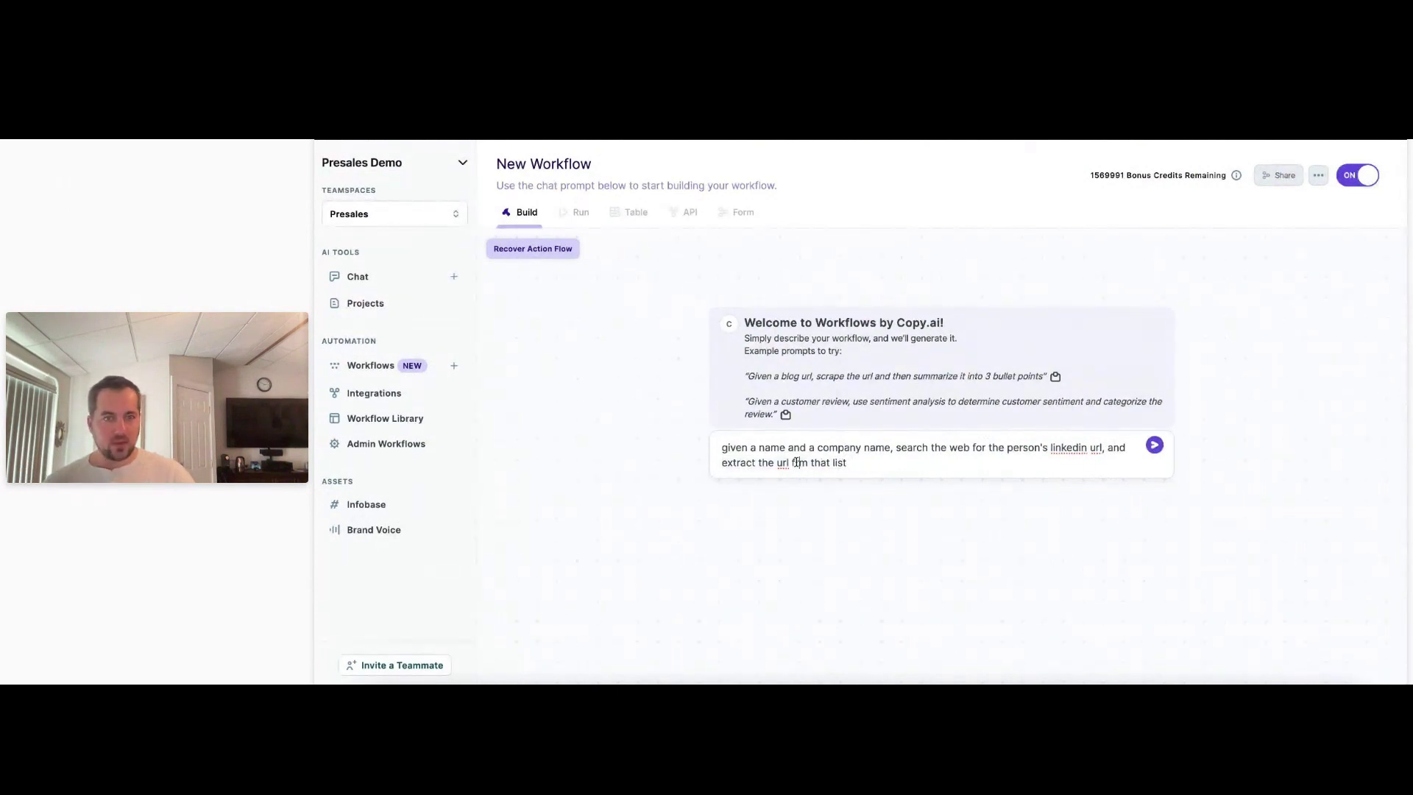
type("ro")
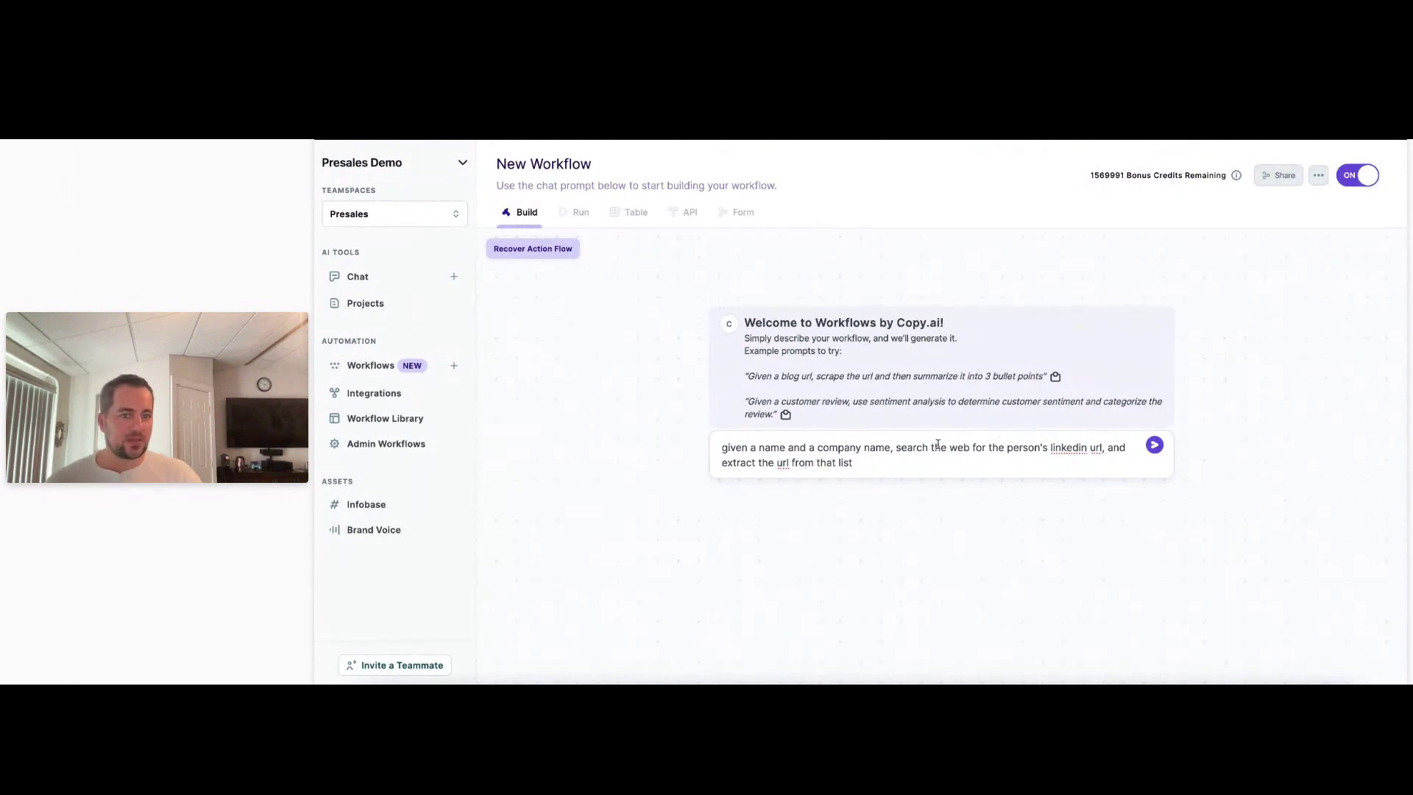
left_click_drag(937, 444, 1099, 449)
left_click(1102, 448)
type(",")
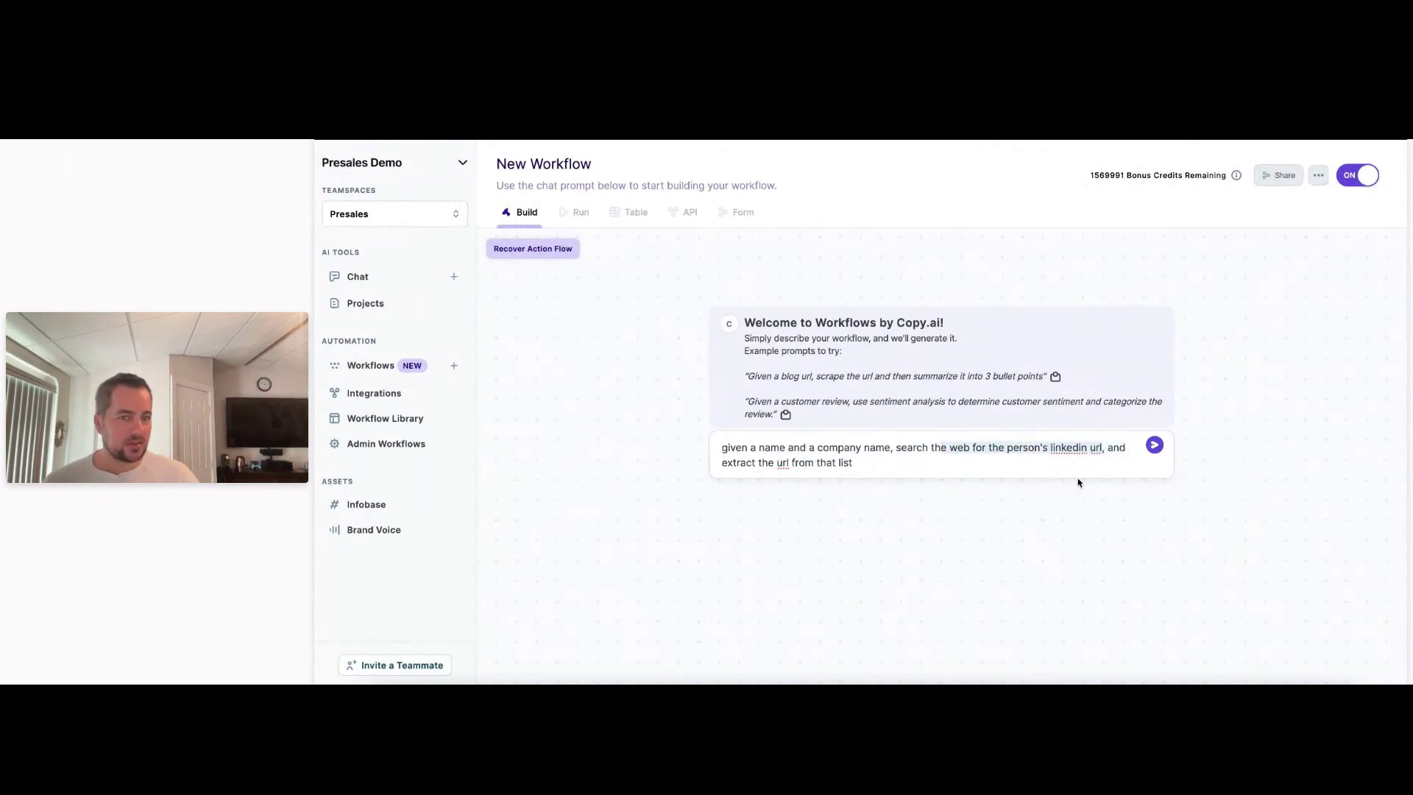
left_click(952, 473)
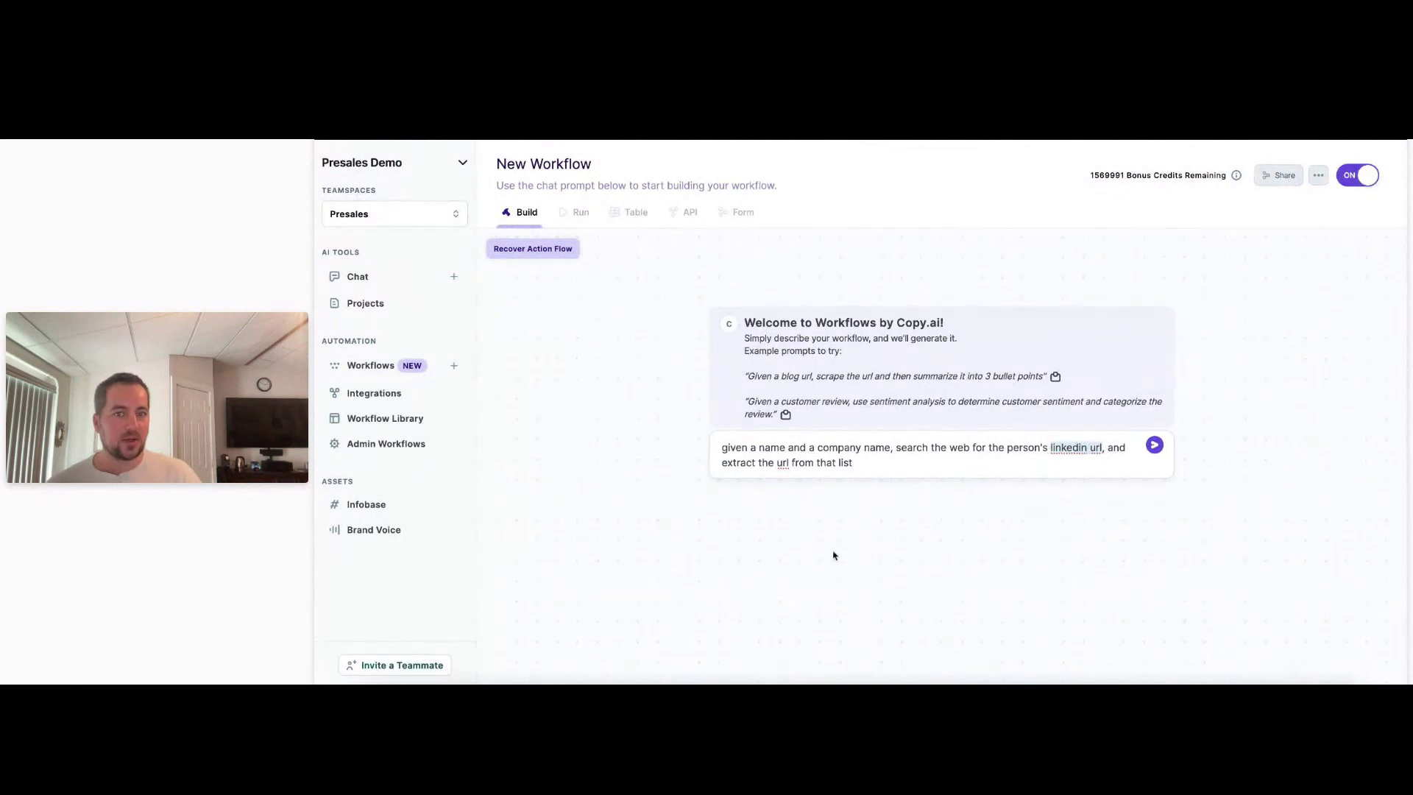
left_click(1154, 446)
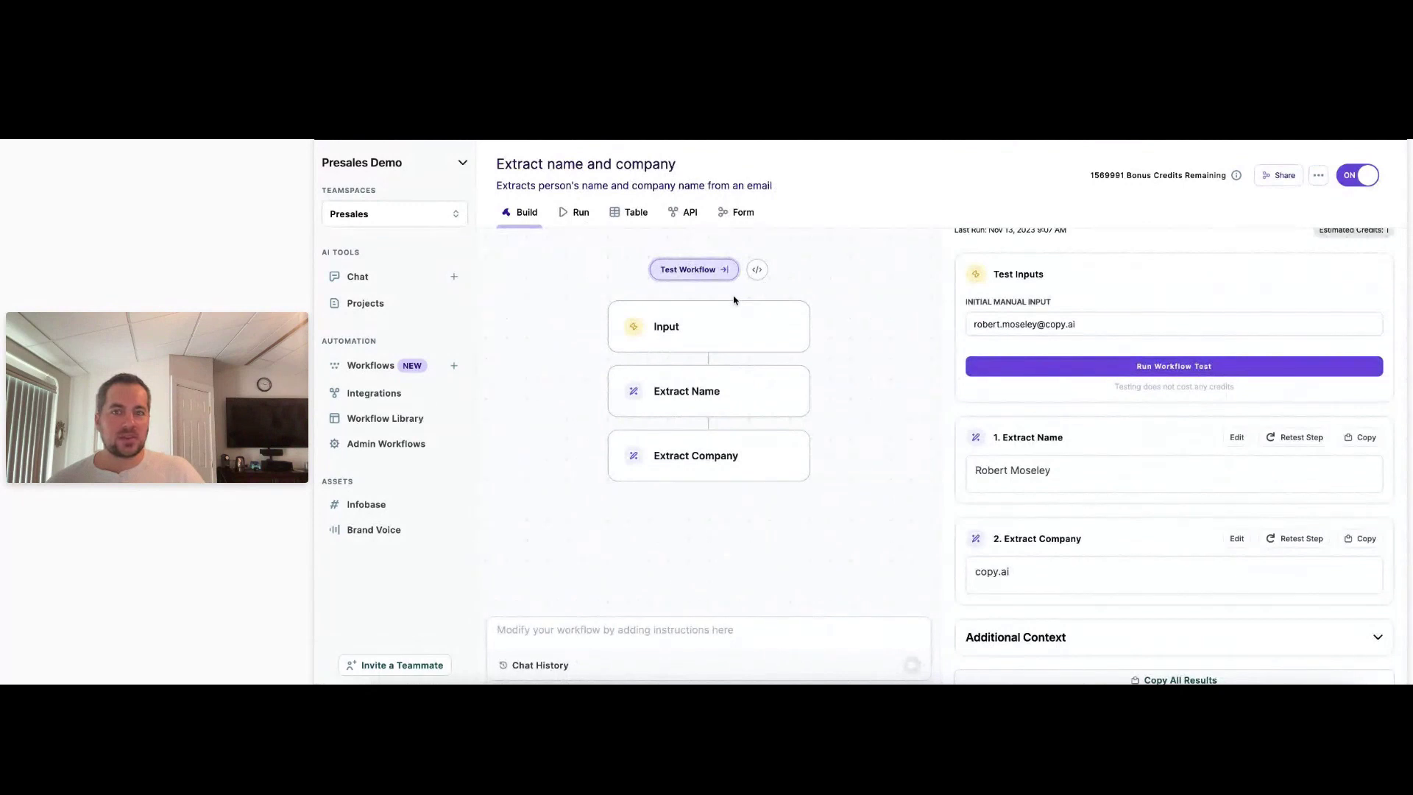
Scroll the Test Workflow panel up to show the last test run's inputs and results.
scroll(1084, 318, "up", 2)
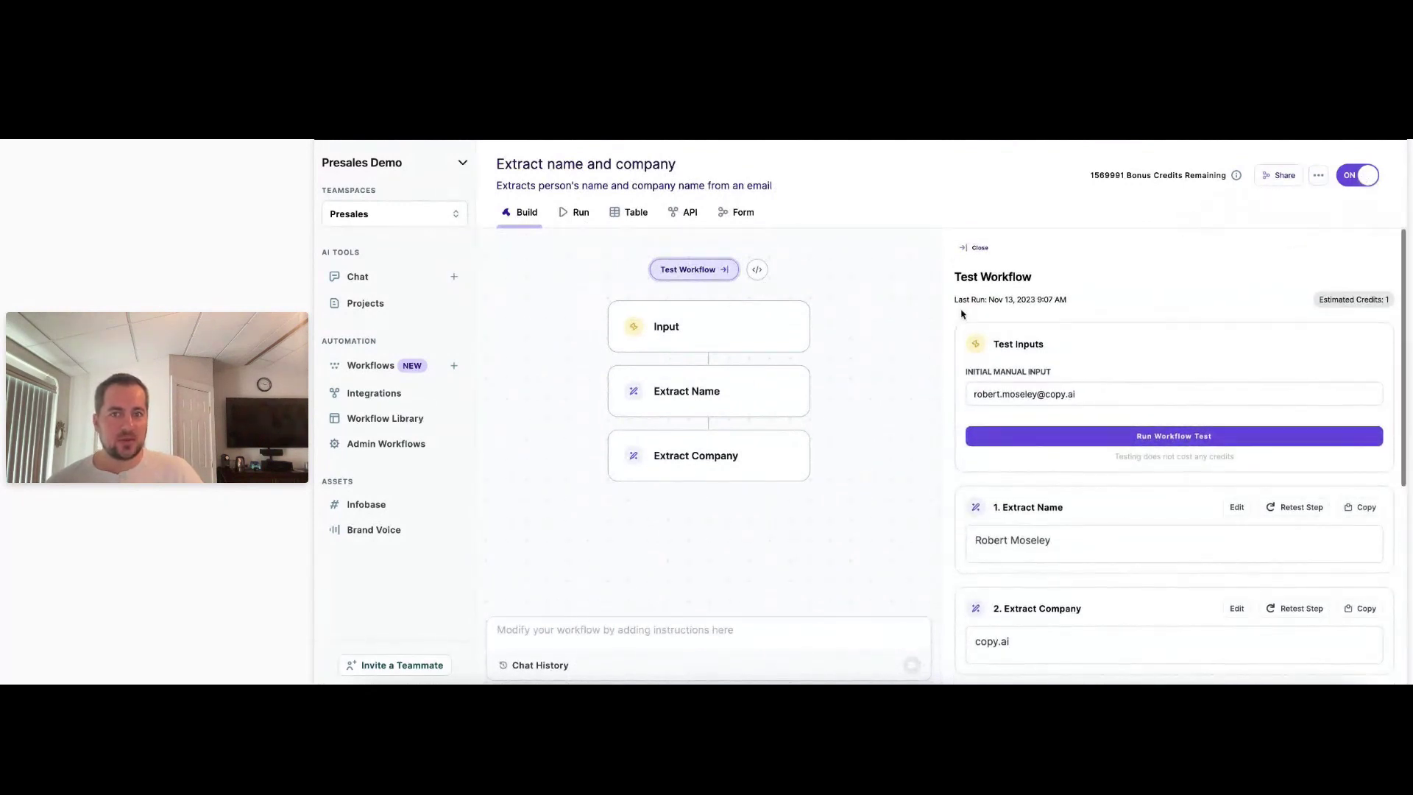
Copy the workflow's Full Page Link from the Form tab and load the shared form in a new tab.
left_click(739, 214)
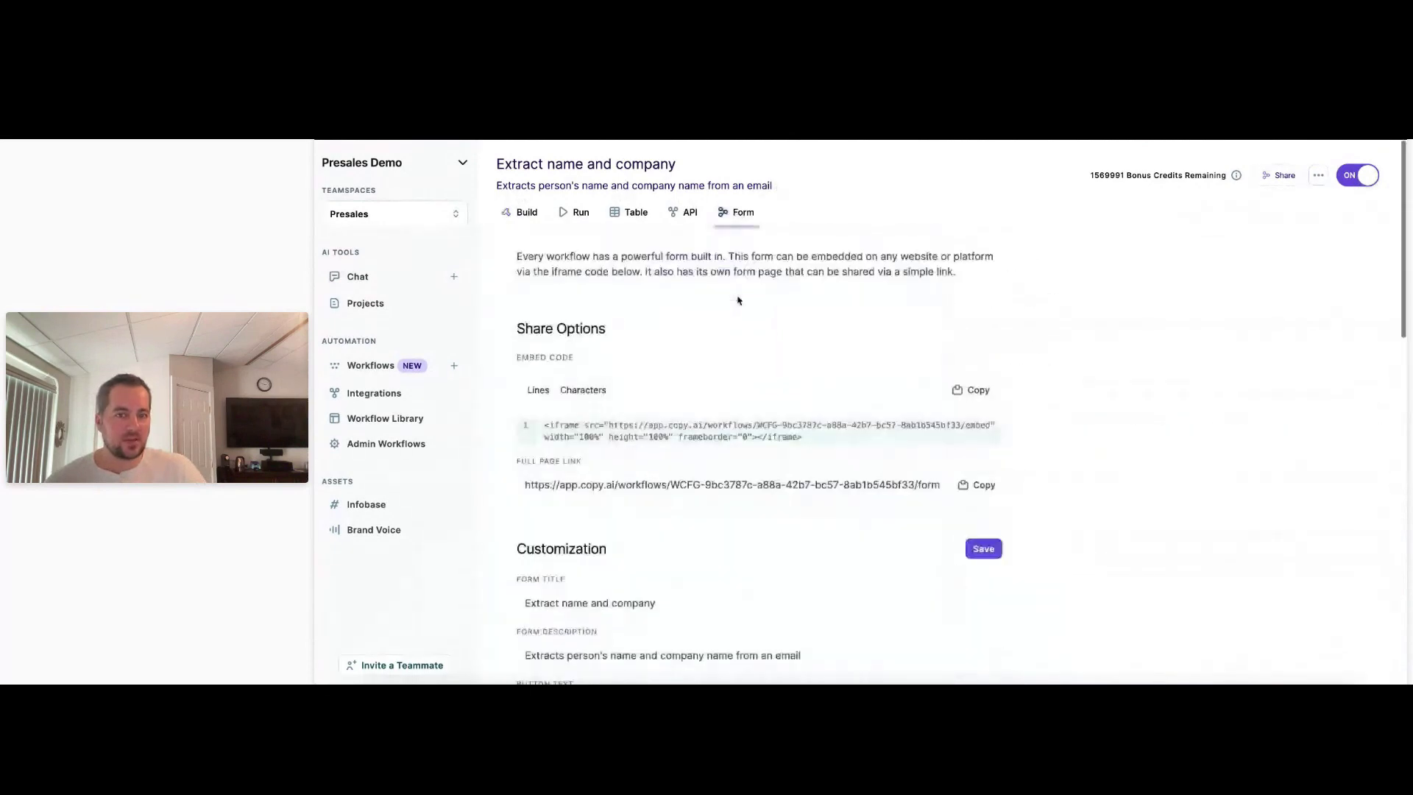
left_click(982, 487)
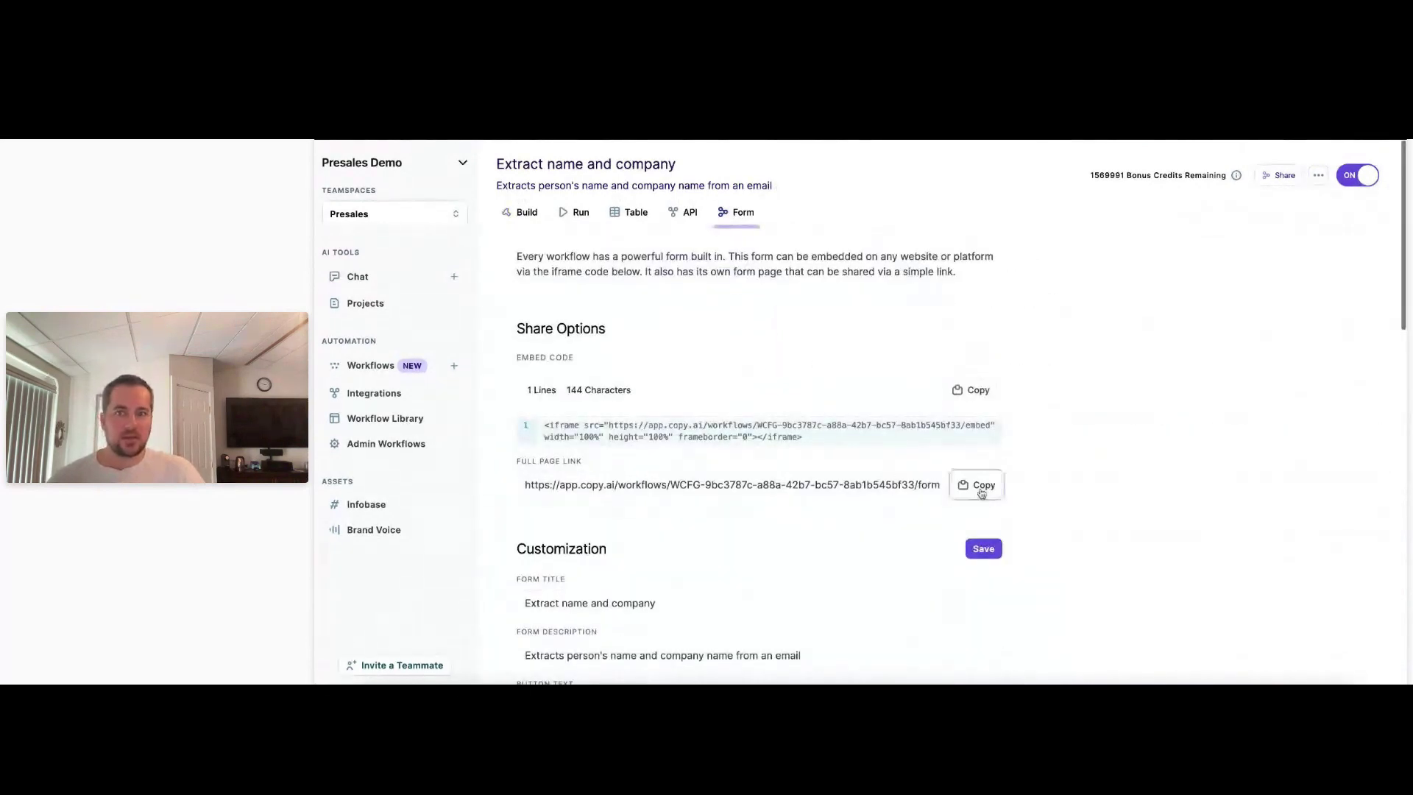
key("super+t")
key("super+v")
key("Return")
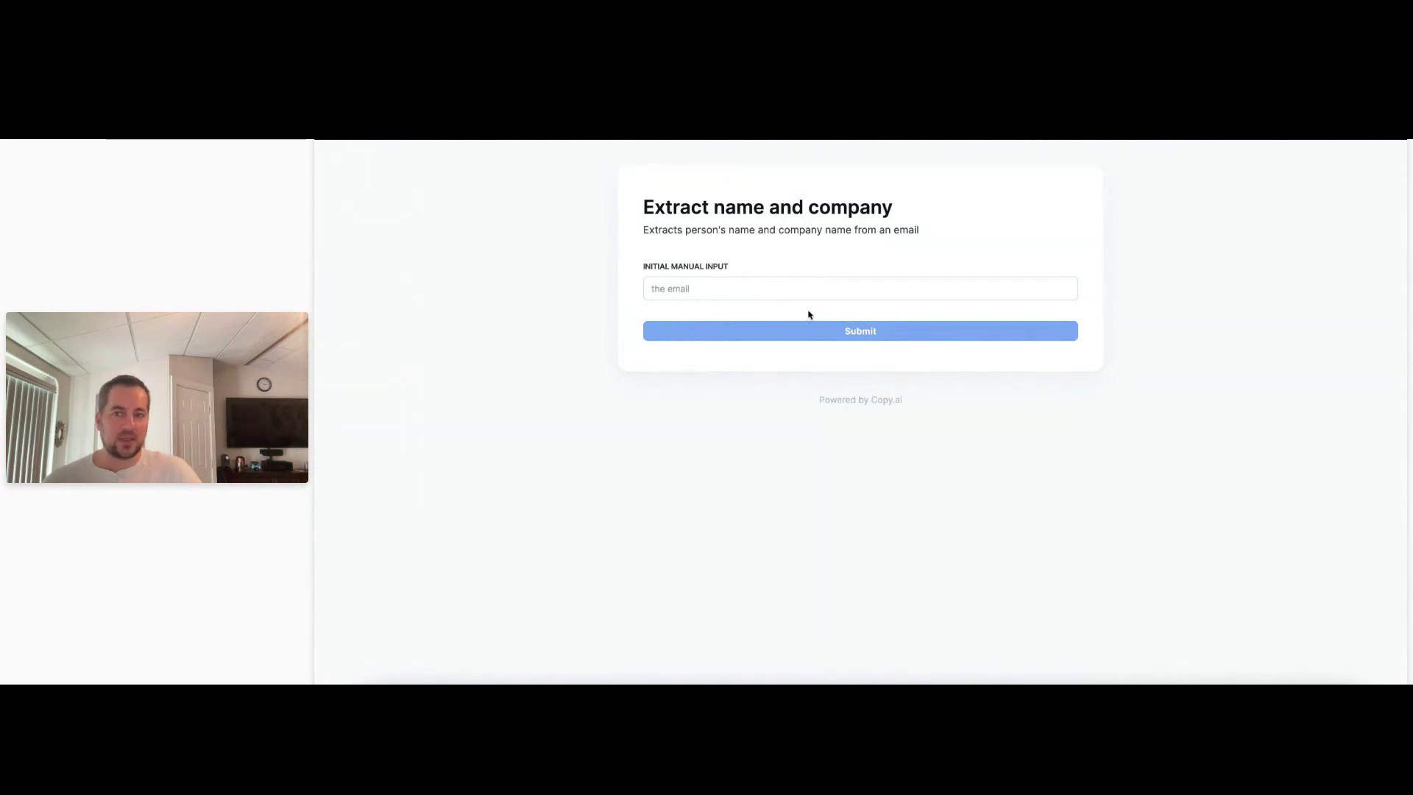
left_click(700, 289)
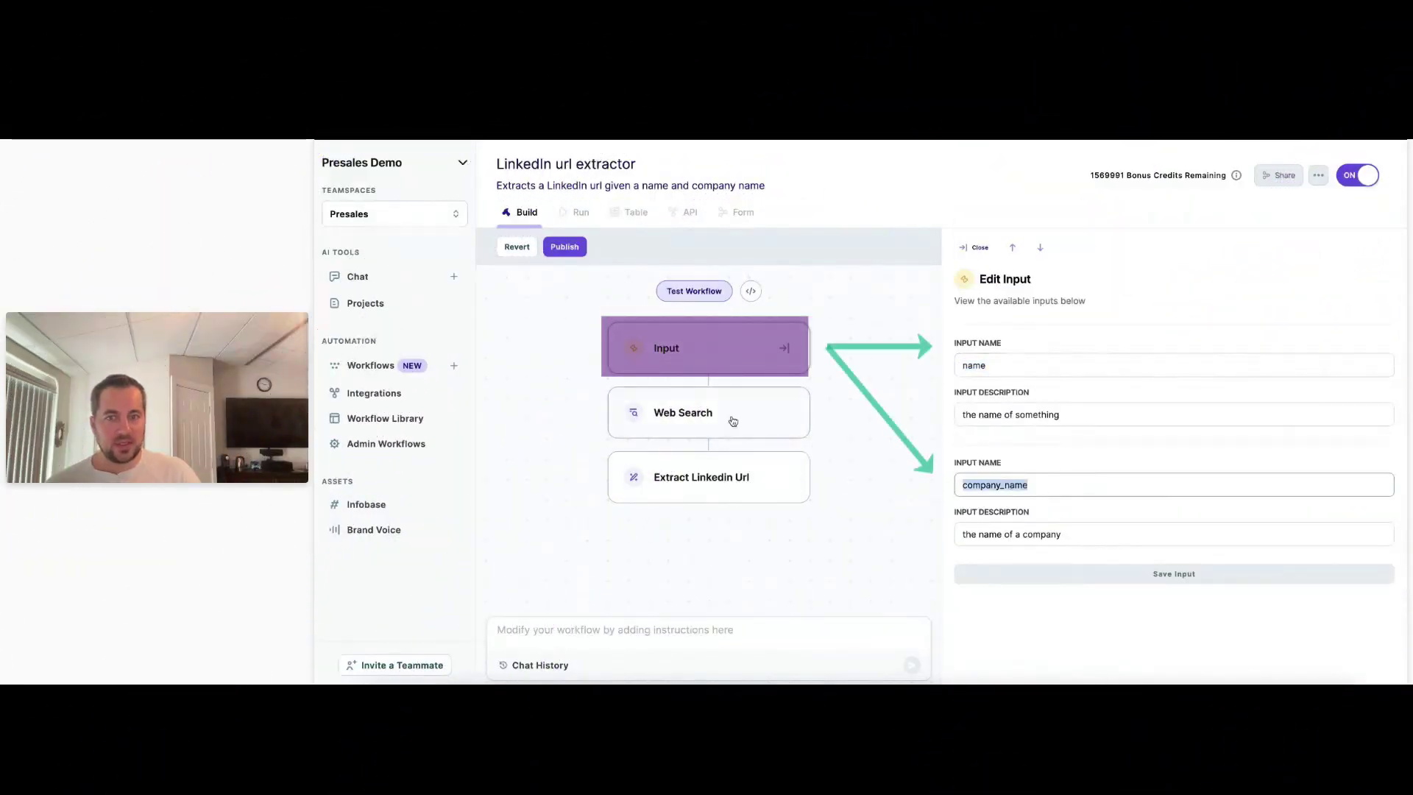
Review the Web Search and Extract Linkedin Url step settings, then bring up the test form.
left_click(800, 421)
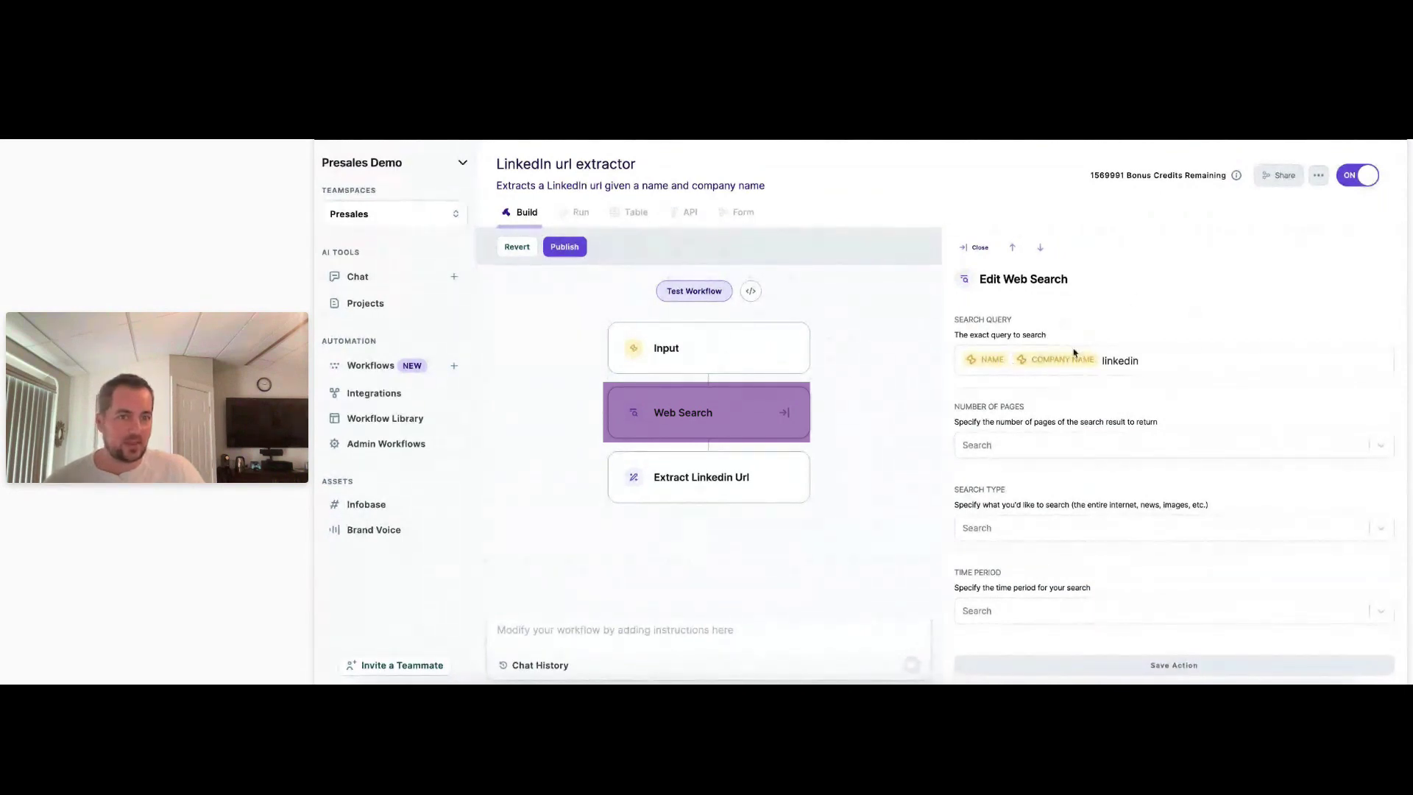
left_click(1104, 361)
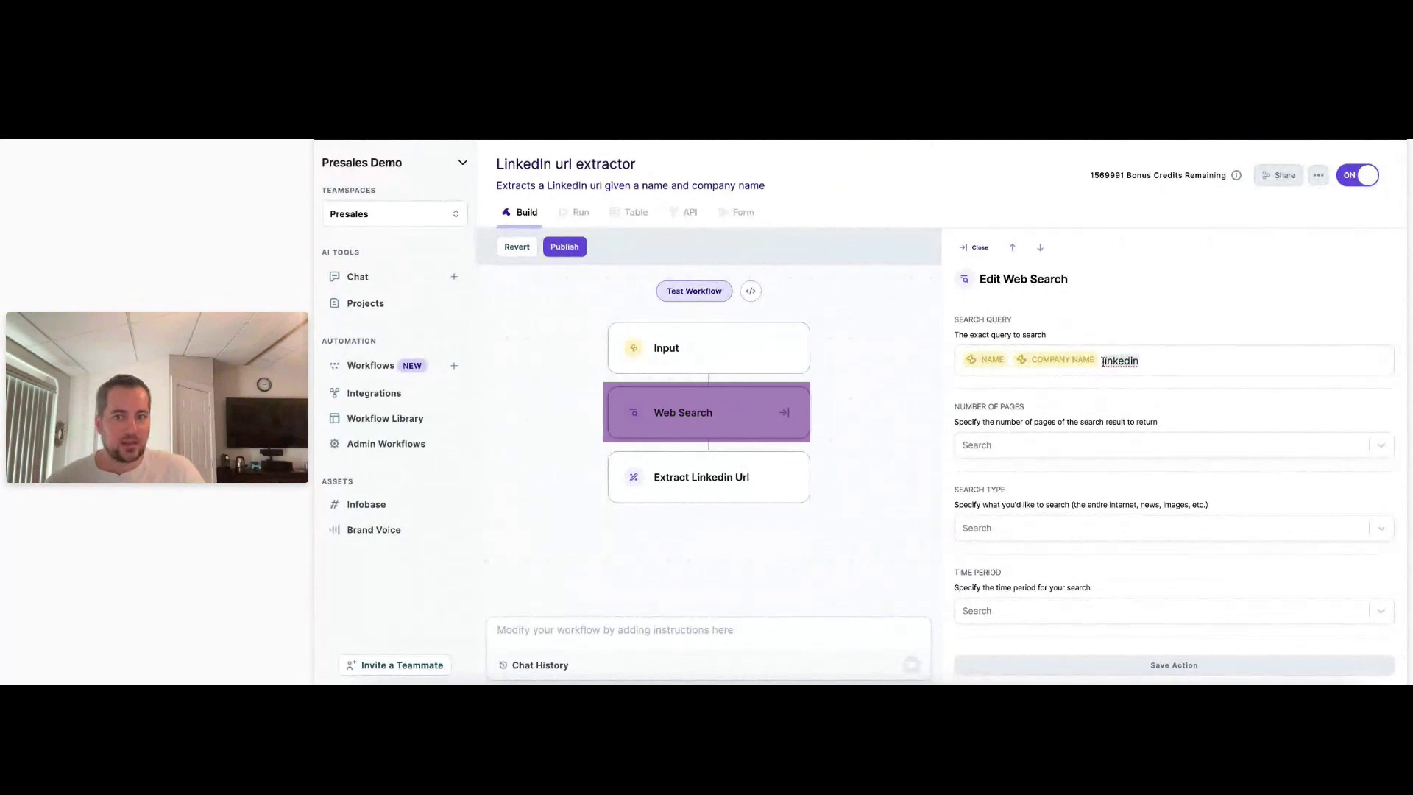
left_click(711, 487)
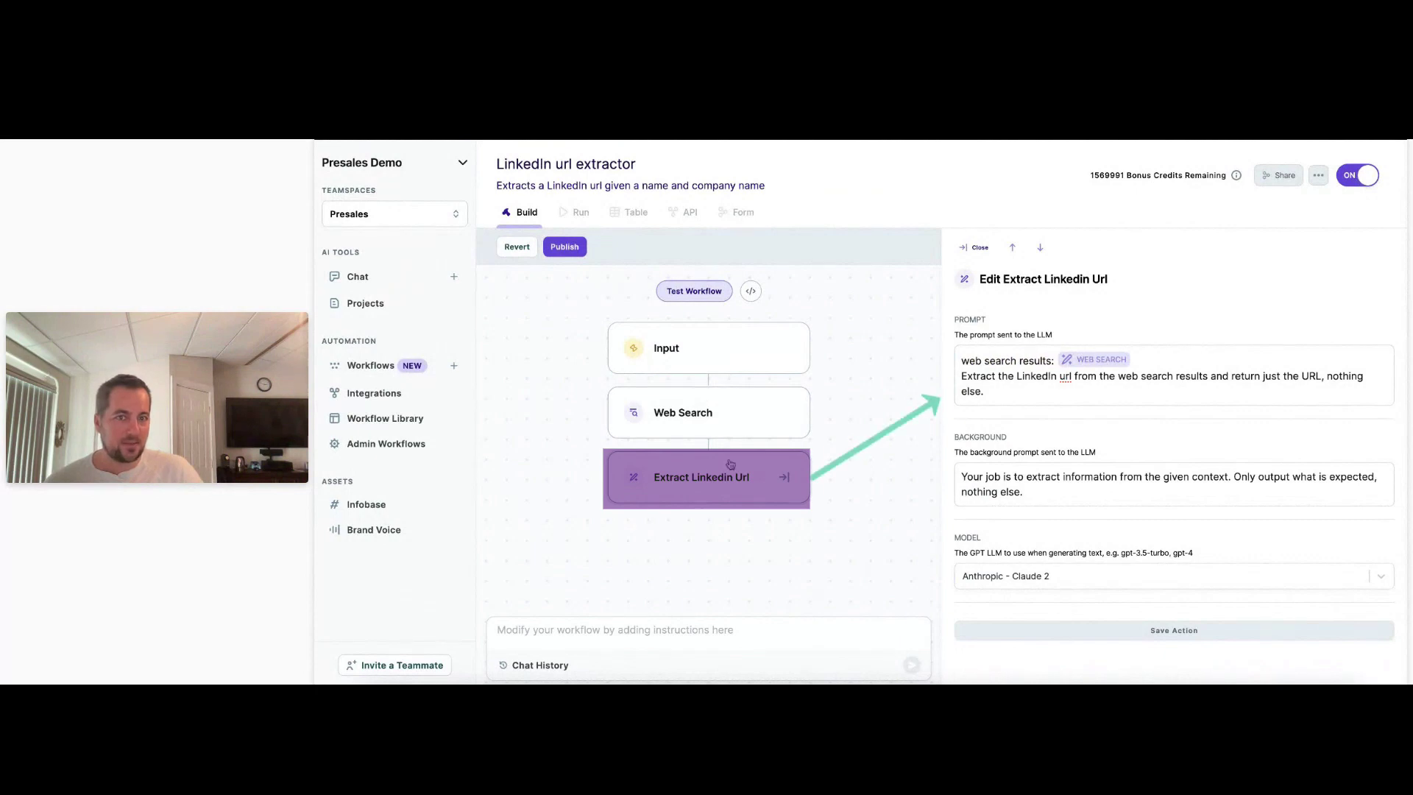
mouse_move(1031, 392)
left_mouse_down()
mouse_move(962, 391)
mouse_move(962, 376)
left_mouse_up()
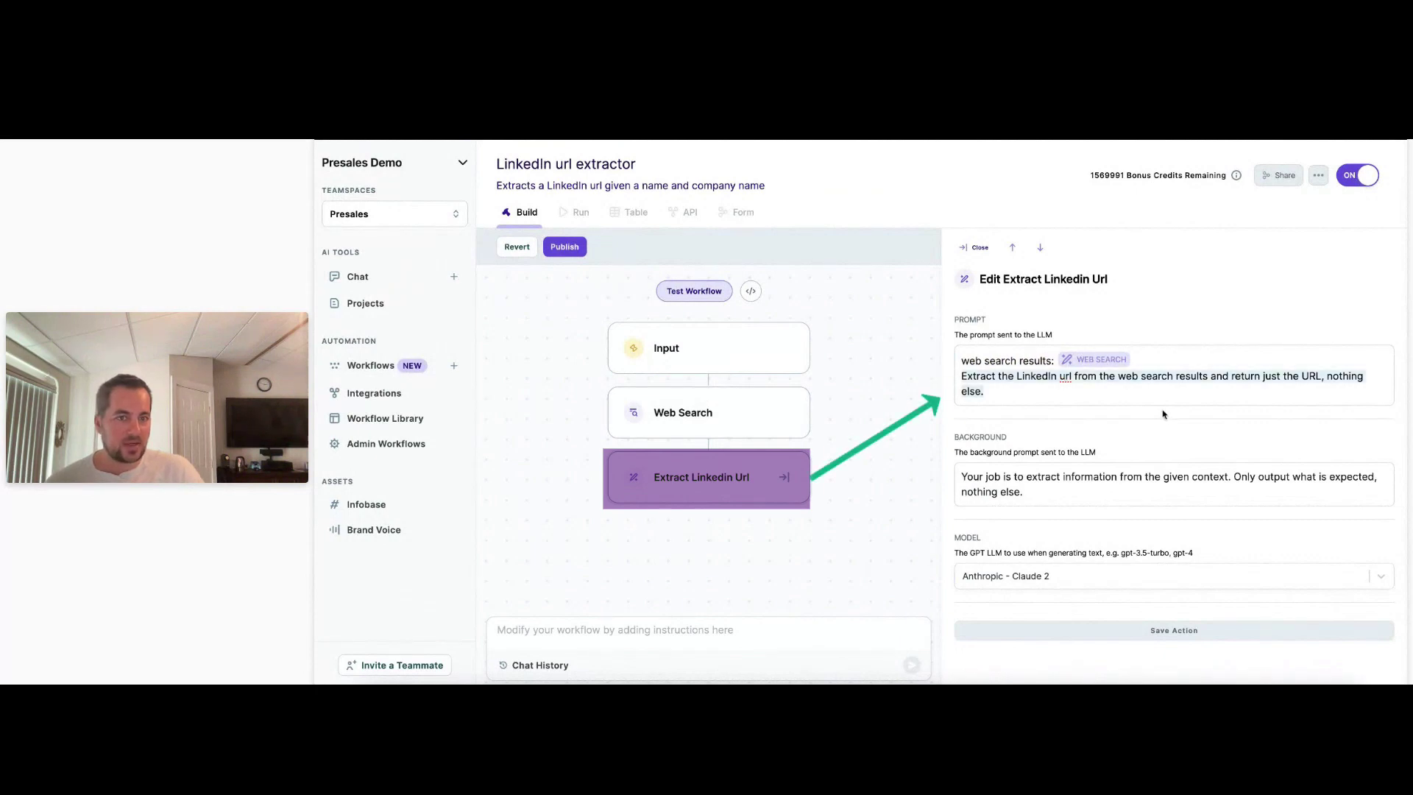
left_click(1114, 394)
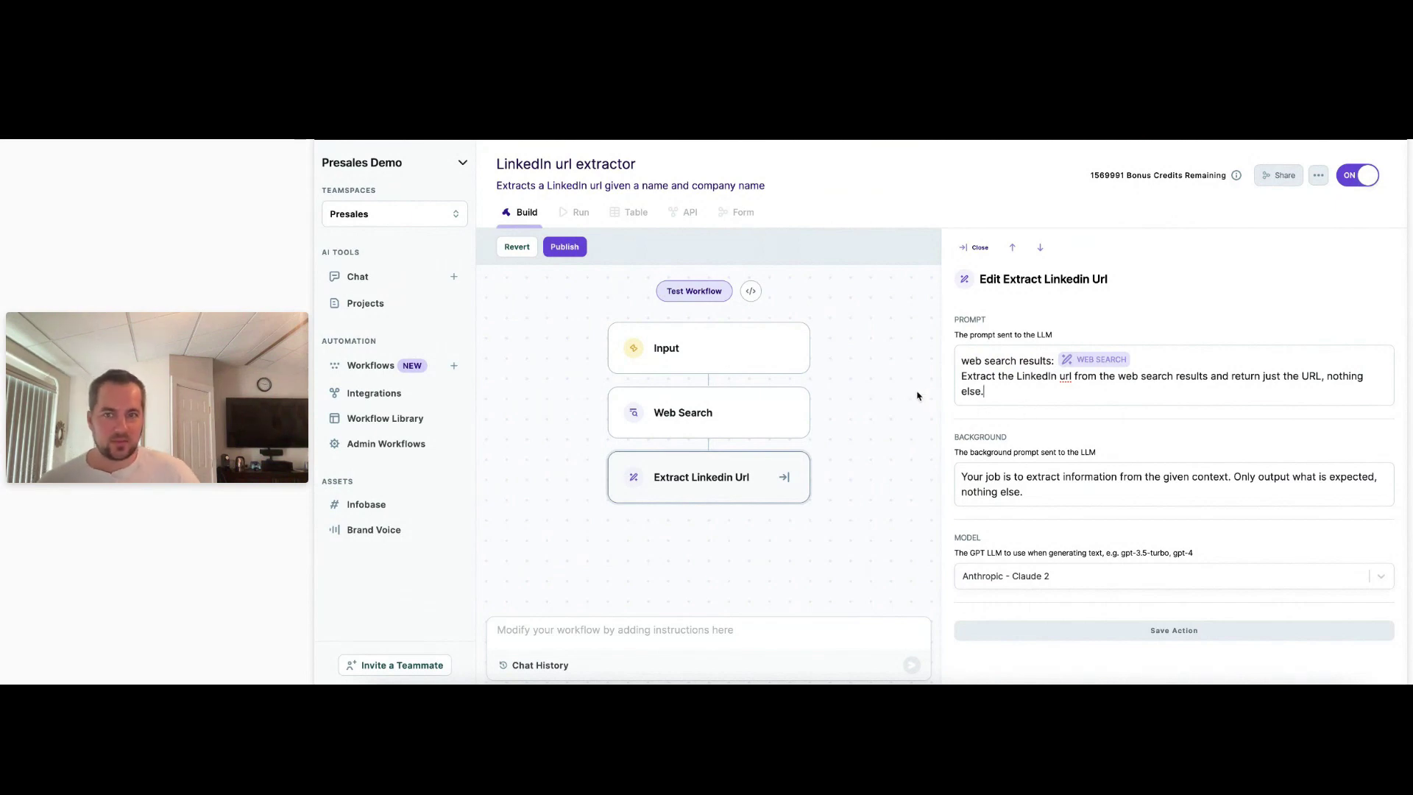
left_click(690, 295)
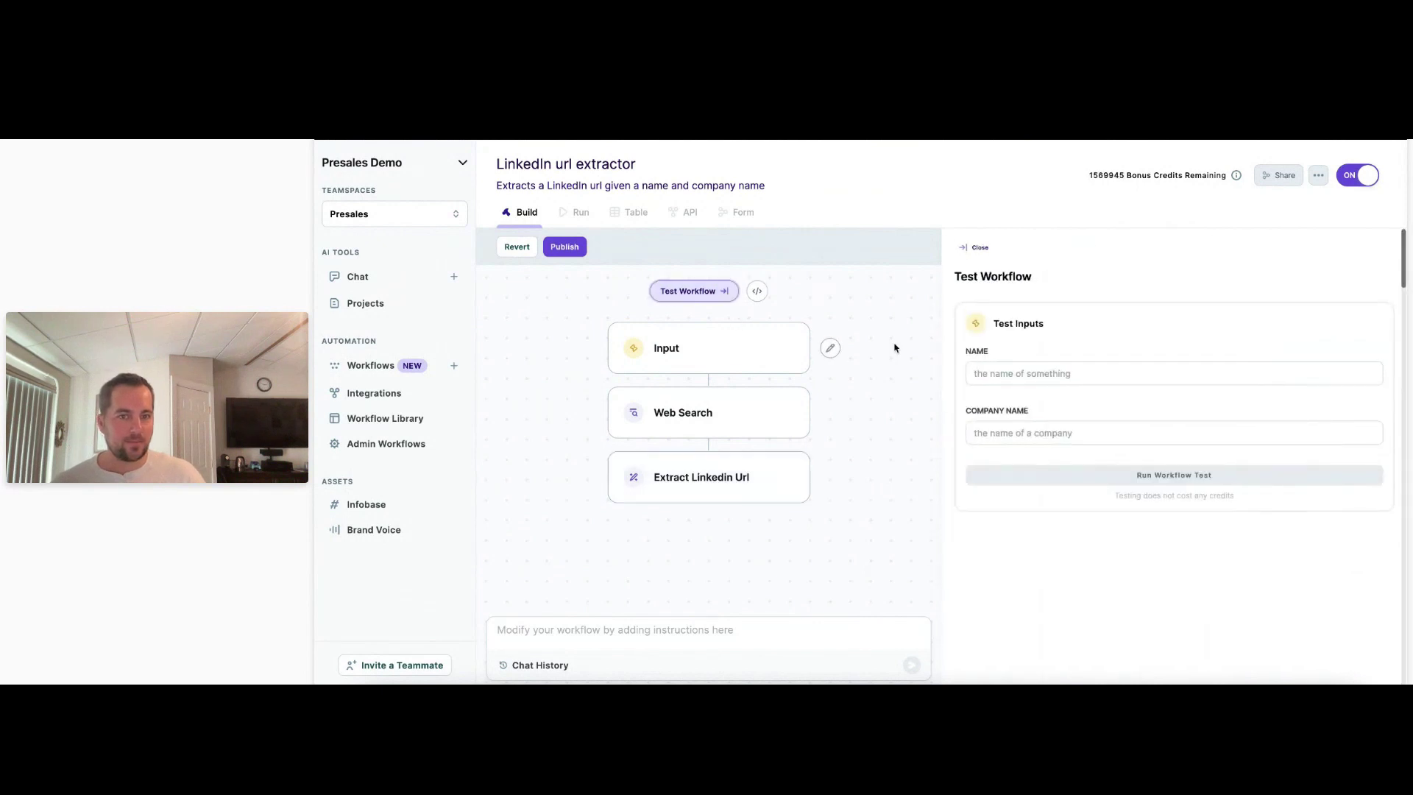
Enter the person's name and company 'copy' in the test inputs and run the workflow test.
left_click(1106, 371)
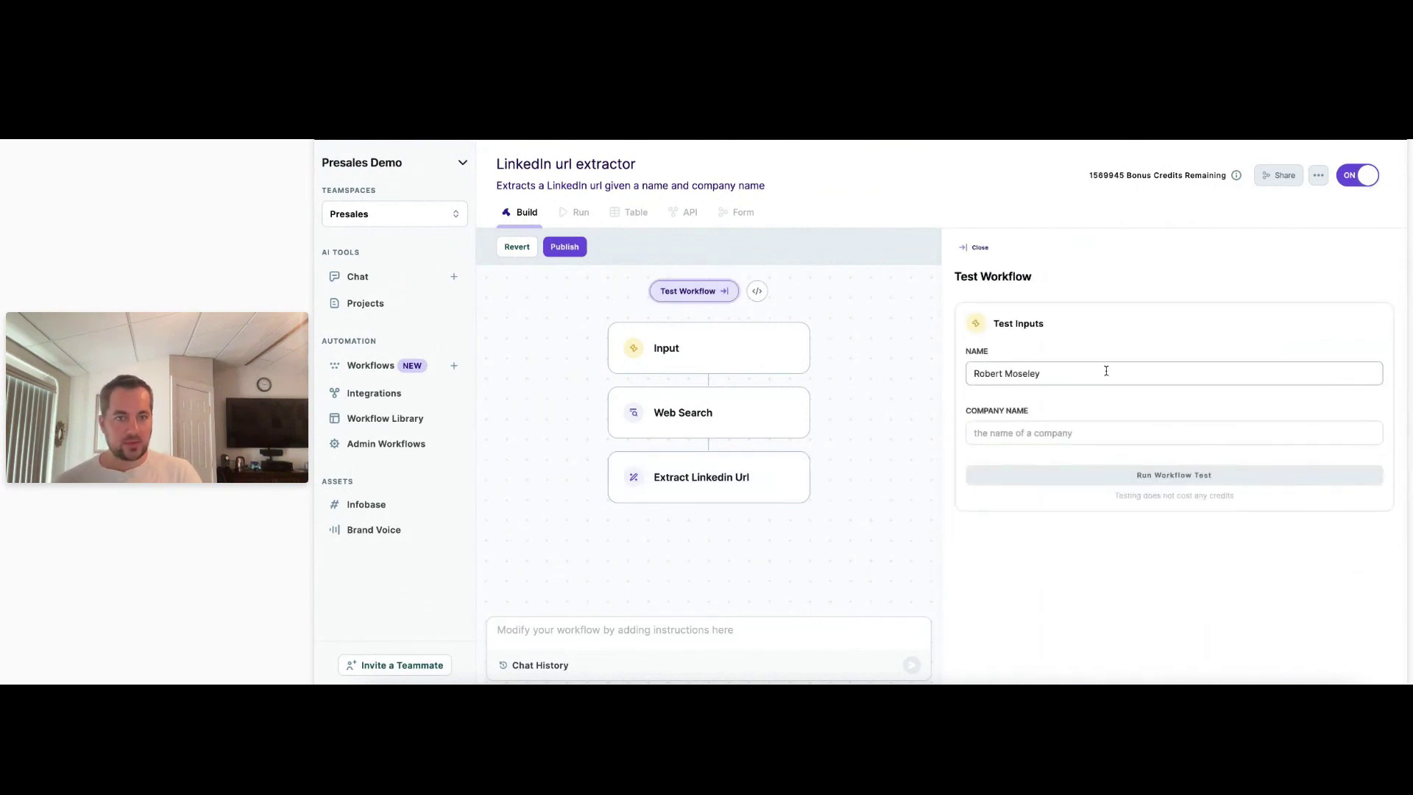
key("Tab")
type("copy")
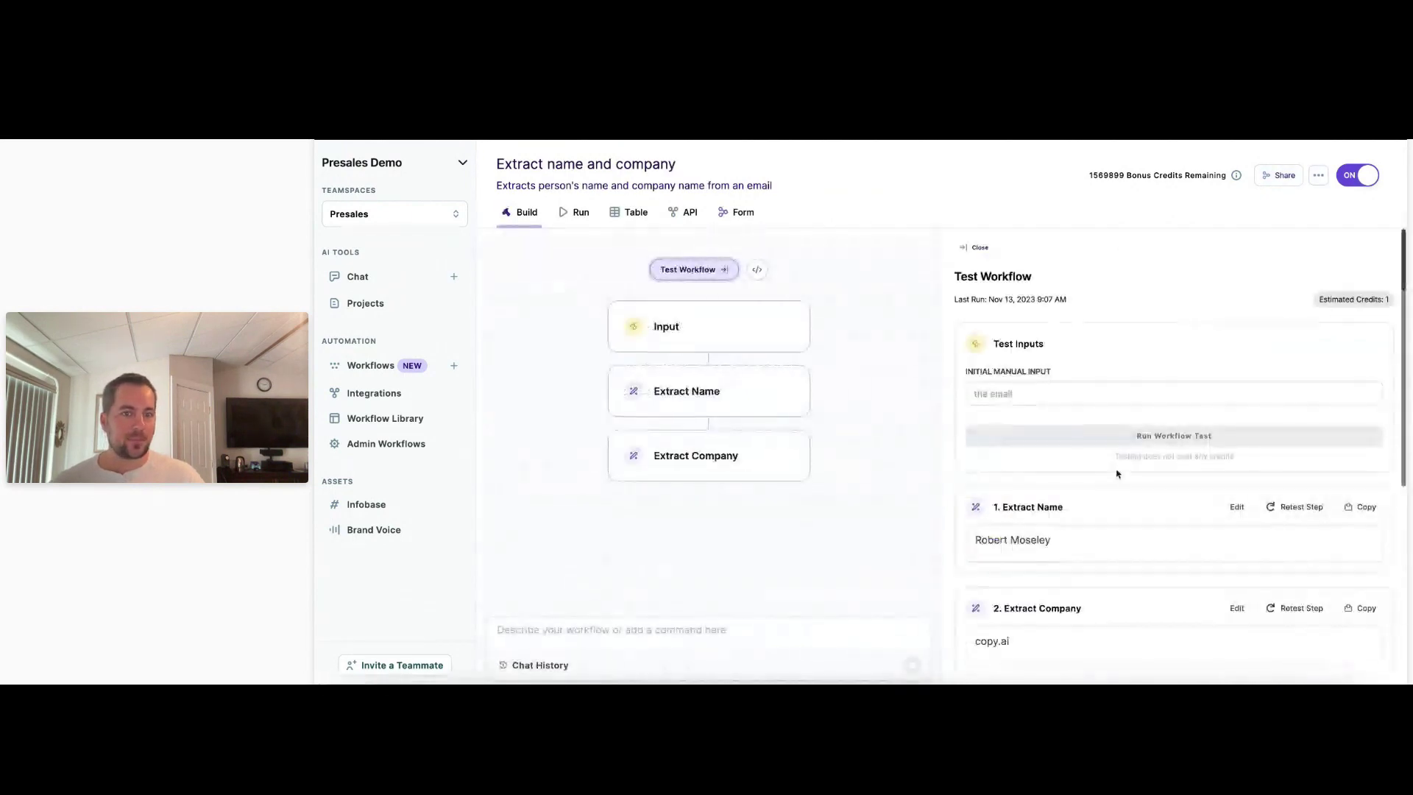
scroll(1186, 456, "down", 5)
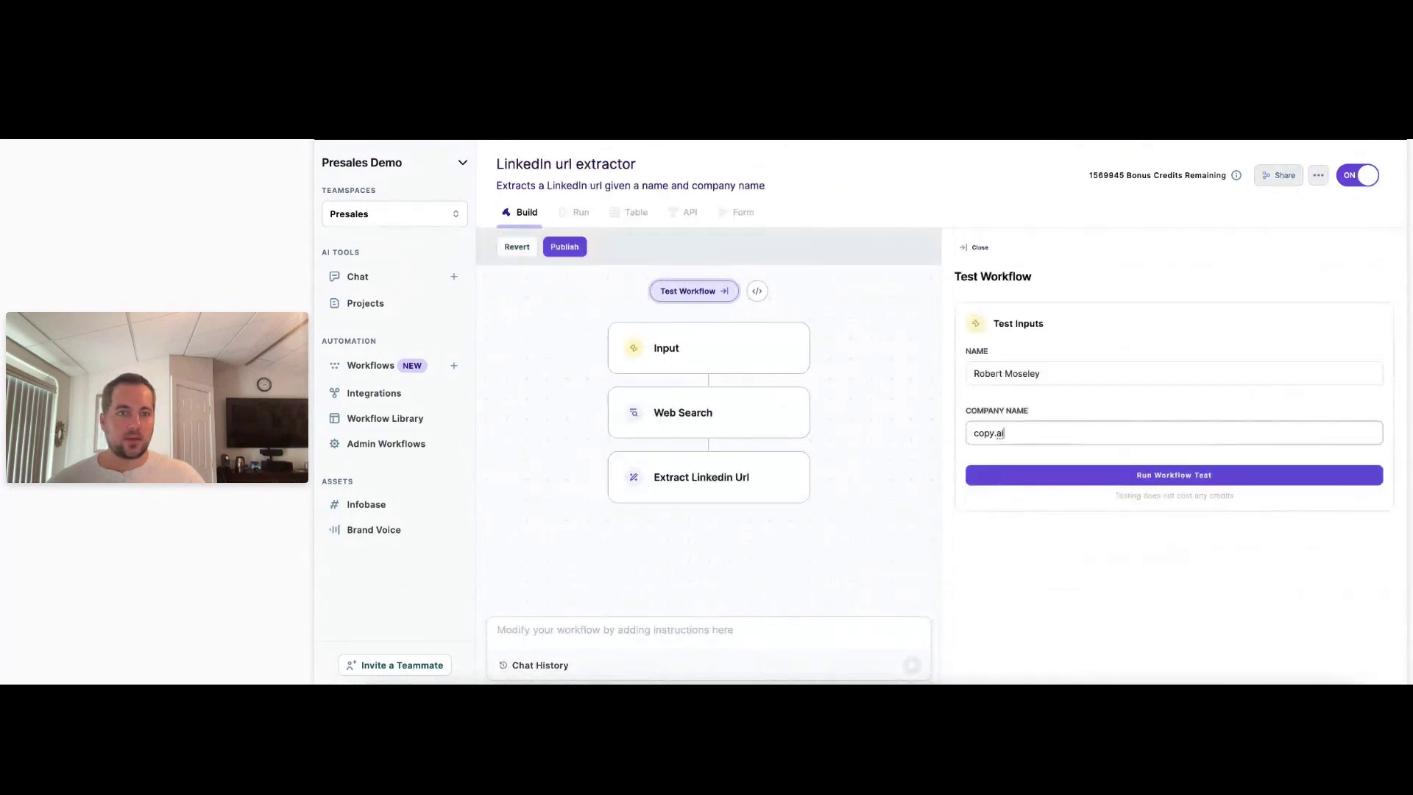
left_click(1177, 475)
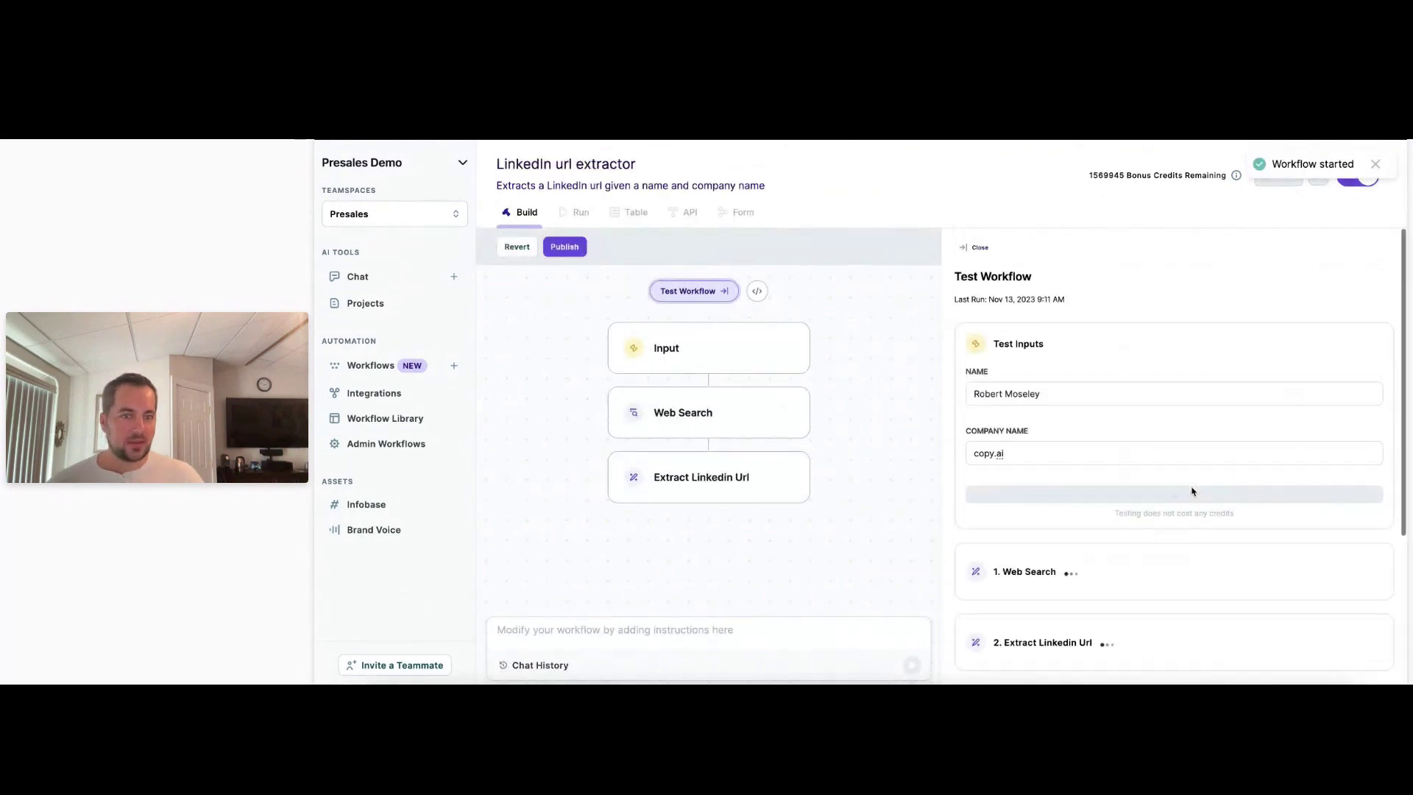
scroll(951, 426, "down", 2)
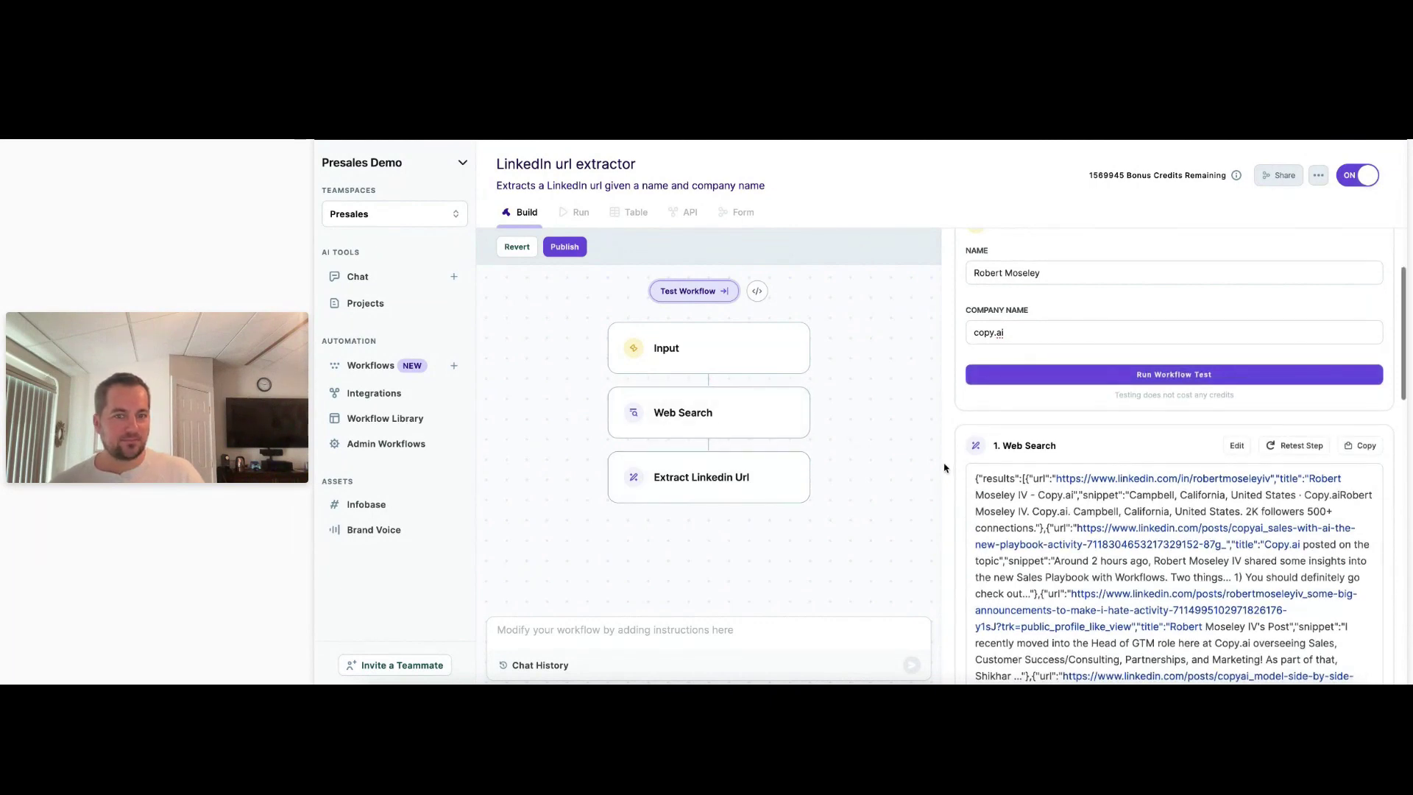
scroll(944, 468, "down", 3)
scroll(944, 468, "down", 5)
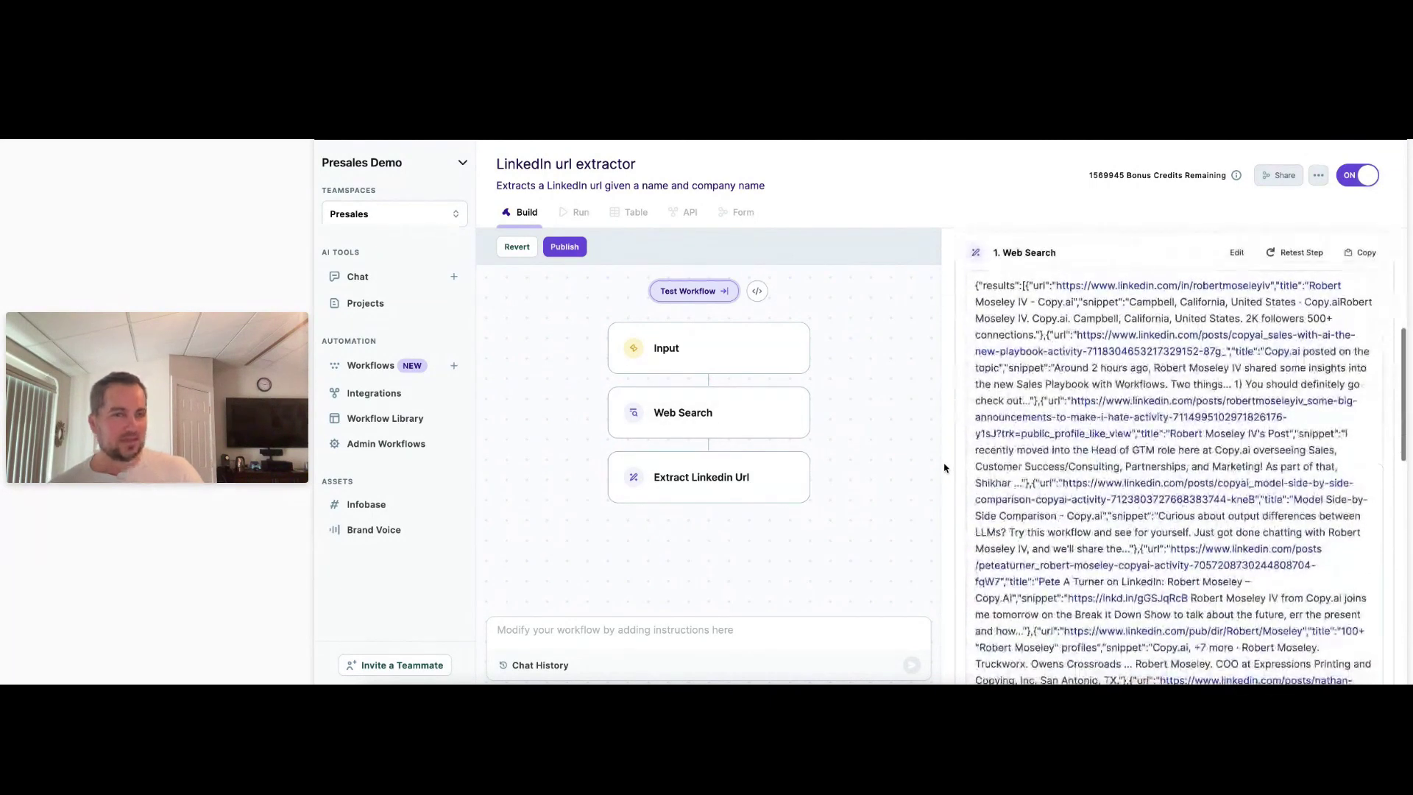
scroll(957, 440, "down", 6)
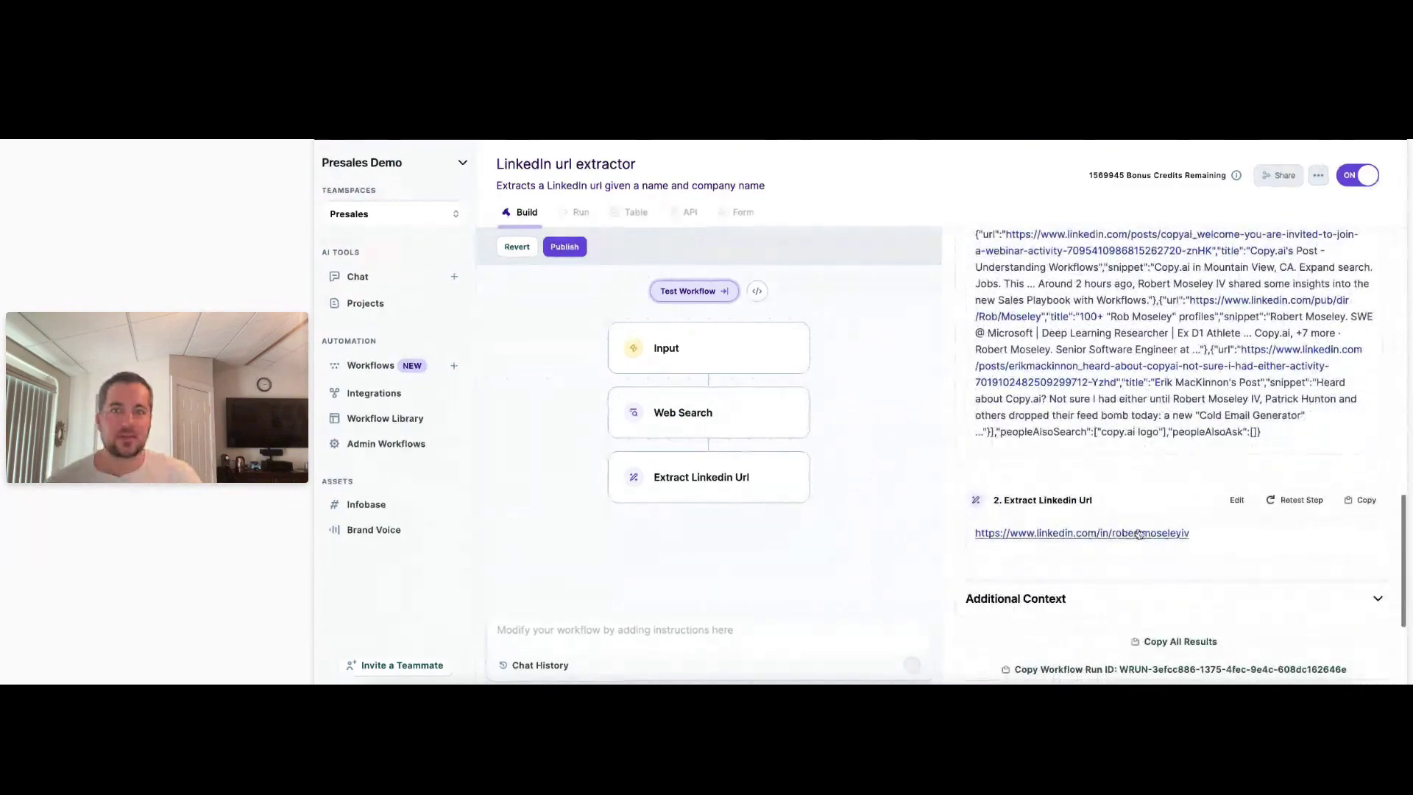
Check the returned LinkedIn profile link, then view the Web Search step's query settings.
left_click(1104, 533)
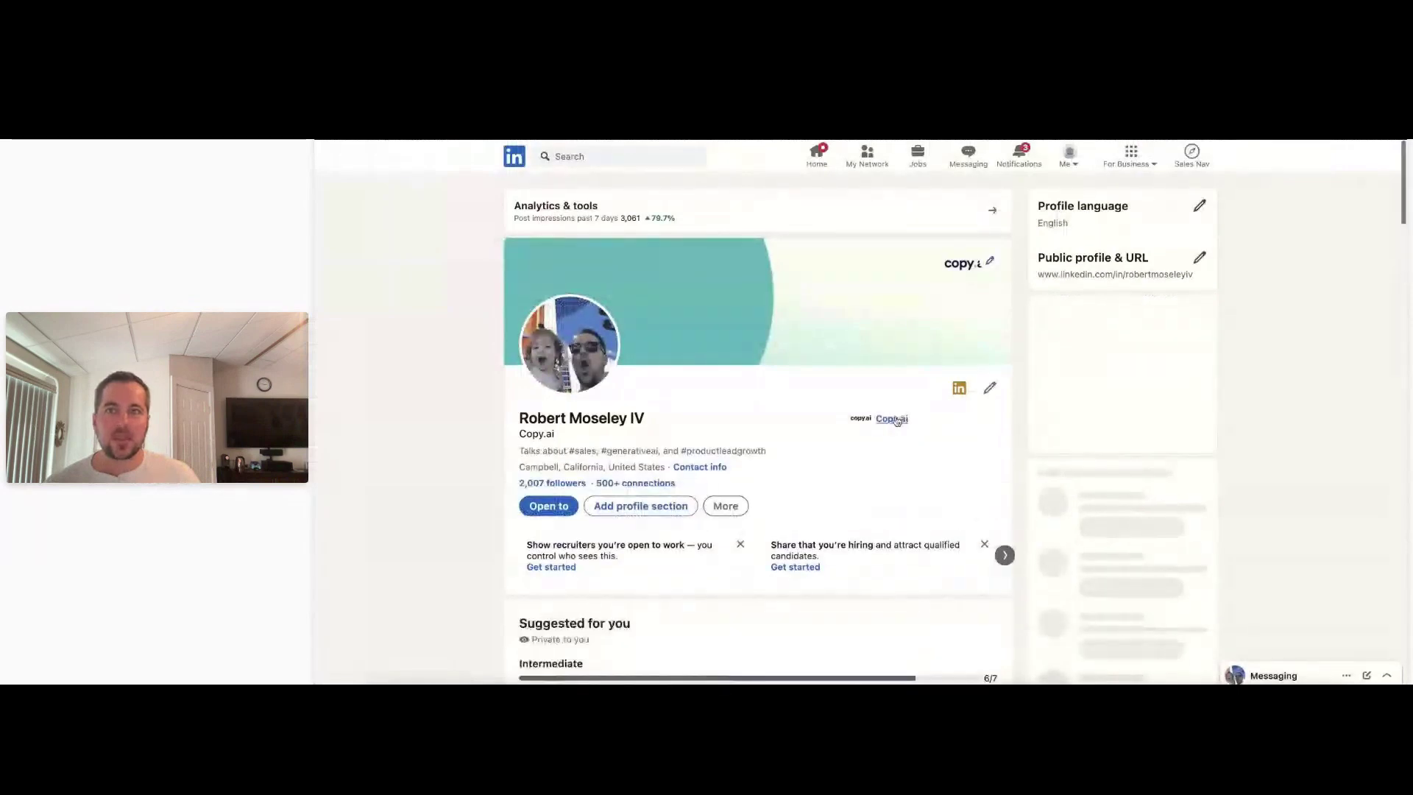
key("super+w")
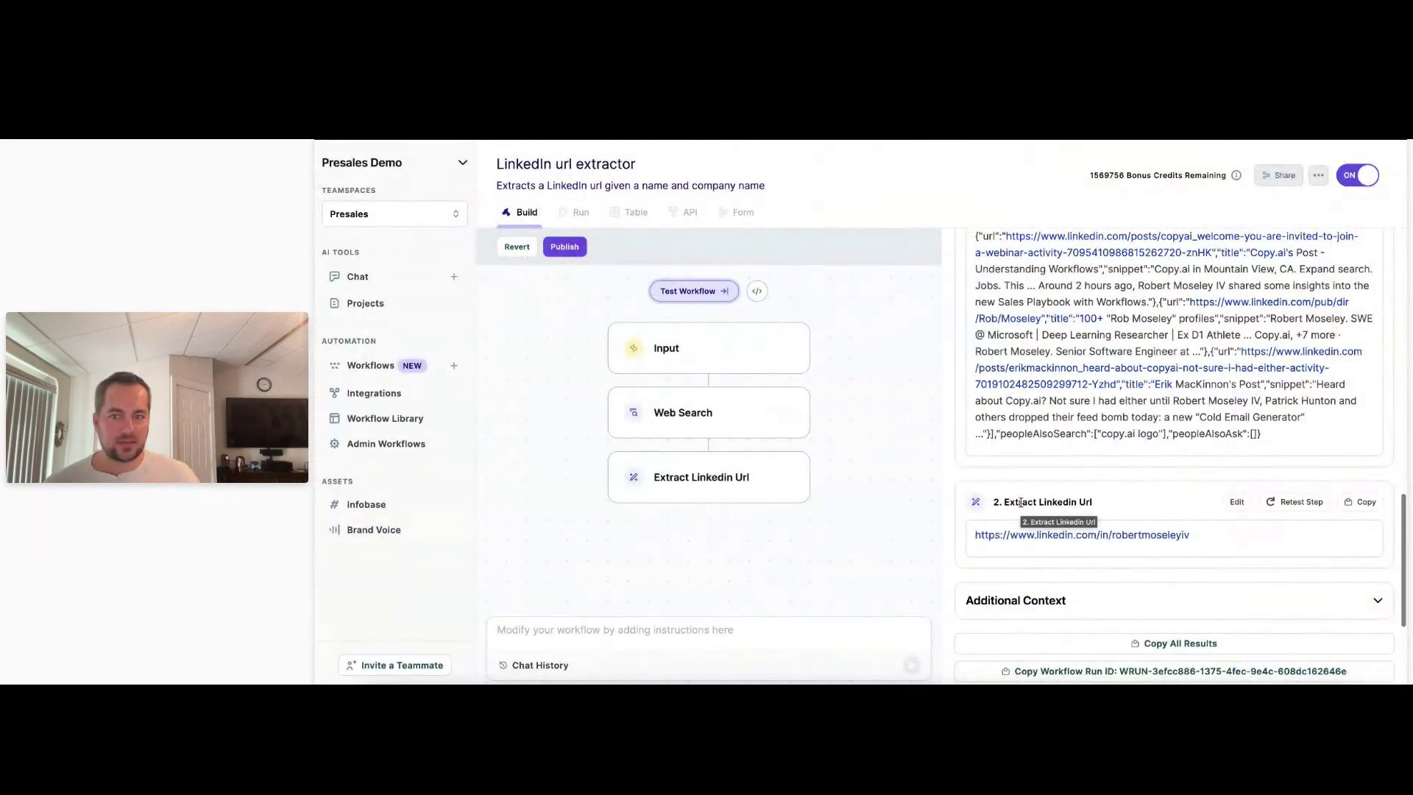
left_click(725, 433)
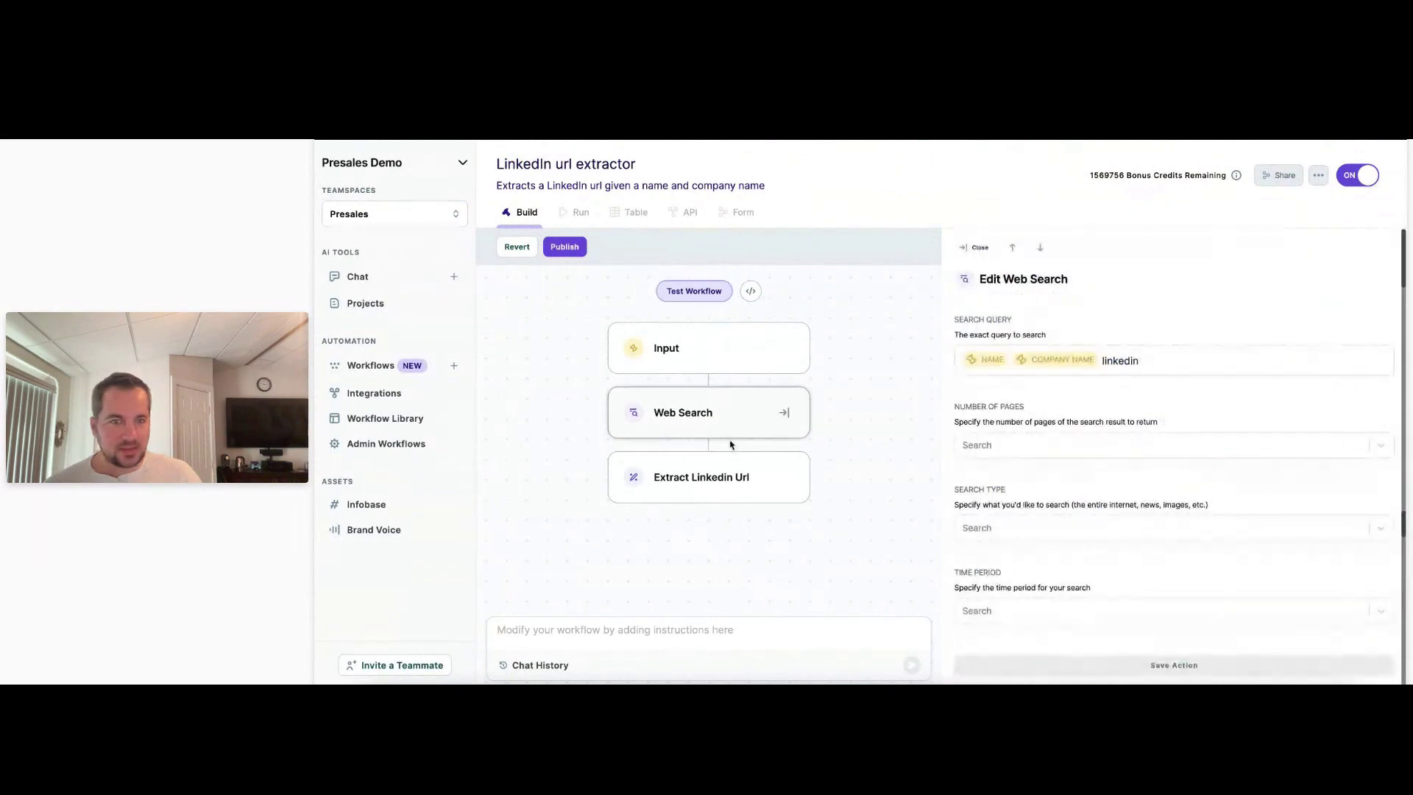
Append 'that belongs to' plus the Name variable to the Extract Linkedin Url prompt and save.
left_click(767, 469)
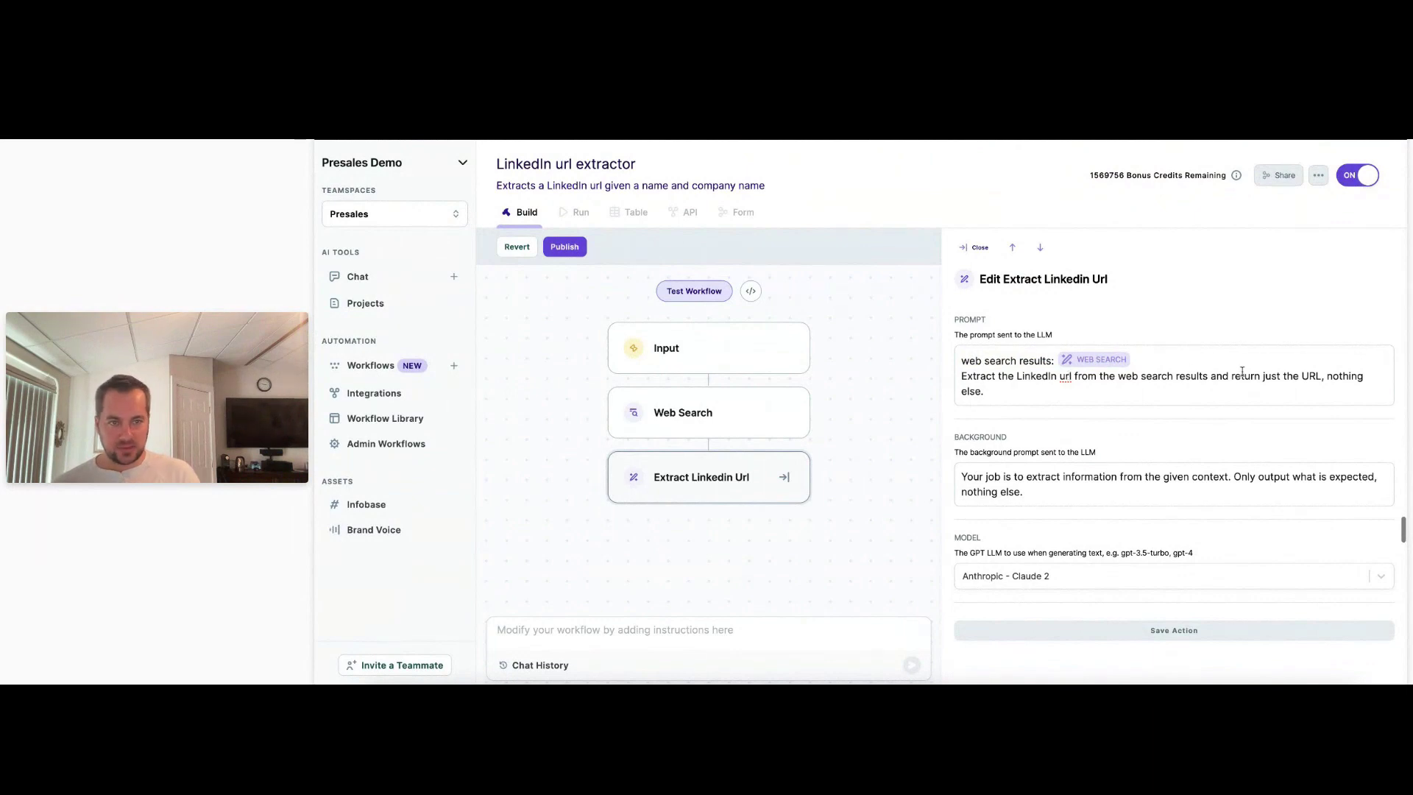
type("that bel")
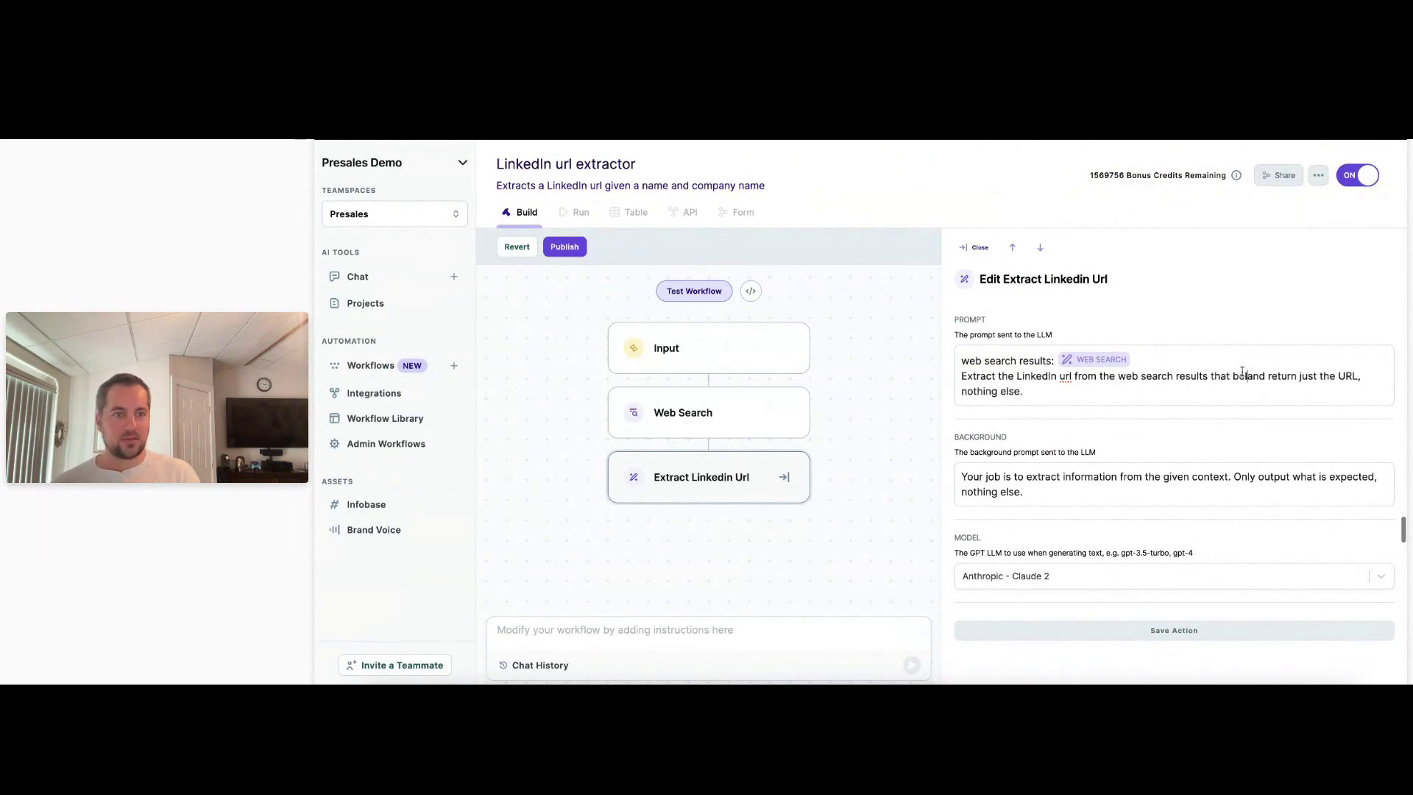
type("ongs to")
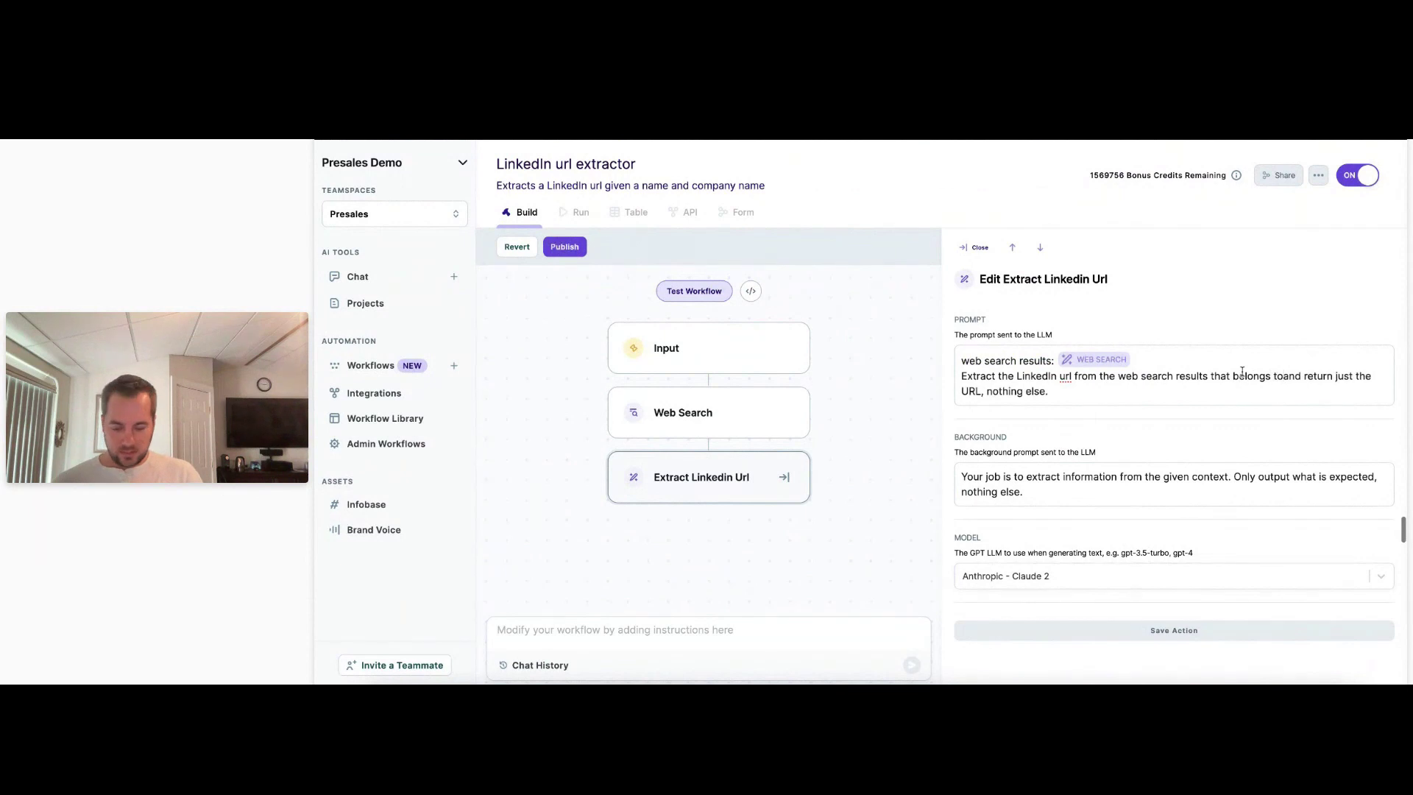
type(" #")
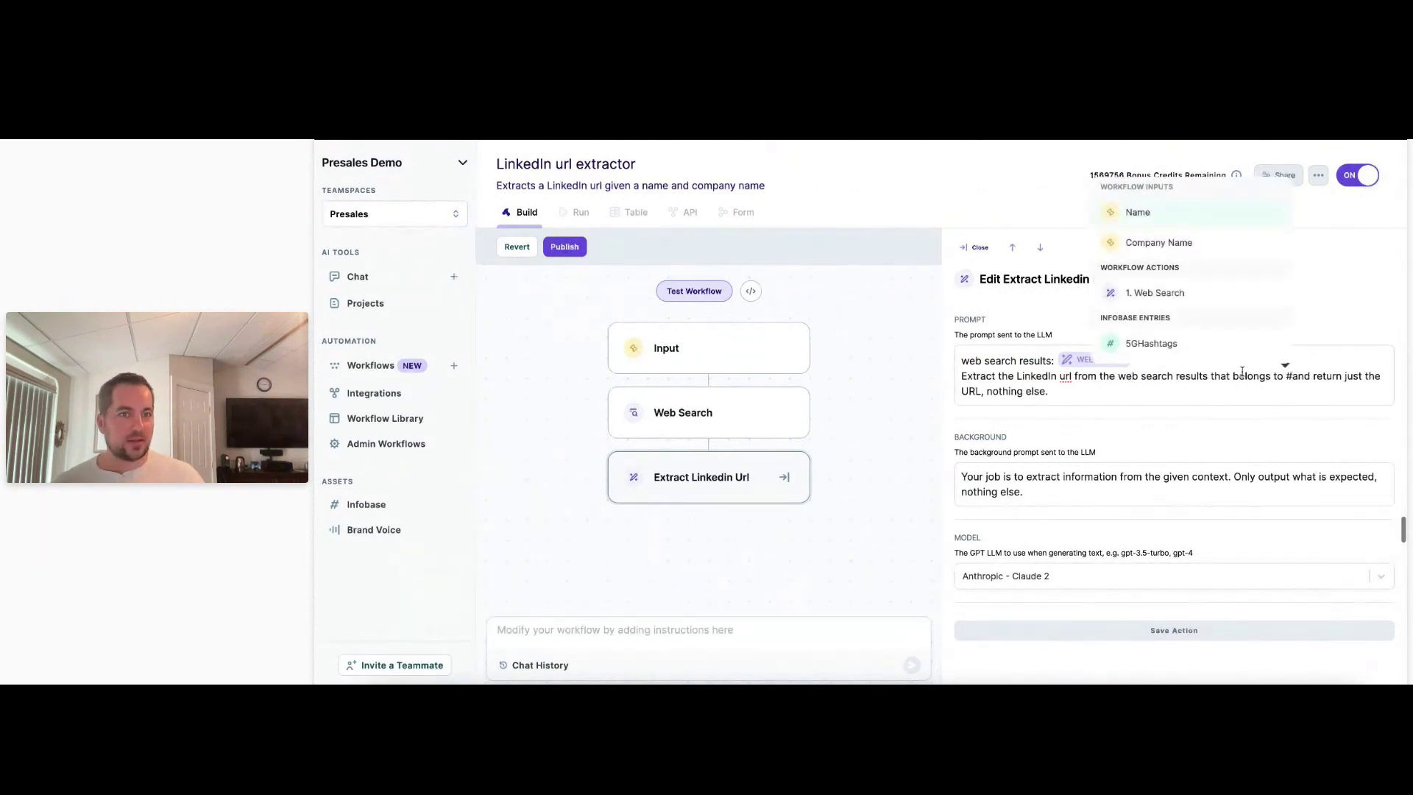
scroll(1211, 310, "down", 2)
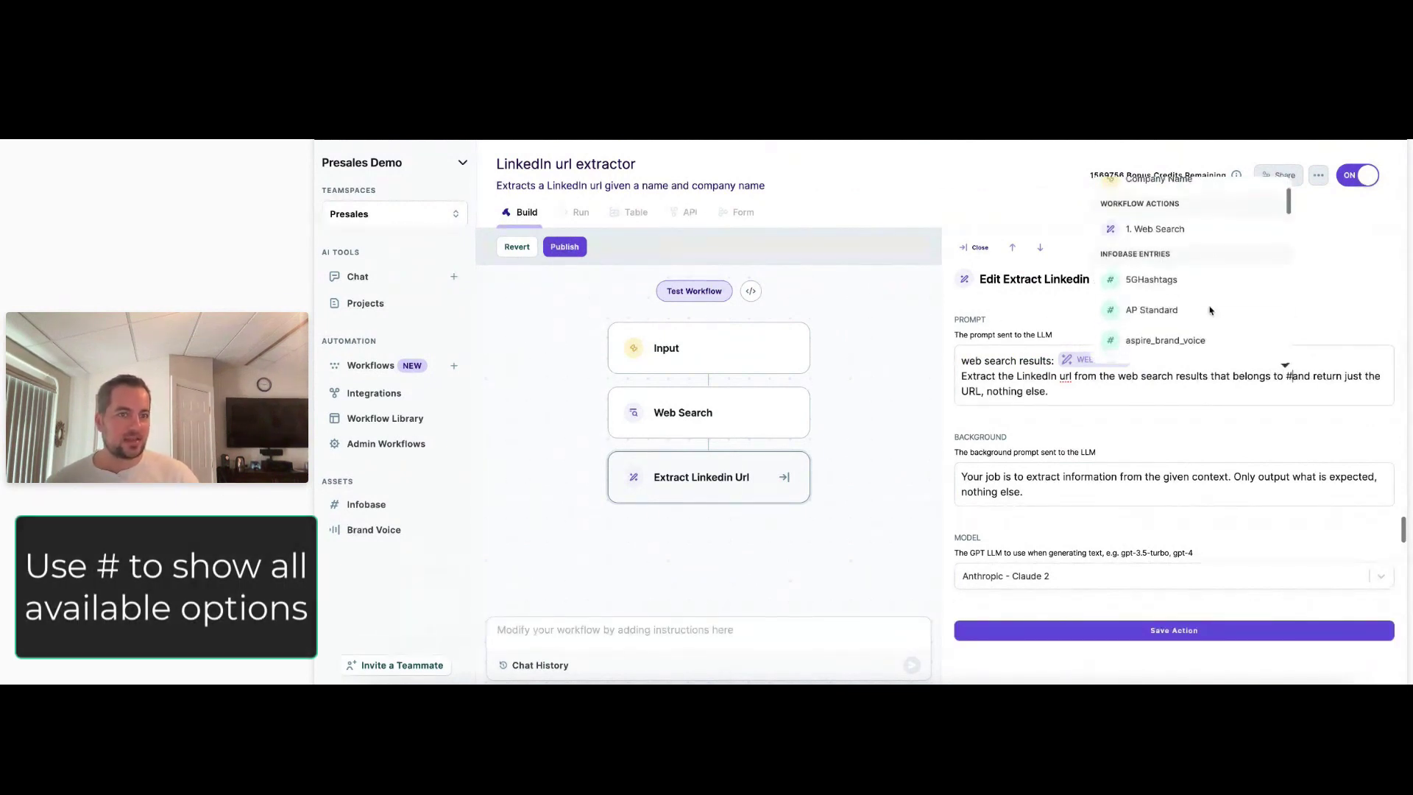
scroll(1211, 310, "down", 8)
scroll(1211, 311, "up", 12)
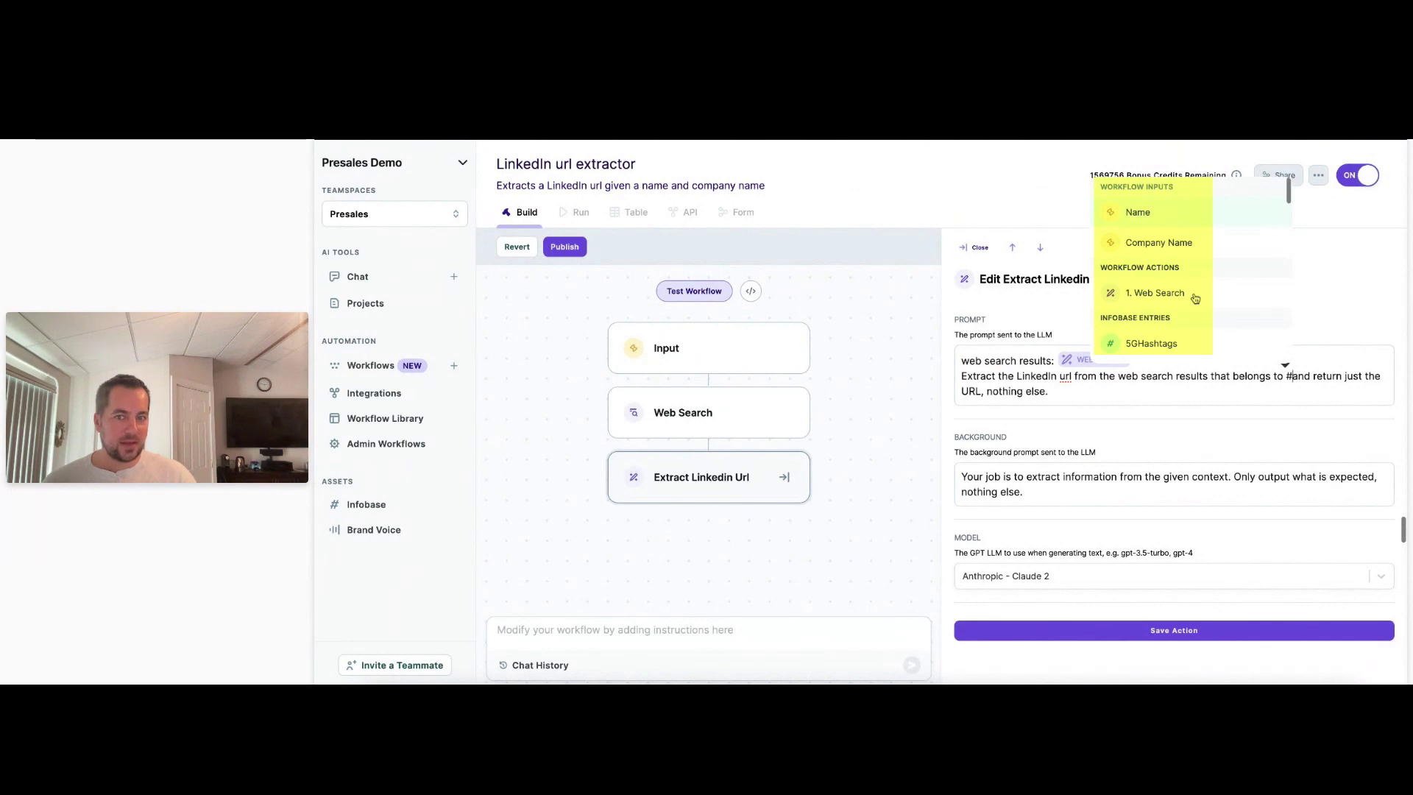
scroll(1192, 315, "down", 1)
scroll(1192, 315, "down", 6)
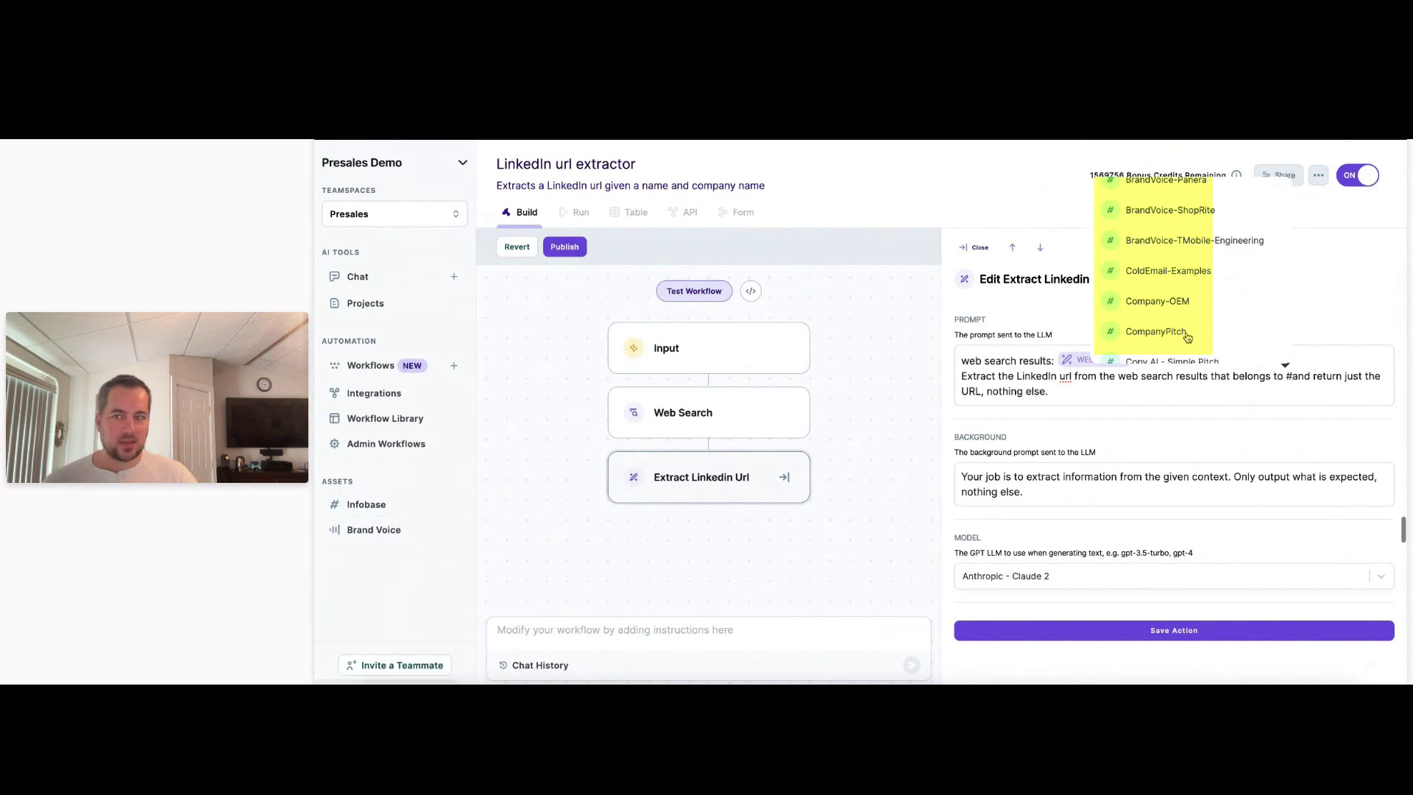
scroll(1144, 340, "up", 10)
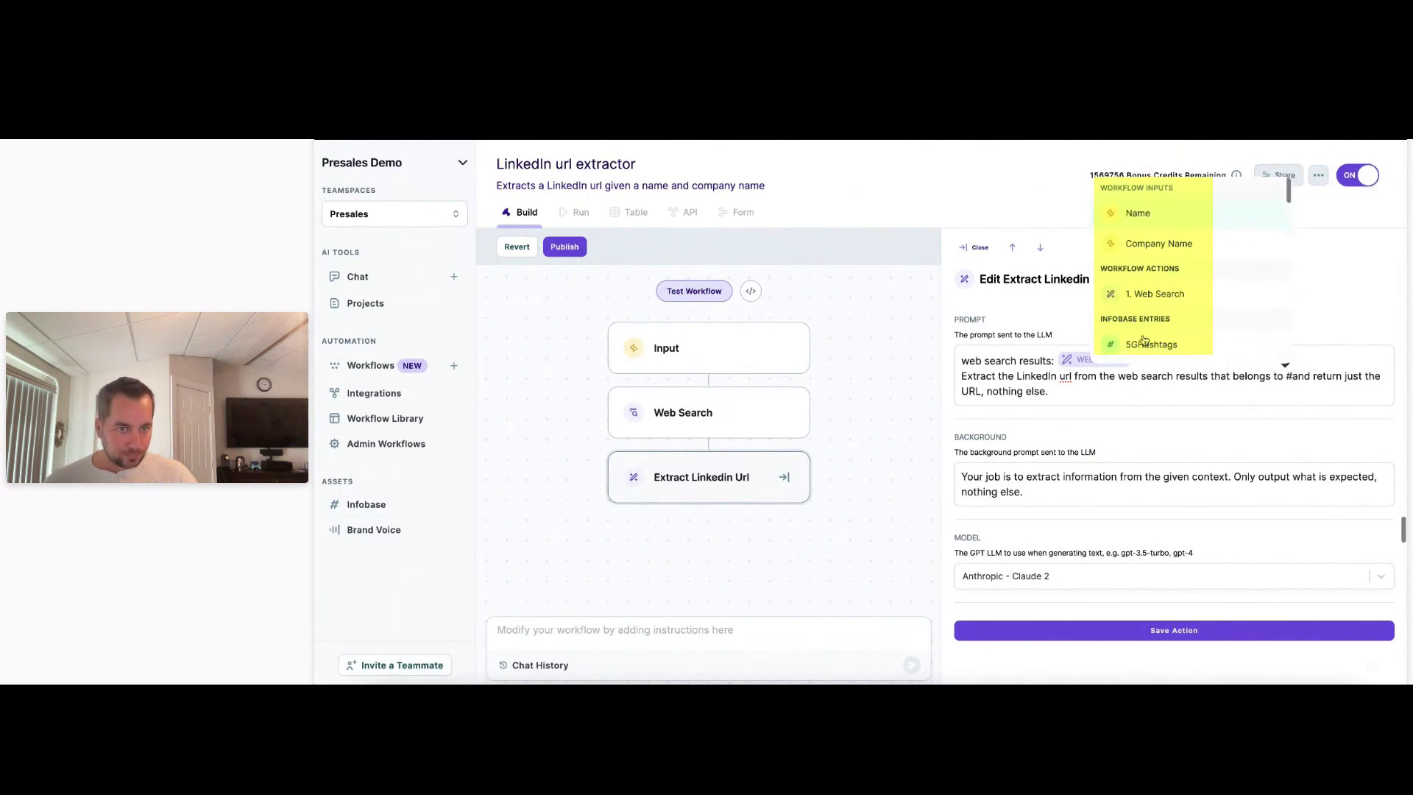
scroll(1144, 339, "up", 3)
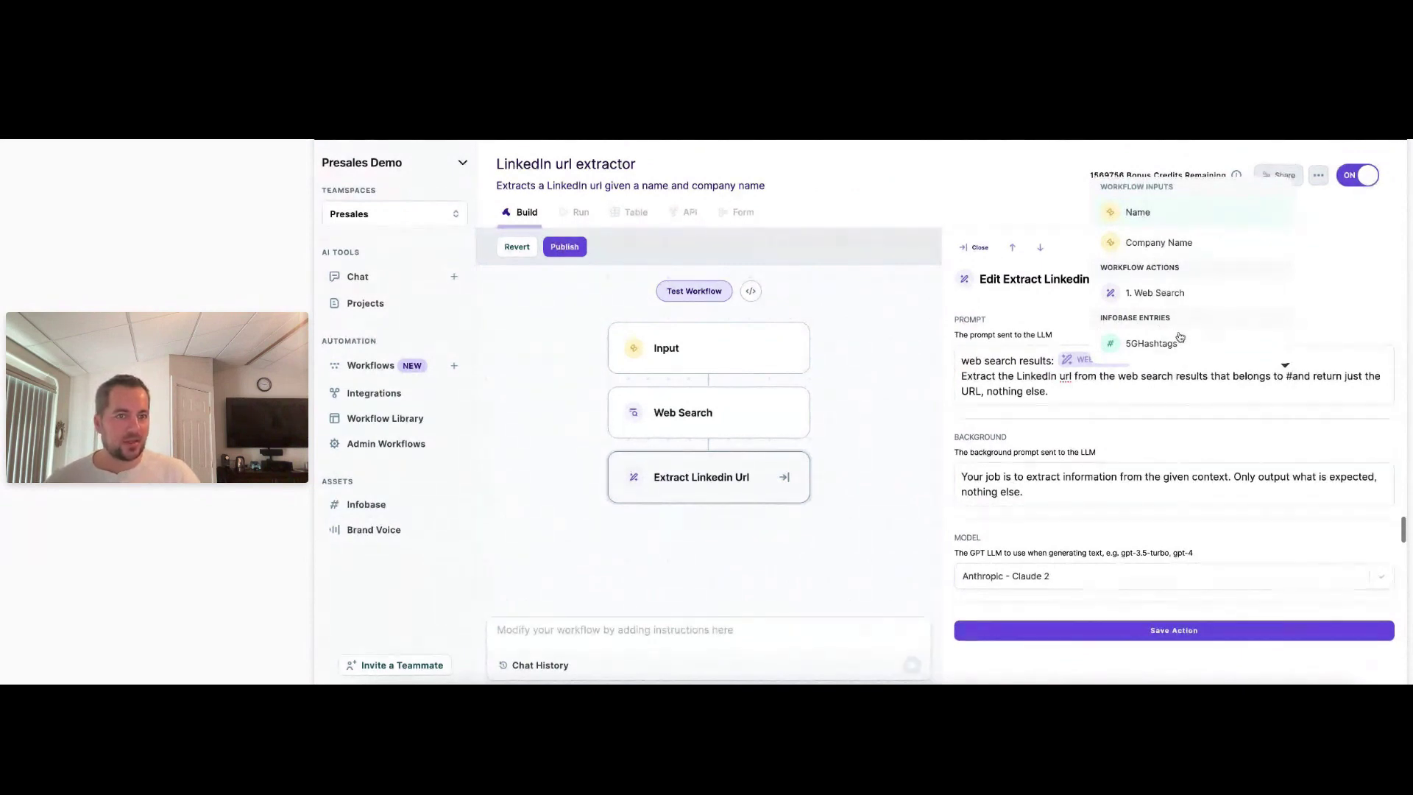
left_click(1138, 212)
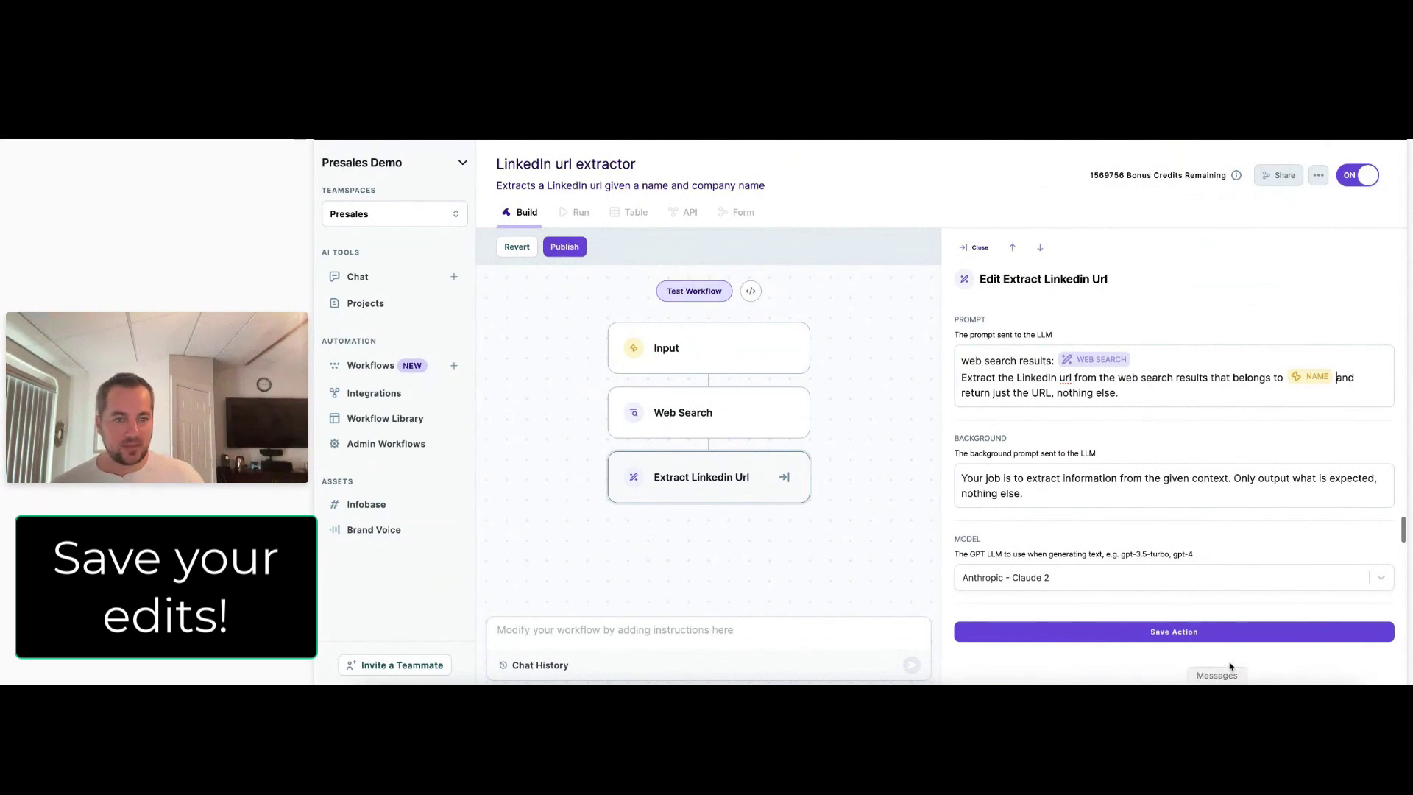
left_click(1186, 632)
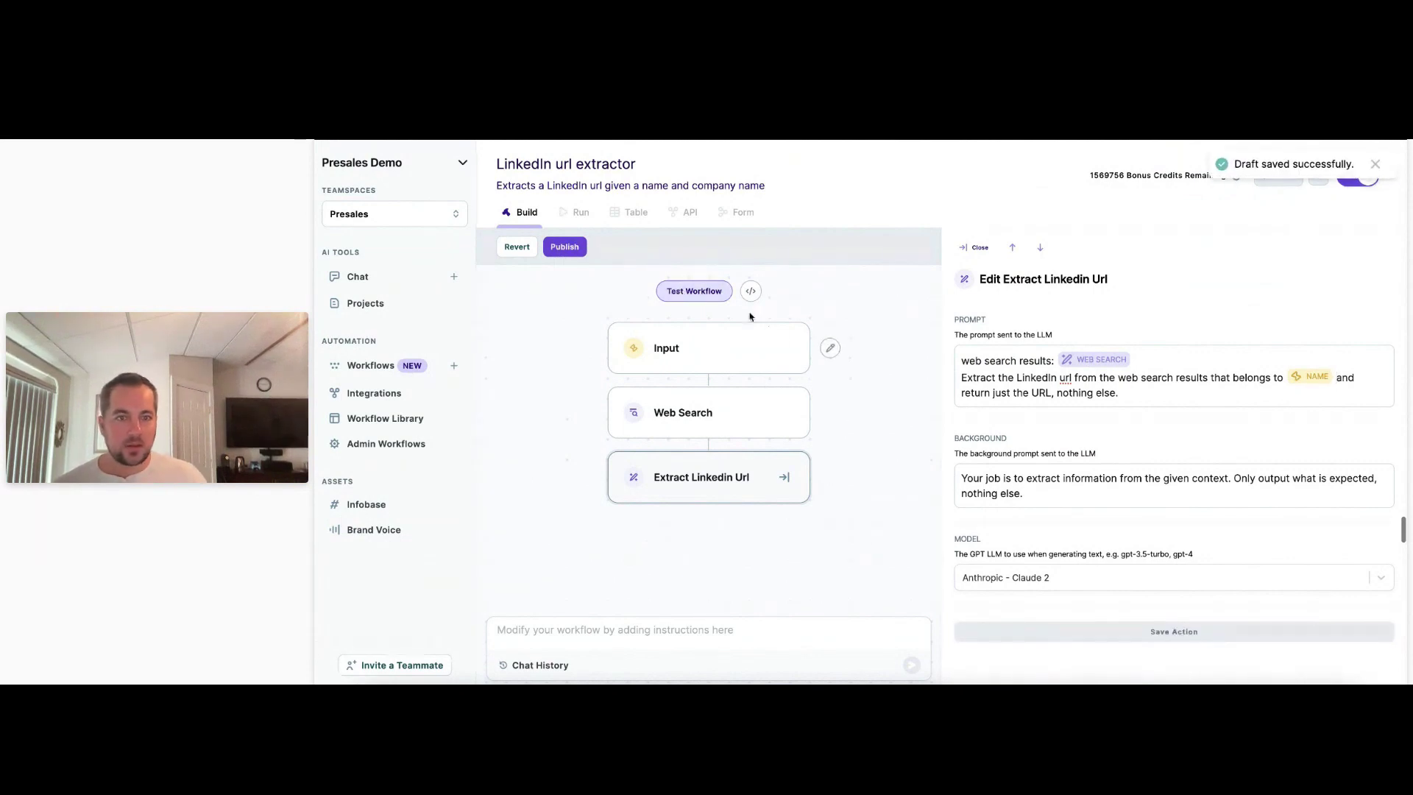
Scroll through the test results, selecting the Web Search output, then open the Web Search step.
left_click(697, 292)
scroll(1255, 462, "down", 10)
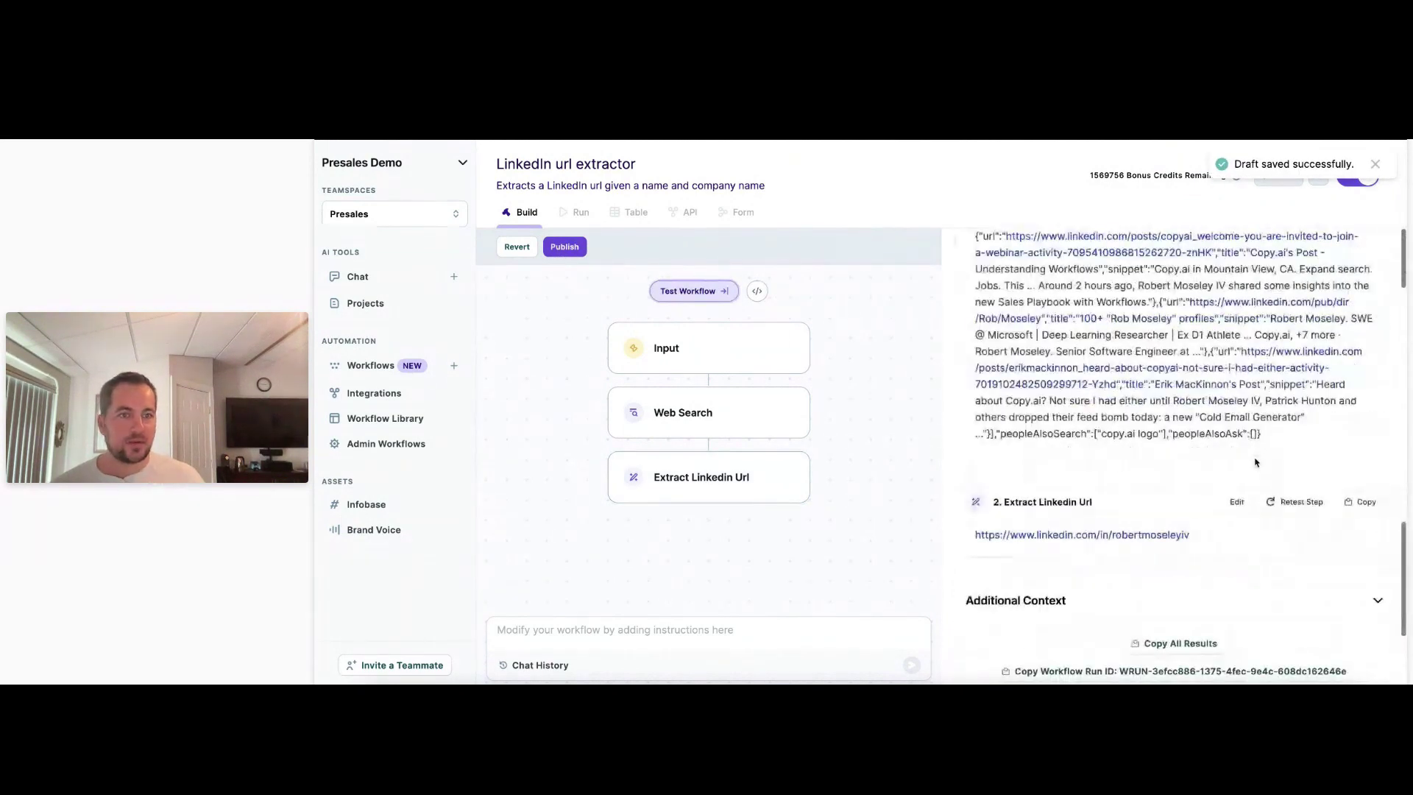
left_click_drag(1258, 451, 1104, 286)
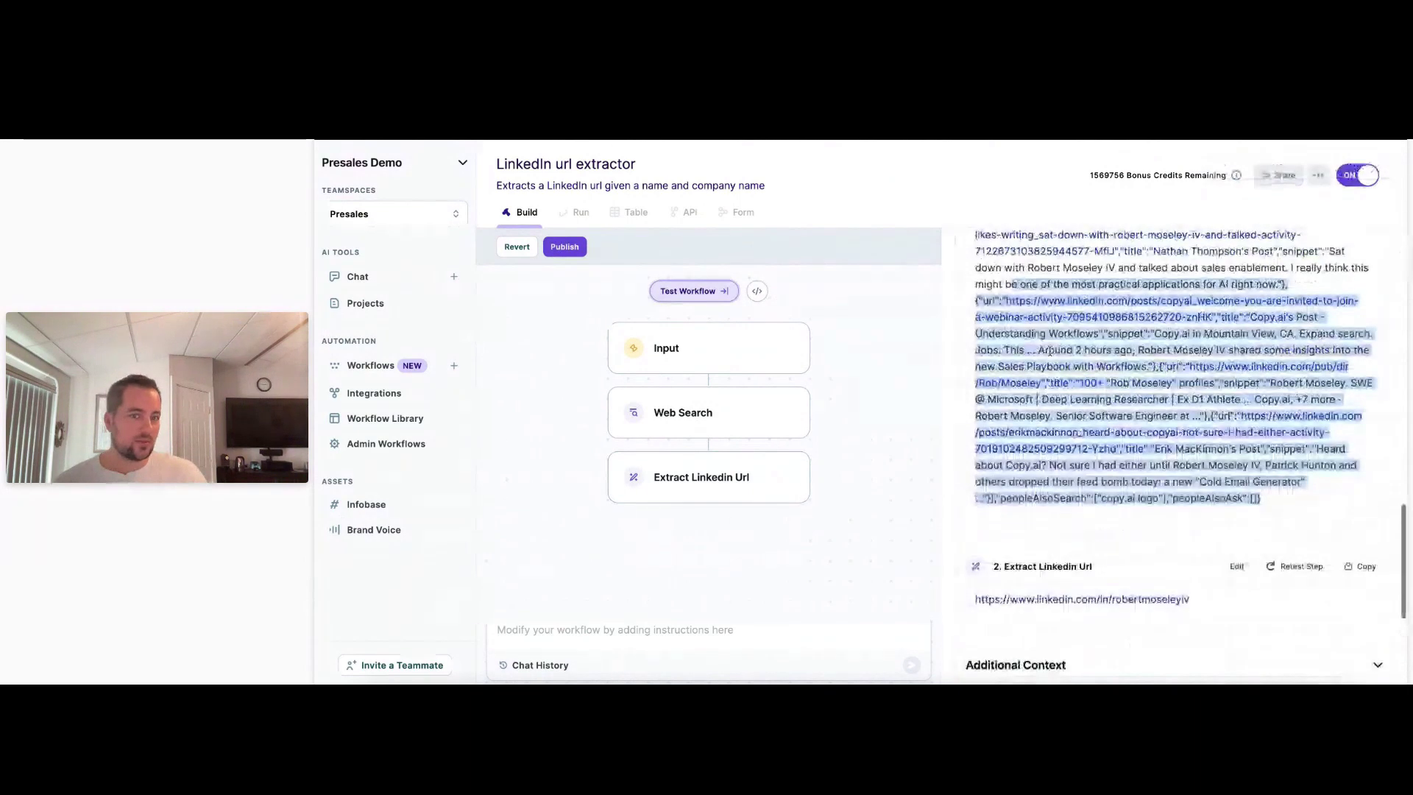
scroll(1123, 400, "up", 4)
scroll(1104, 412, "up", 5)
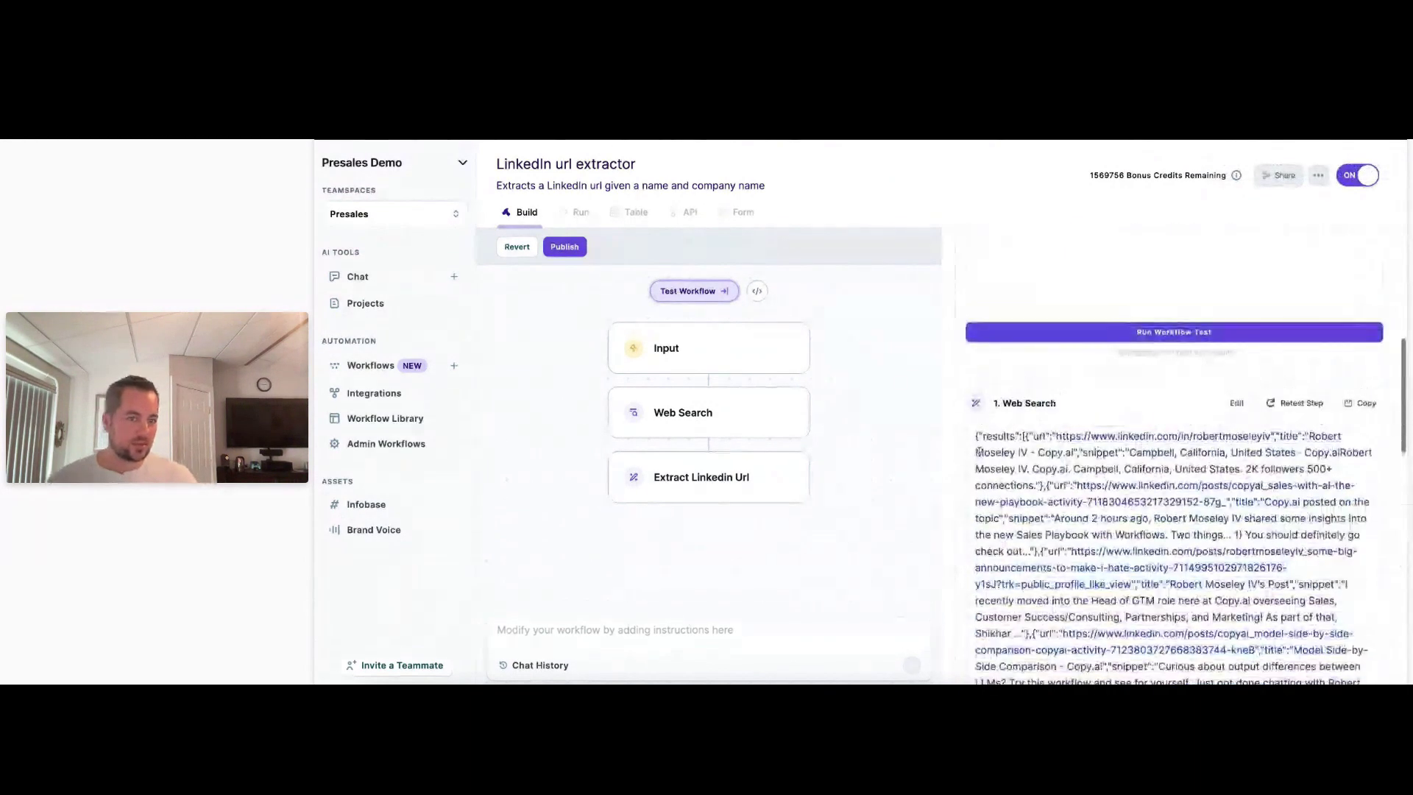
triple_click(979, 437)
scroll(1067, 497, "down", 1)
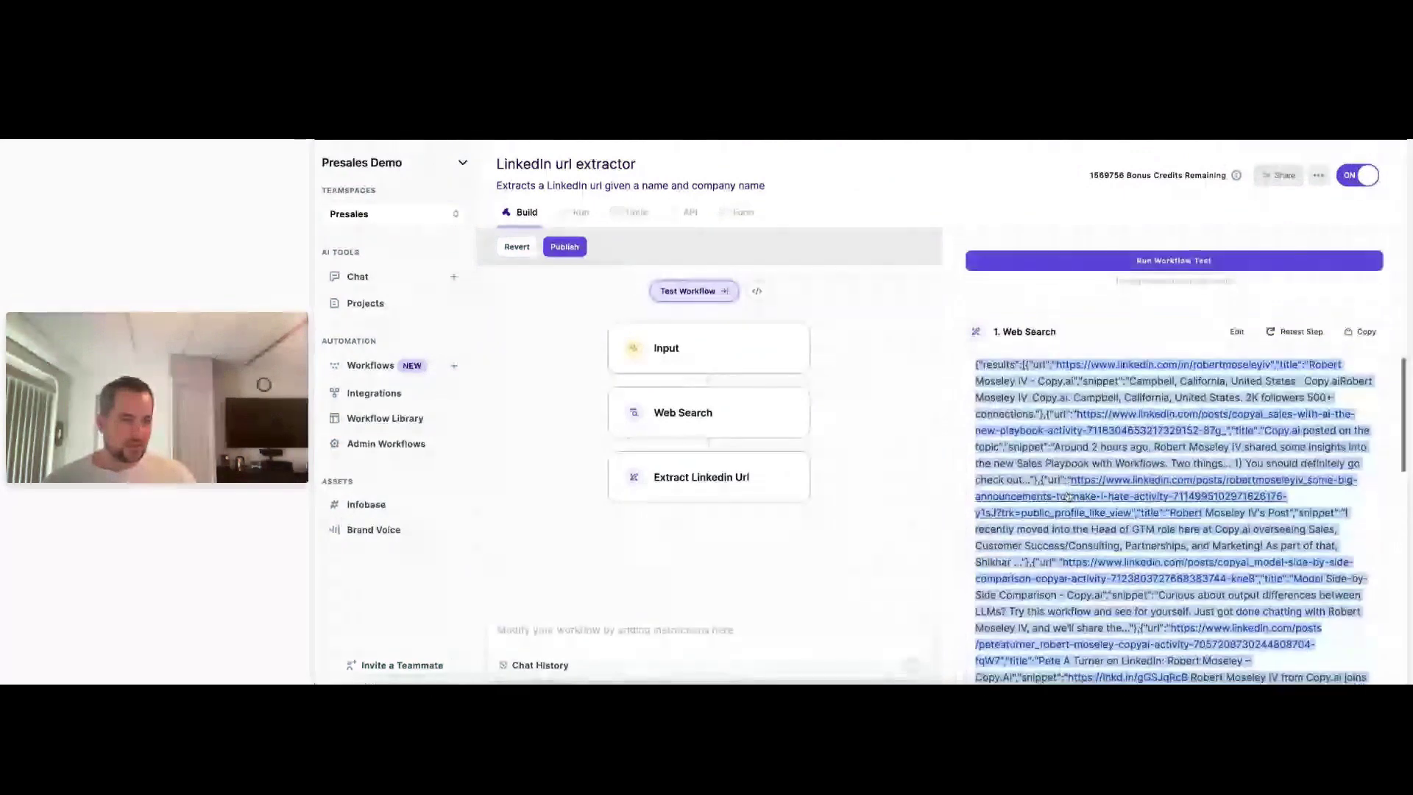
scroll(1066, 492, "down", 2)
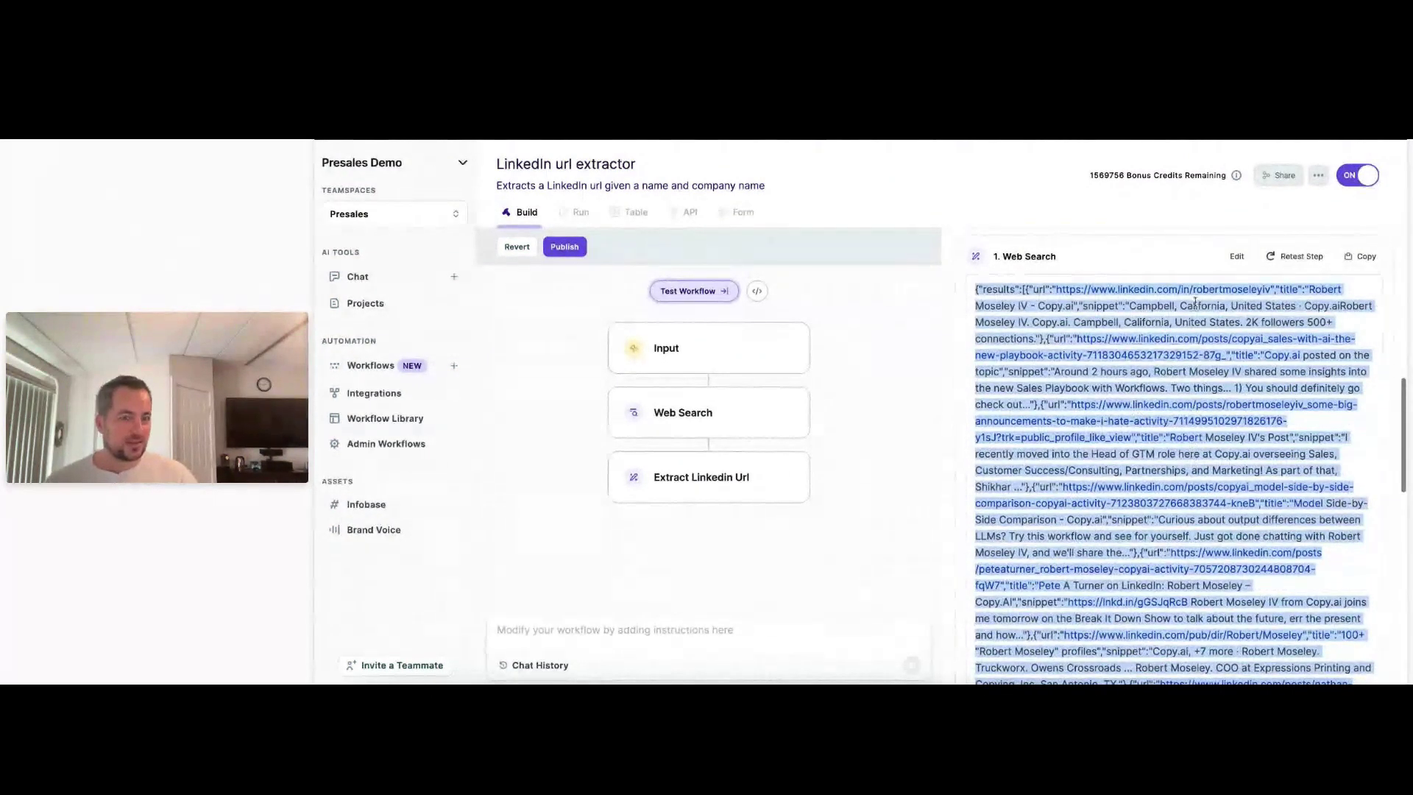
scroll(1195, 301, "down", 7)
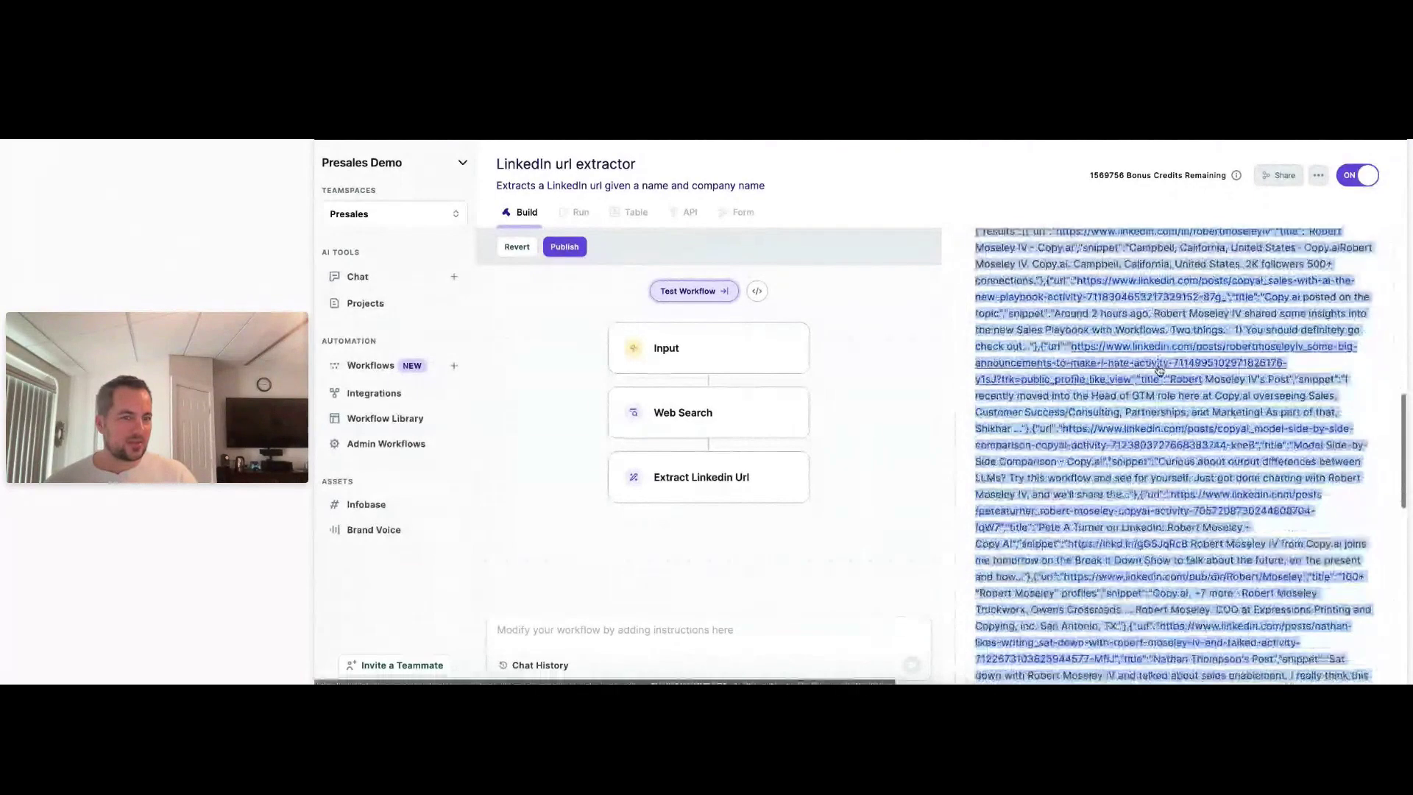
scroll(1159, 366, "down", 5)
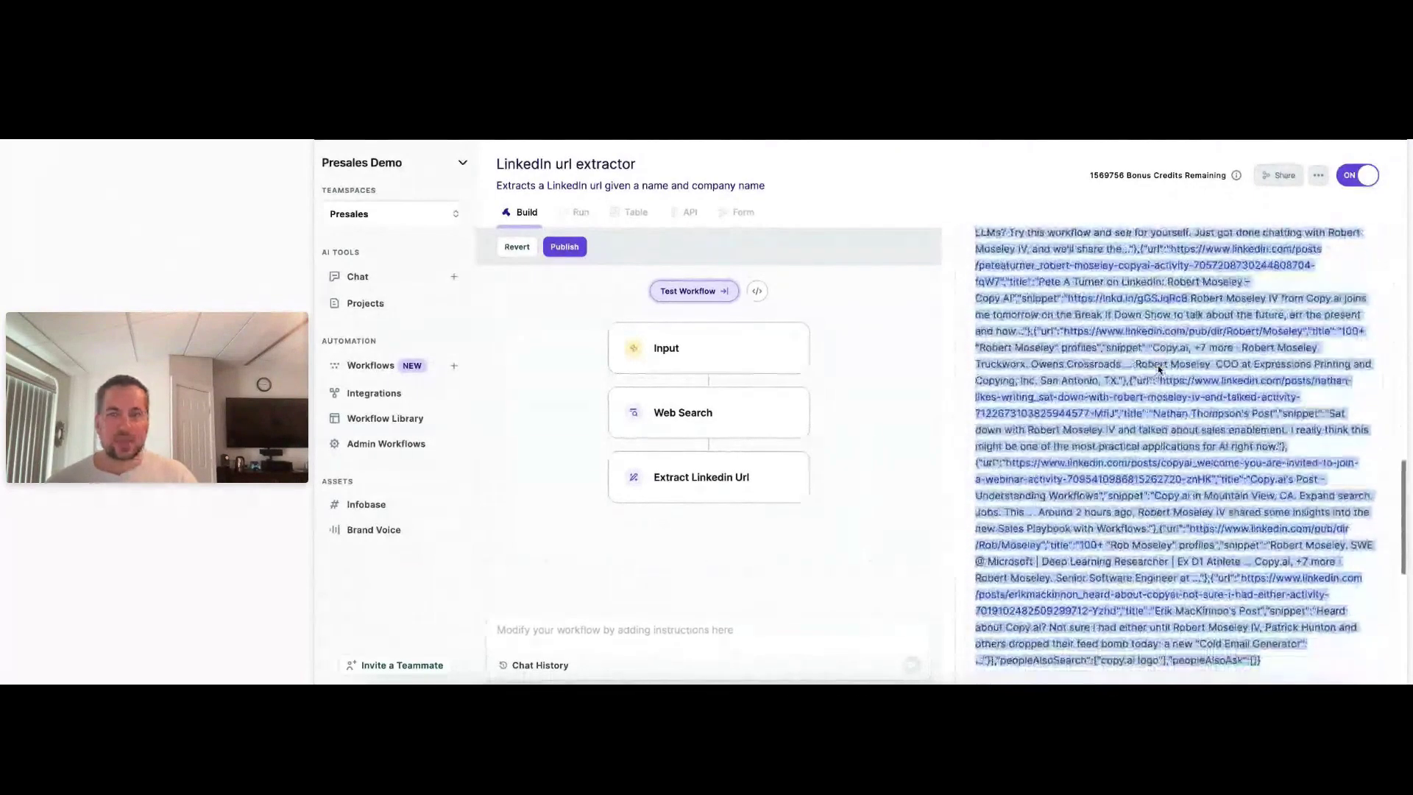
scroll(1057, 357, "up", 20)
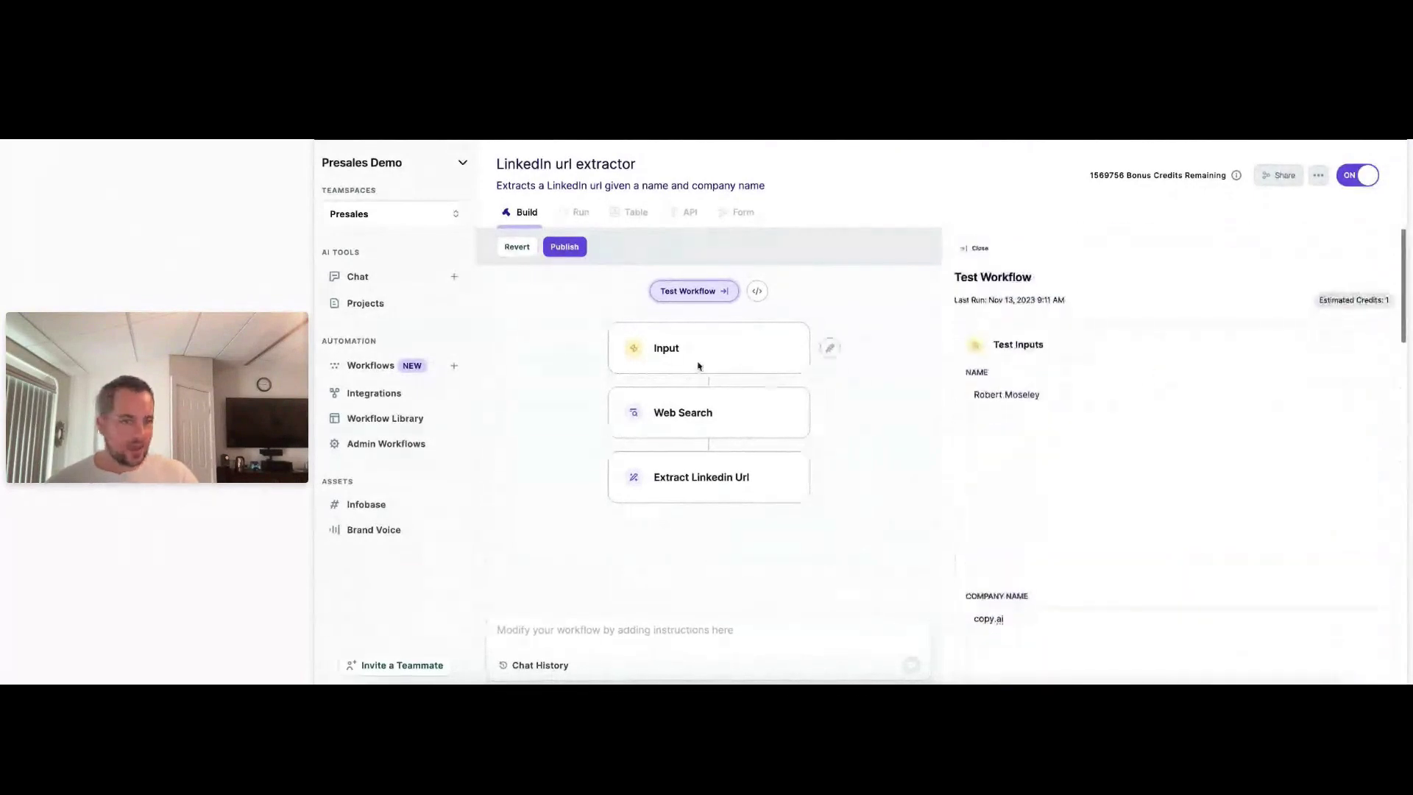
left_click(708, 427)
Add 'who works at' plus the COMPANY NAME variable to the Extract Linkedin Url prompt and save.
left_click(720, 476)
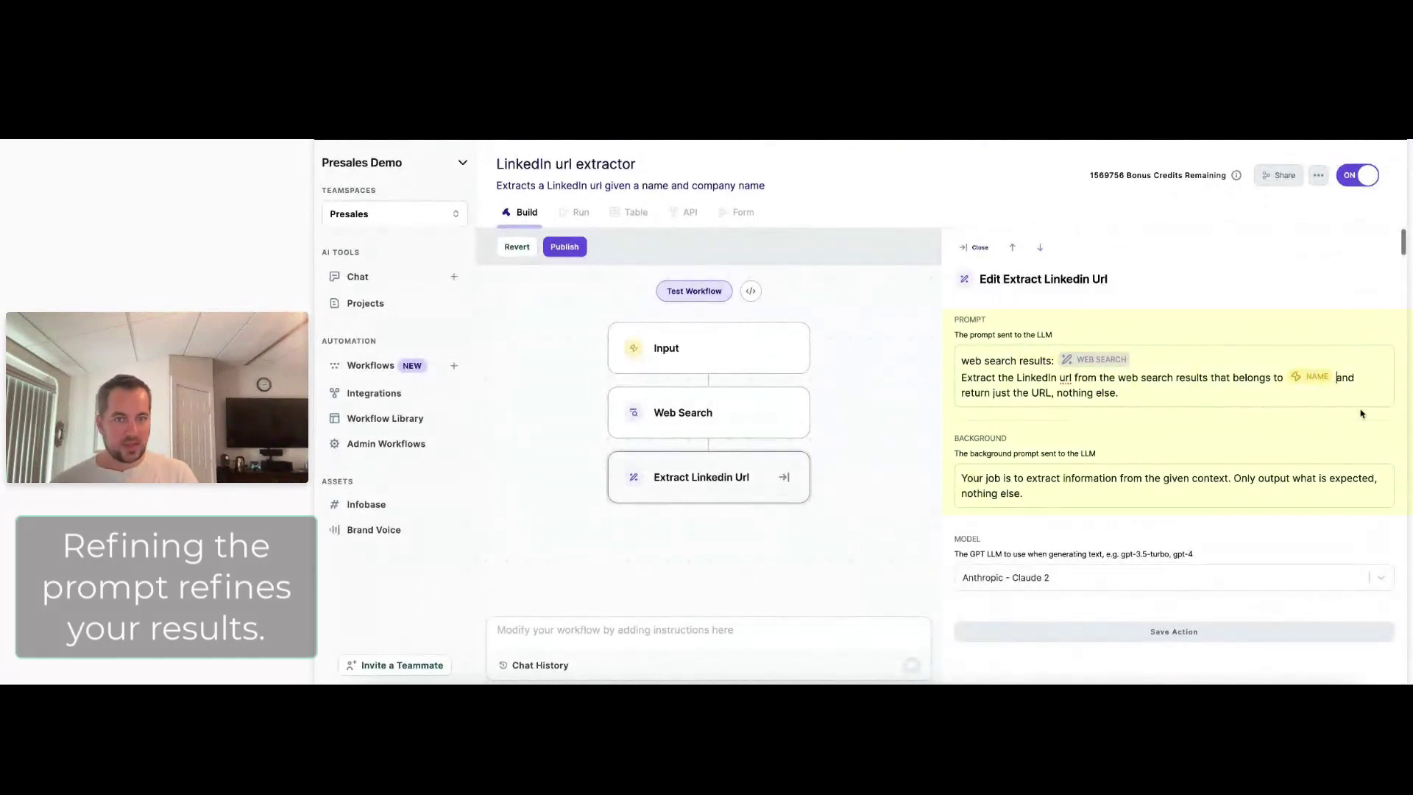
type("who works at #")
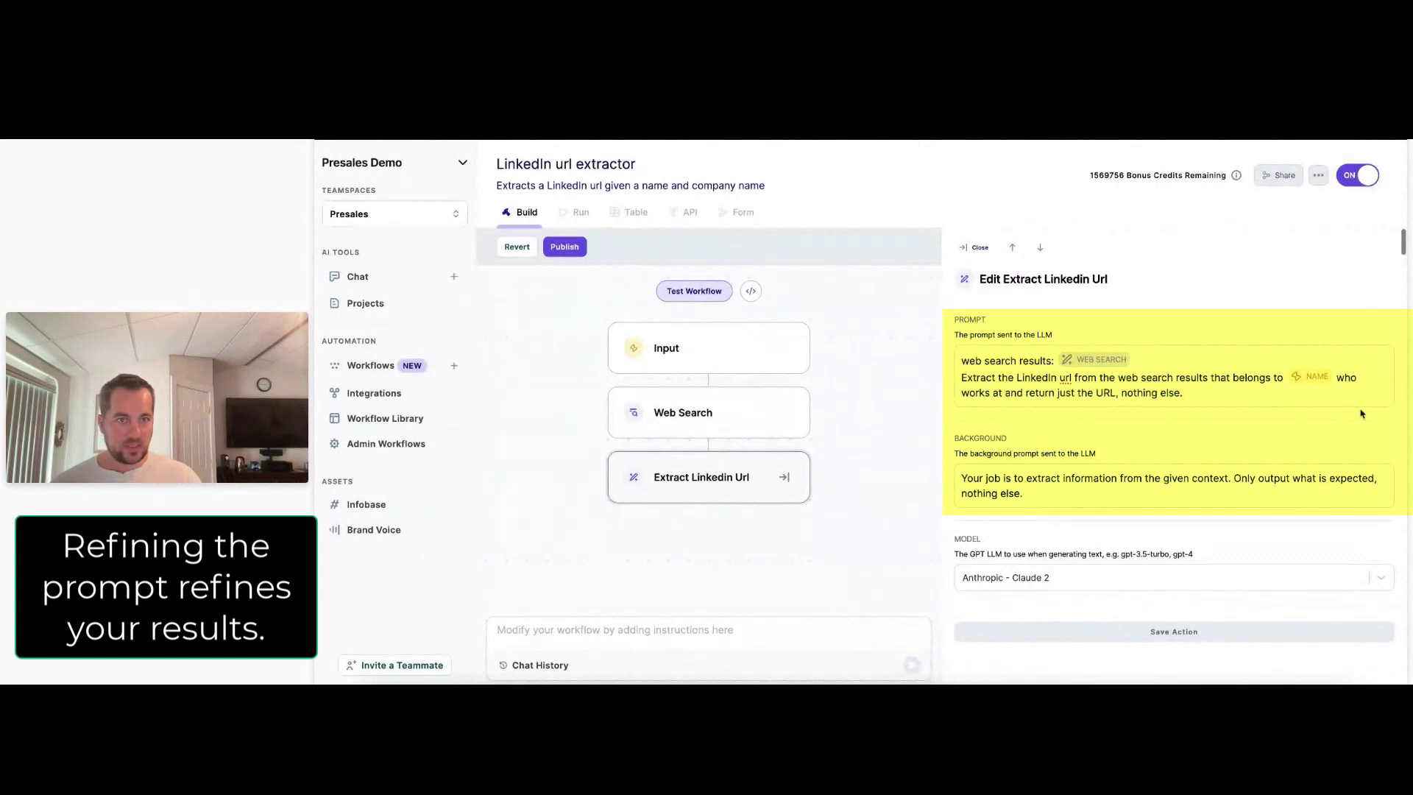
left_click(1089, 262)
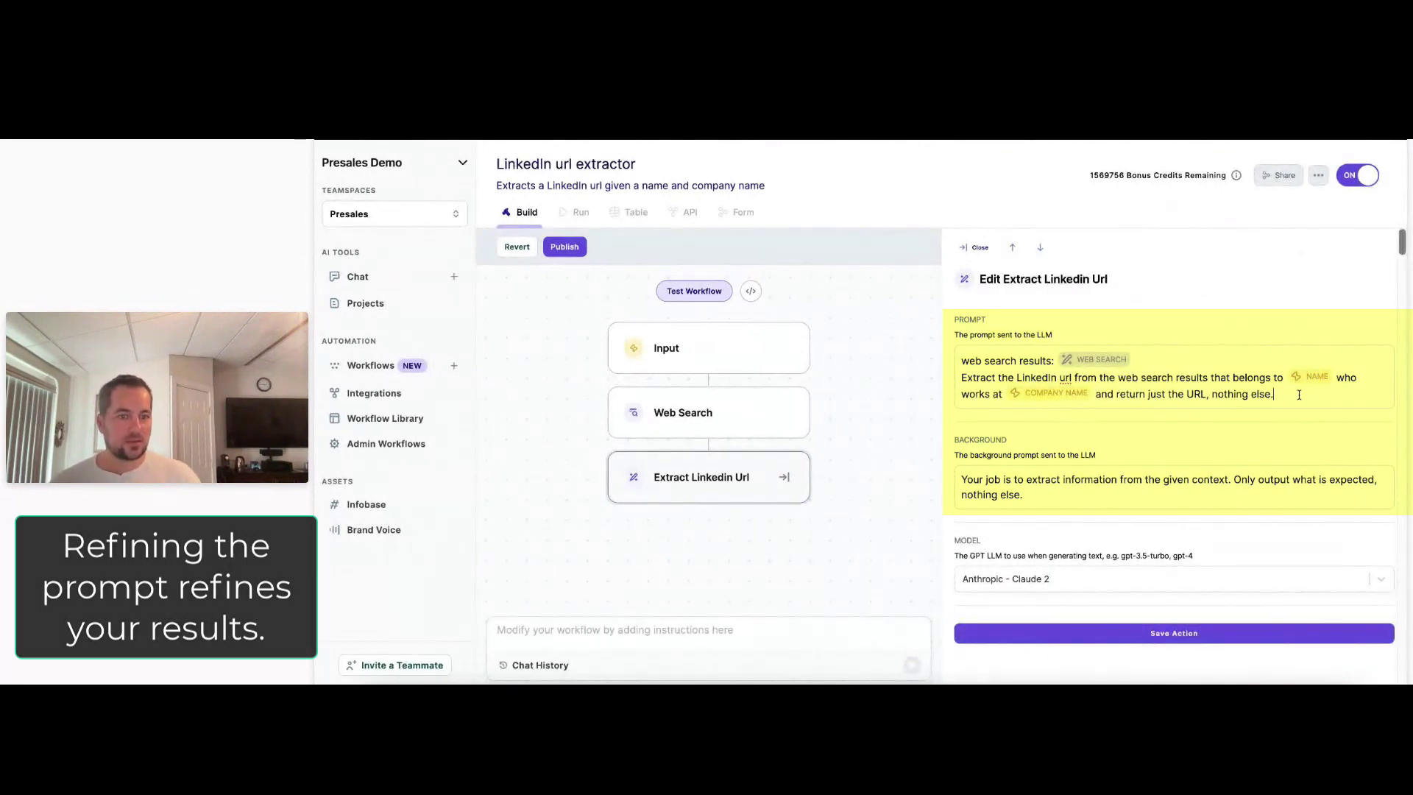
left_click(1186, 632)
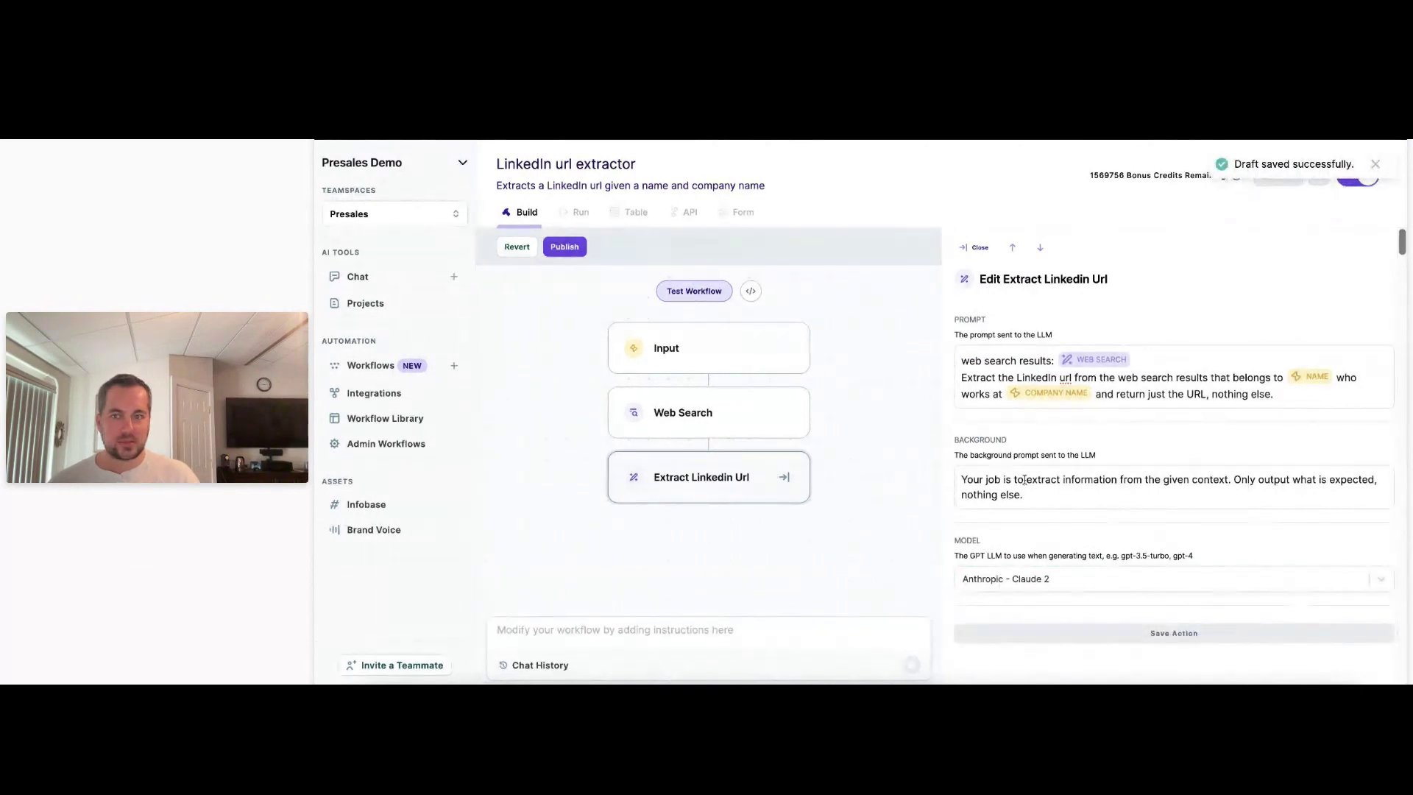
Rerun the workflow test with the sample inputs, check the URL result, and reopen Extract Linkedin Url.
left_click(710, 294)
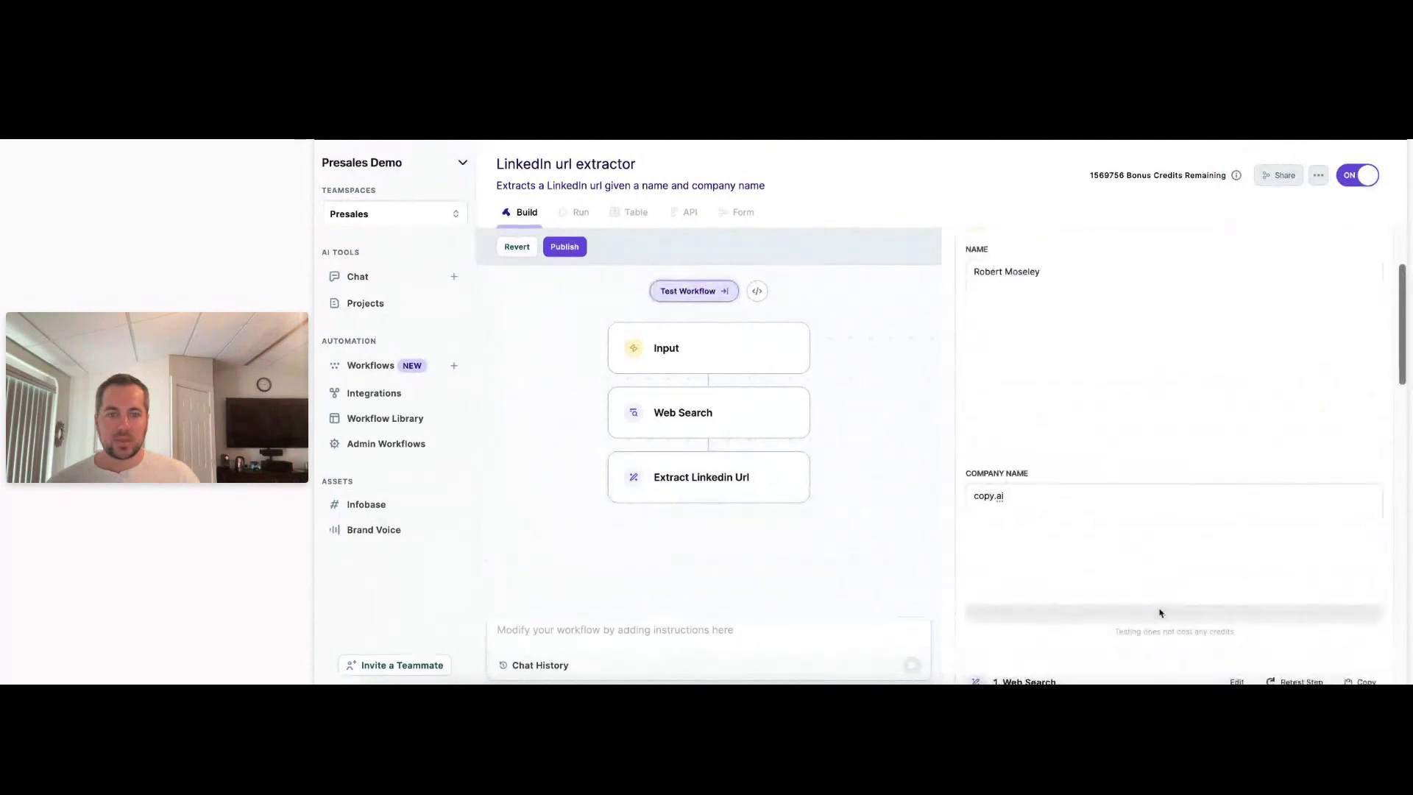
left_click(1161, 613)
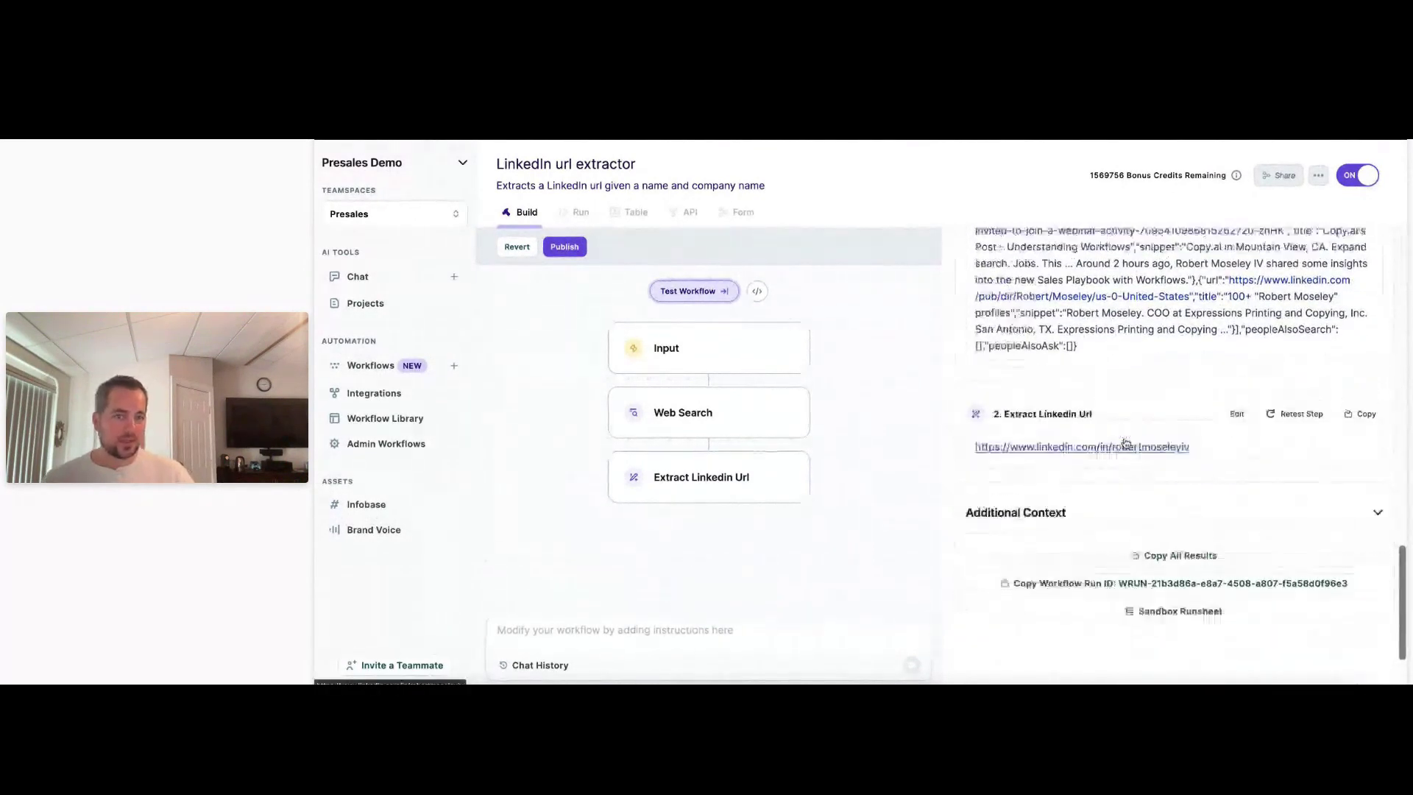
scroll(1132, 441, "up", 5)
scroll(1134, 504, "up", 10)
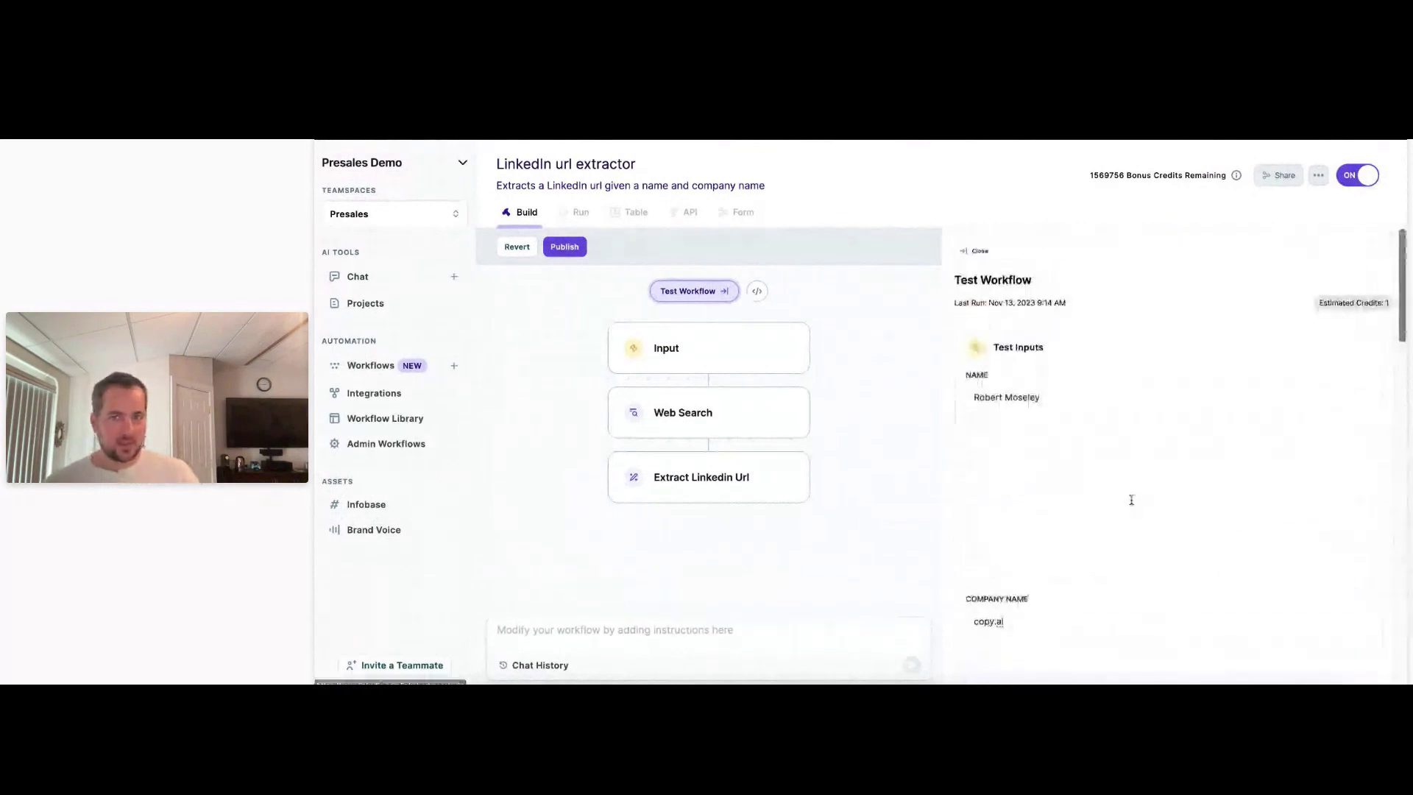
scroll(1130, 496, "down", 6)
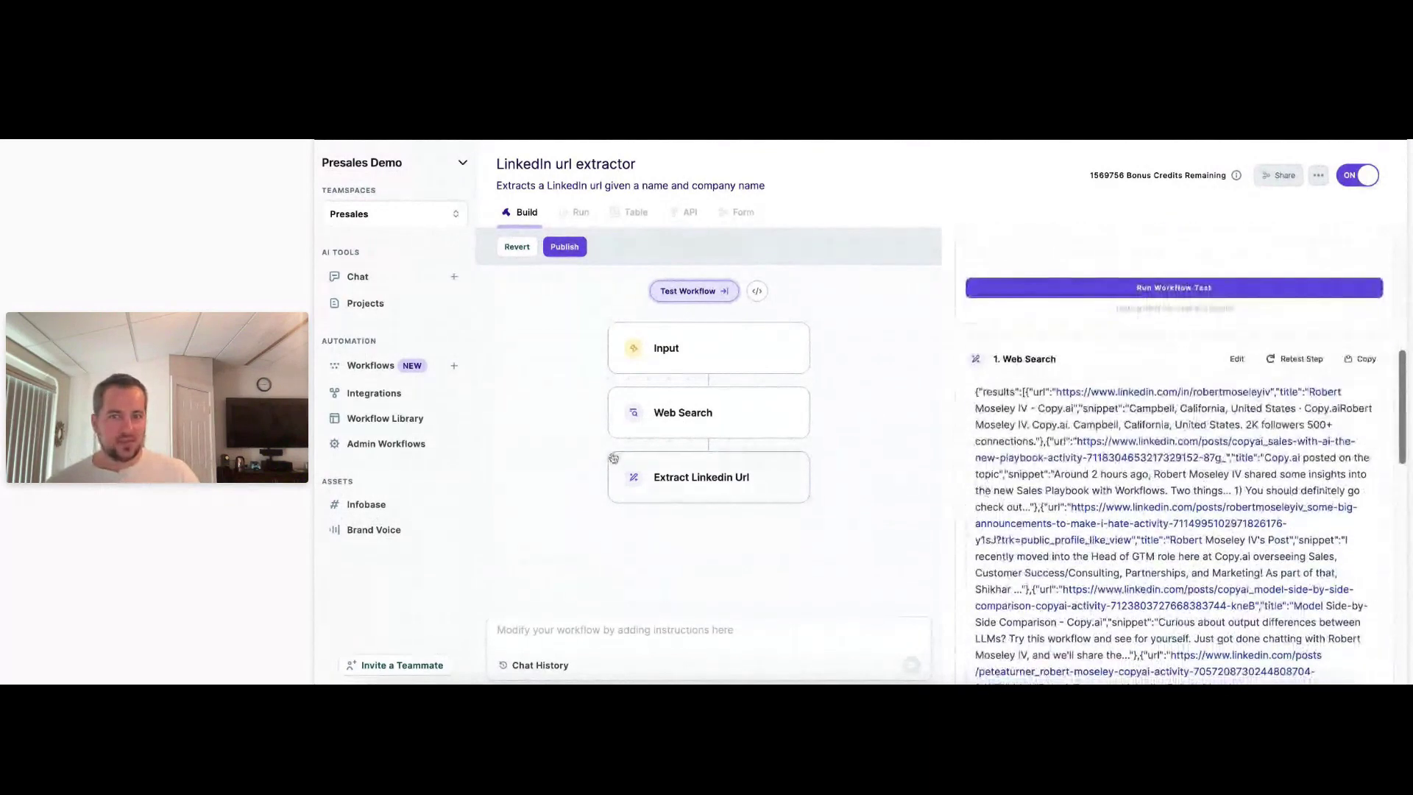
left_click(708, 486)
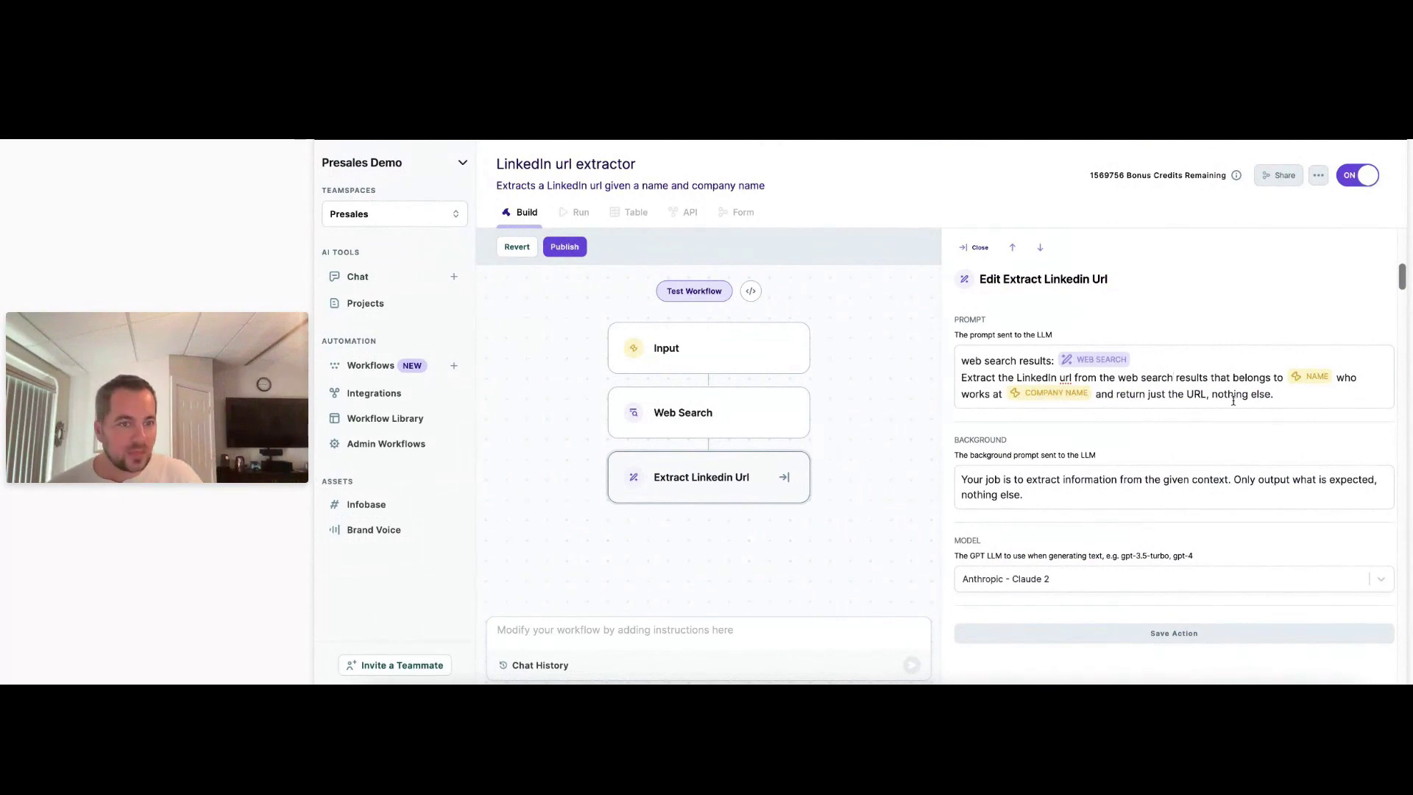
left_click_drag(1288, 398, 1099, 398)
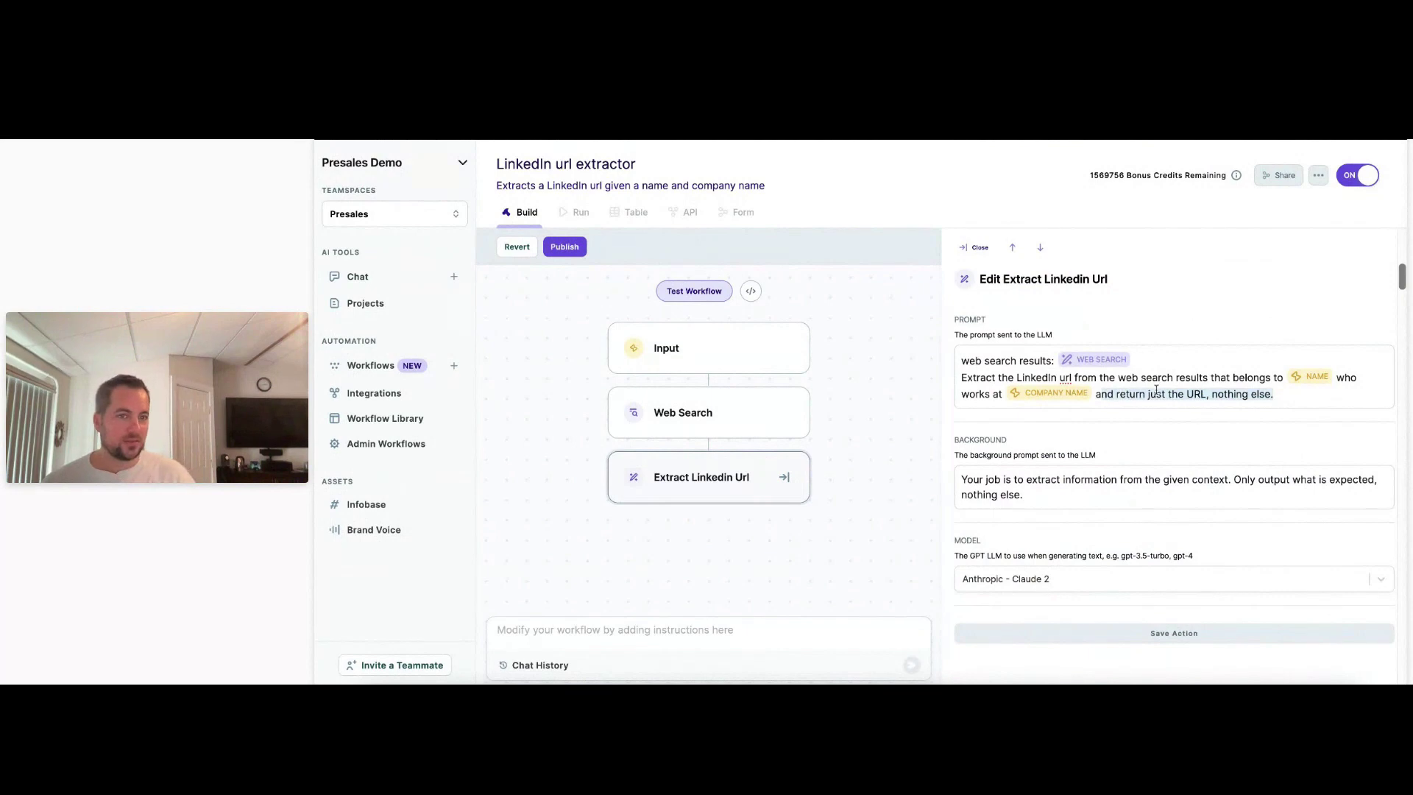
left_click(1201, 380)
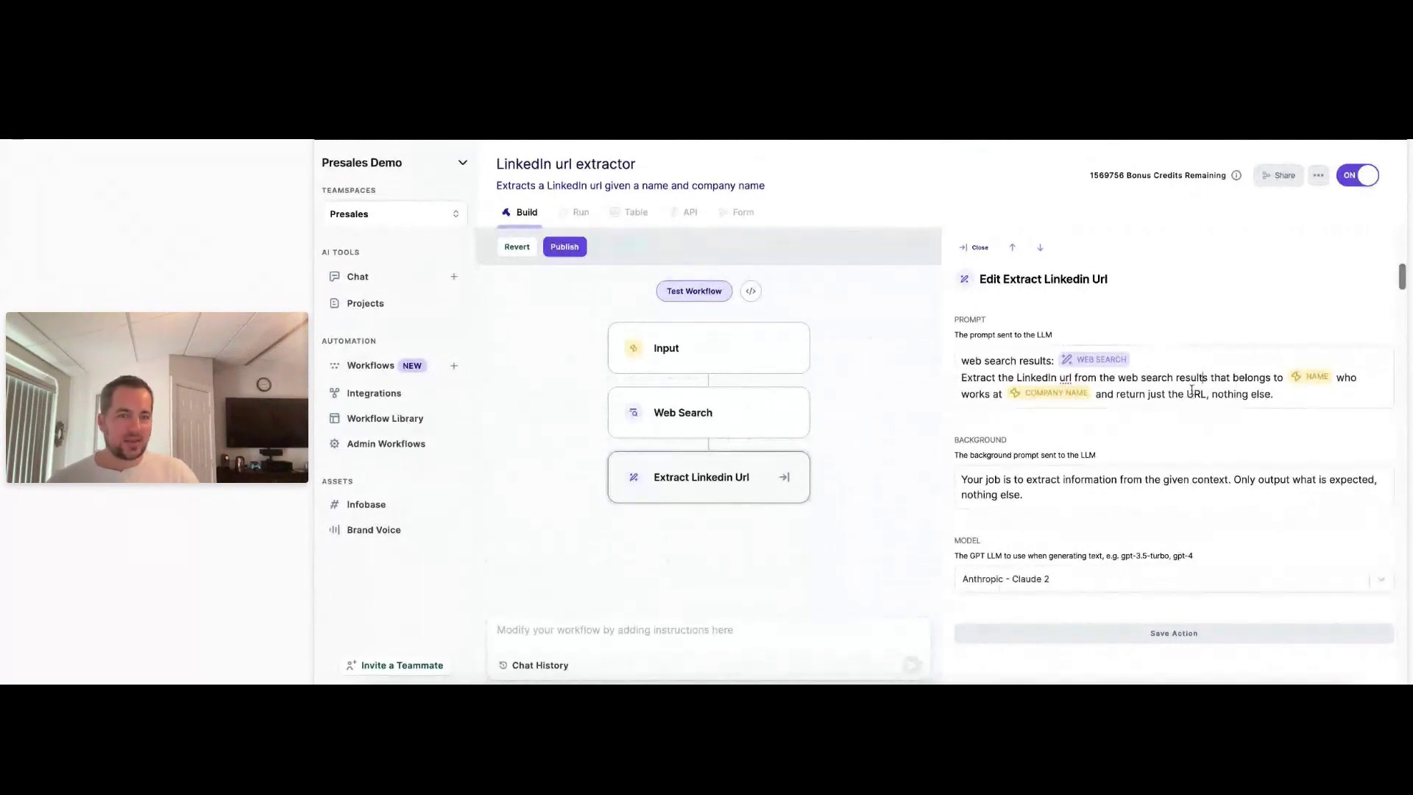
left_click(962, 377)
left_click_drag(963, 377, 1175, 377)
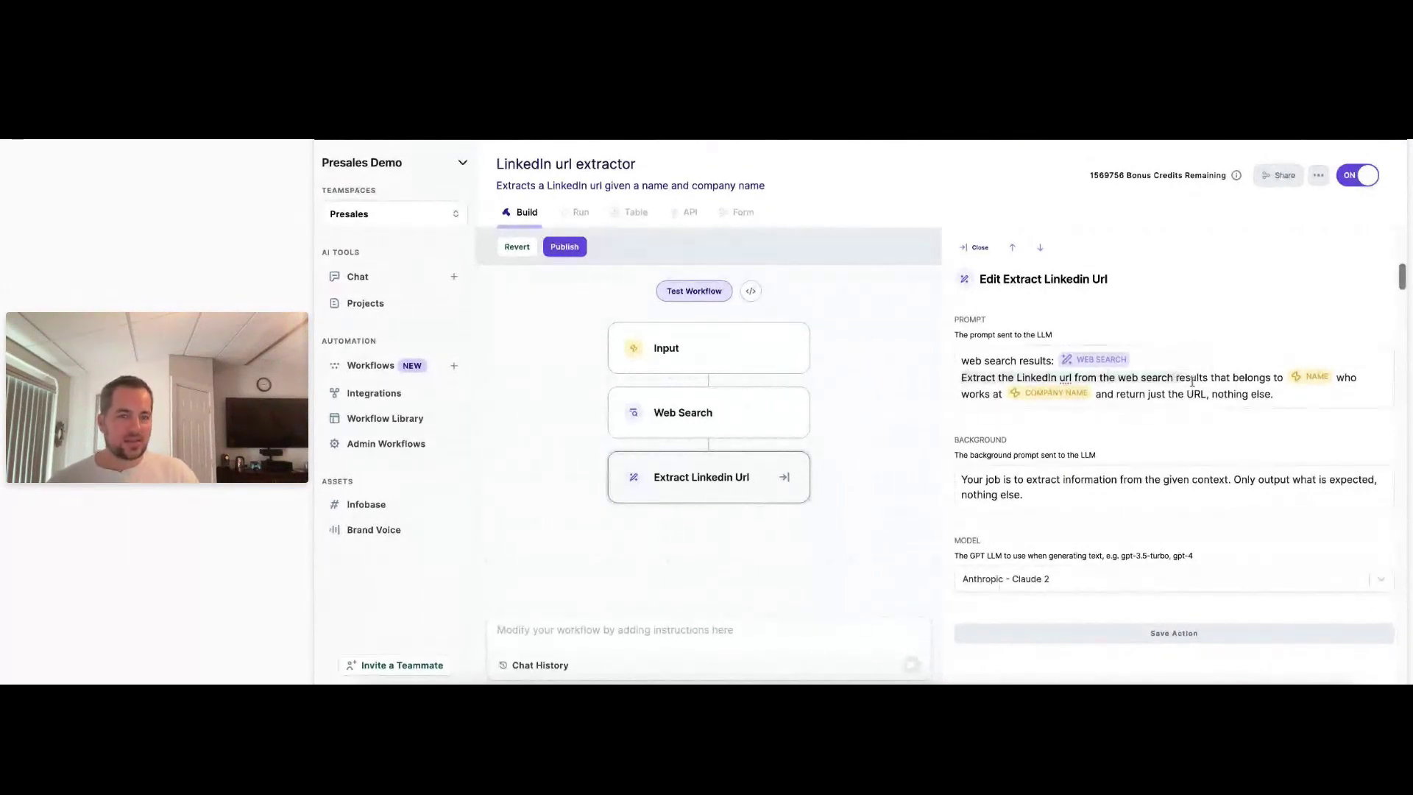
left_click(1214, 377)
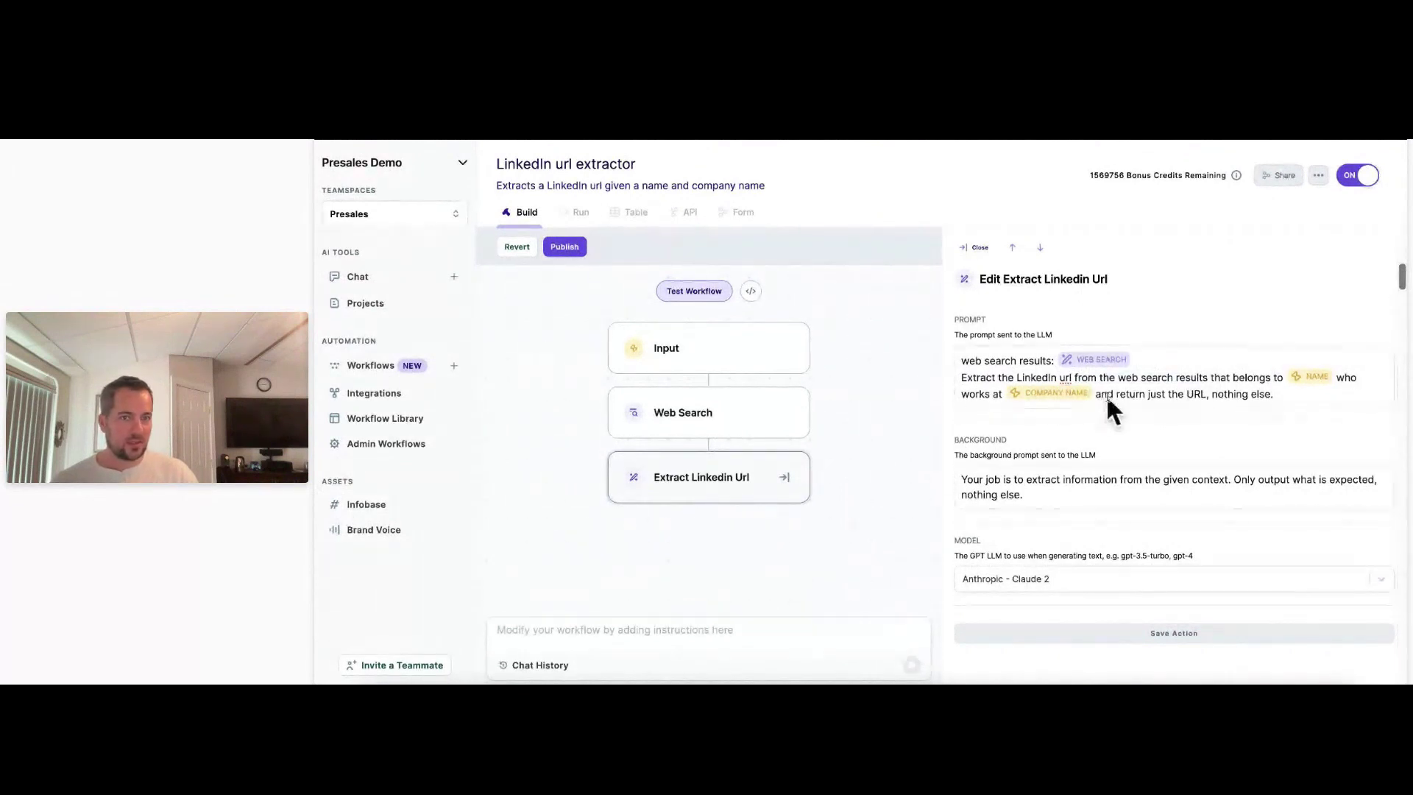
left_click_drag(1169, 395, 1260, 426)
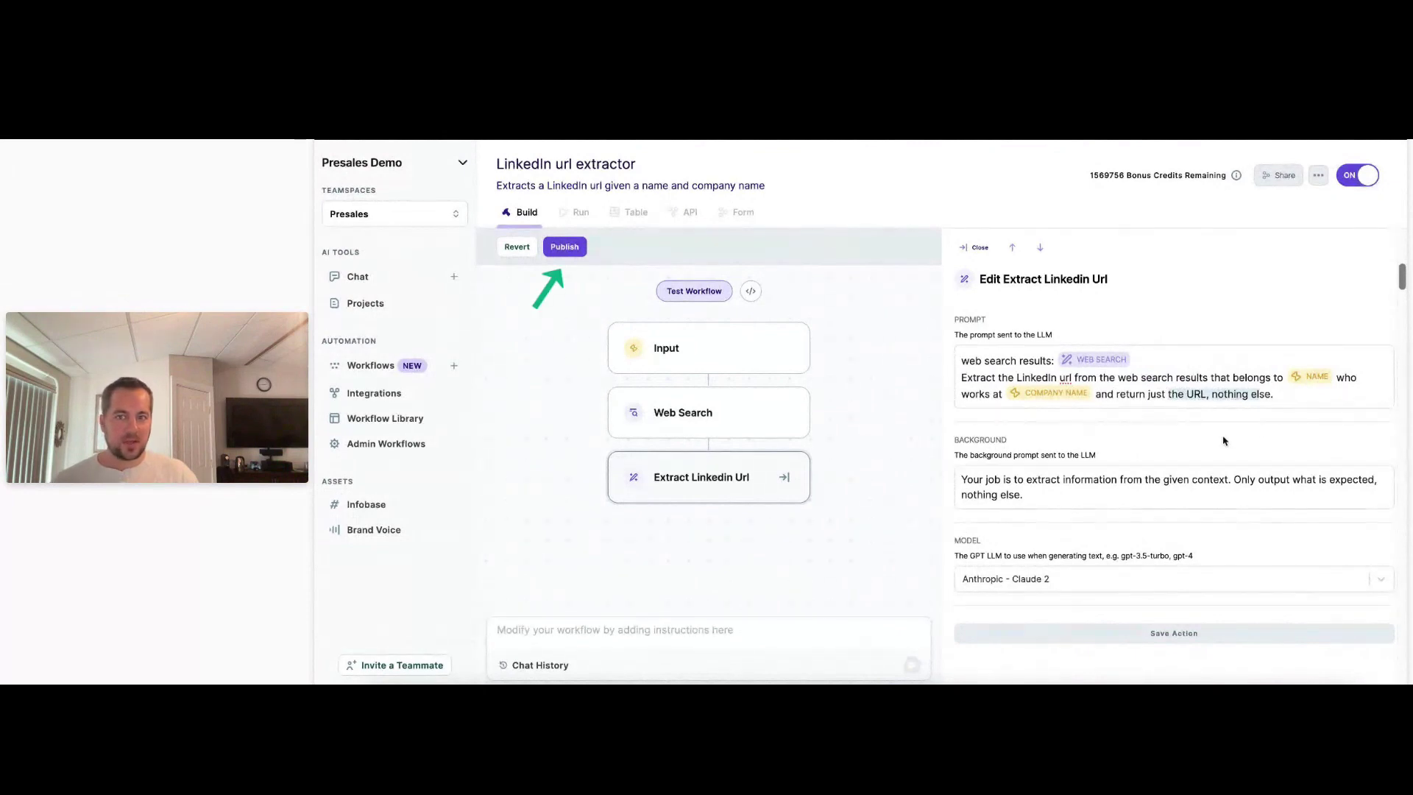
Publish the LinkedIn url extractor workflow and view its Run form and Table of runs.
left_click(565, 247)
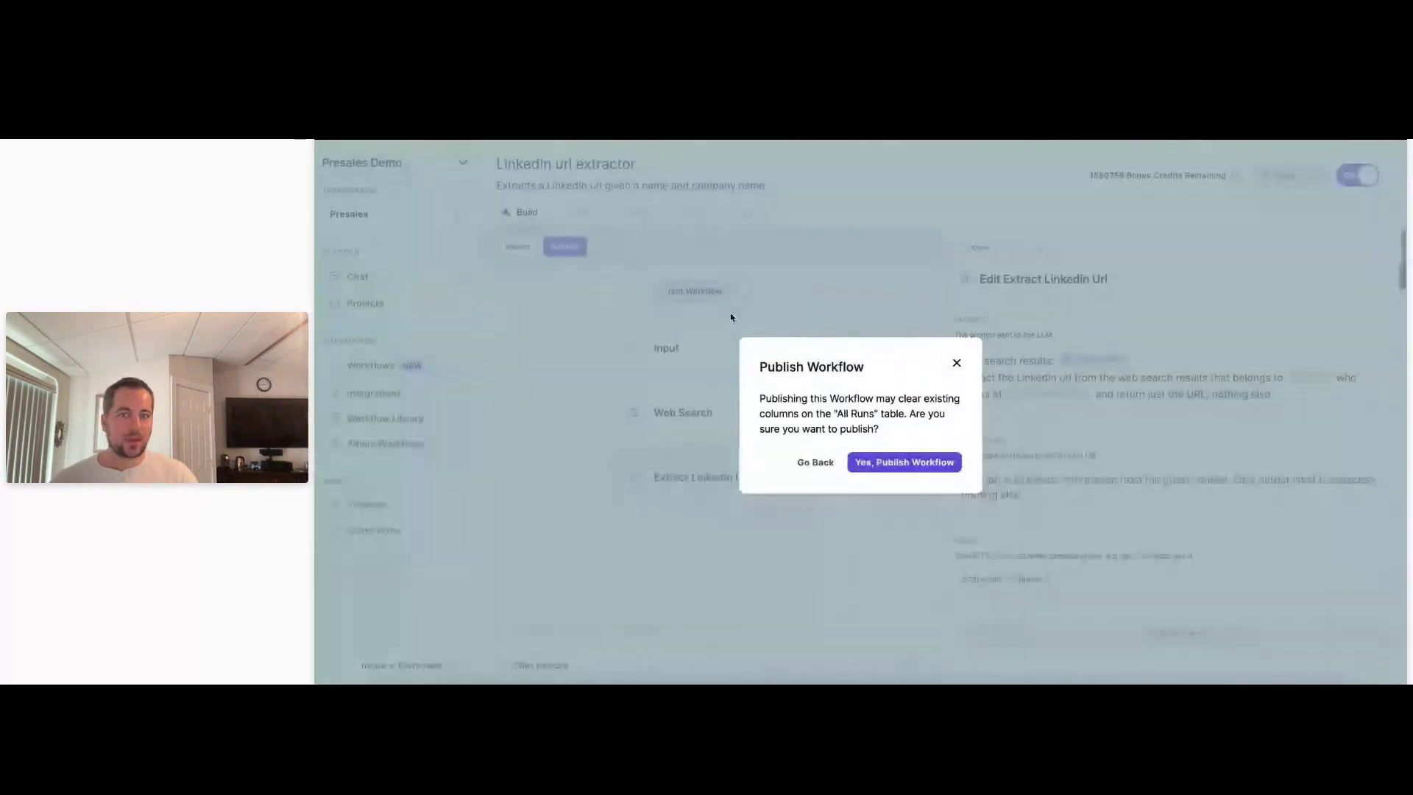
left_click(877, 461)
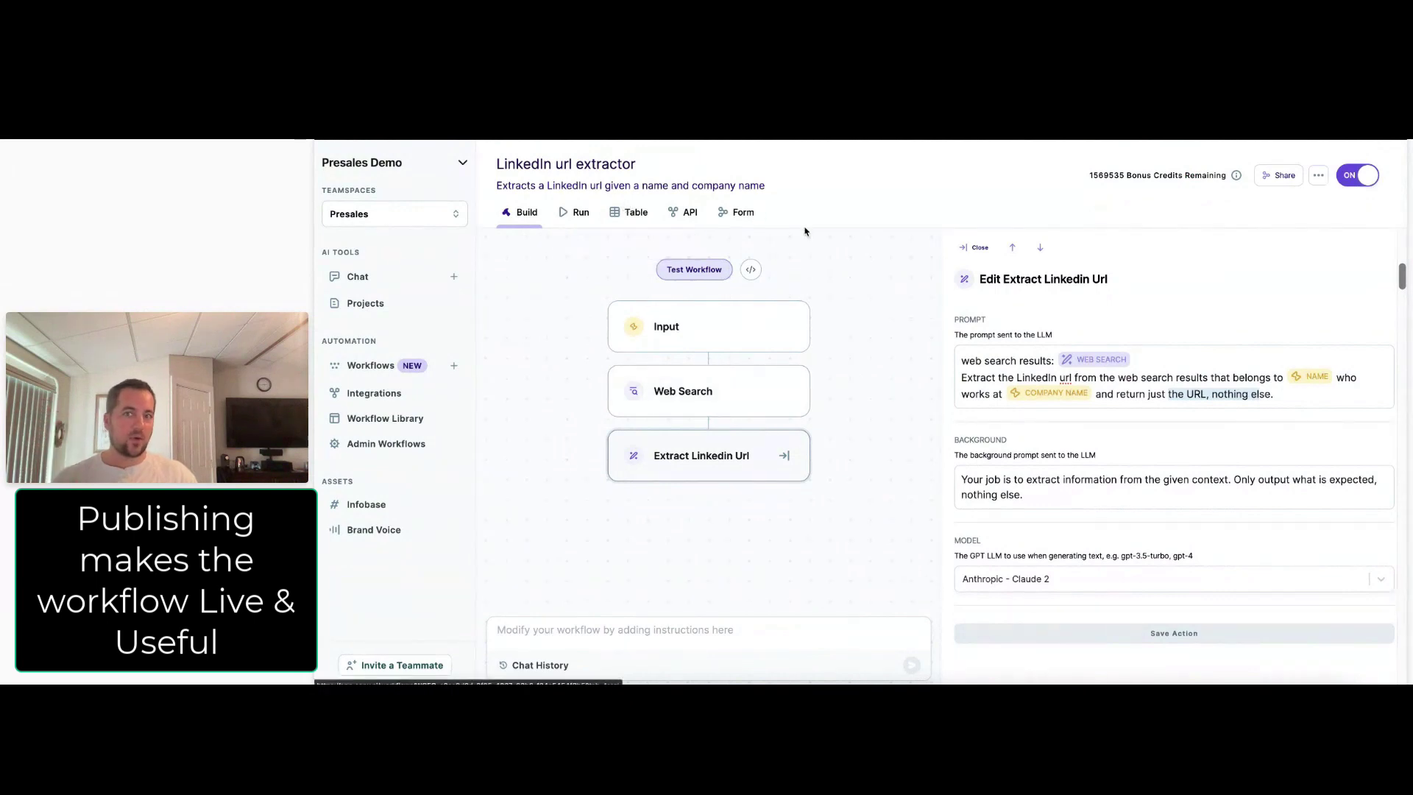
left_click(578, 212)
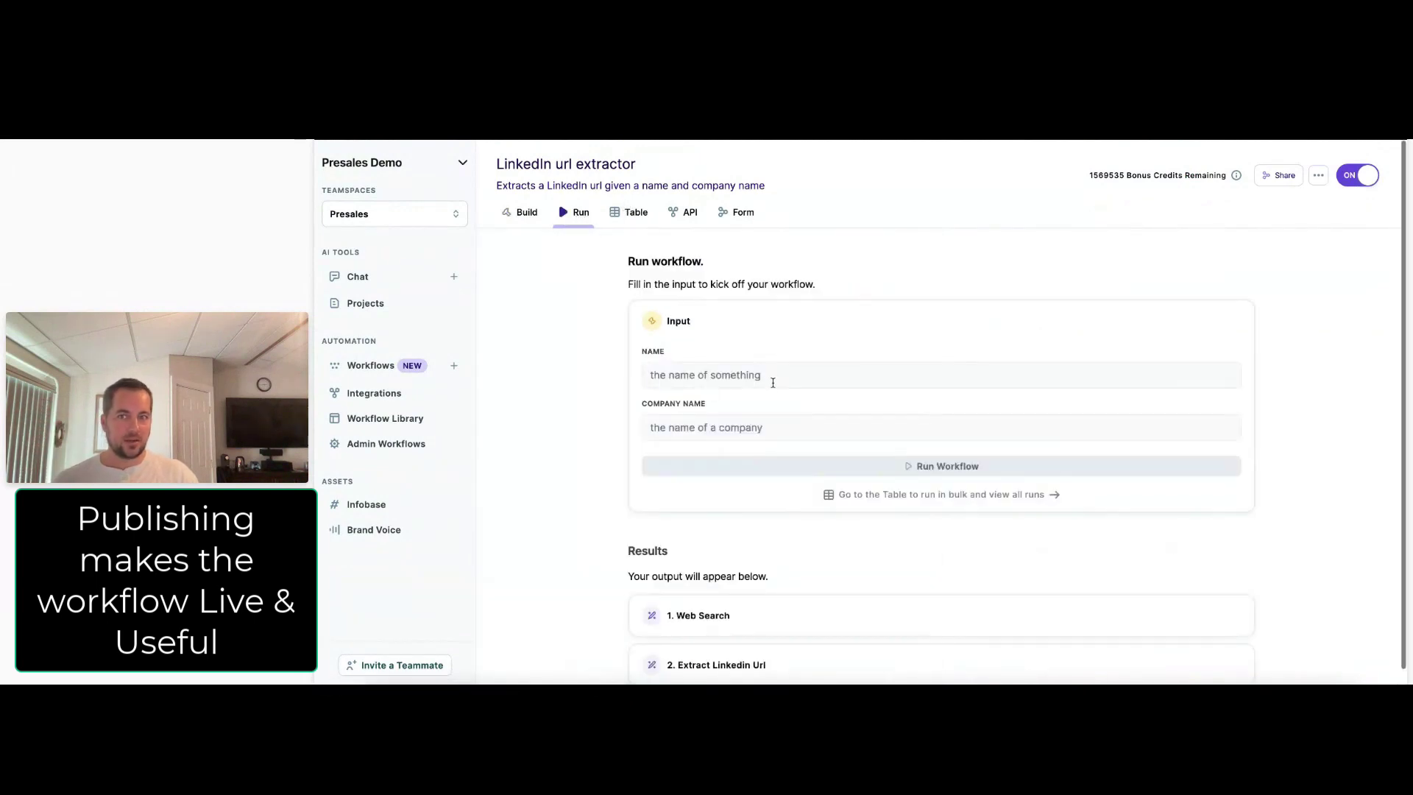
left_click(633, 212)
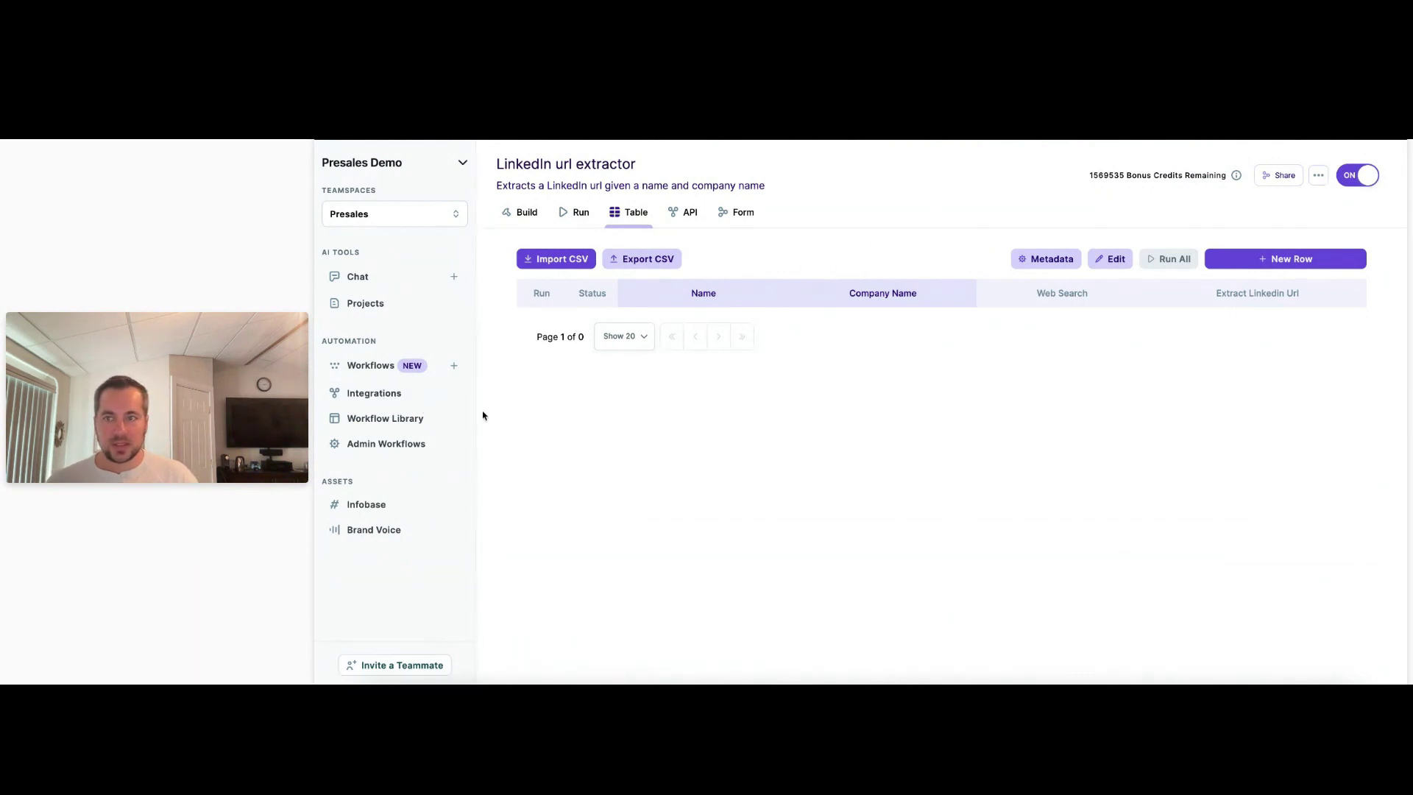
Check the Extract name and company workflow's results in a new tab, then return to the extractor's test result.
right_click(456, 365)
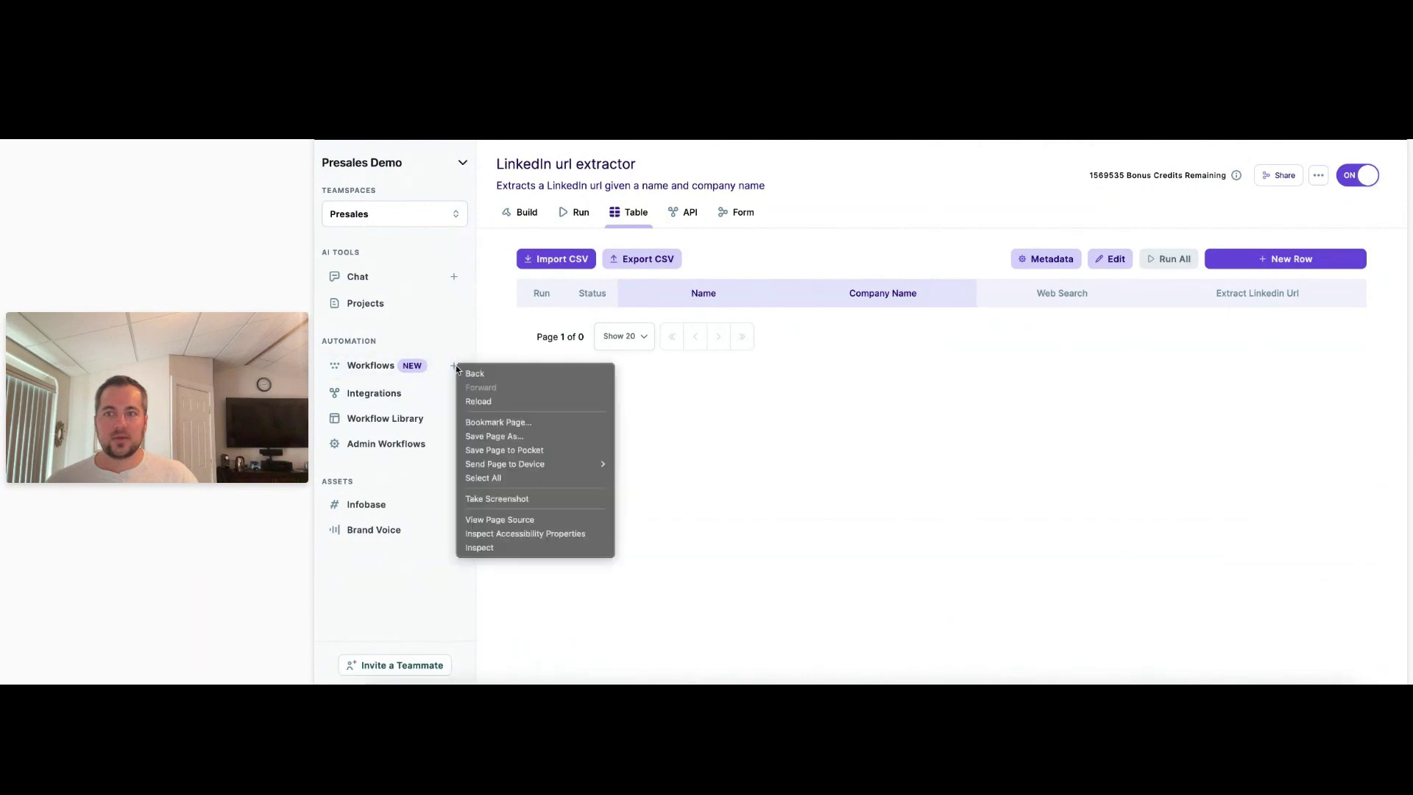
left_click(435, 370)
right_click(385, 362)
left_click(363, 387)
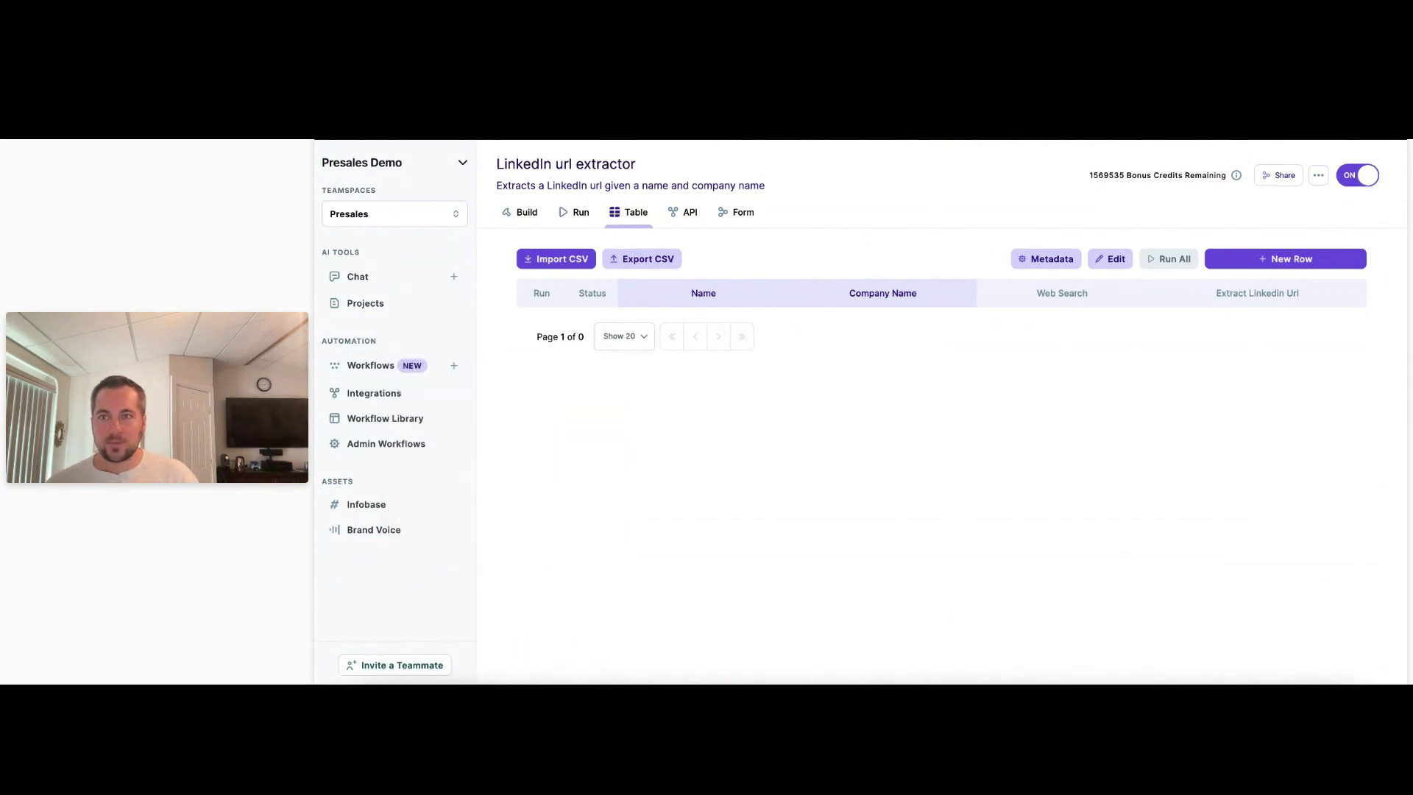
key("super+t")
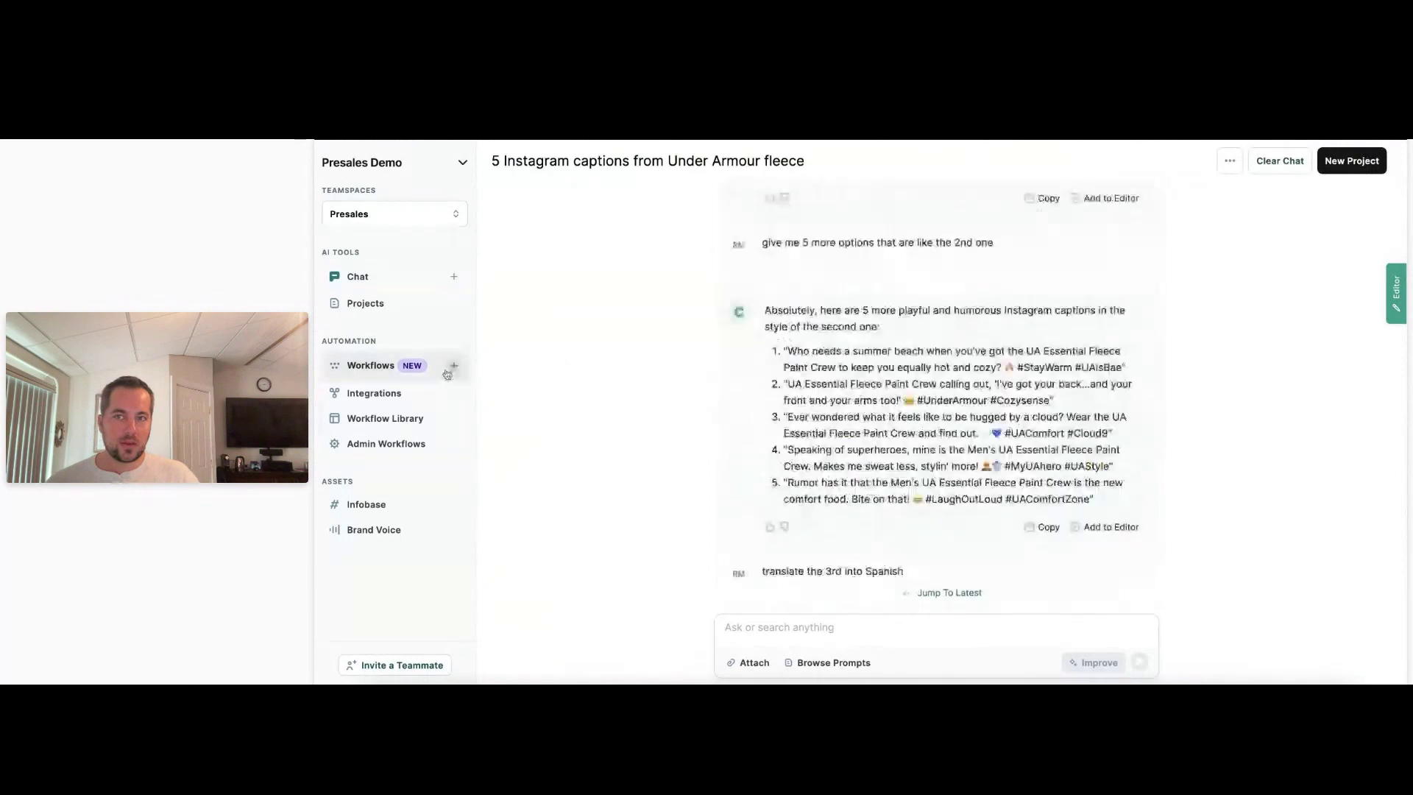
left_click(453, 365)
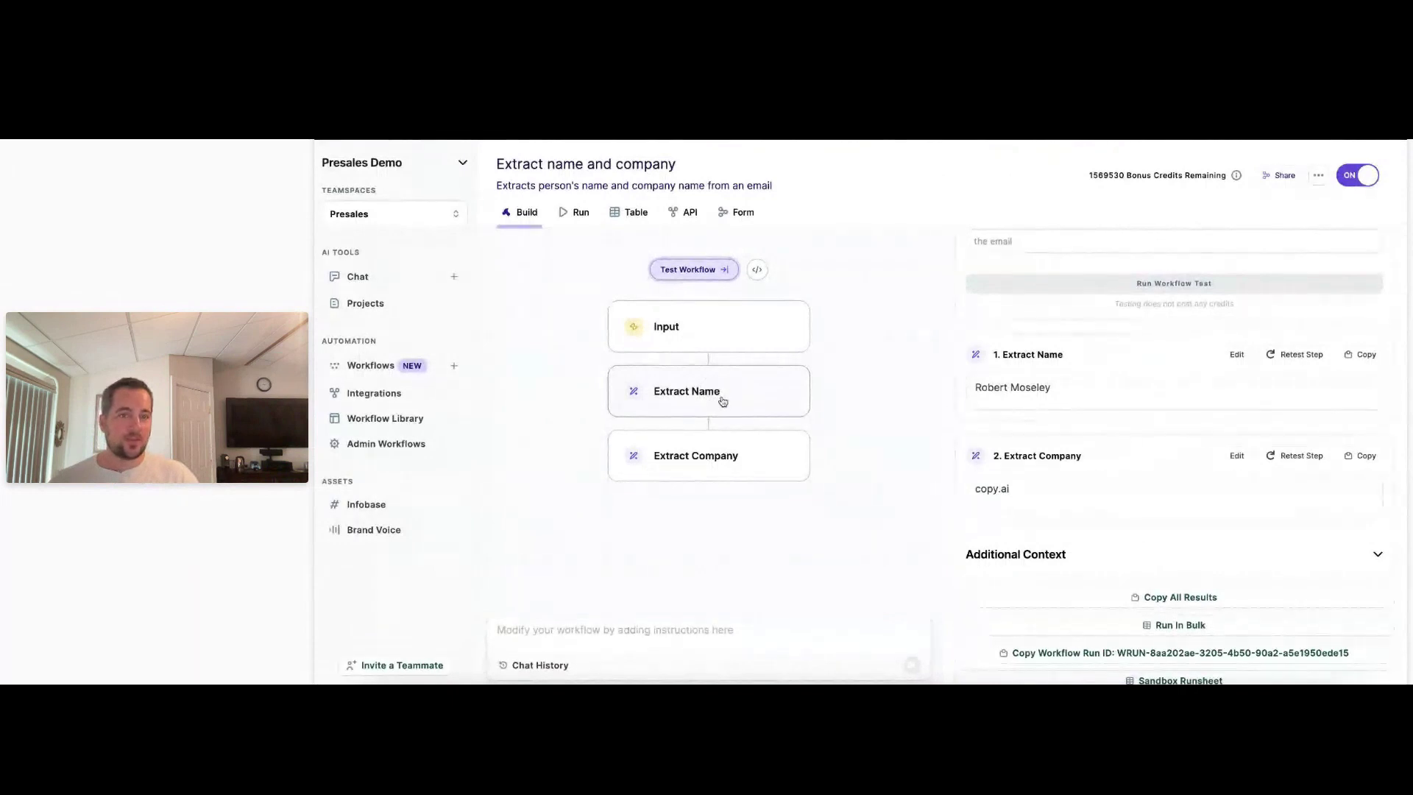
scroll(1004, 413, "up", 1)
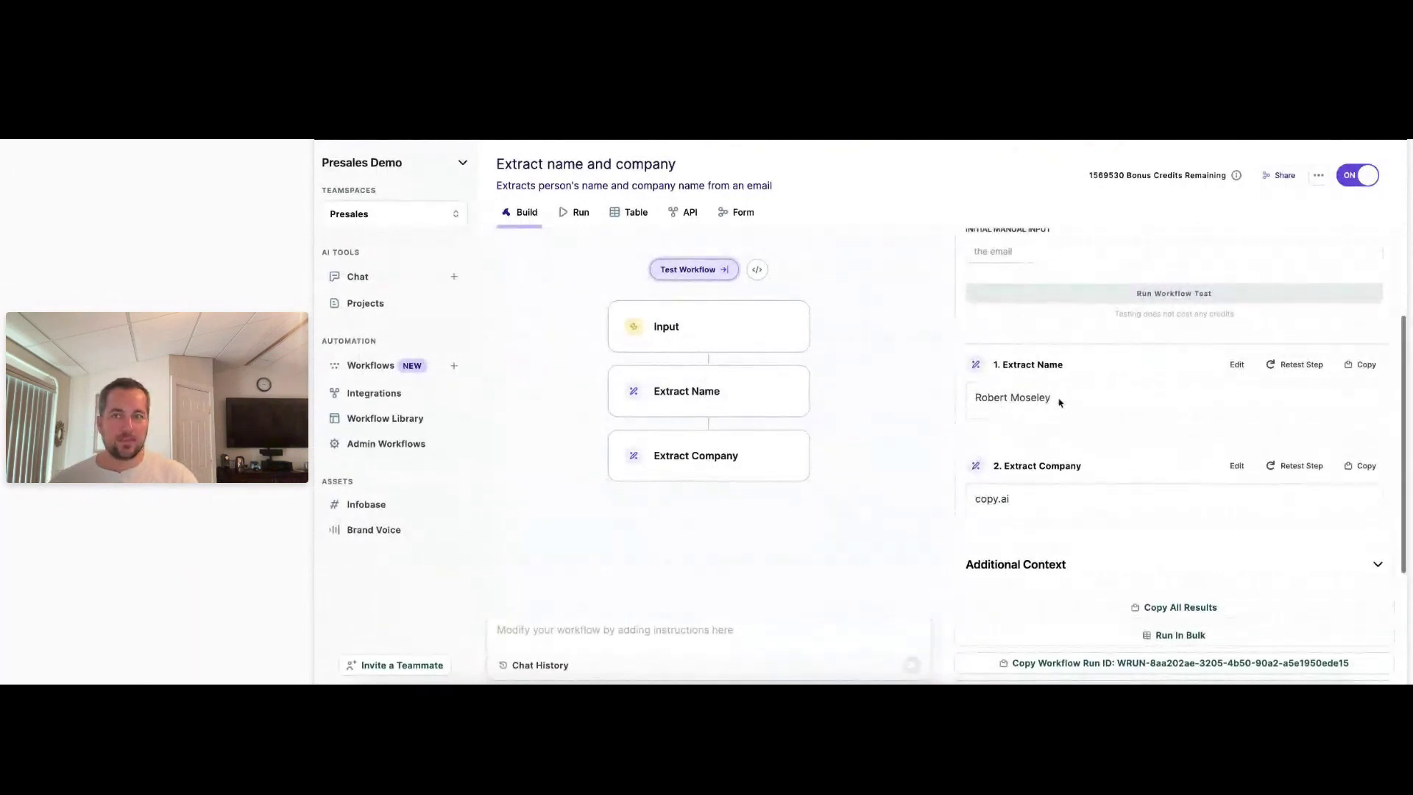
left_click_drag(1058, 399, 970, 401)
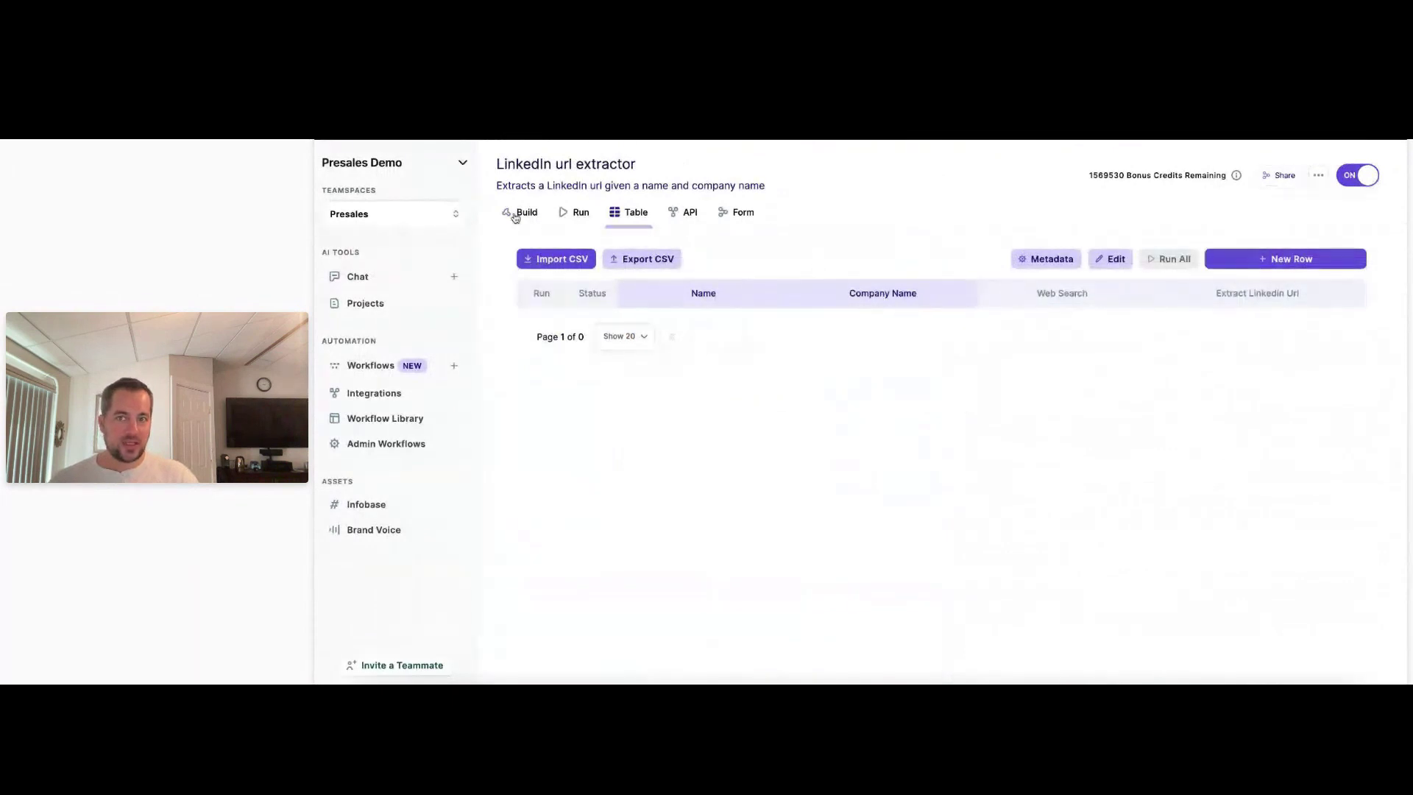
left_click(517, 214)
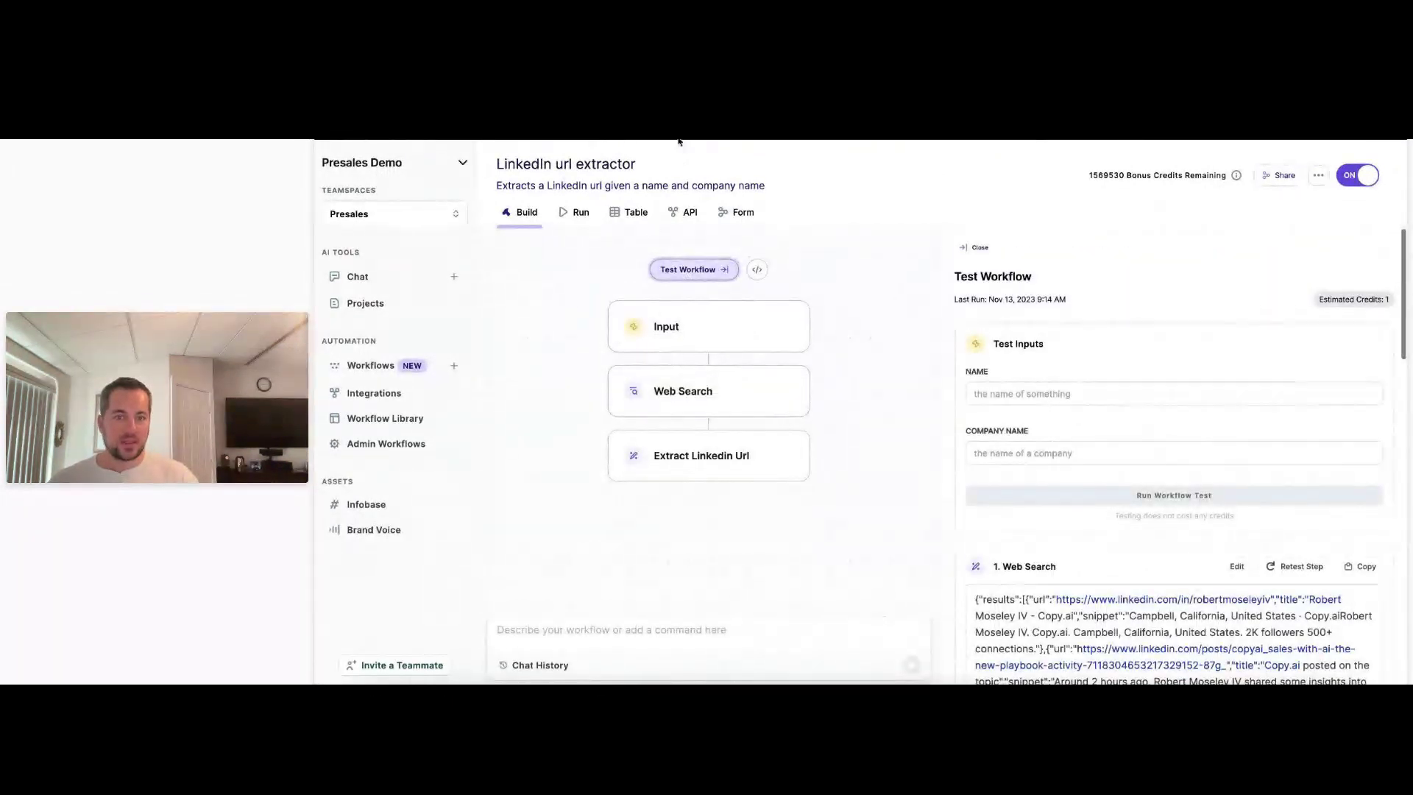
scroll(956, 493, "down", 10)
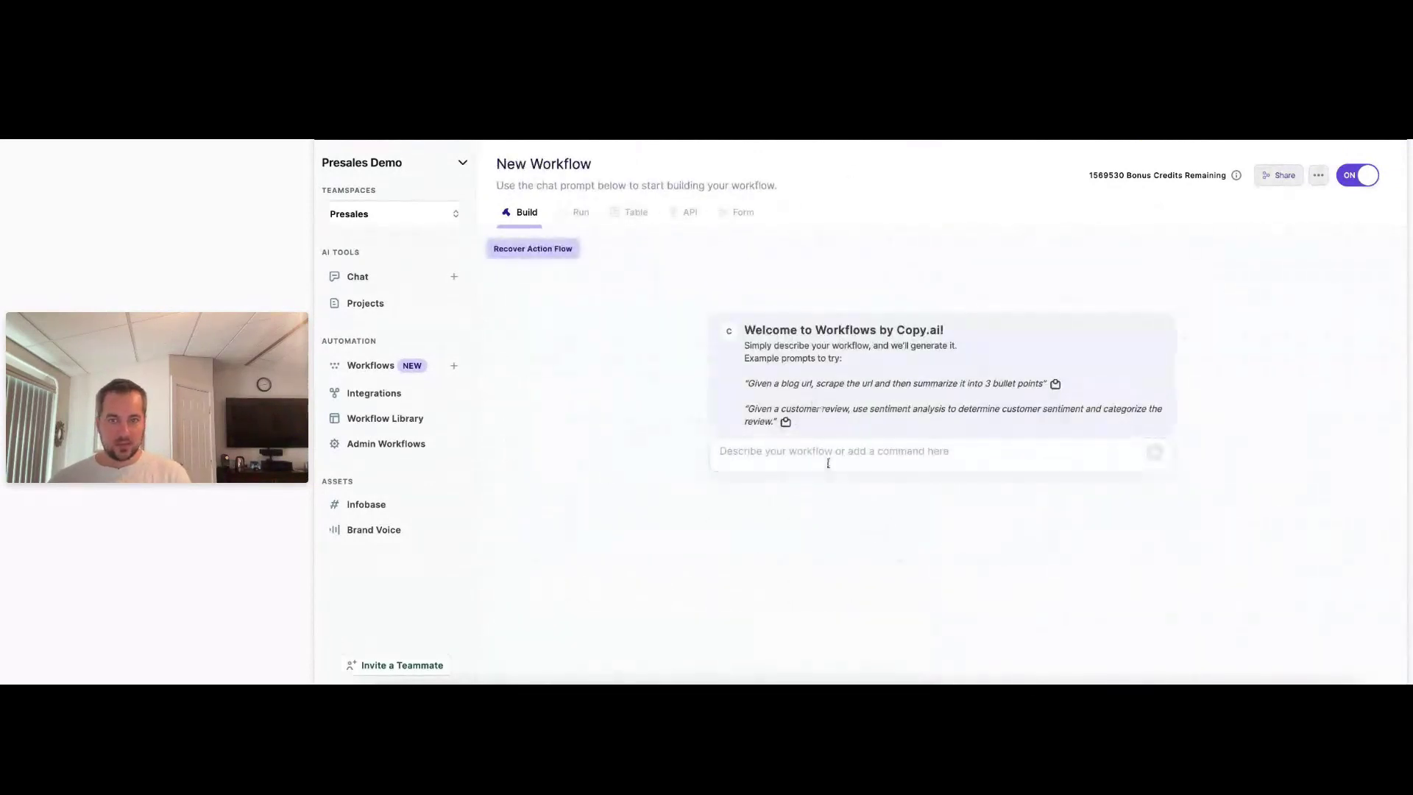
Describe a workflow that scrapes a LinkedIn URL into current title, previous companies, career, education and technical skills.
left_click(841, 451)
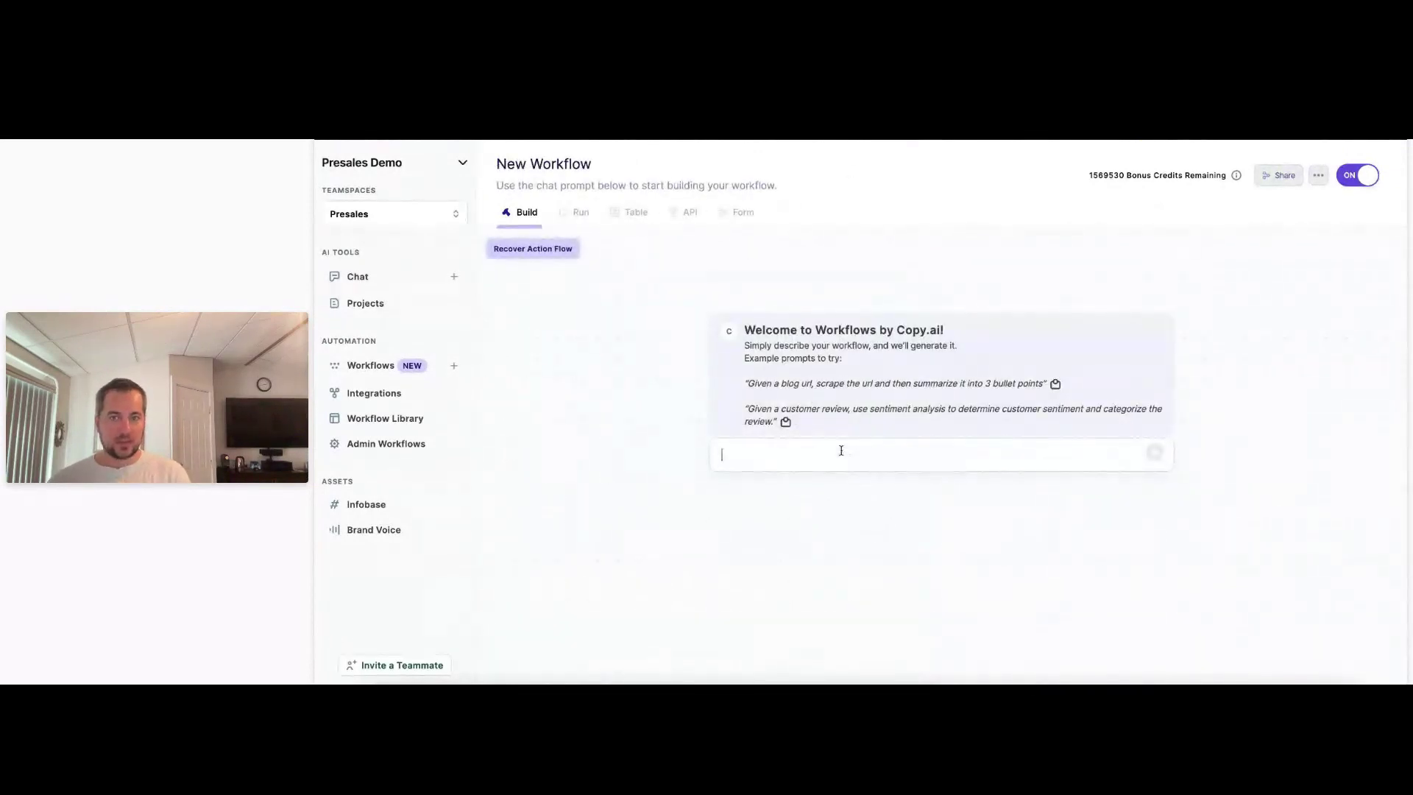
type("given a linkedin URL")
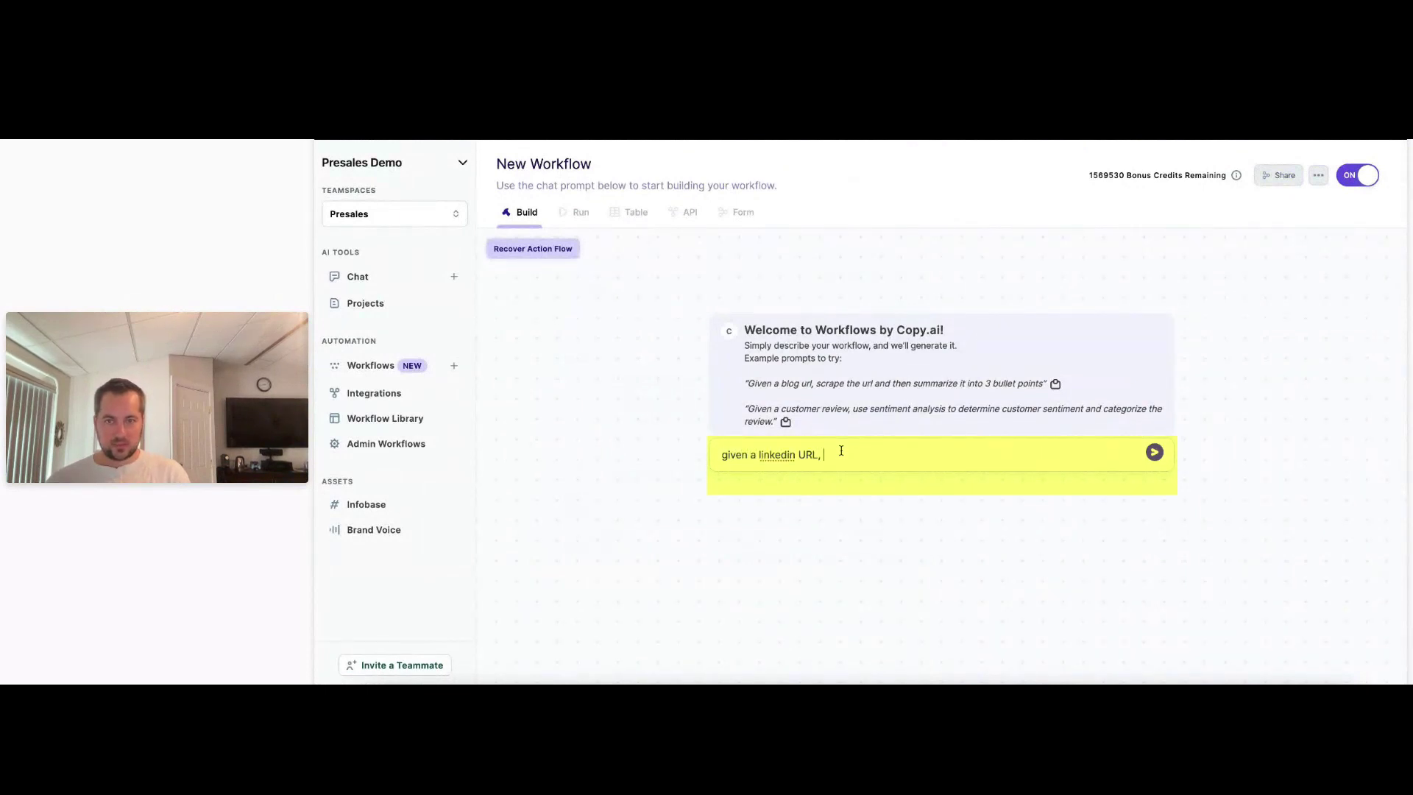
type(", s")
type("c")
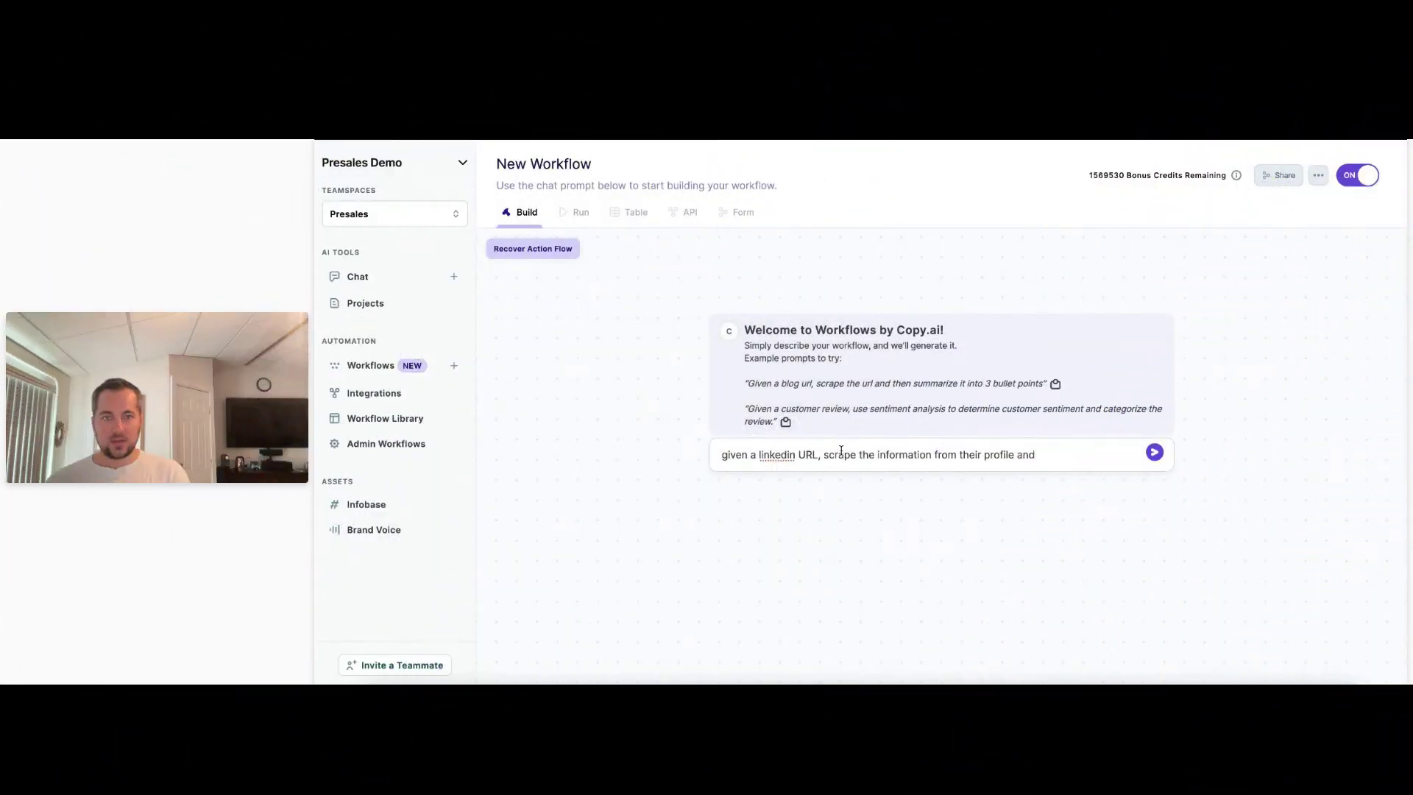
type("summarize it as separate s")
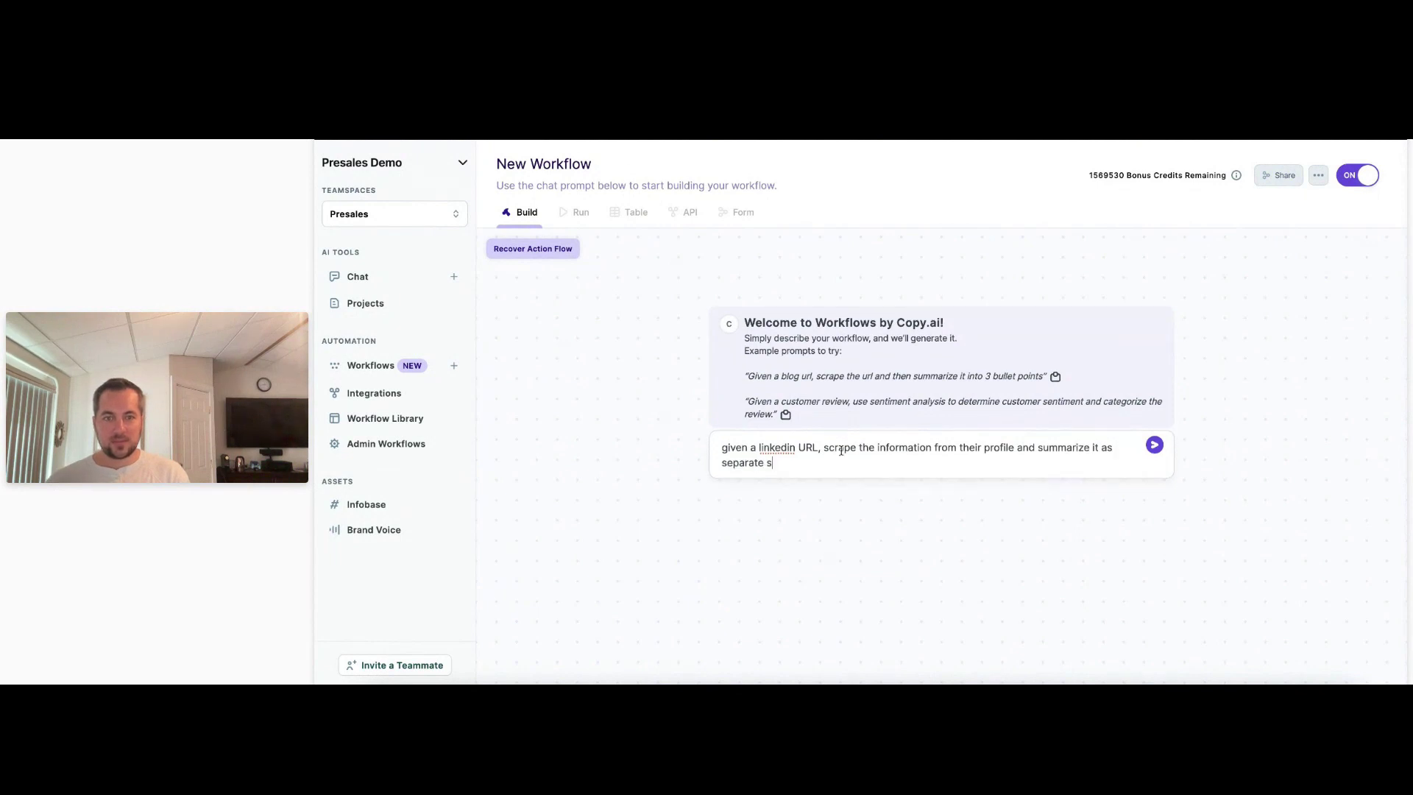
type("teps for th")
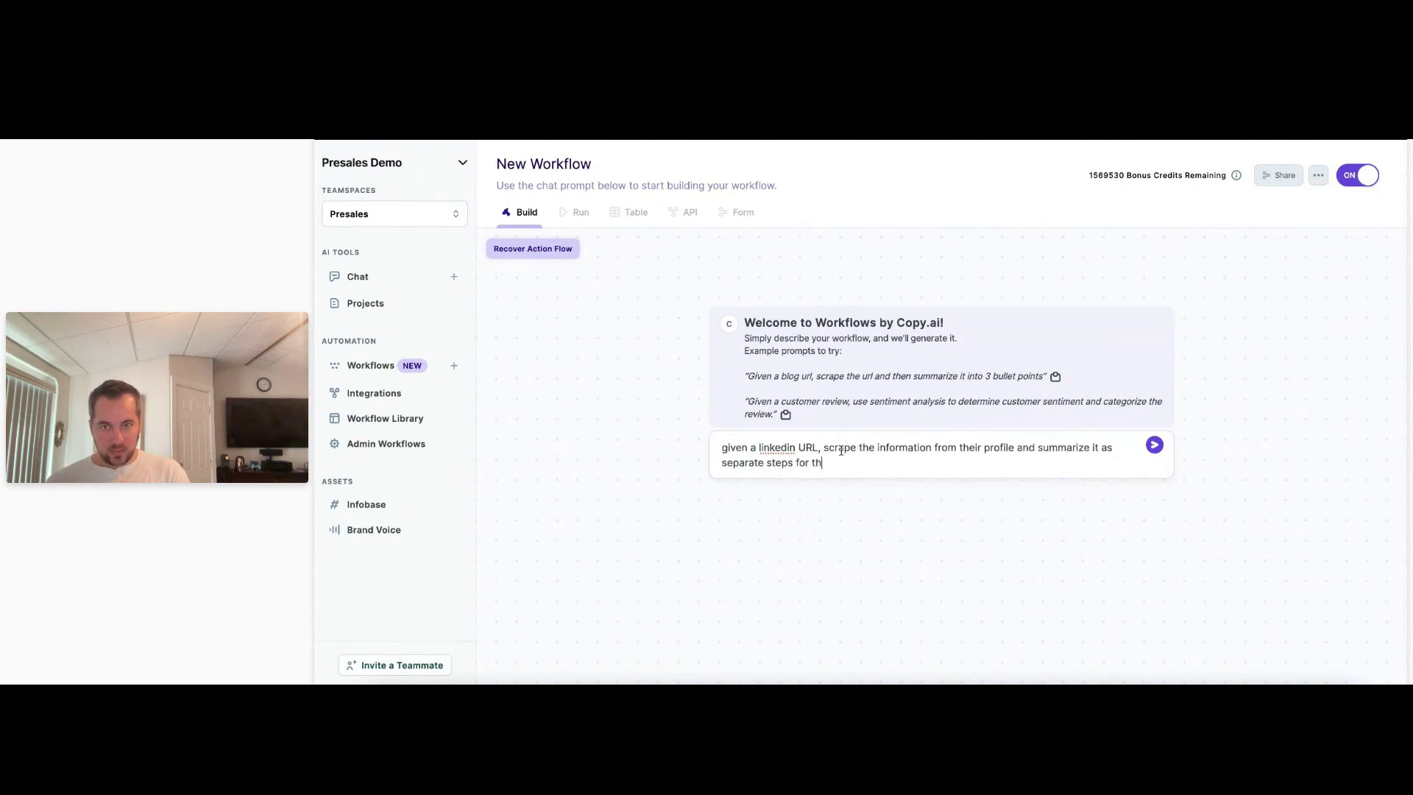
type("e following outputs:")
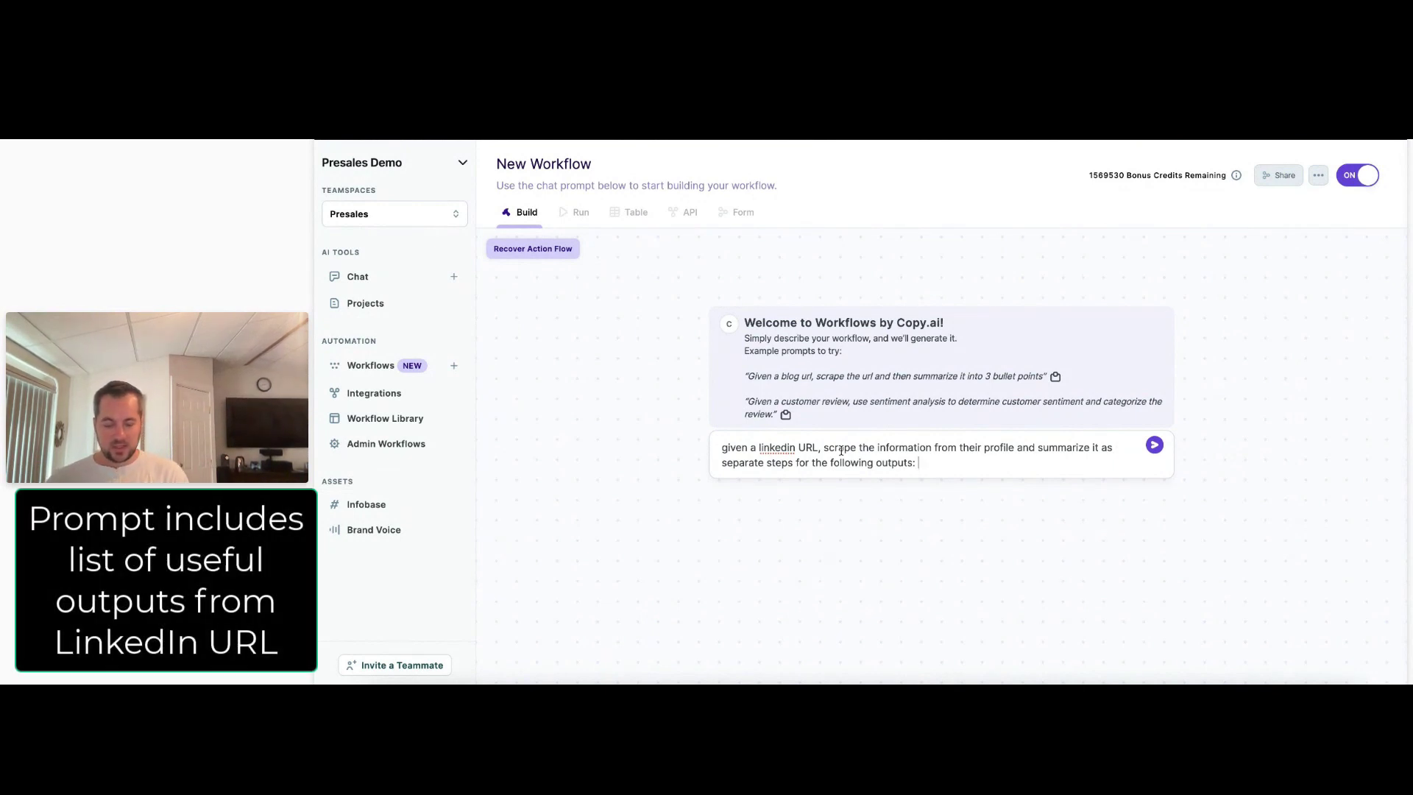
type("C")
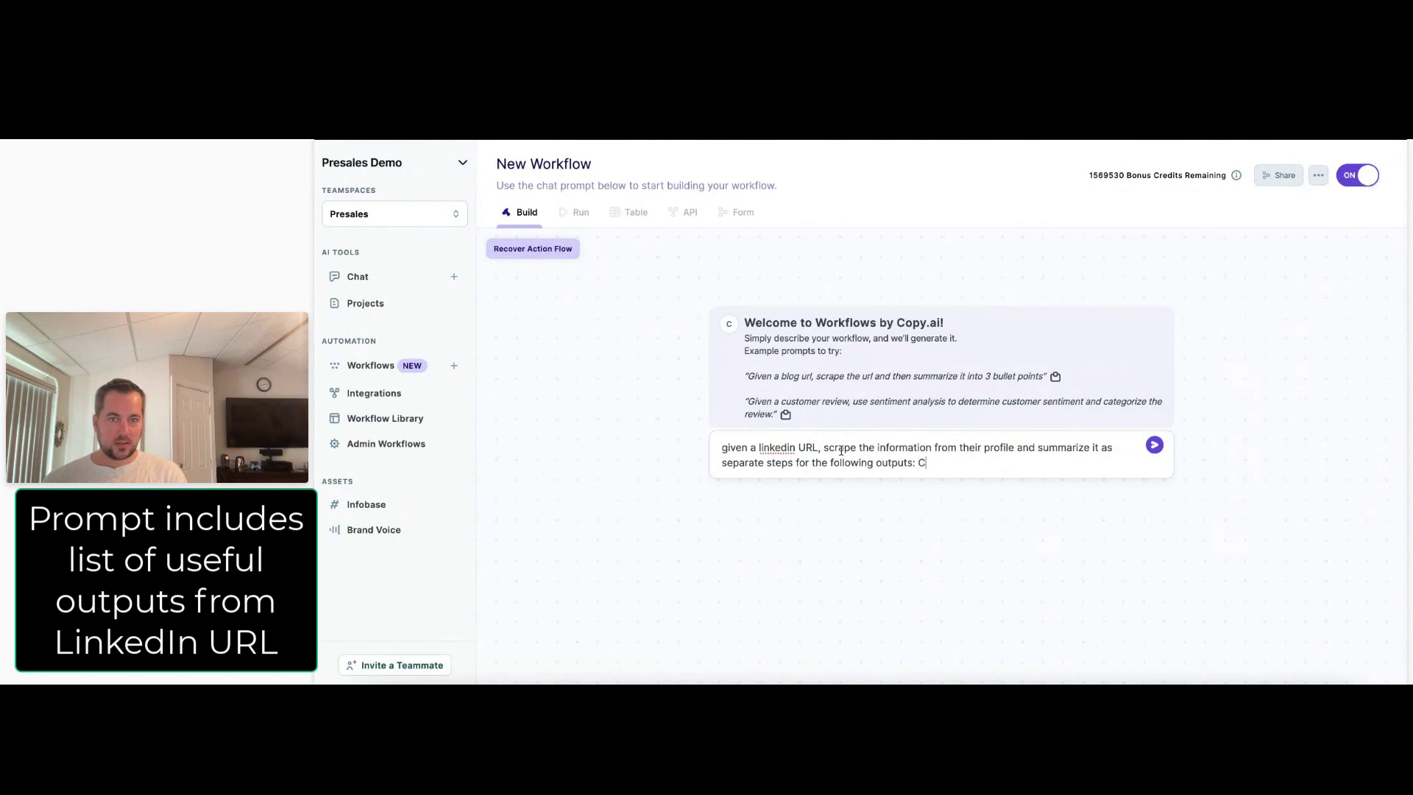
type("urrent title, ")
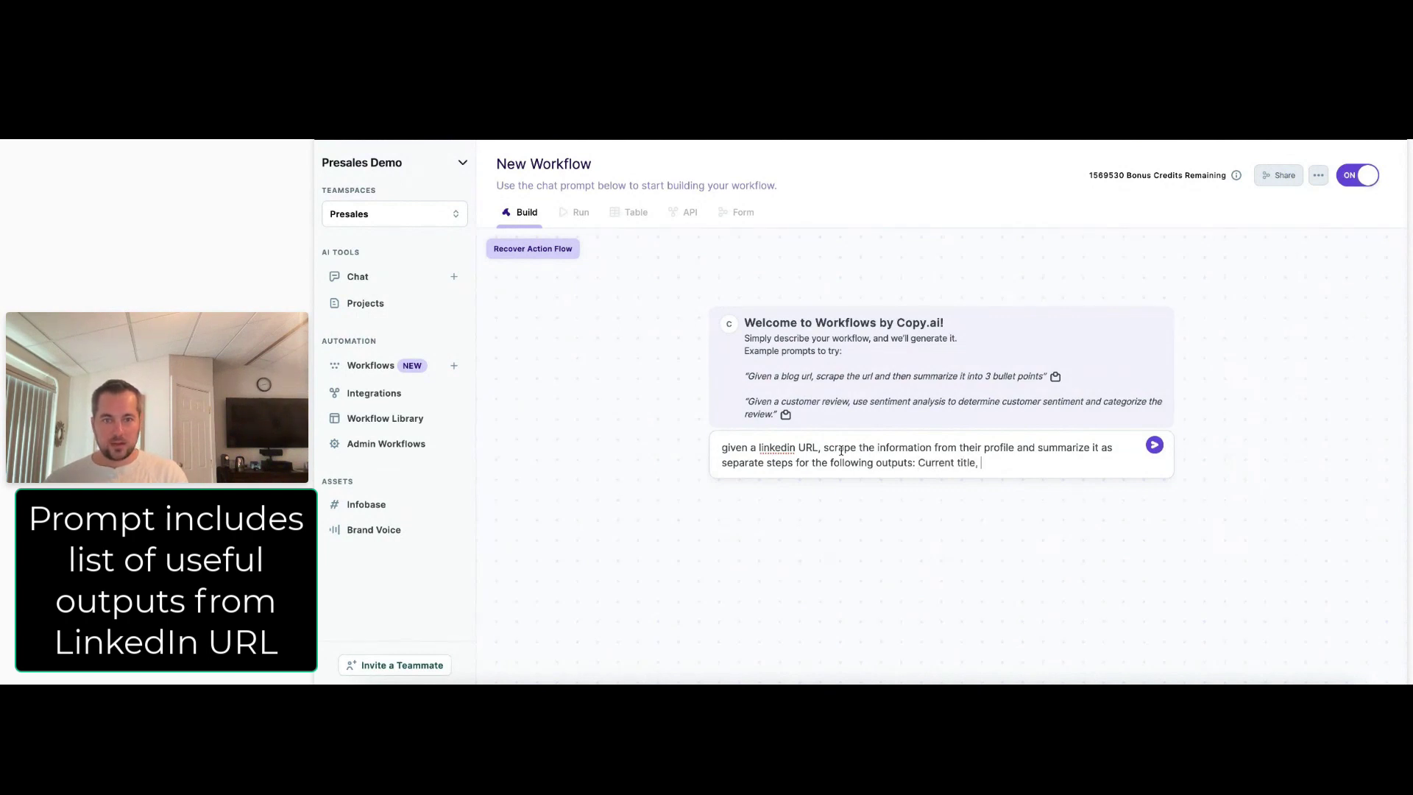
type("list of")
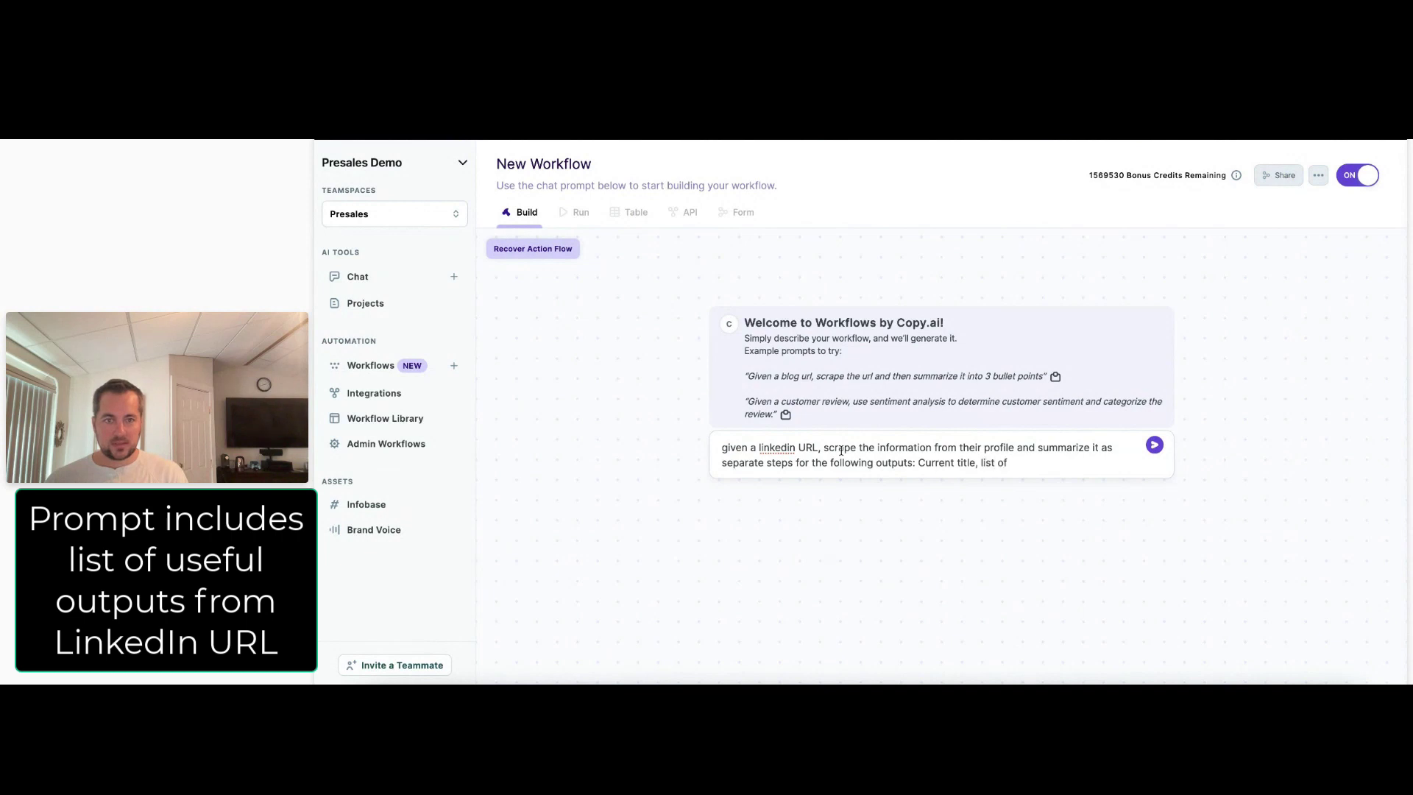
key("BackSpace")
key("BackSpace")
key("BackSpace")
key("BackSpace")
key("BackSpace")
key("BackSpace")
type("ist of previous companies whe")
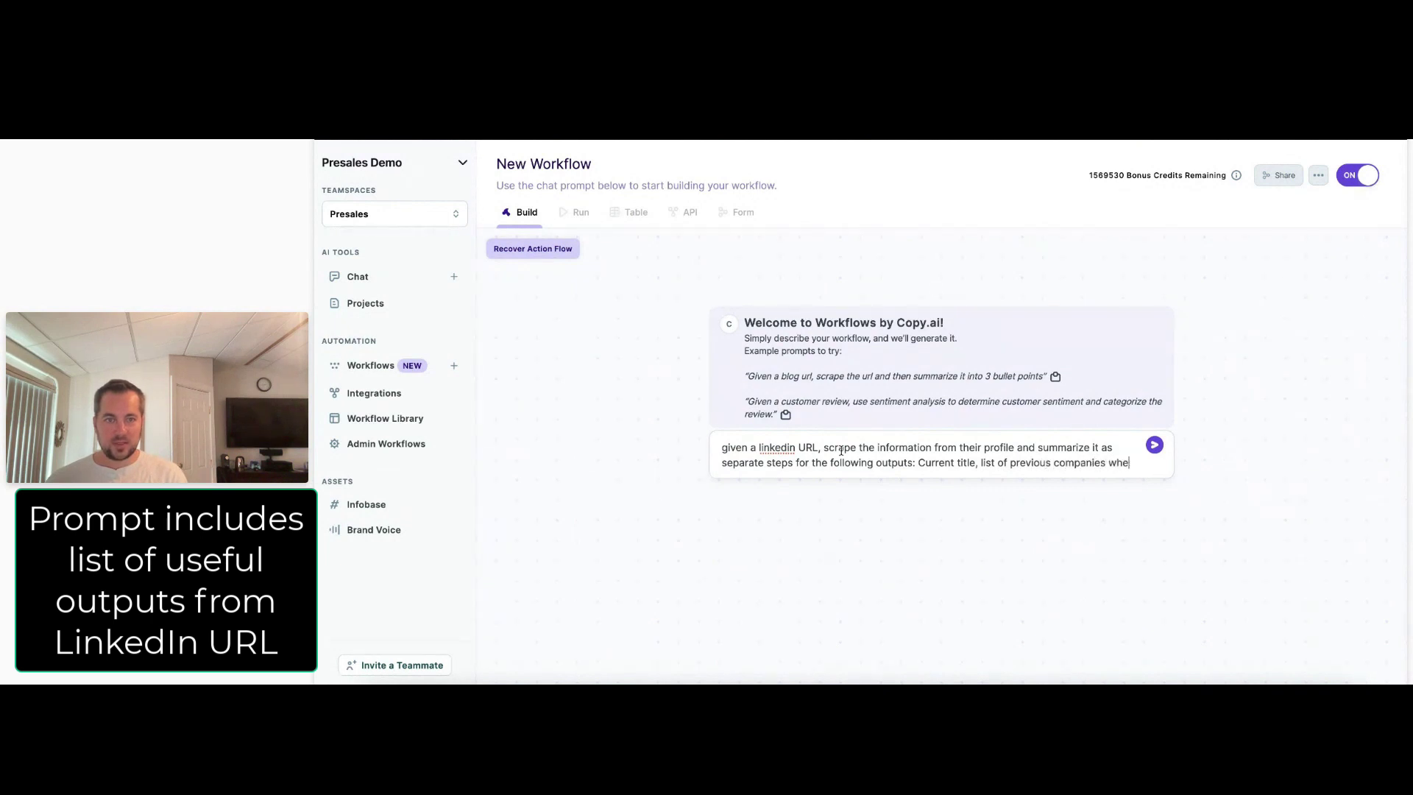
type("re they have worke")
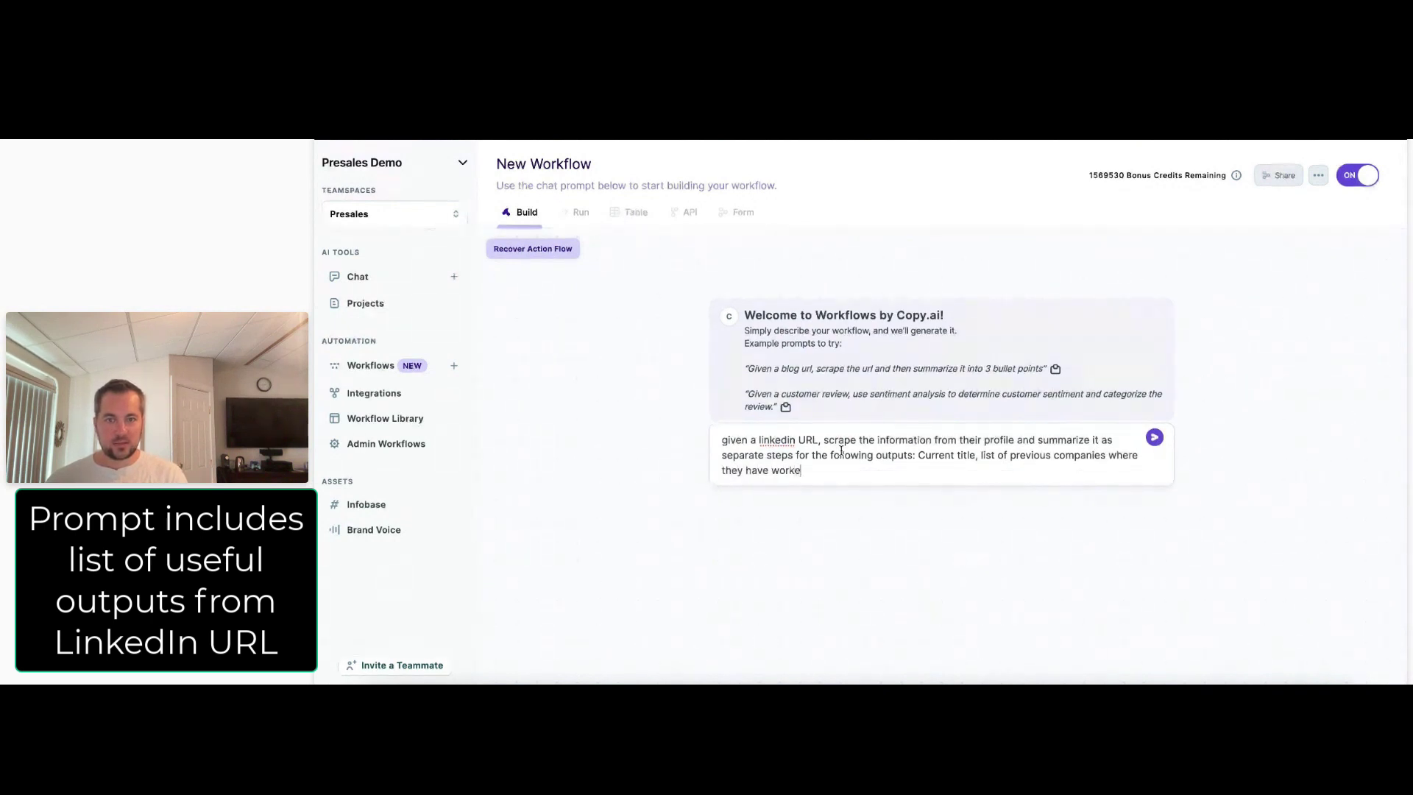
type("d ")
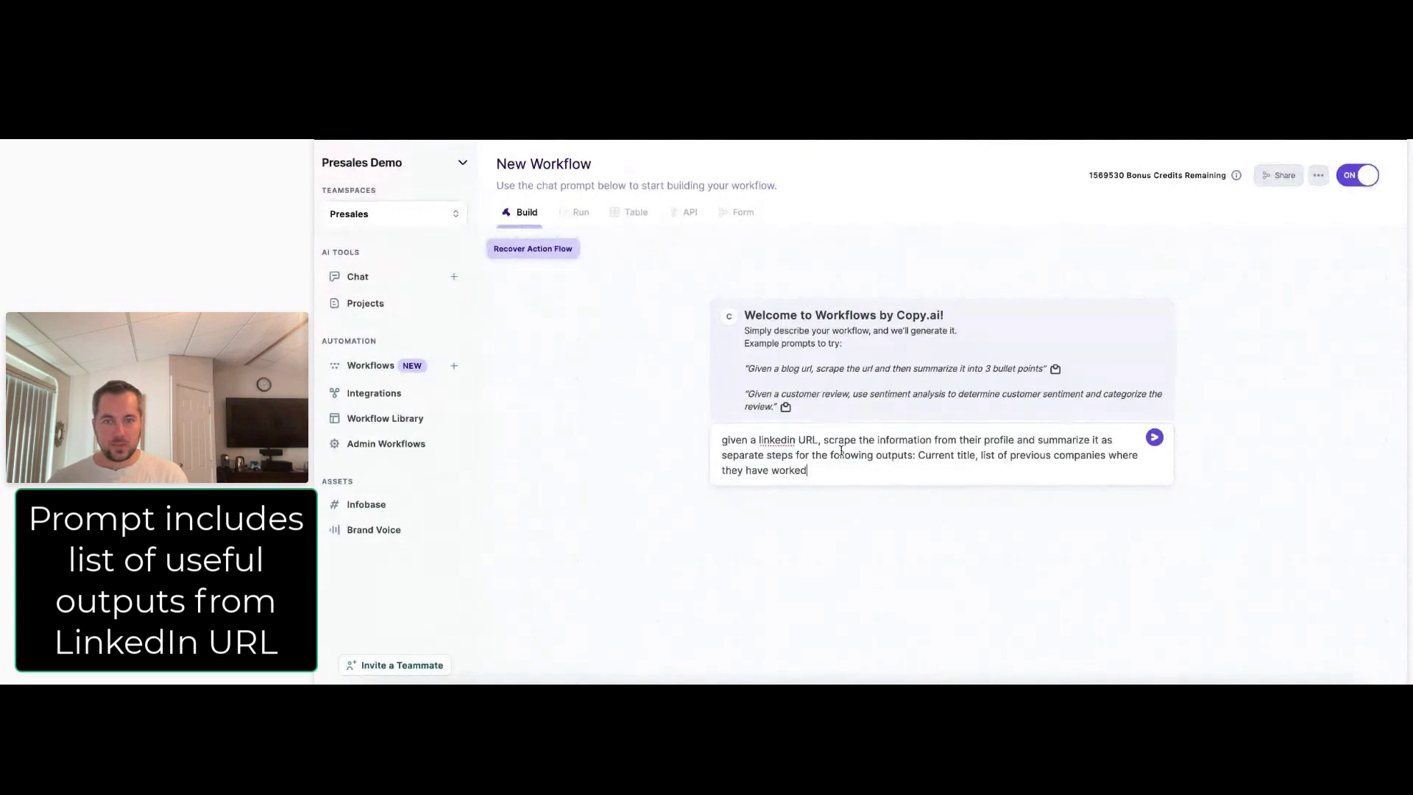
type(", a paragraph description")
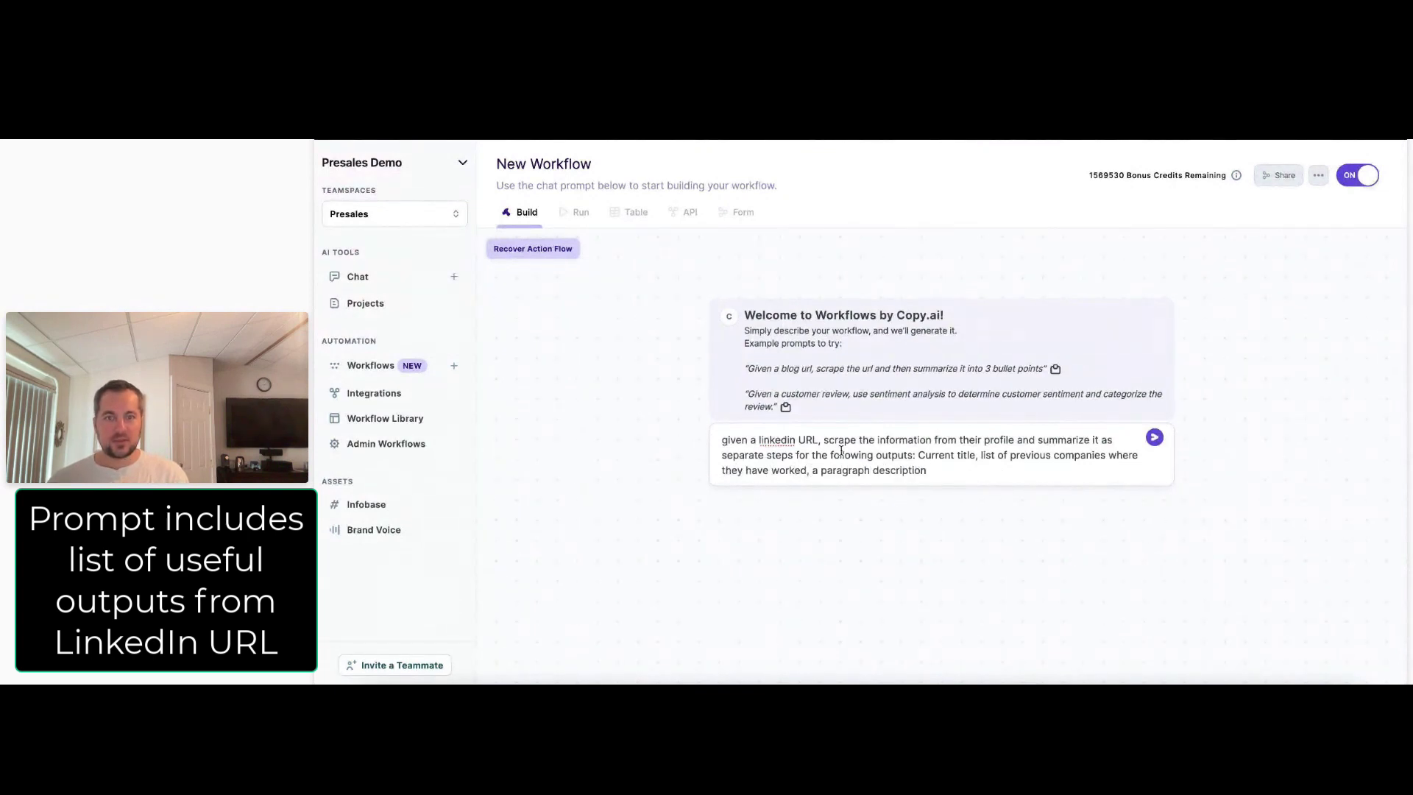
type(" about their care")
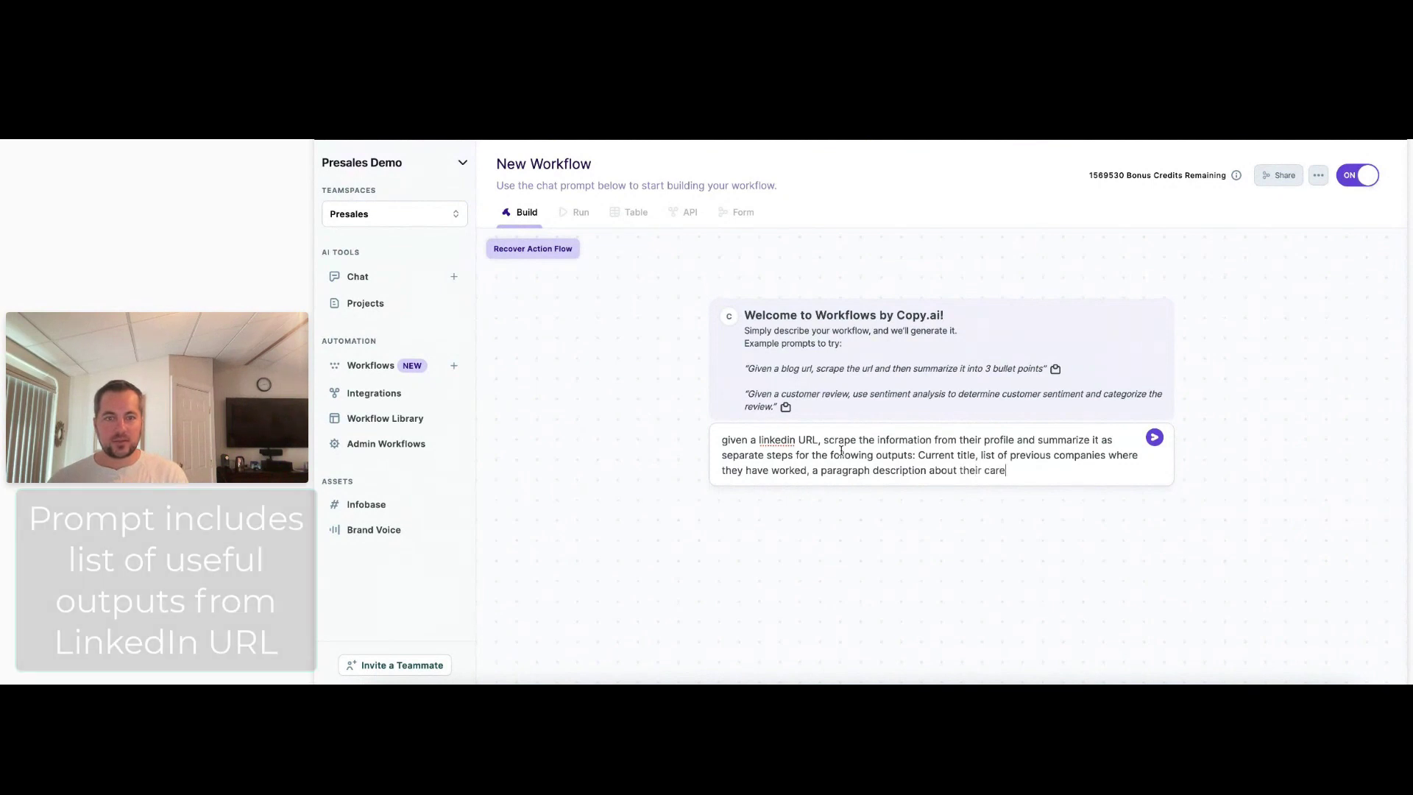
type("er progression")
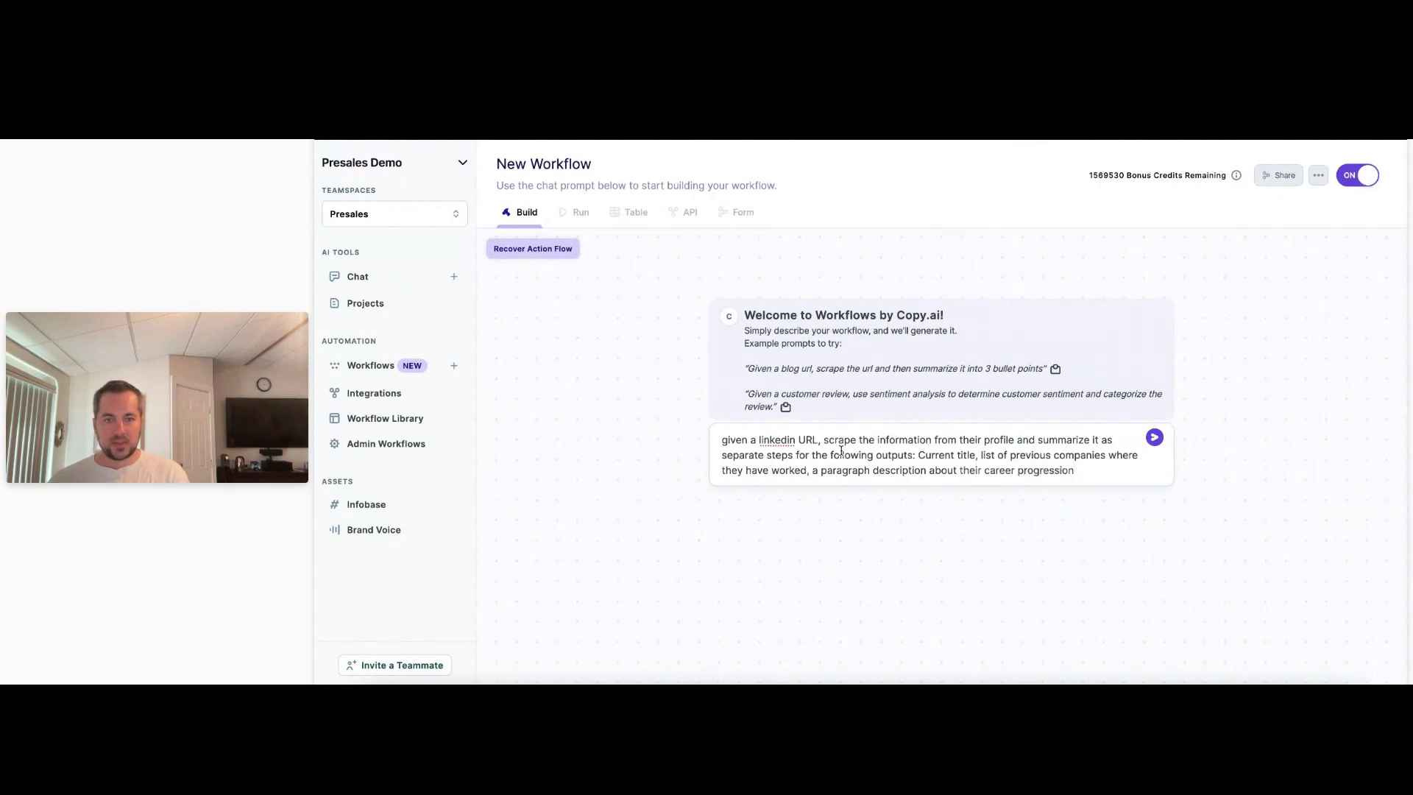
type(", education details")
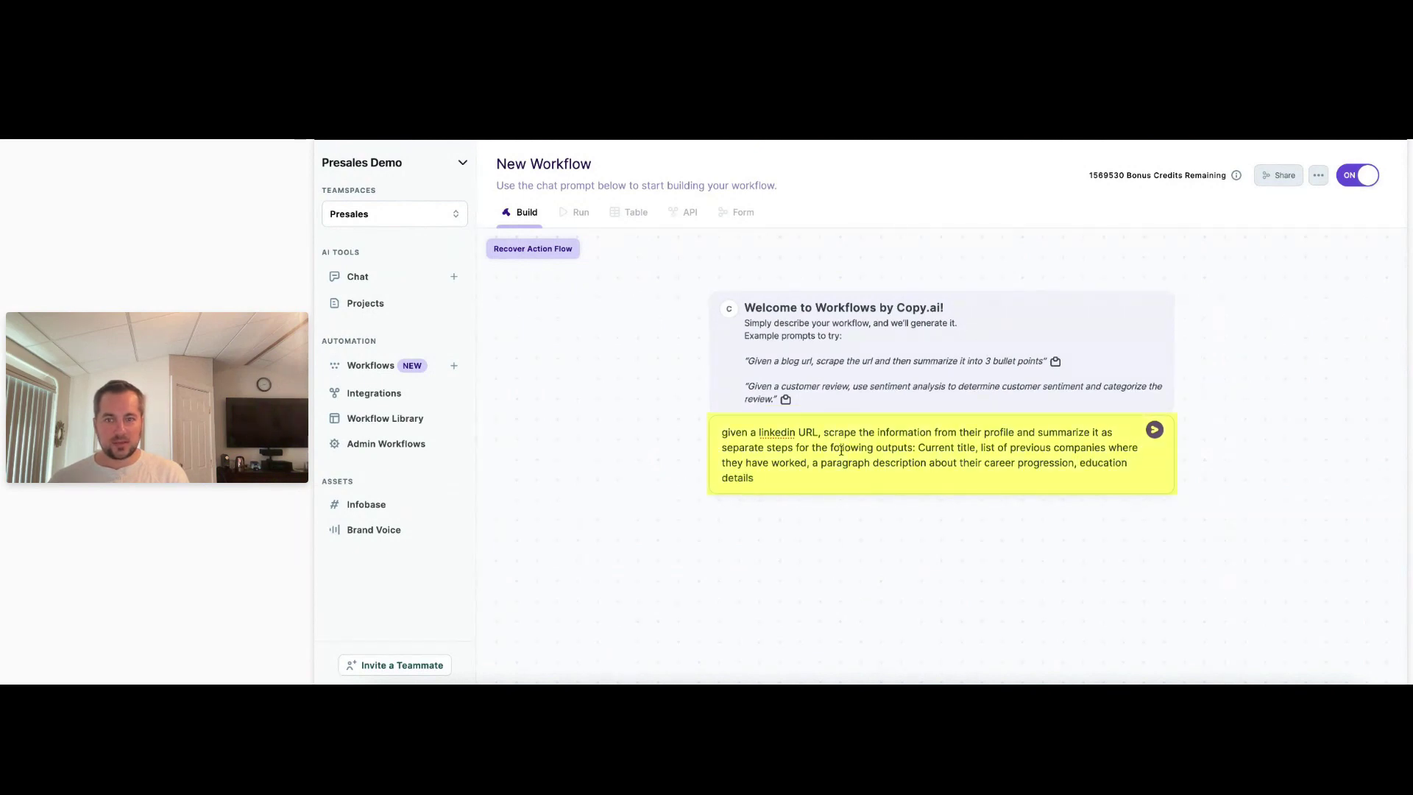
type(" such as degree e")
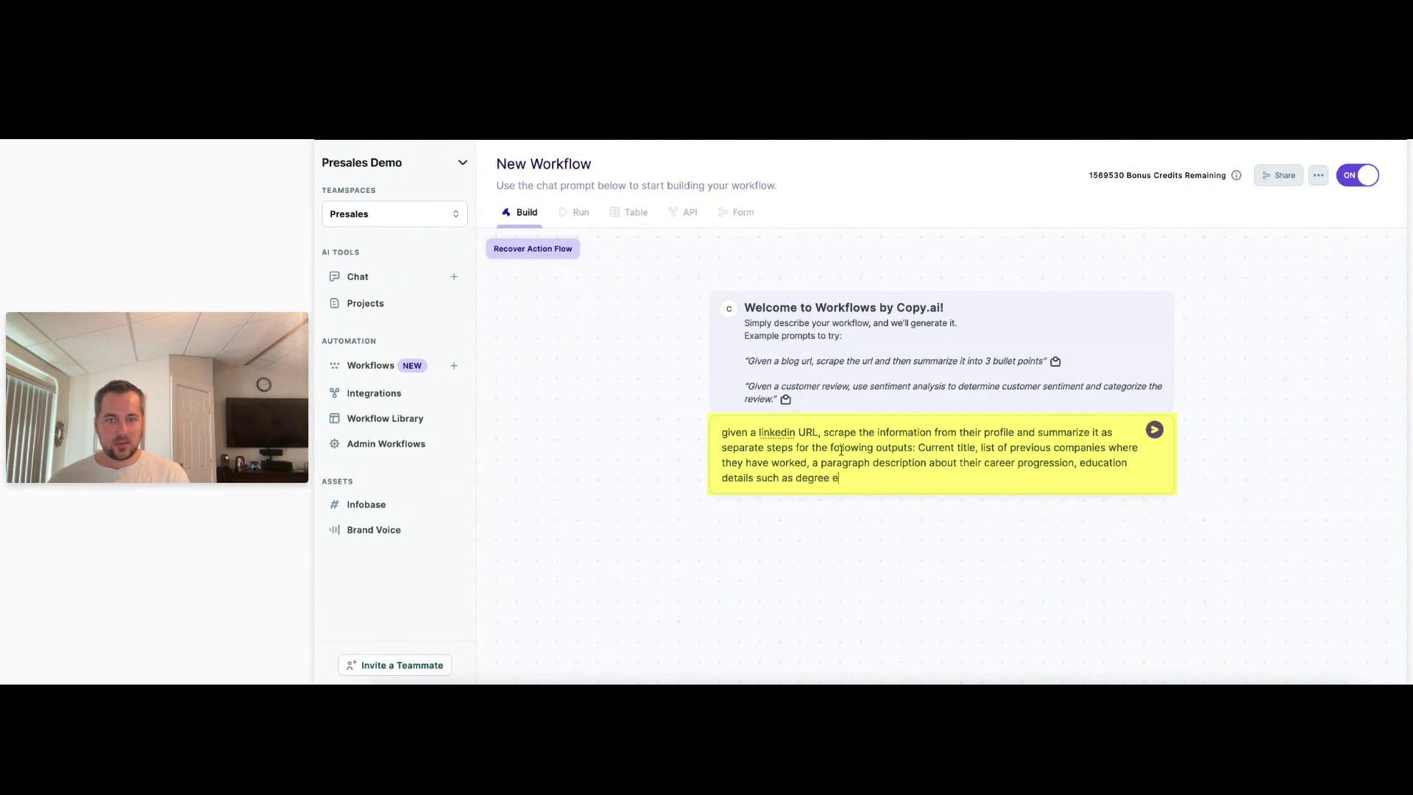
type("arned and school attended")
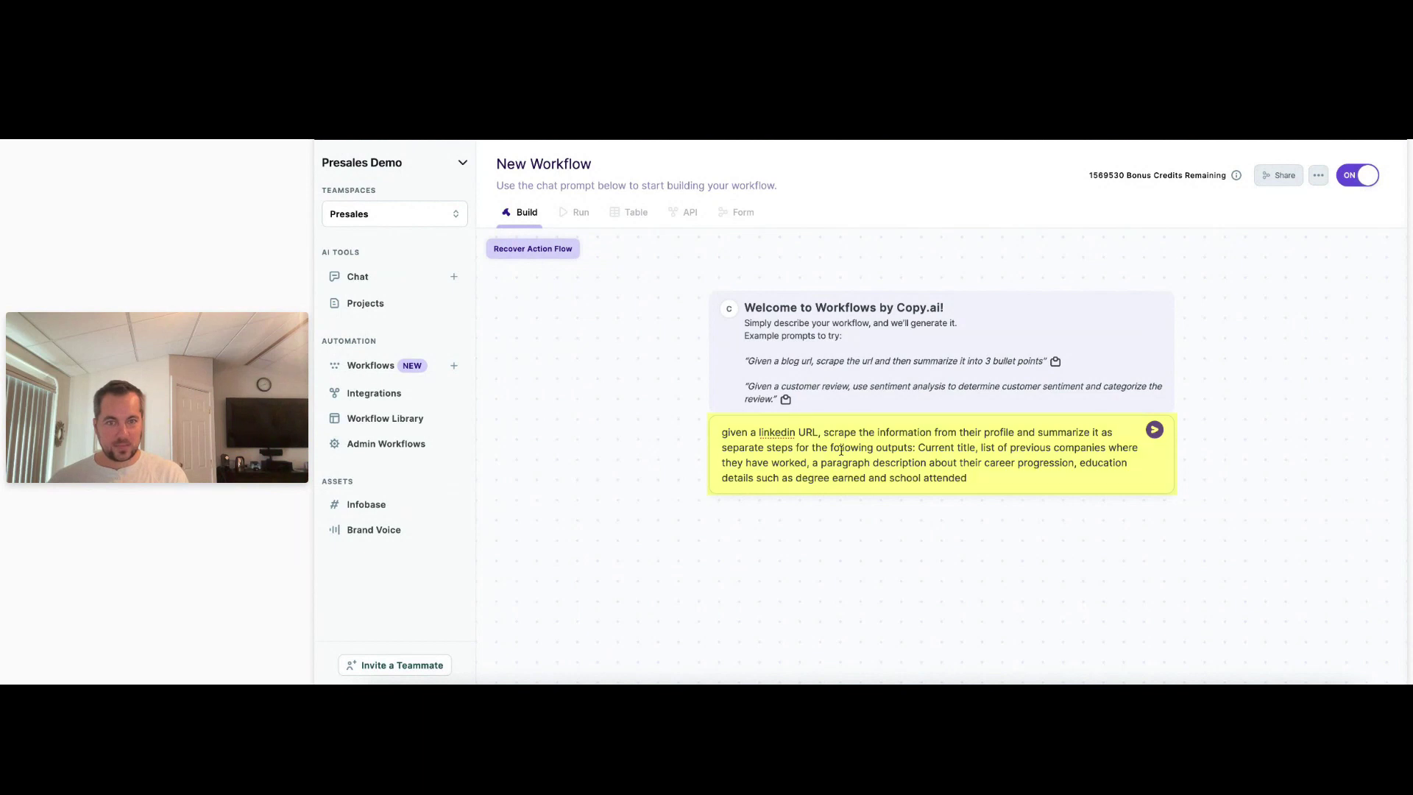
type(", ")
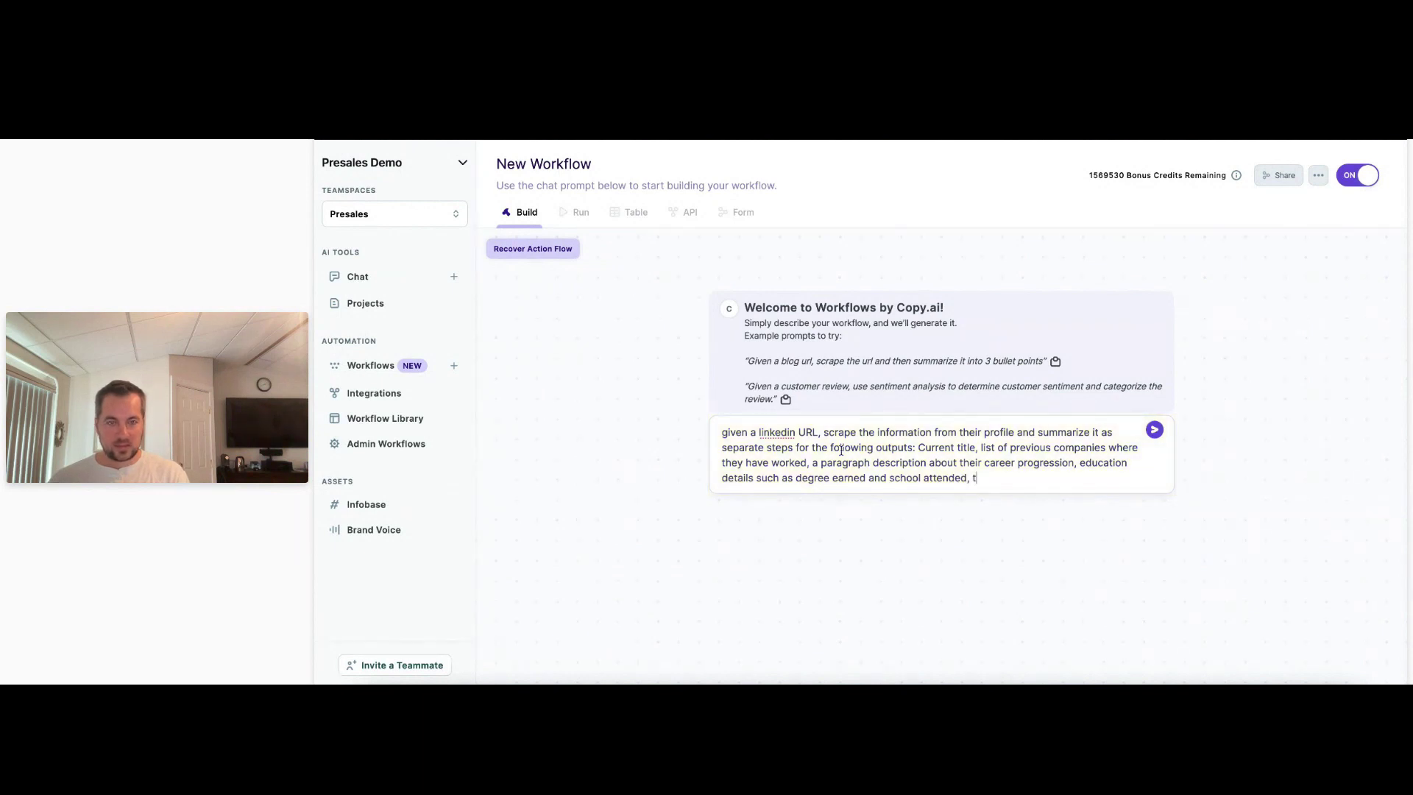
type("technical skills, ce")
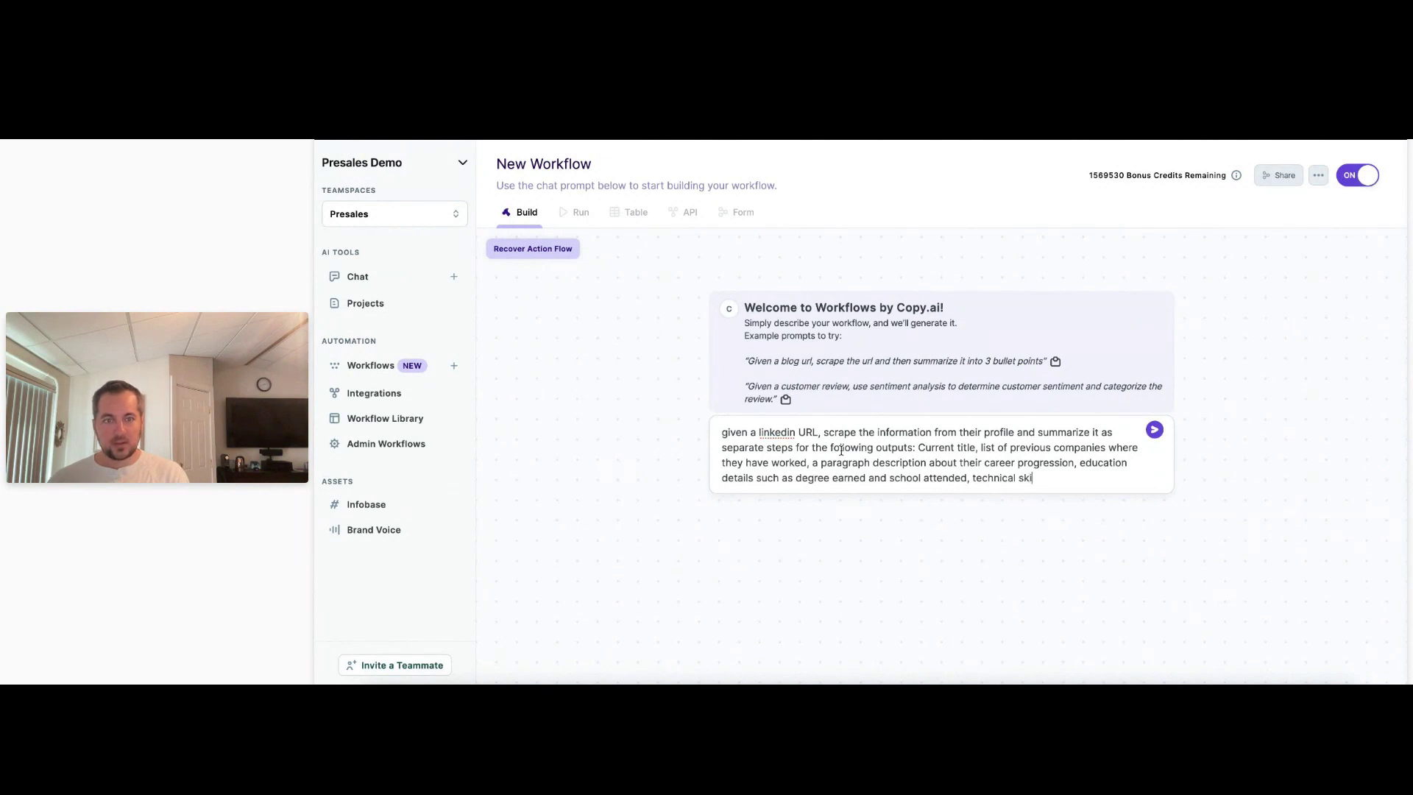
key("BackSpace")
key("BackSpace")
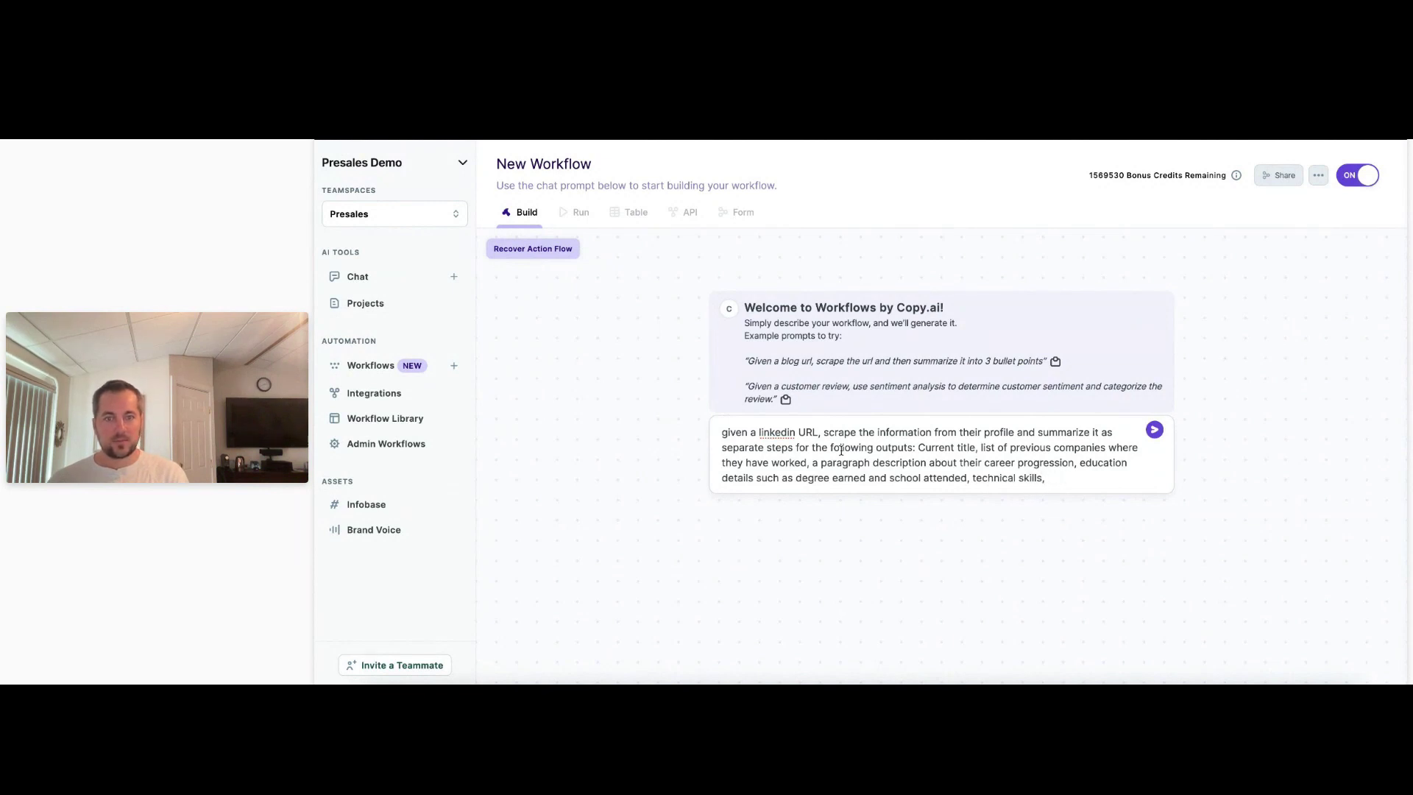
Add certifications and software they've mentioned on their profile to the prompt's output list.
type("or c")
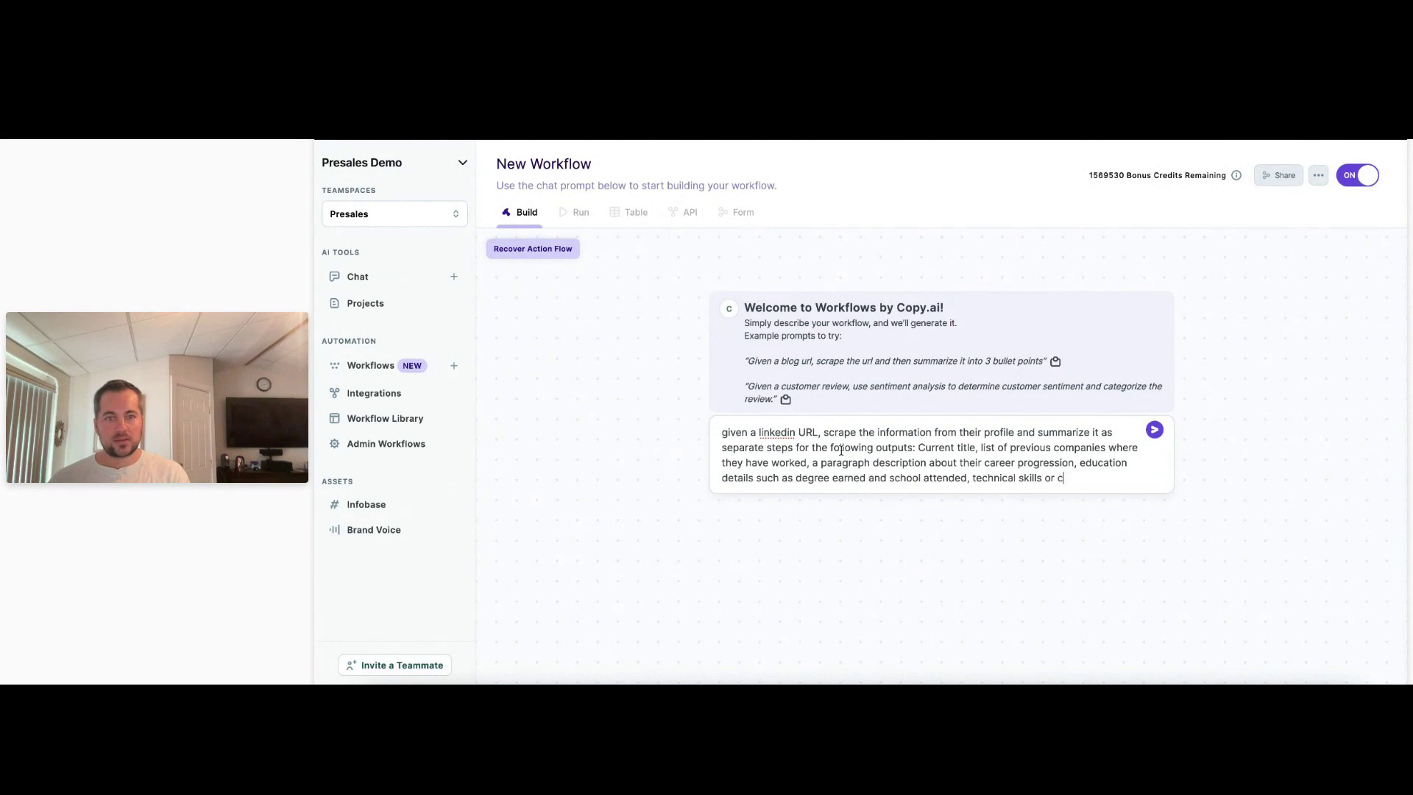
type("ertifications, software t")
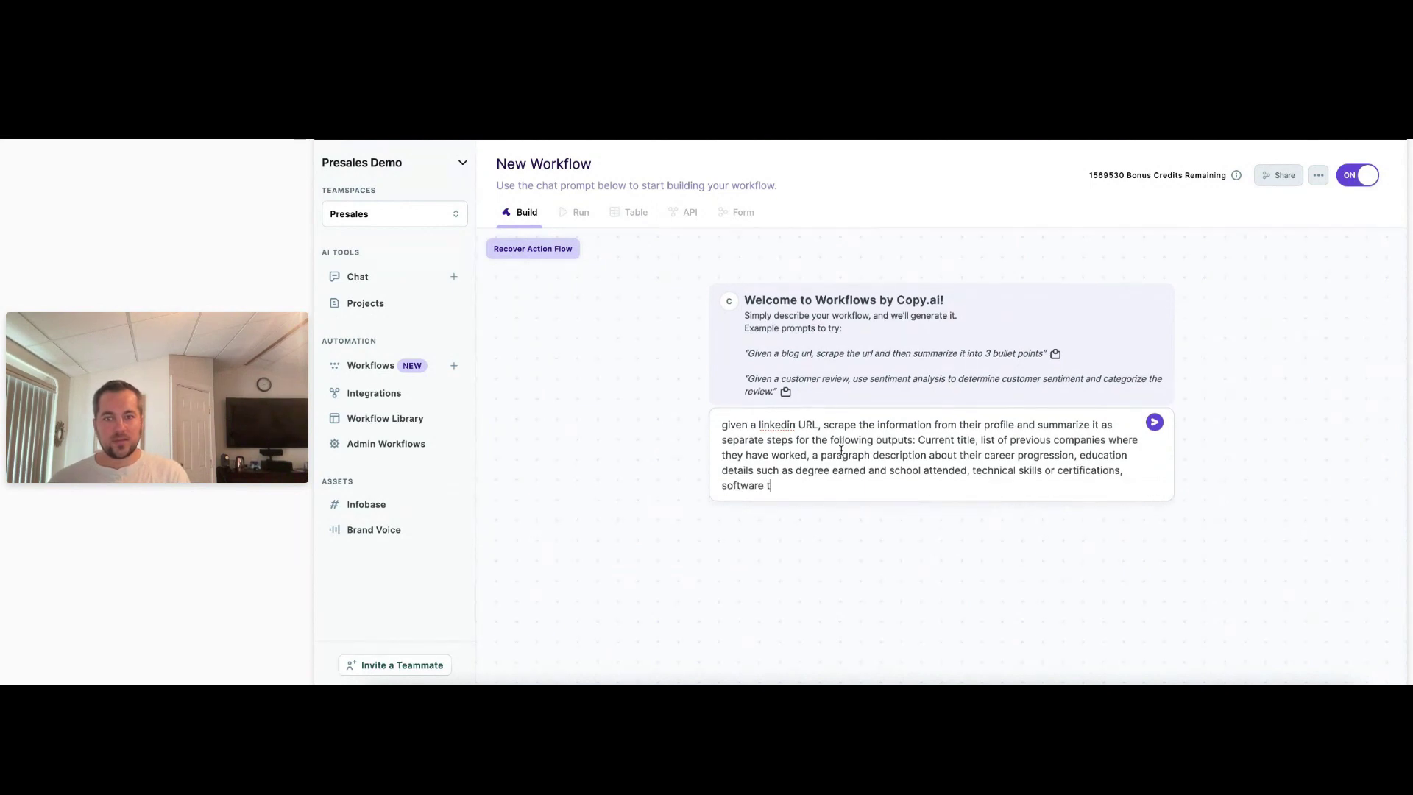
type("hey")
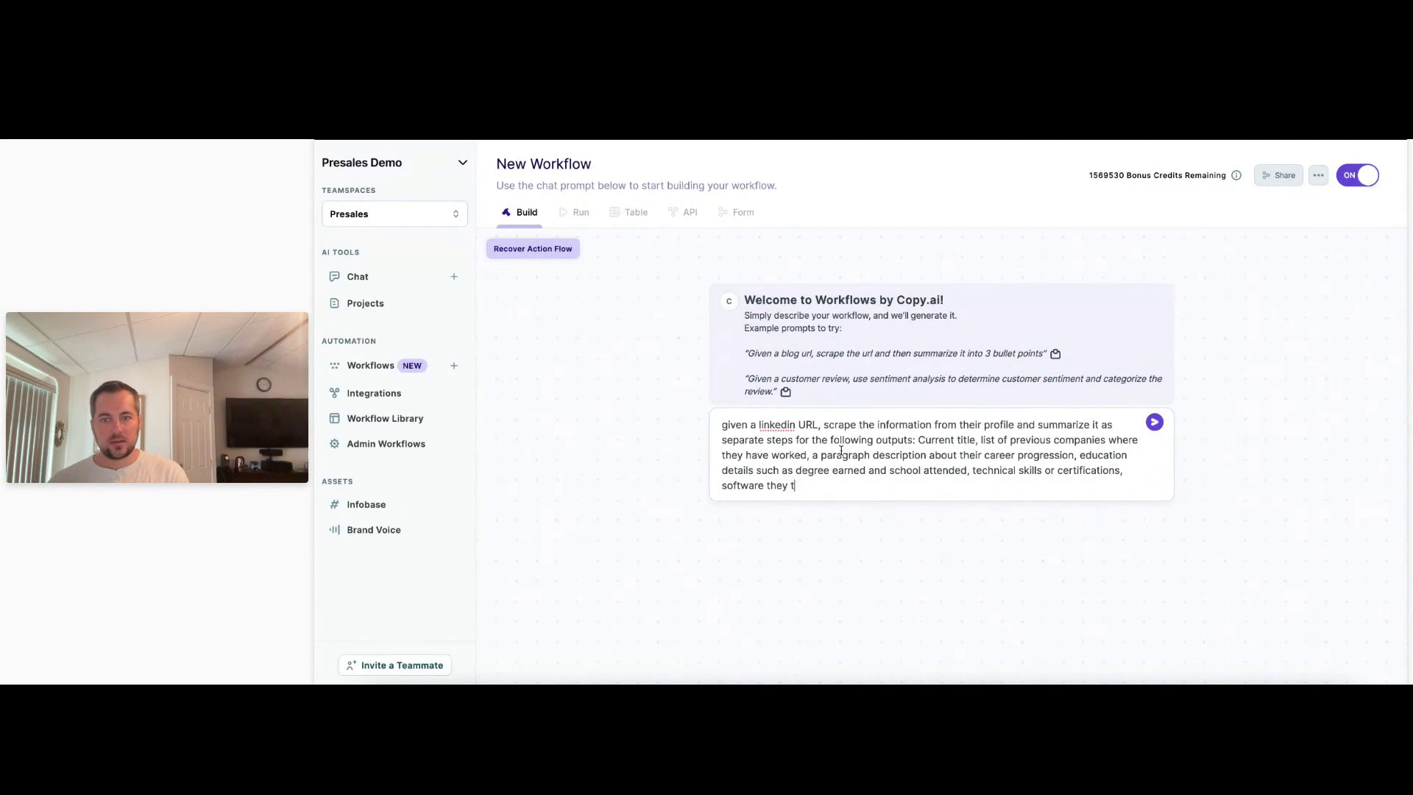
type(" work with that they've mention")
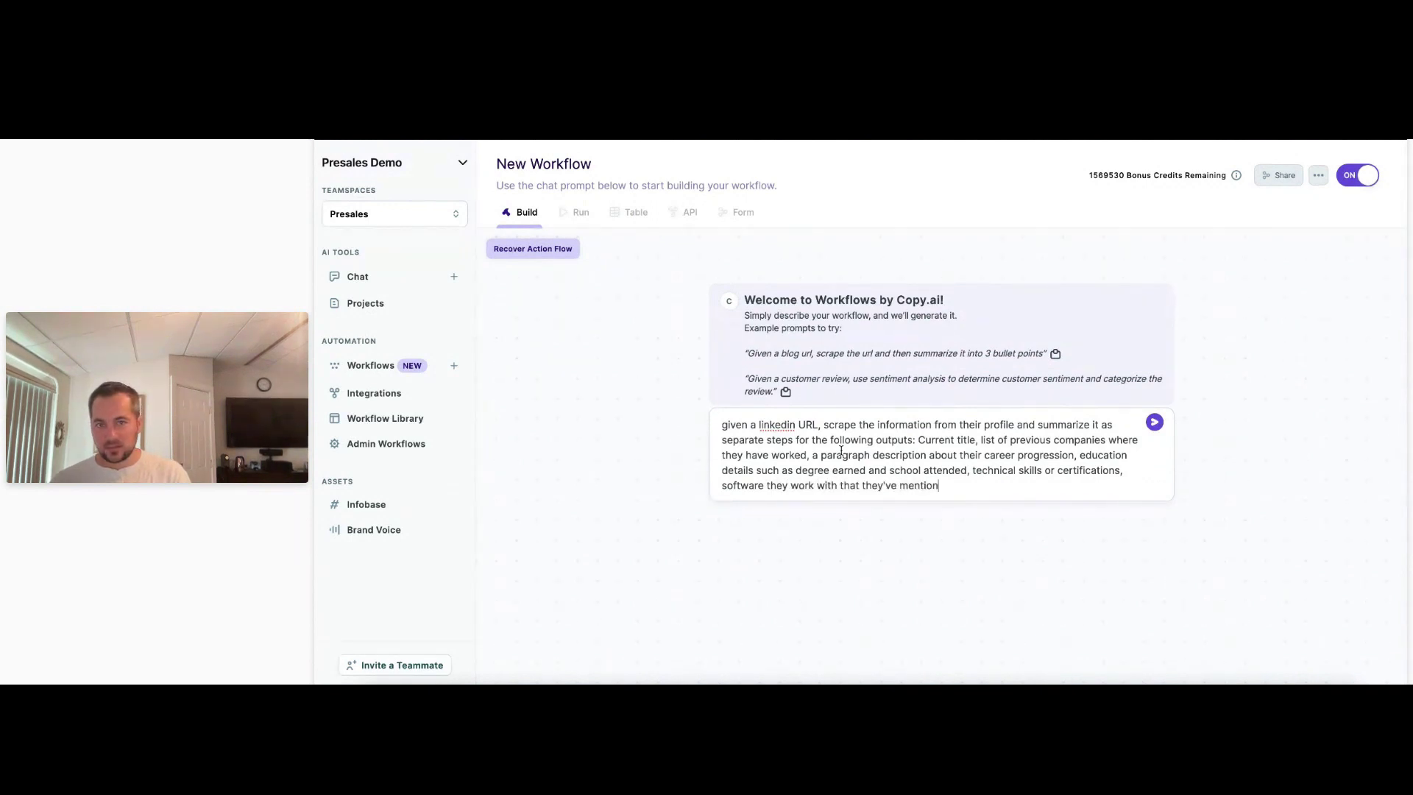
type("ed on their profile")
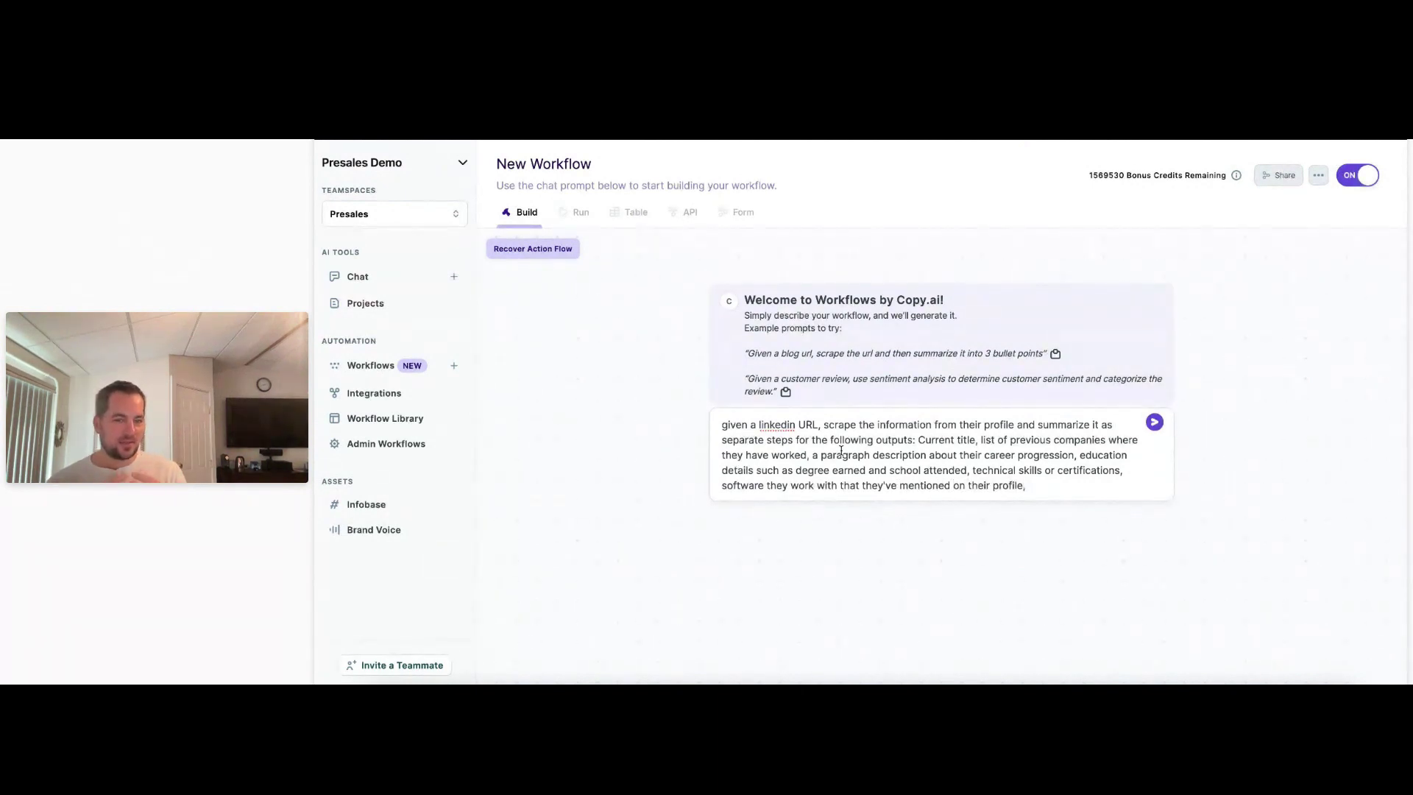
type(",")
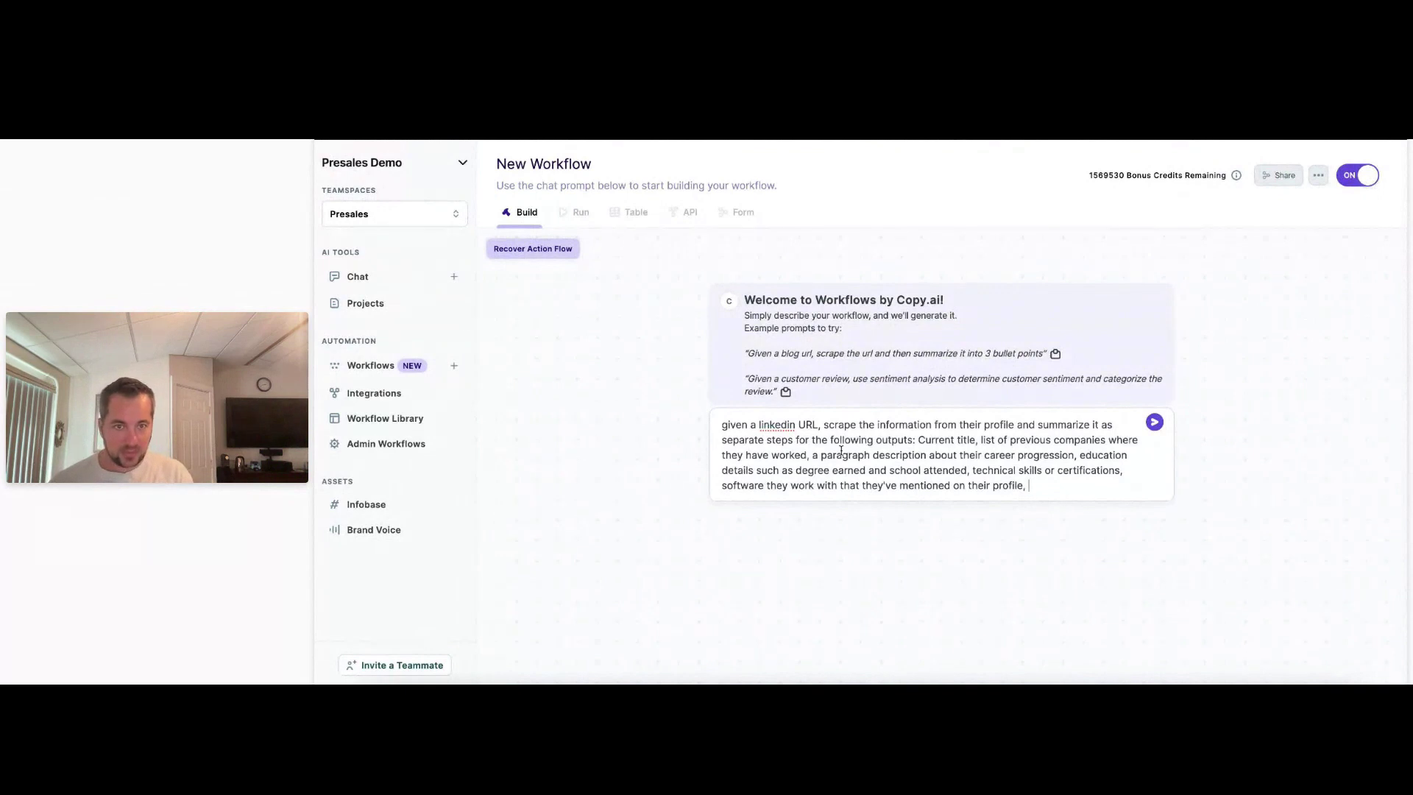
Add requests for 5-10 day-to-day responsibilities and a summary of recent posts and typical topics.
type("given w")
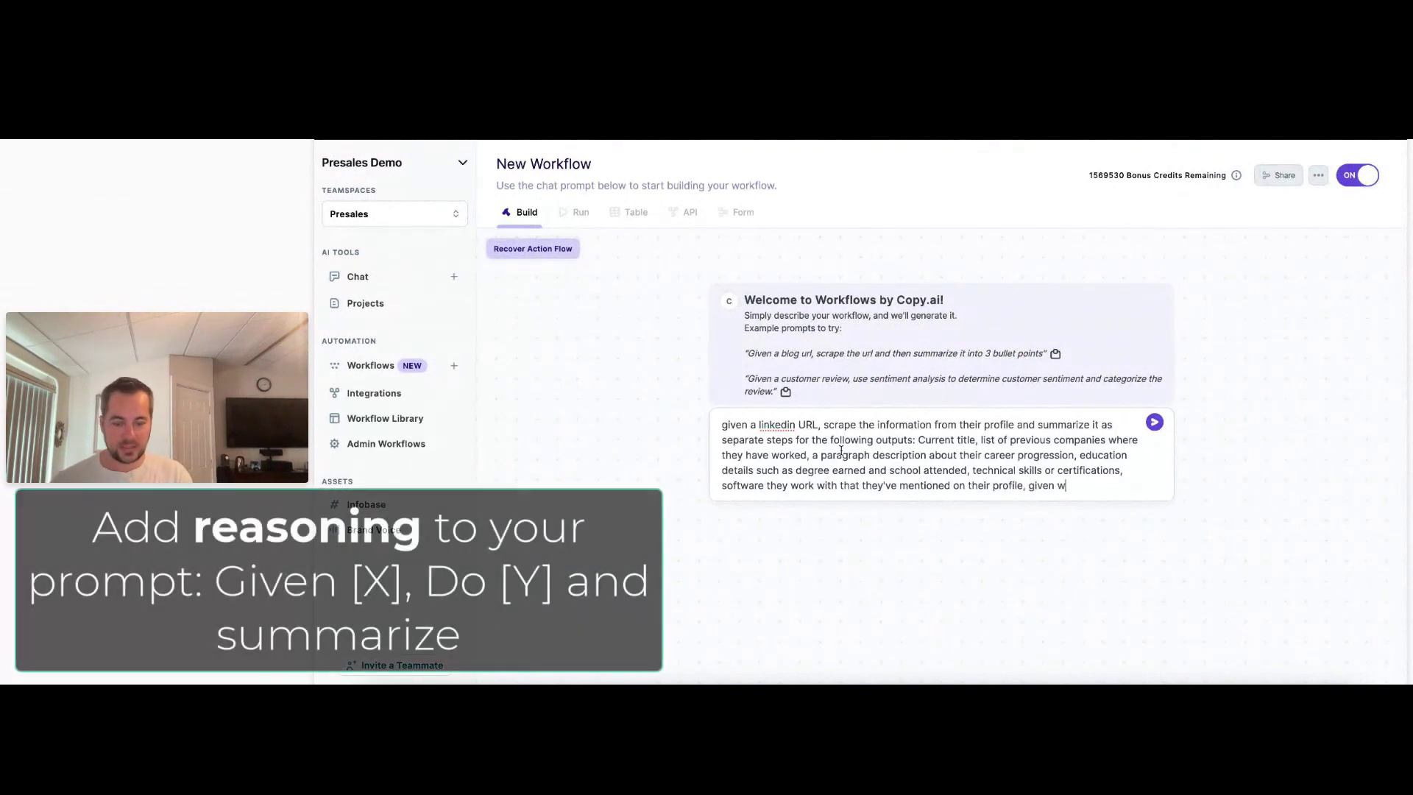
type("hat they do list 5-10 r")
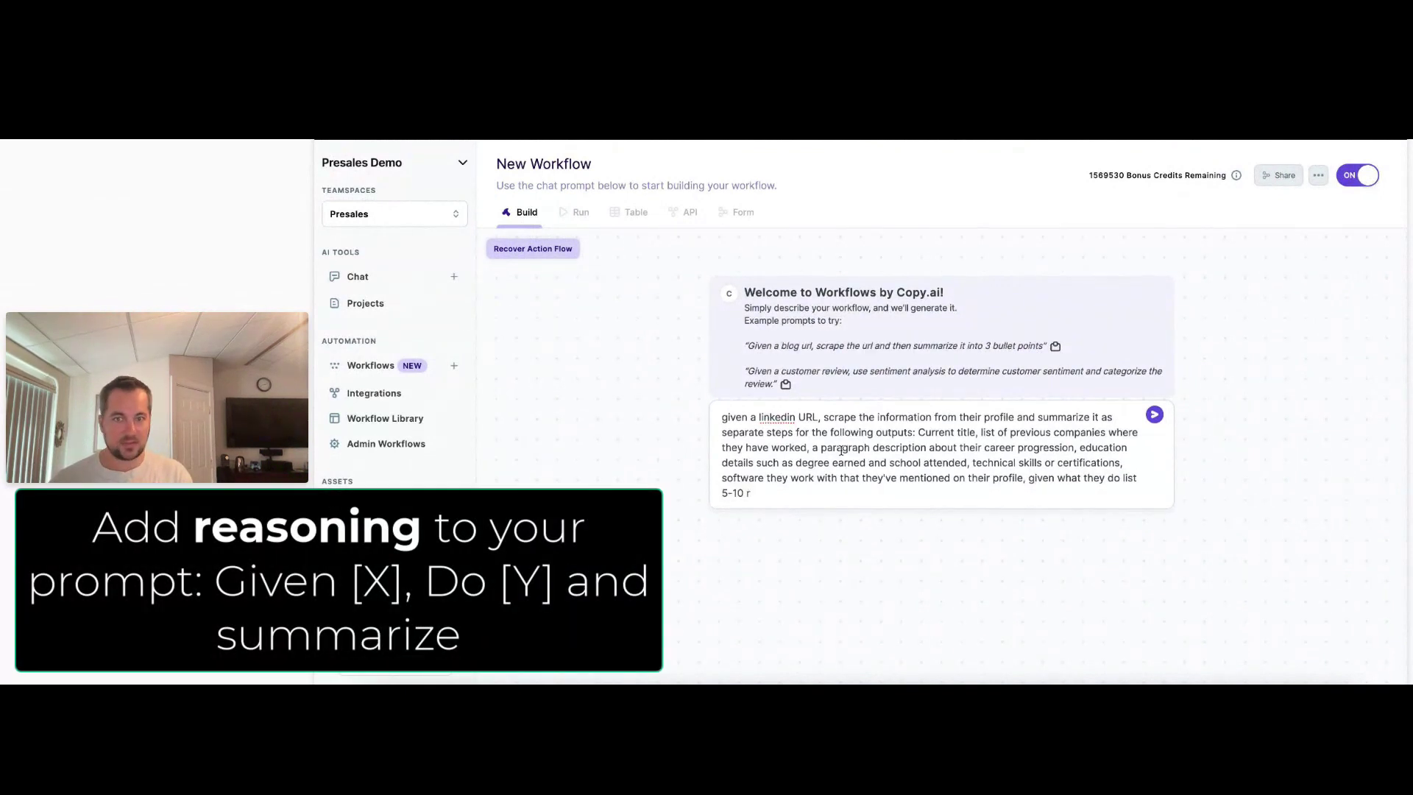
type("esponsibilities t")
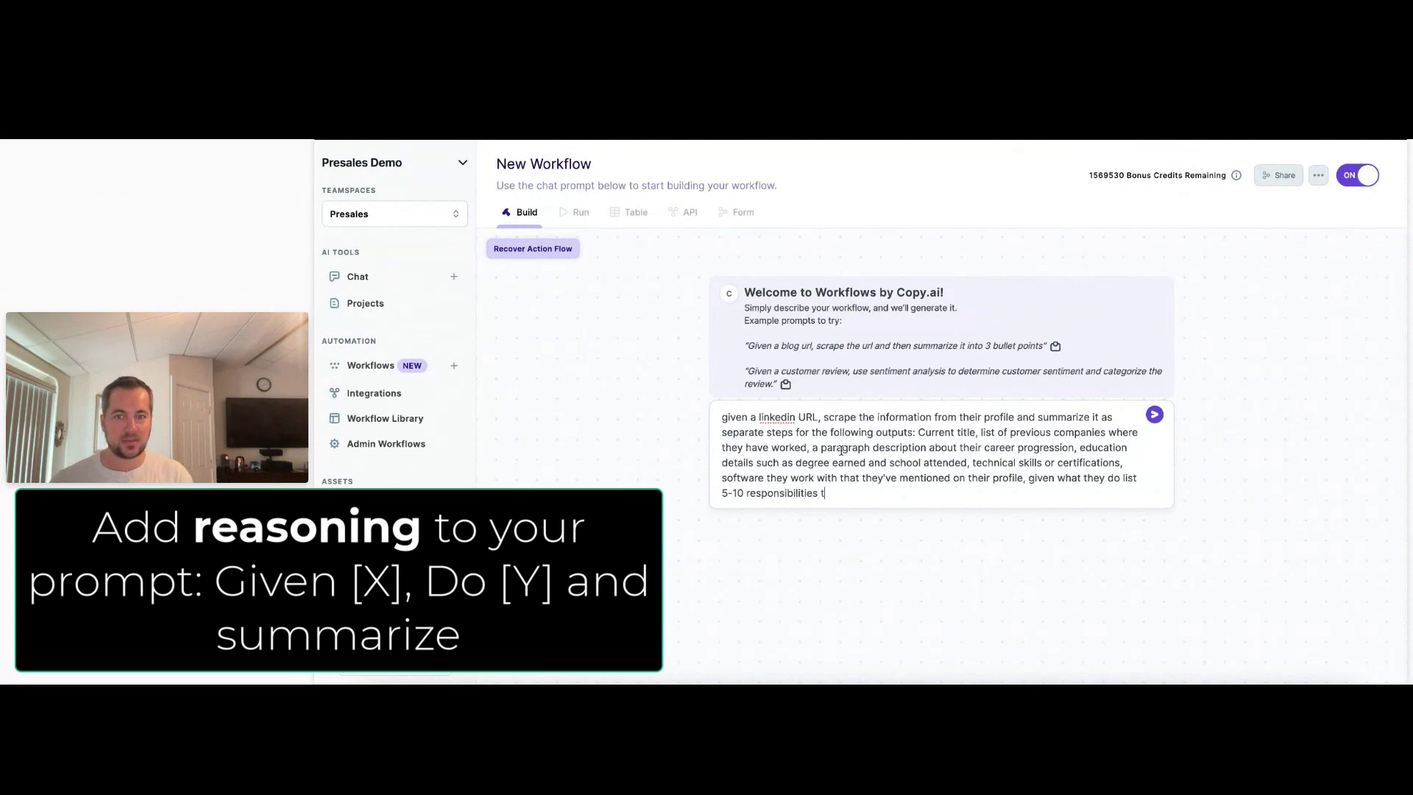
type("hat they ")
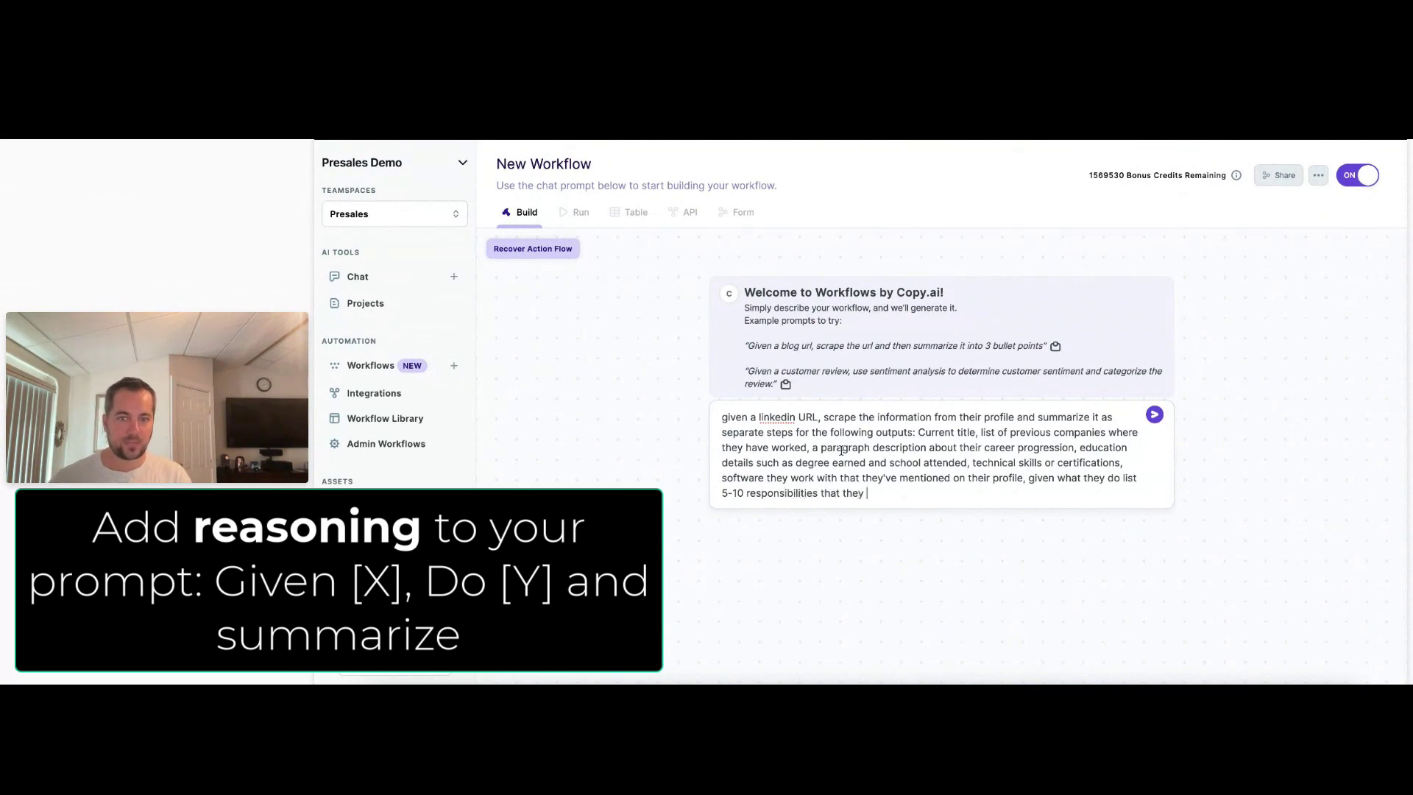
type("have in their day")
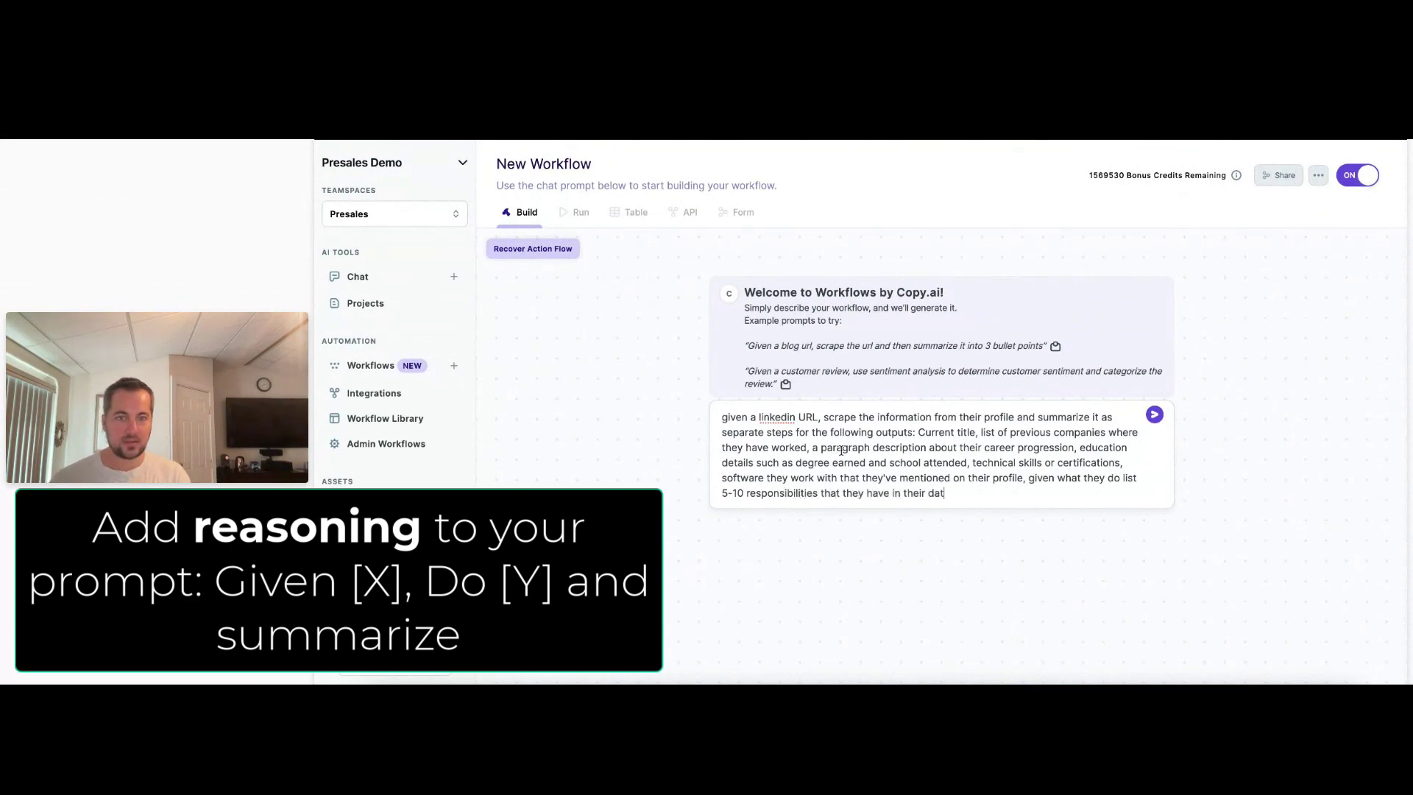
type("-to-day job")
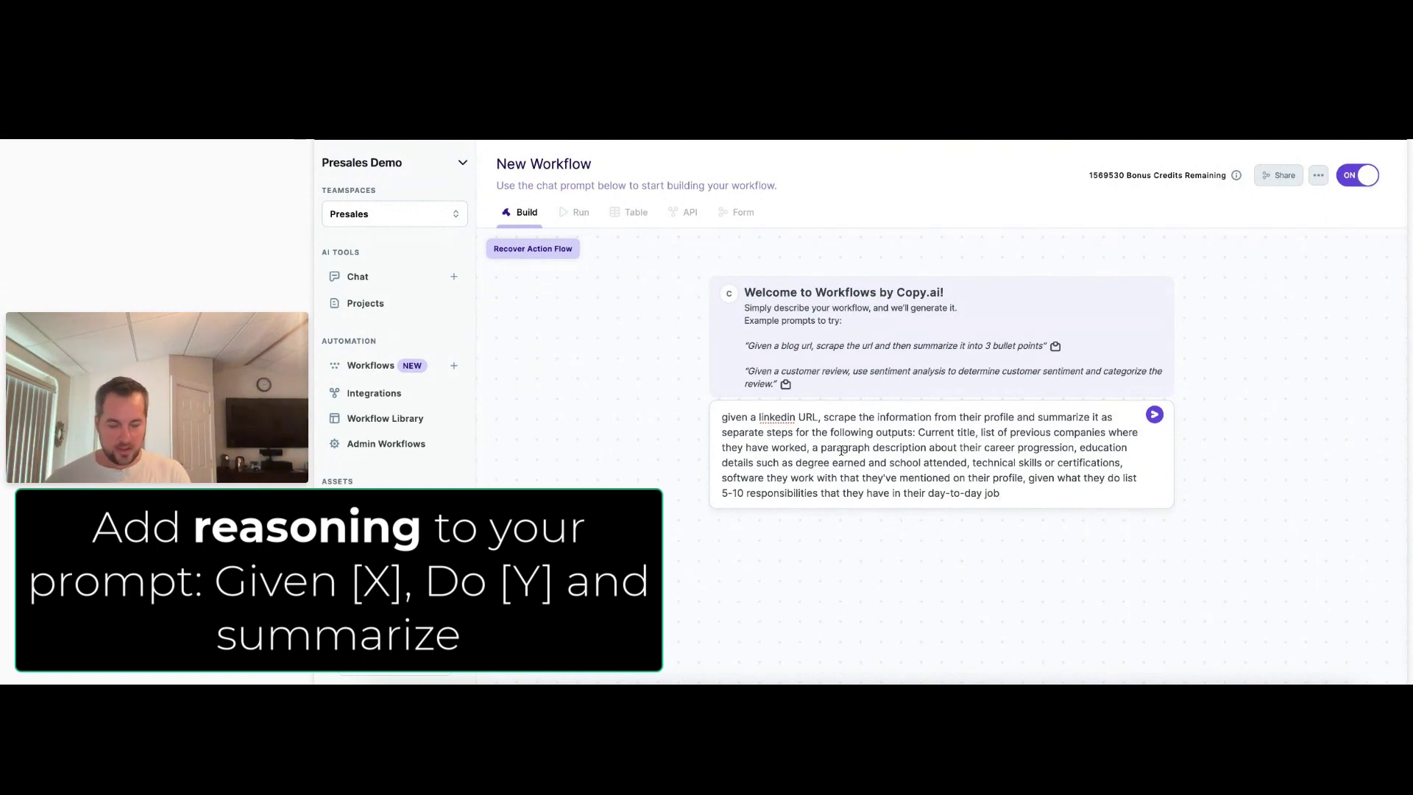
type(", summ")
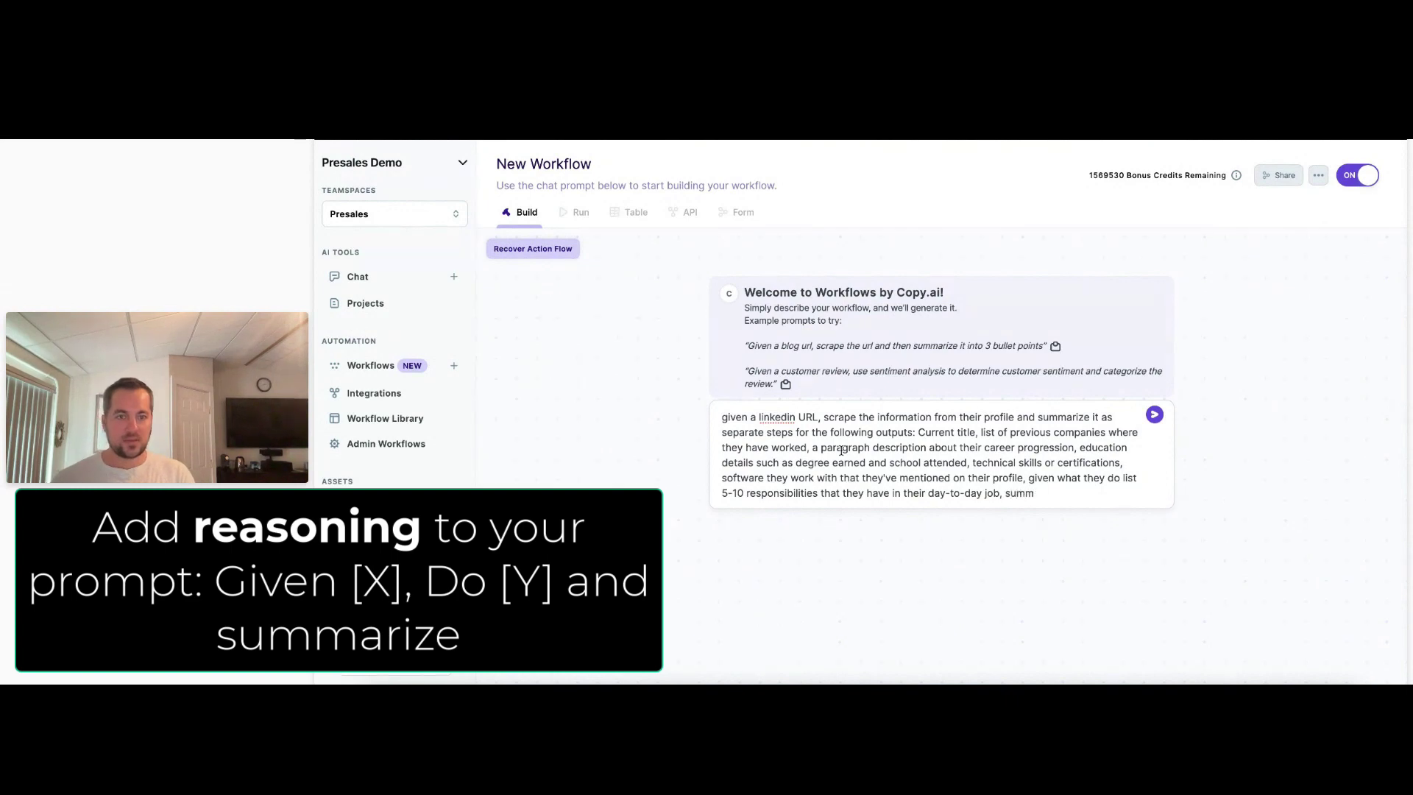
type("arize any recent posts")
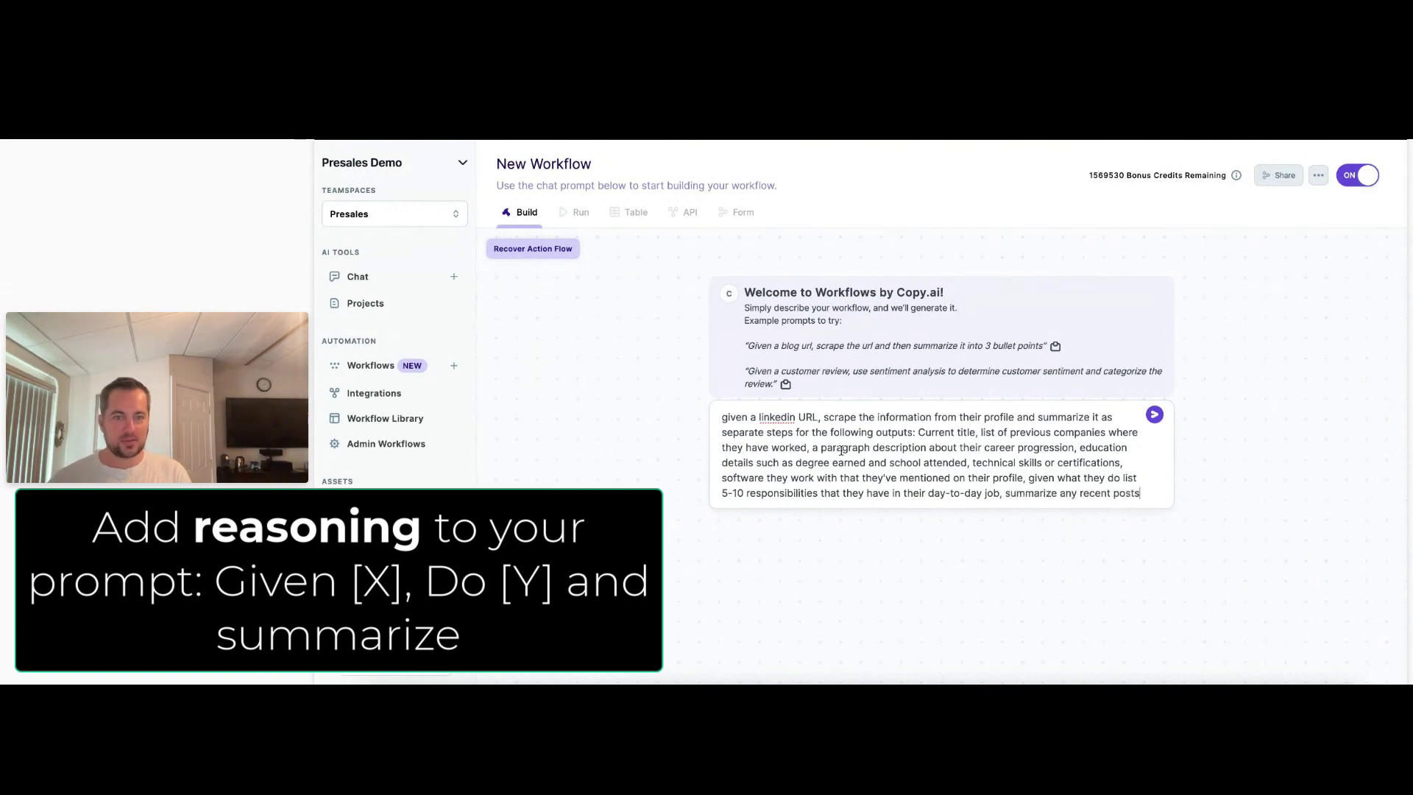
type(" they've made and")
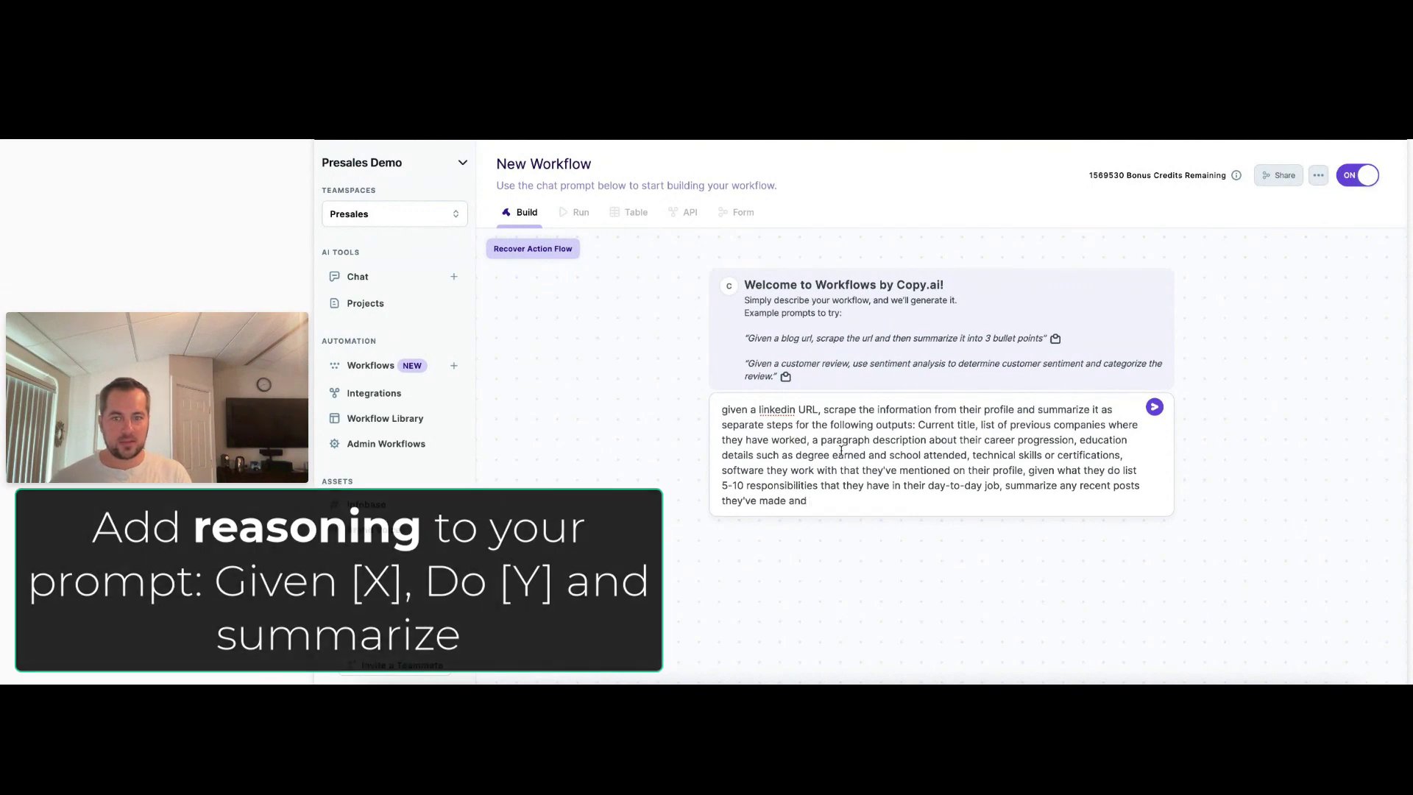
type(" what they ty8i")
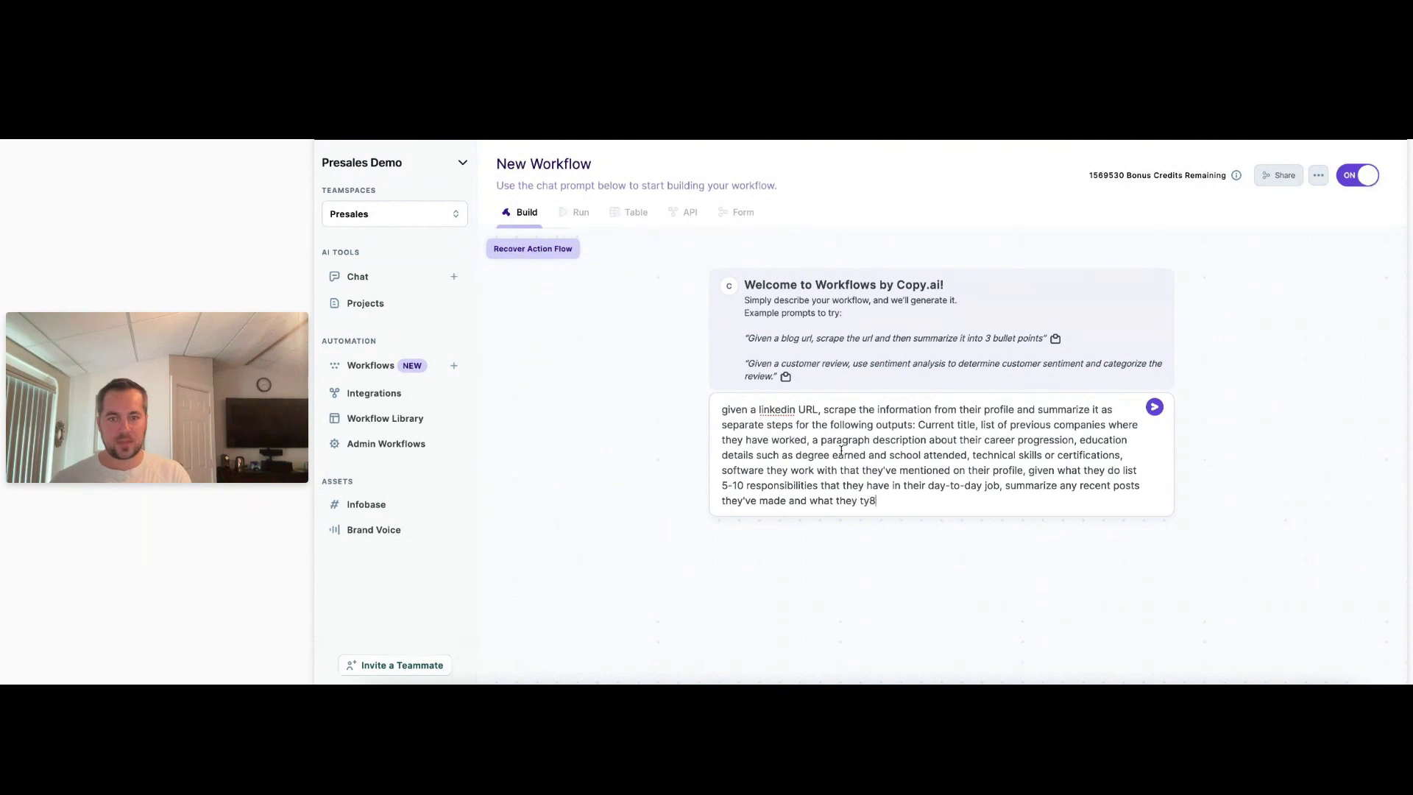
key("BackSpace")
type("pically talk a")
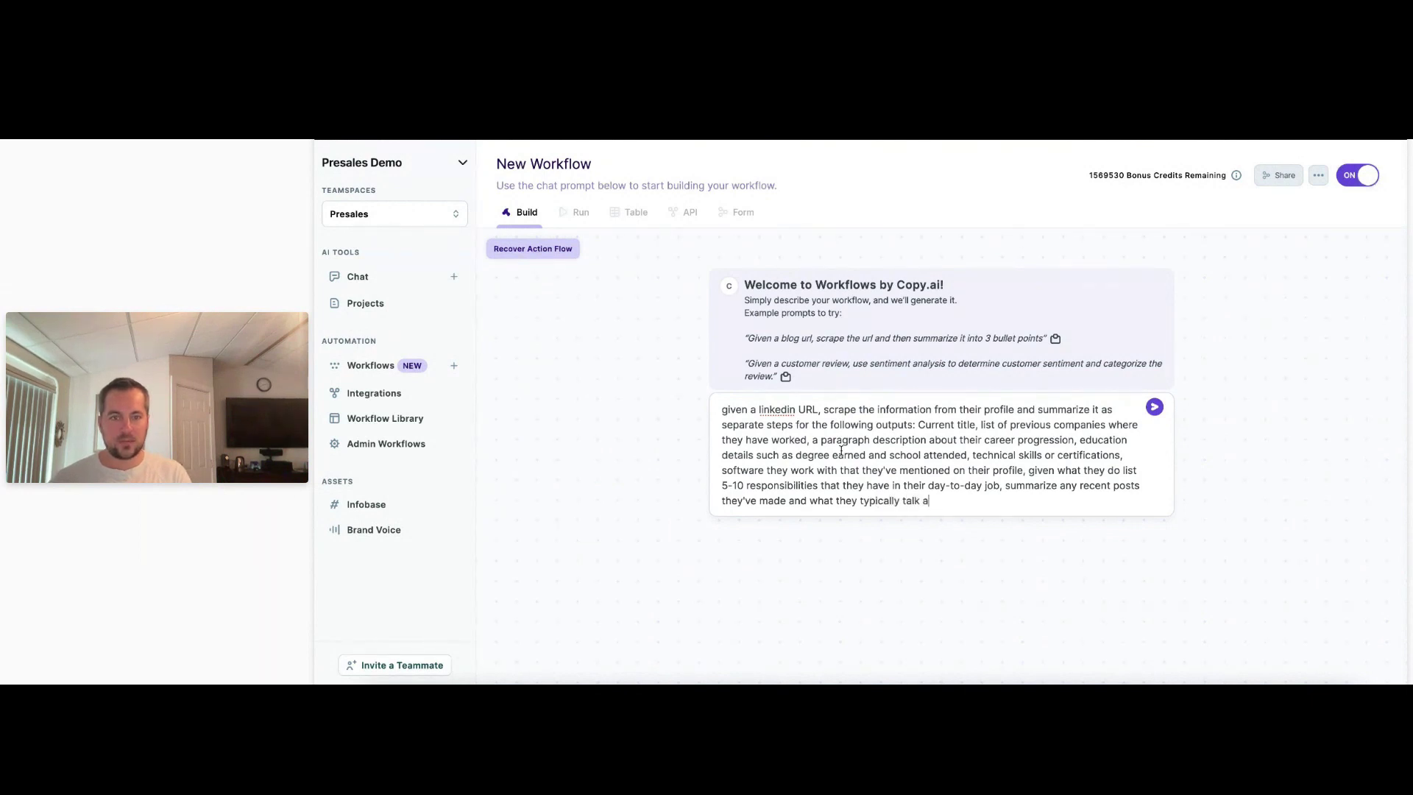
type("bout")
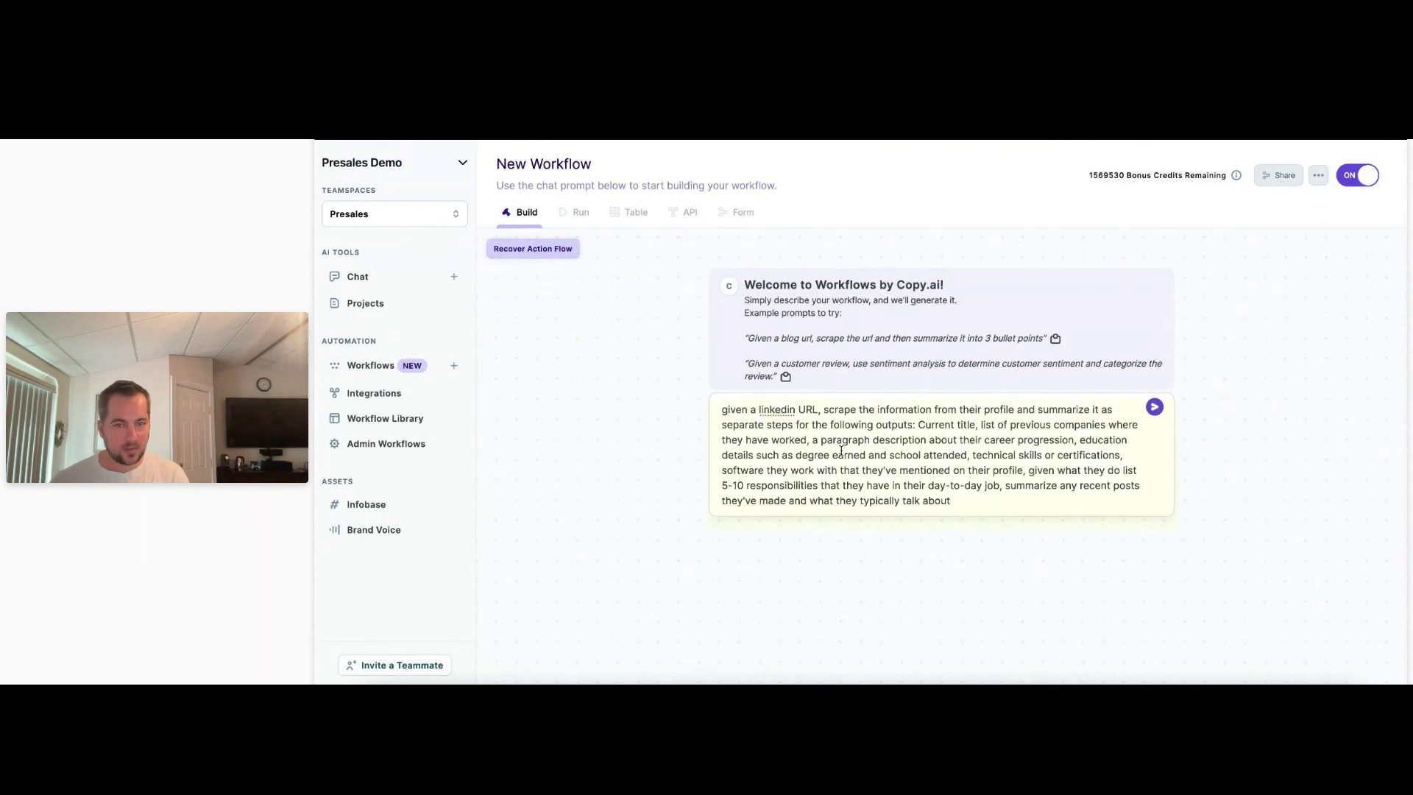
Add a request for personal interests mentioned outside work, correcting 'menitoned' to 'mentioned'.
type(", ")
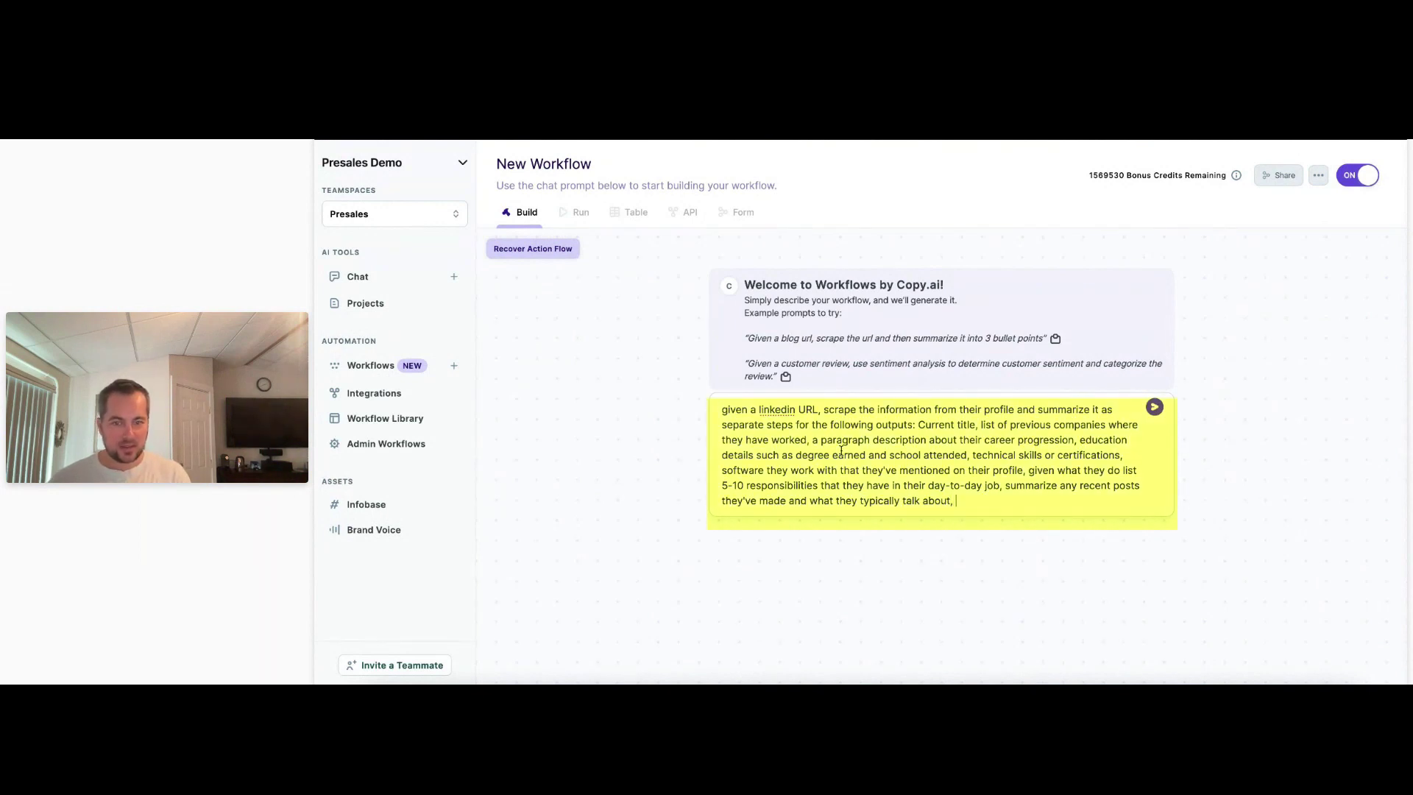
type("summarize anything")
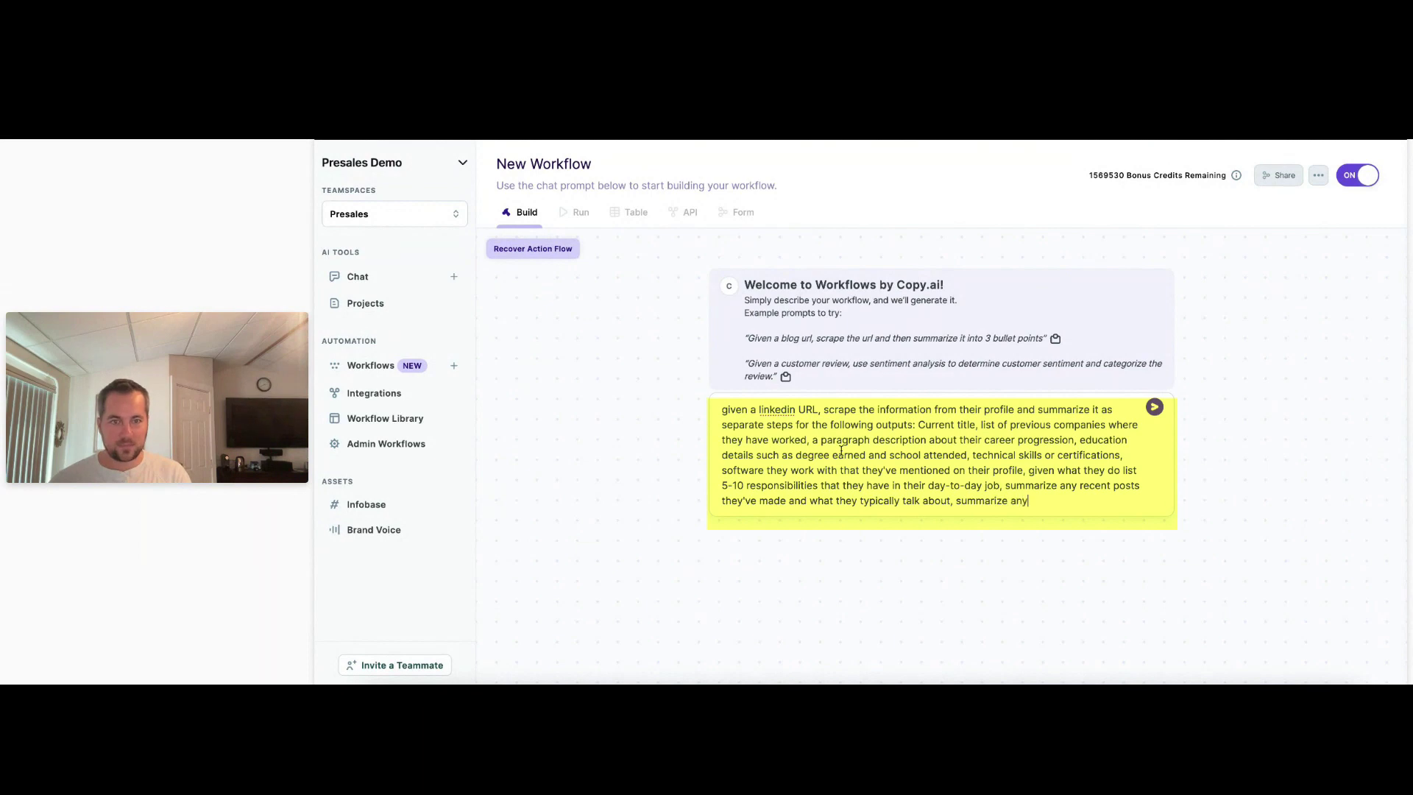
key("BackSpace")
key("BackSpace")
key("BackSpace")
key("BackSpace")
key("BackSpace")
type("pe")
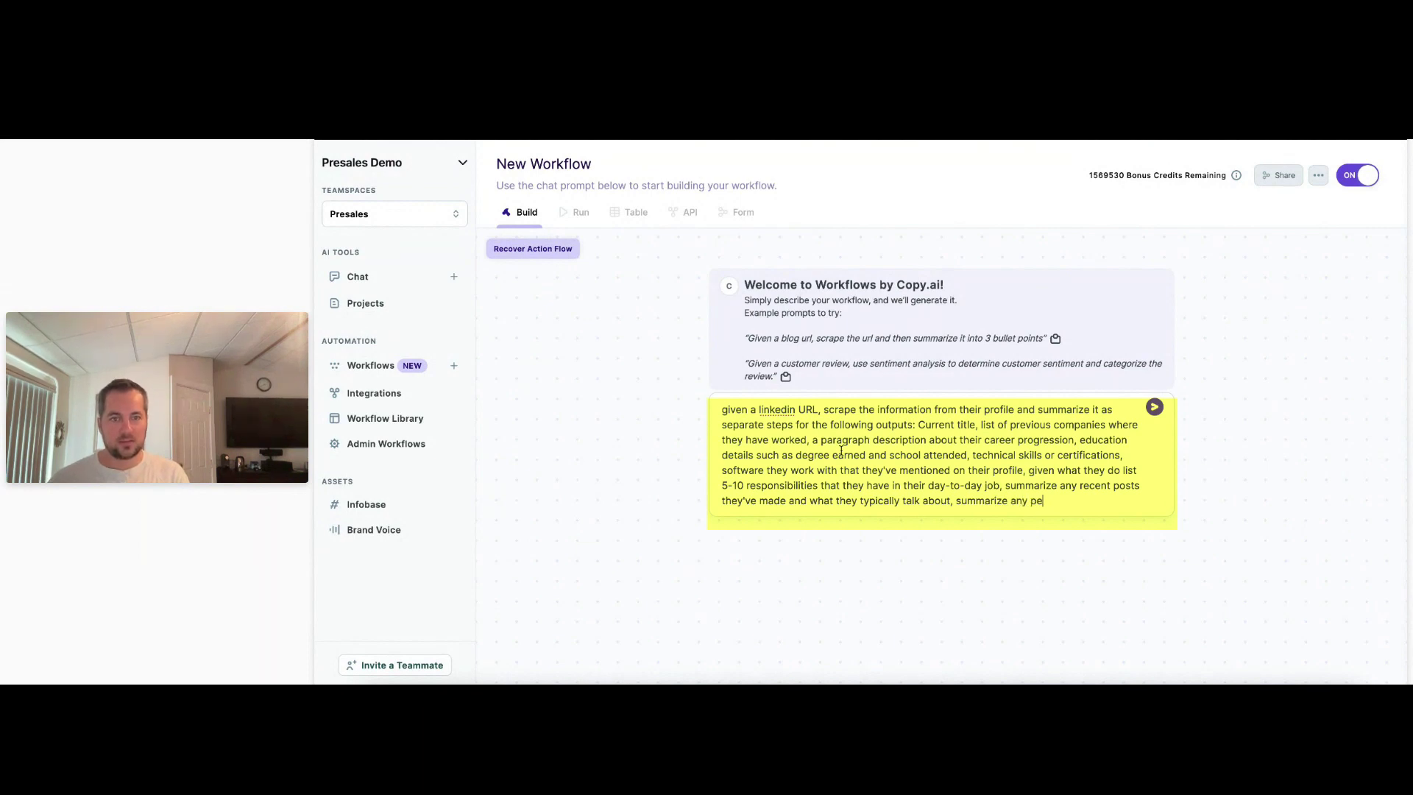
type("rsonal")
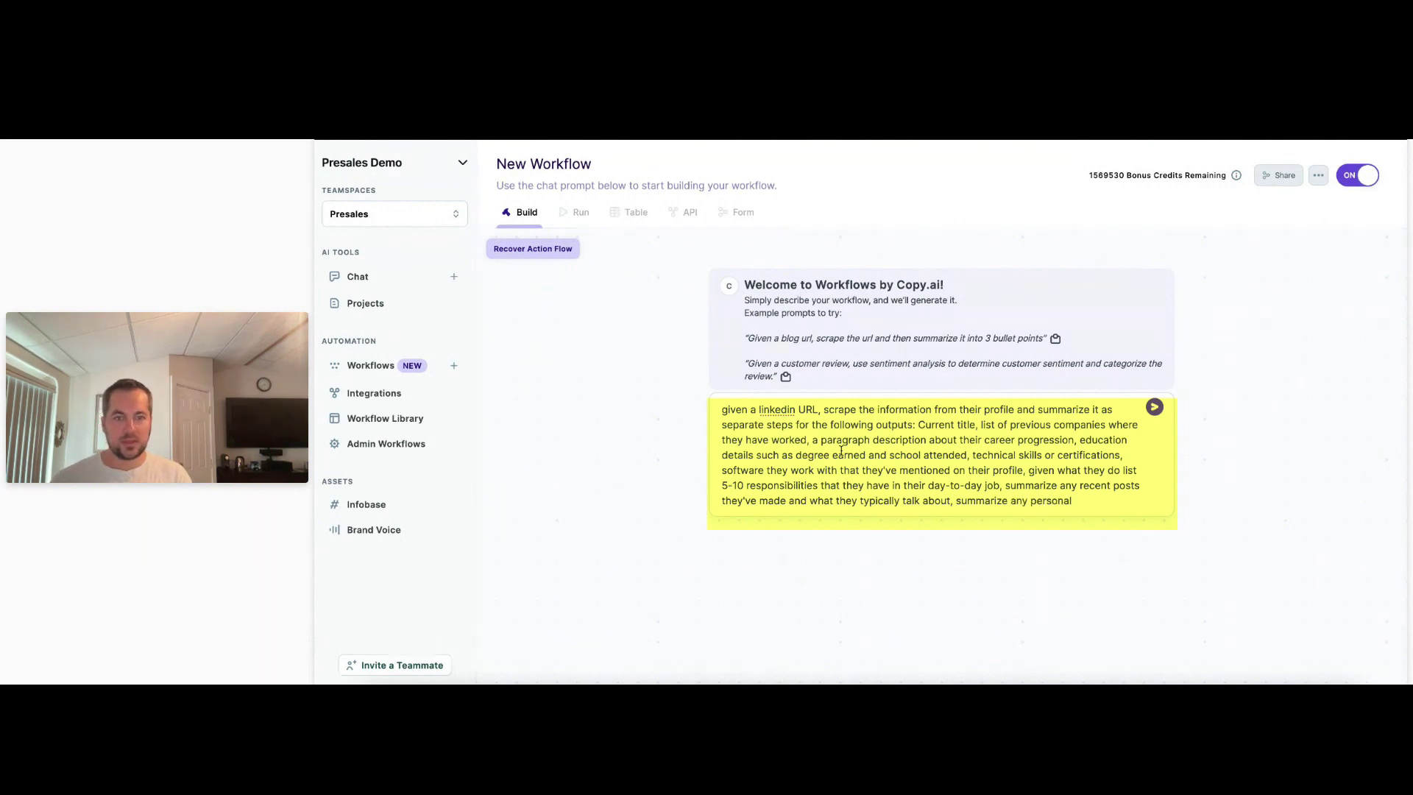
type(" interste")
key("BackSpace")
key("BackSpace")
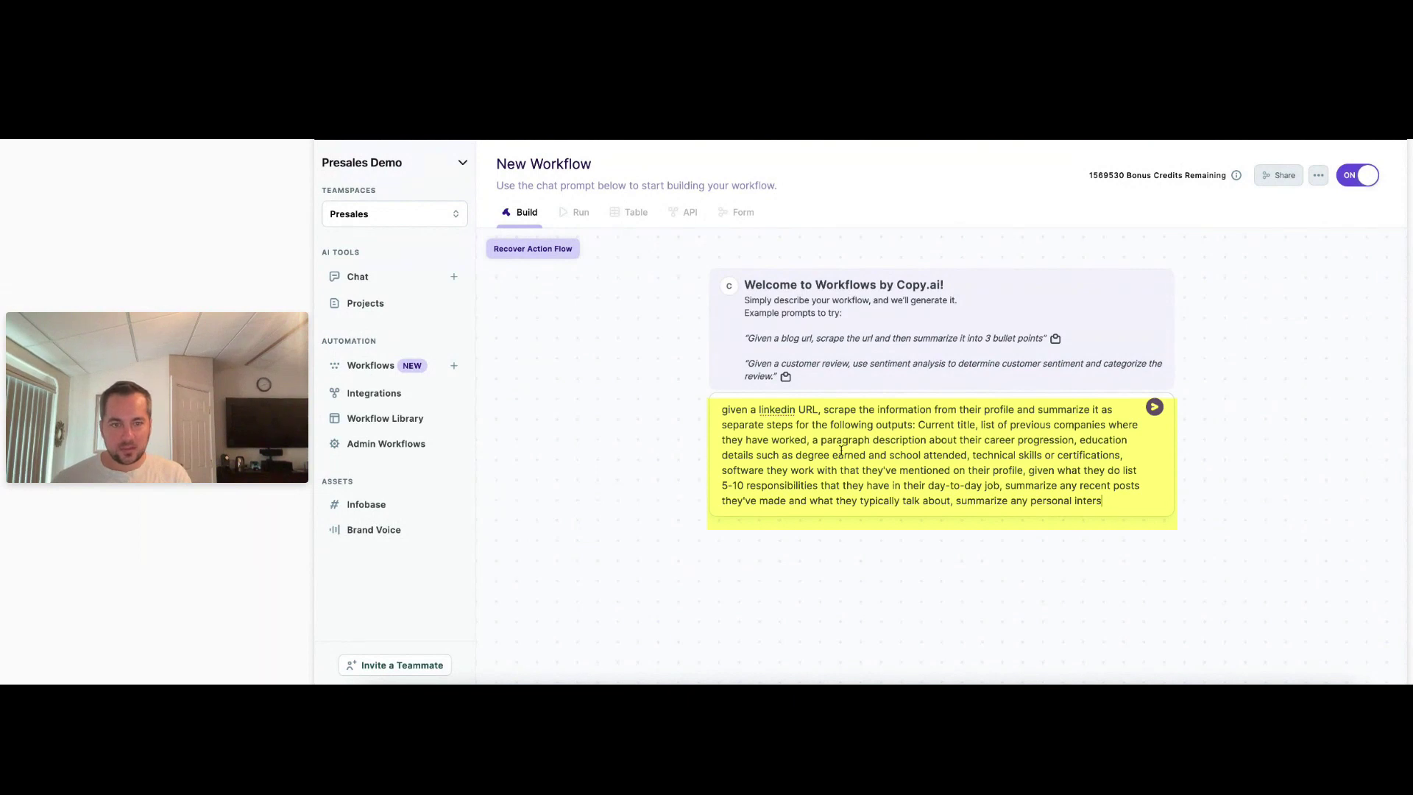
type("ests menitoned ou")
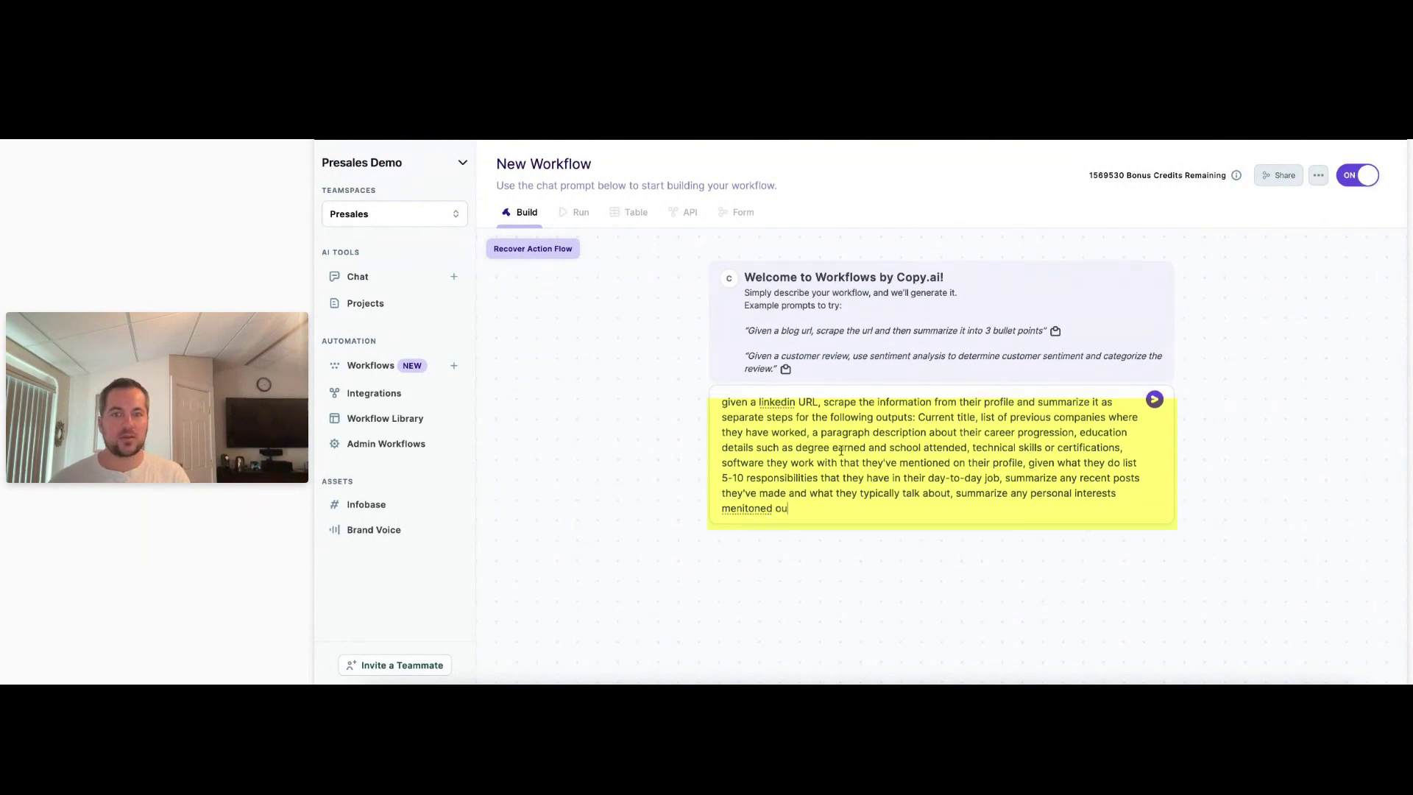
type("tside of their work")
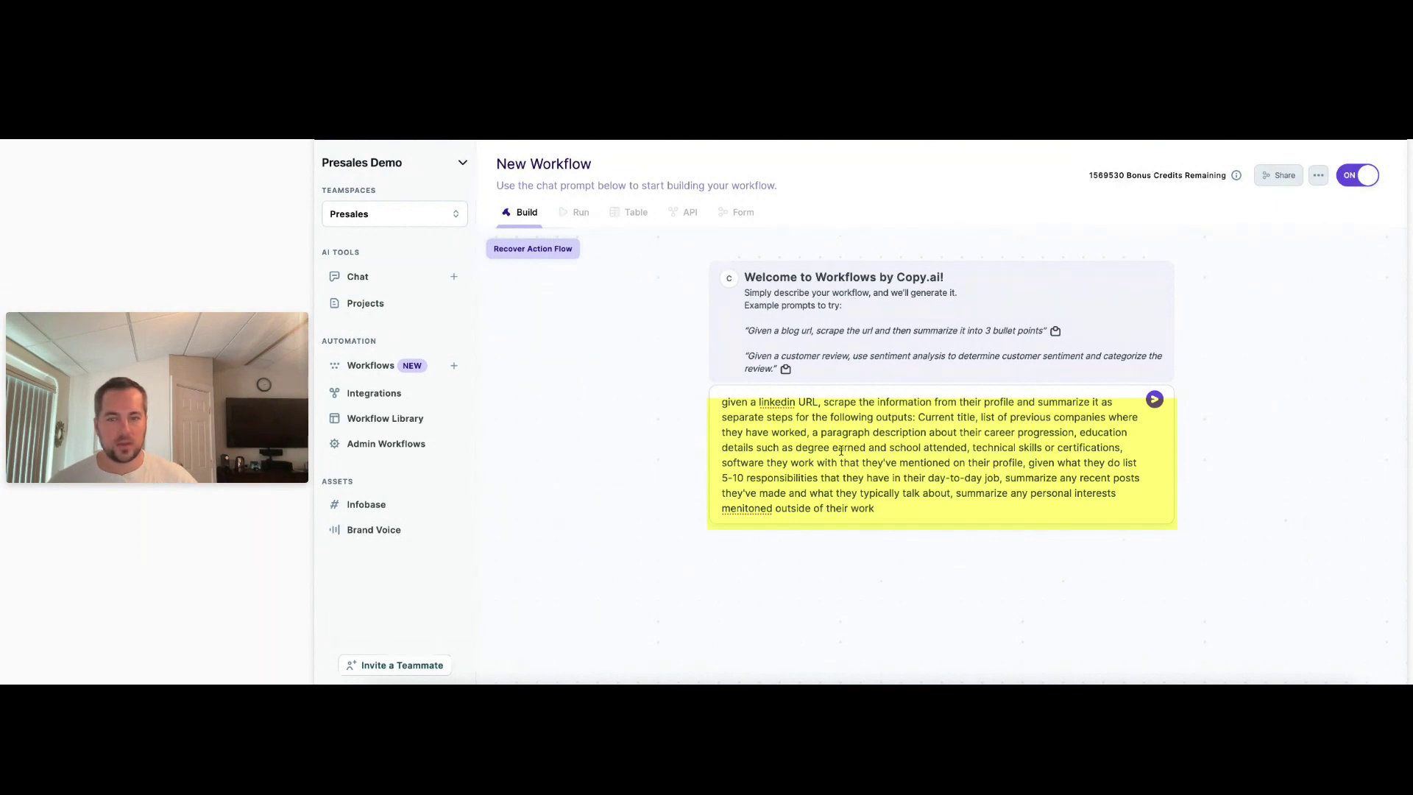
right_click(744, 508)
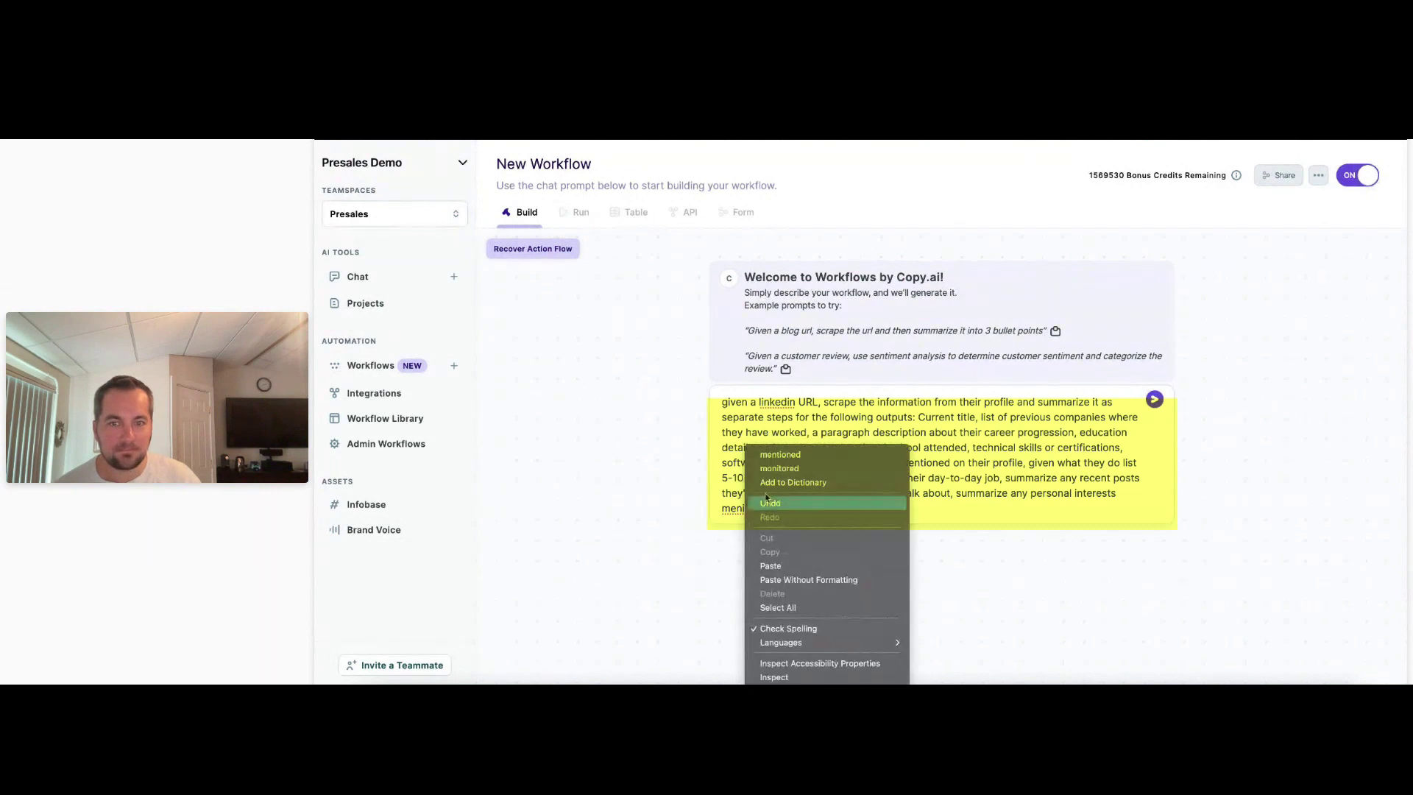
left_click(800, 455)
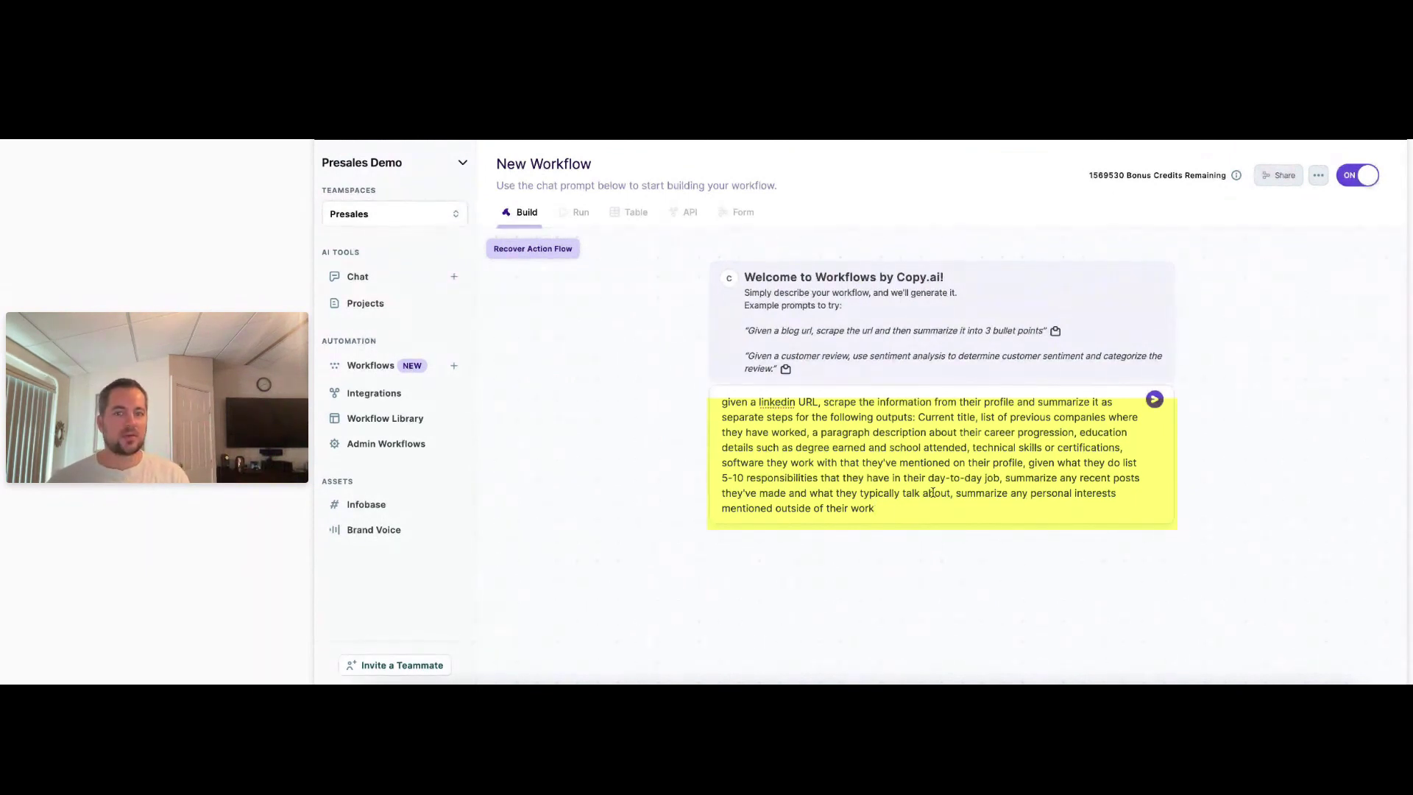
End the prompt asking for 5 hypothesized ways the person could use Copy.ai, and submit it.
type(", and finally ")
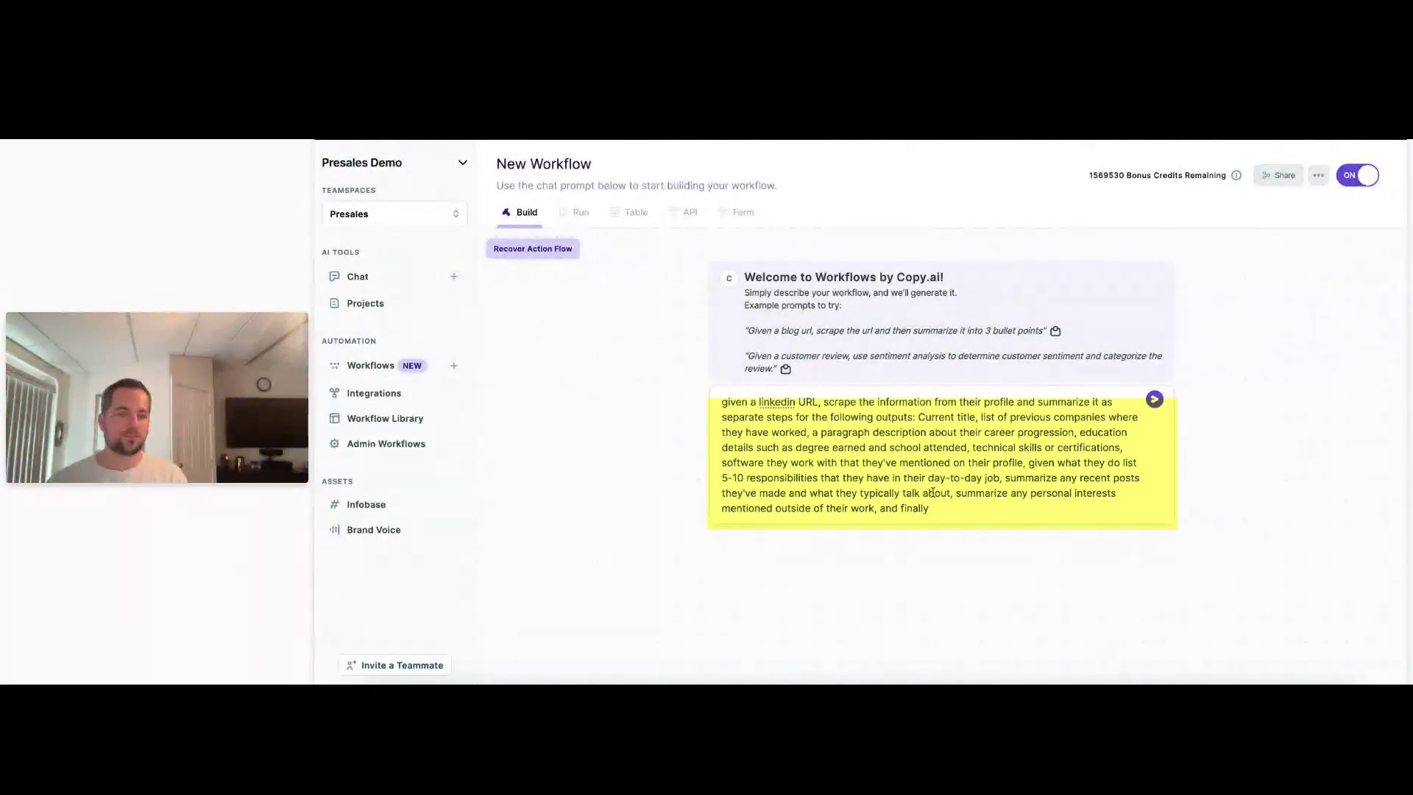
type("hypo")
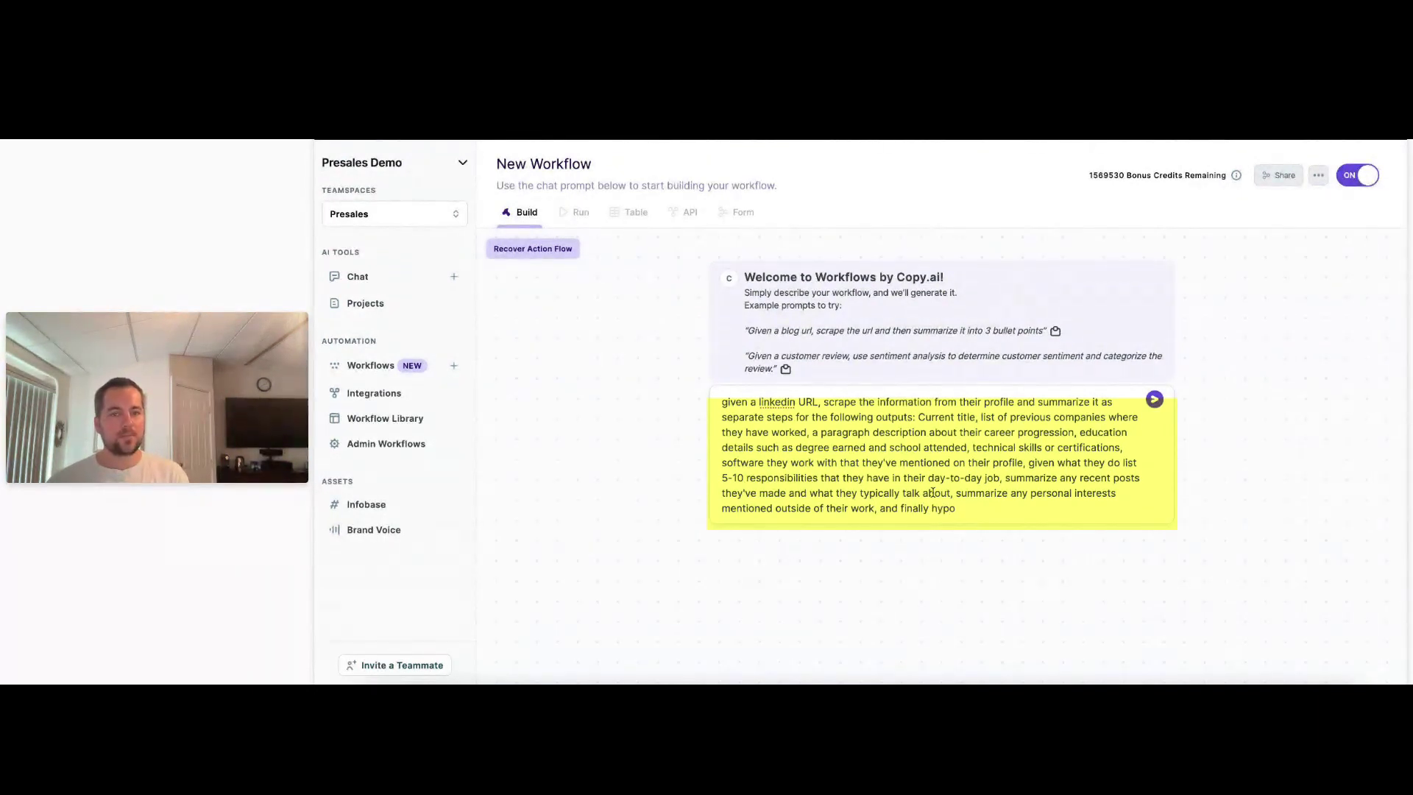
type("thesize 5 ways")
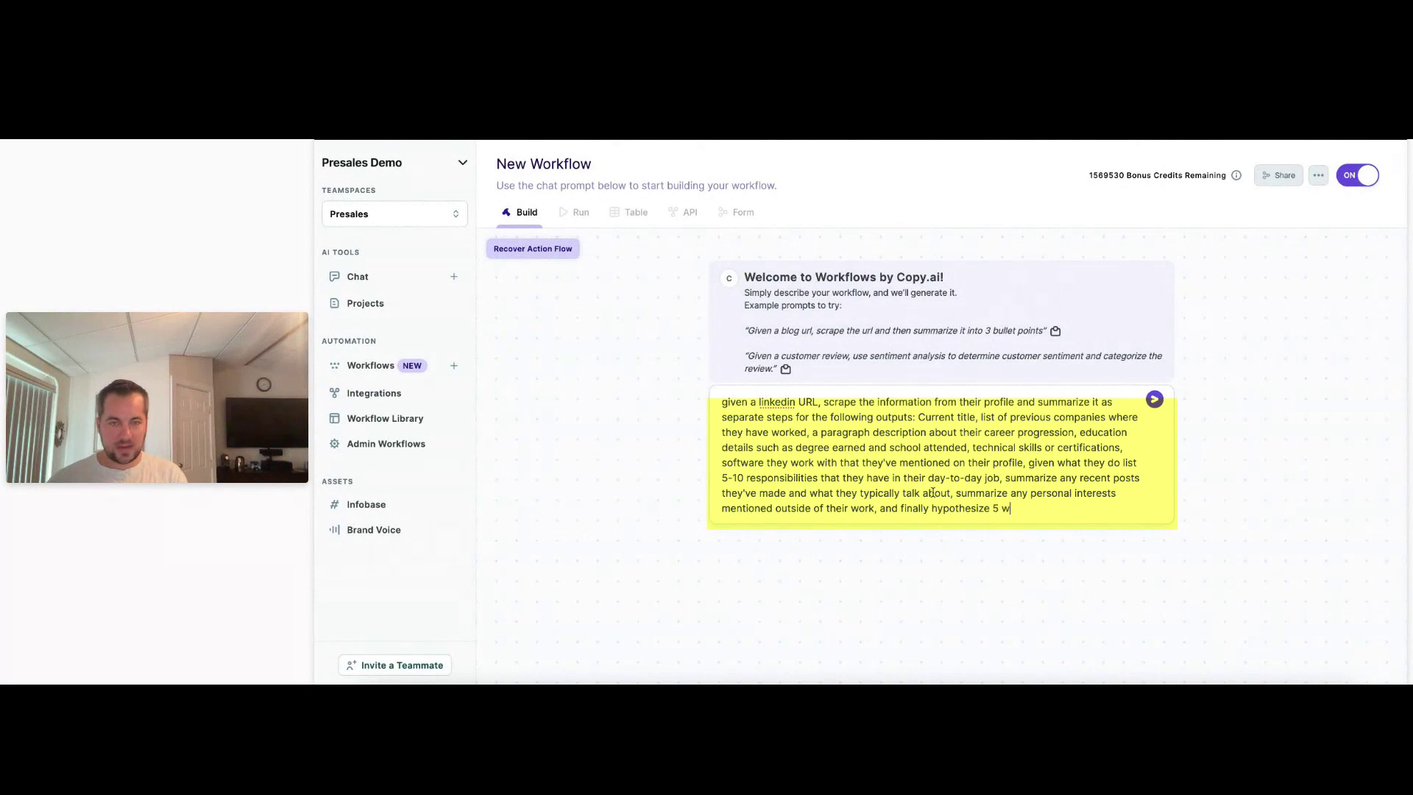
key("BackSpace")
key("BackSpace")
key("BackSpace")
type("ays")
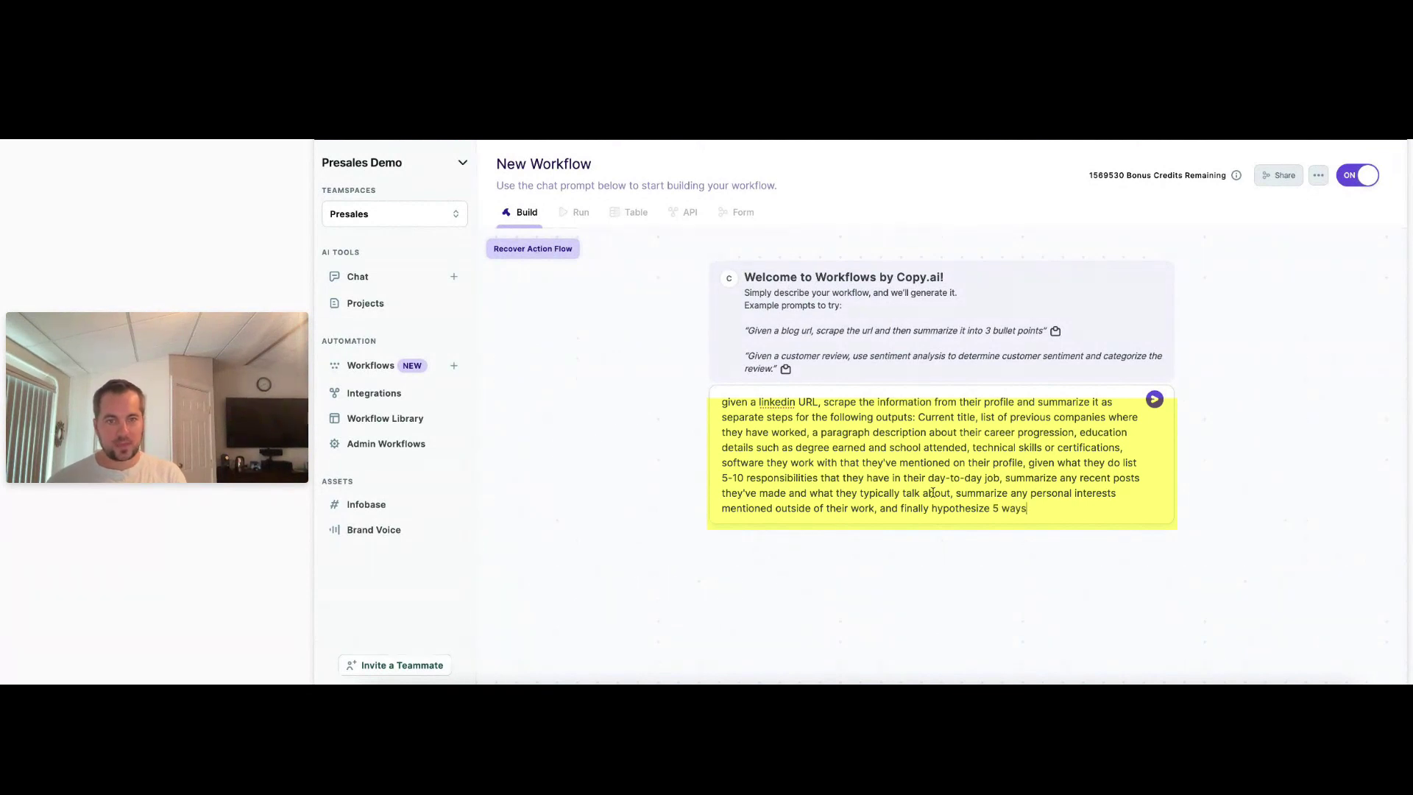
type(" that this person ")
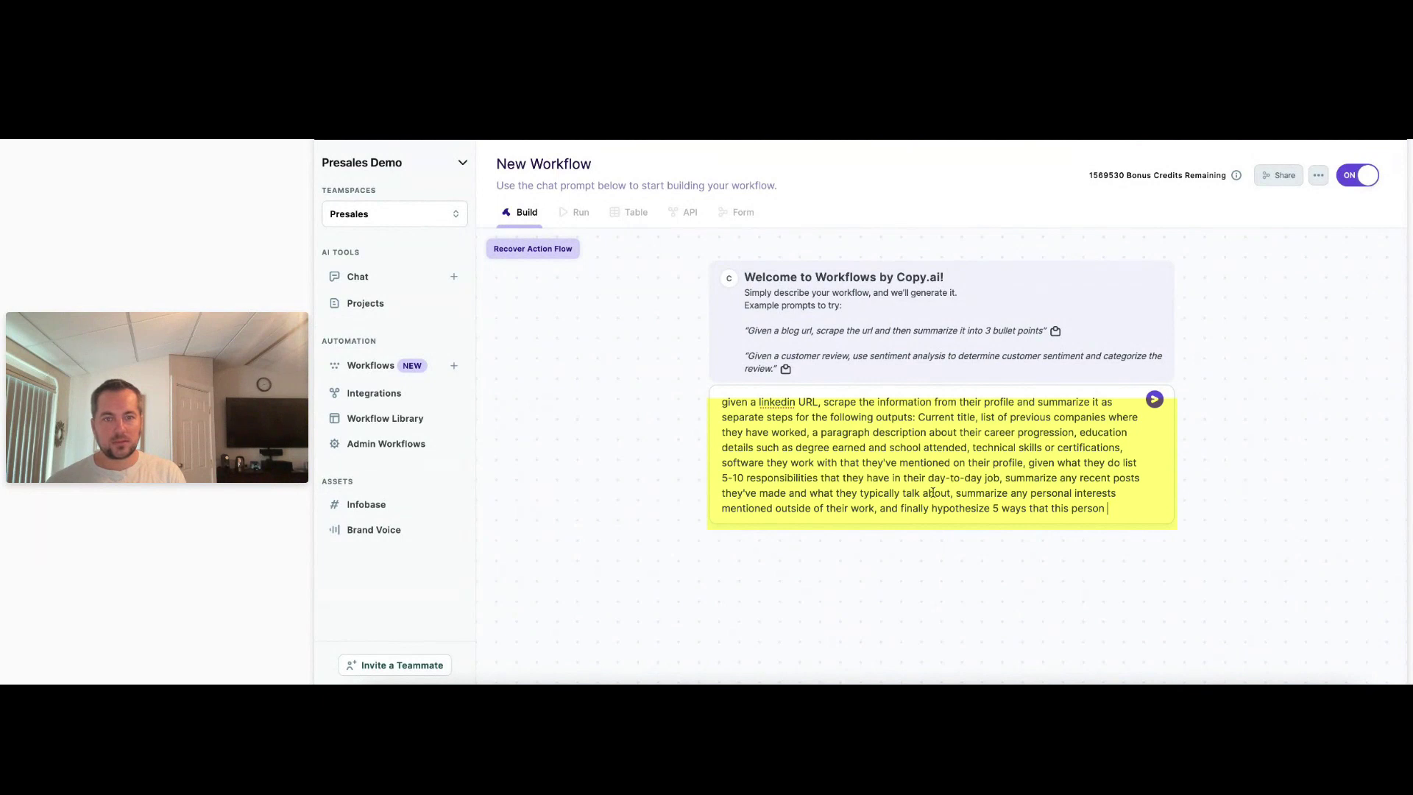
type("could use Copy.ai")
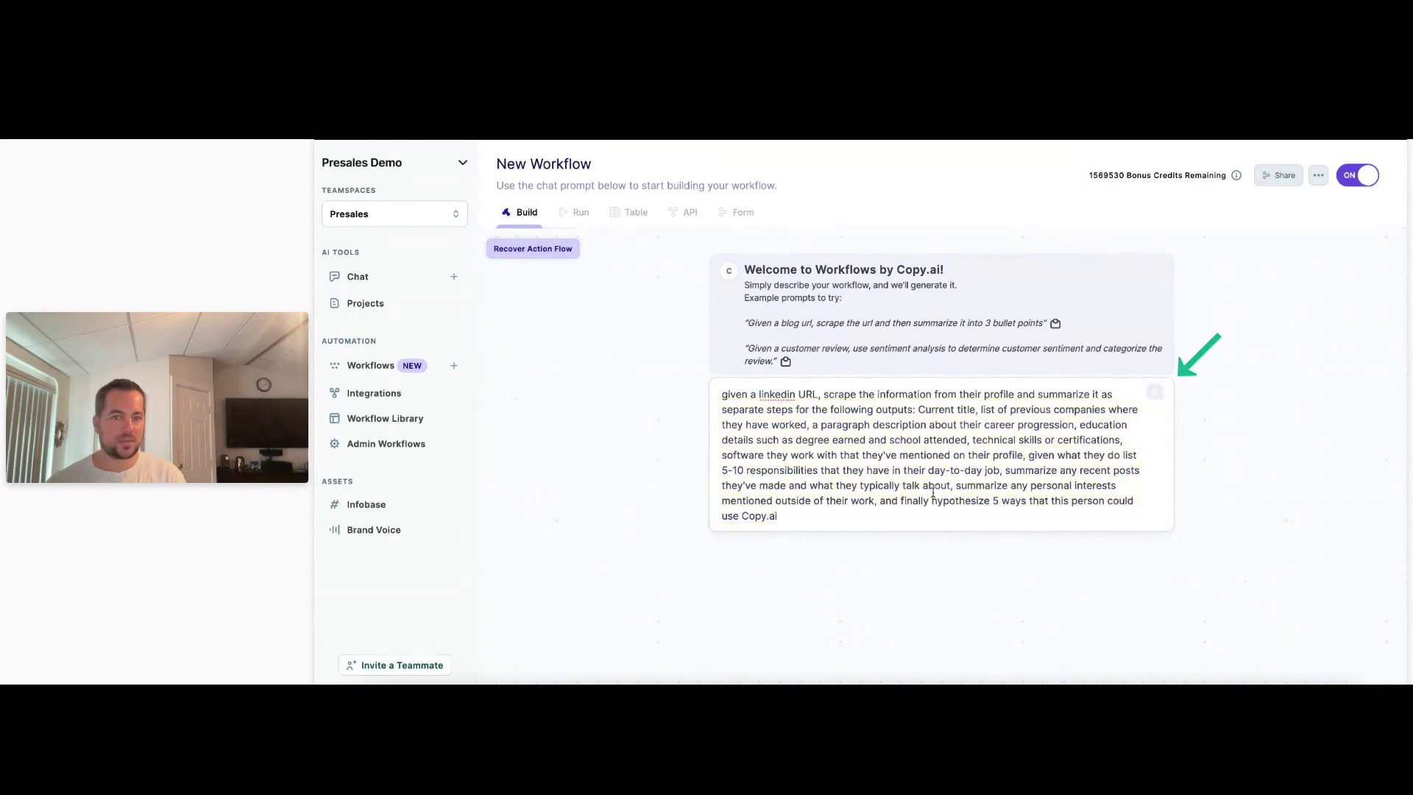
key("Return")
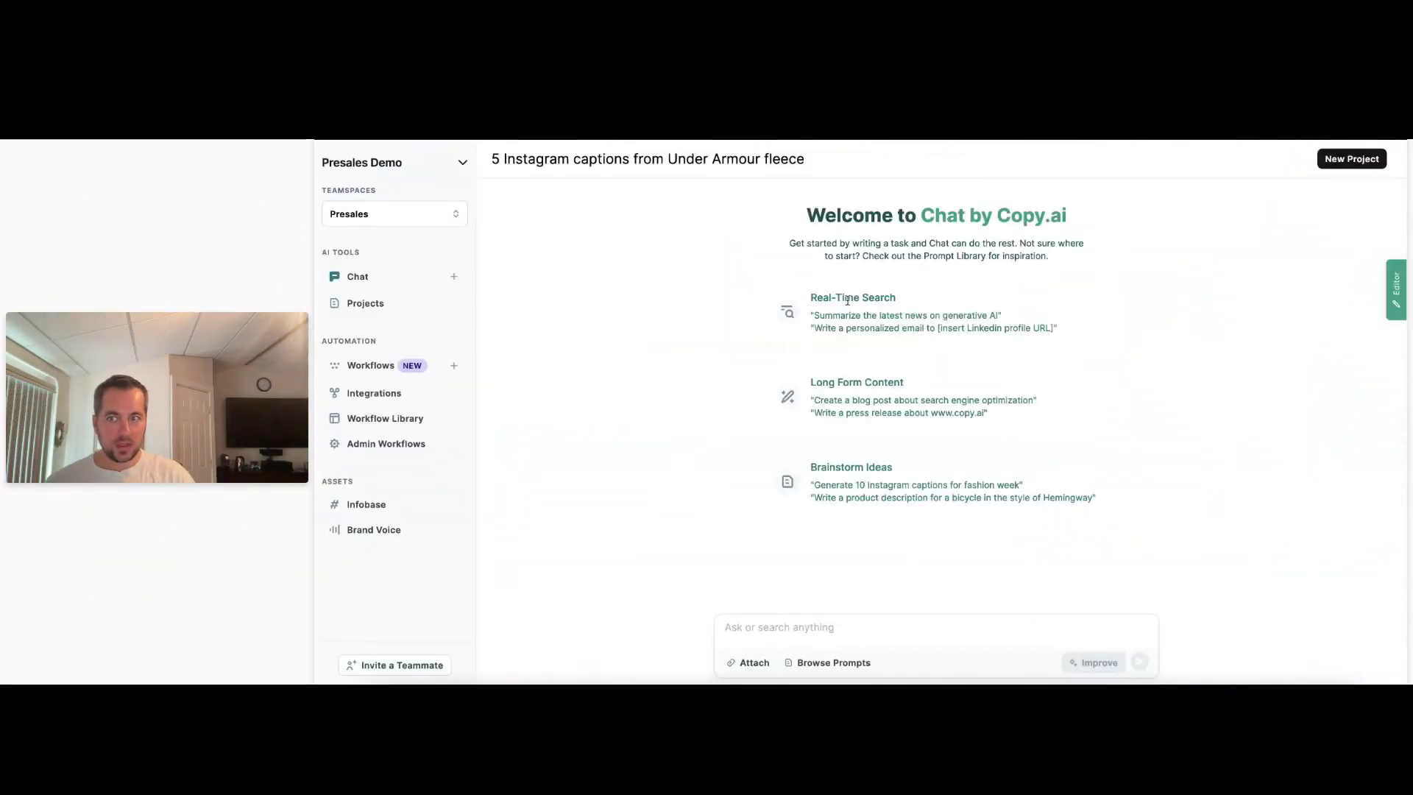
Open a new, empty workflow from the Workflows page and put the cursor in its description box.
scroll(620, 408, "down", 14)
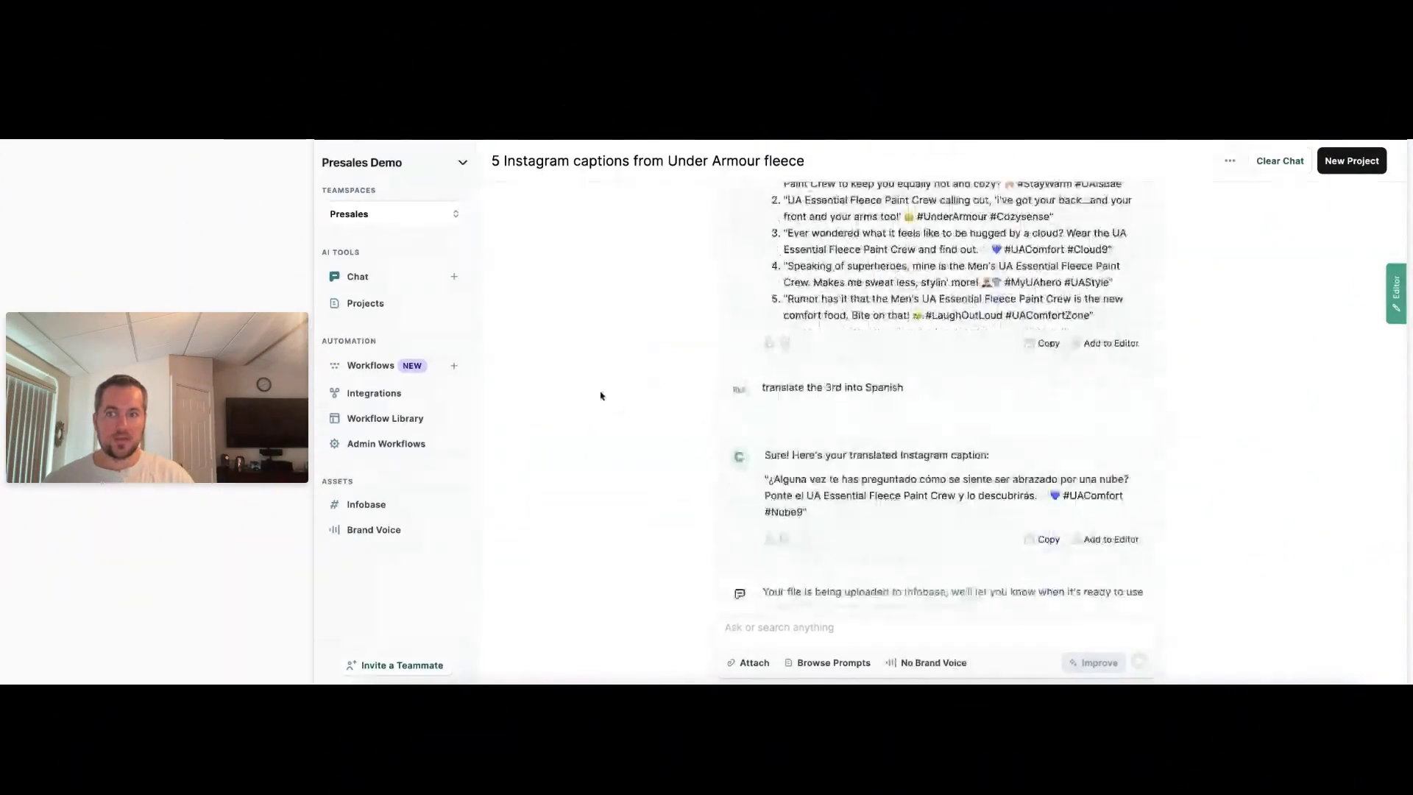
left_click(456, 368)
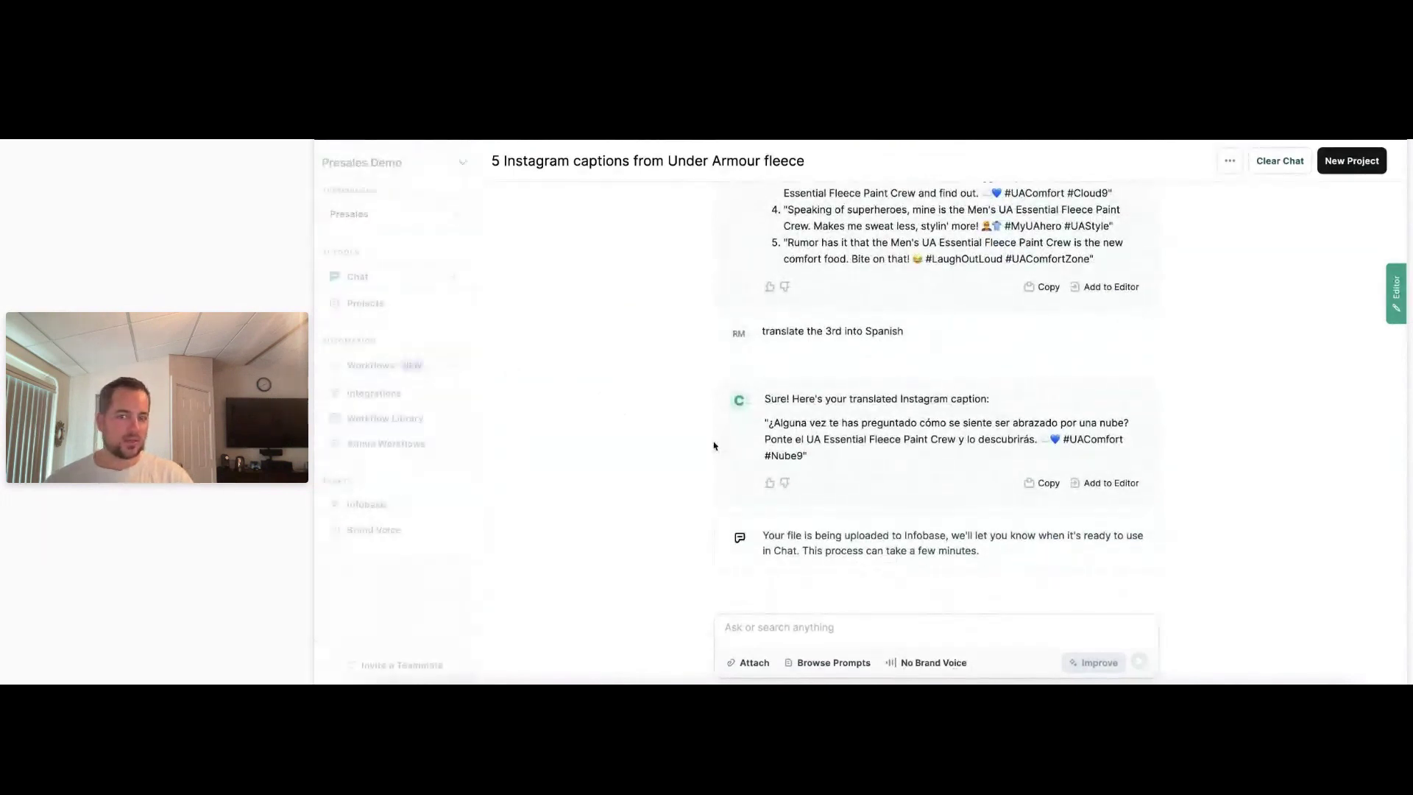
left_click(858, 459)
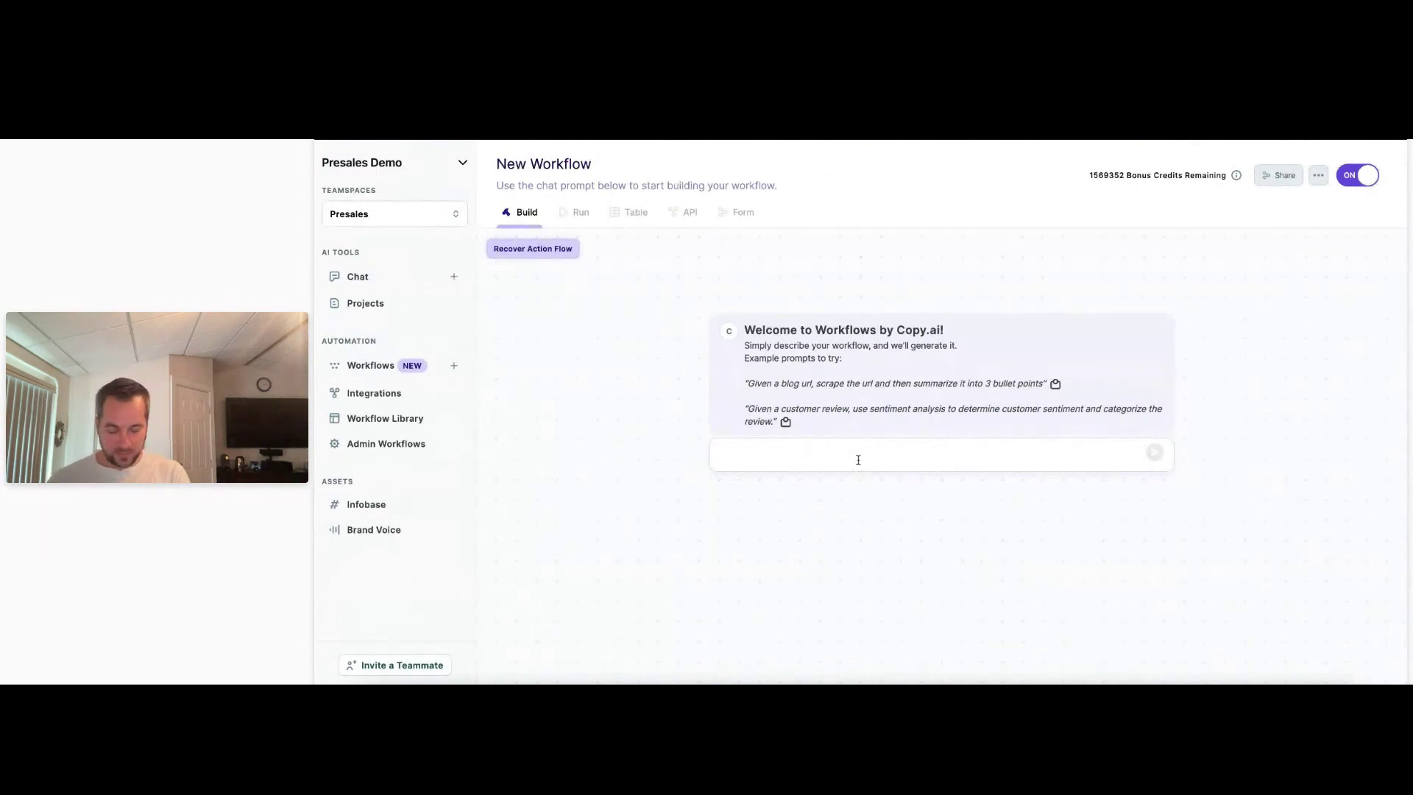
Write the prompt opening: web-search a given company and list competitors, company size, employees and industry, then recent news.
type("giv")
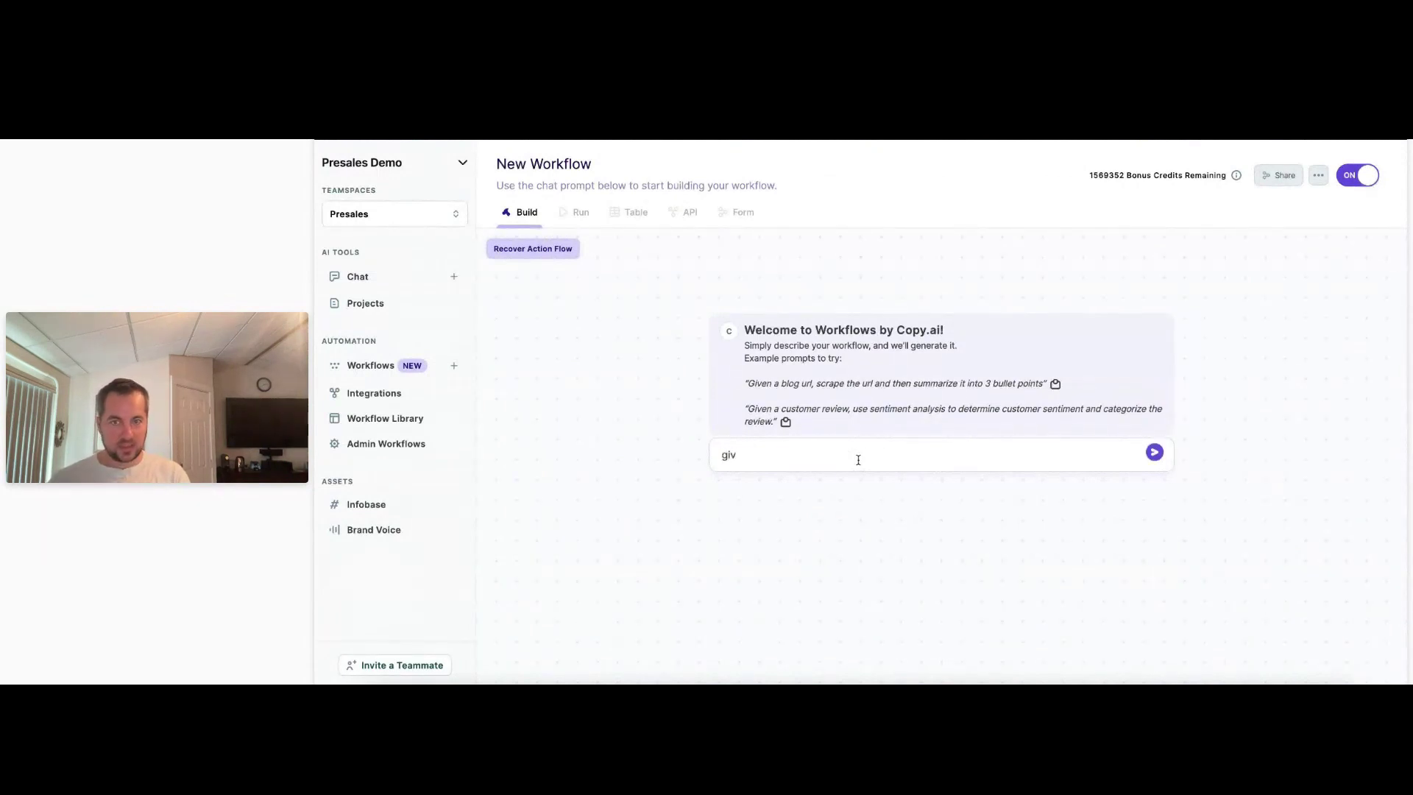
type("en a company name")
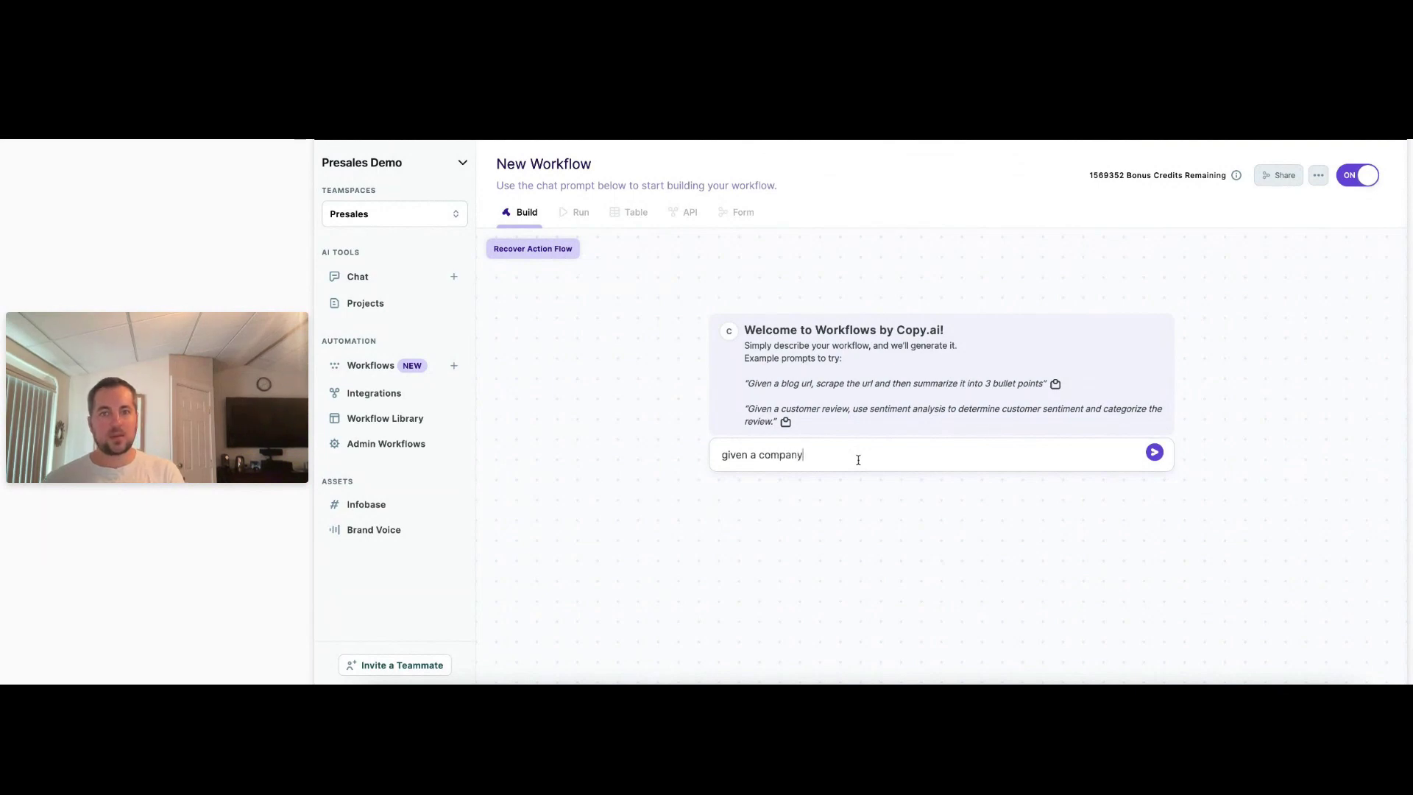
type(", ")
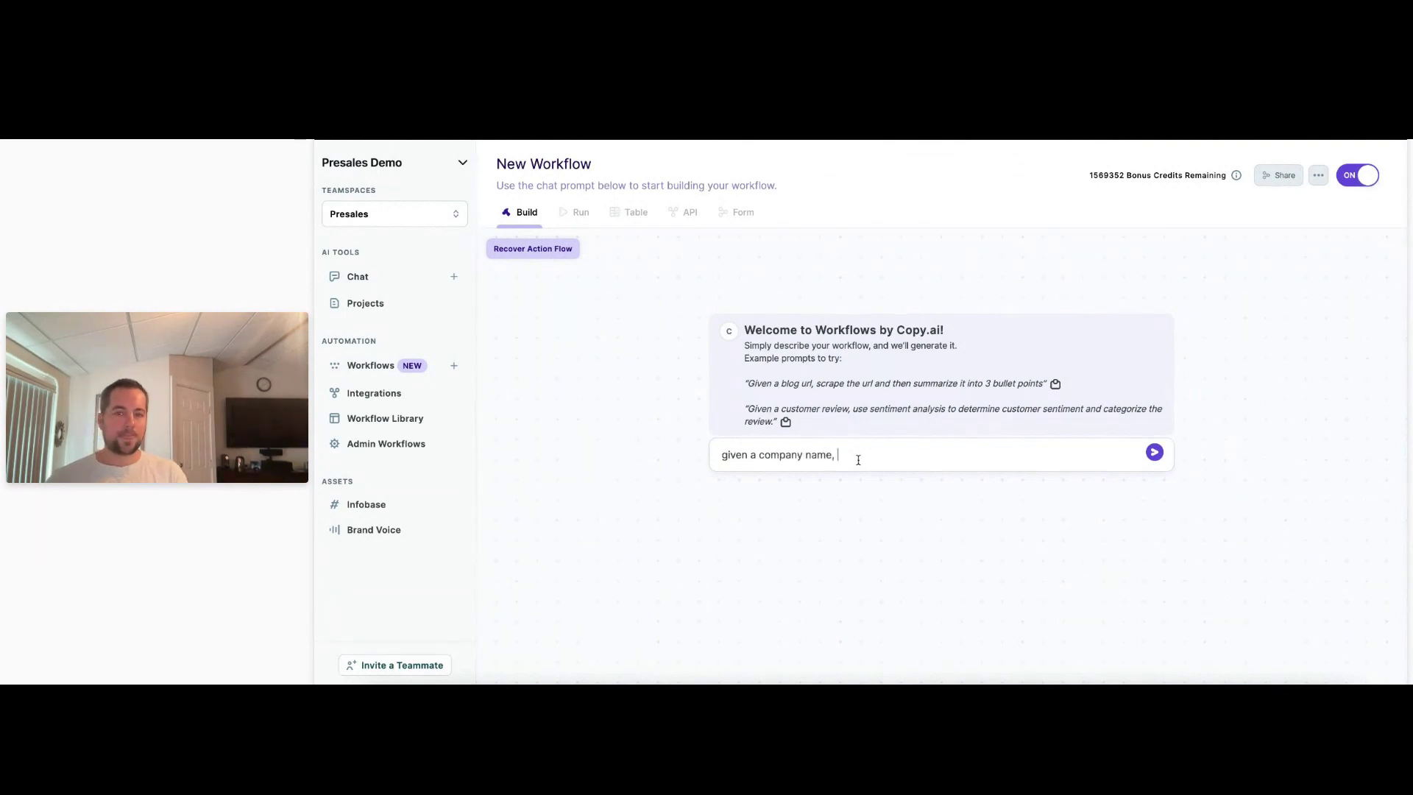
type("search the ")
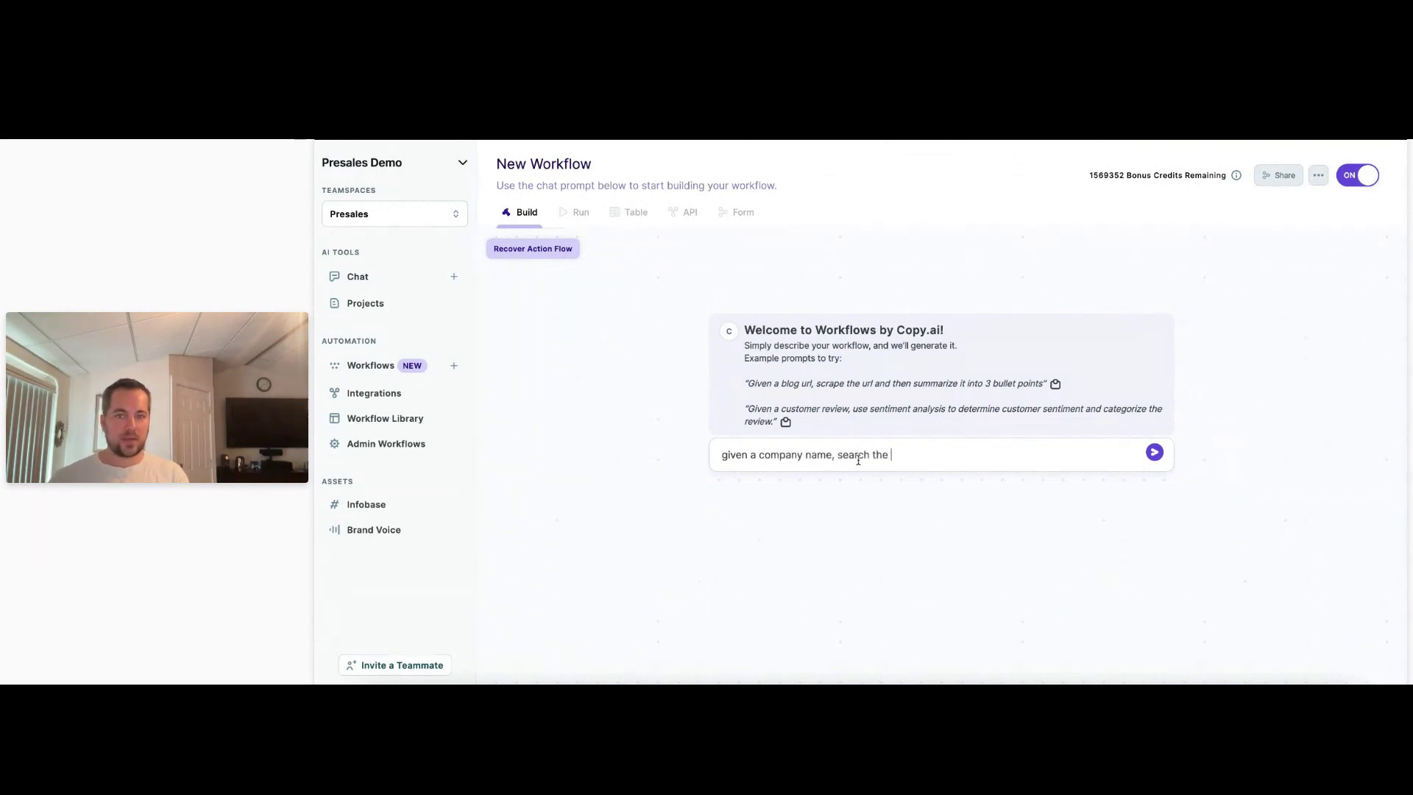
type("web for in")
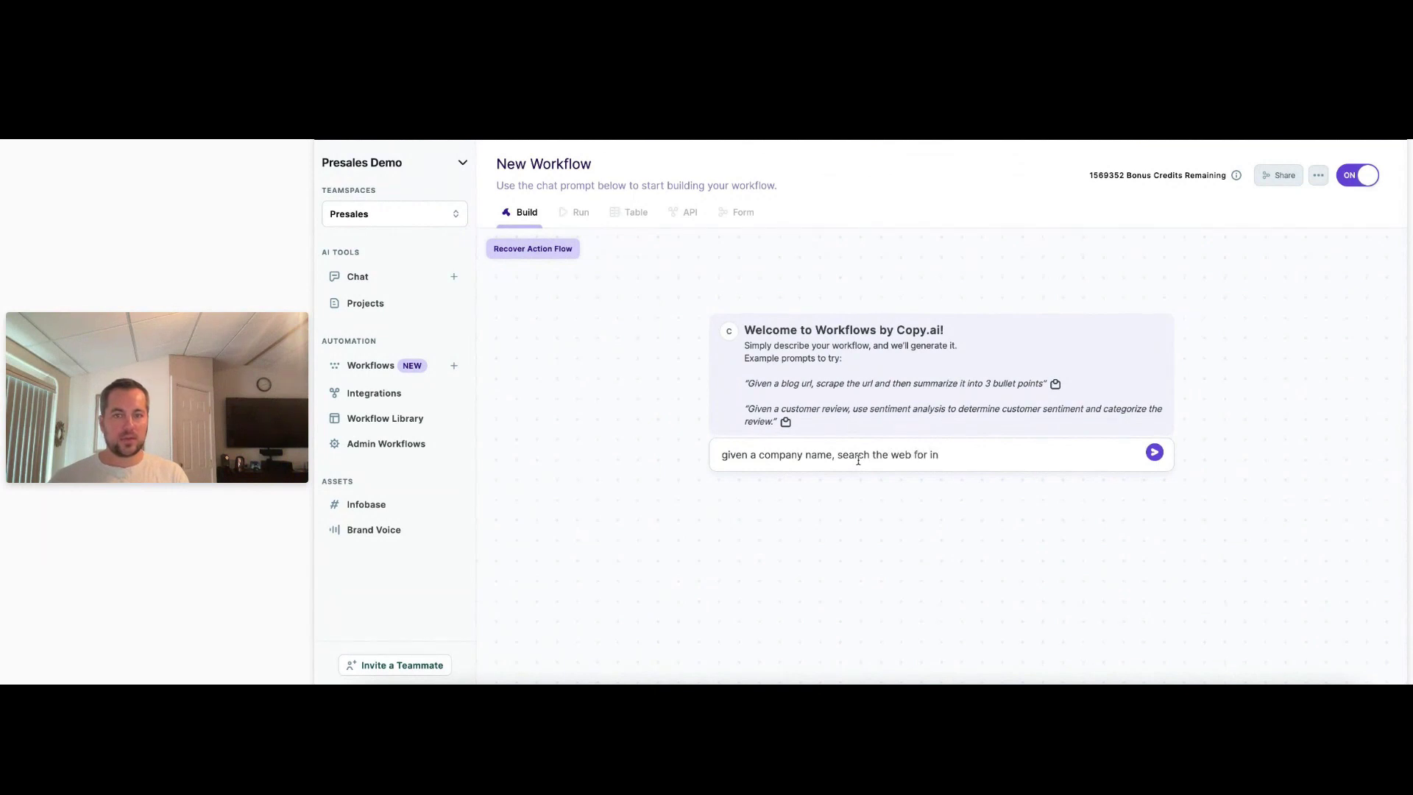
type("formation about that company and")
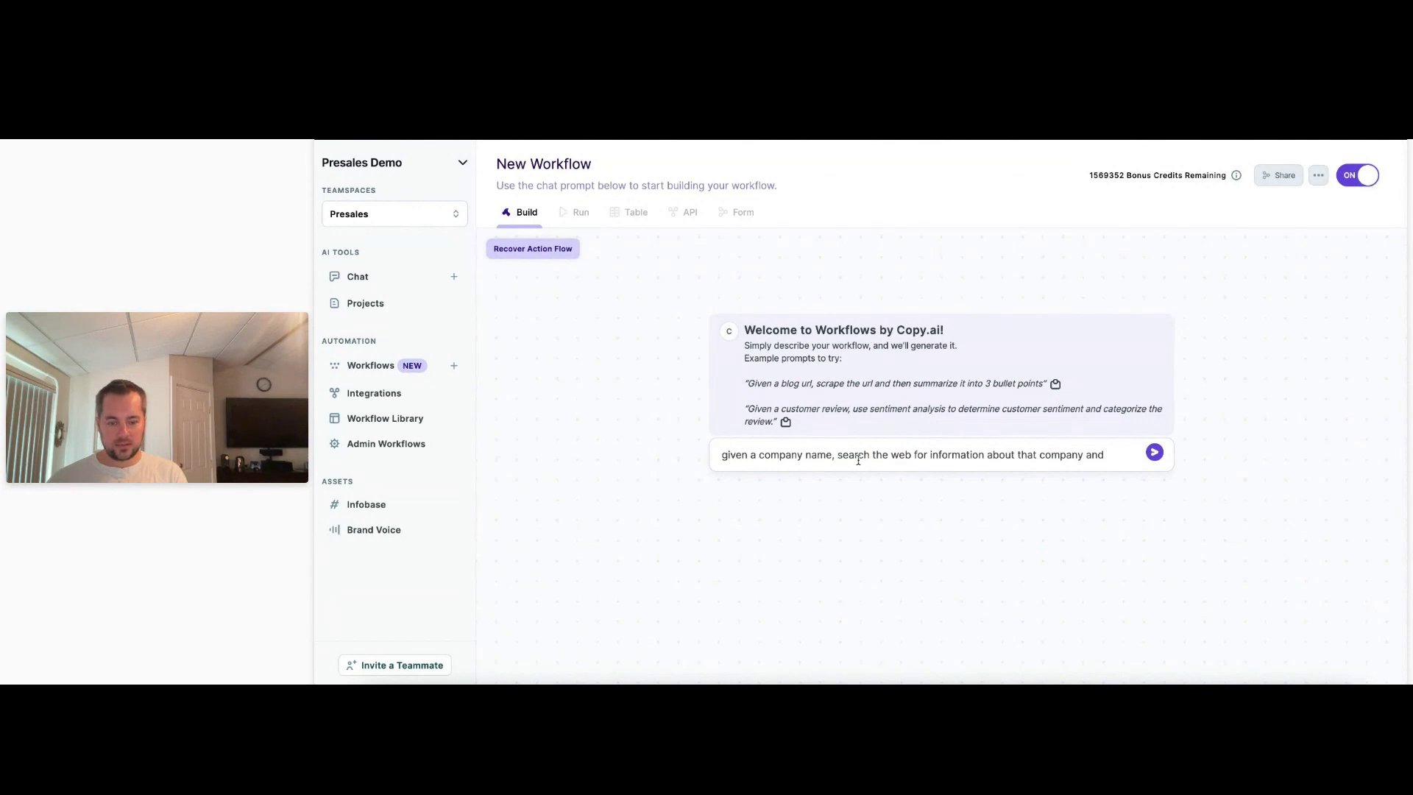
type(" build a list of")
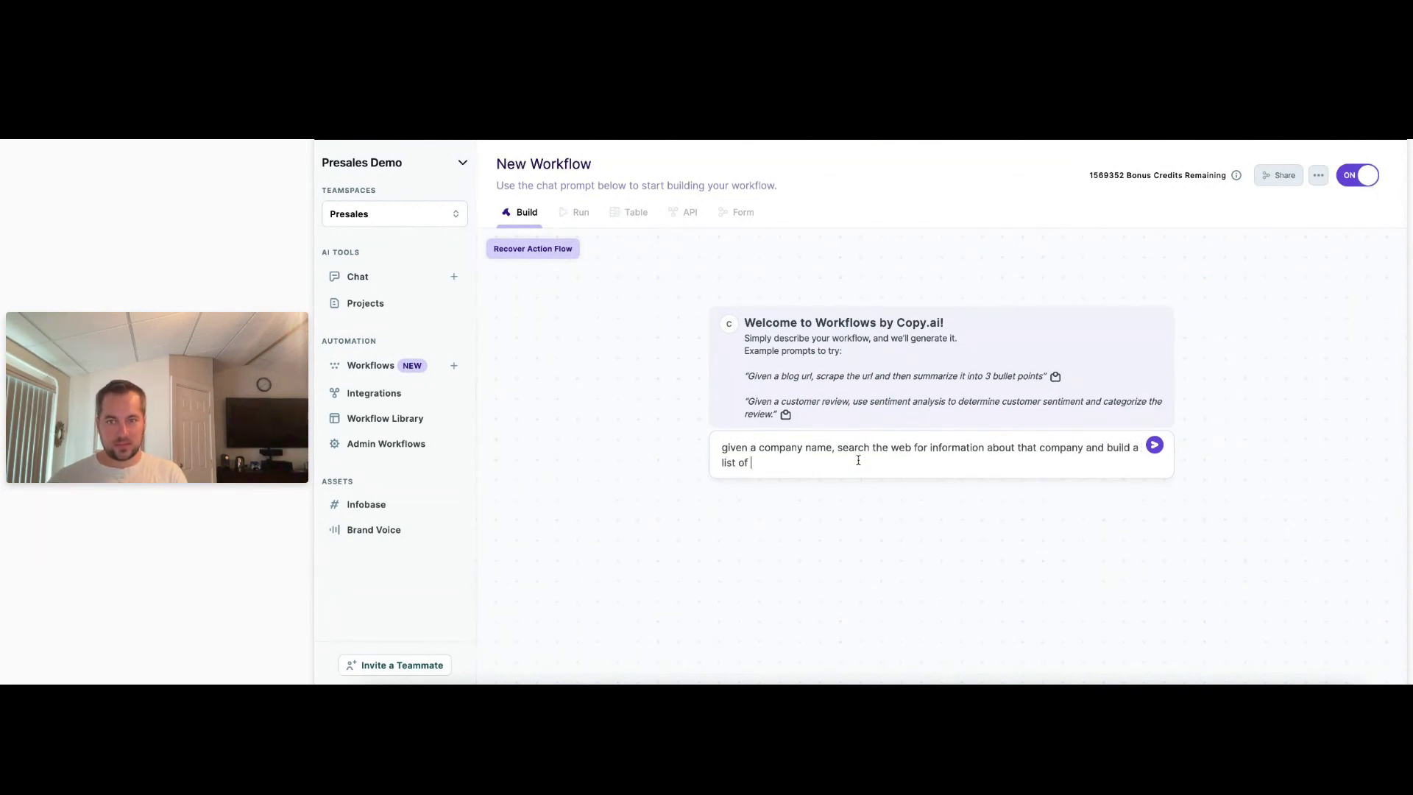
type(" the following")
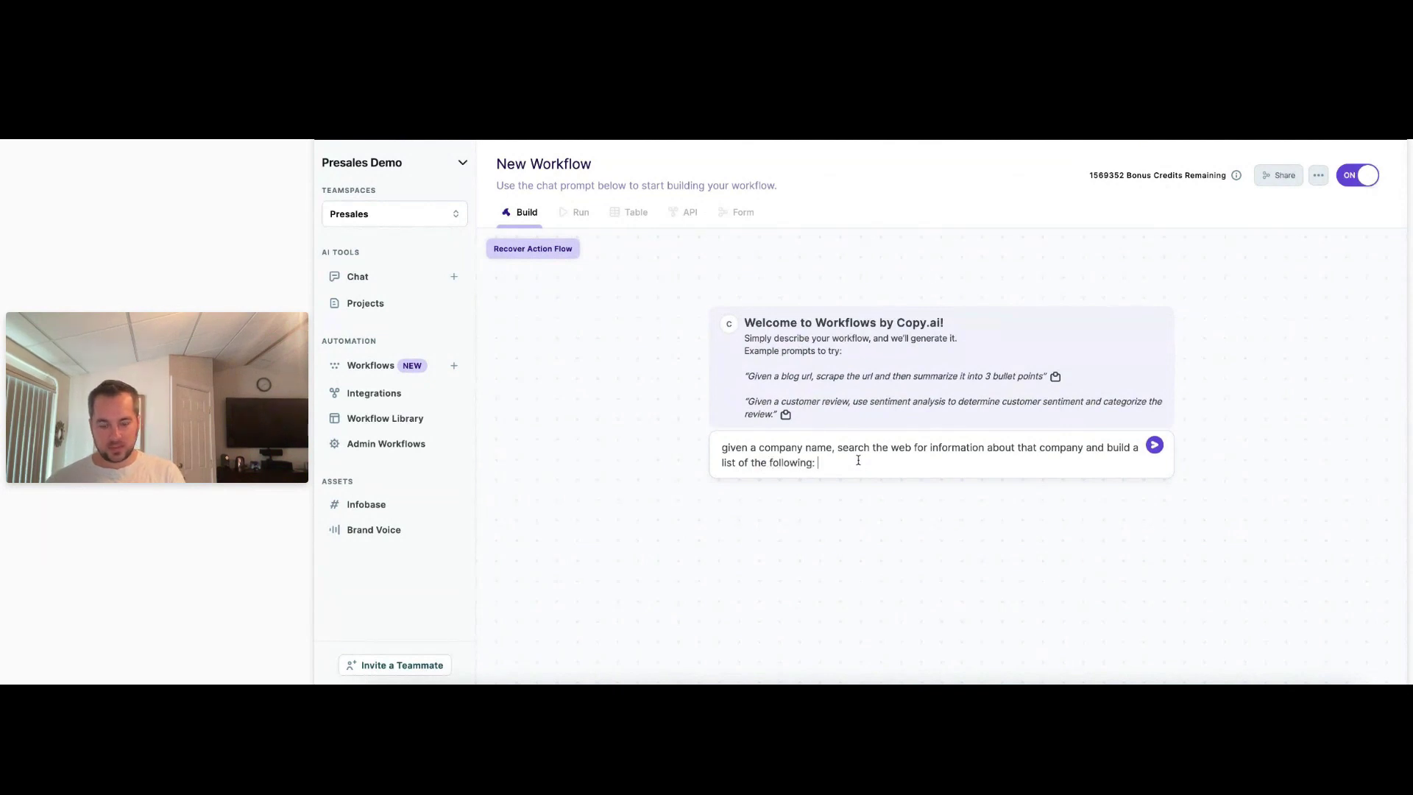
type(": competitors")
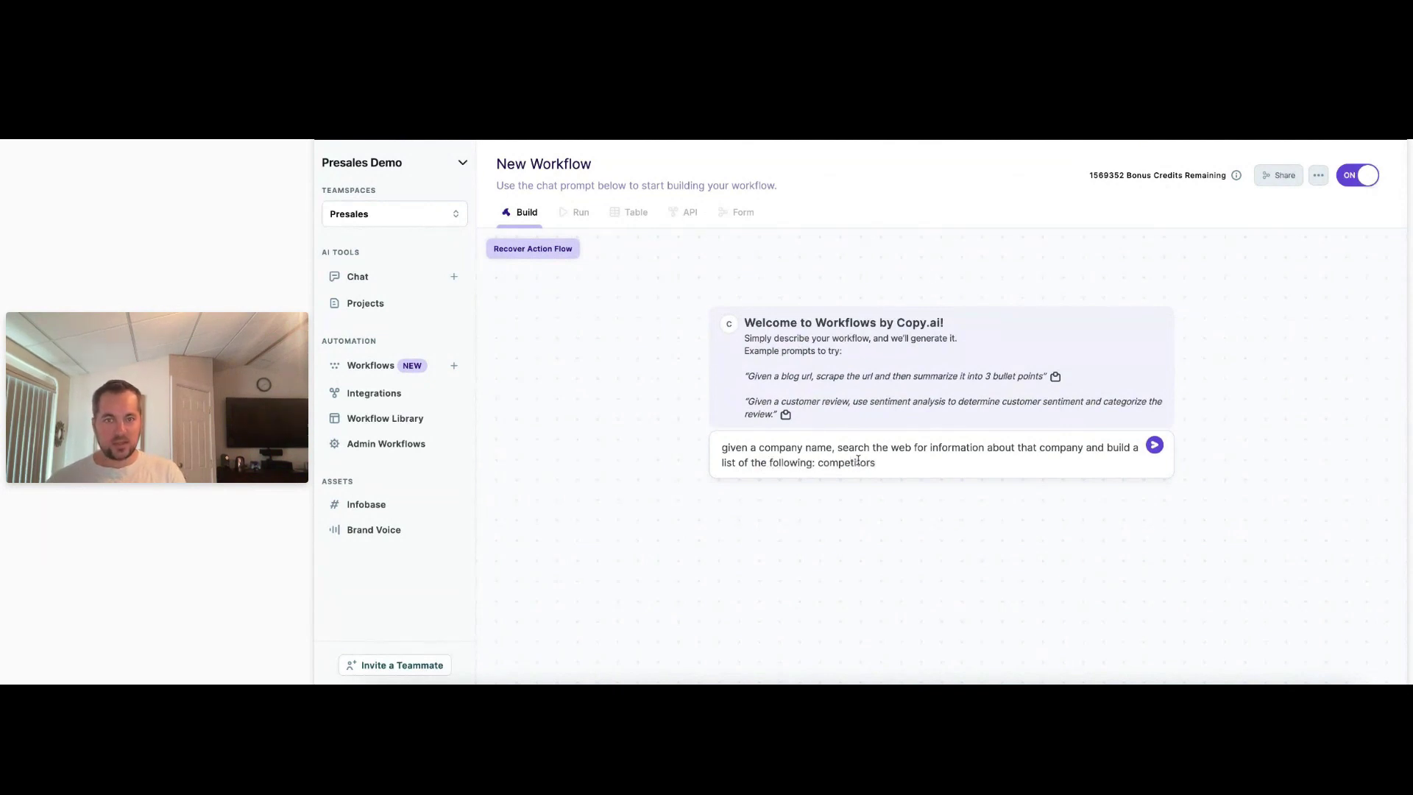
type(", company s")
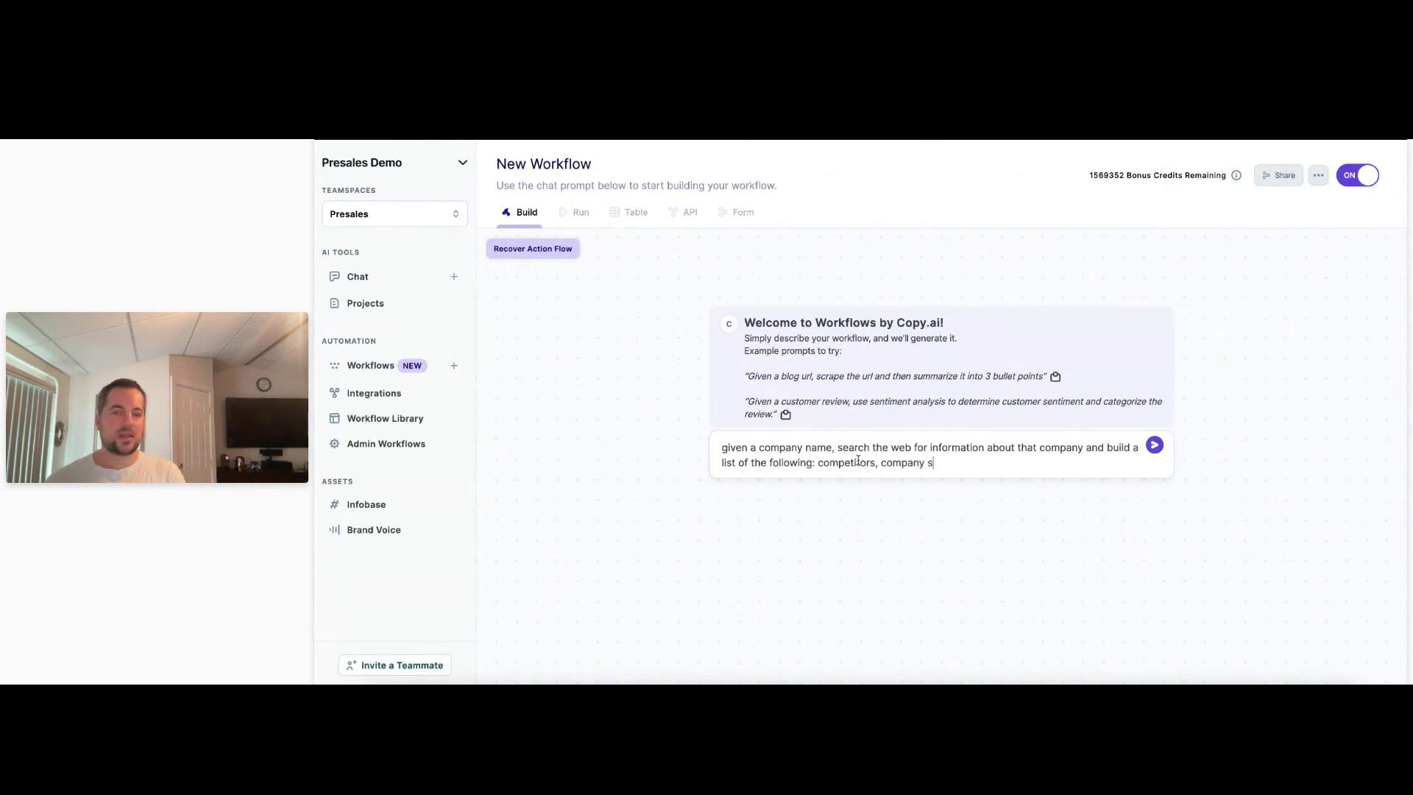
type("ize, empl")
key("BackSpace")
key("BackSpace")
key("BackSpace")
key("BackSpace")
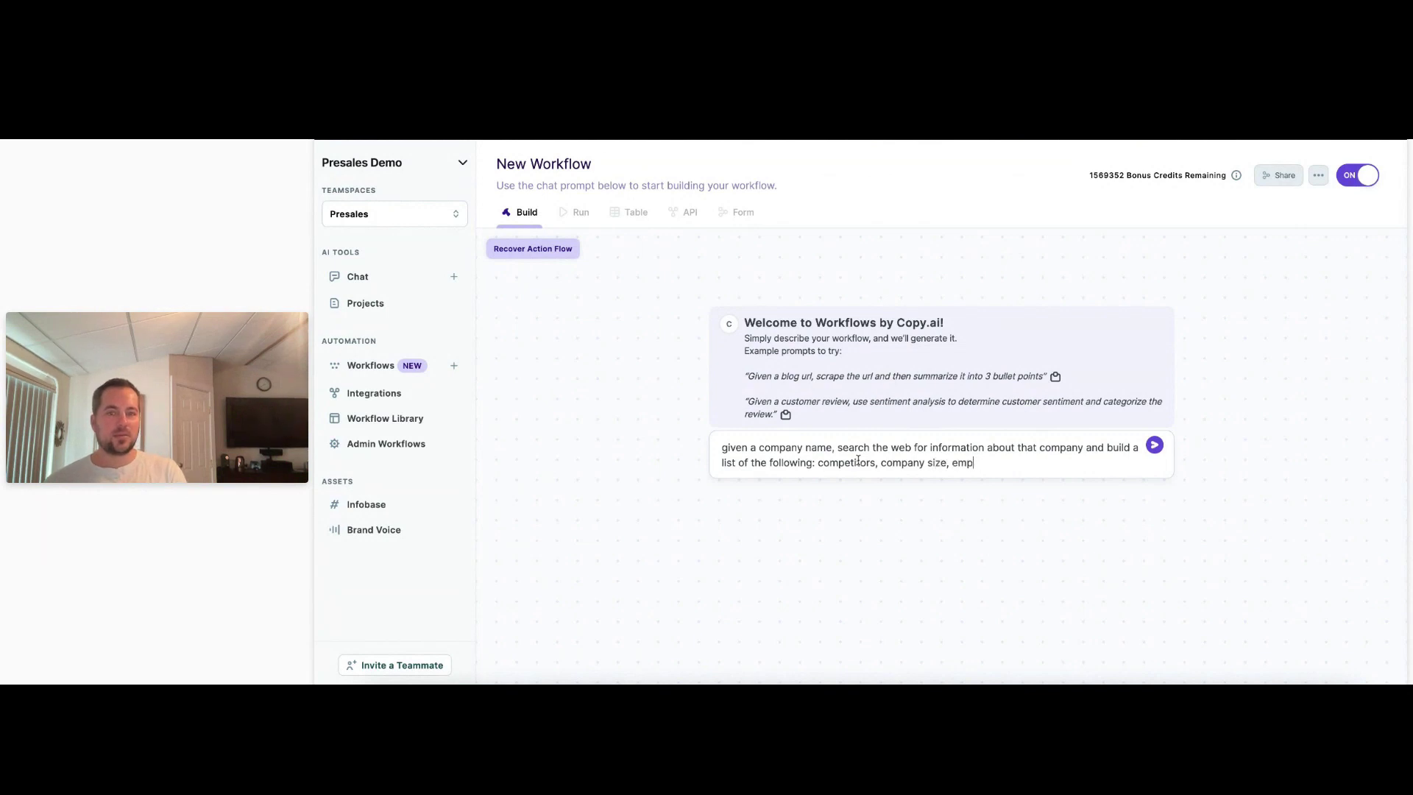
type("nu")
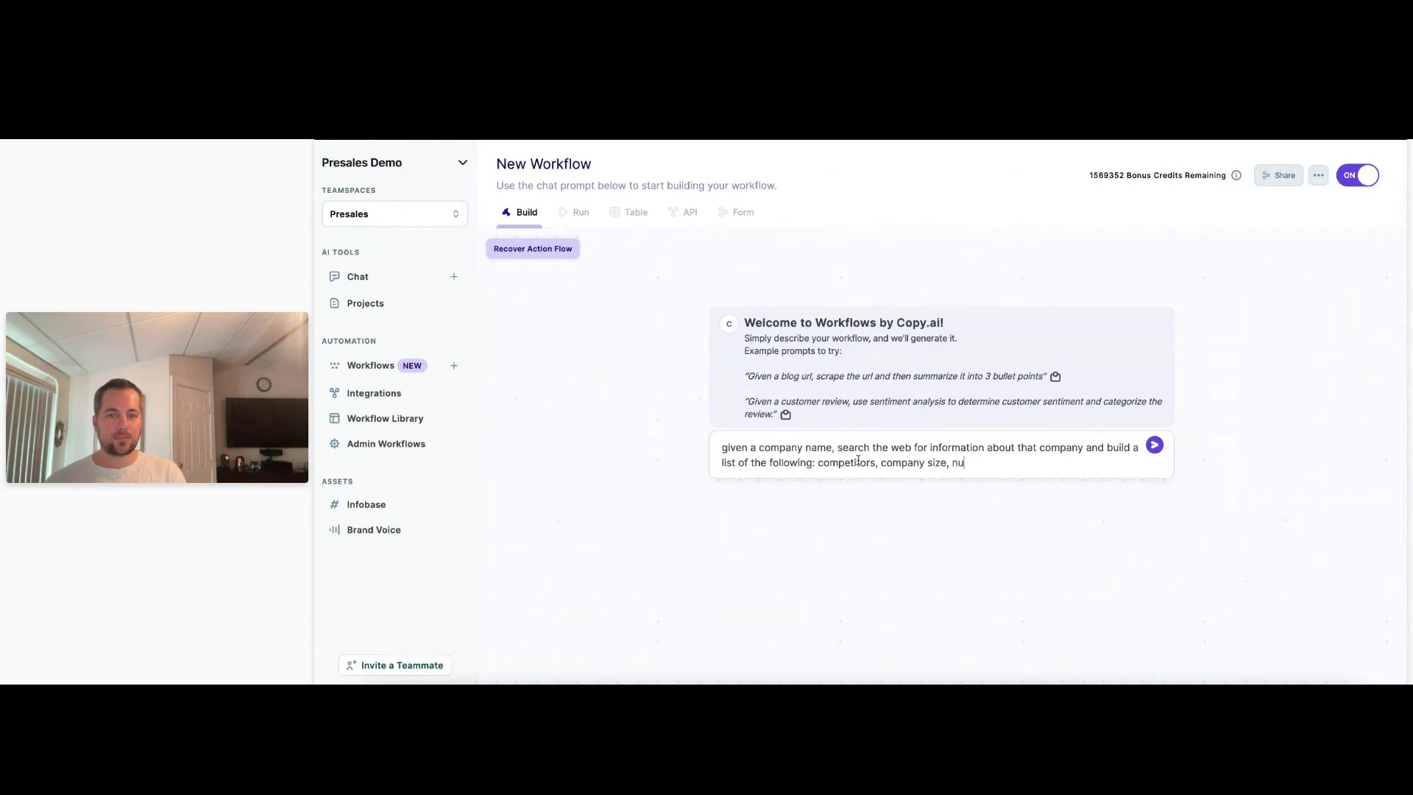
type("mber of employees, industry")
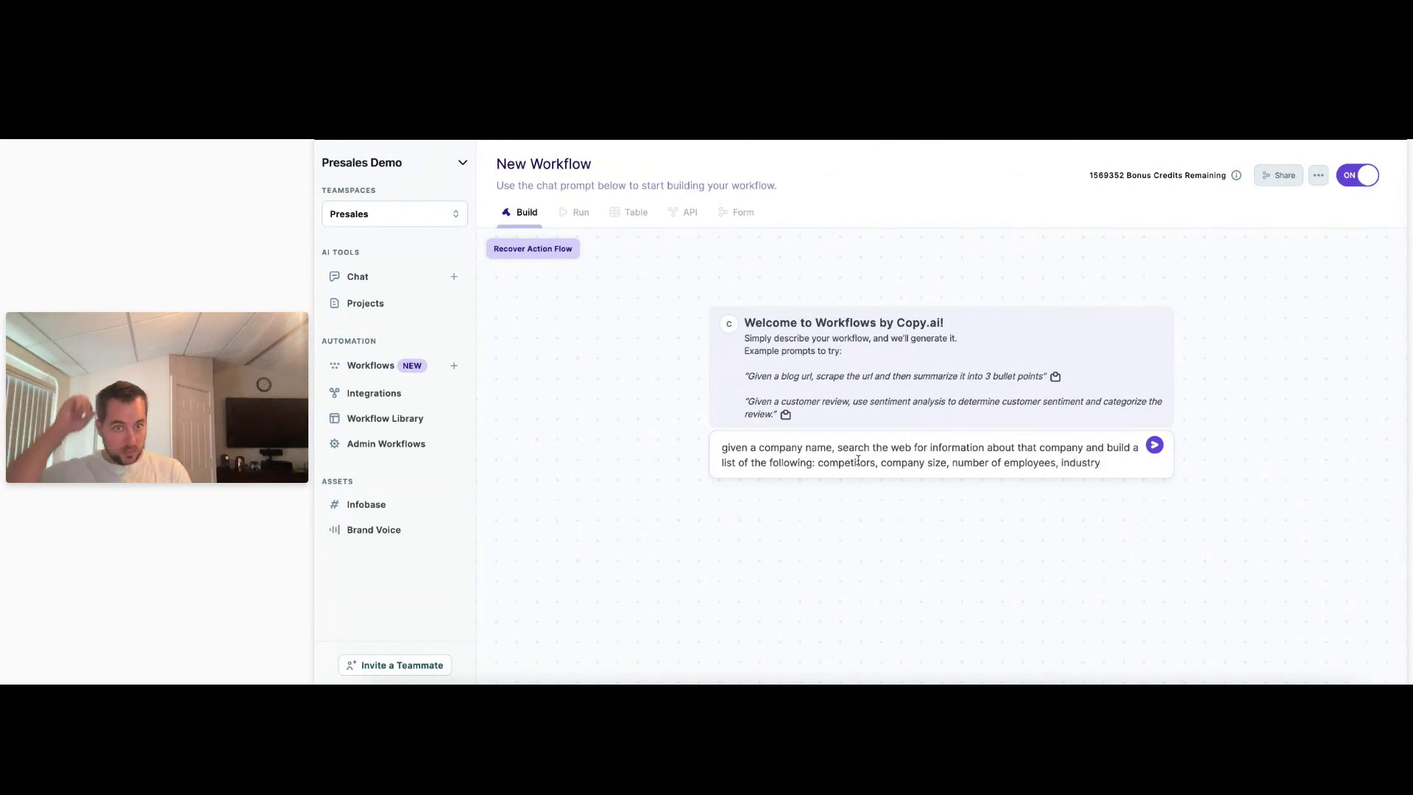
type(".  Next, ")
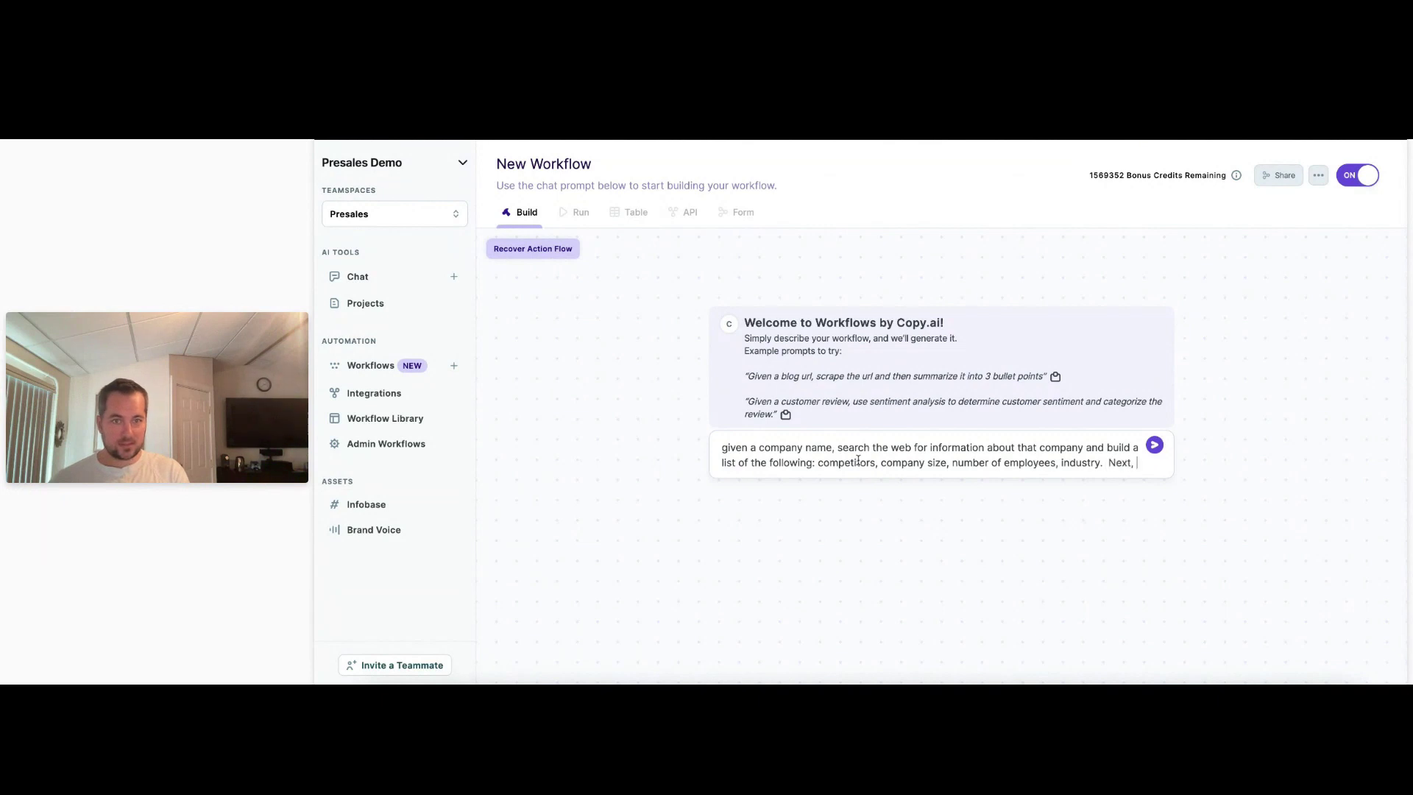
type("search the web")
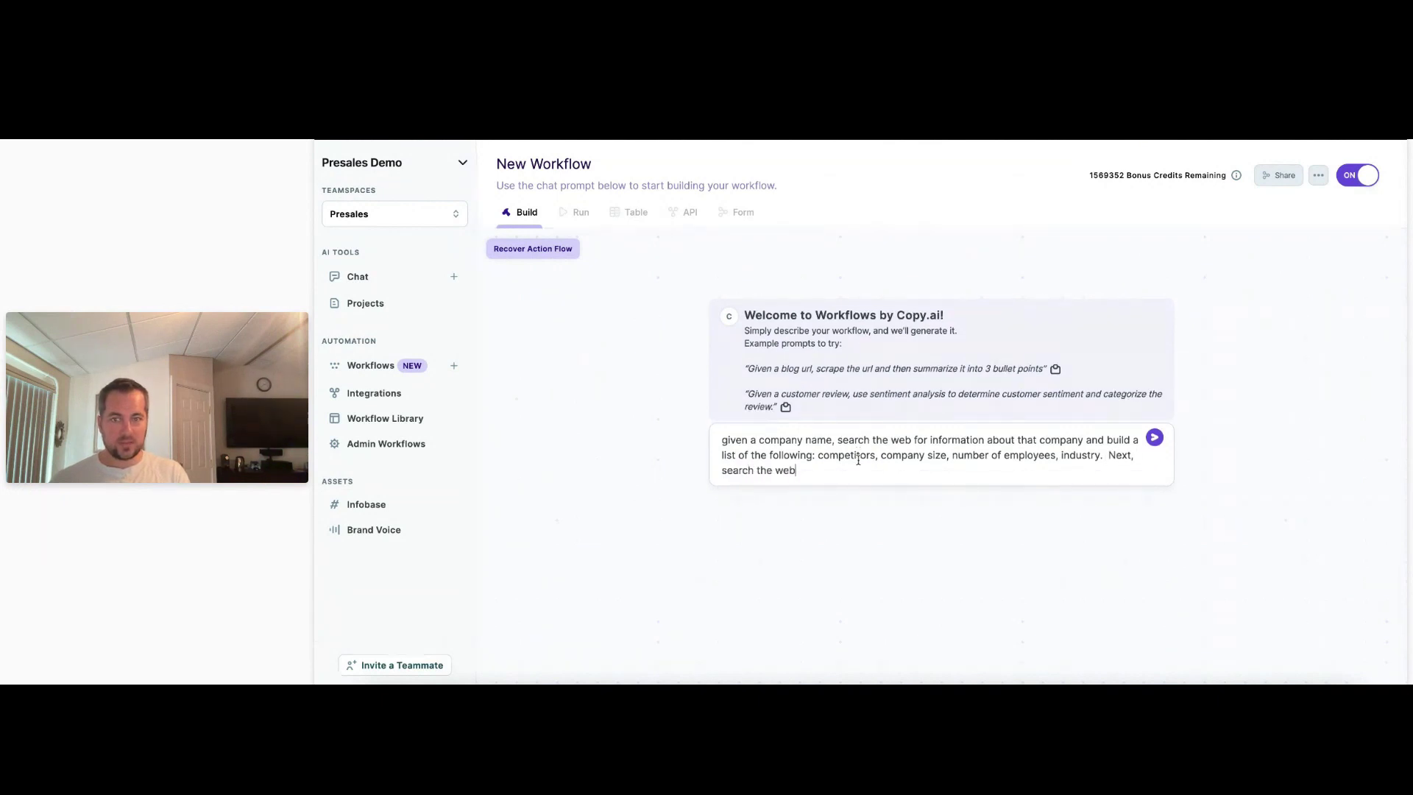
type(" for recent news about that com")
type("pan")
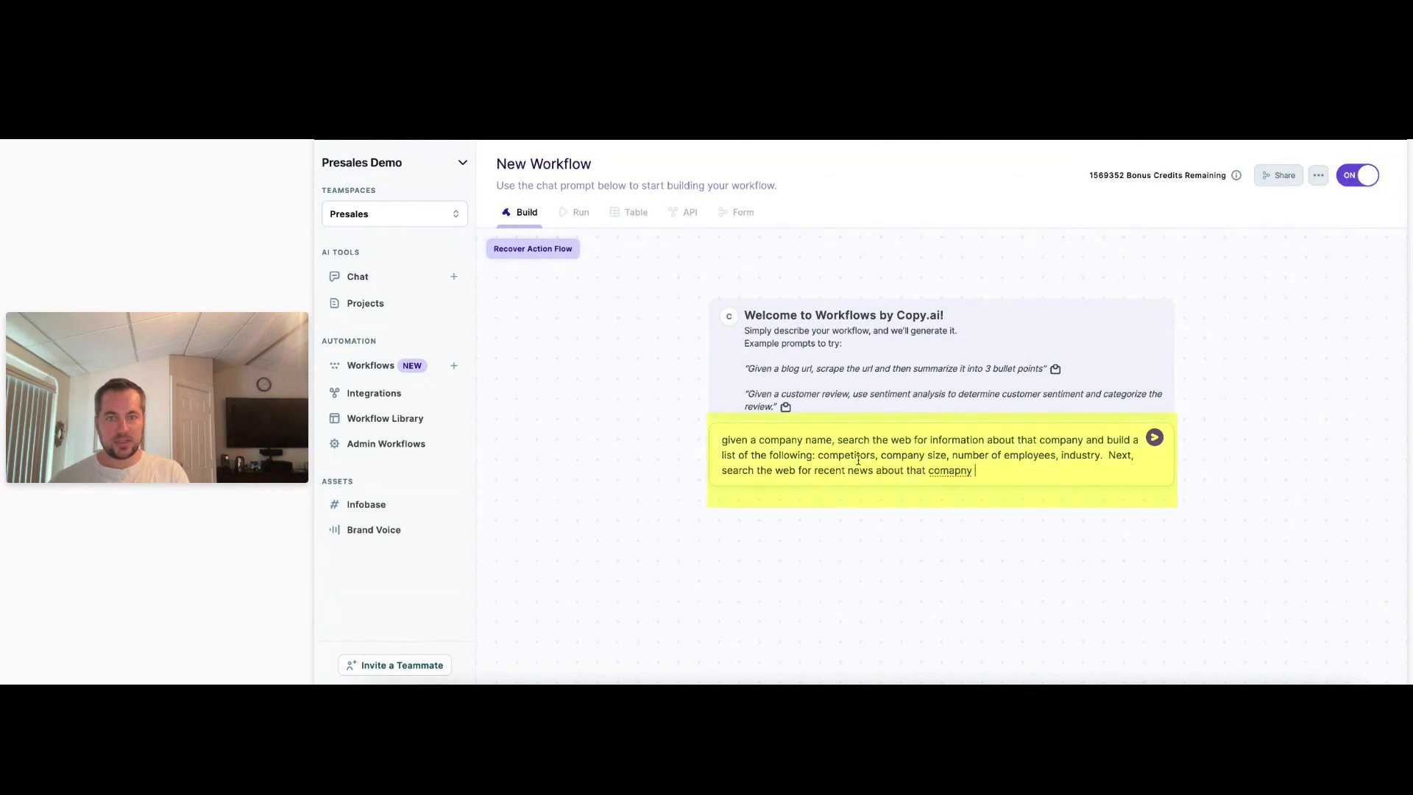
type("y and summarize it")
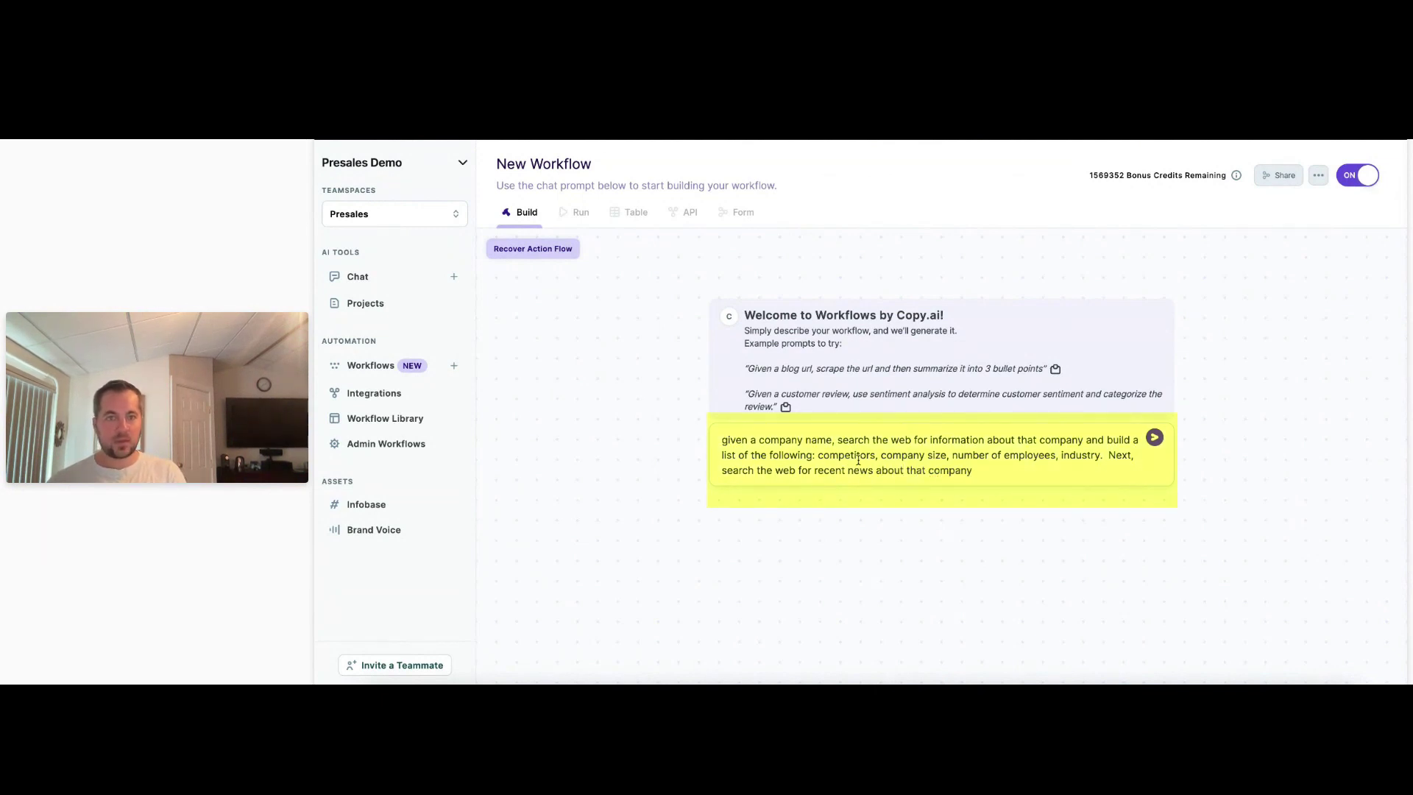
type(" a")
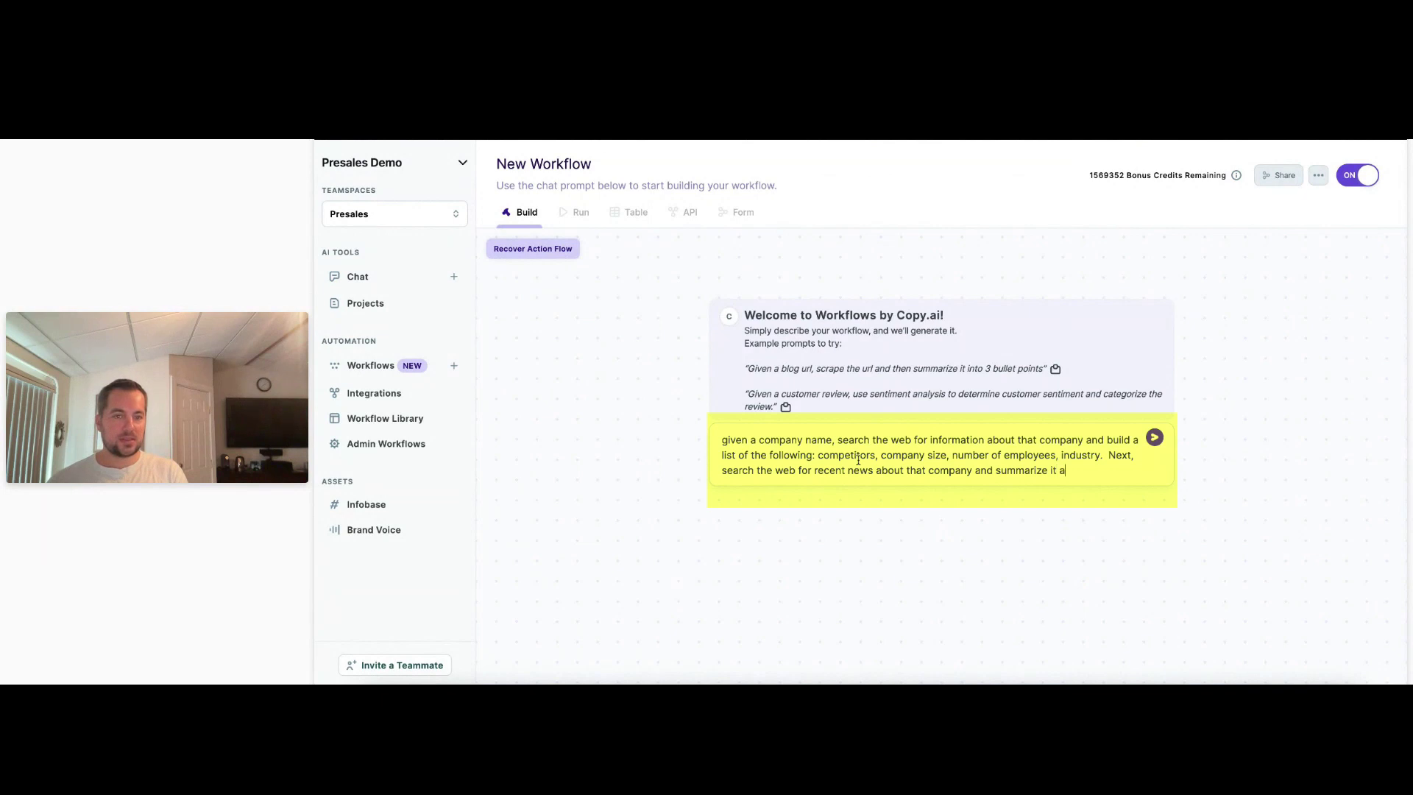
type("s")
type(" two ")
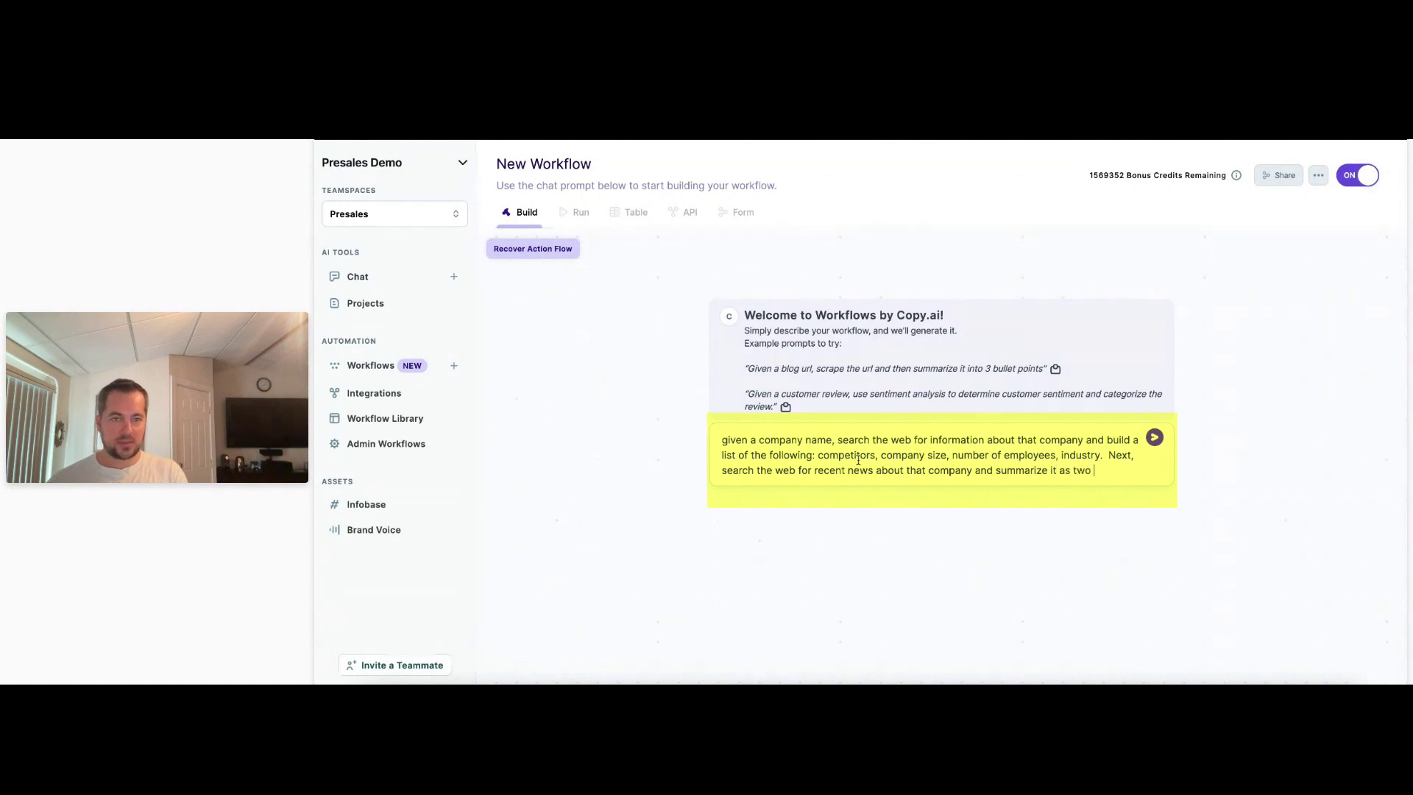
type("buckets - good n")
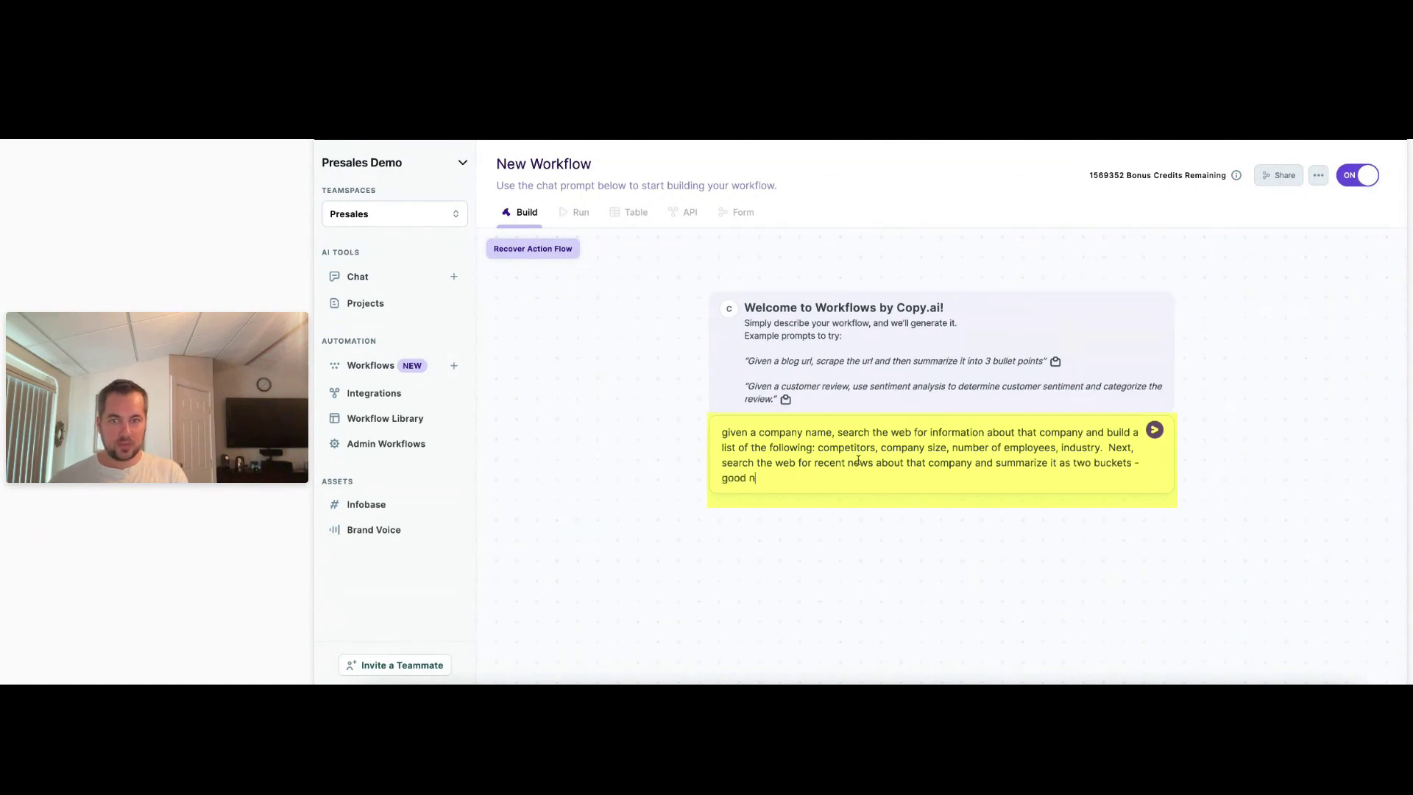
type("ews and challeng")
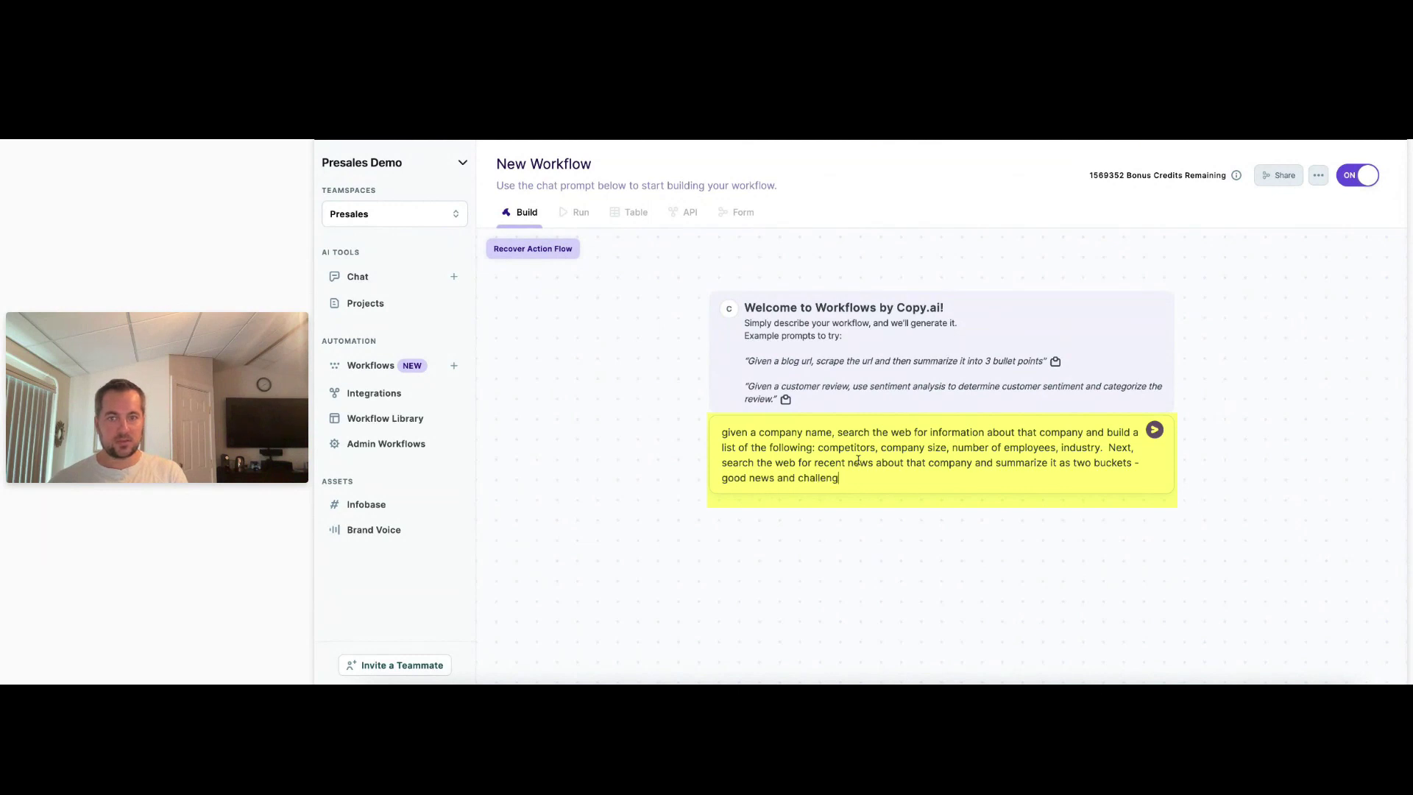
type("ing news.  Finally ")
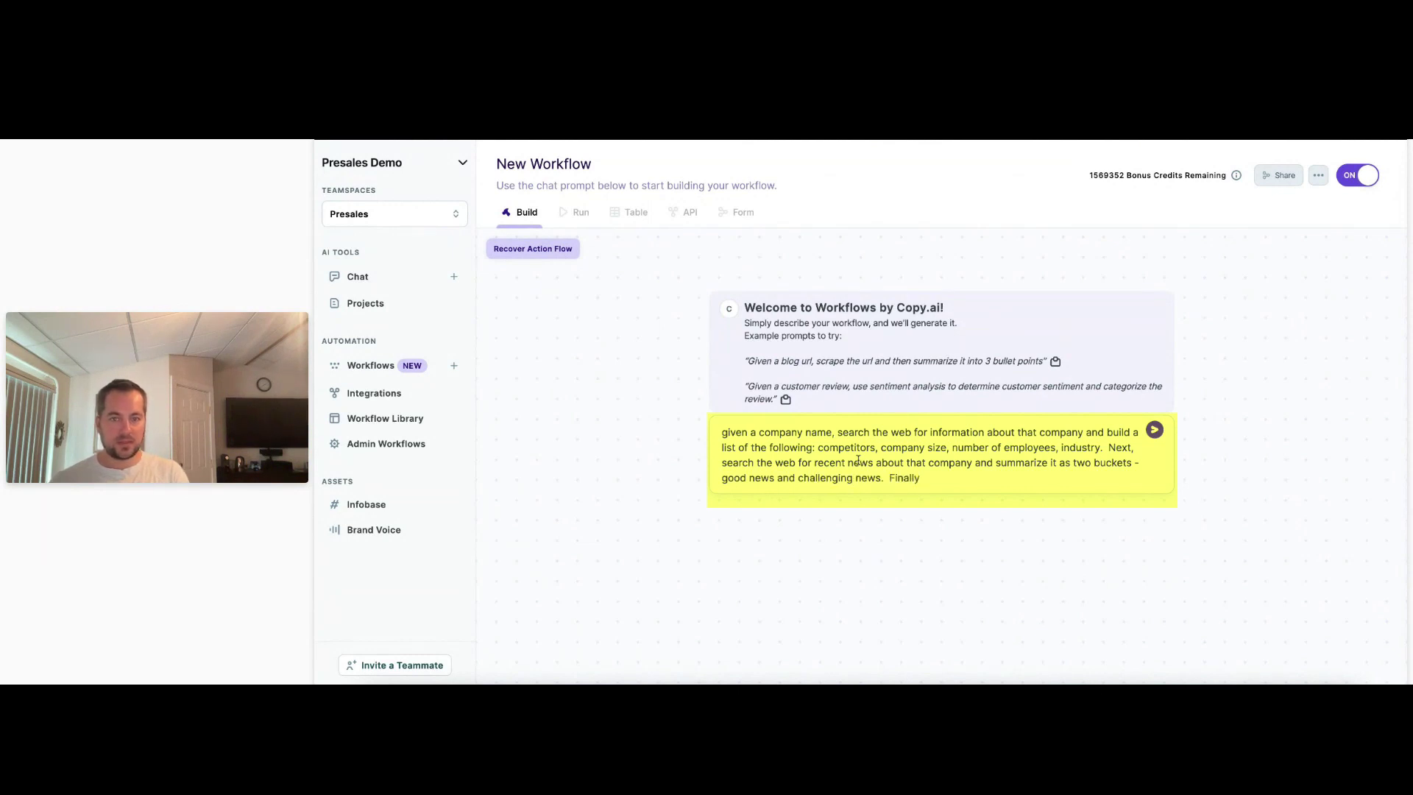
type(", gene")
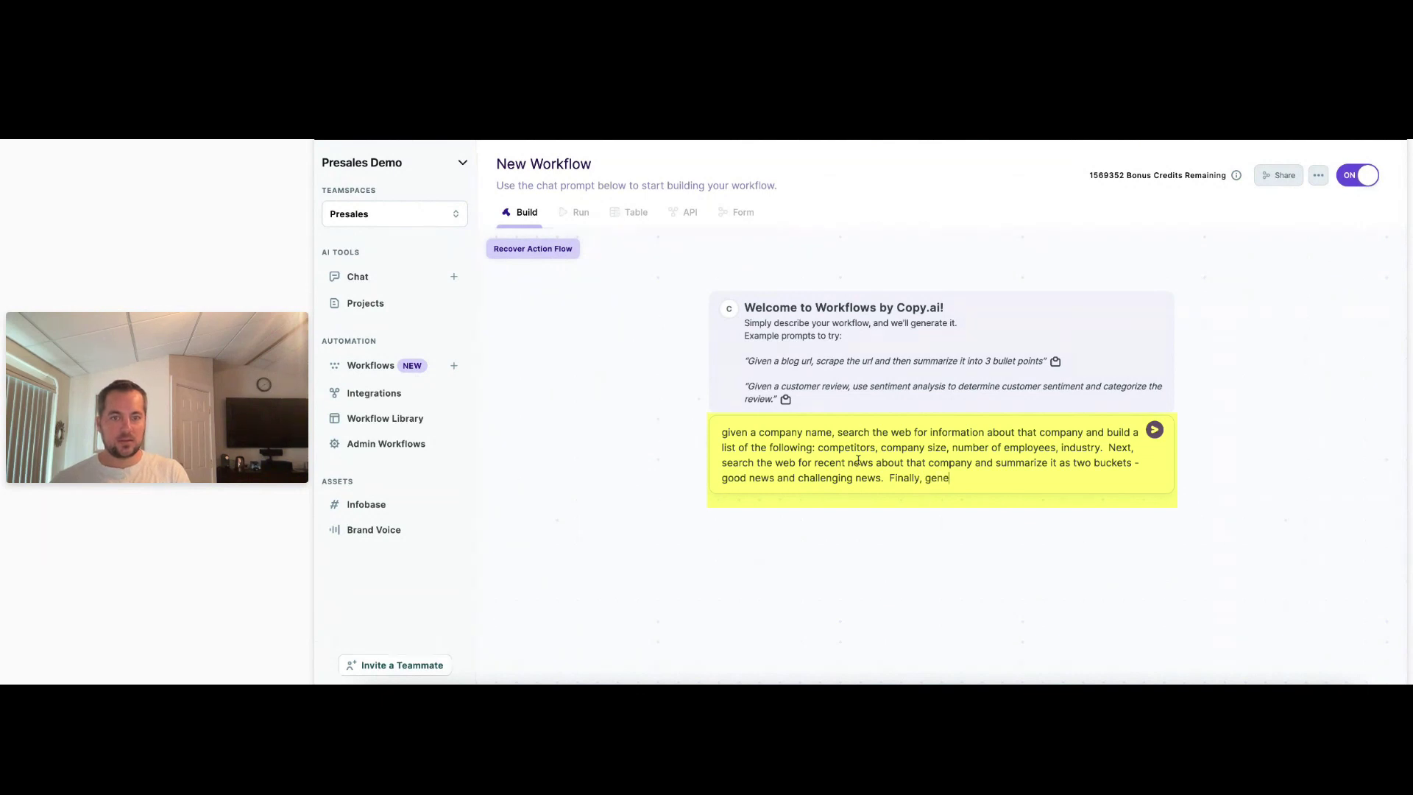
type("rate a list of 5-")
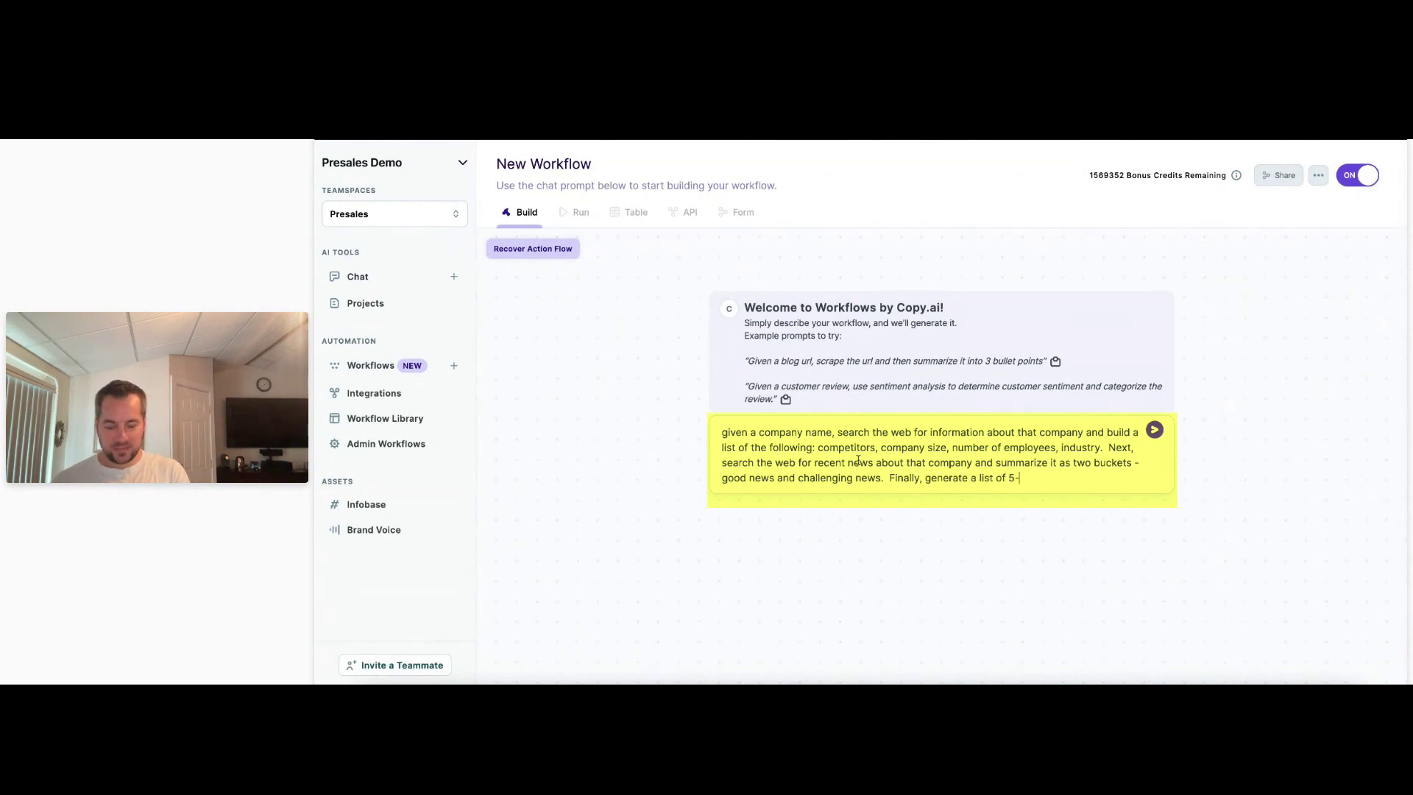
type("10 industry te")
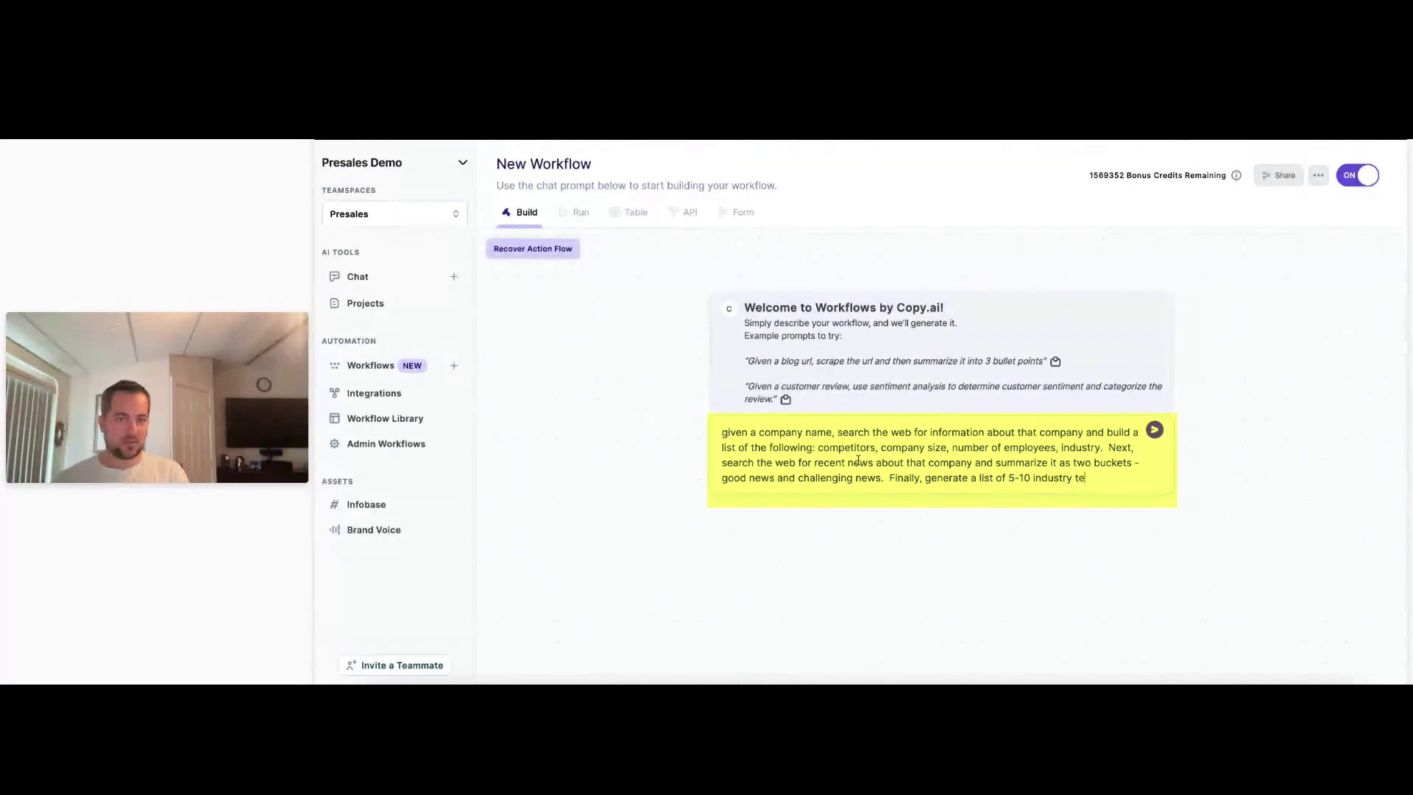
type("rms that woul")
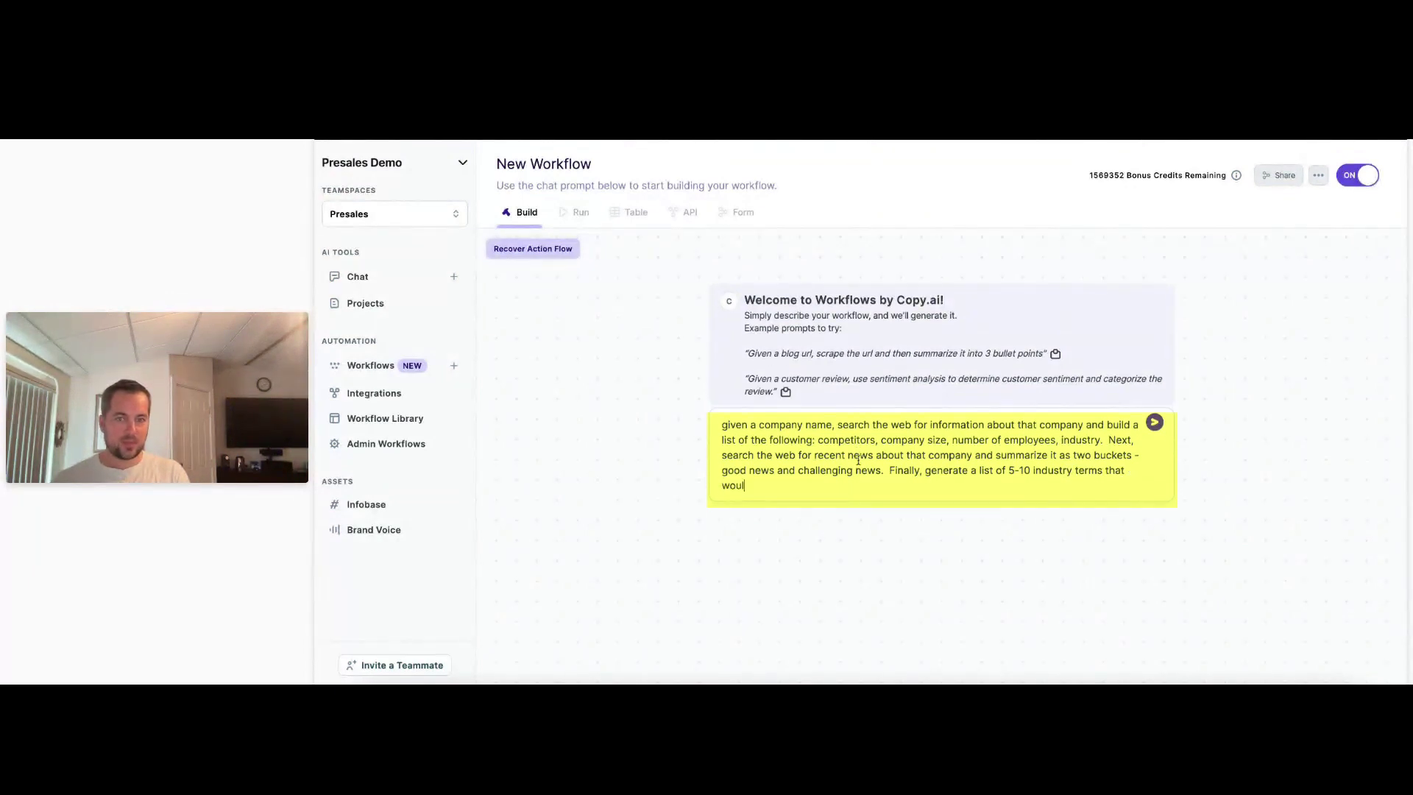
type("d be relevant for this company.")
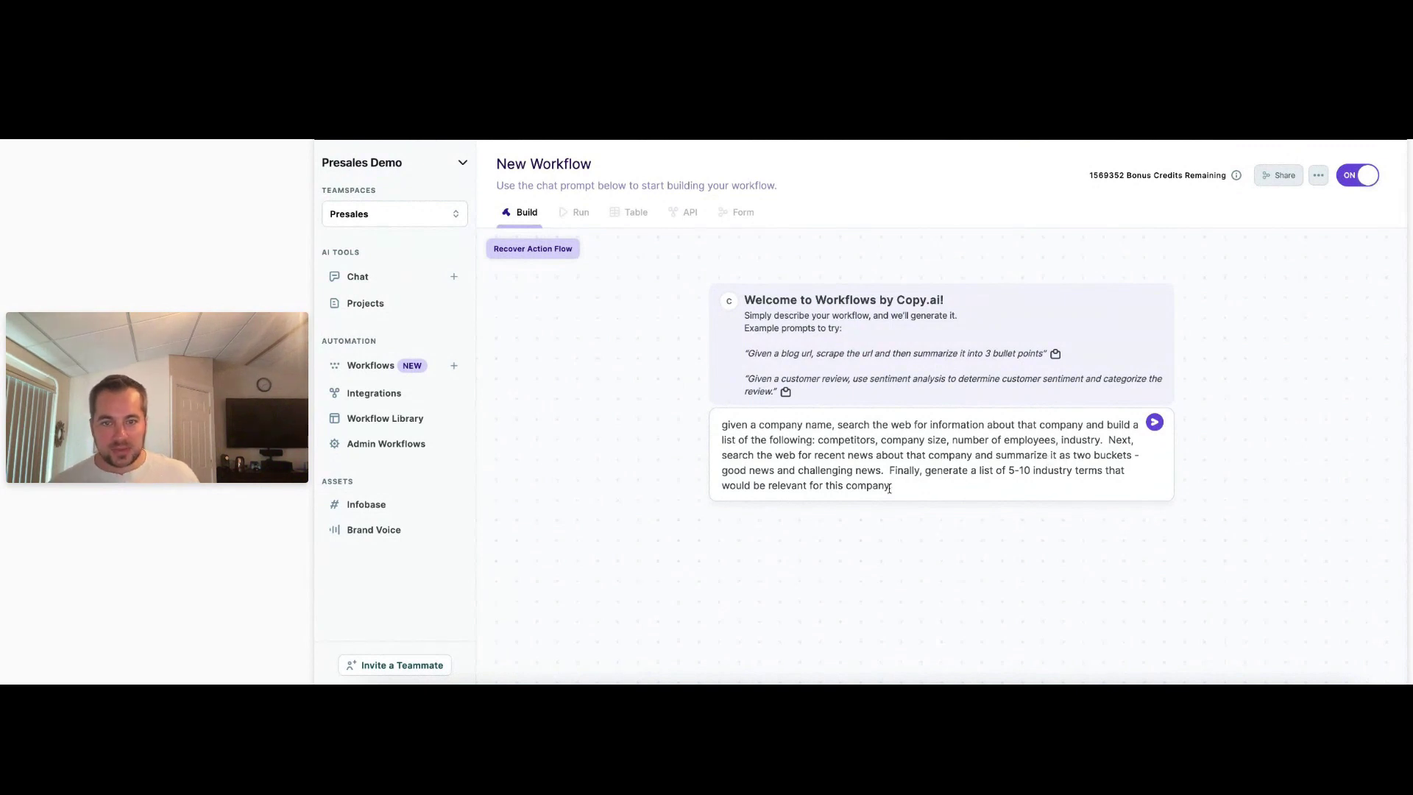
Add the industry-term definitions and the latest 10k report URL step, replacing 'Finally' with 'Next', and submit.
type("along with ")
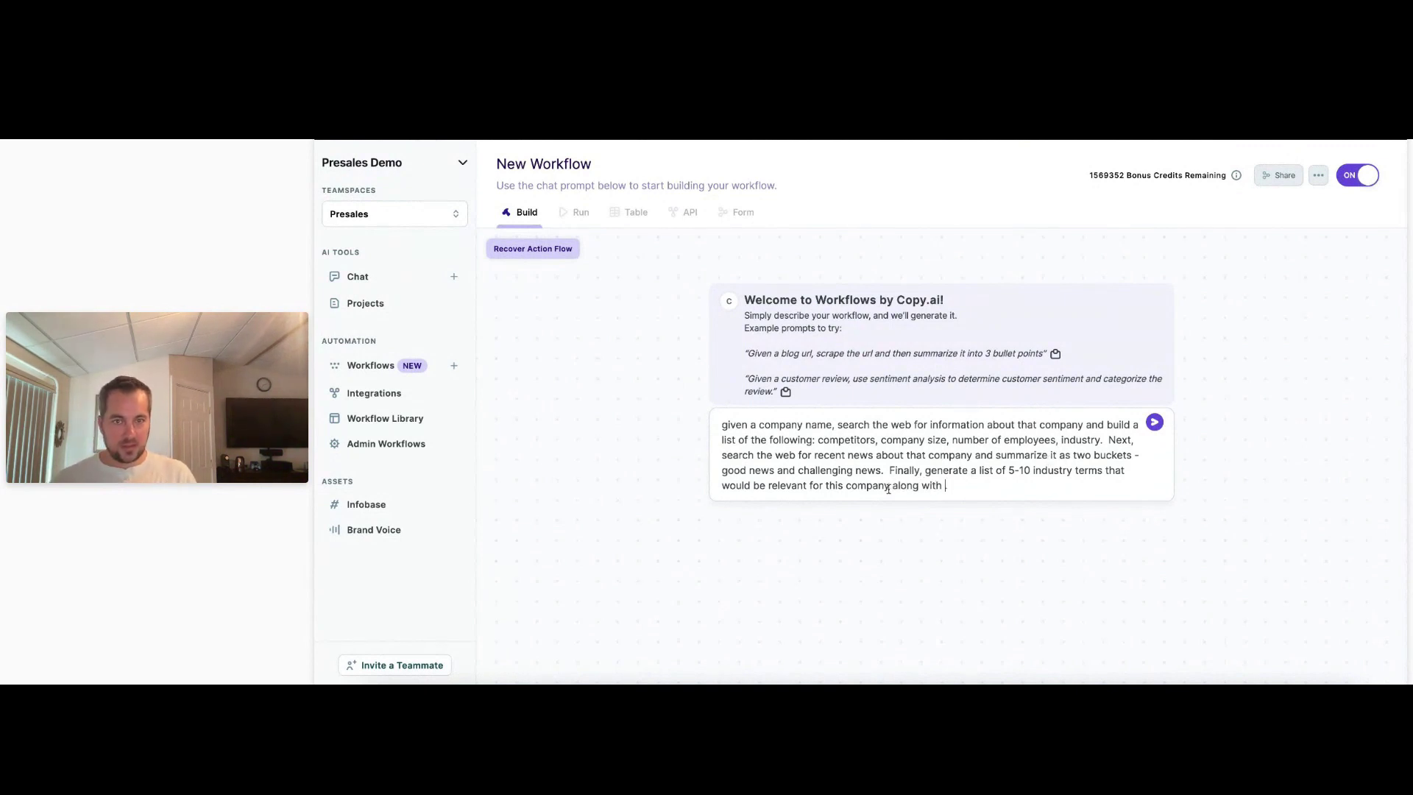
type("definitions of those terms.")
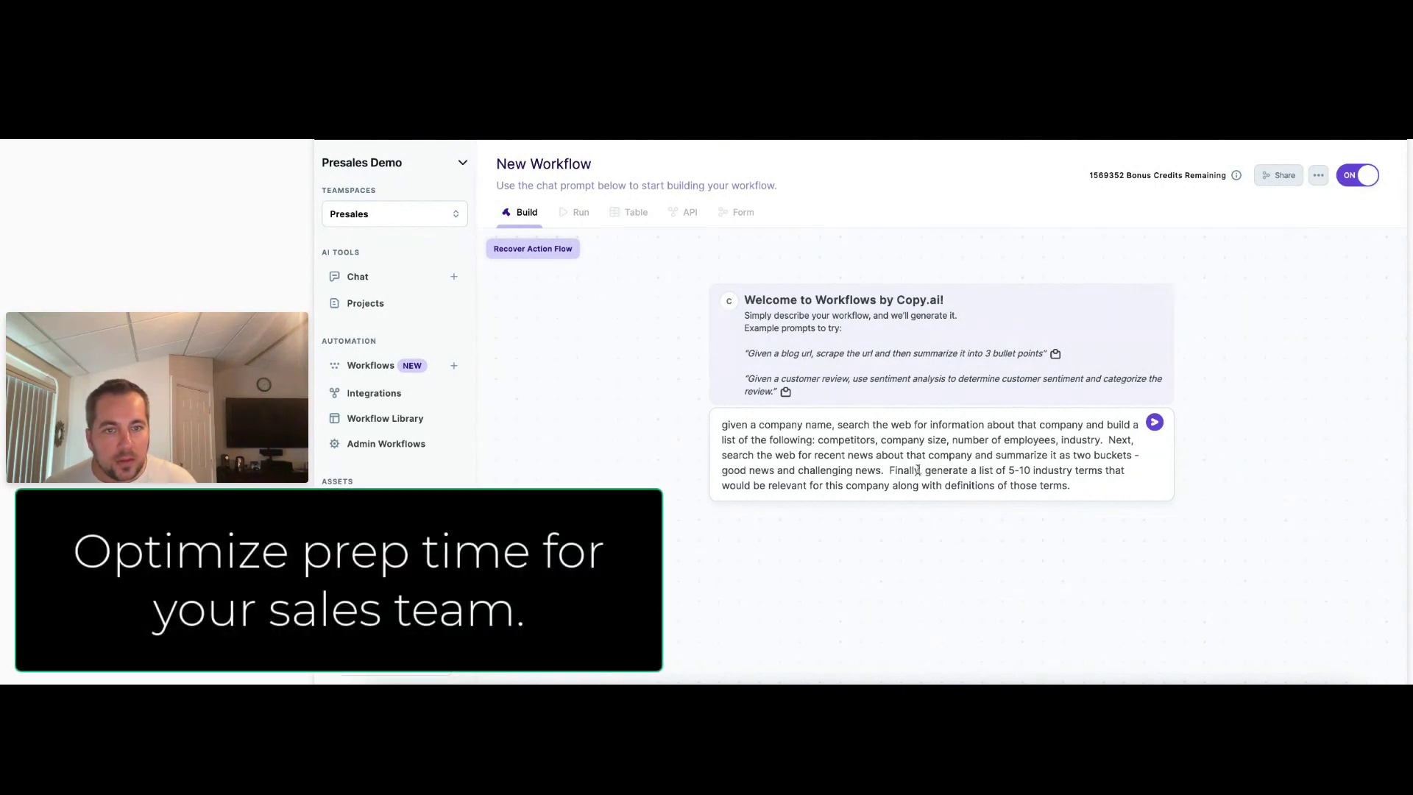
left_click_drag(919, 471, 890, 473)
type("N")
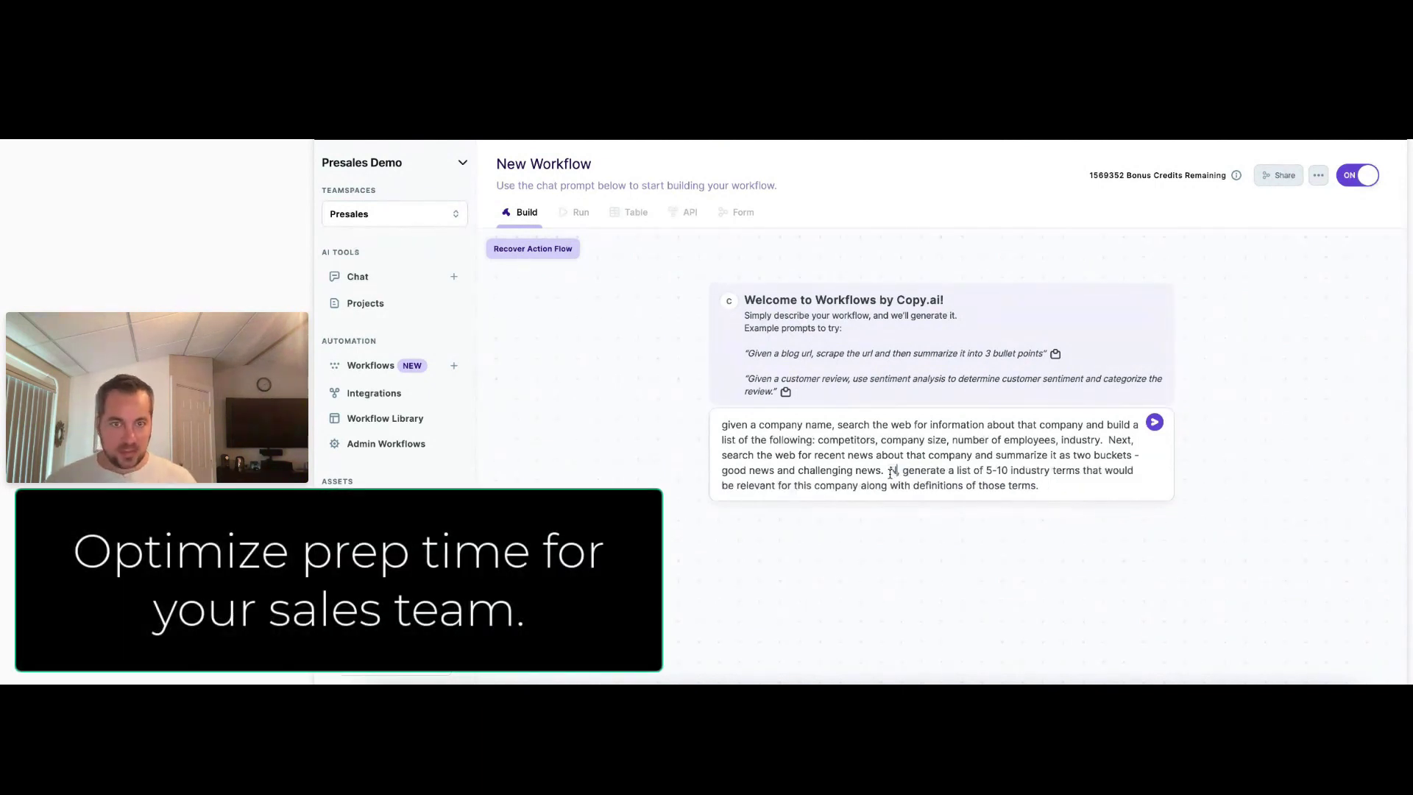
type("ext")
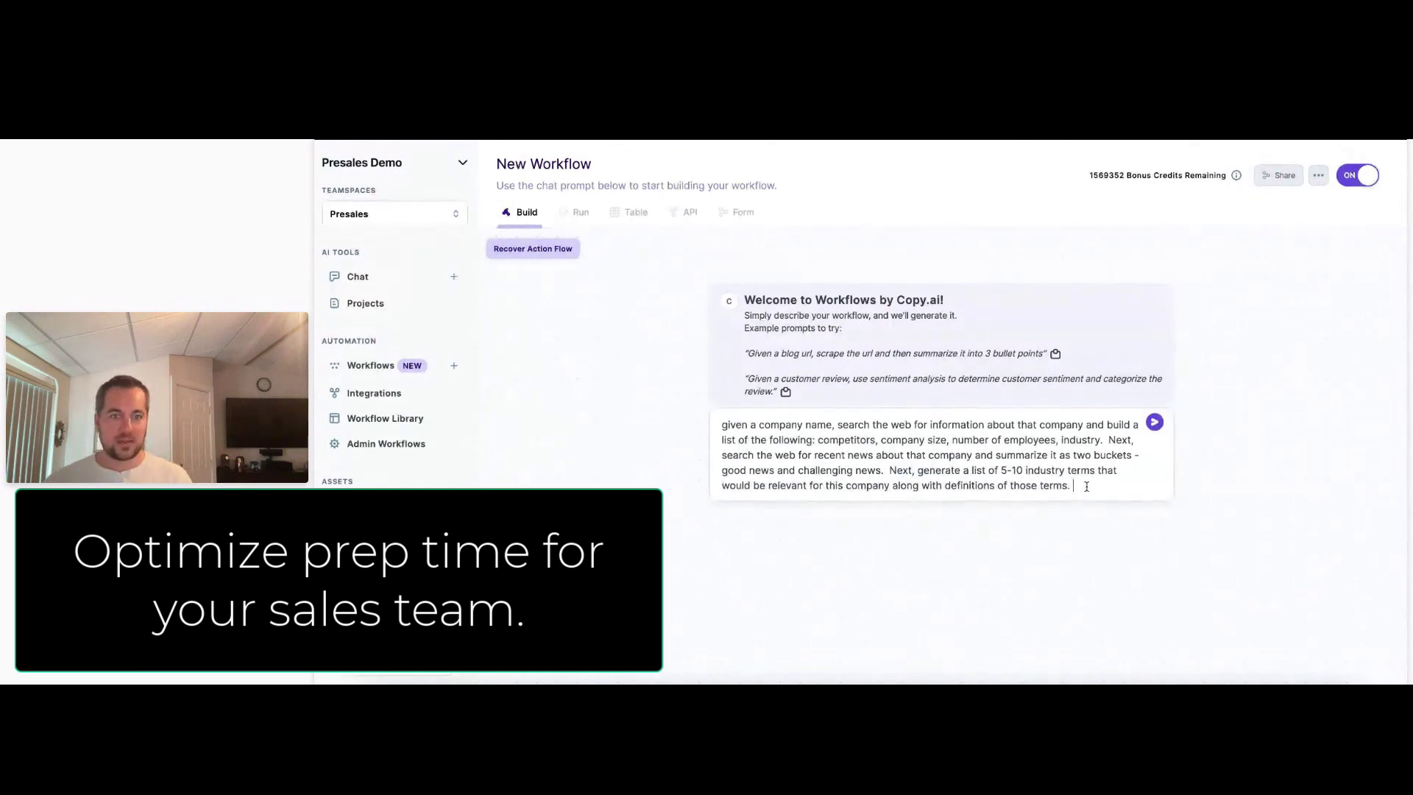
type("Finally search the web")
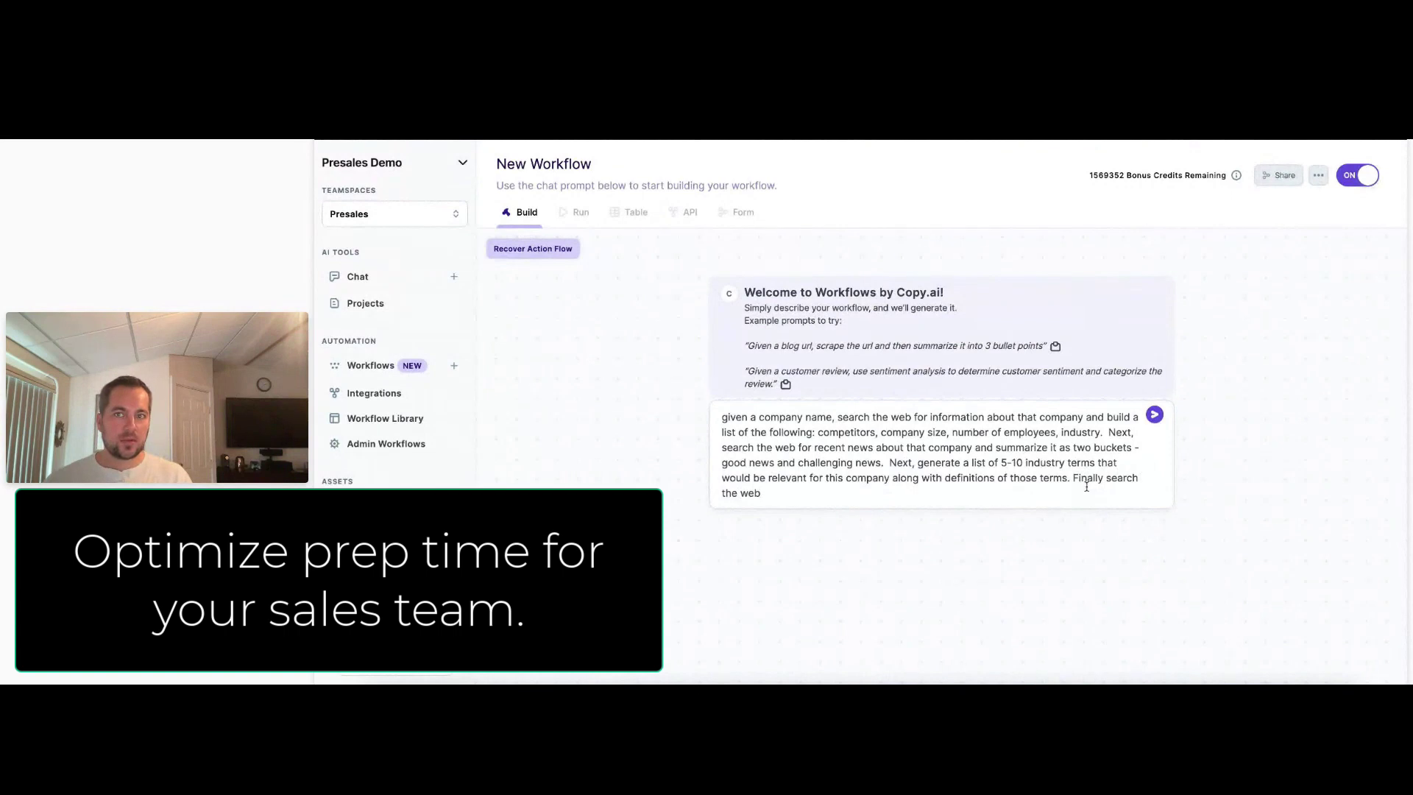
type(" for their mos")
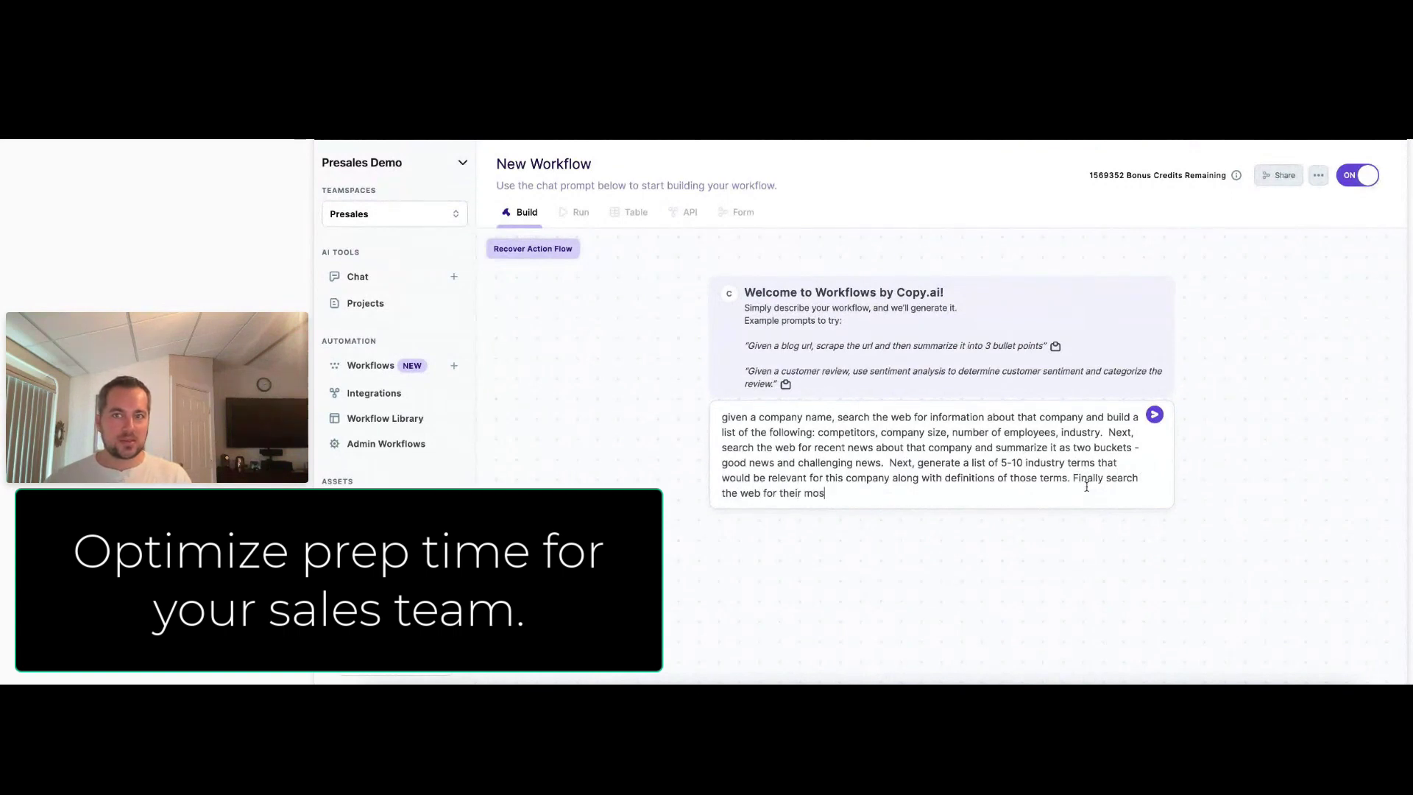
type("t recent 10k report")
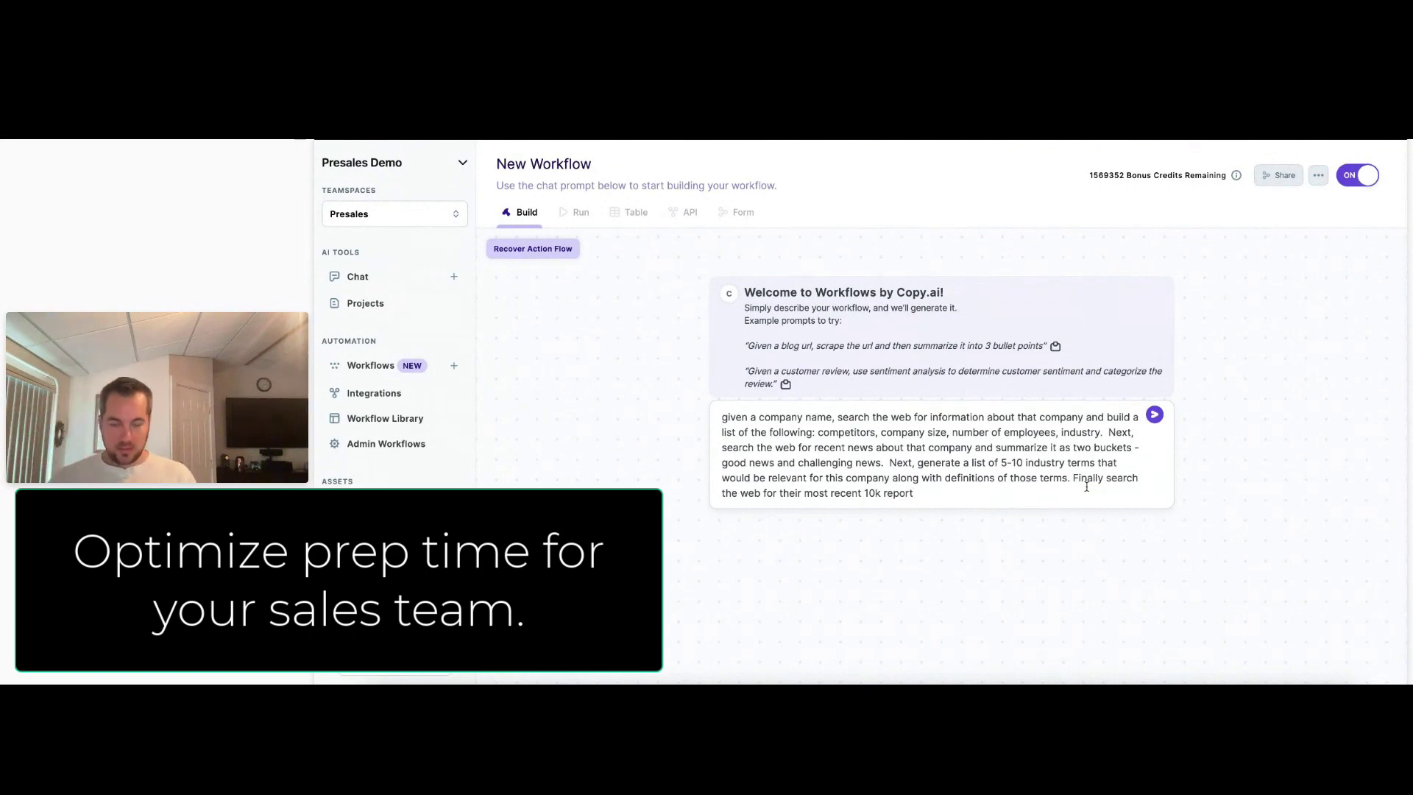
type(" and extract the URL")
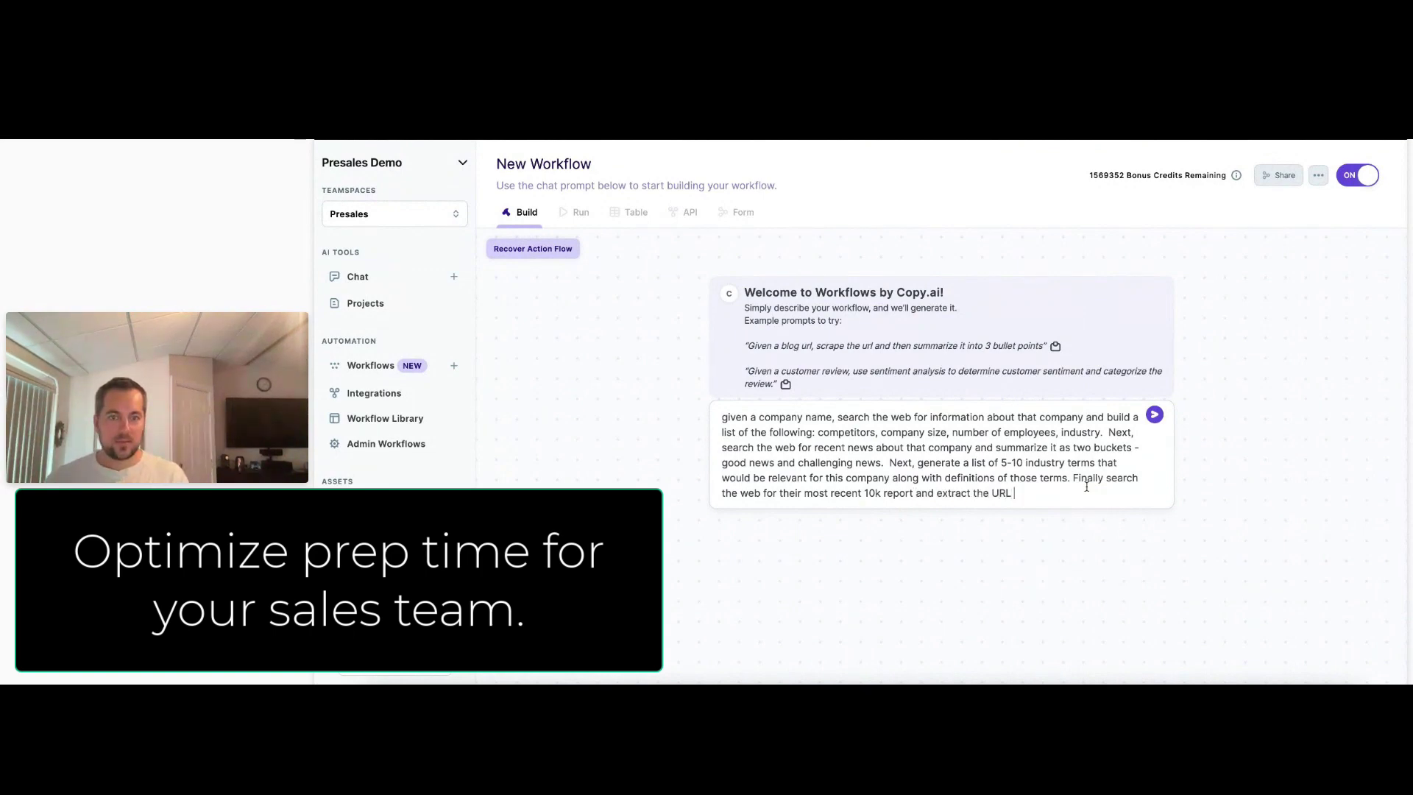
type(" to it.")
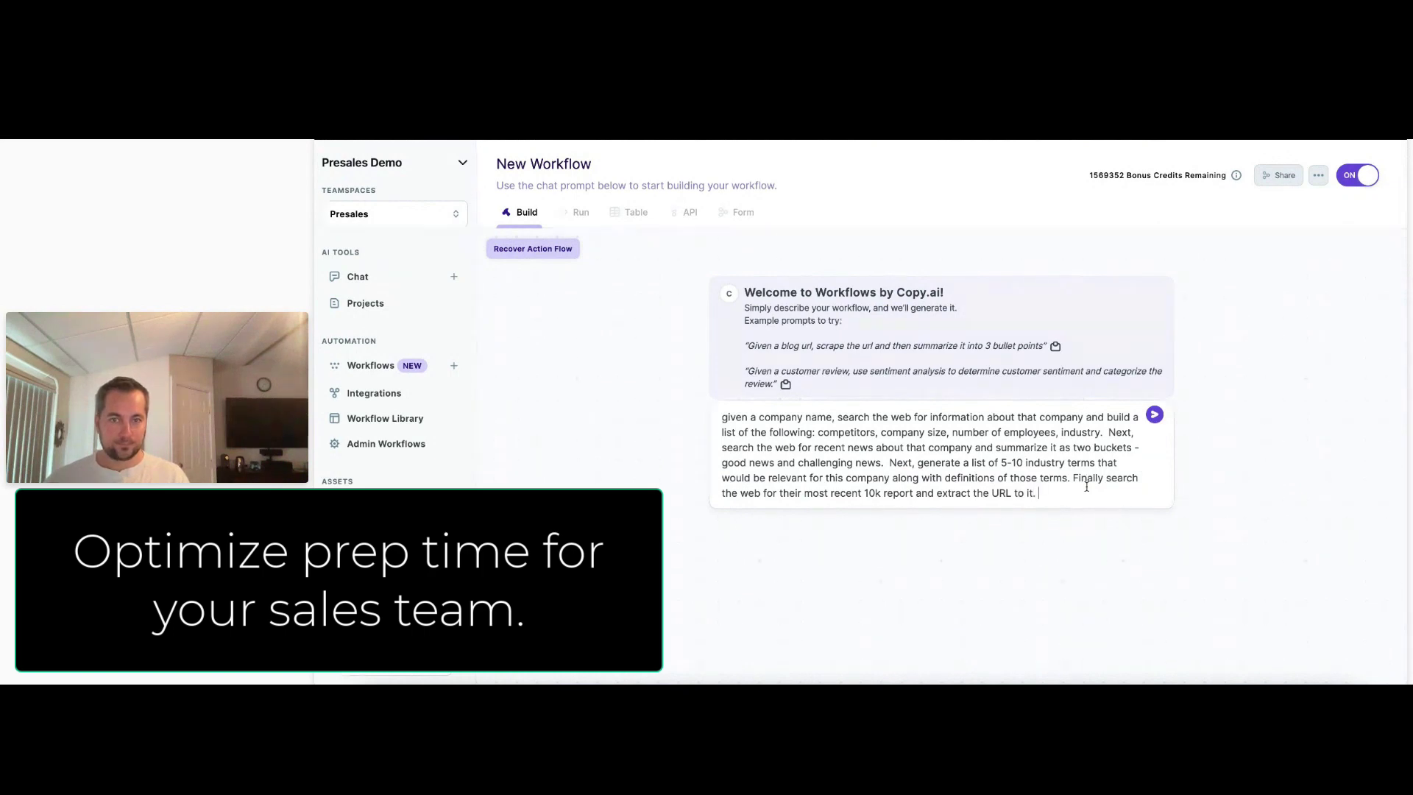
key("Return")
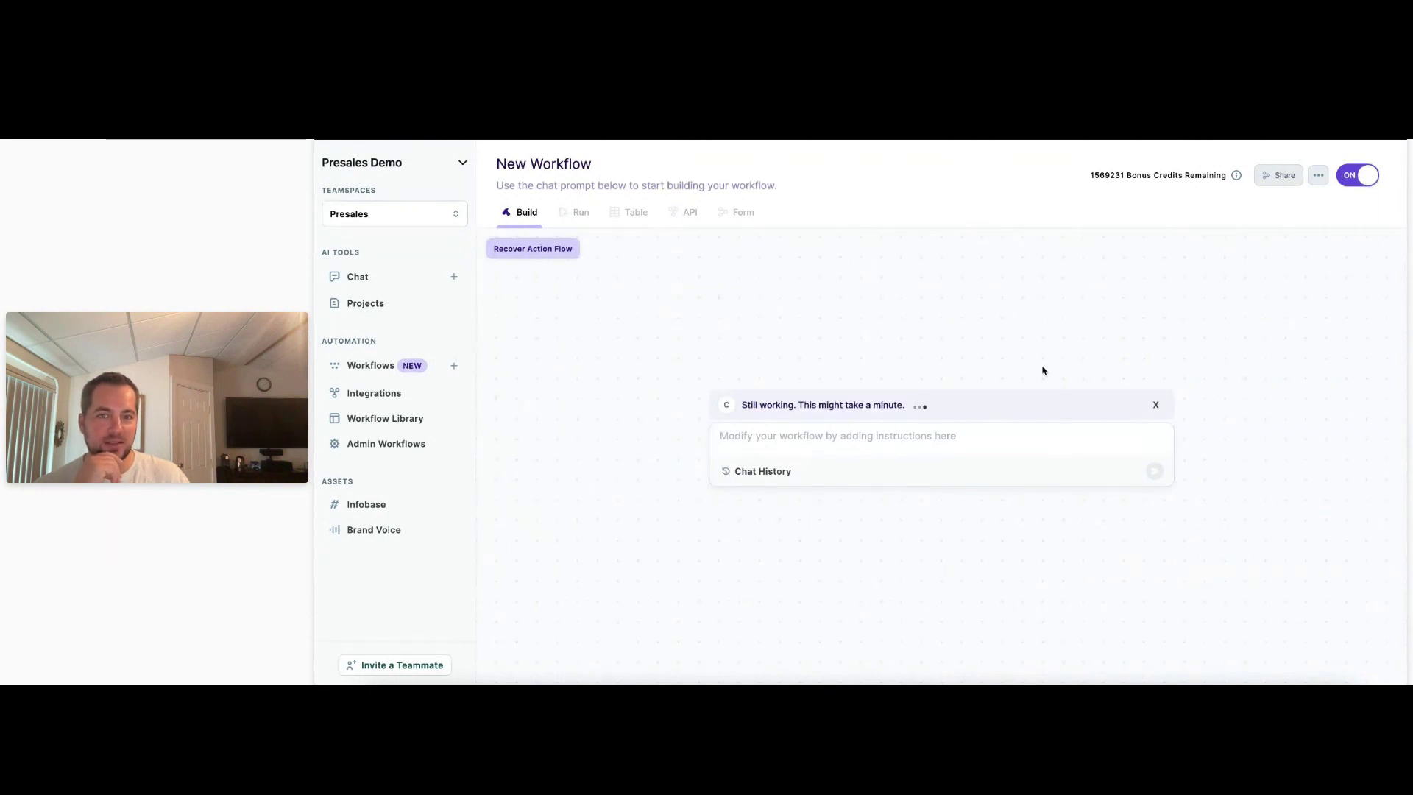
Show the chat history with the LinkedIn prompt selected, moving the text editor windows aside.
left_click(758, 471)
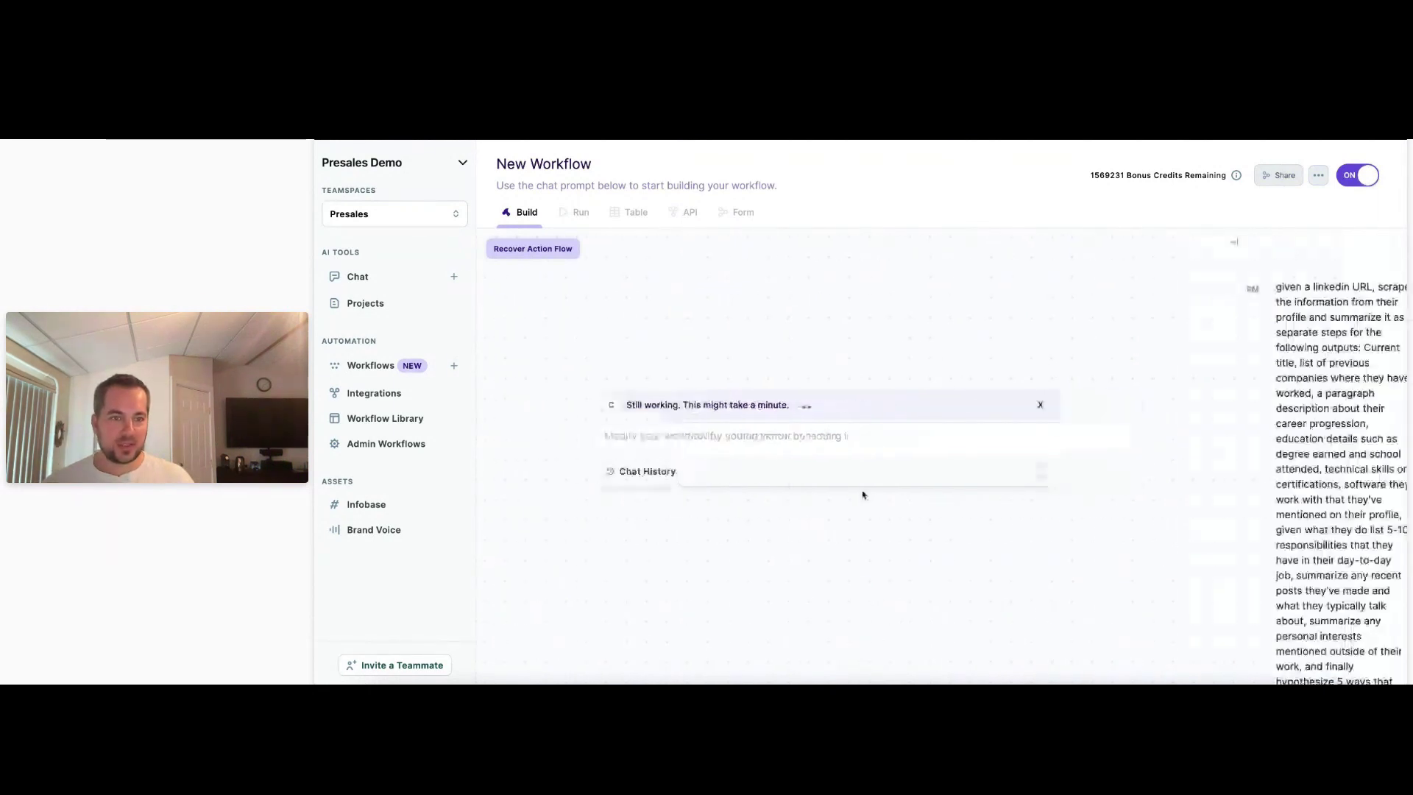
left_click_drag(1338, 598, 1208, 276)
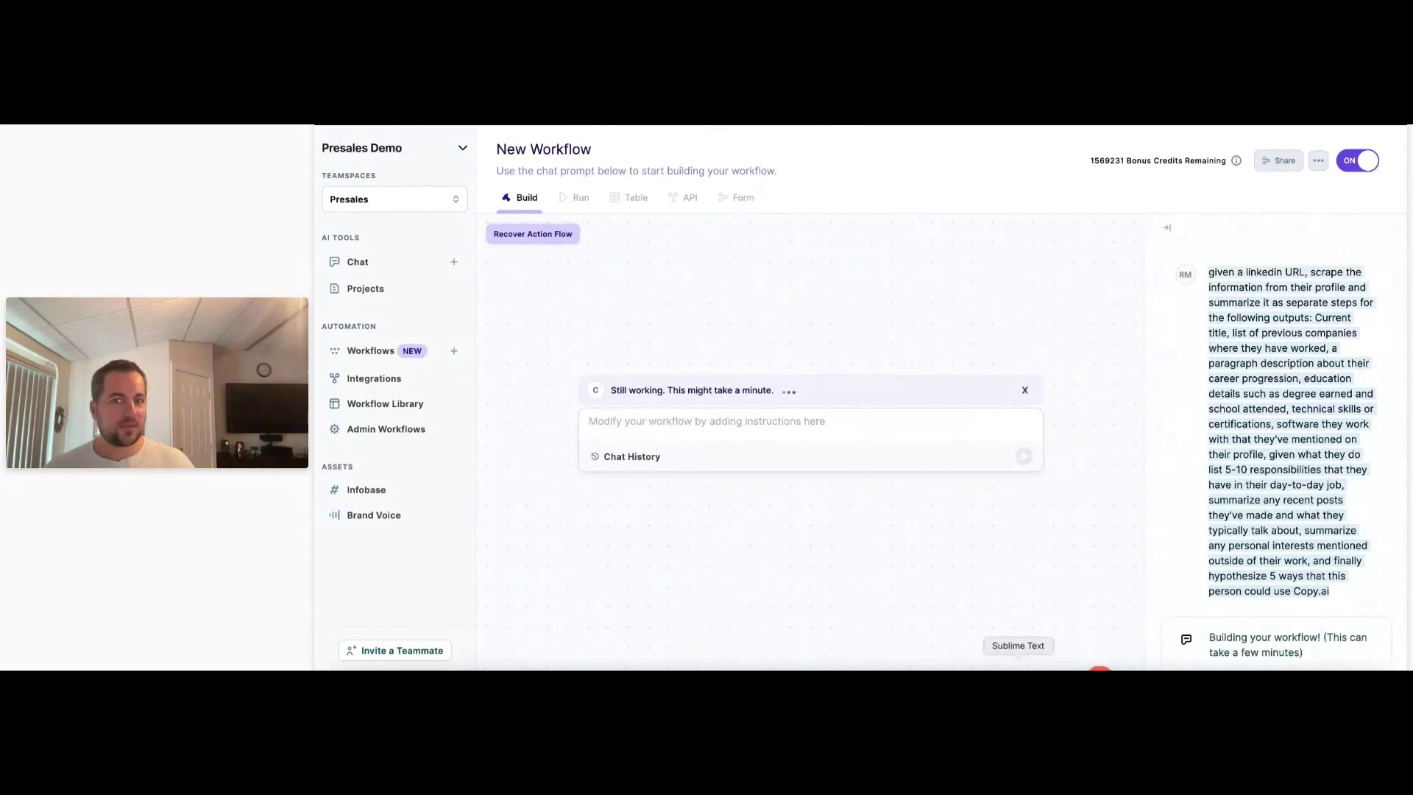
left_click(1019, 666)
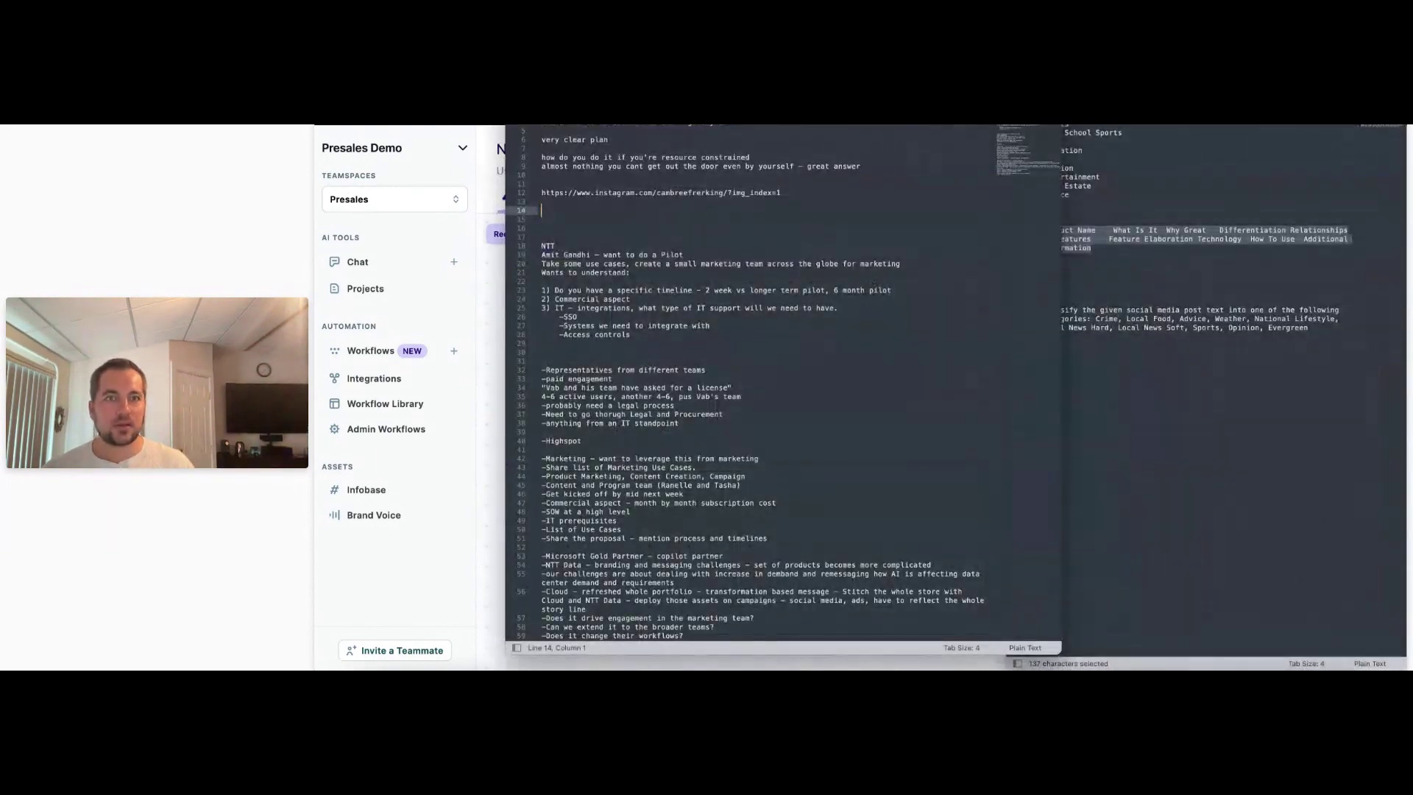
left_click_drag(552, 82, 1410, 96)
left_click_drag(1089, 85, 1409, 90)
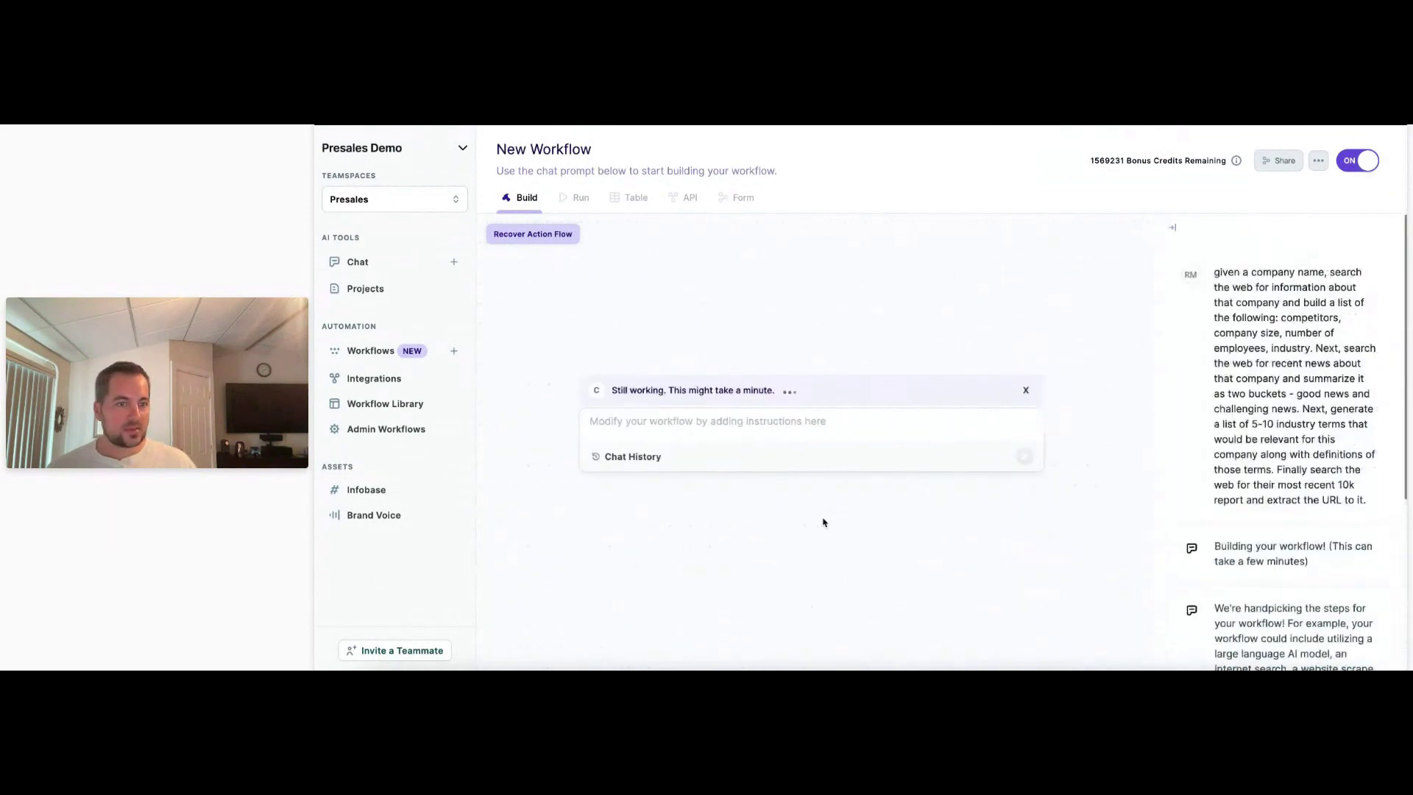
Scroll through the generated LinkedIn Profile Summary workflow steps.
scroll(1314, 471, "down", 4)
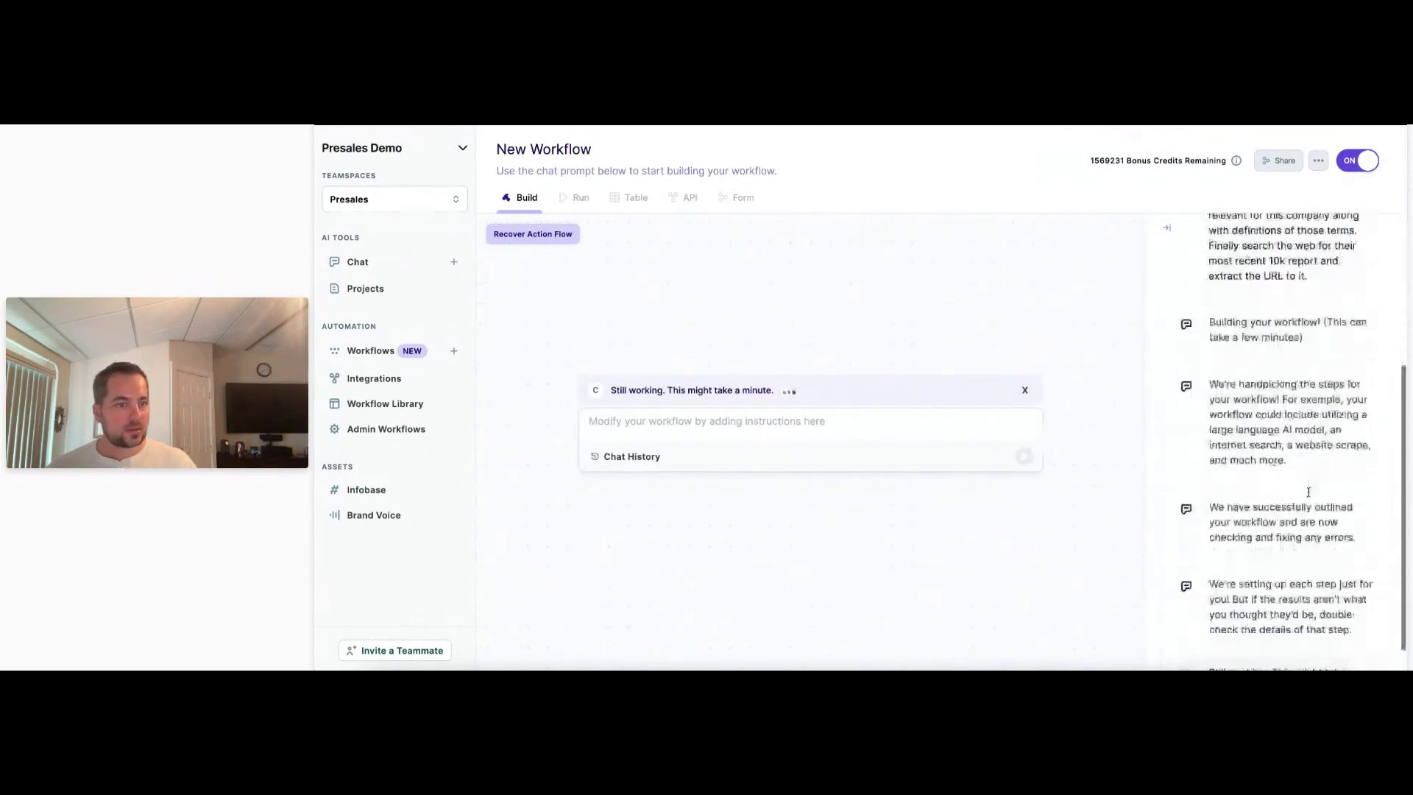
scroll(1328, 545, "up", 3)
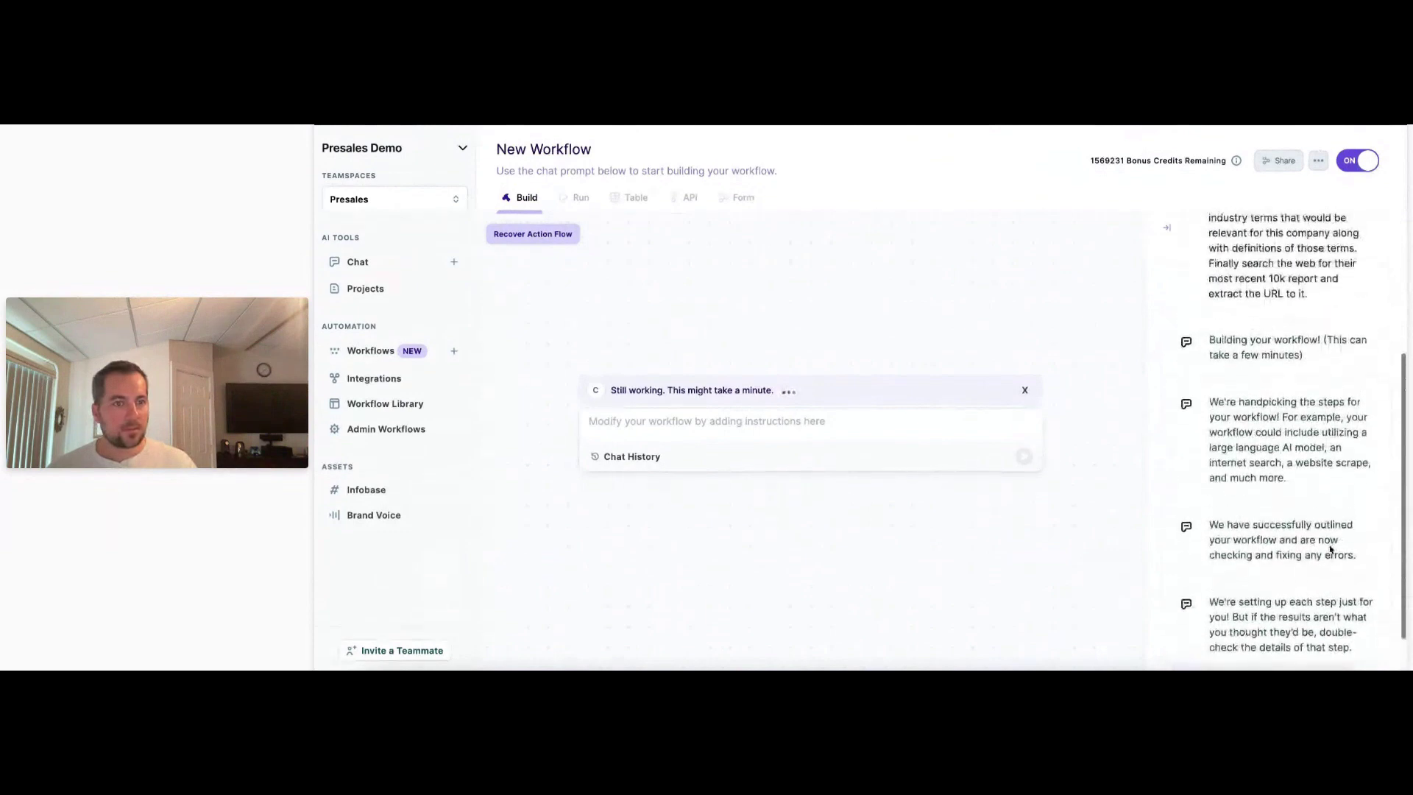
scroll(1208, 475, "up", 2)
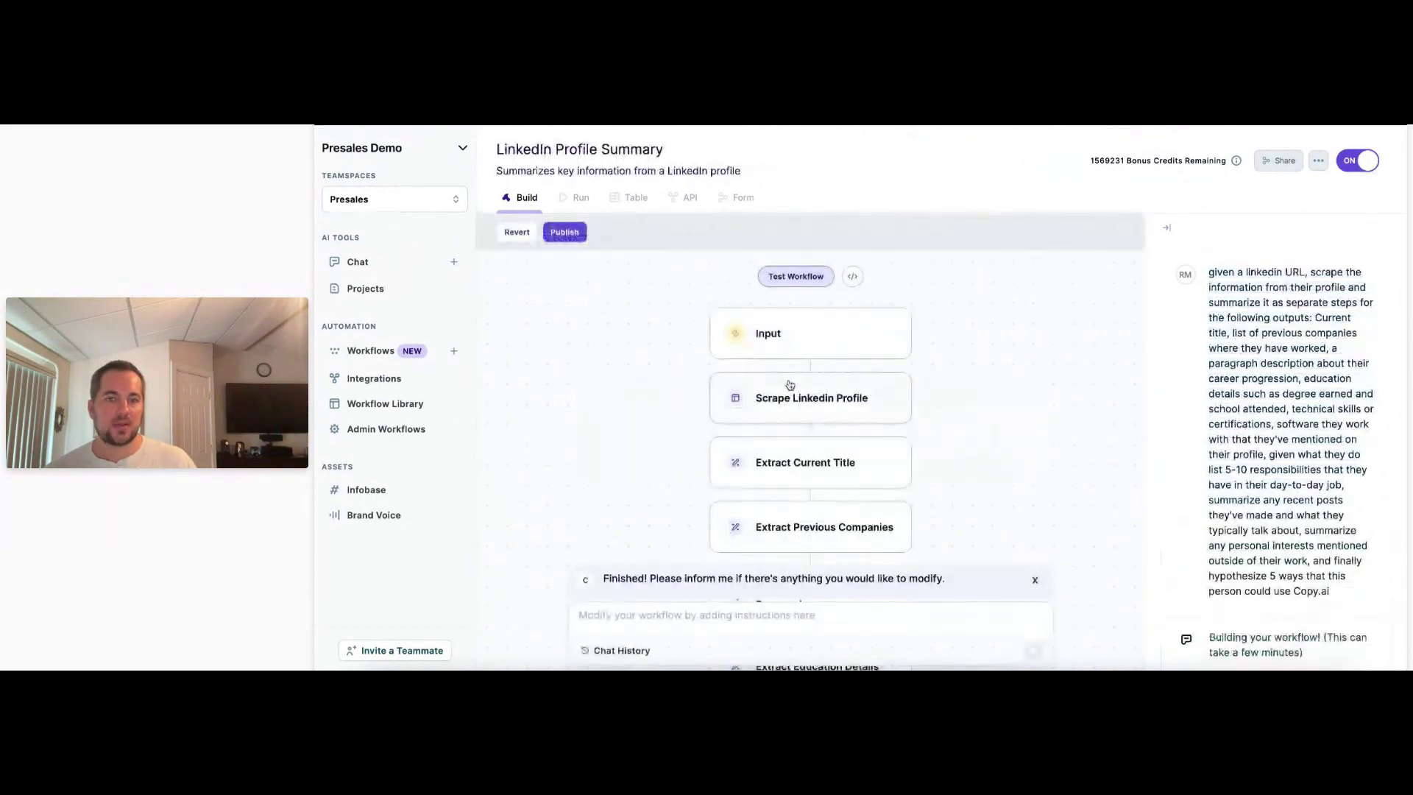
scroll(788, 385, "down", 5)
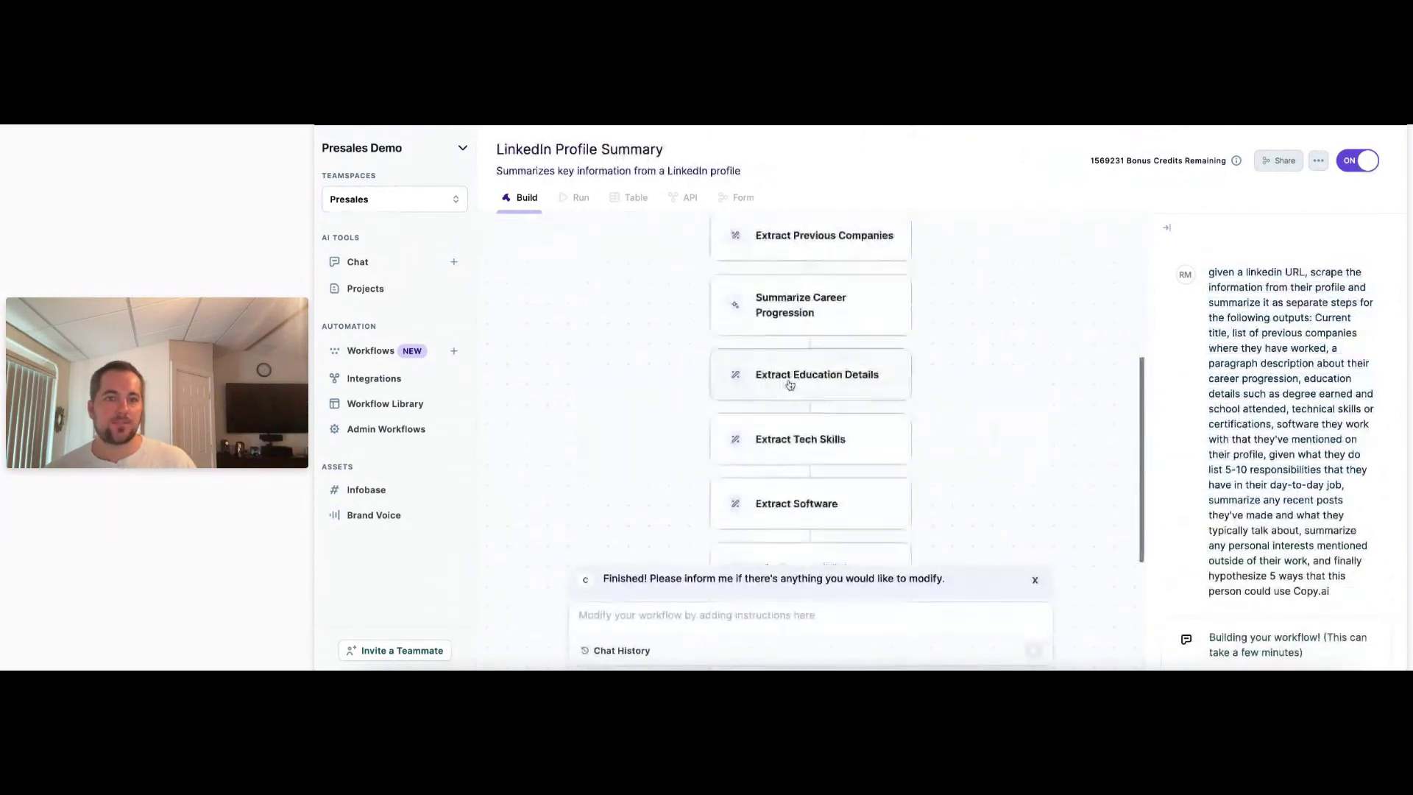
Step through the Input, Scrape Linkedin Profile and Extract Current Title settings to reach Extract Previous Companies' prompt.
scroll(790, 384, "down", 2)
scroll(920, 382, "up", 10)
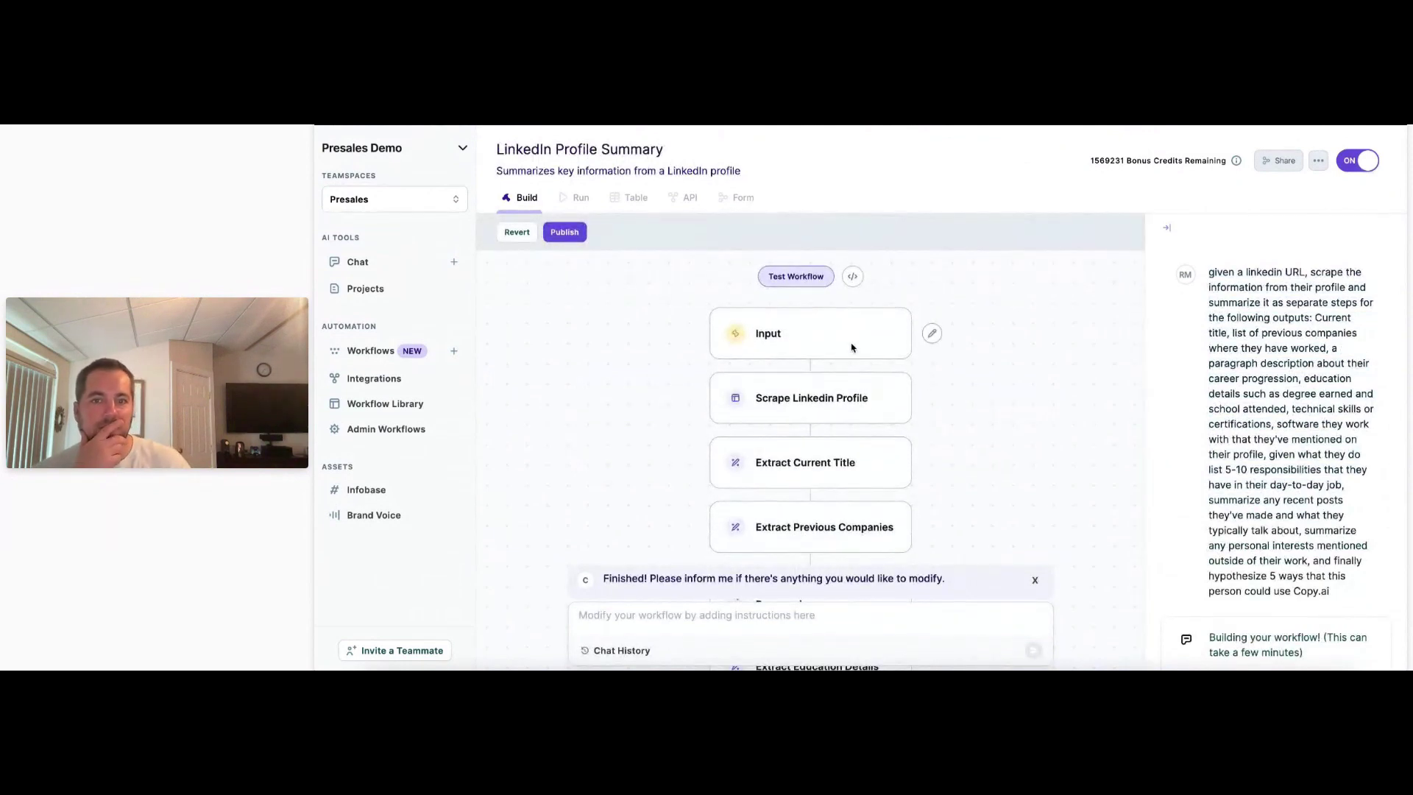
left_click(932, 332)
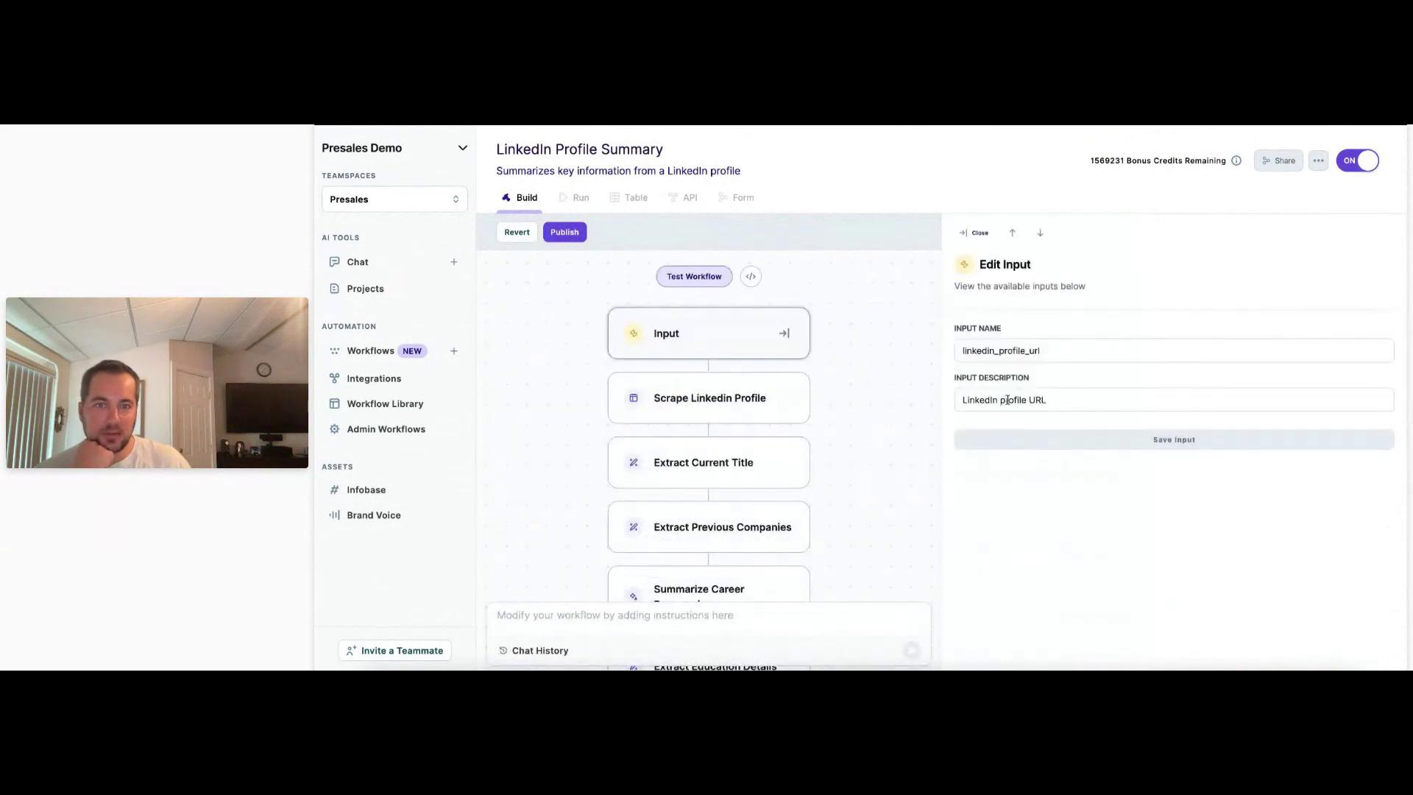
left_click(704, 410)
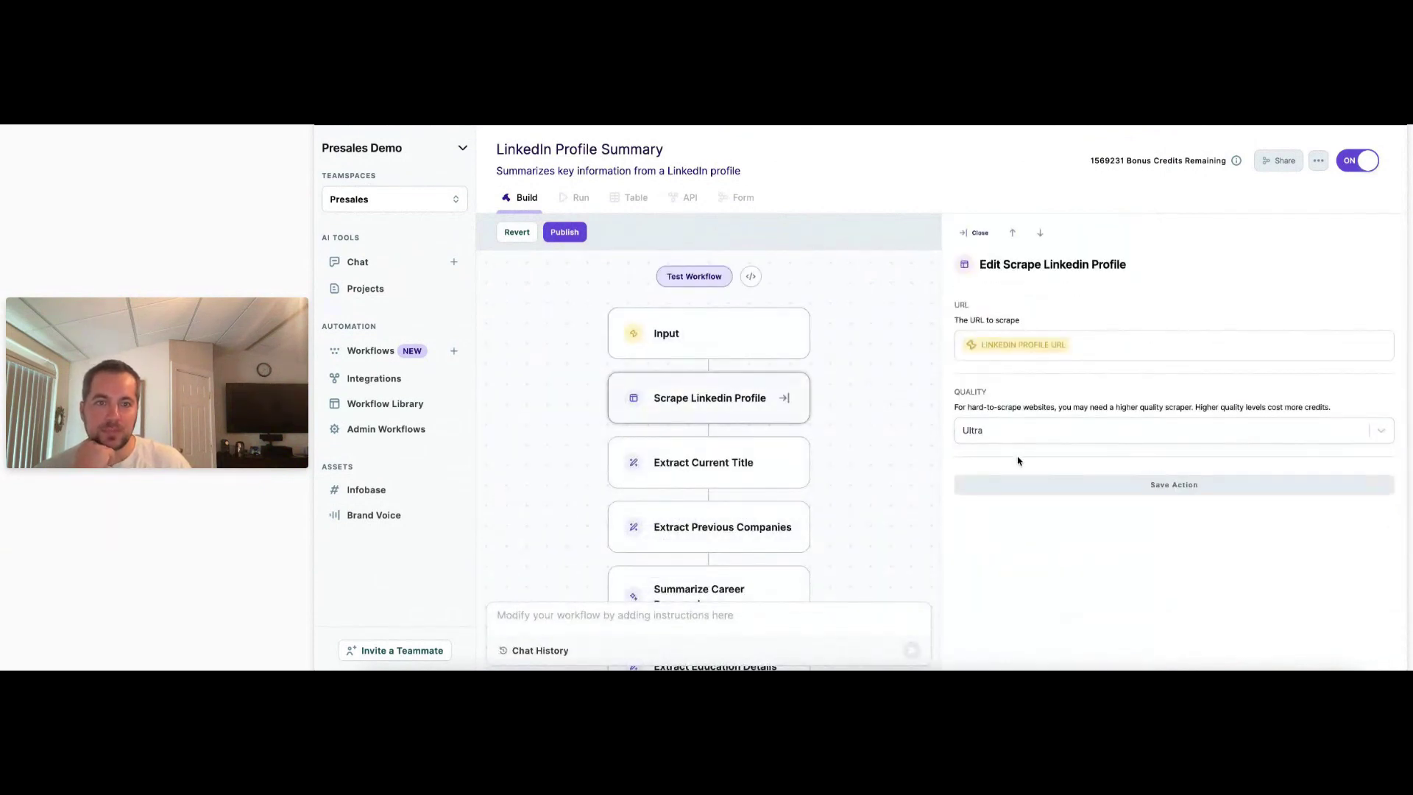
left_click(742, 474)
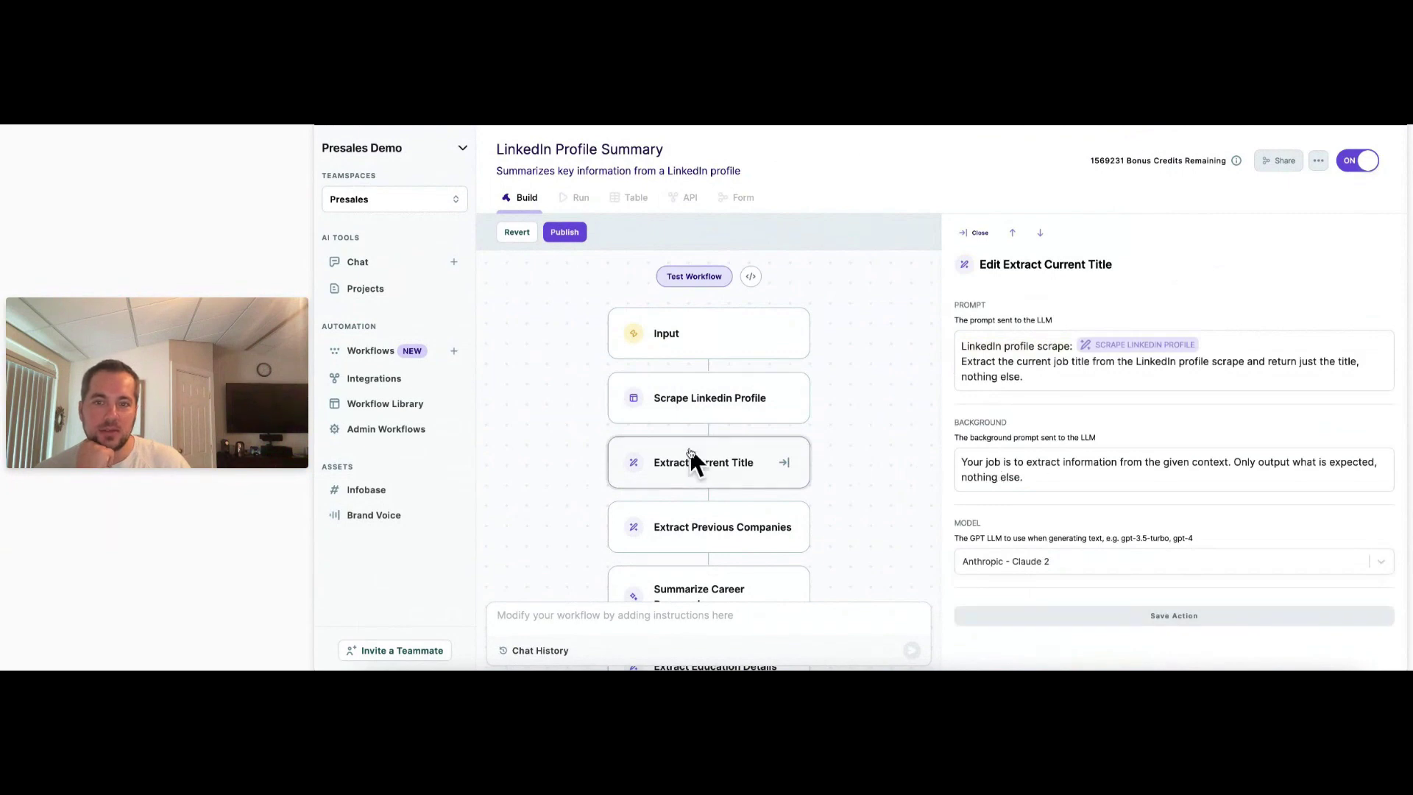
left_click(707, 527)
scroll(712, 501, "down", 2)
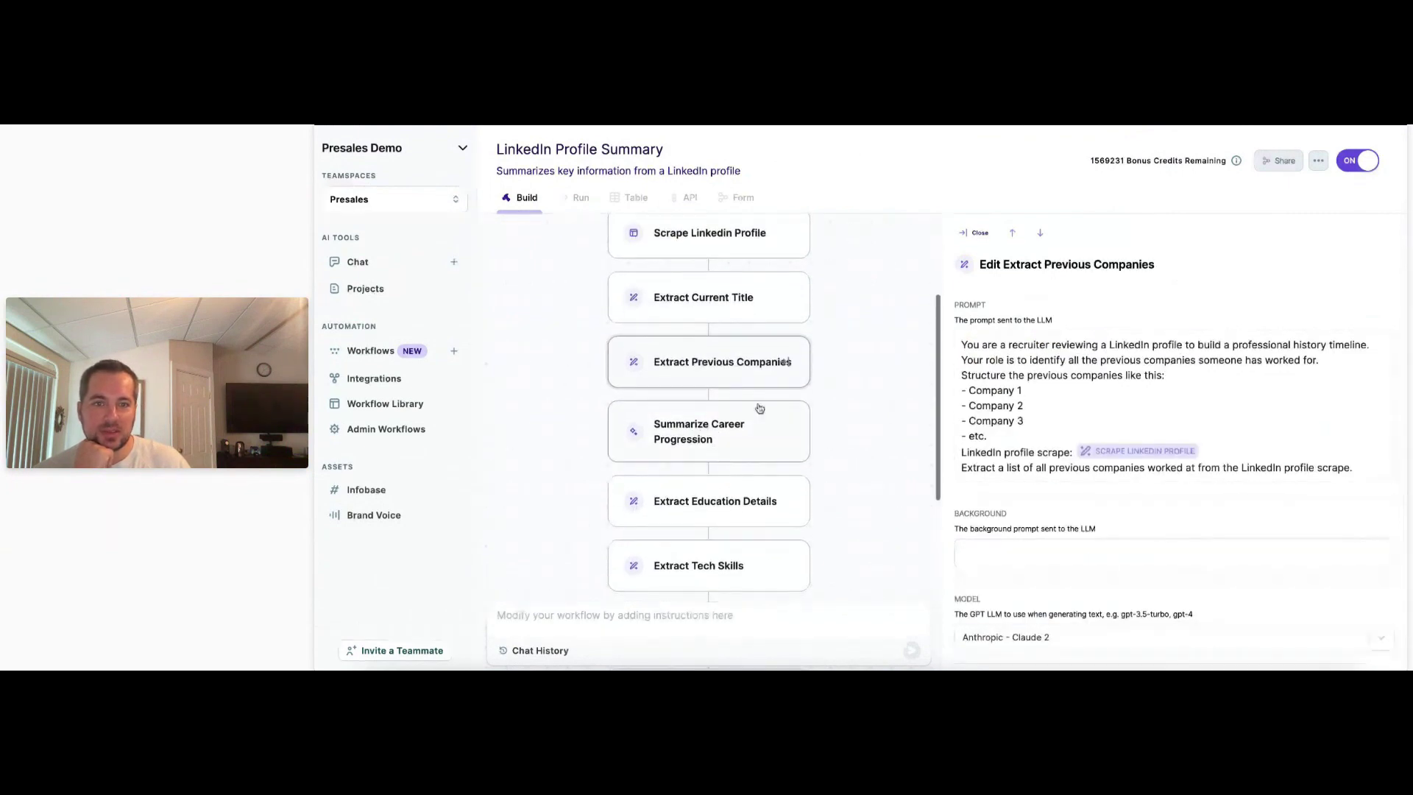
scroll(755, 440, "down", 1)
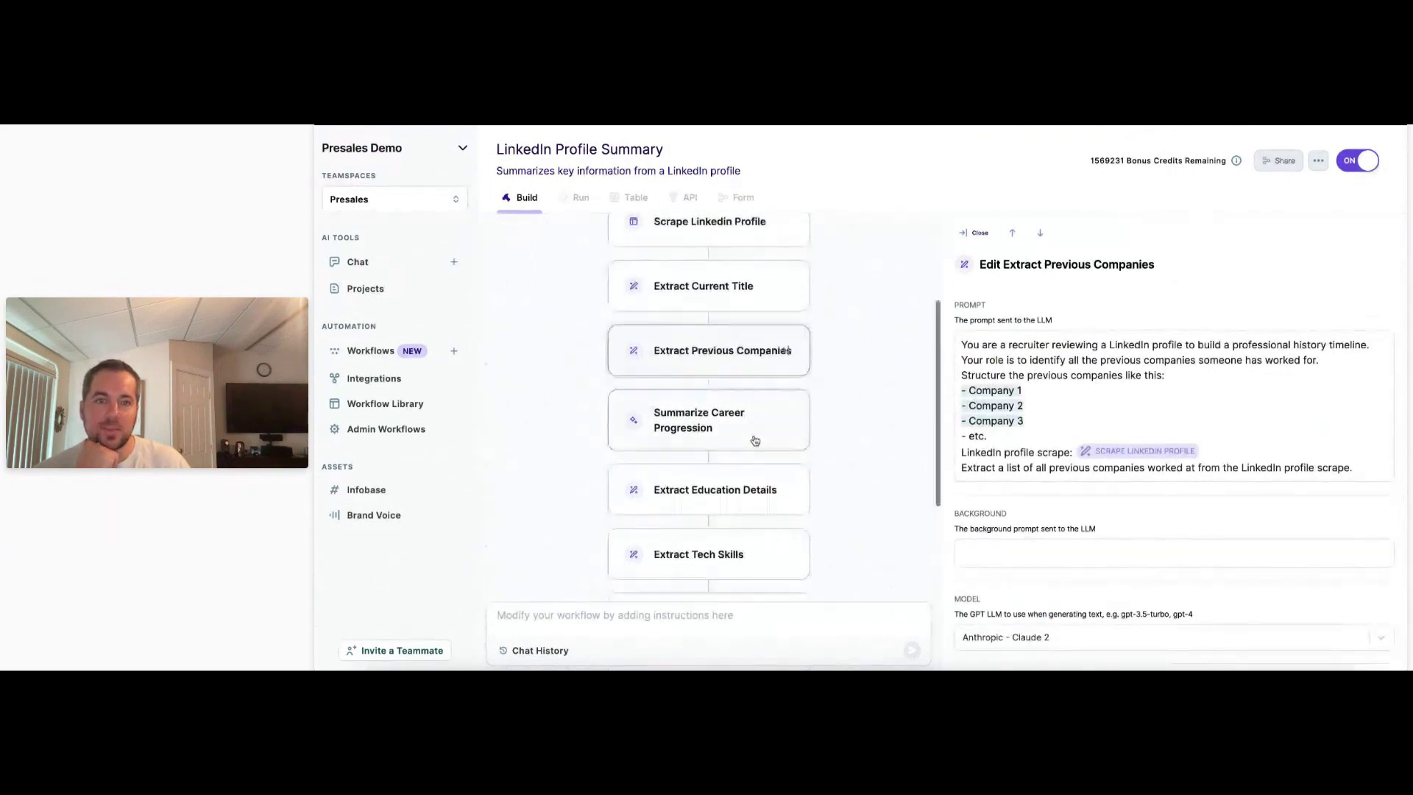
scroll(755, 440, "down", 1)
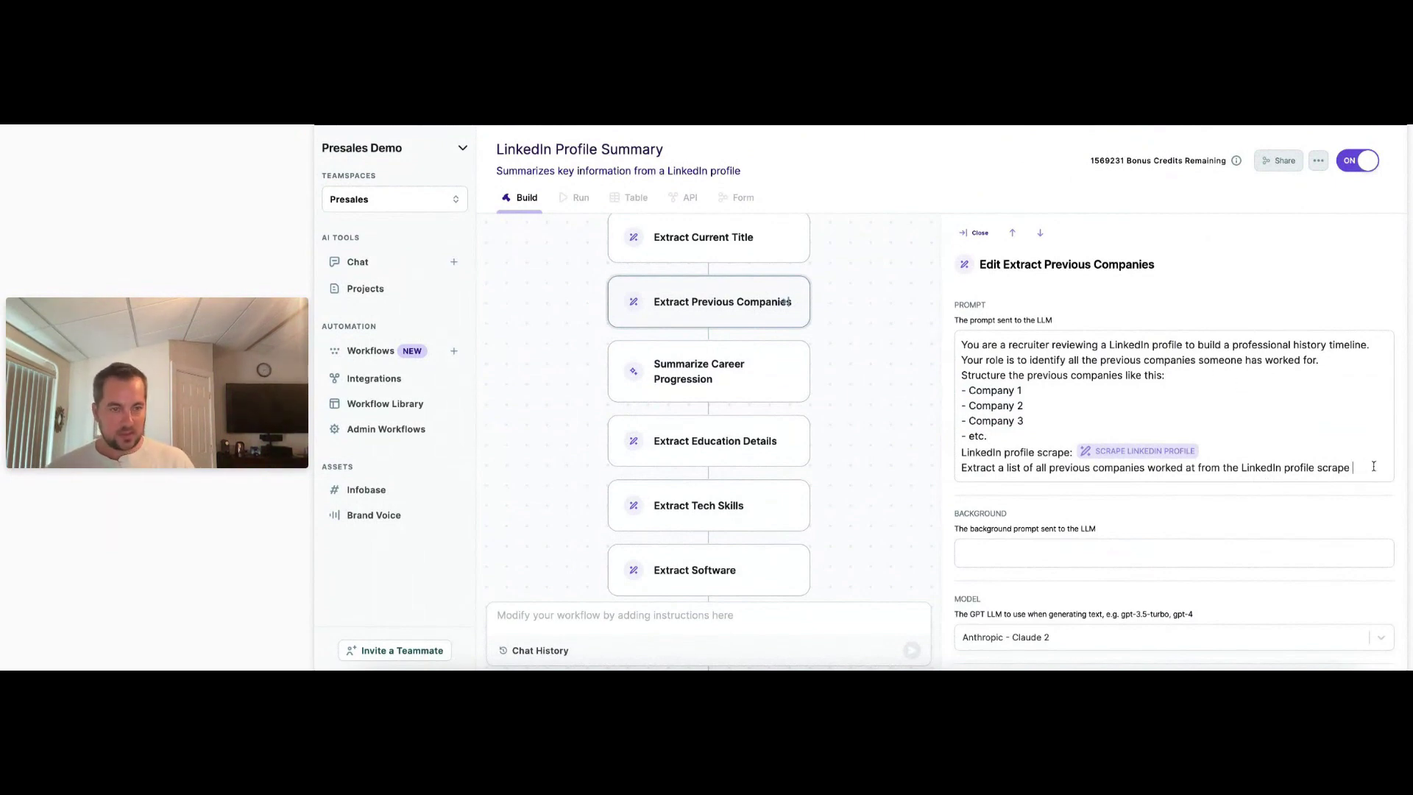
Append 'as well as the years that they worked there' and ', year range' to each Company line, then save.
type("ell as the year")
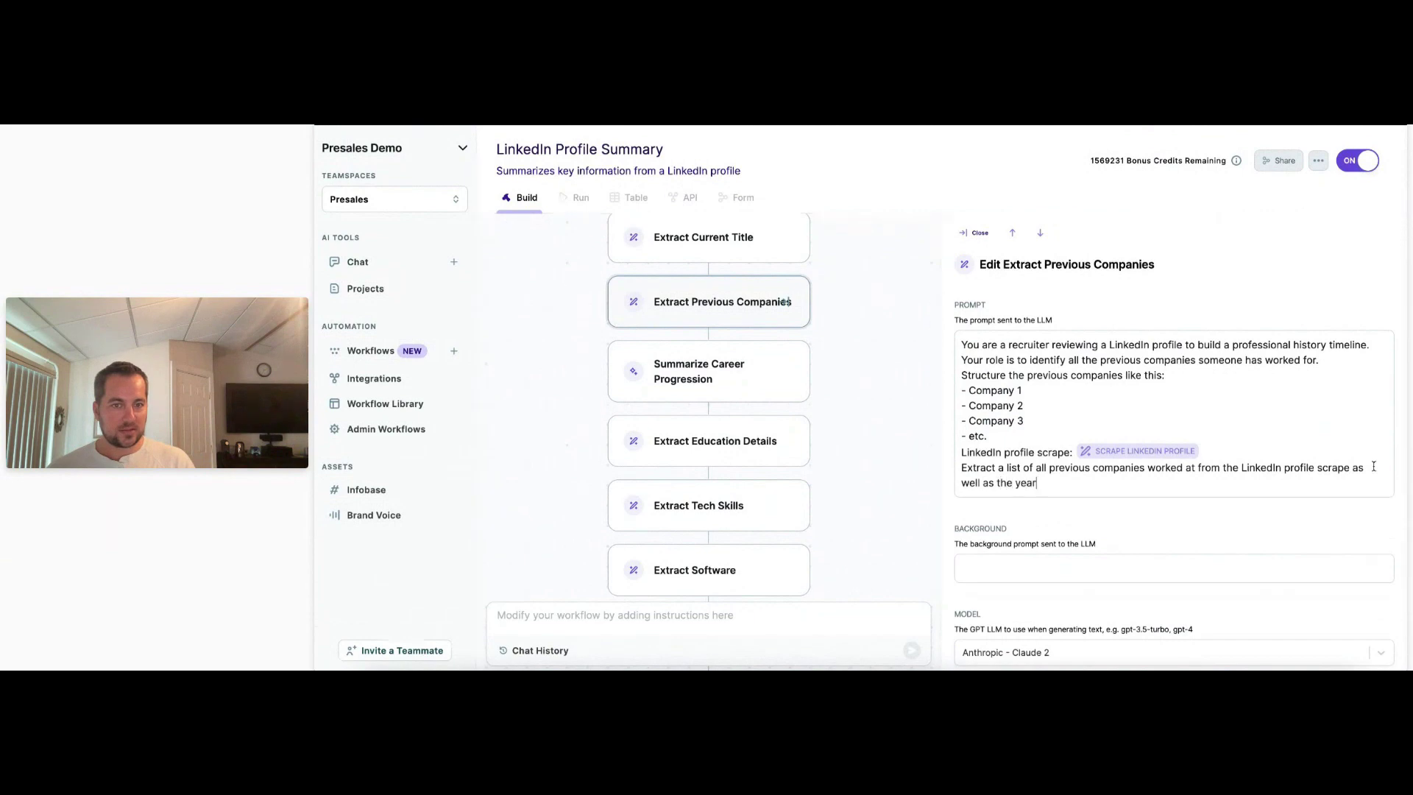
type("s that they worked there.")
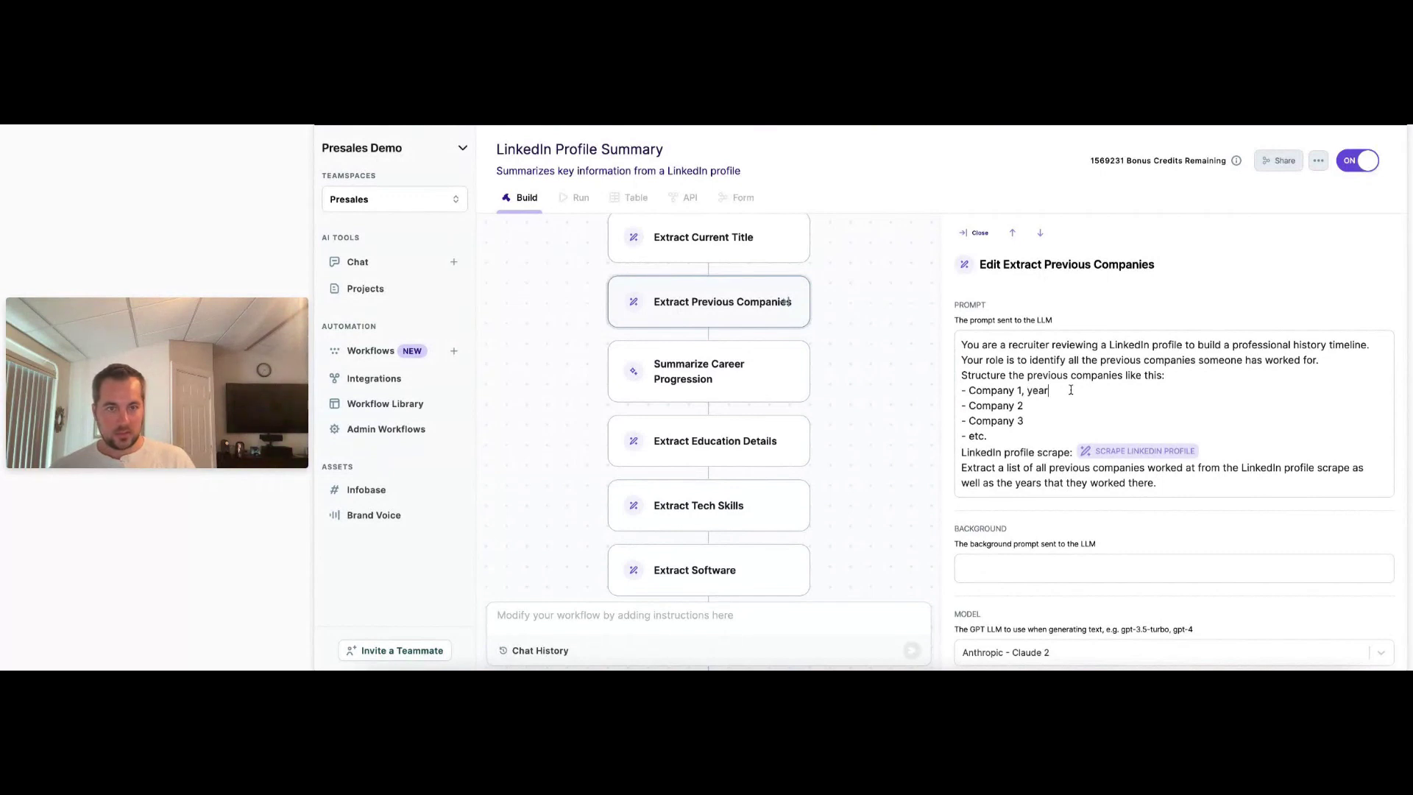
type("range")
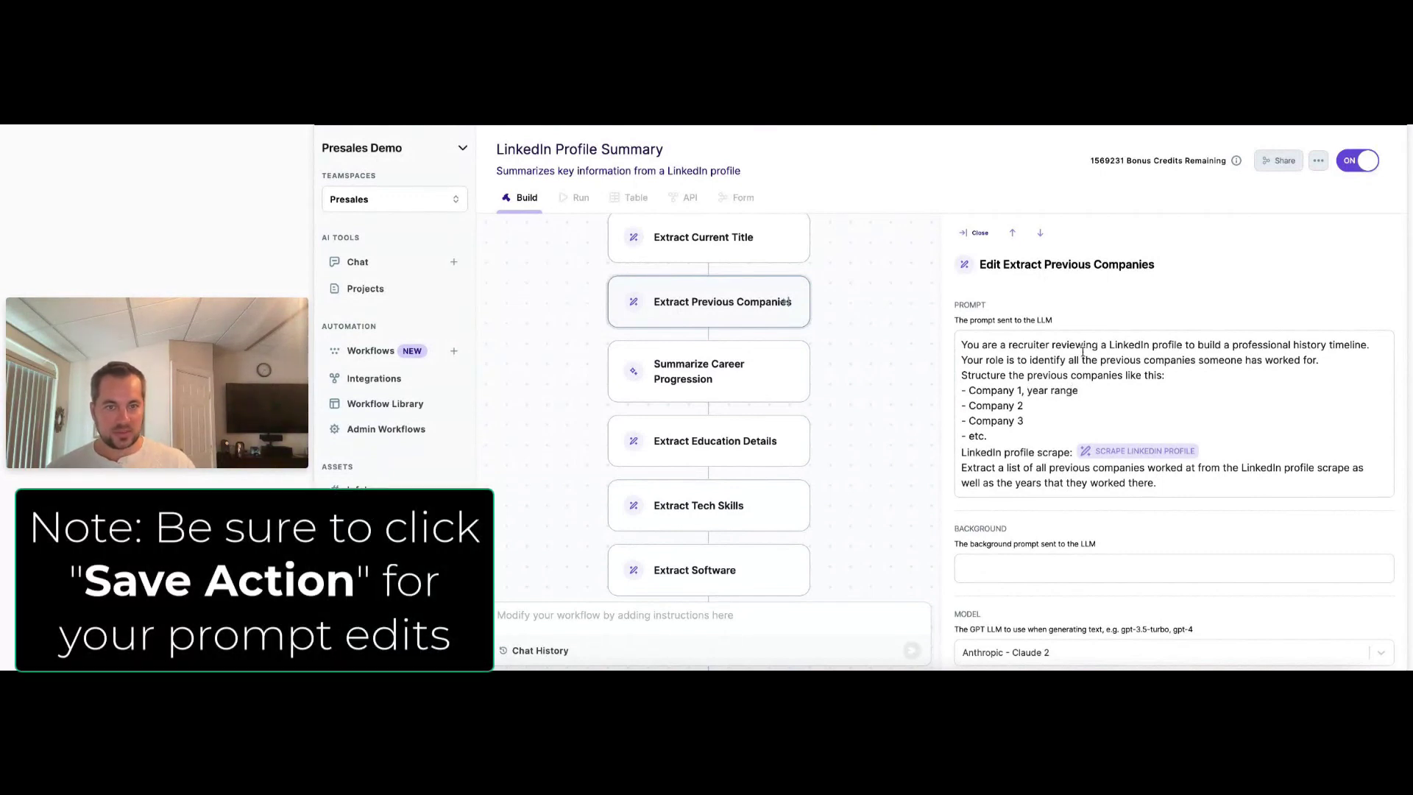
left_click(1021, 392, "shift")
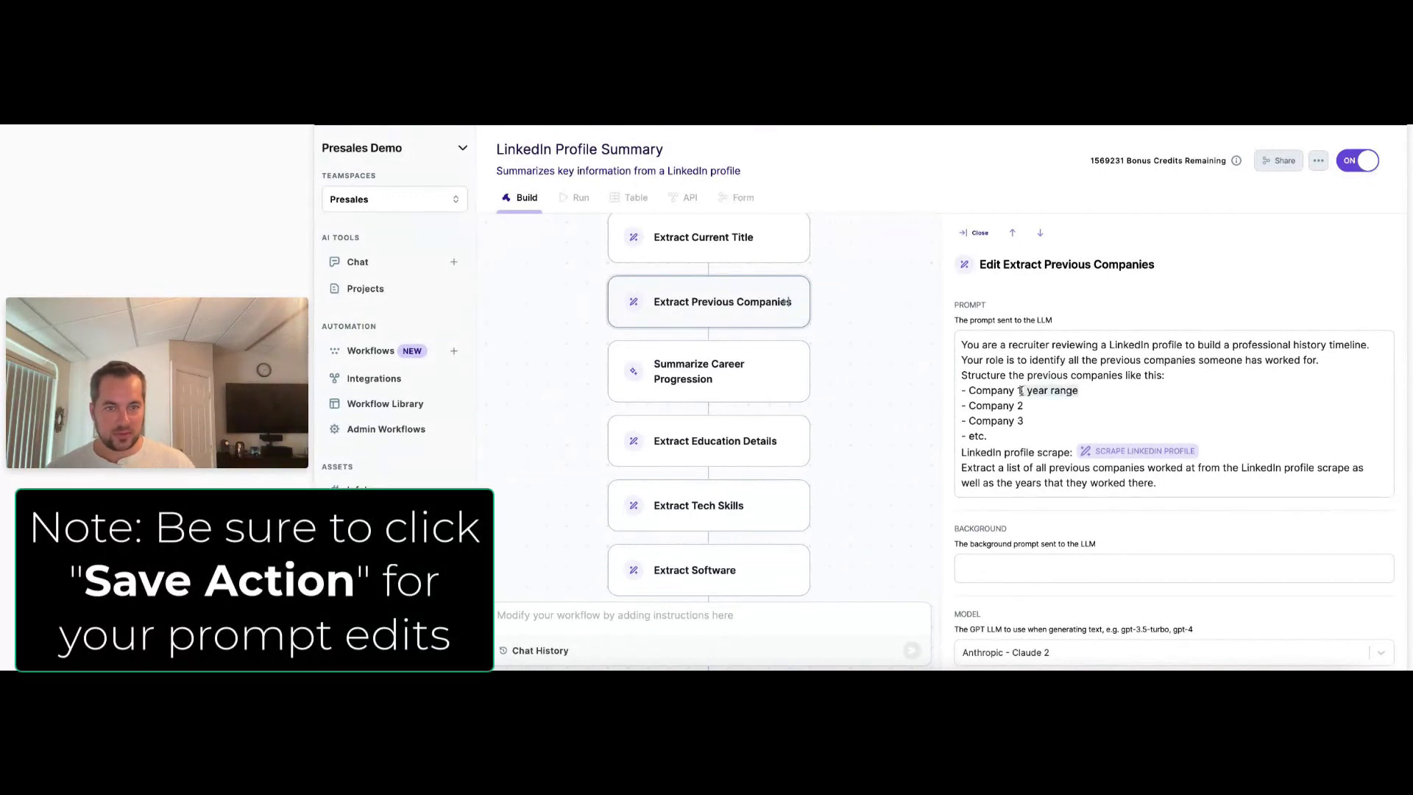
key("ctrl+c")
left_click(1044, 407)
key("ctrl+v")
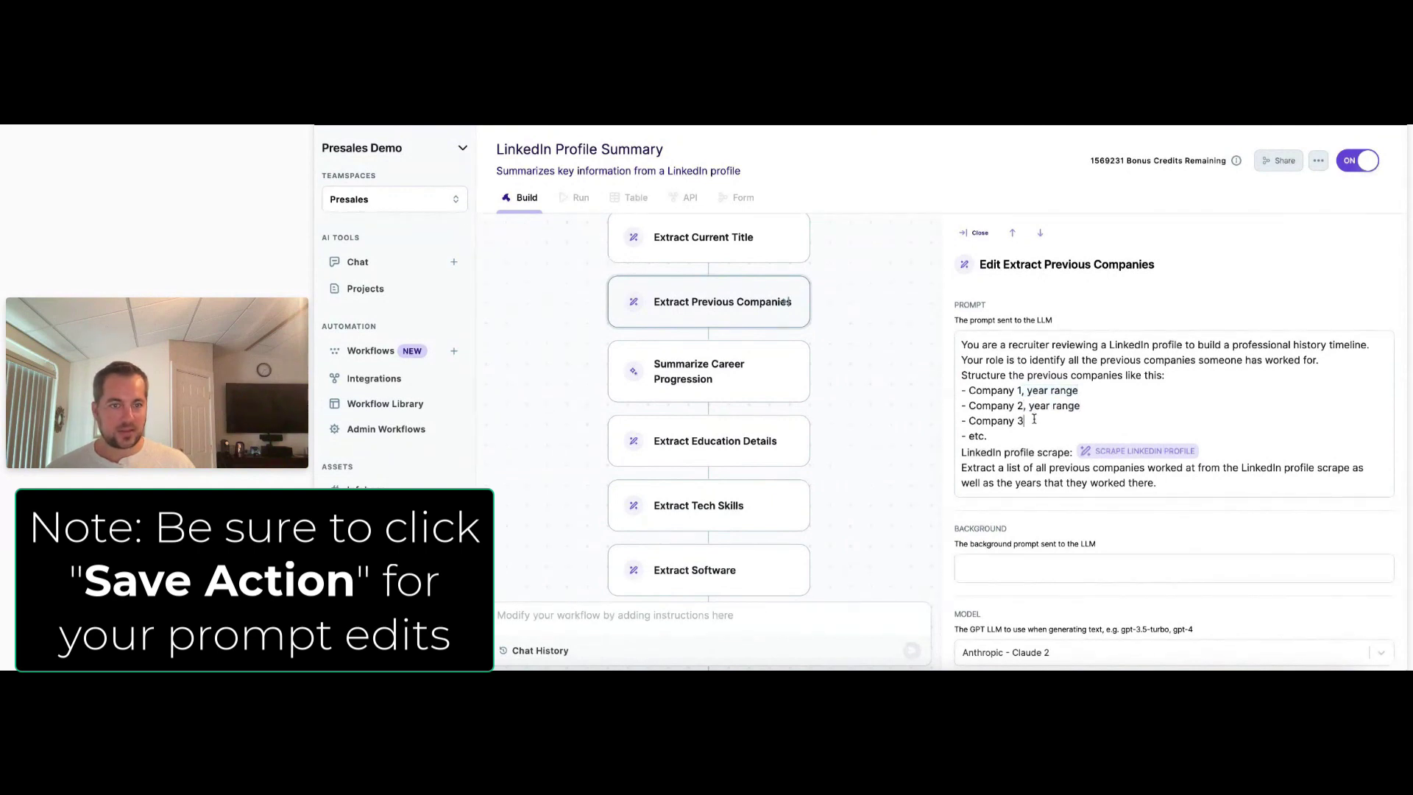
key("ctrl+v")
scroll(1118, 501, "down", 1)
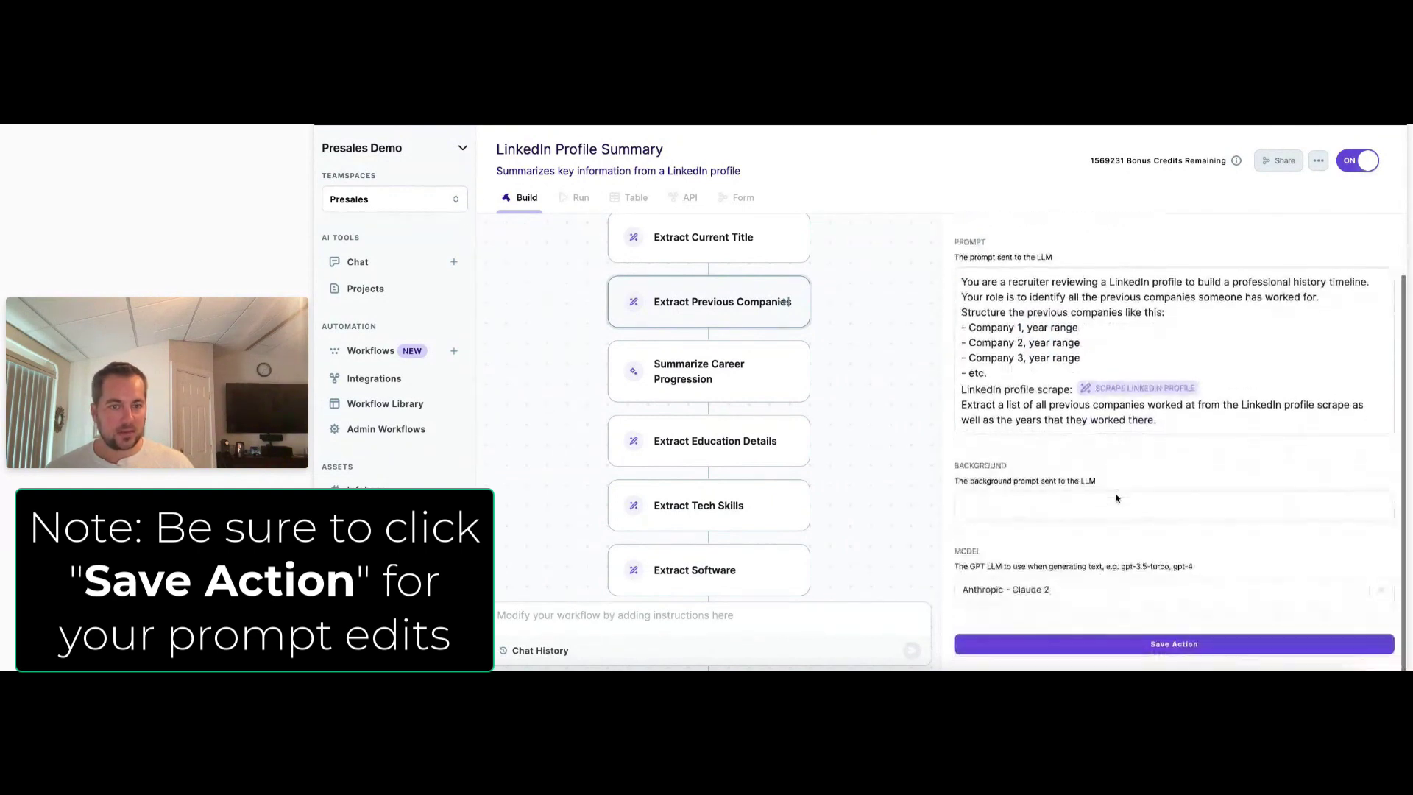
left_click(1208, 654)
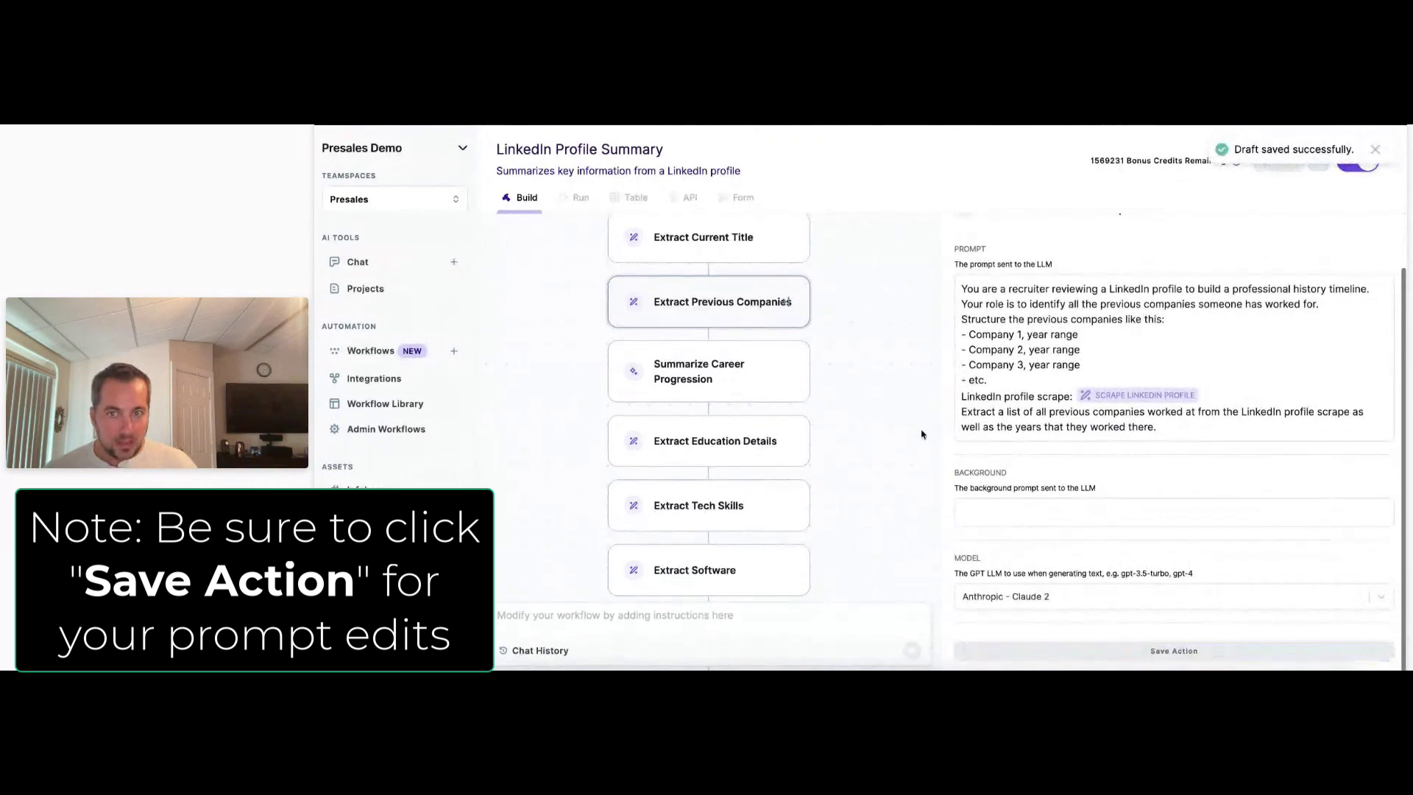
Glance at Summarize Career Progression, then return to the Extract Previous Companies settings.
left_click(703, 379)
left_click(725, 305)
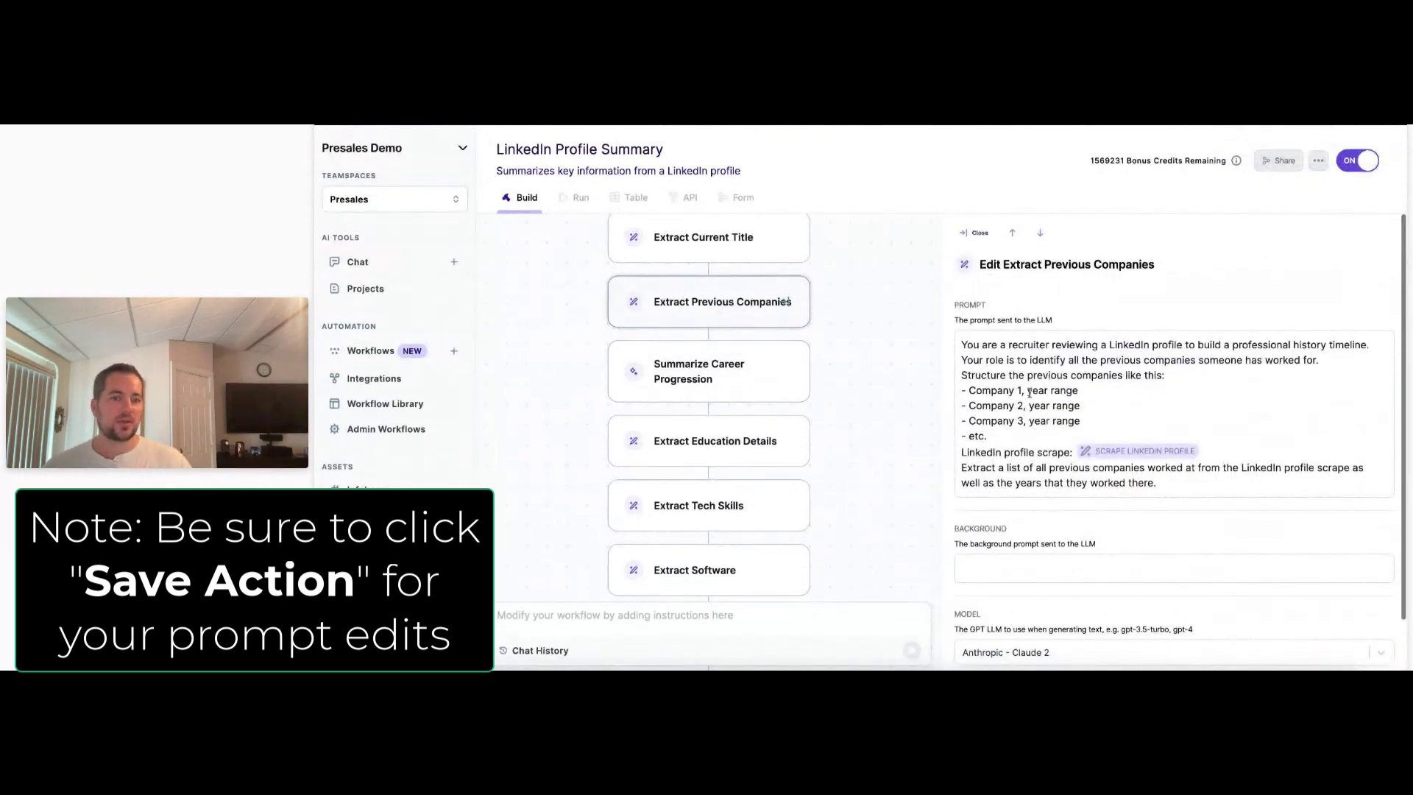
scroll(1086, 597, "down", 1)
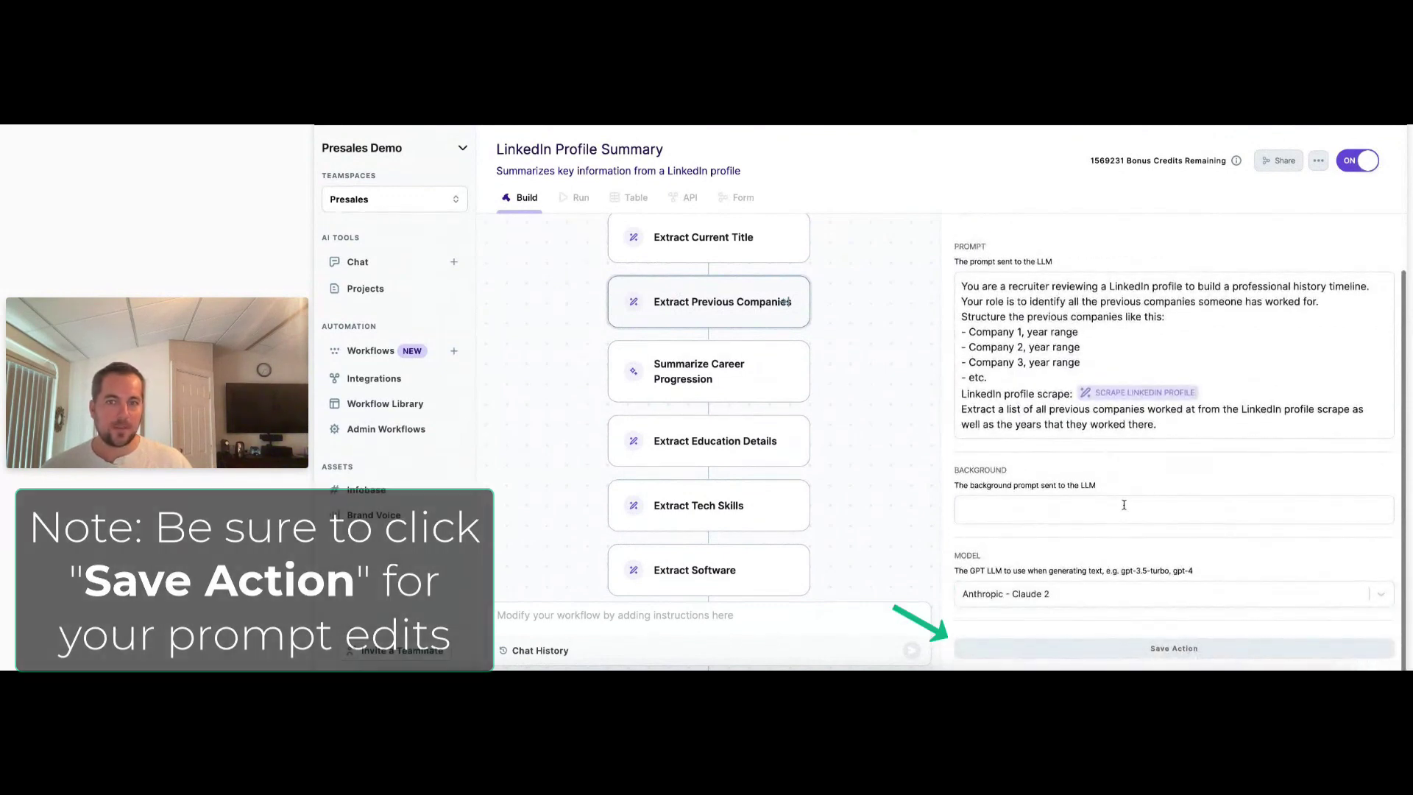
Open Summarize Career Progression and highlight its one-paragraph career summary prompt and background text.
left_click(740, 384)
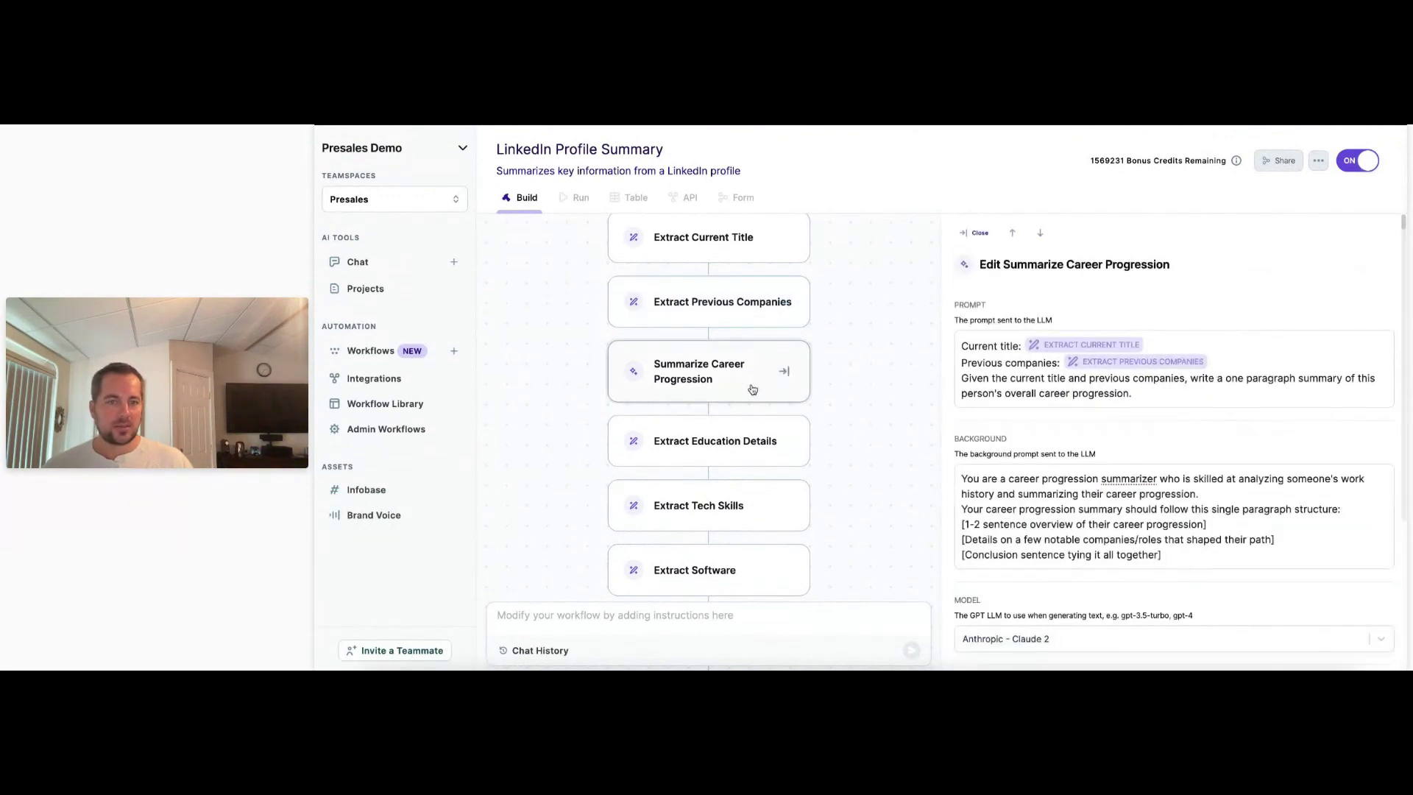
left_click_drag(994, 311, 937, 309)
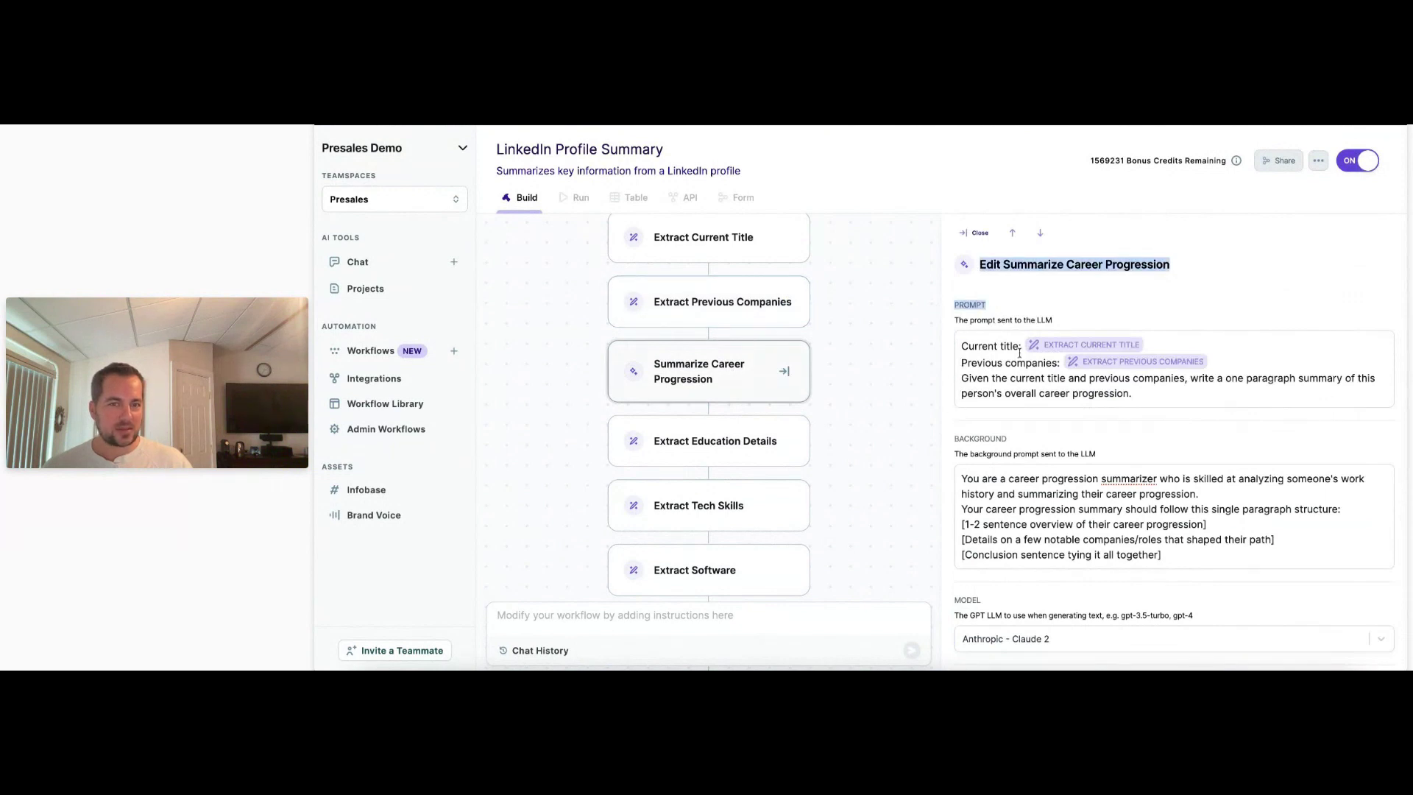
left_click(989, 361)
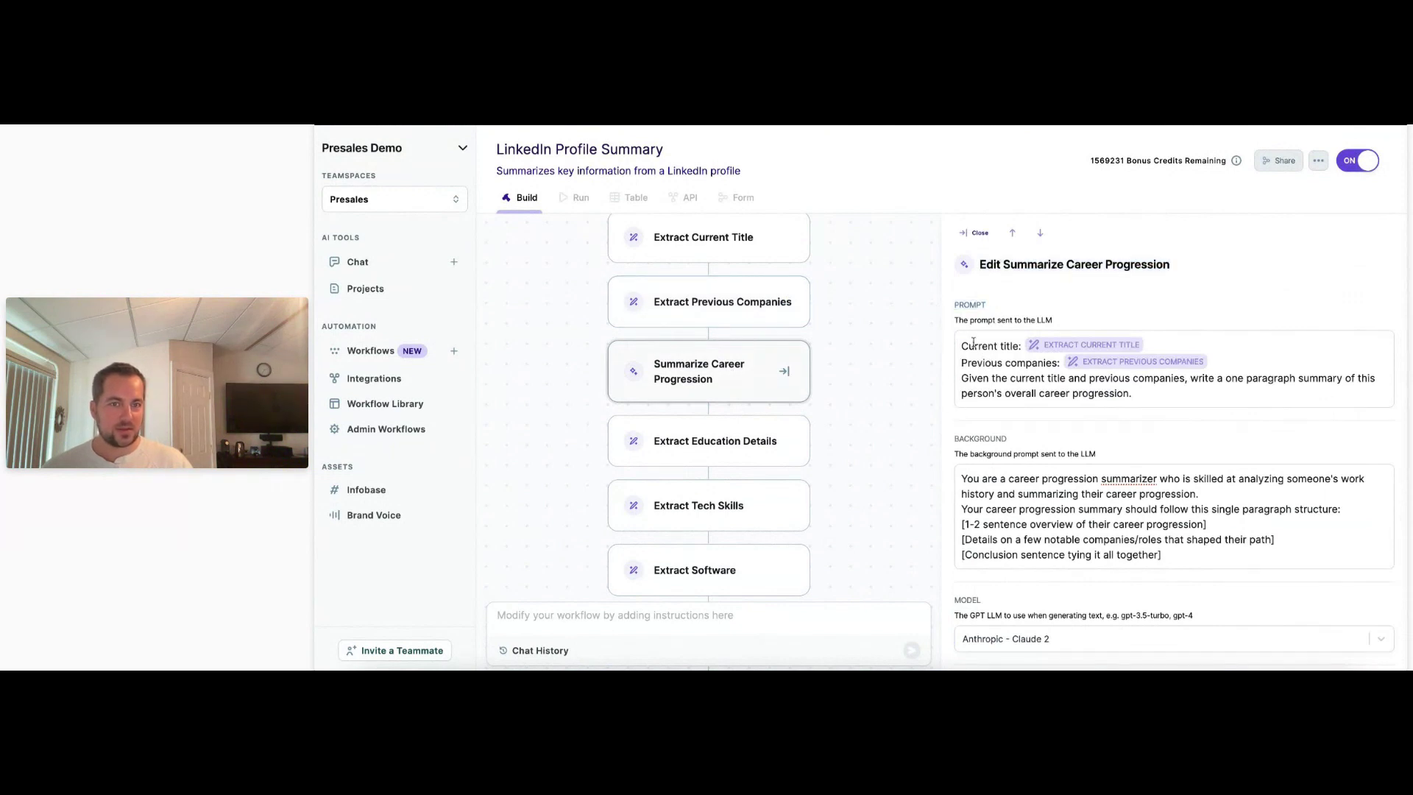
left_click_drag(962, 351, 1220, 397)
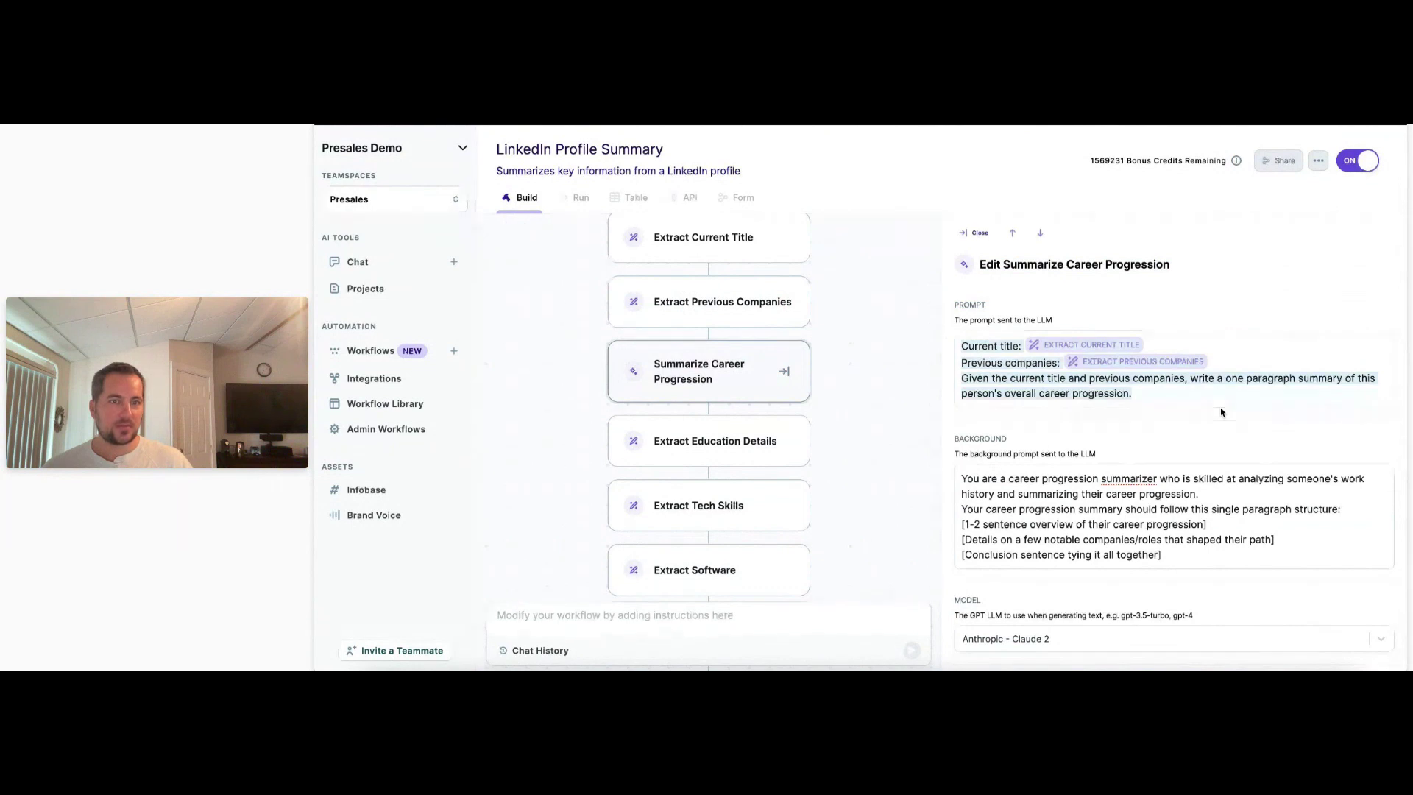
left_click(1211, 413)
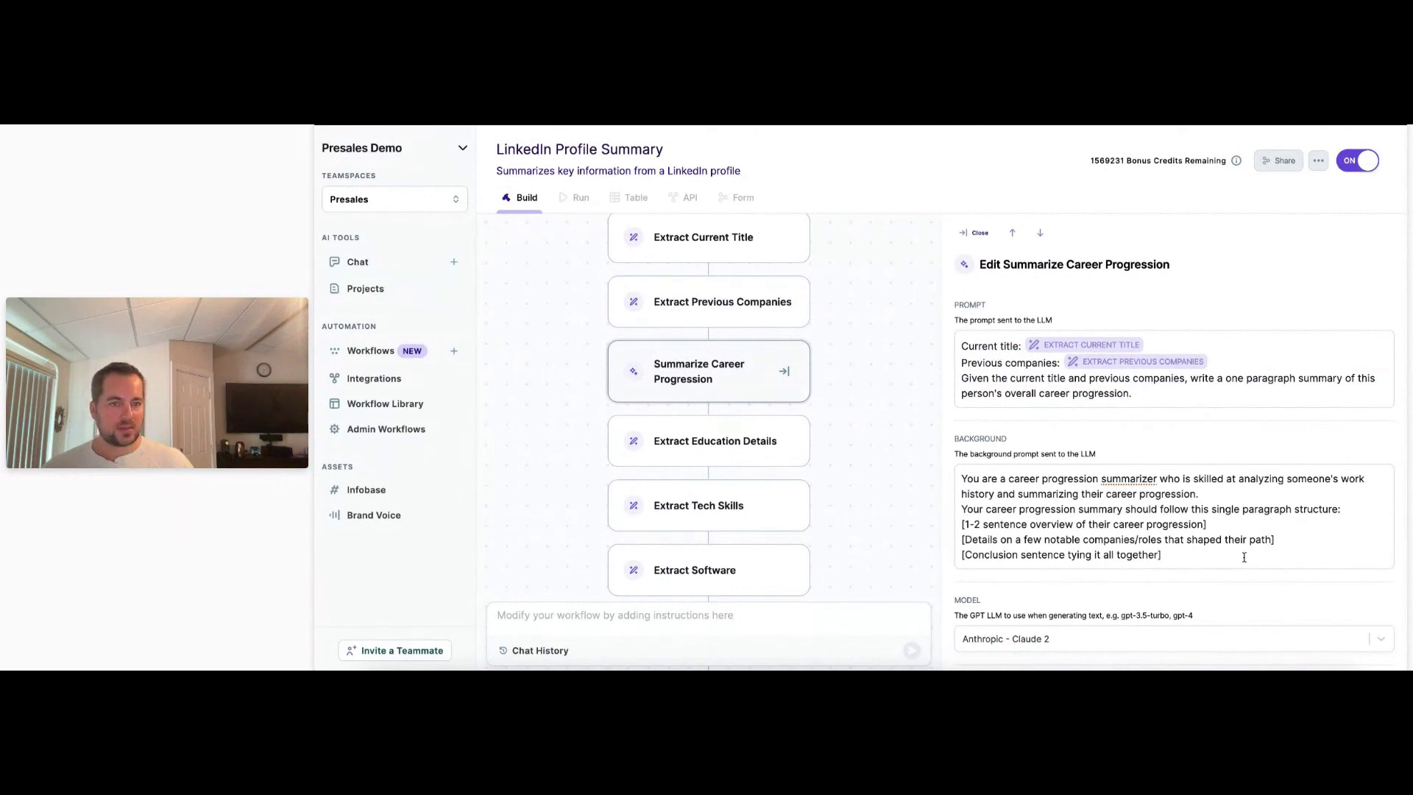
left_click_drag(1223, 556, 875, 480)
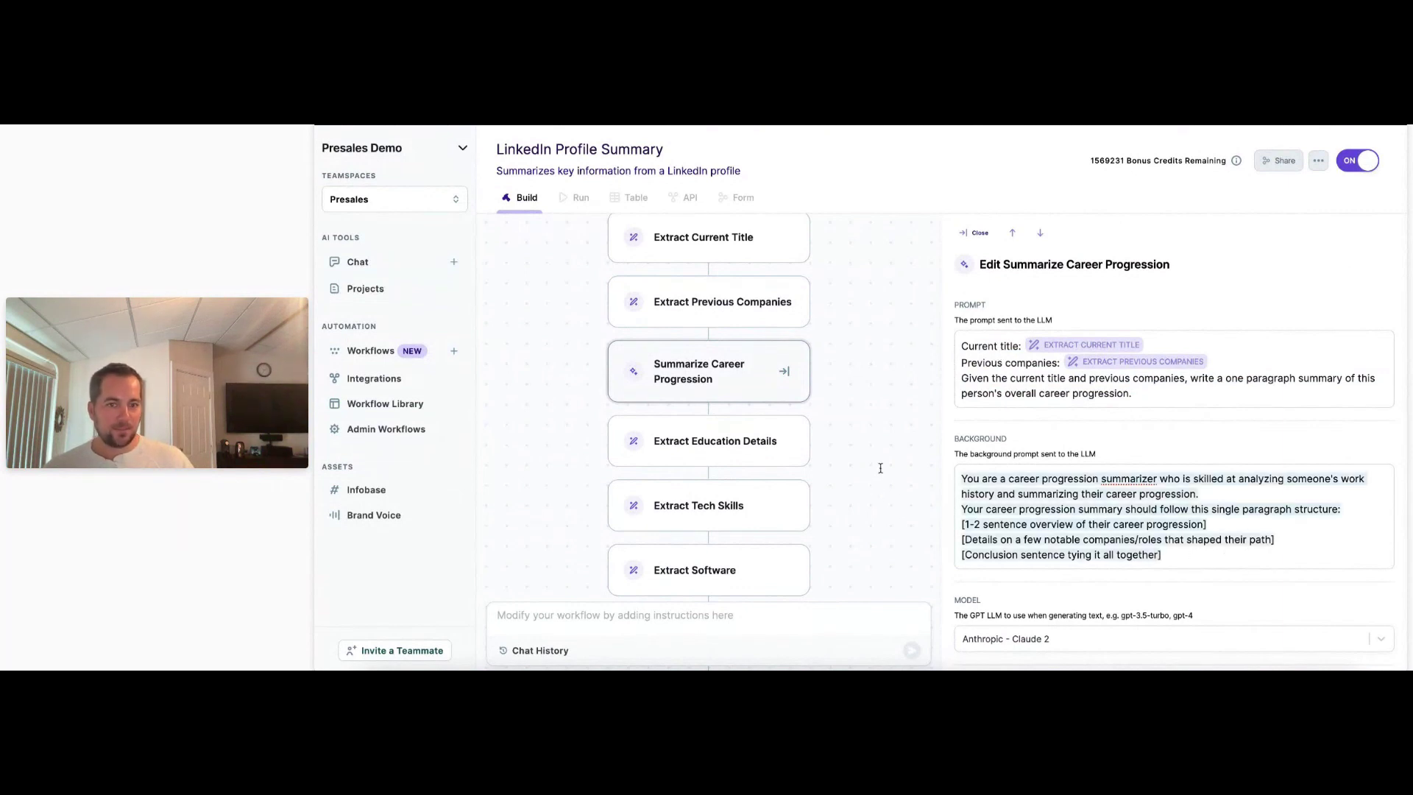
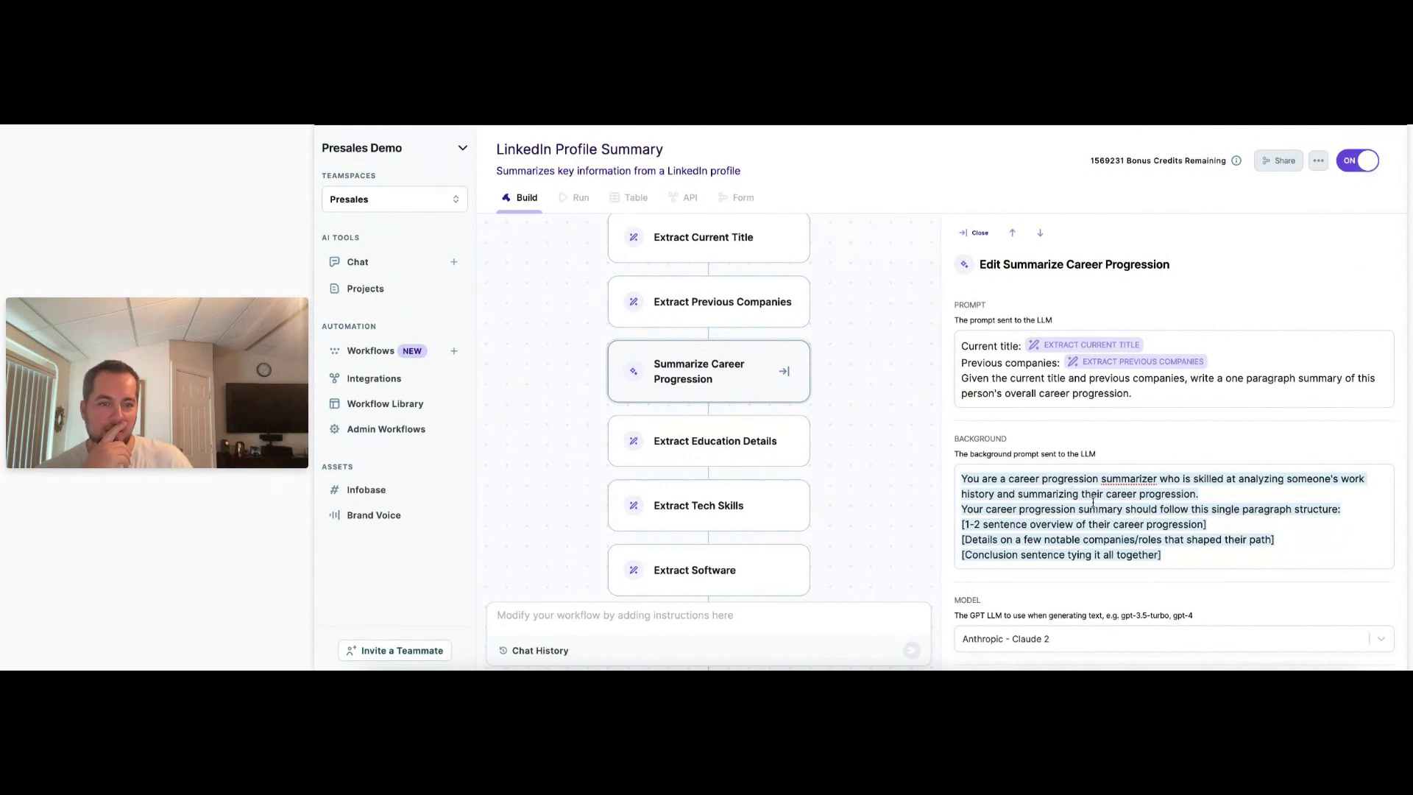
Highlight the Summarize Career Progression background prompt text while explaining it.
left_click(1105, 393)
left_click_drag(959, 480, 1256, 586)
left_click(1173, 592)
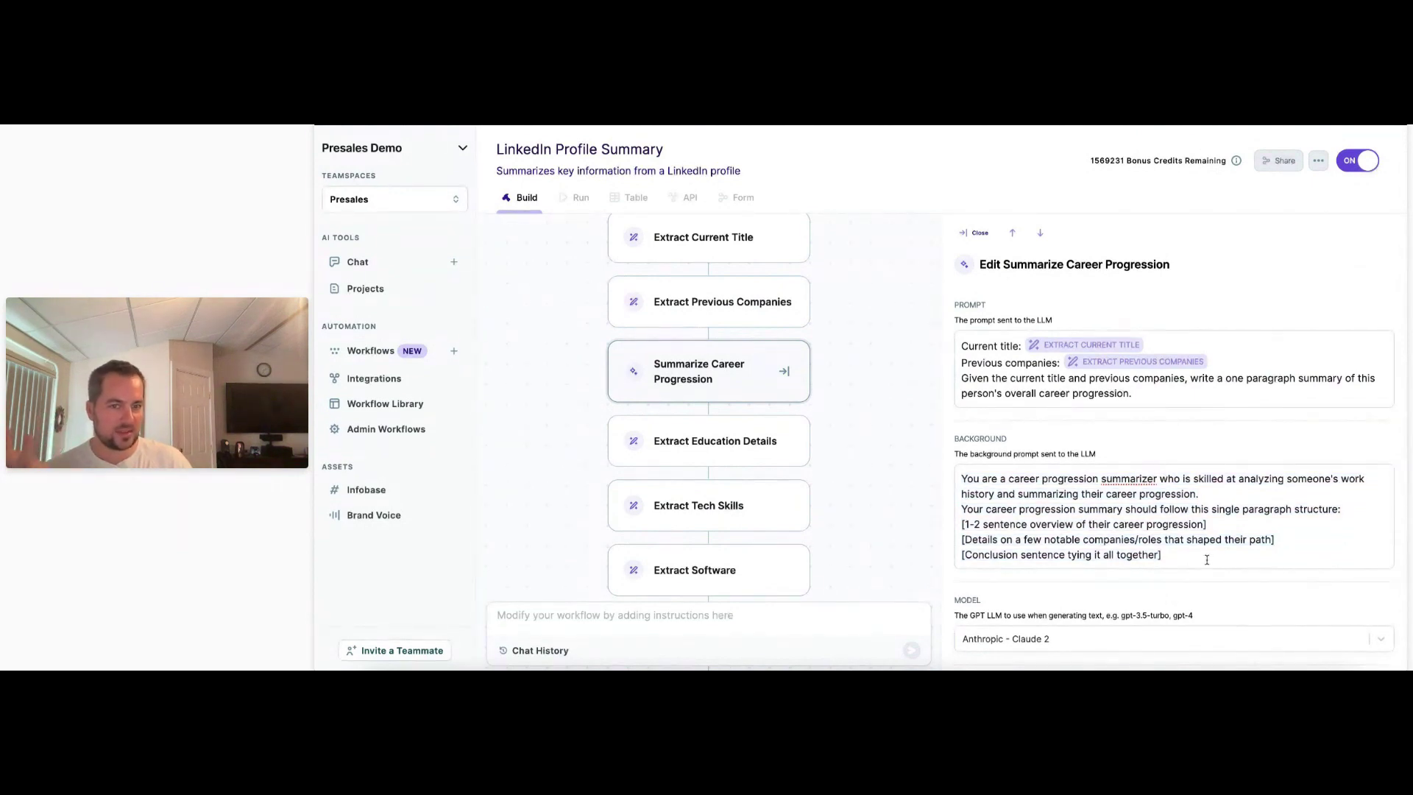
left_click_drag(985, 477, 1198, 494)
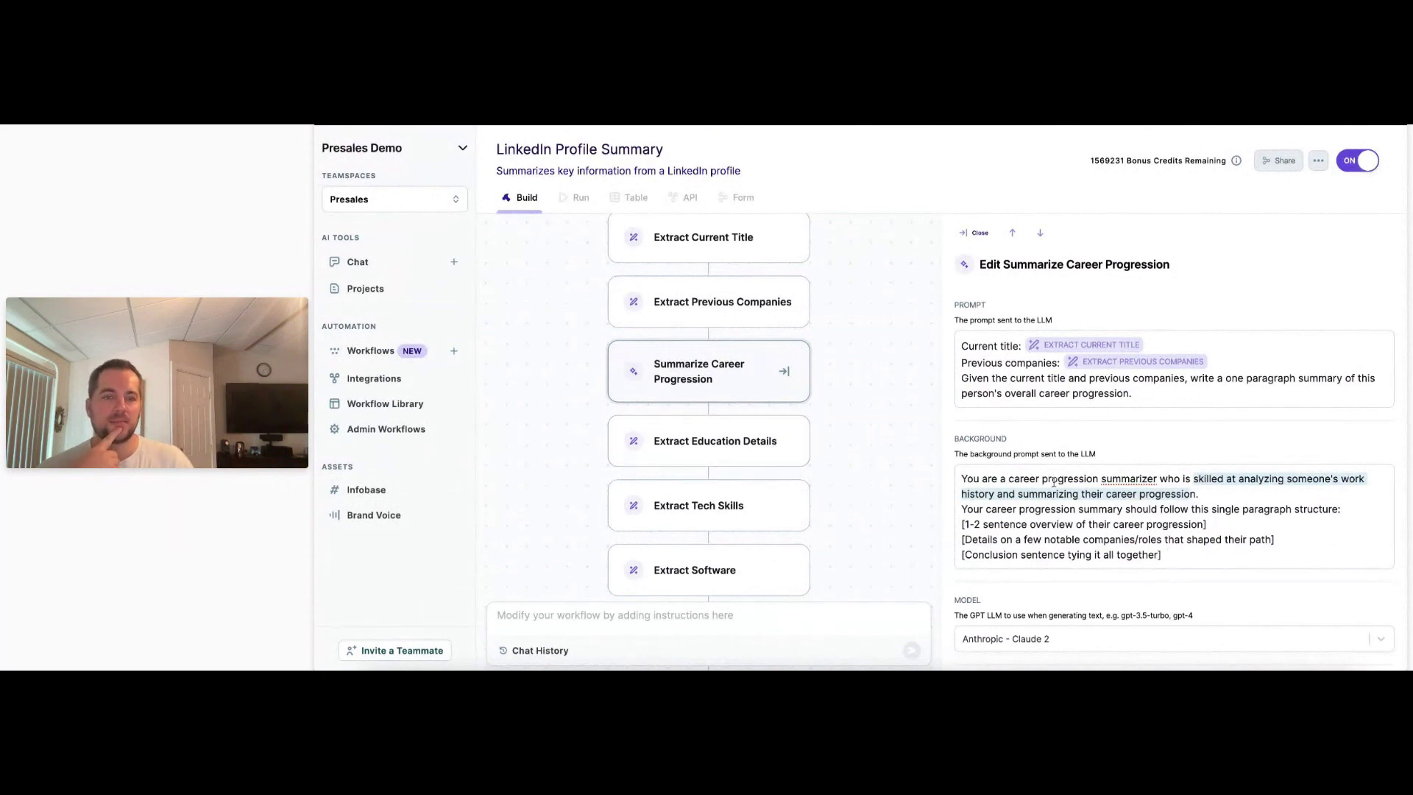
Open the Extract Education Details step, which asks for degree and school using Claude 2.
scroll(1120, 471, "down", 2)
scroll(921, 520, "down", 2)
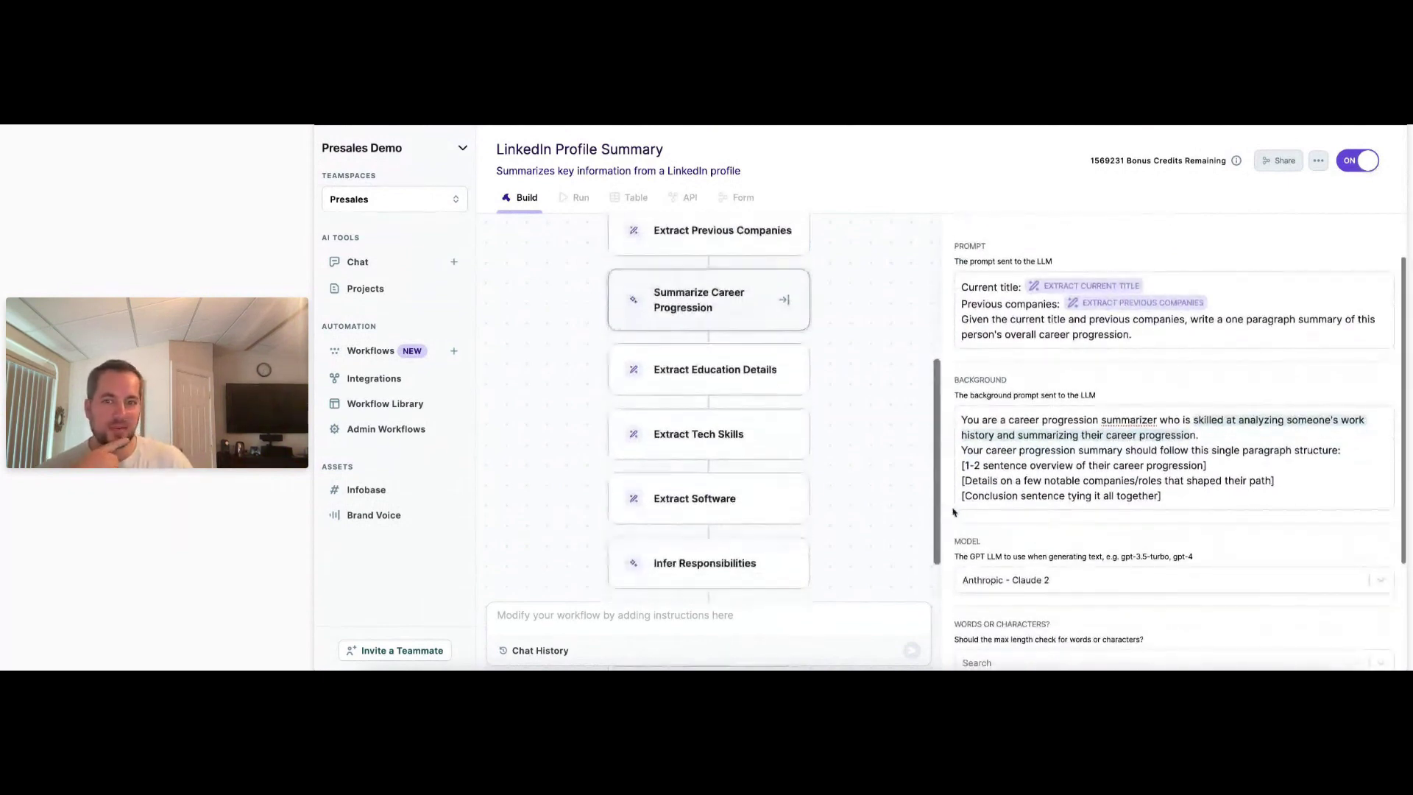
left_click(696, 373)
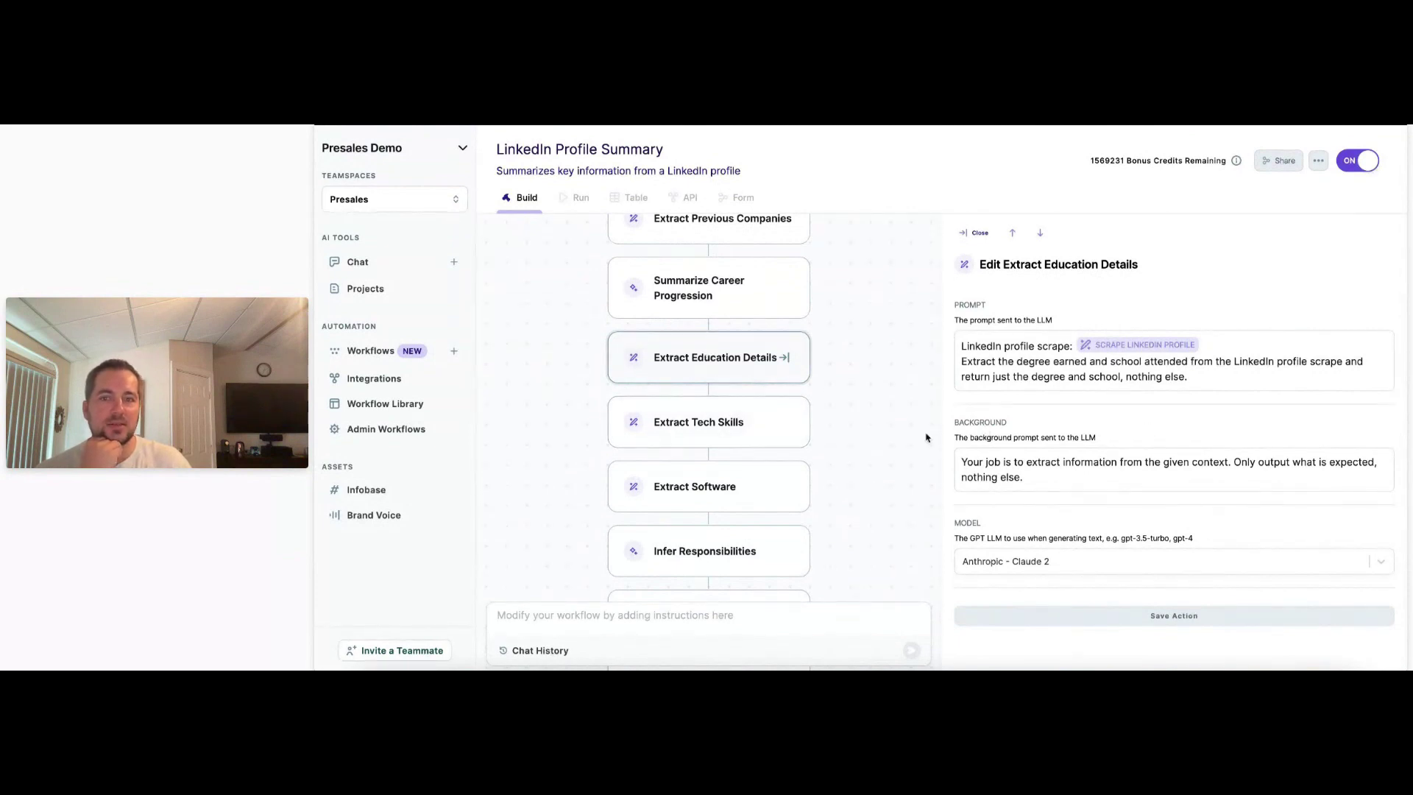
Review each step from Extract Tech Skills through Hypothesize Copy Ai Uses.
left_click(752, 429)
left_click(778, 489)
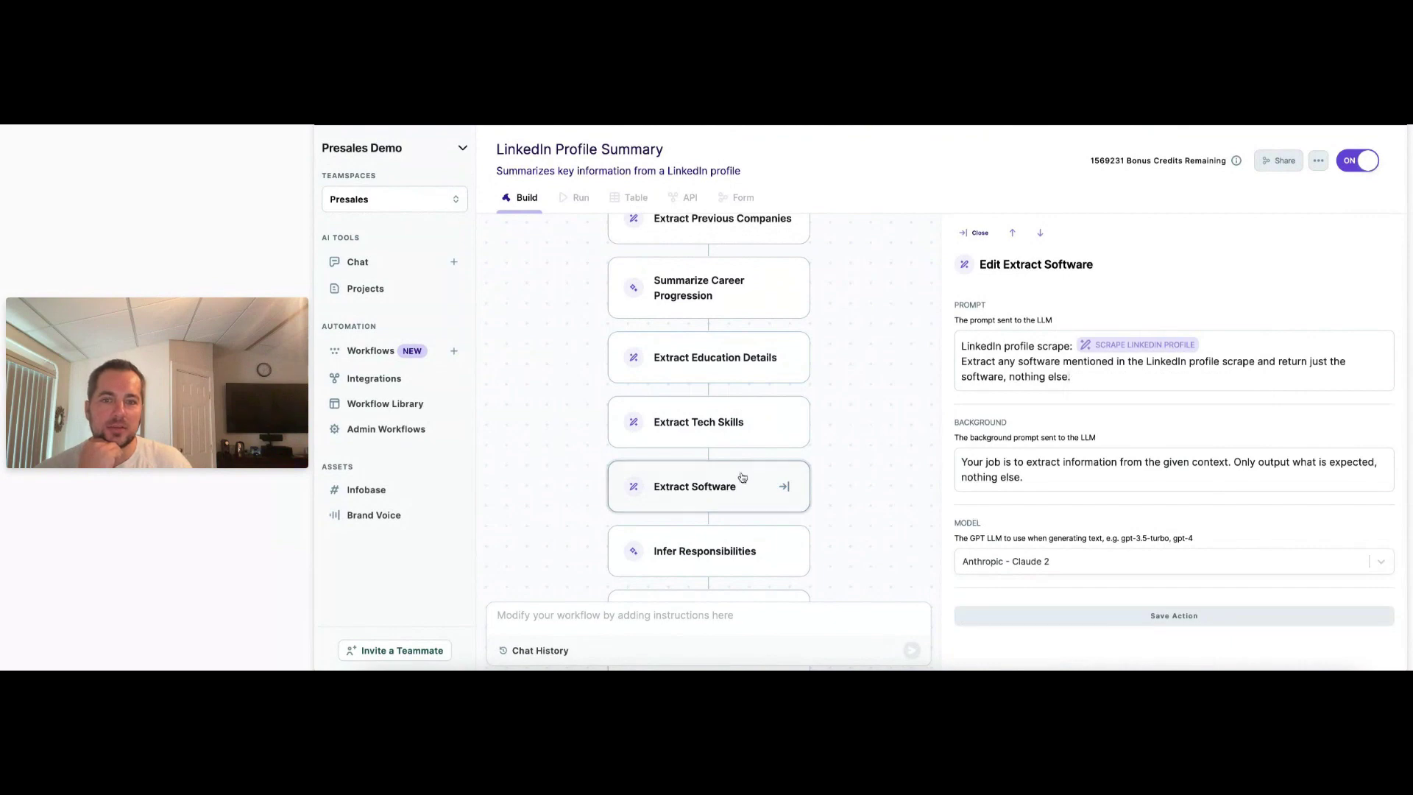
left_click(756, 546)
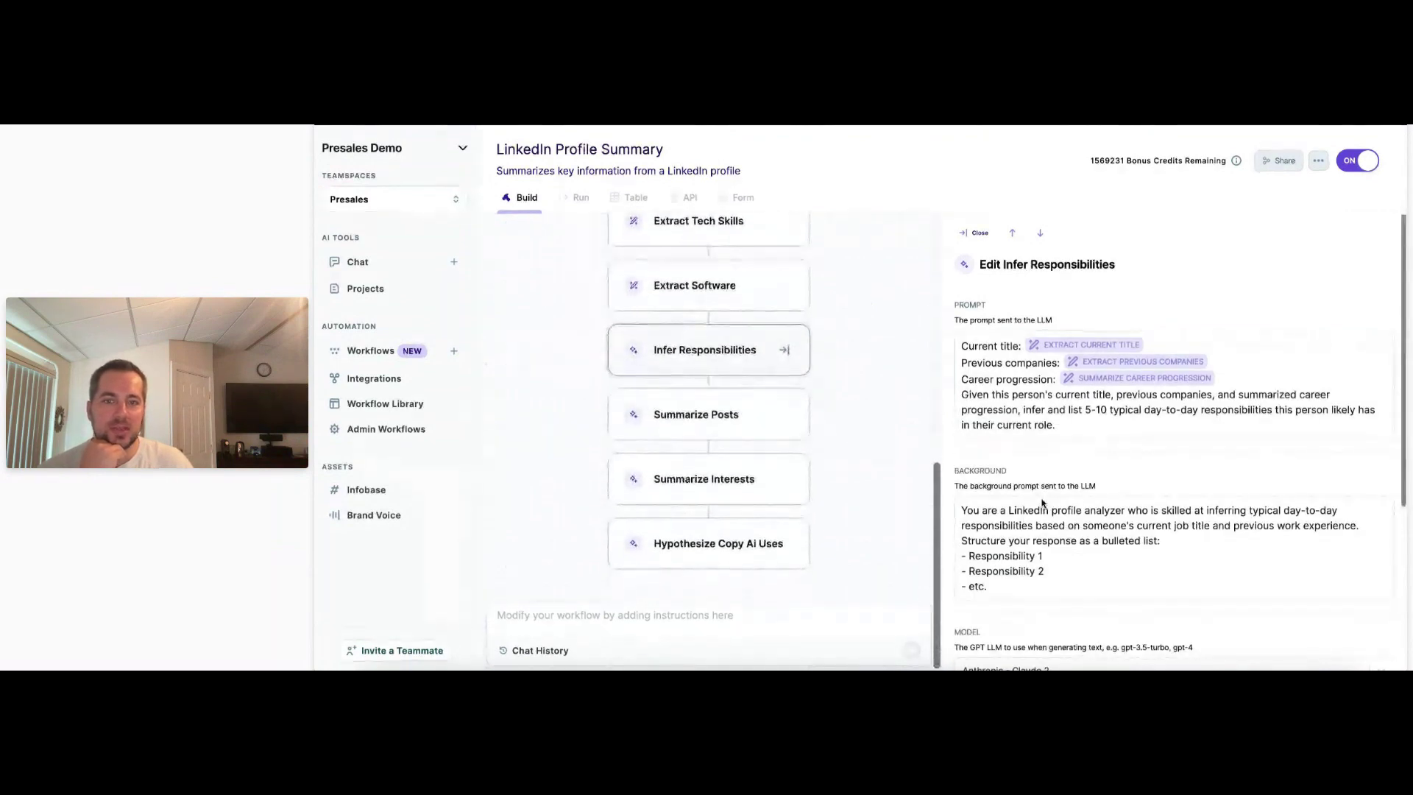
scroll(1042, 504, "down", 2)
left_click(735, 429)
left_click(727, 496)
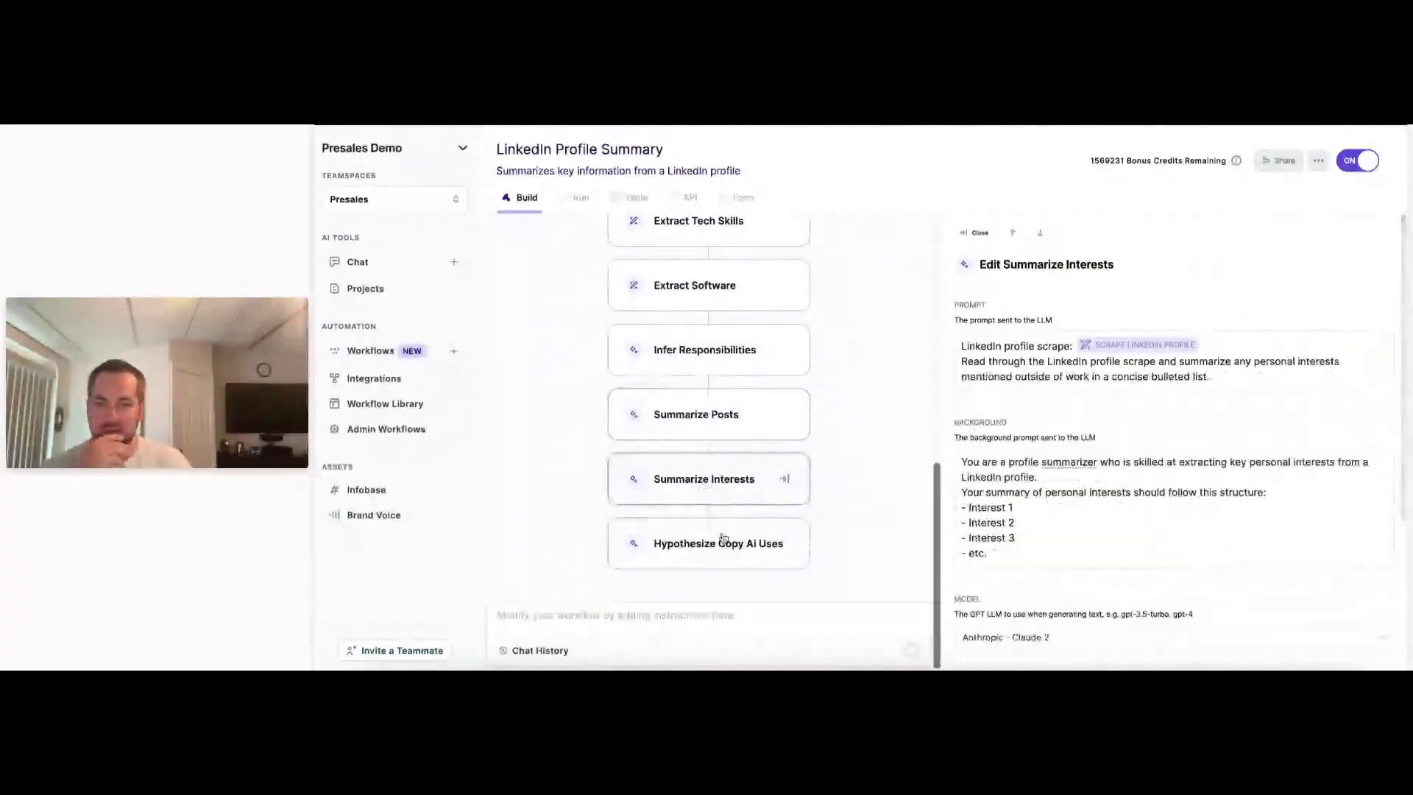
left_click(723, 541)
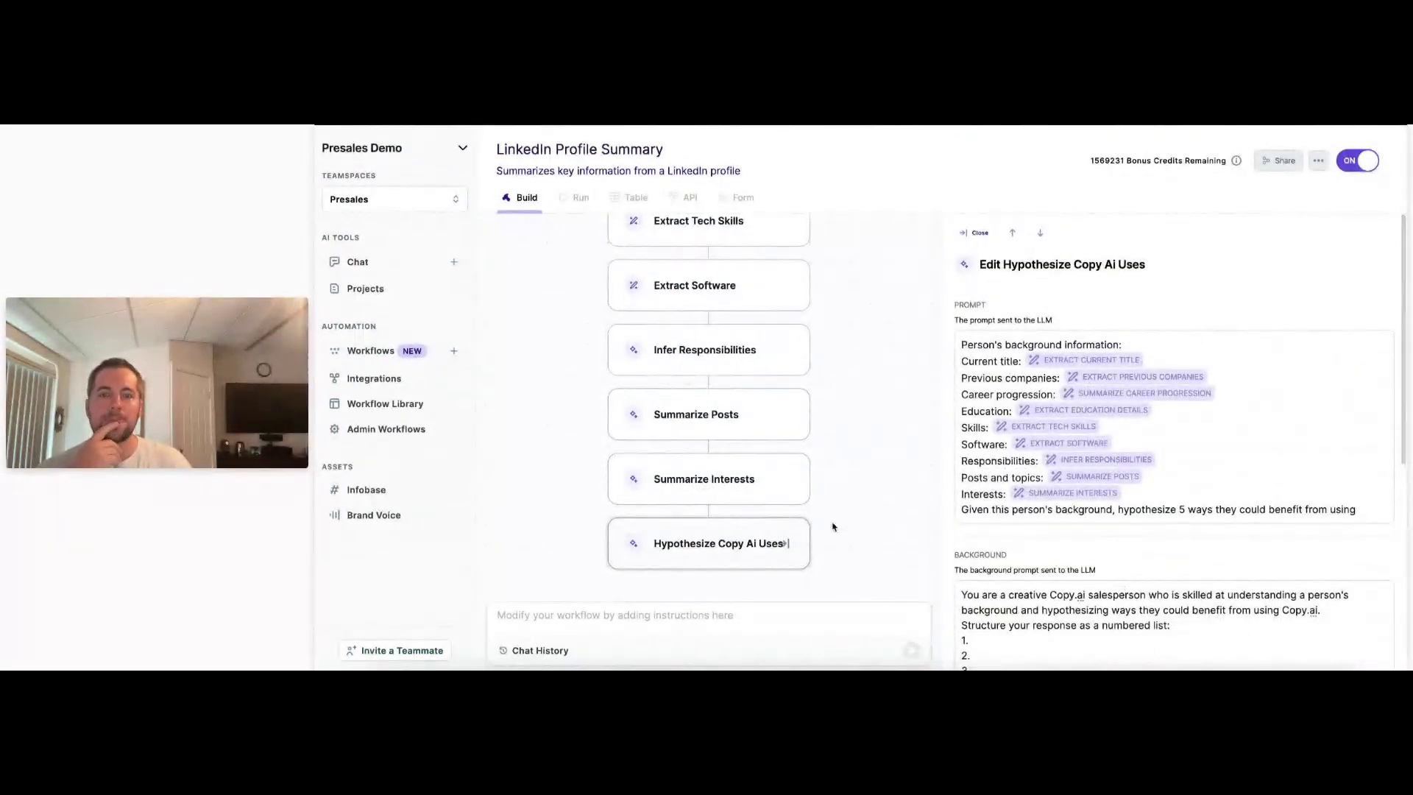
Bring up the test run form and copy a LinkedIn profile URL from the extractor result.
scroll(672, 489, "up", 7)
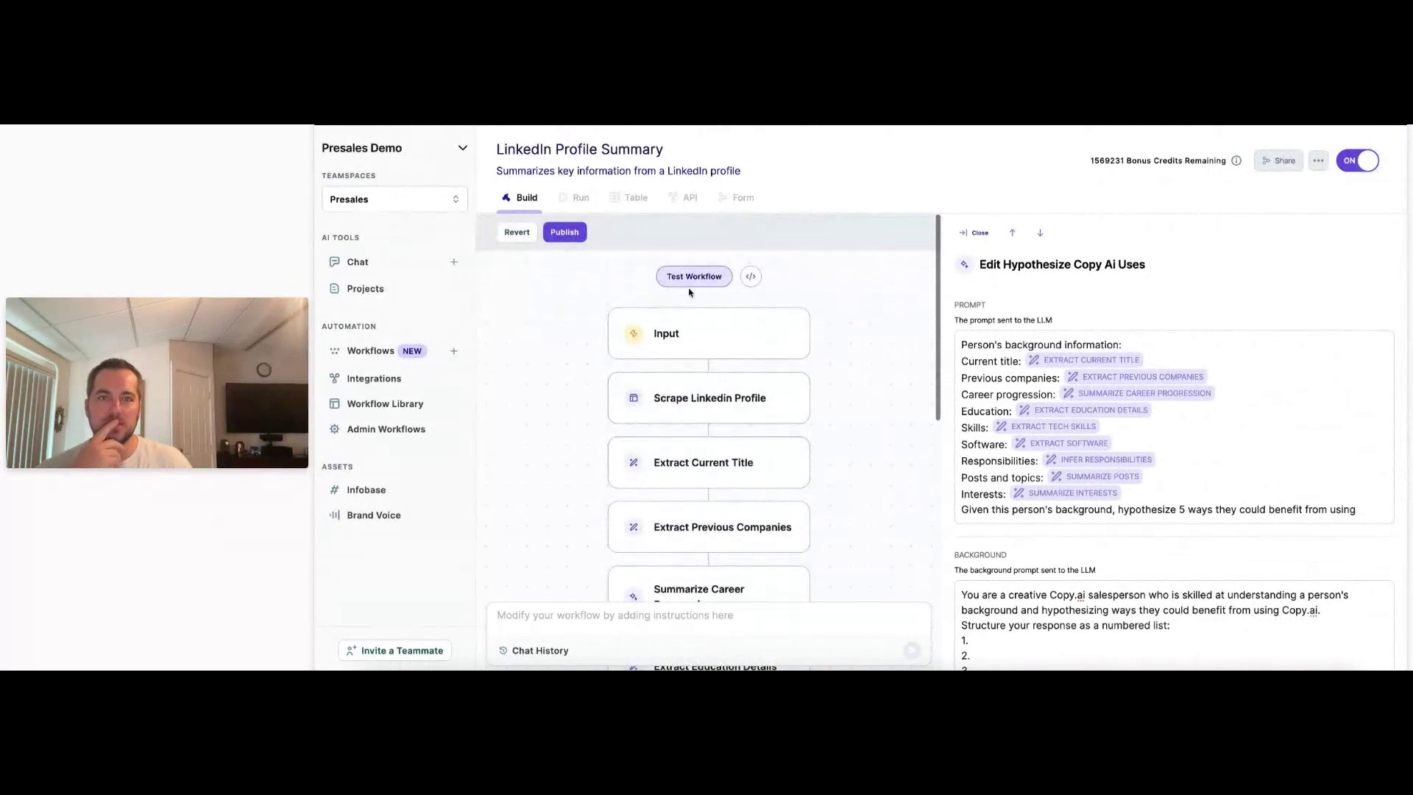
left_click(695, 277)
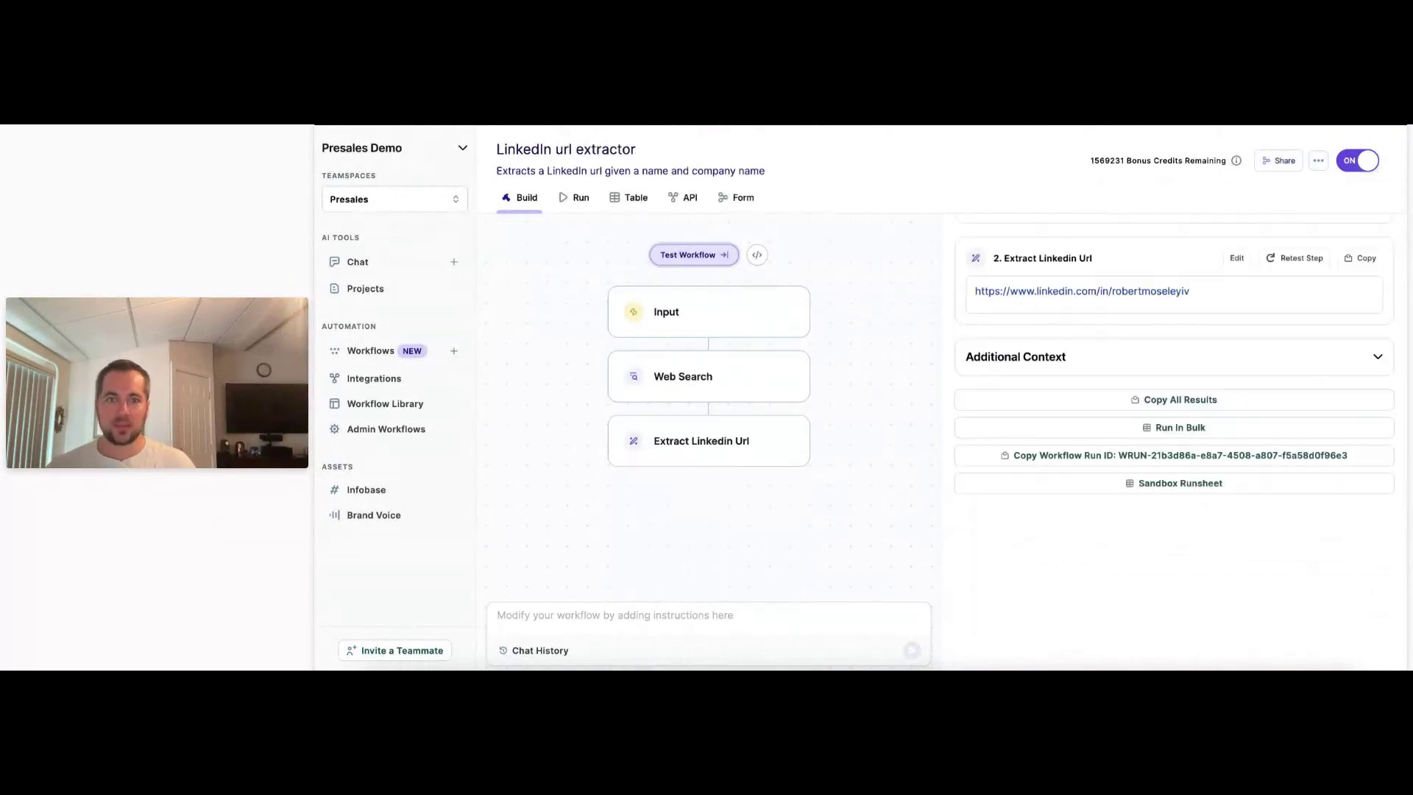
left_click_drag(1227, 290, 965, 293)
key("ctrl+c")
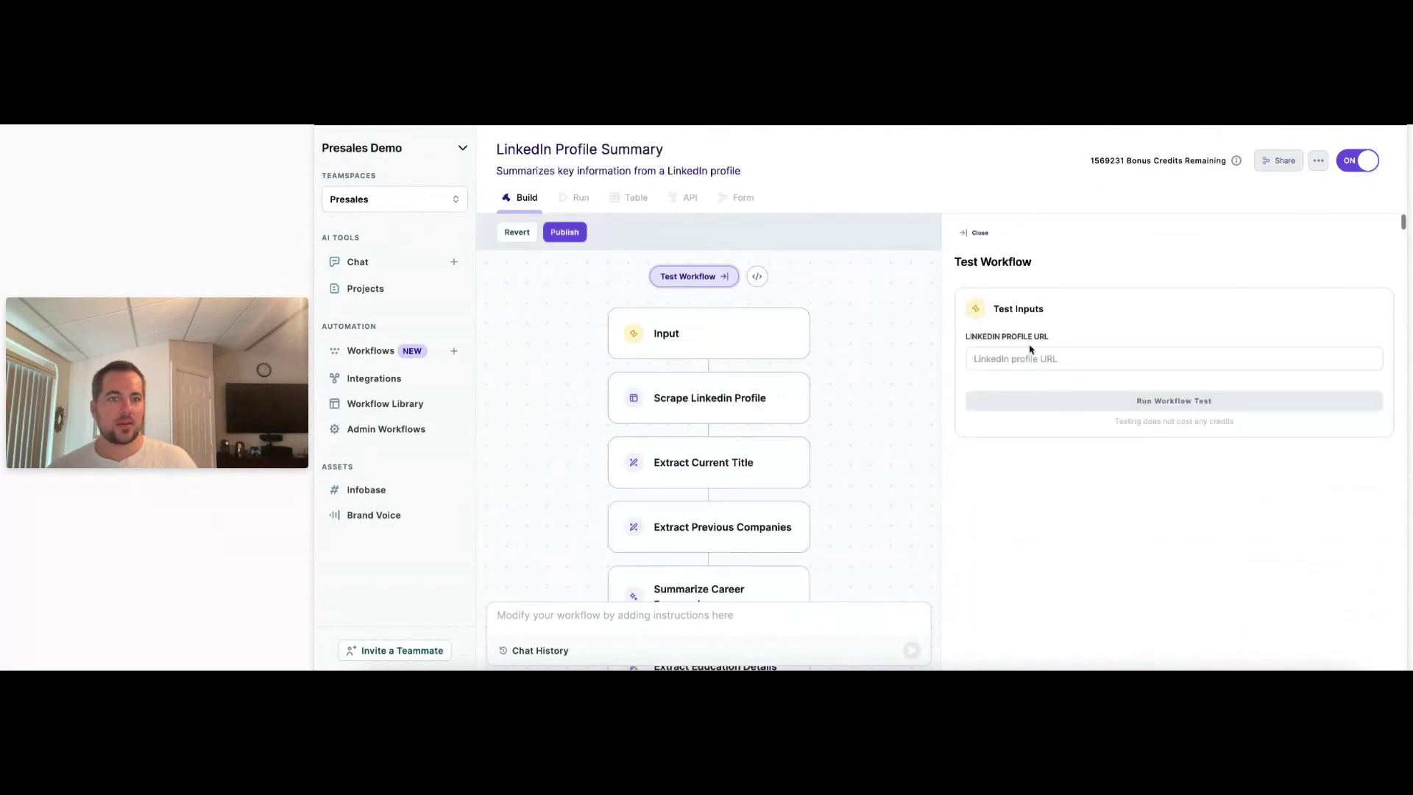
Paste the profile URL into the LinkedIn Profile URL field and run the workflow test.
left_click(1029, 358)
key("ctrl+v")
left_click(1185, 400)
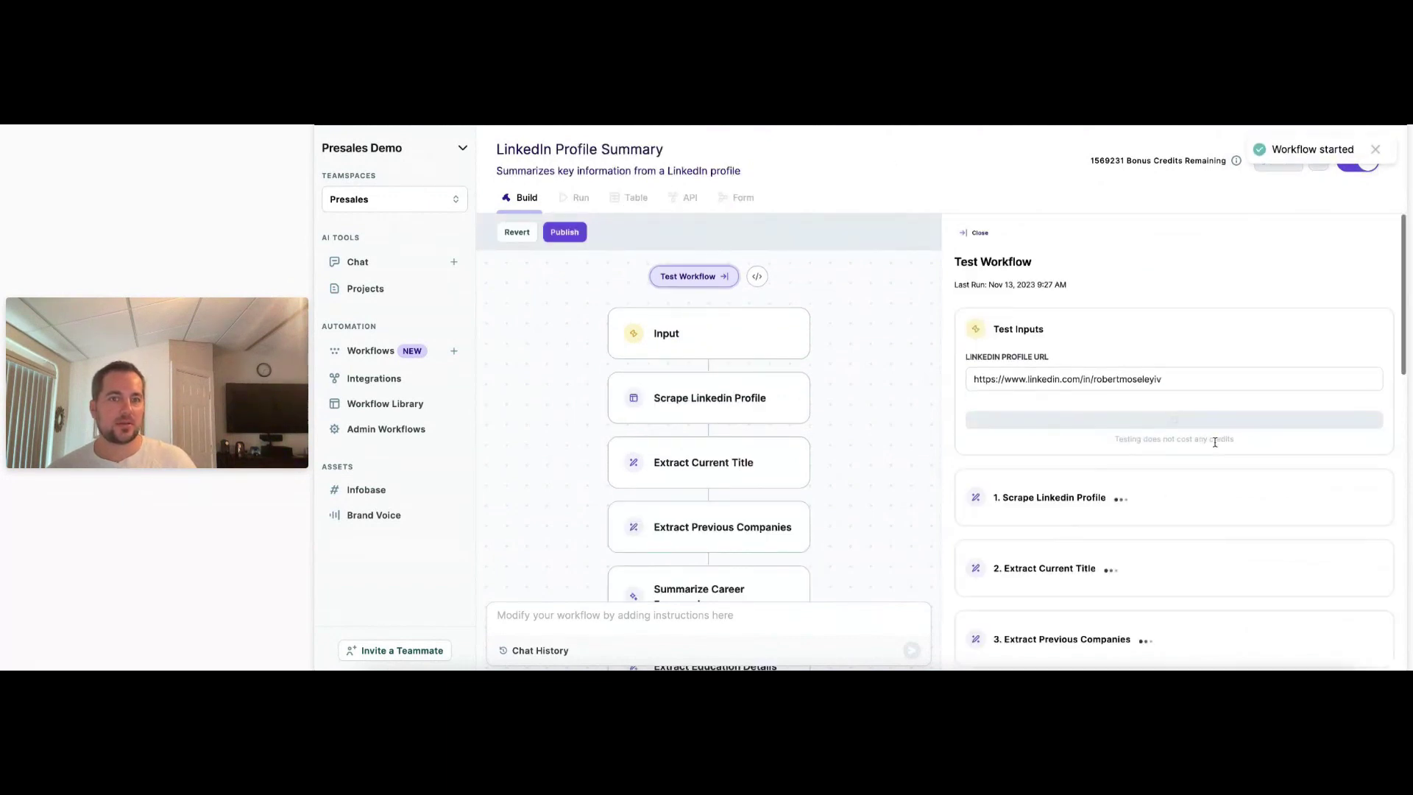
Scroll through the LinkedIn Profile Summary step list while the test runs.
scroll(1030, 419, "down", 2)
scroll(1030, 419, "down", 9)
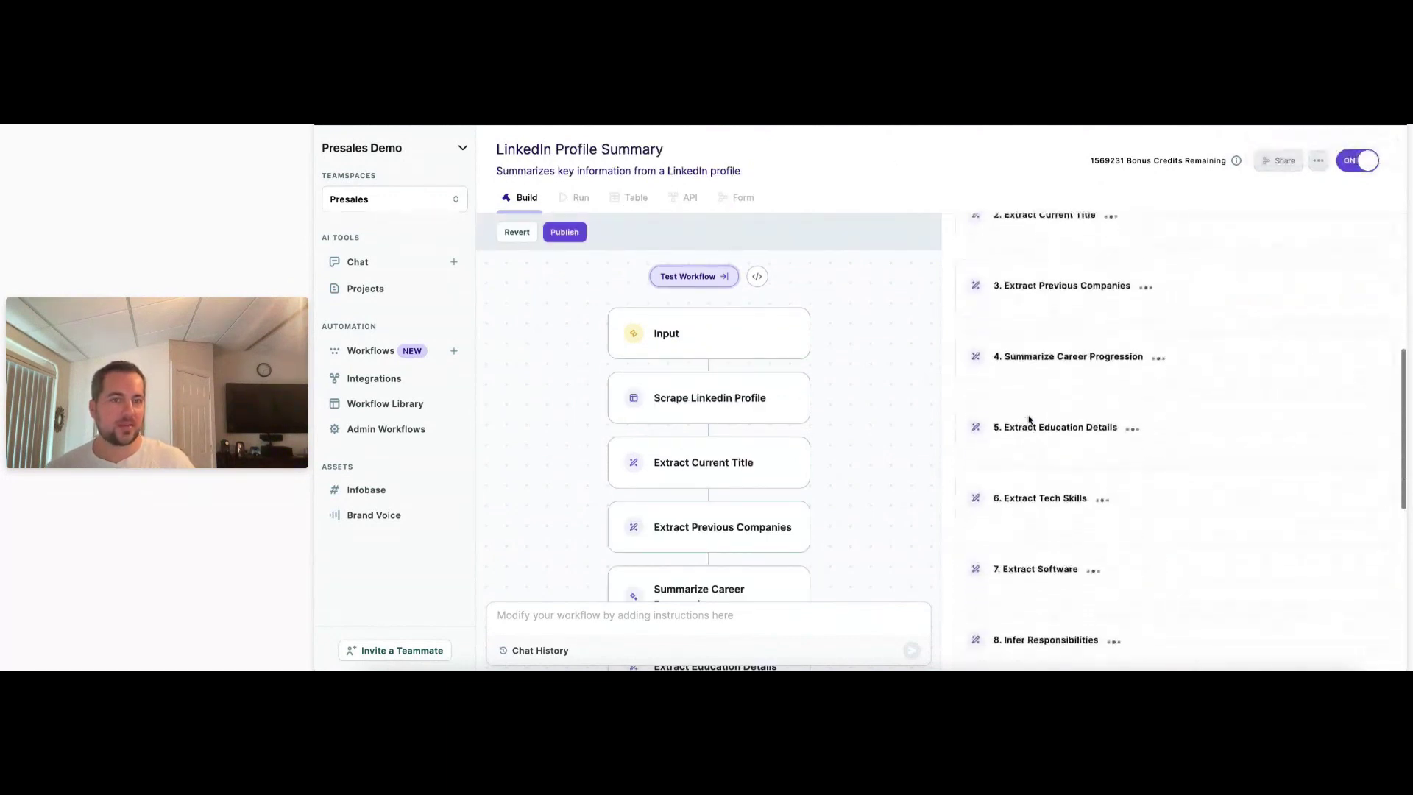
scroll(1030, 419, "up", 3)
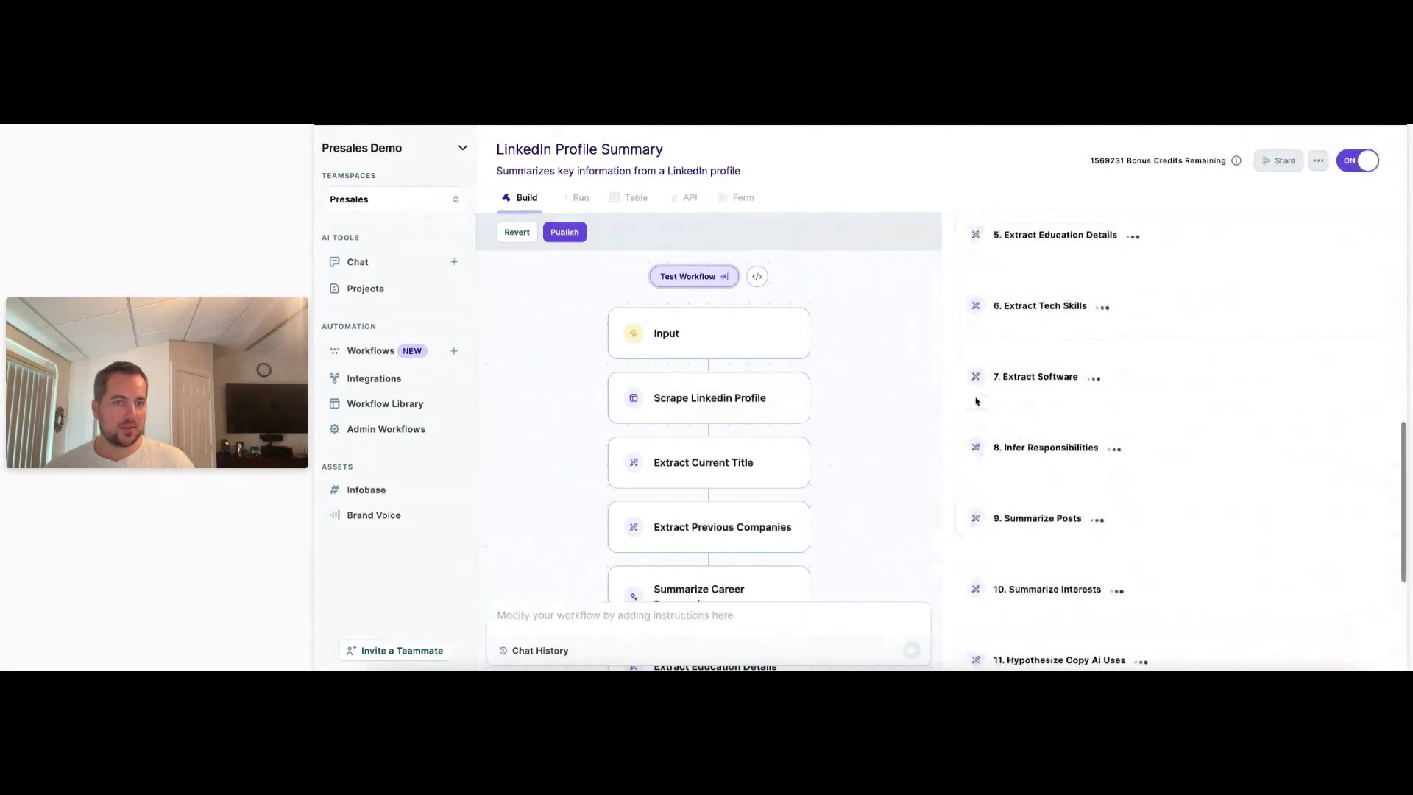
scroll(970, 391, "up", 5)
scroll(973, 374, "up", 1)
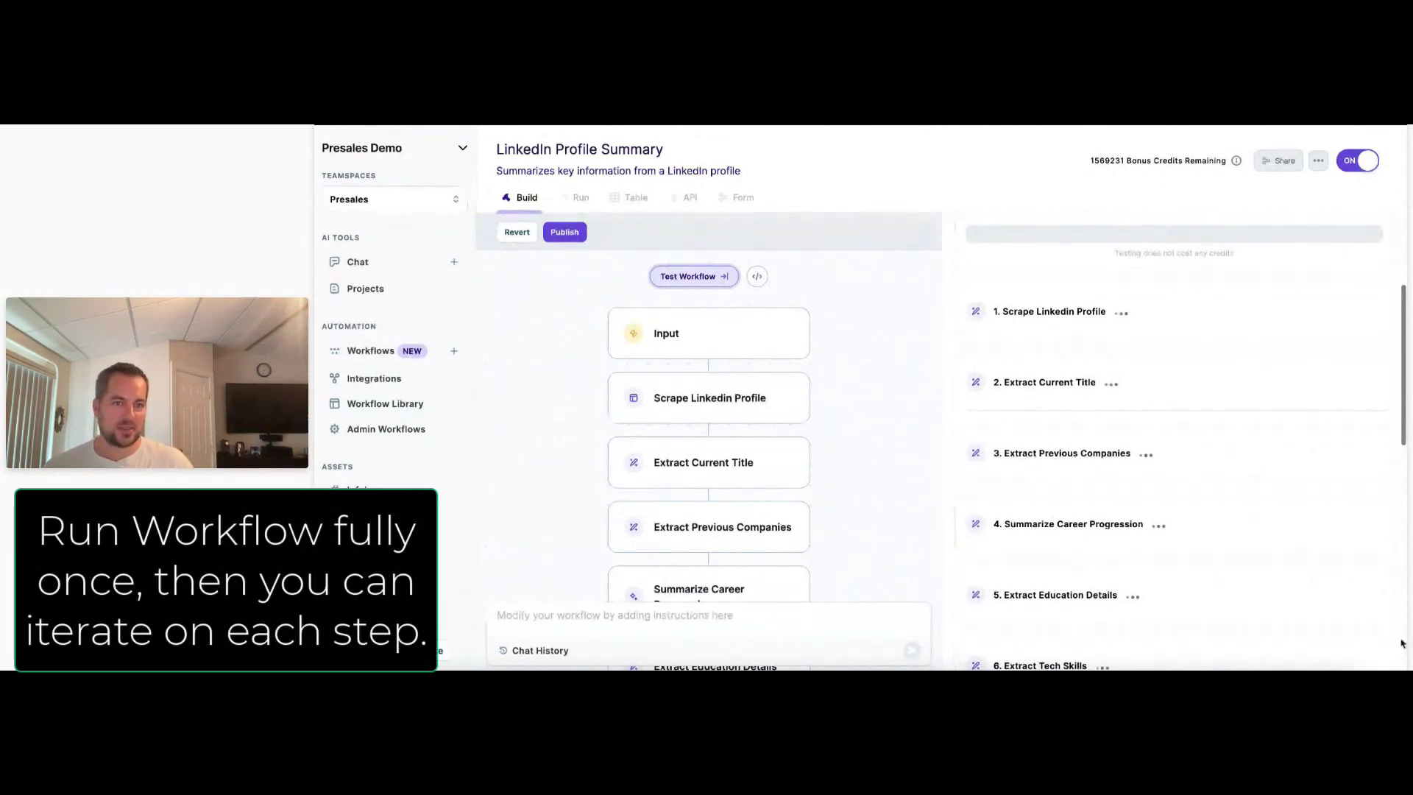
scroll(1107, 375, "down", 2)
scroll(1145, 419, "down", 8)
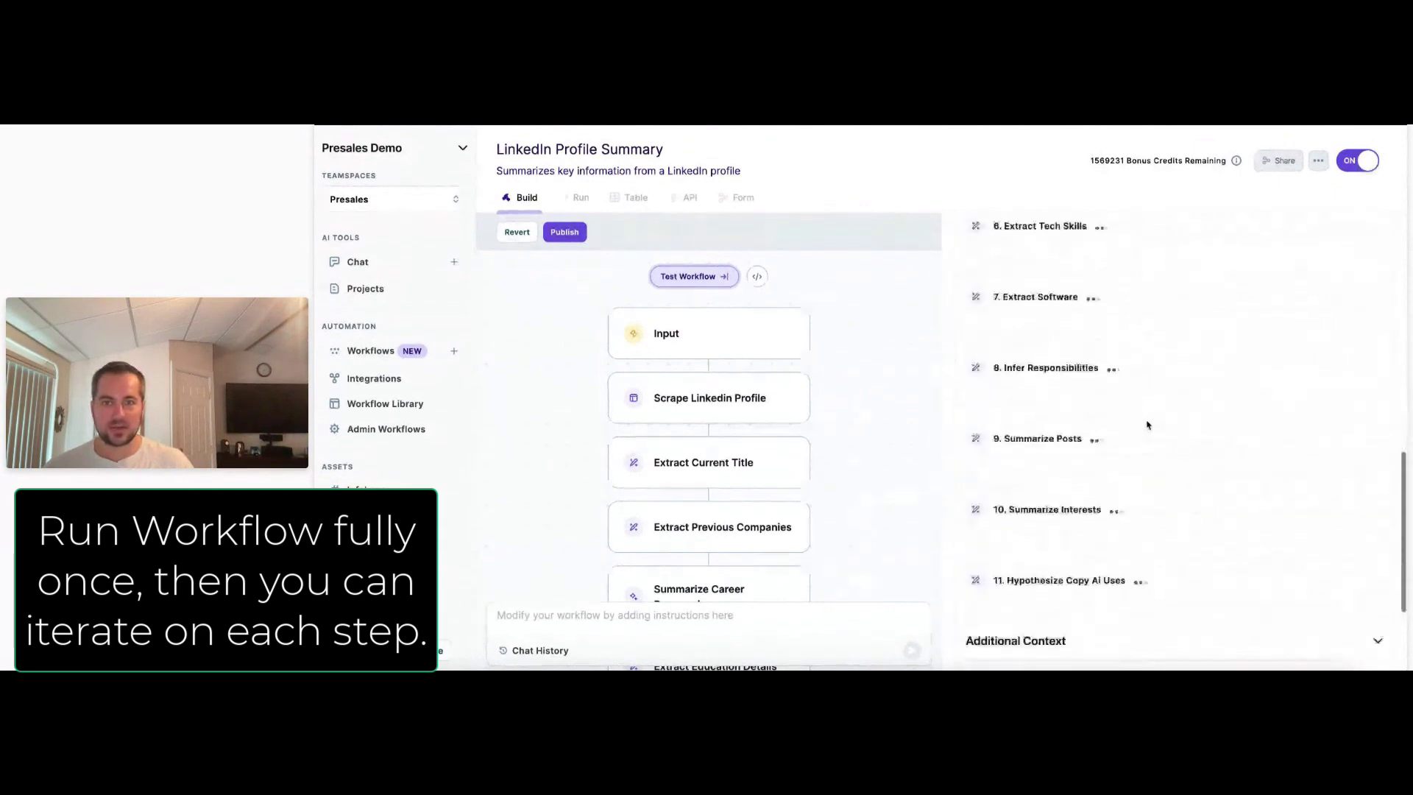
scroll(1147, 425, "up", 4)
scroll(1147, 425, "up", 6)
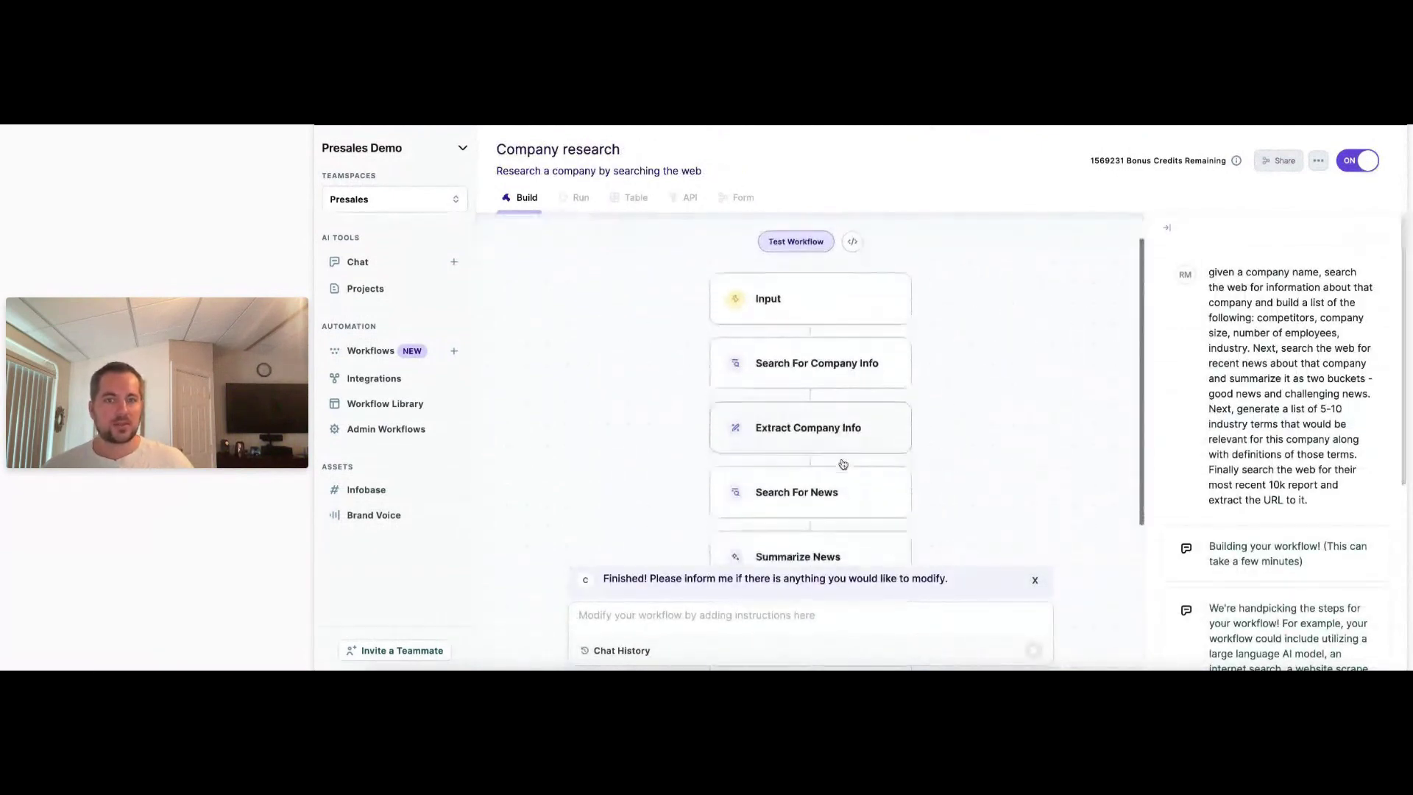
Open Search For Company Info, querying the company name plus competitors, size, employees and industry.
left_click(786, 376)
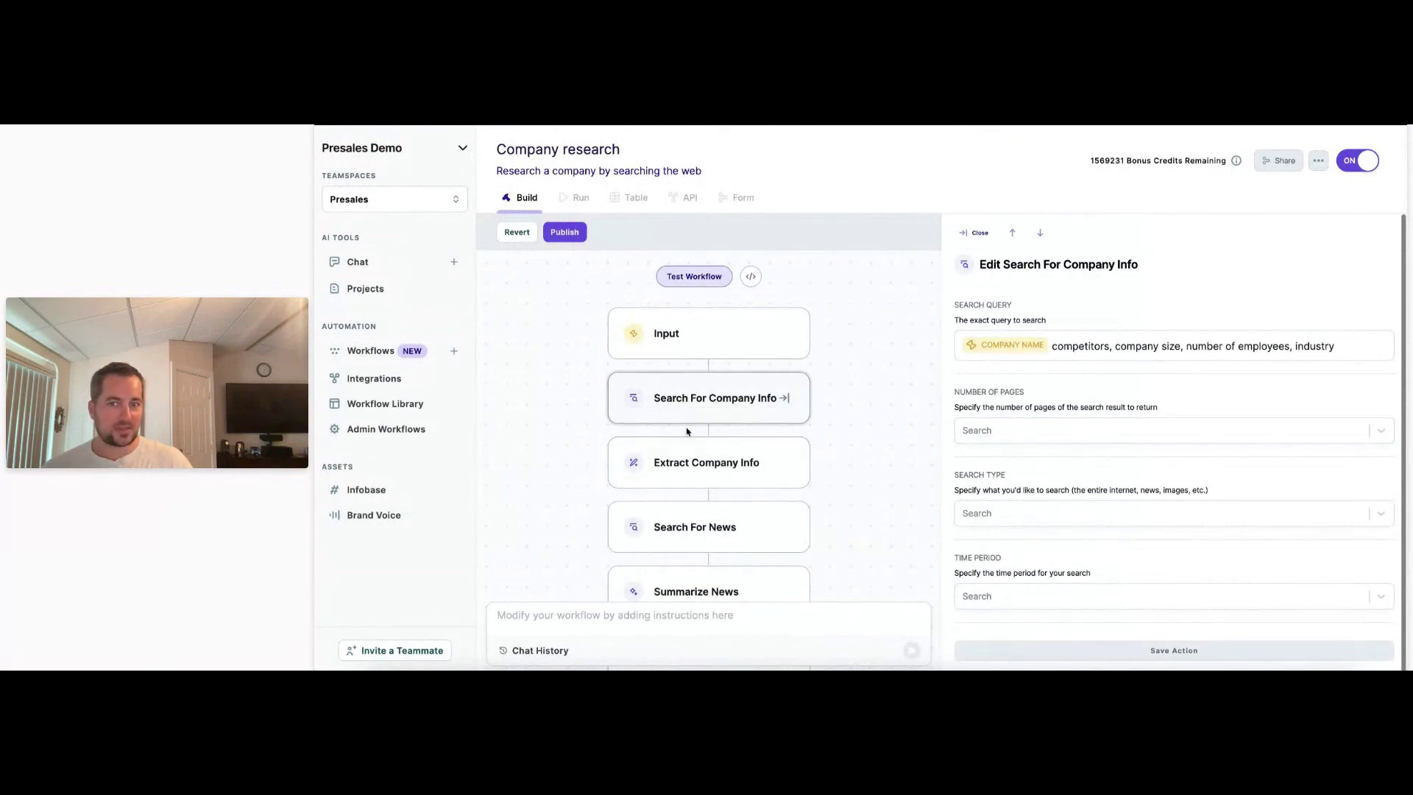
scroll(670, 426, "down", 1)
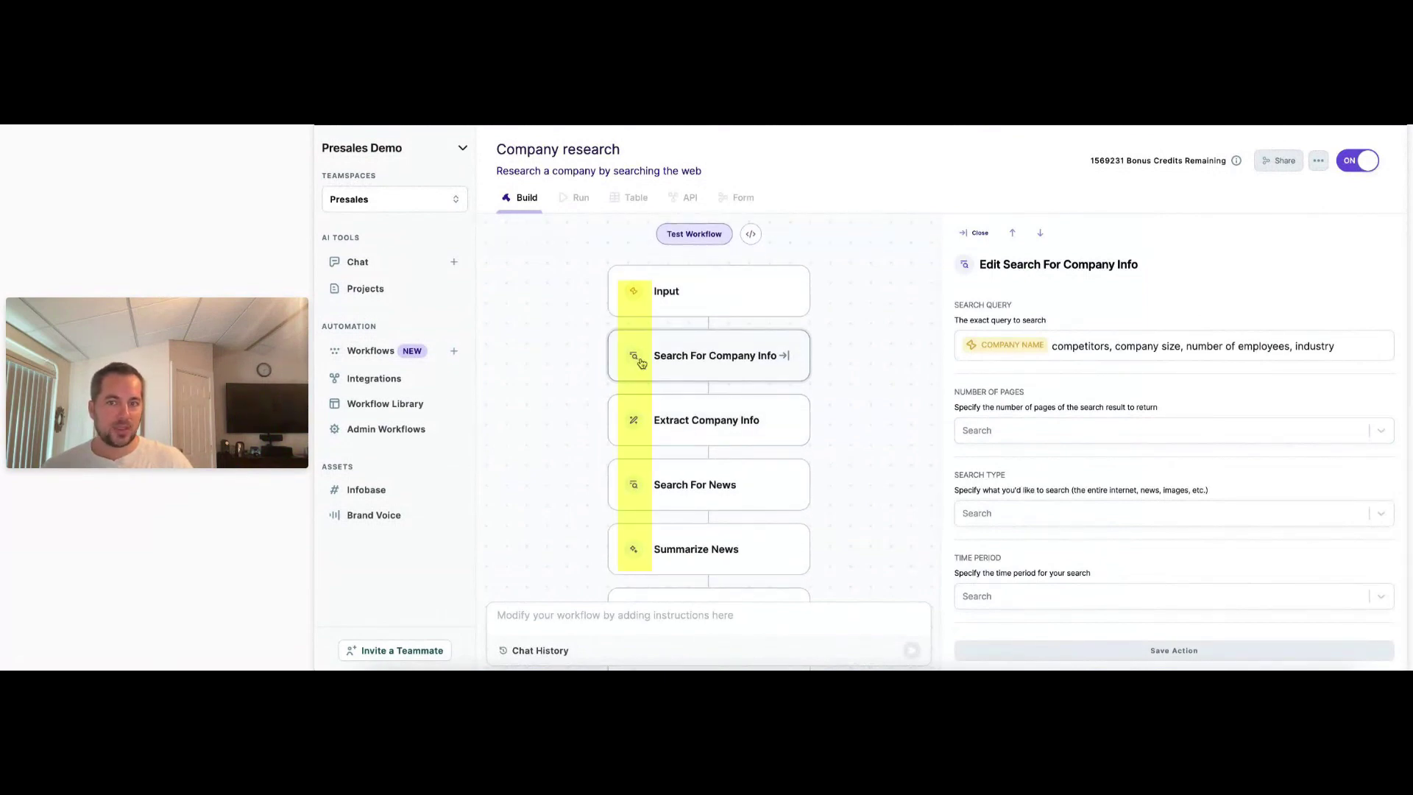
scroll(645, 440, "down", 5)
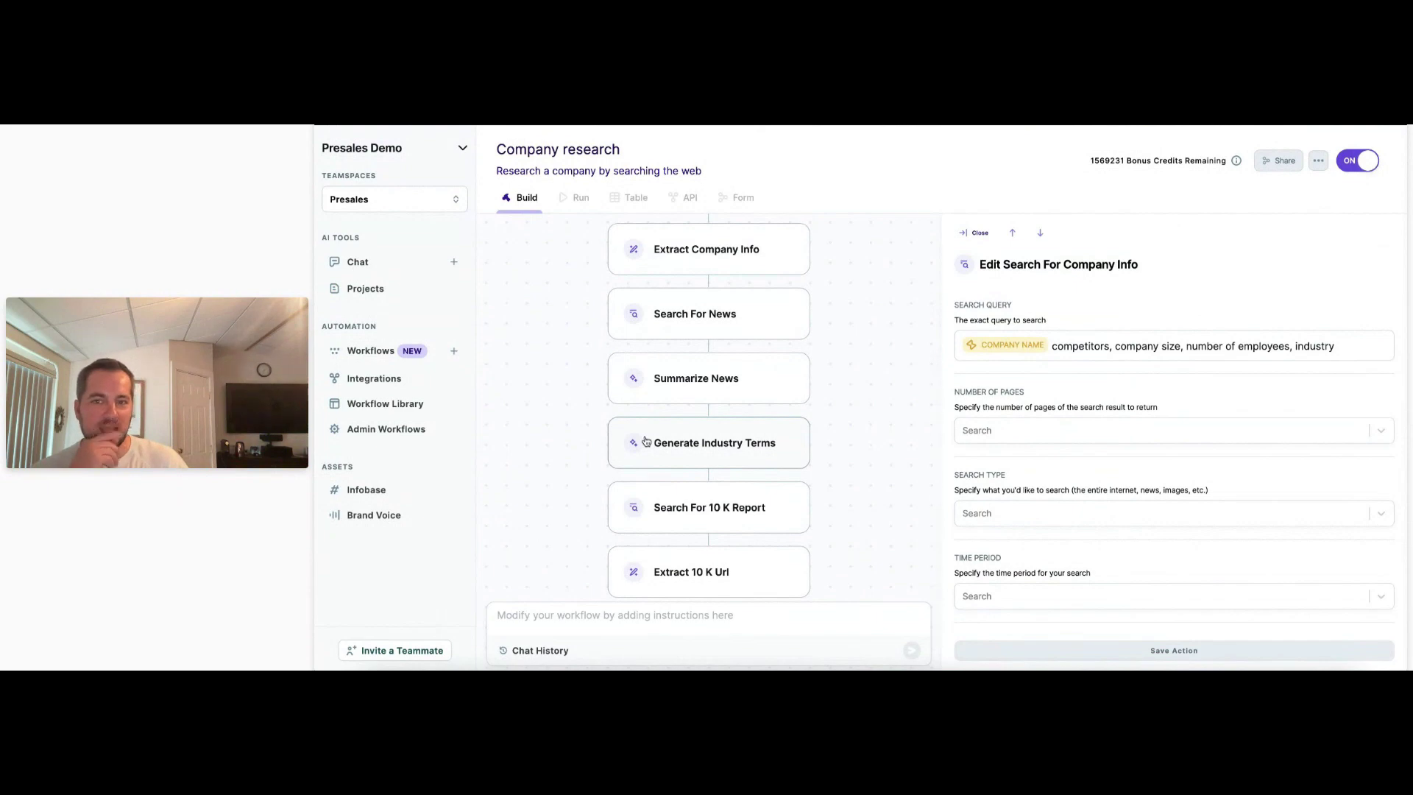
scroll(645, 441, "up", 6)
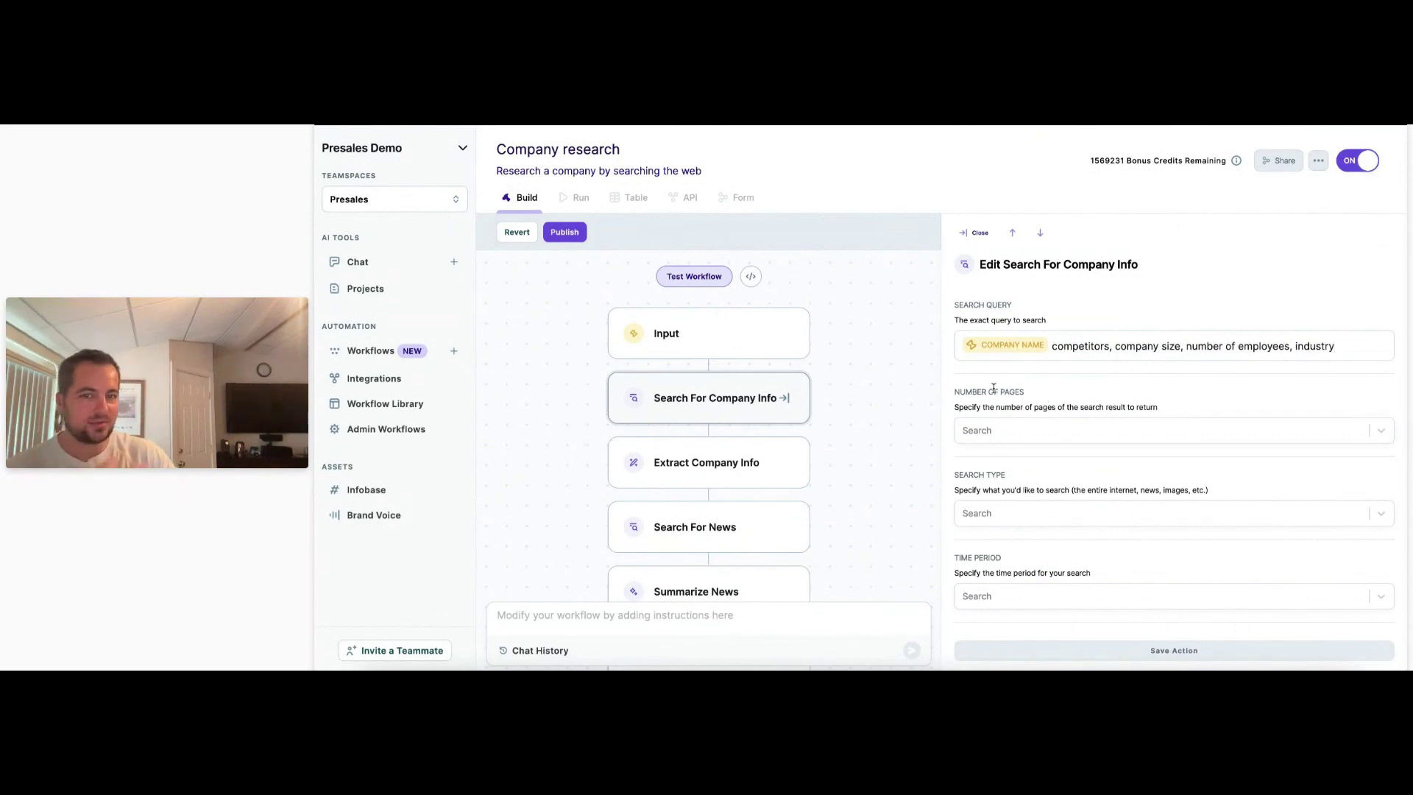
left_click(1053, 433)
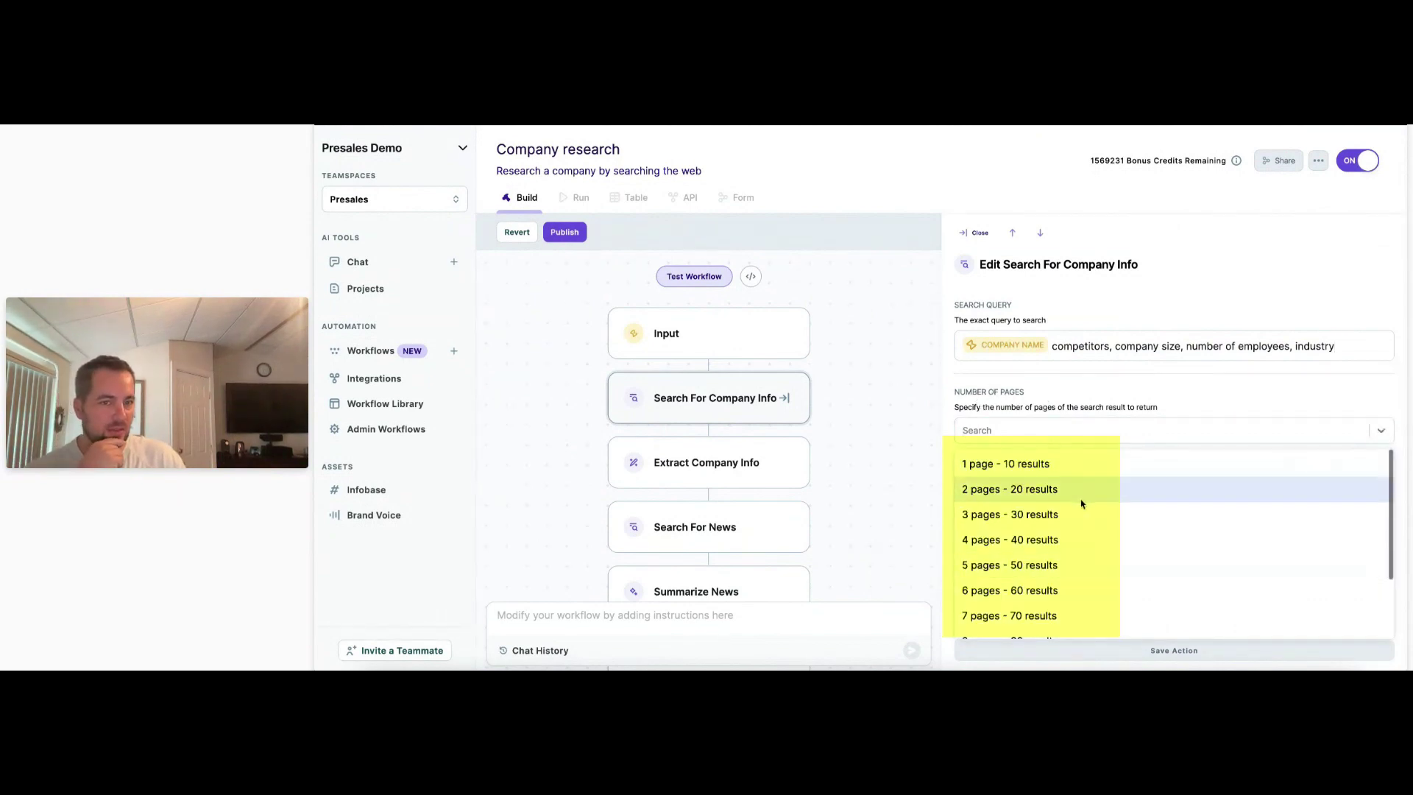
scroll(1085, 498, "down", 3)
left_click(1085, 412)
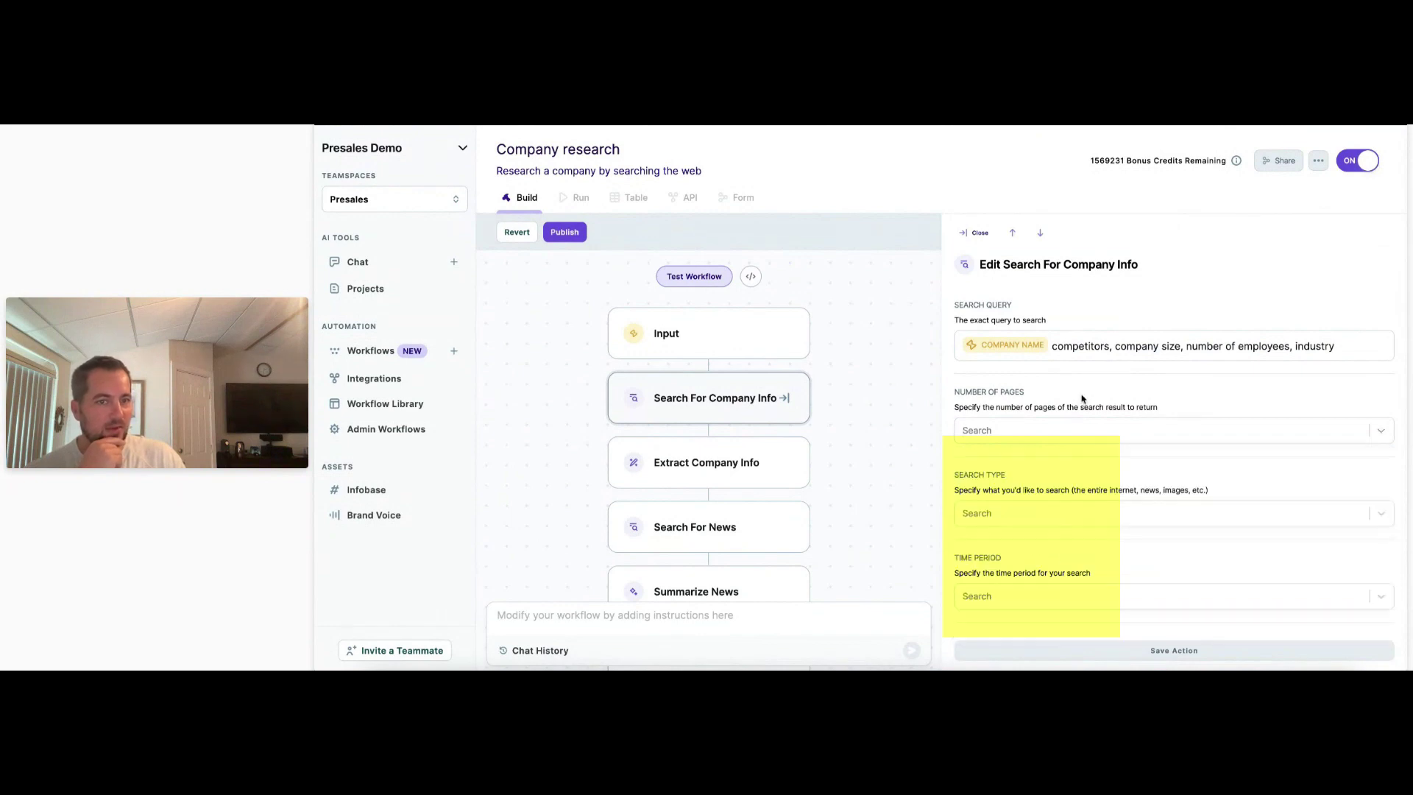
left_click(1104, 515)
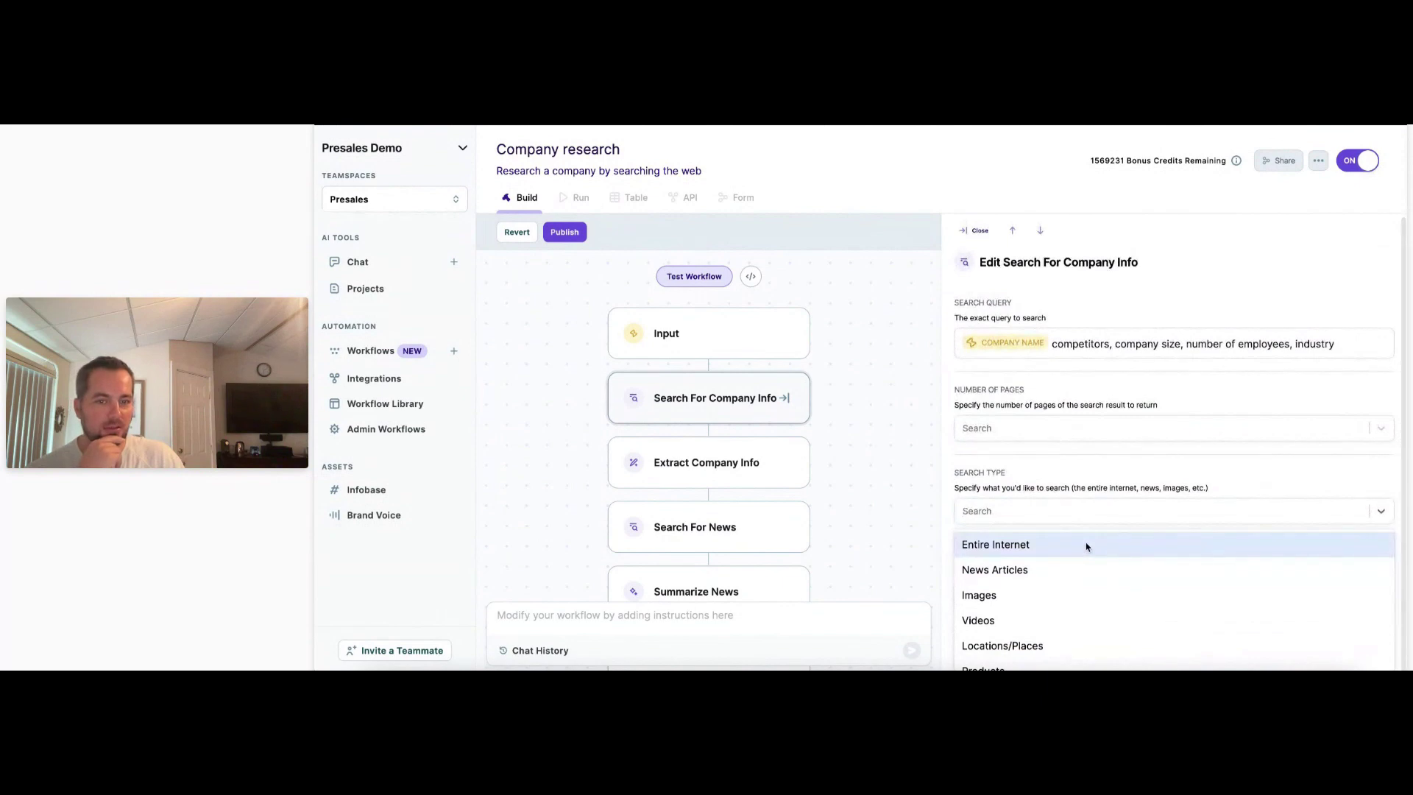
scroll(1071, 561, "down", 1)
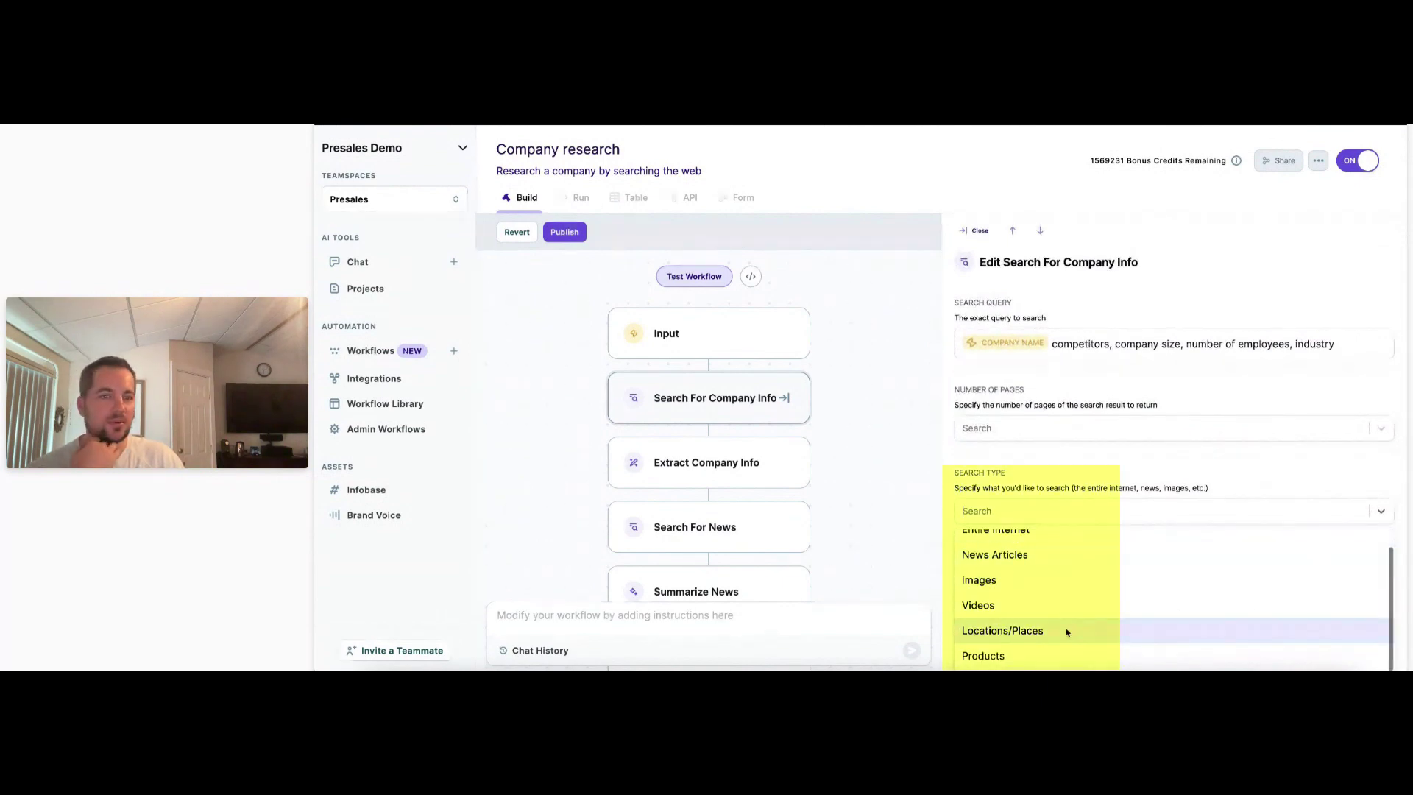
left_click(1052, 473)
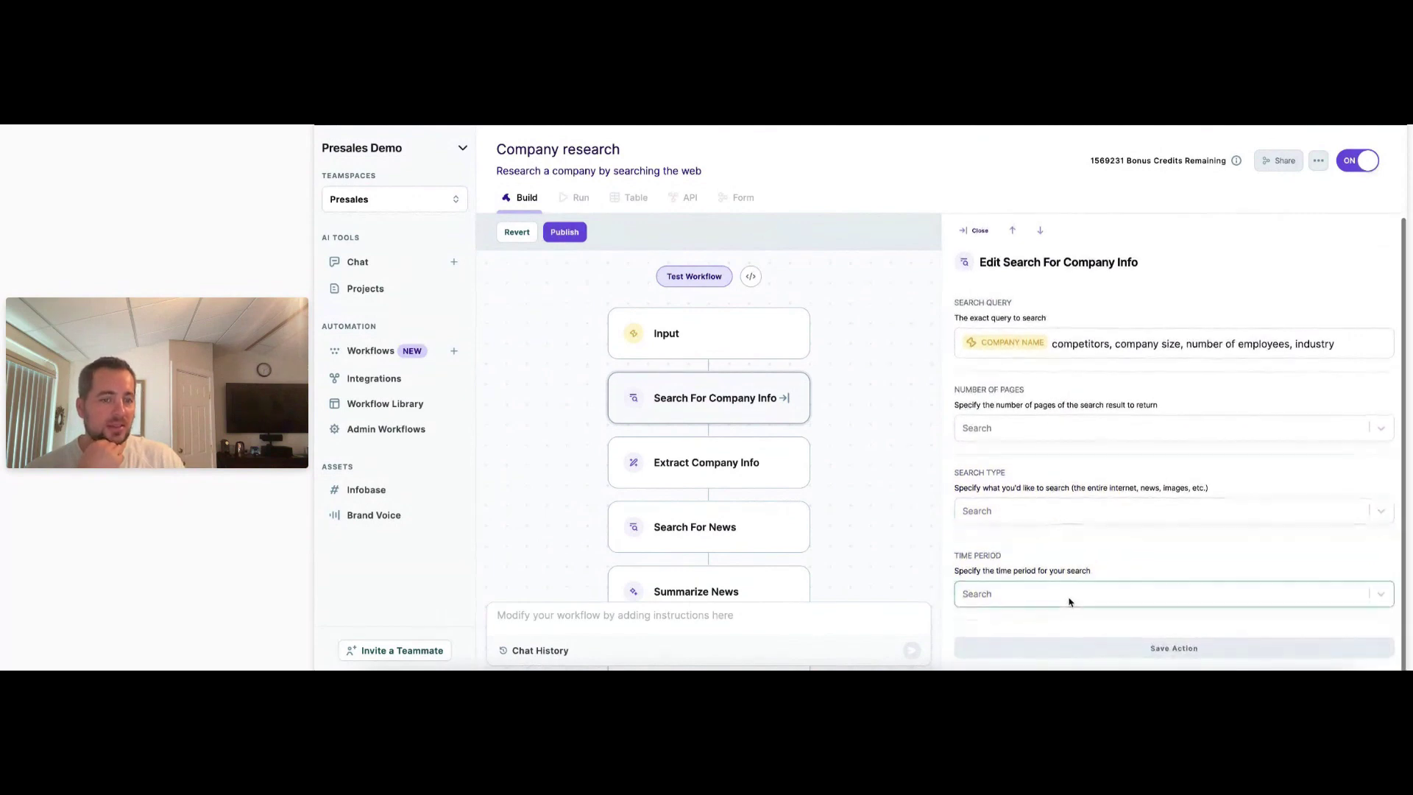
left_click(1070, 592)
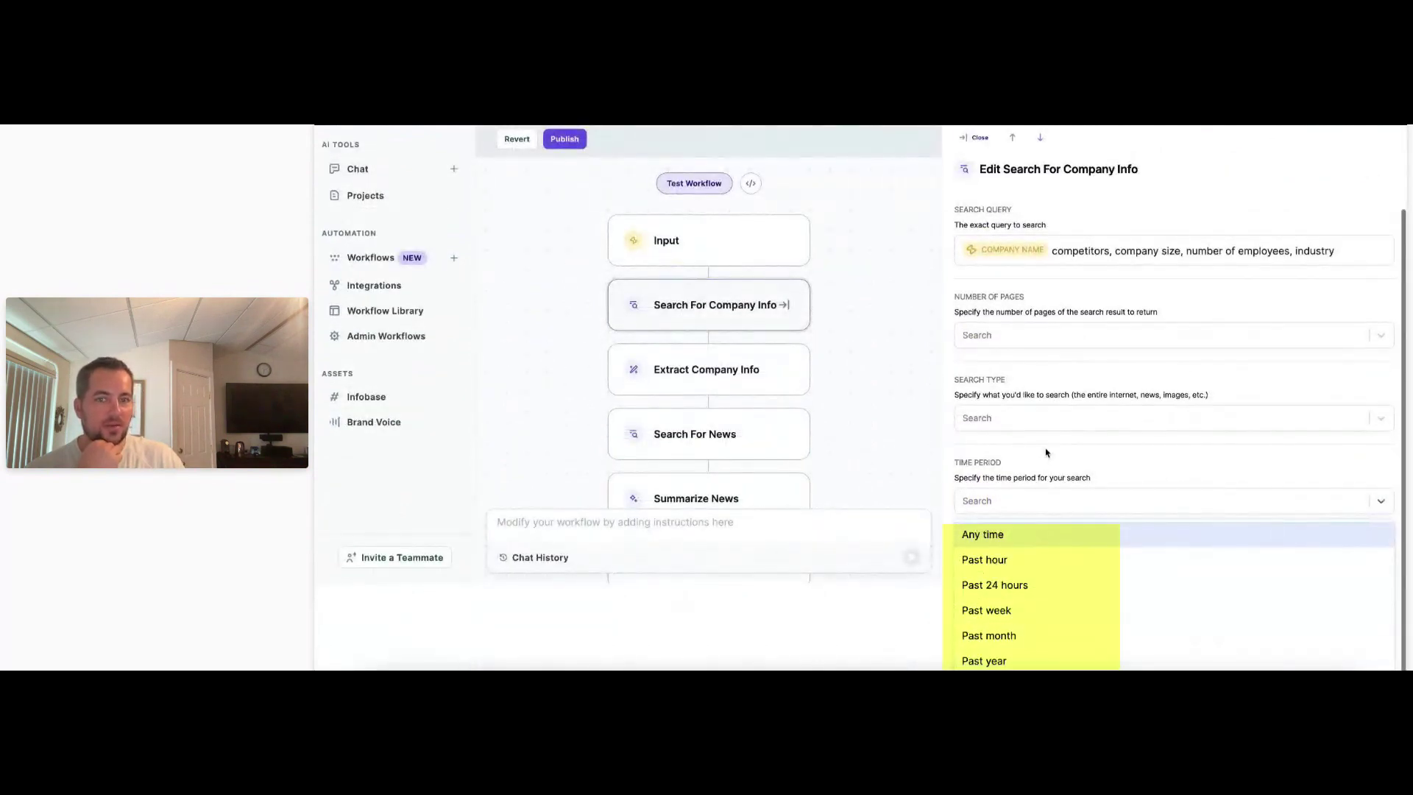
left_click(1047, 453)
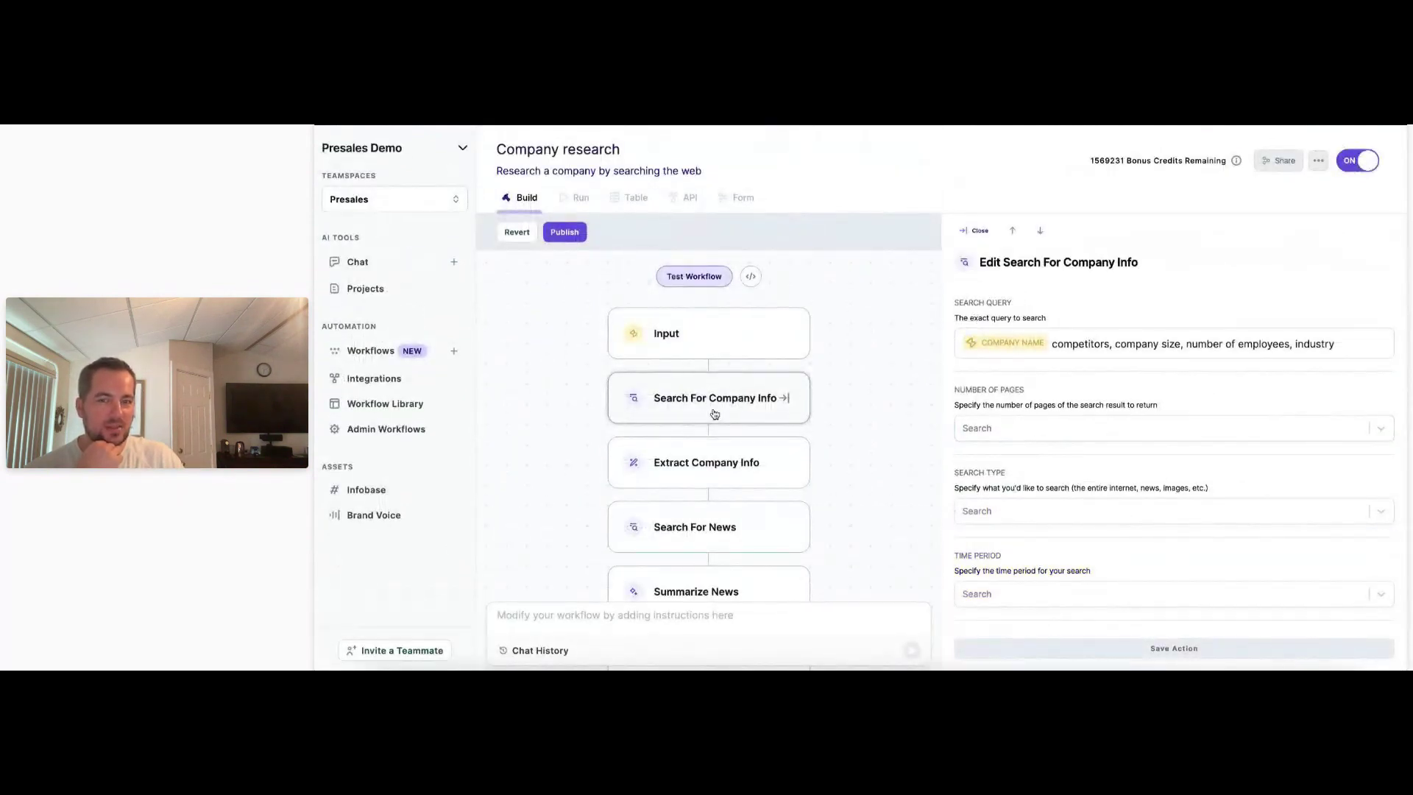
scroll(711, 412, "down", 3)
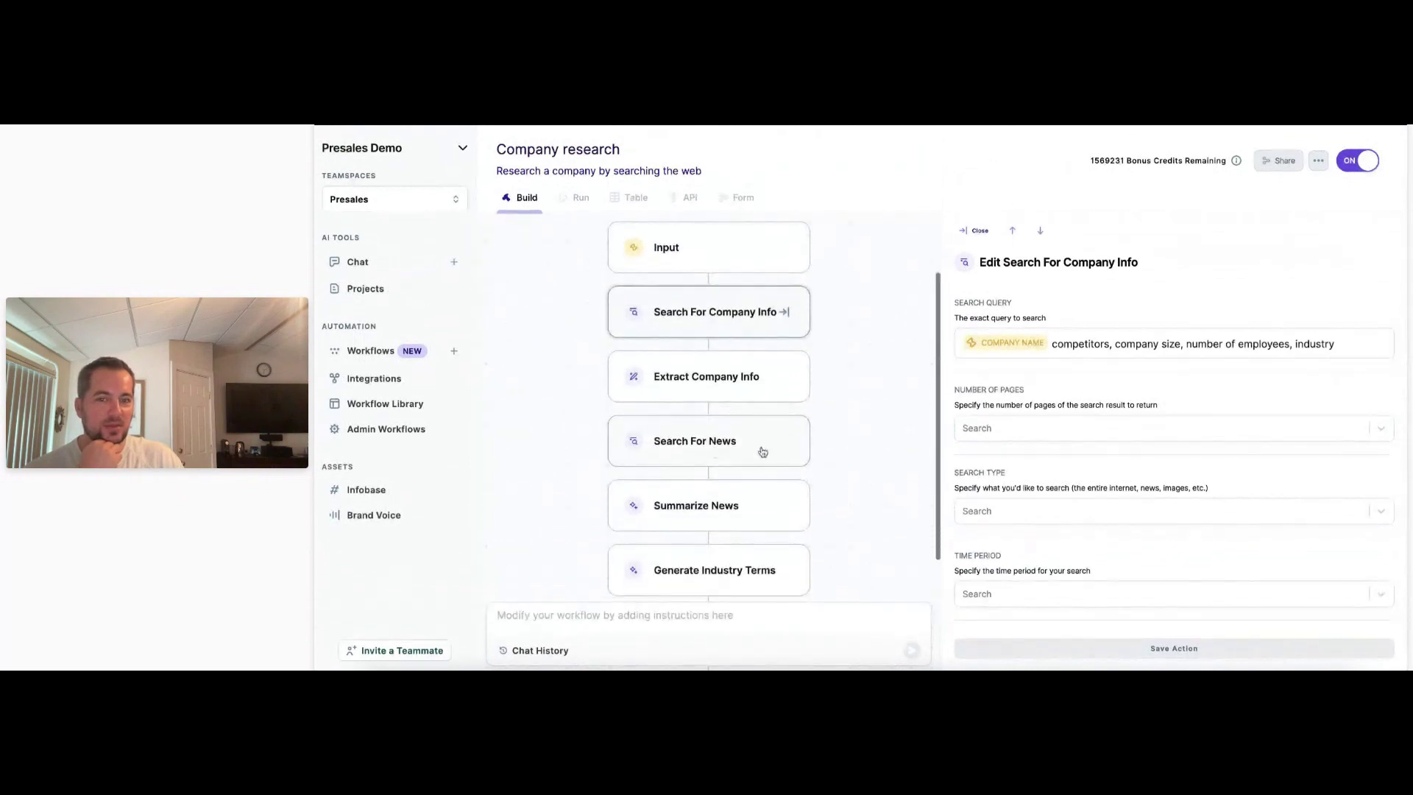
Set the Search For News time period to Past month and save the step.
left_click(763, 452)
left_click(1075, 596)
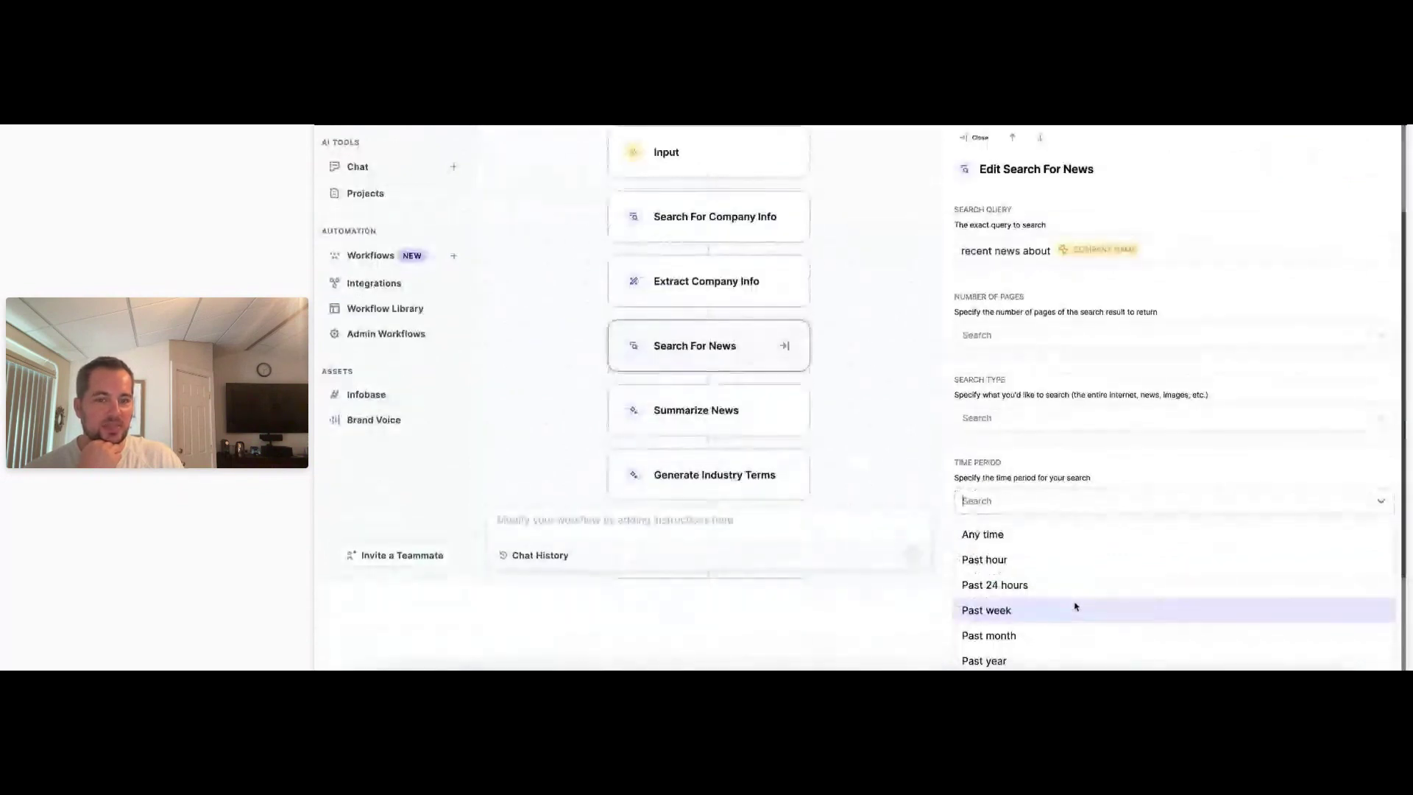
left_click(1023, 643)
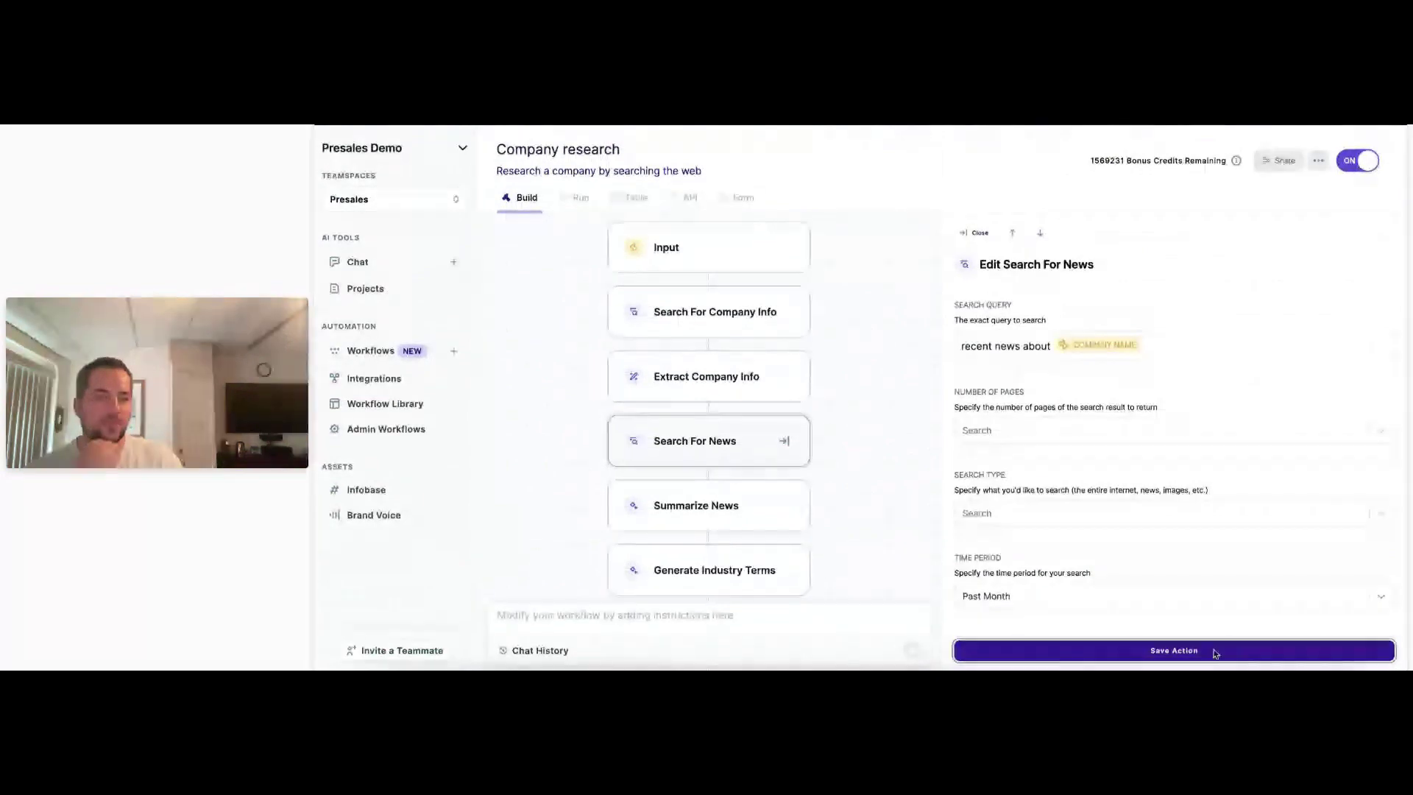
left_click(1239, 654)
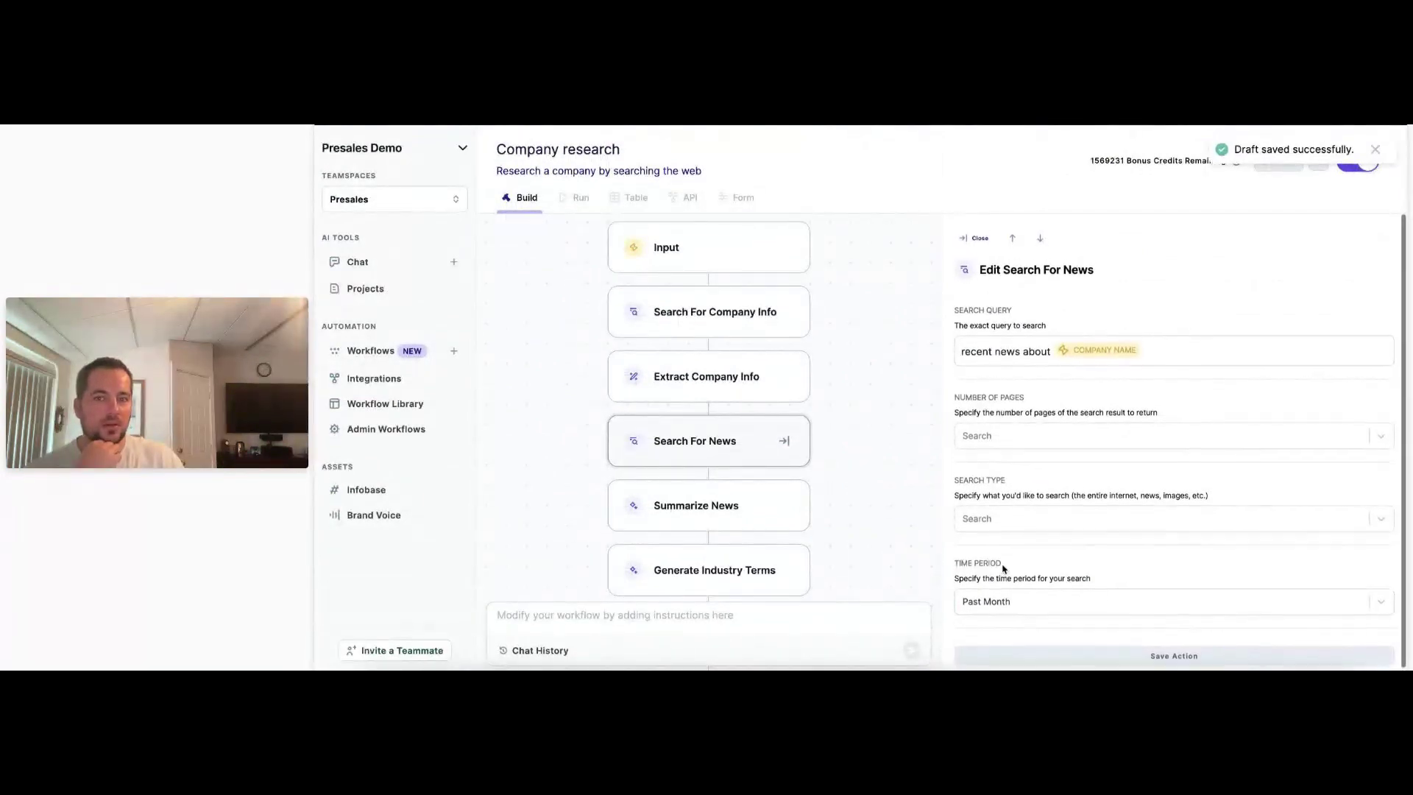
Review Summarize News, Generate Industry Terms, Search For 10 K Report and Extract 10 K Url settings.
left_click(758, 515)
scroll(637, 560, "down", 4)
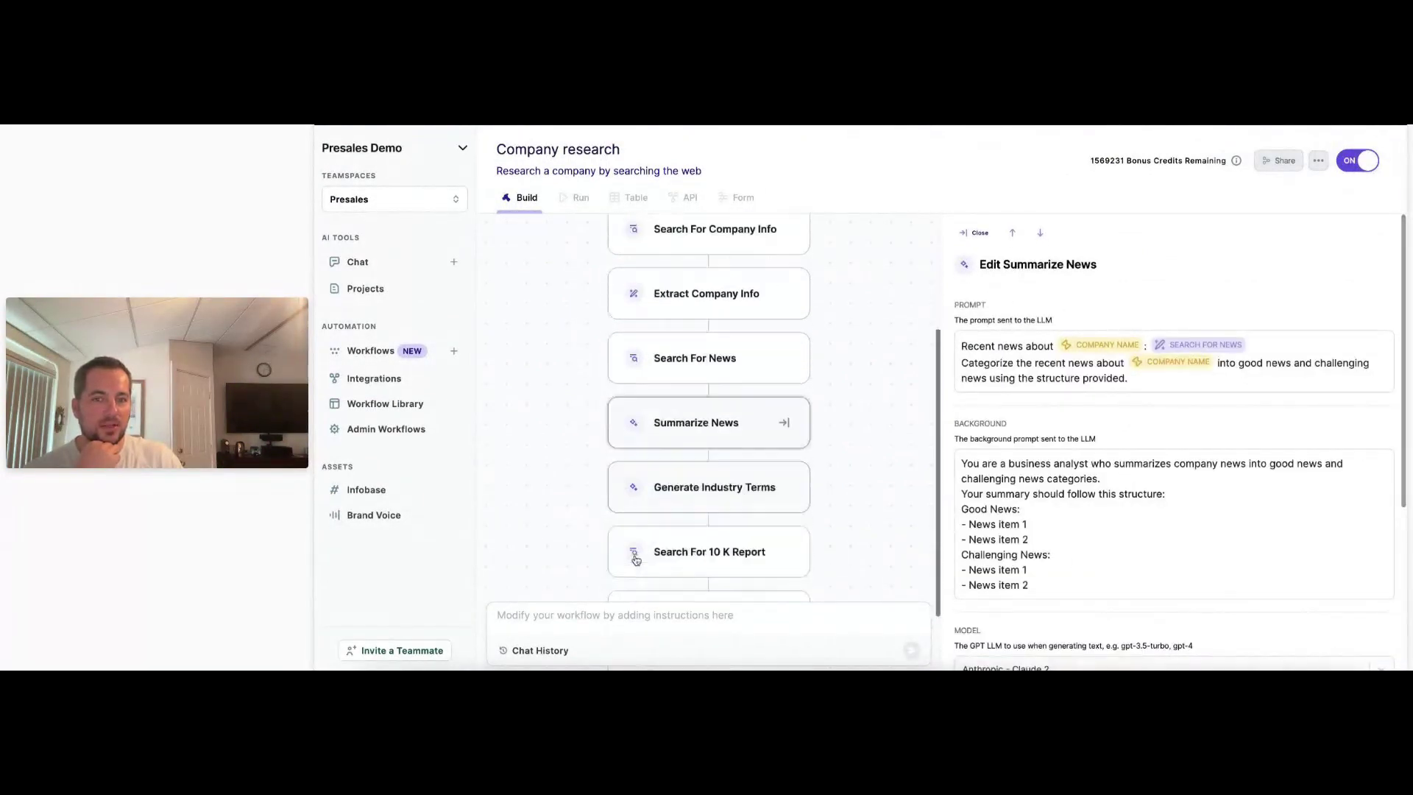
left_click(703, 453)
left_click(689, 511)
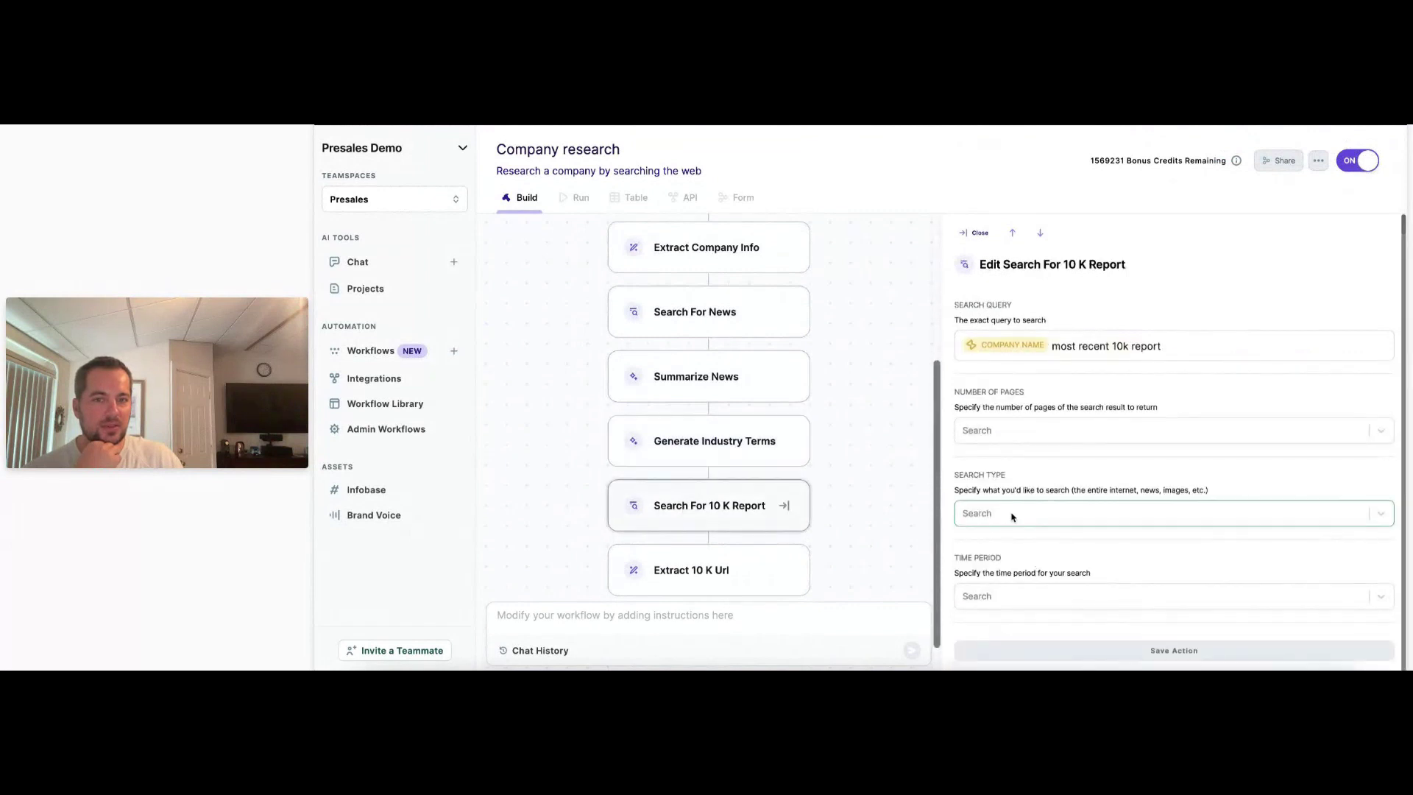
left_click(743, 564)
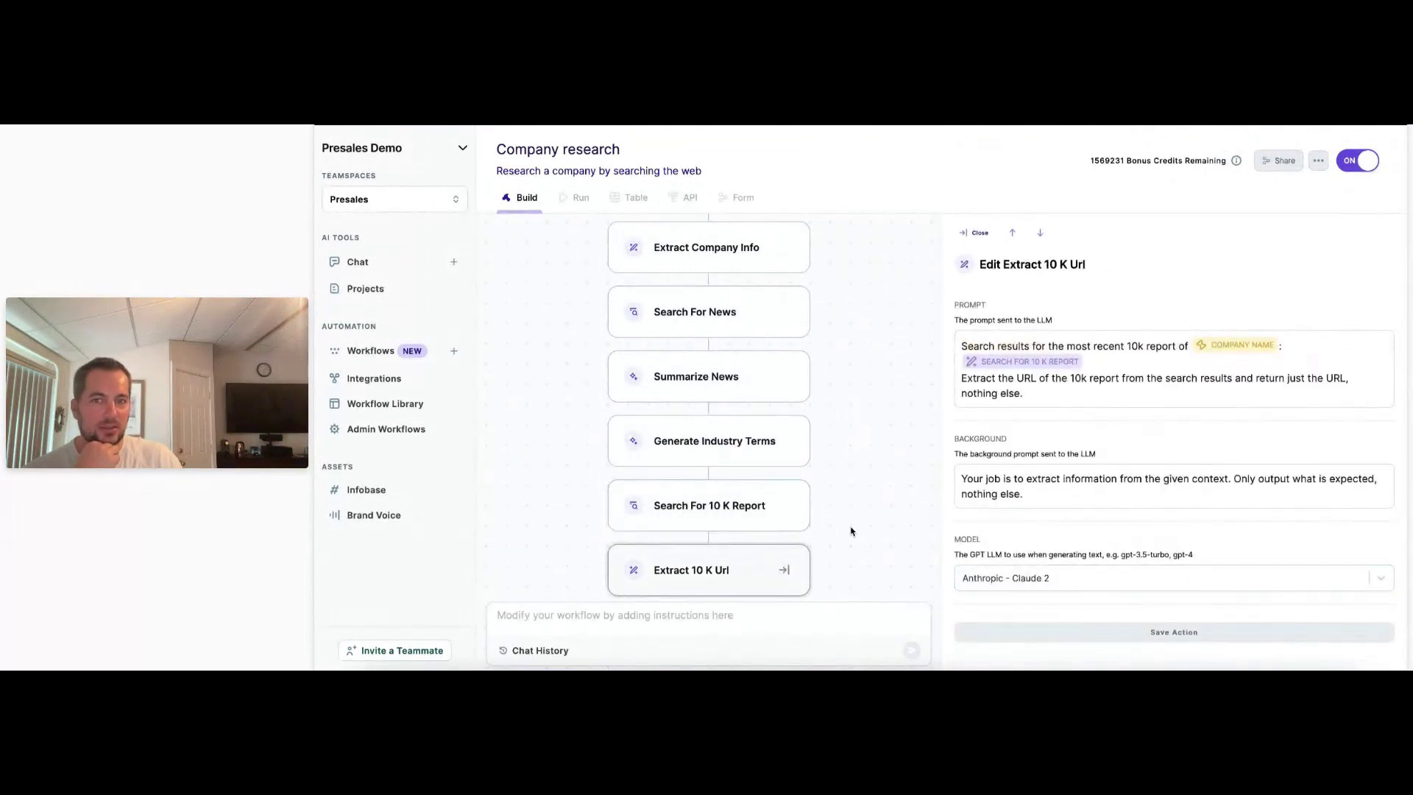
scroll(795, 534, "up", 6)
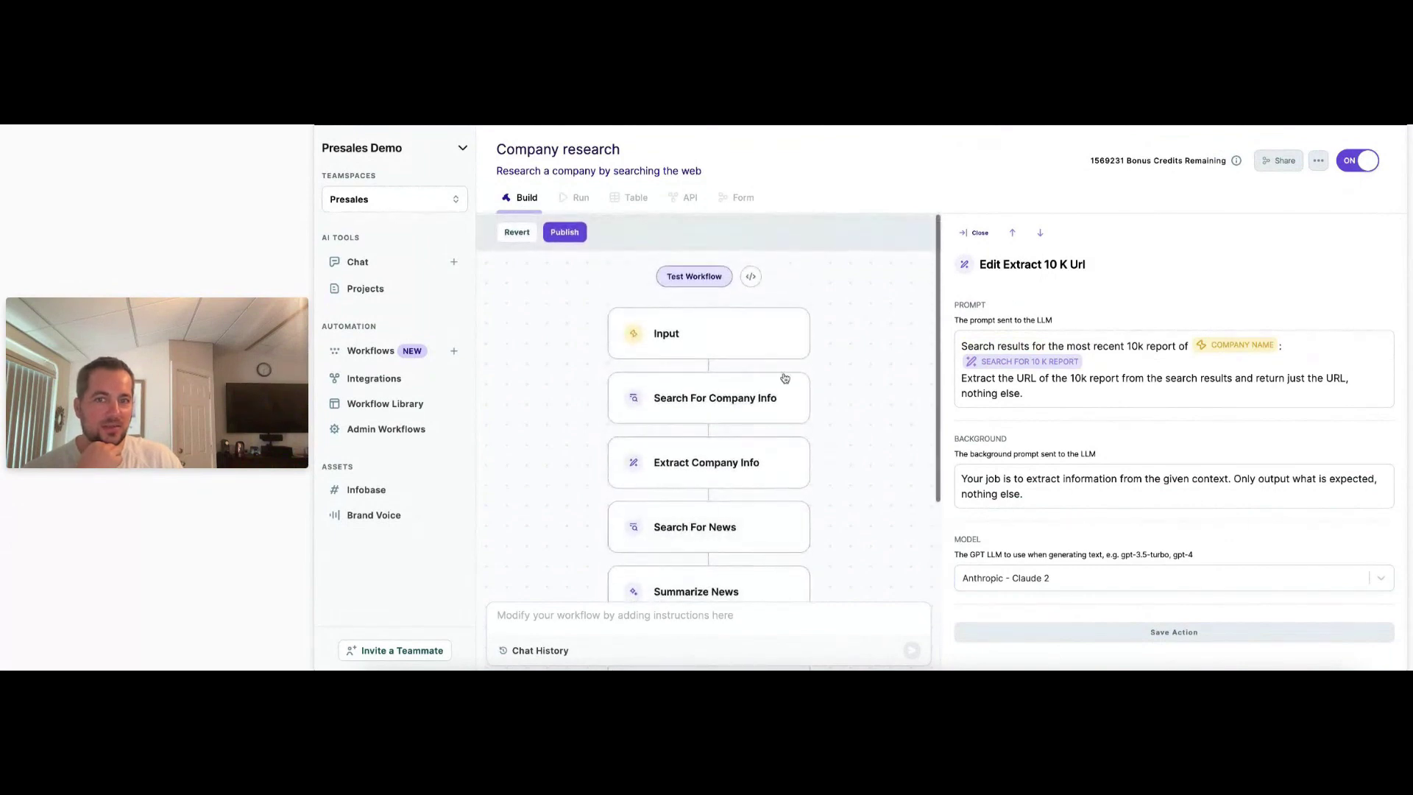
Run a test of the Company research workflow with Tesla as the company name.
left_click(703, 277)
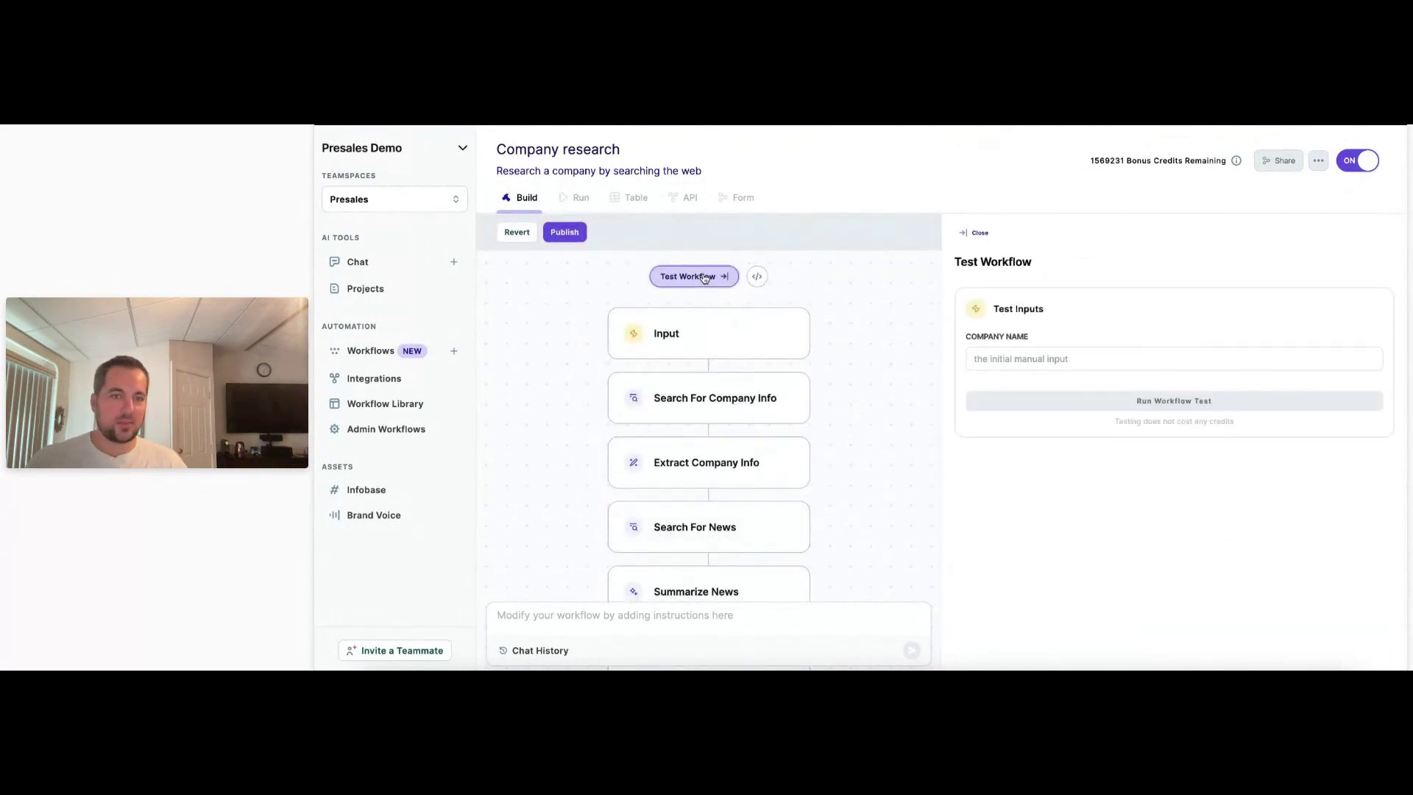
left_click(1058, 358)
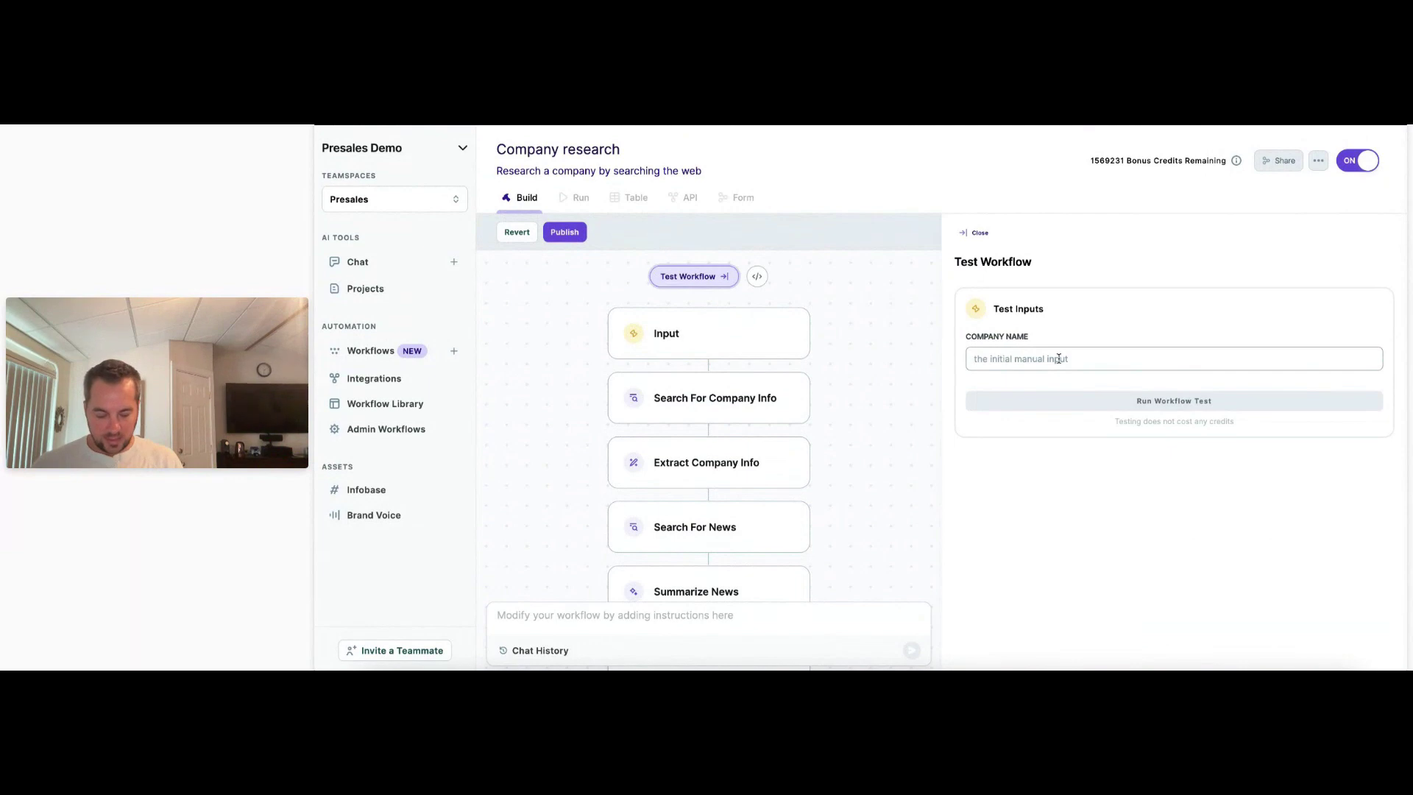
type("Tesla")
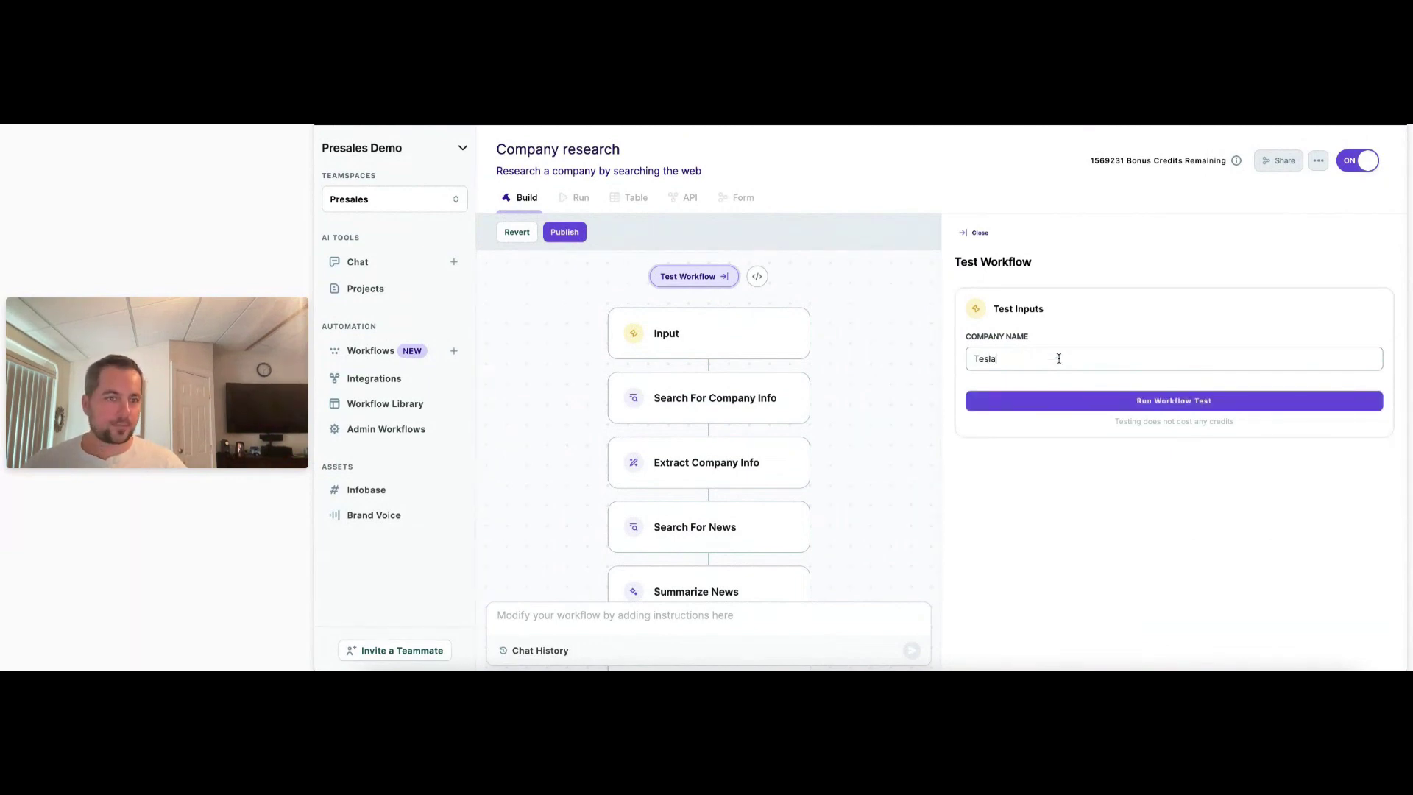
left_click(1154, 404)
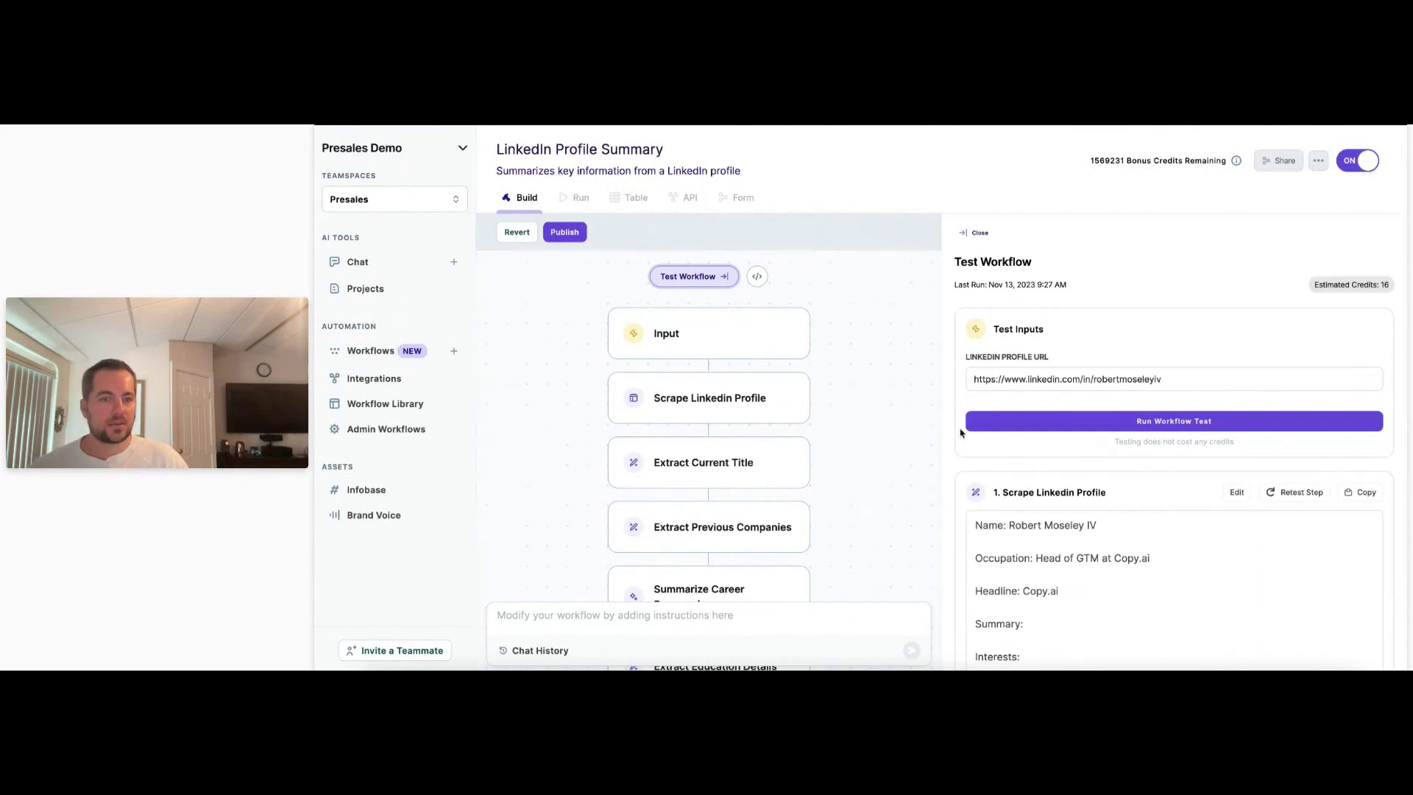
scroll(961, 433, "down", 2)
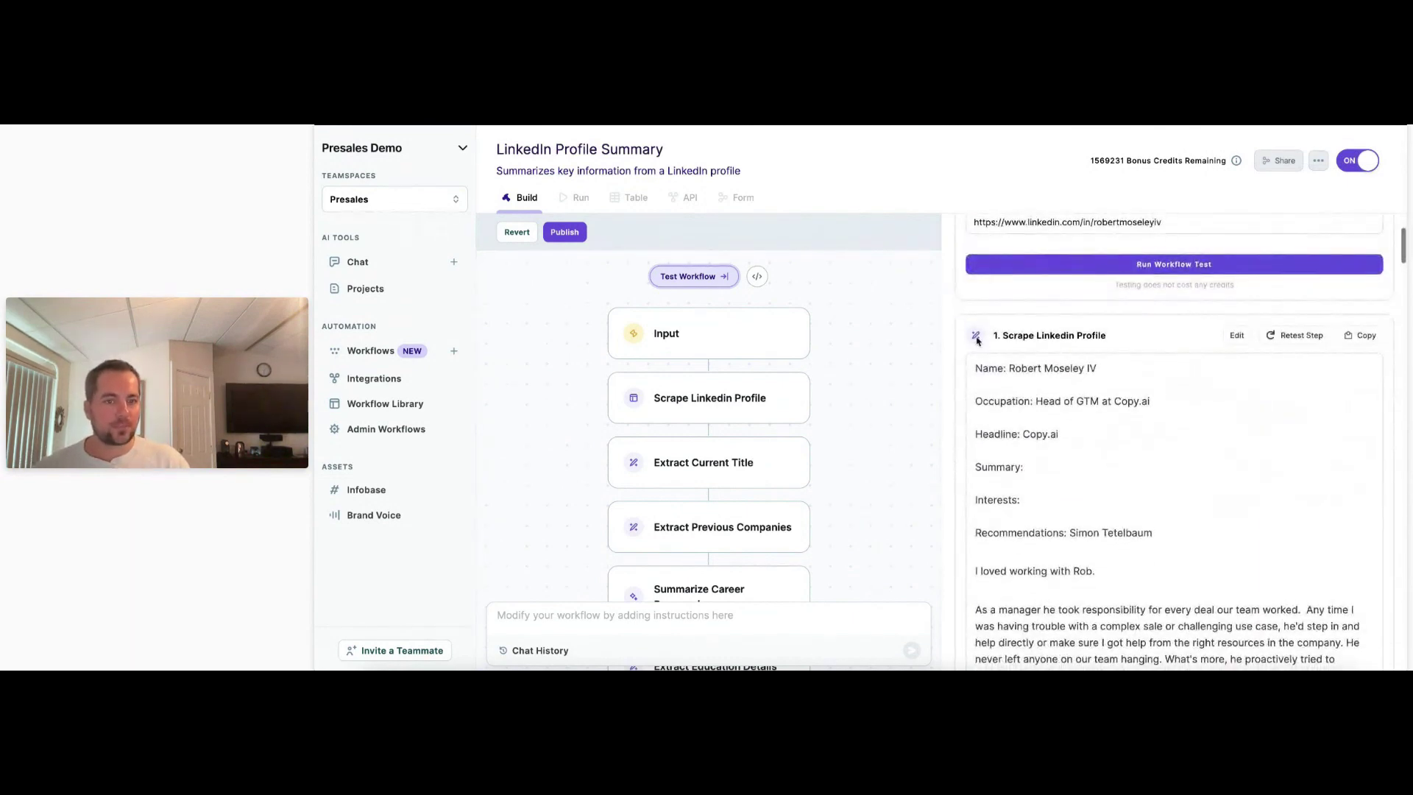
scroll(987, 465, "down", 3)
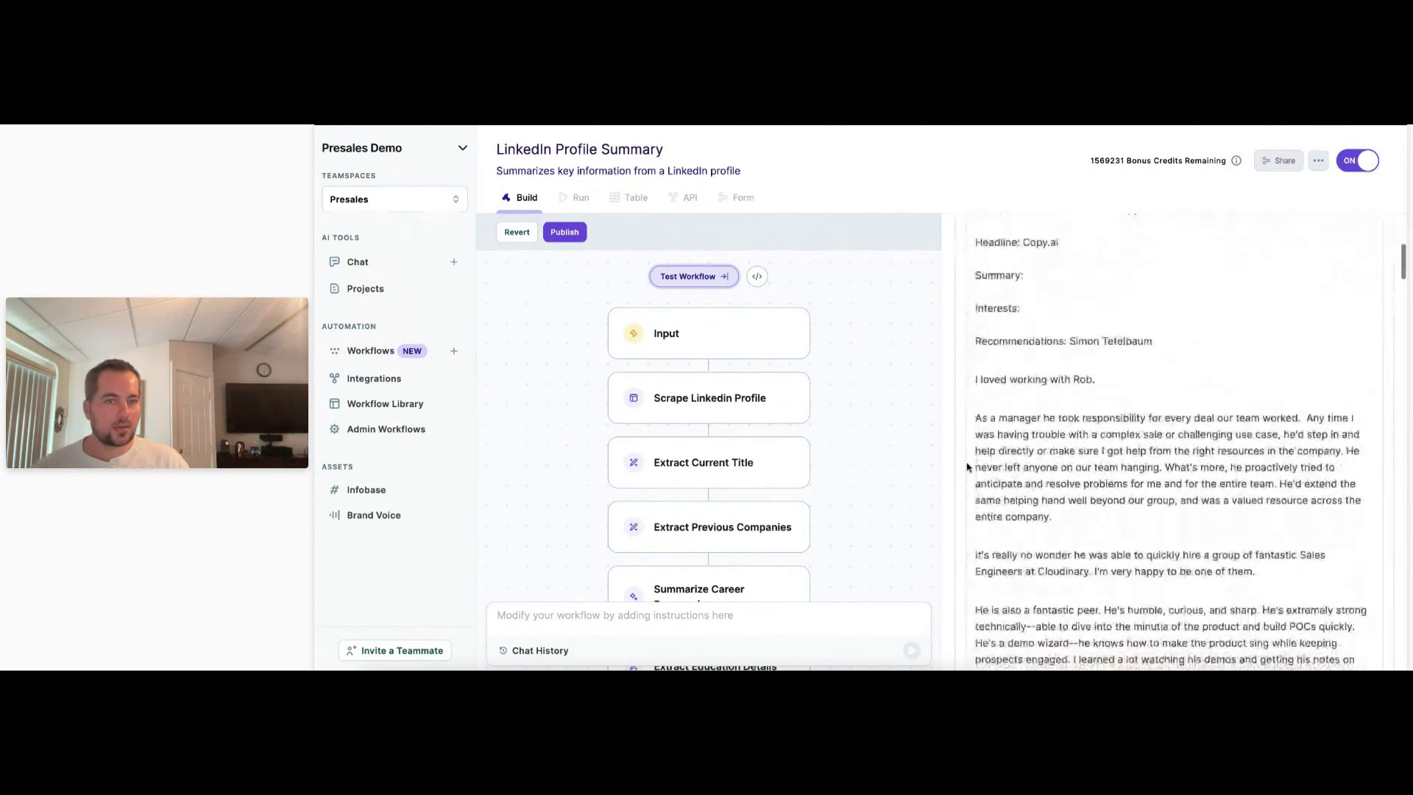
scroll(967, 466, "down", 15)
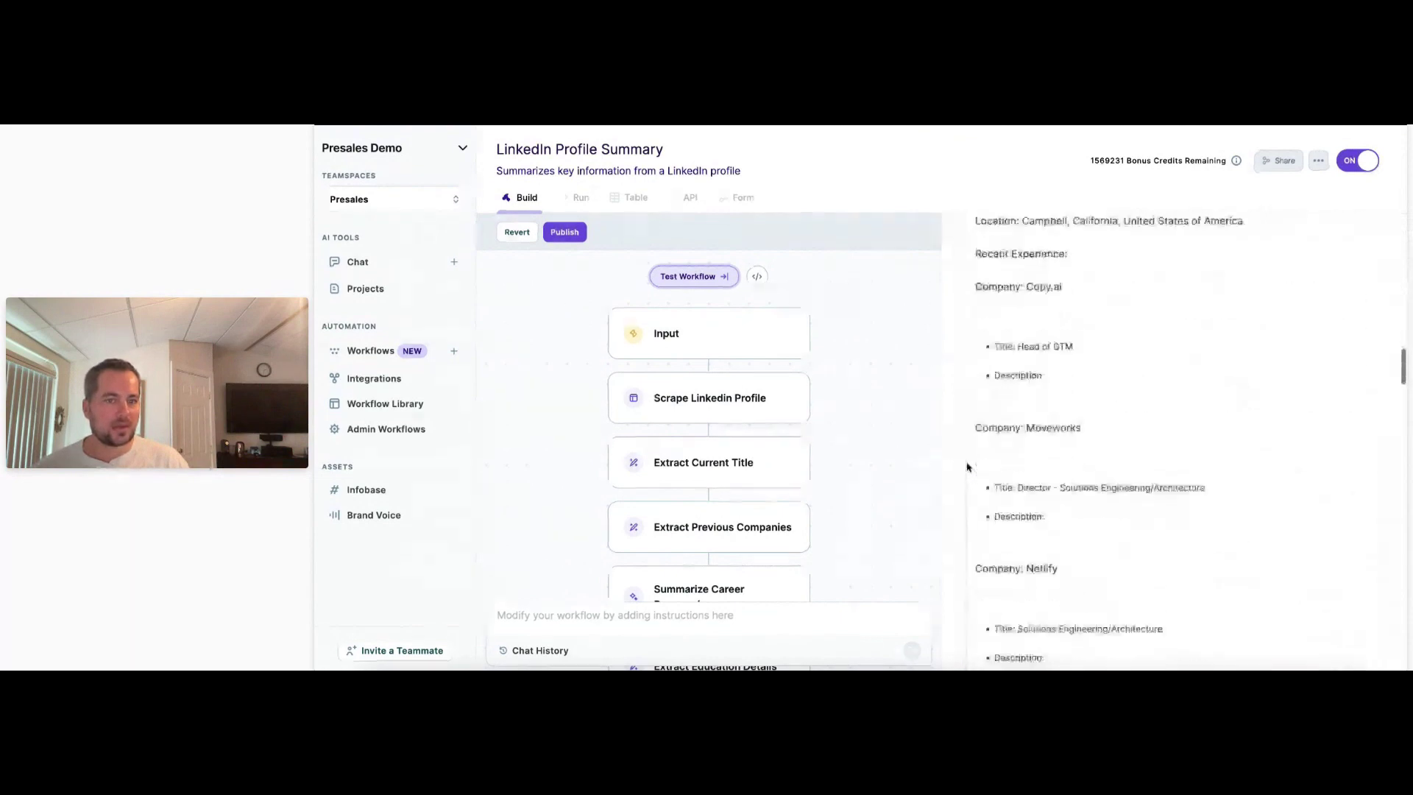
scroll(966, 467, "down", 9)
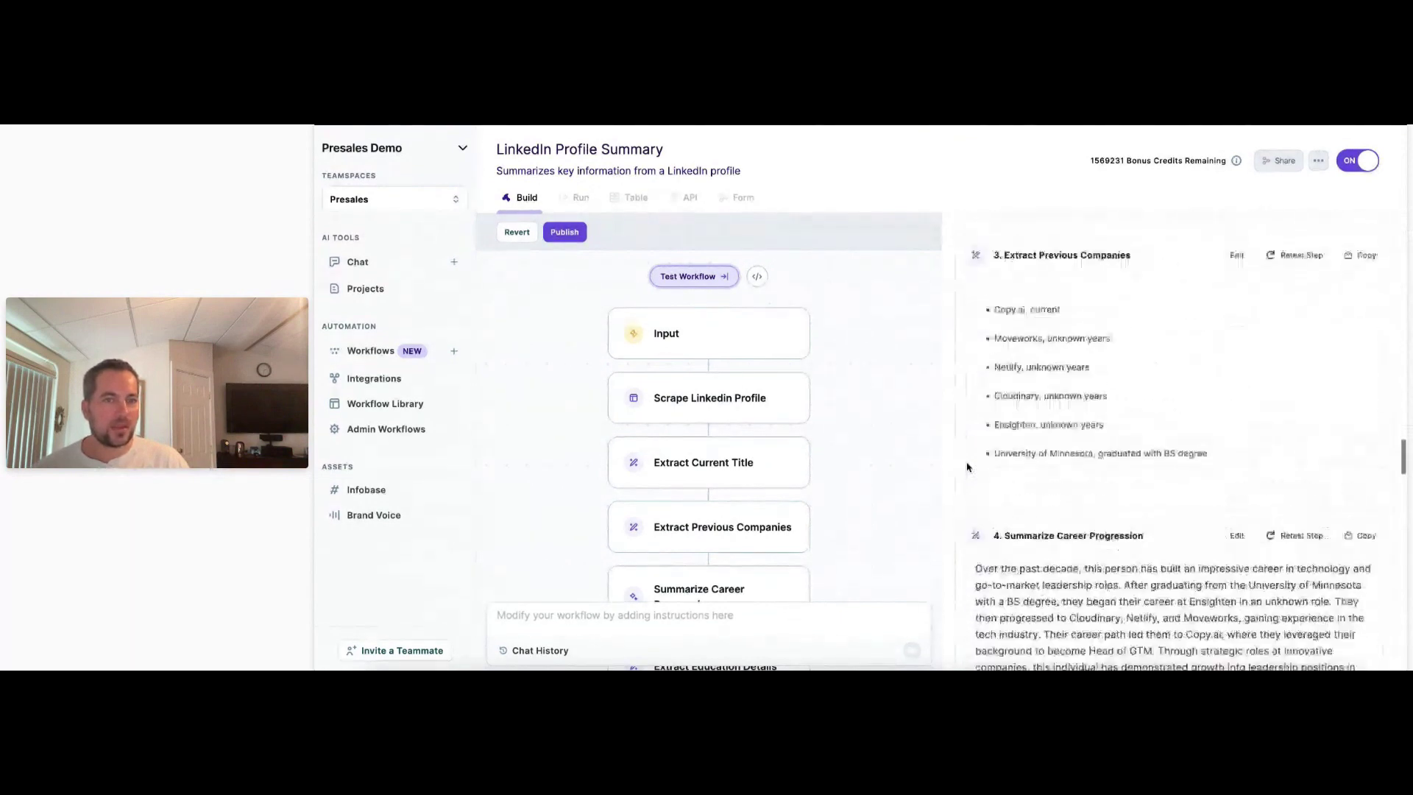
scroll(966, 467, "up", 3)
scroll(967, 466, "down", 2)
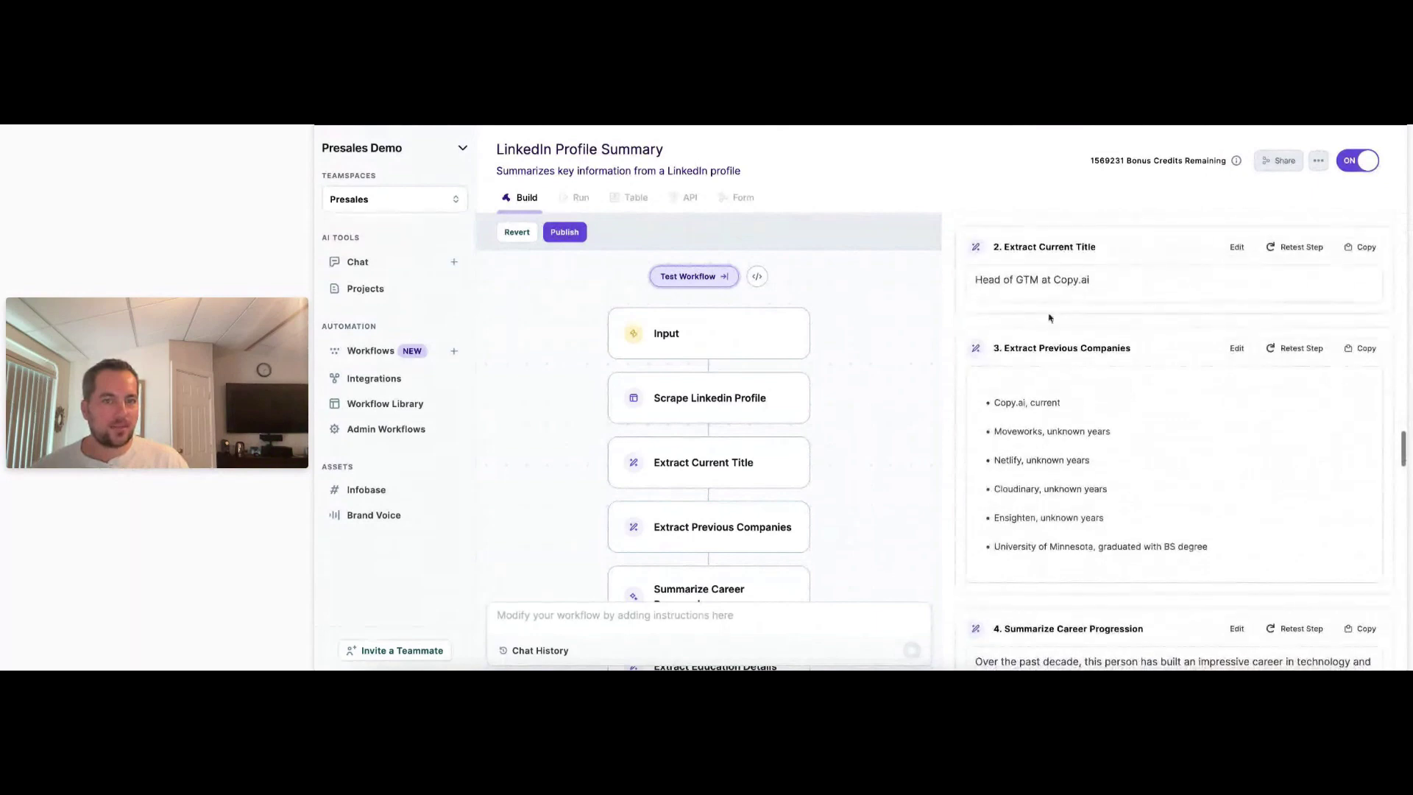
left_click_drag(1092, 281, 964, 286)
scroll(994, 352, "down", 1)
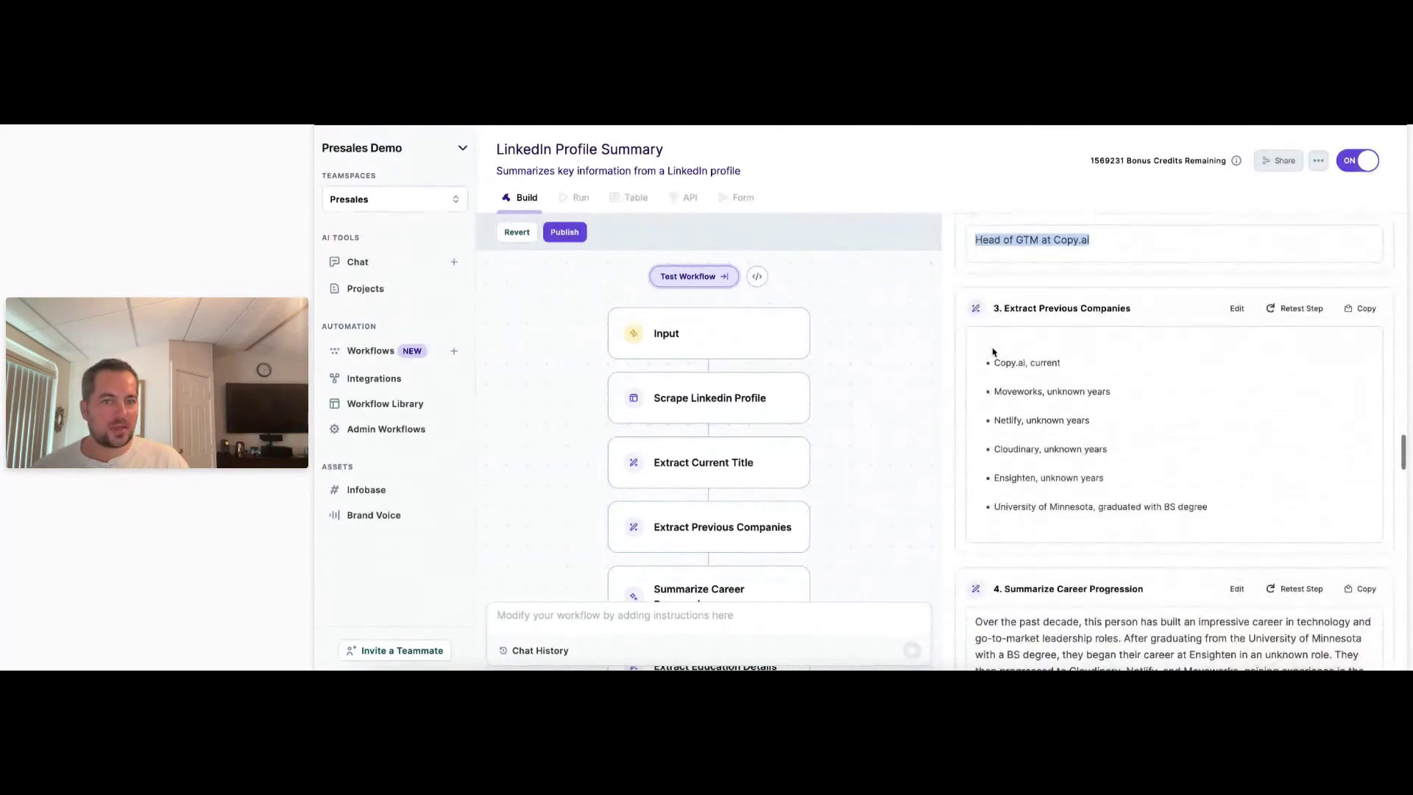
left_click_drag(982, 358, 1204, 520)
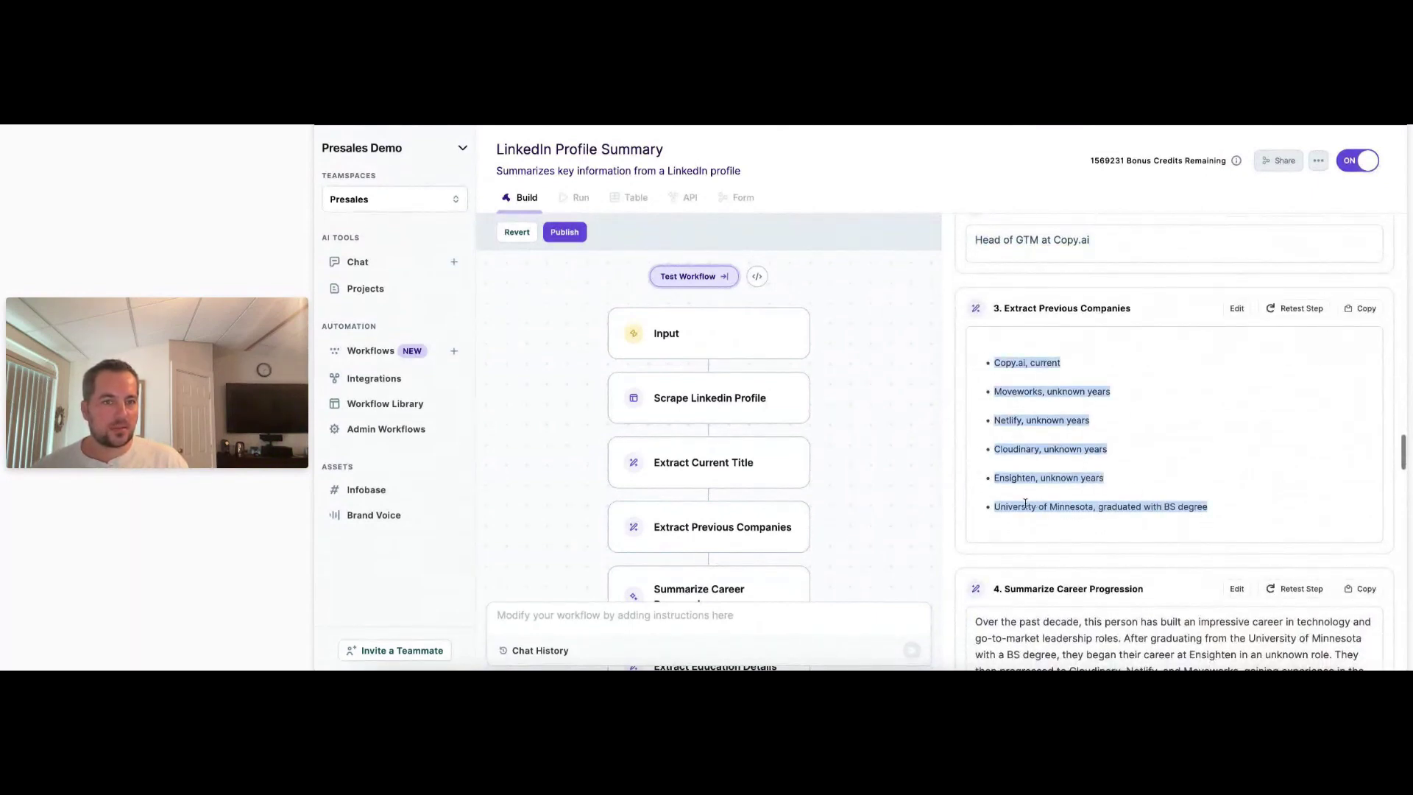
scroll(1026, 504, "down", 3)
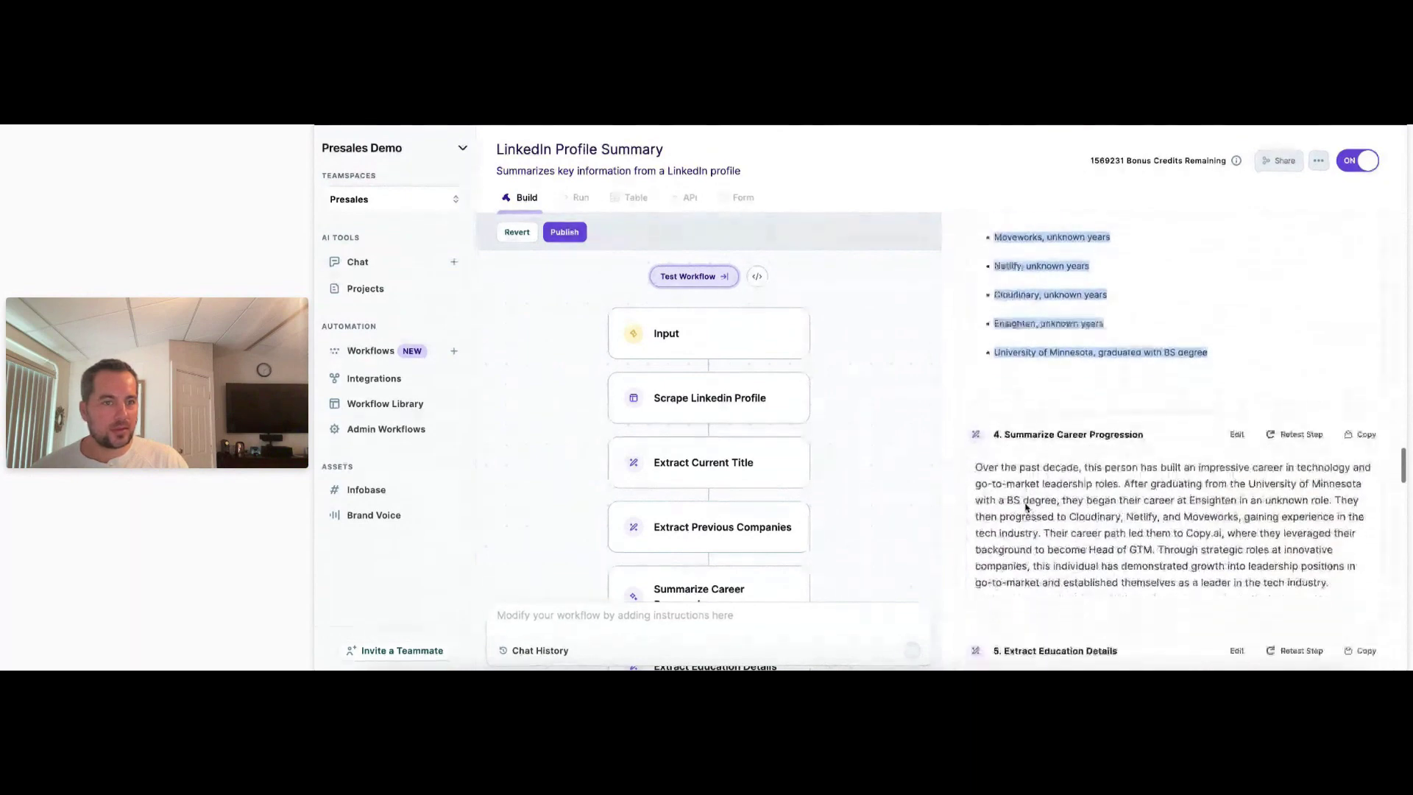
scroll(1026, 506, "down", 2)
left_click_drag(995, 334, 1109, 454)
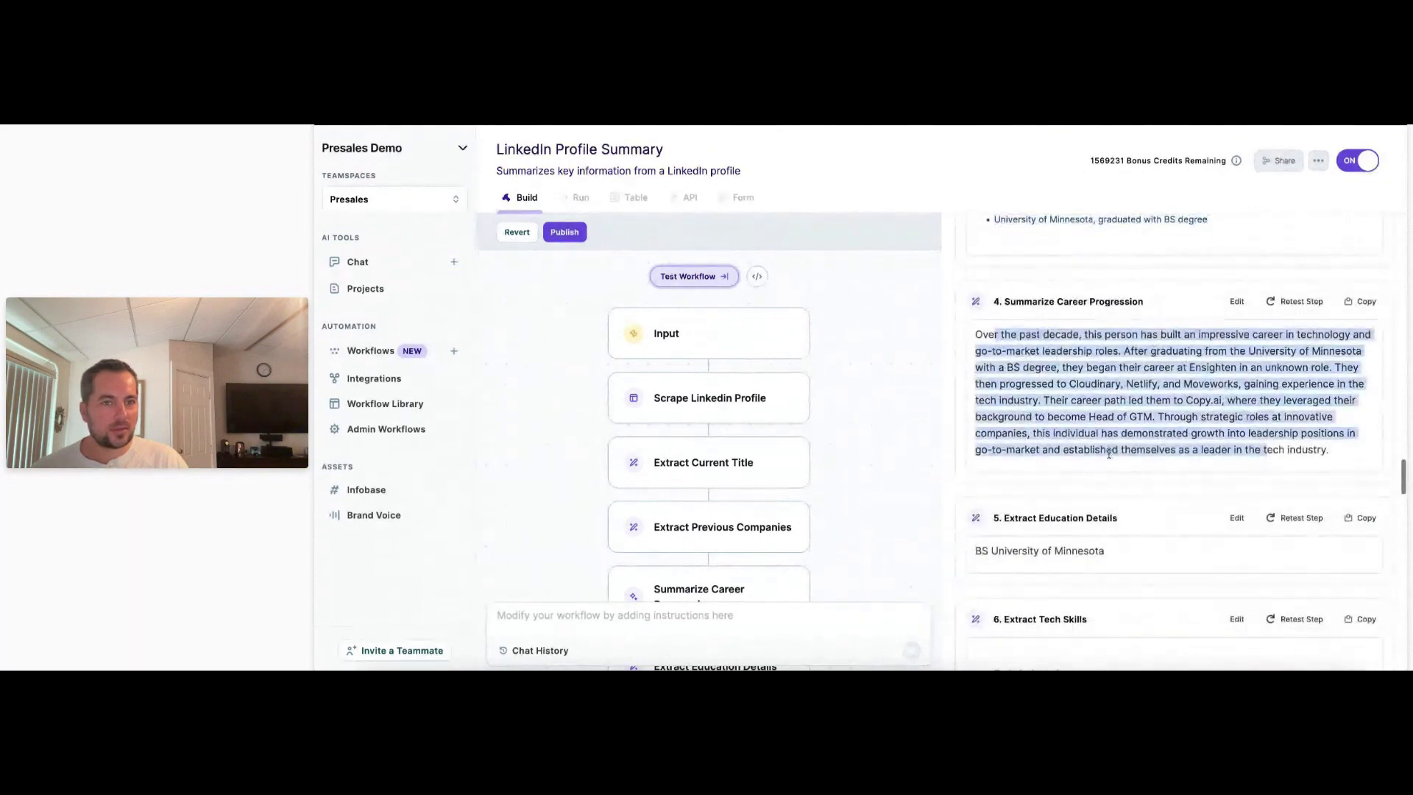
scroll(1007, 449, "down", 2)
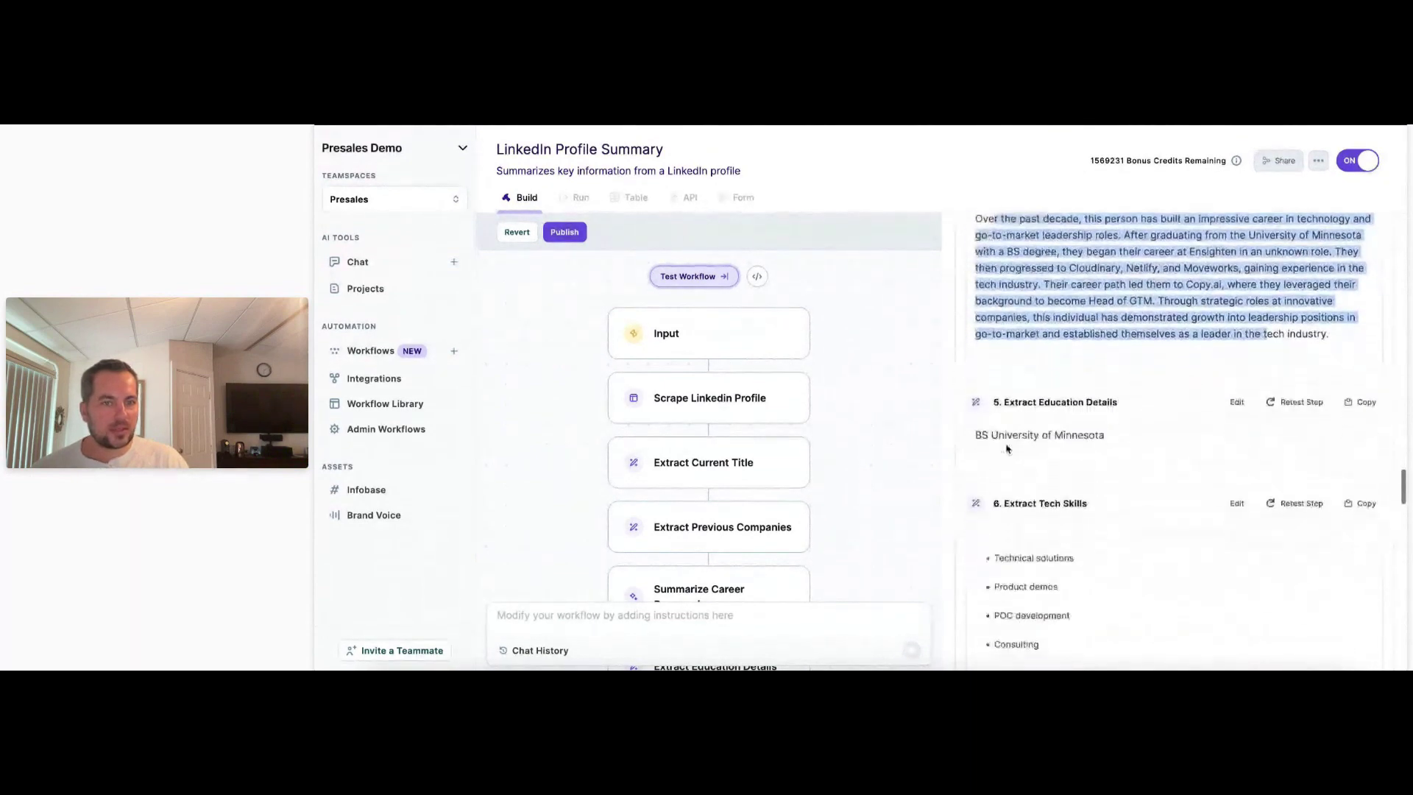
scroll(1006, 449, "down", 1)
left_click_drag(1007, 449, 931, 372)
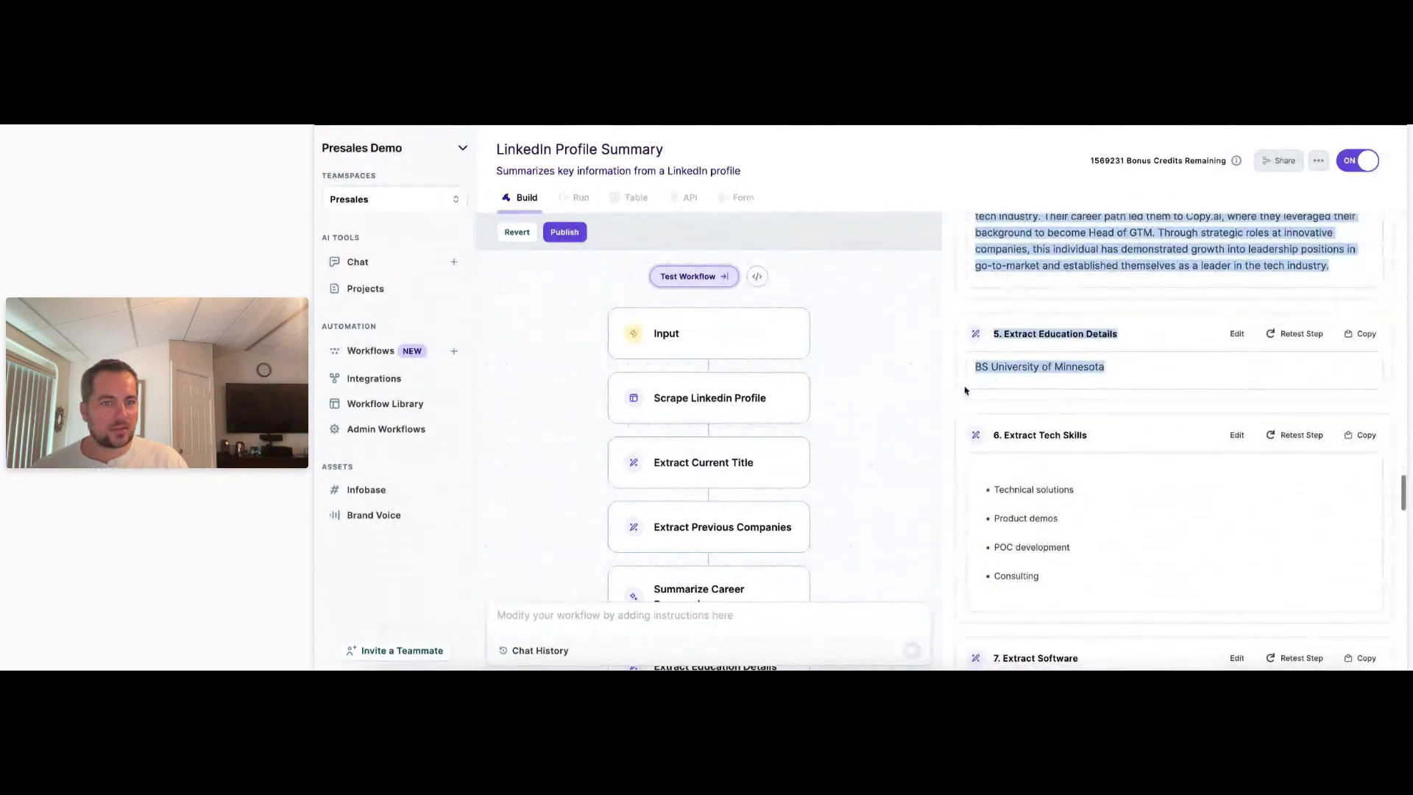
left_click(946, 402)
scroll(956, 407, "down", 2)
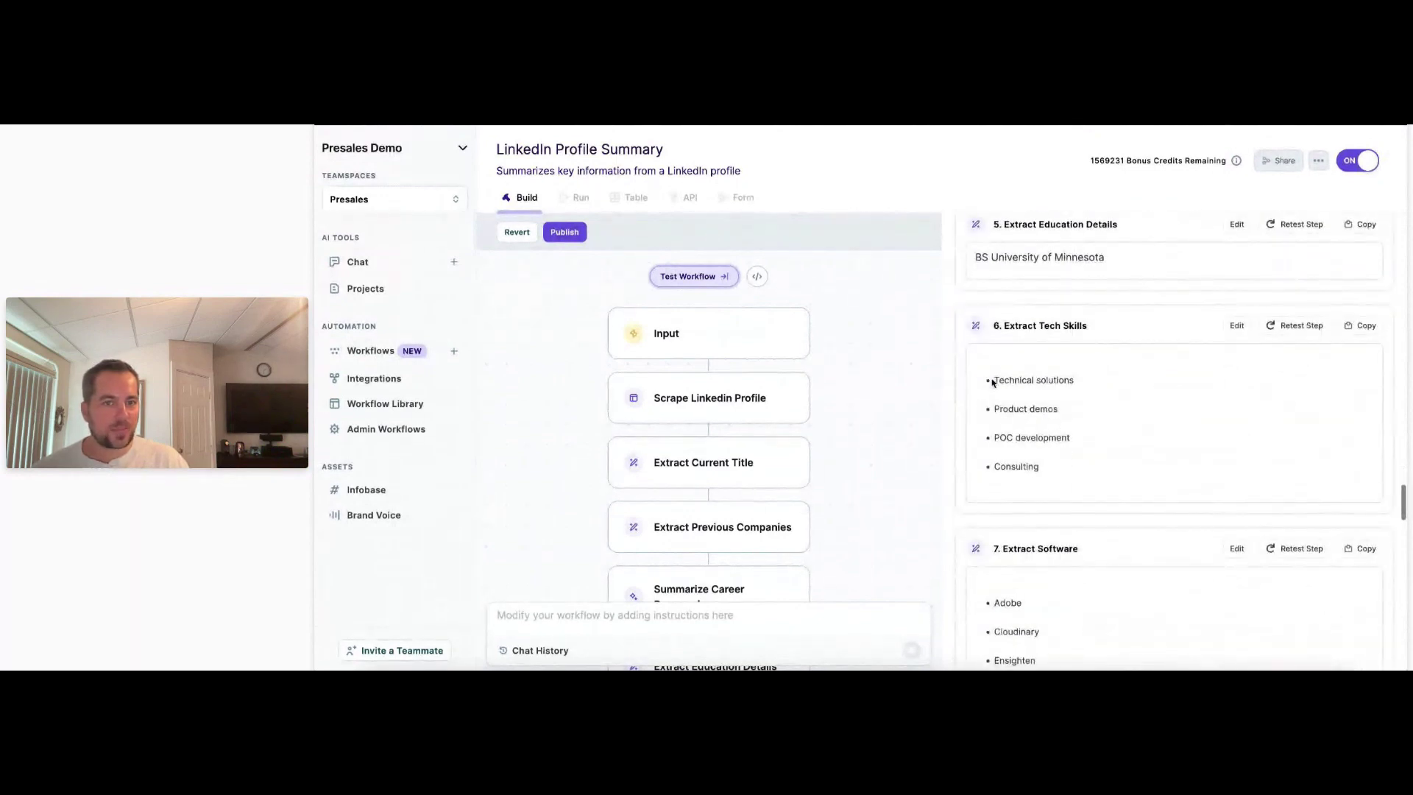
scroll(1064, 499, "down", 3)
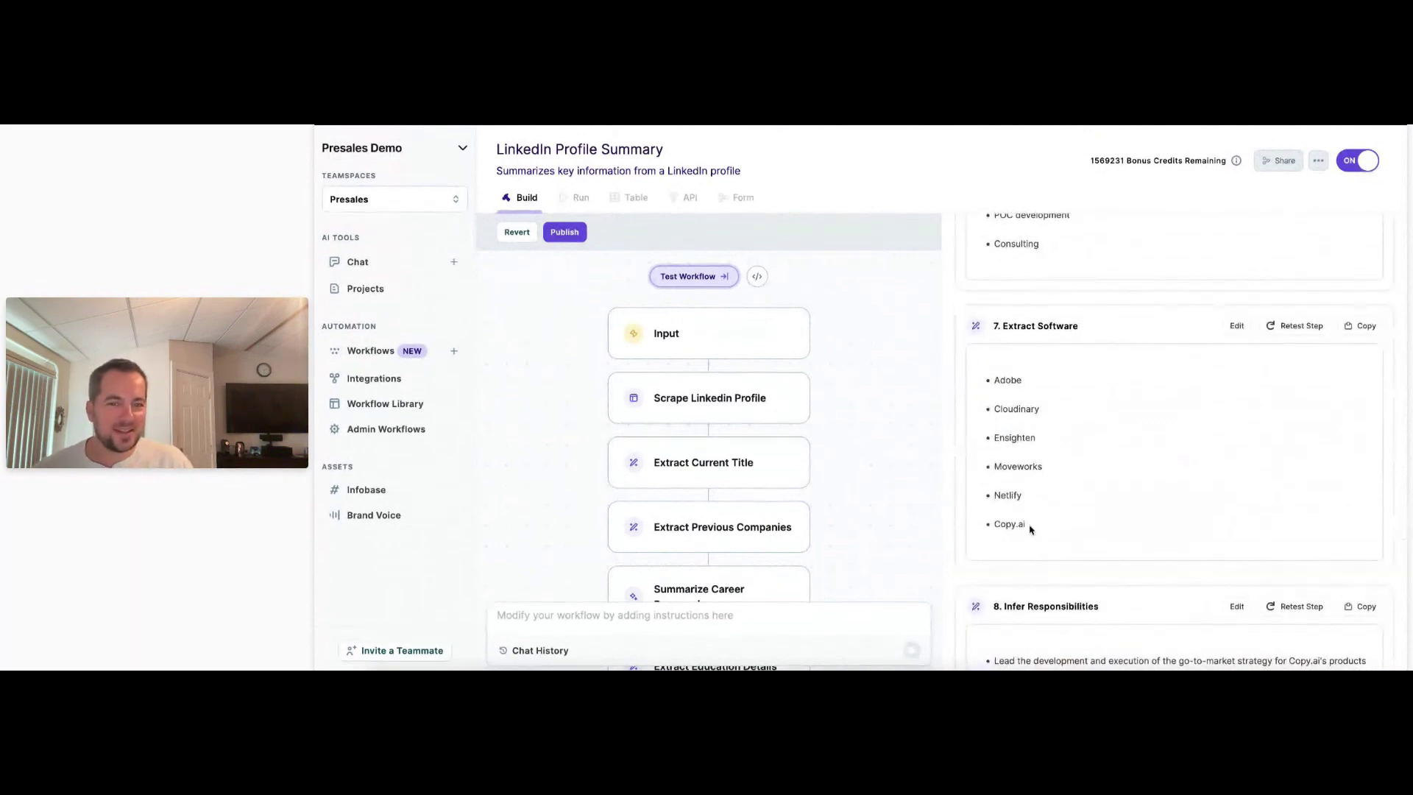
scroll(1021, 491, "down", 3)
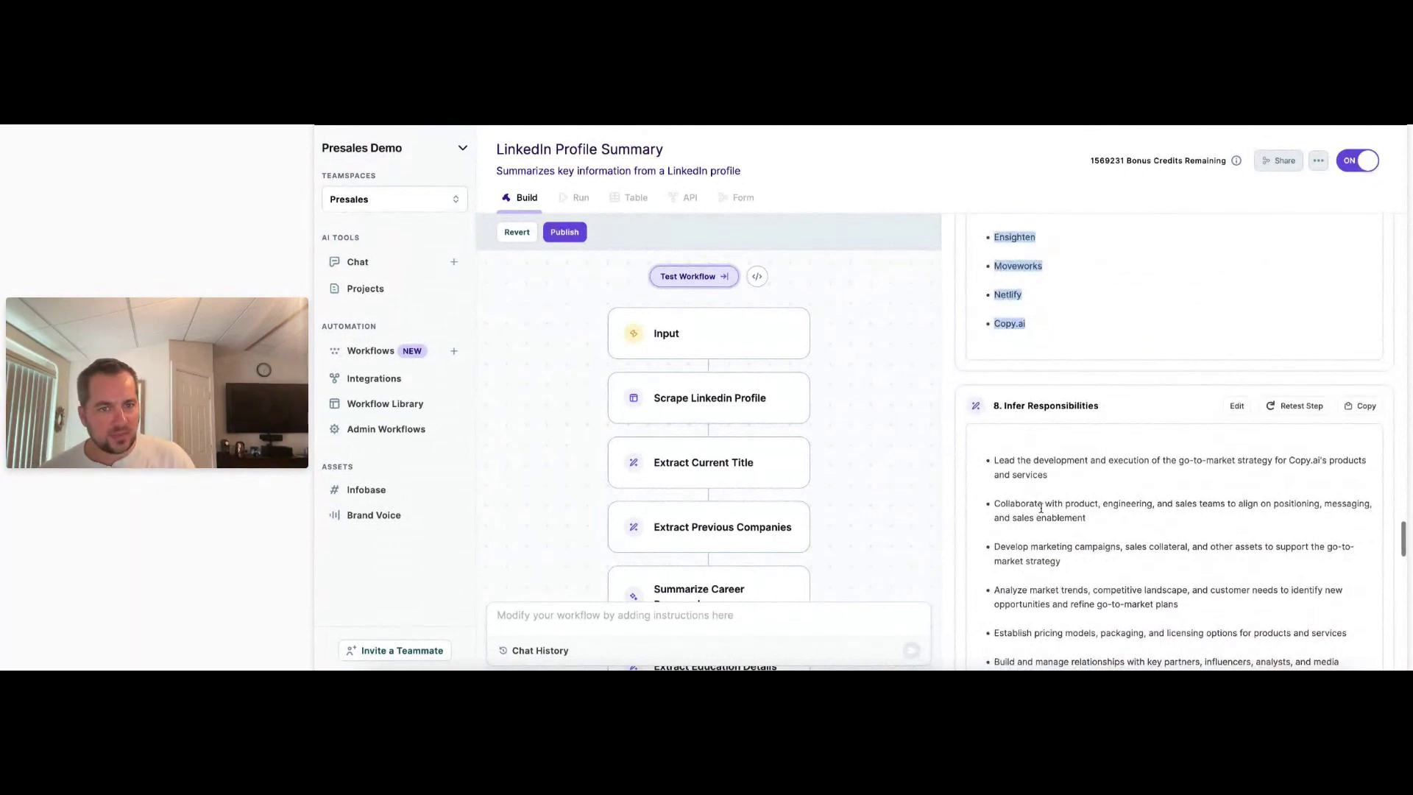
scroll(1044, 487, "down", 1)
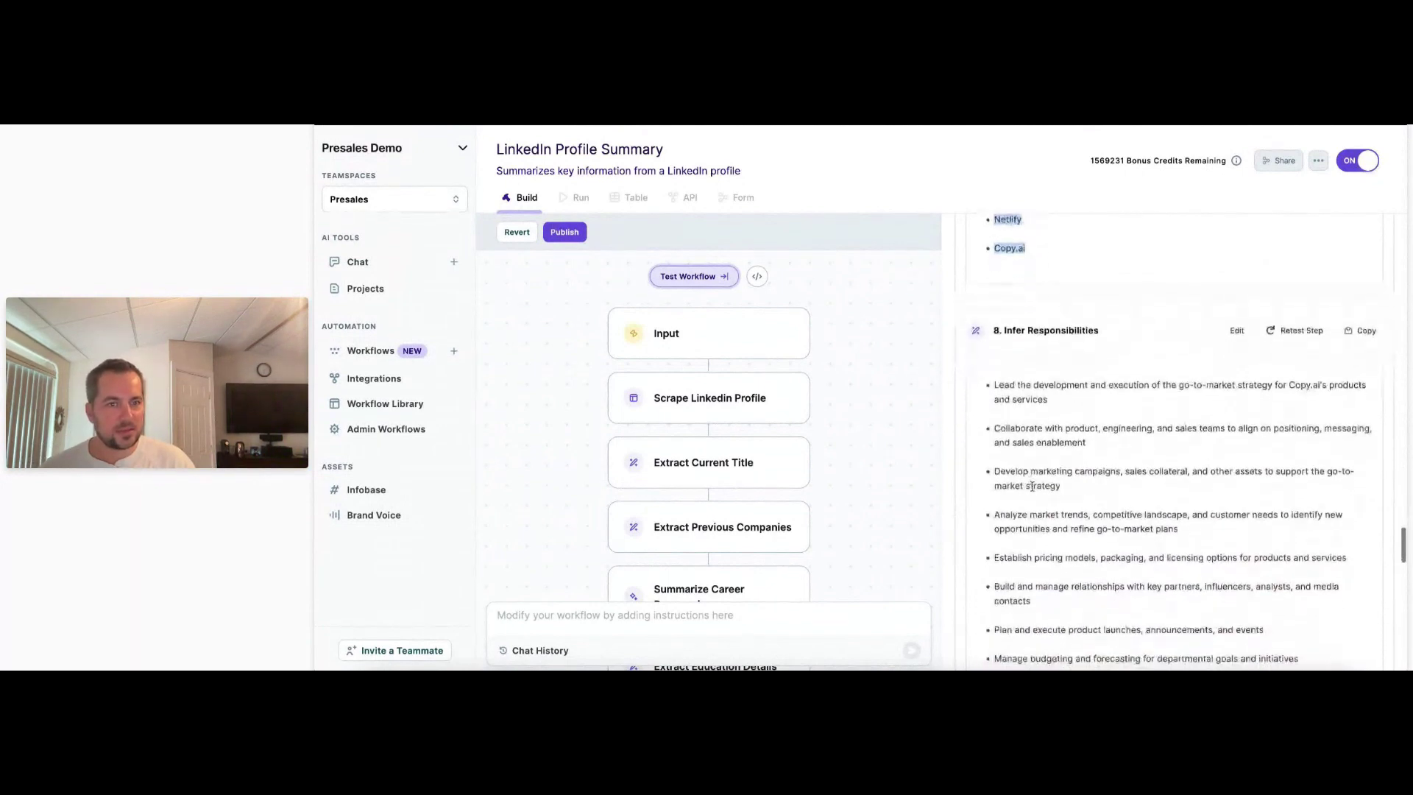
left_click_drag(996, 384, 1069, 484)
scroll(1073, 524, "down", 2)
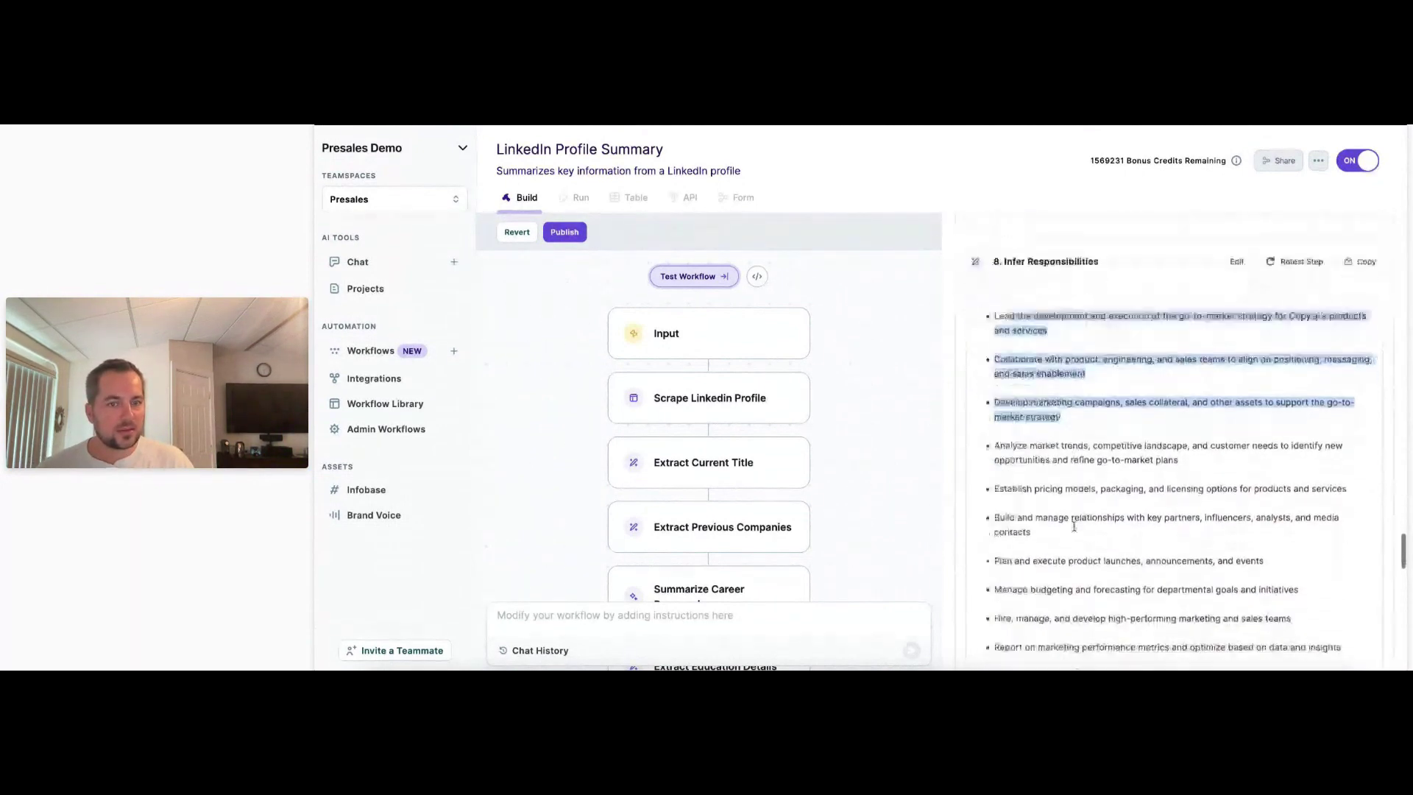
scroll(1074, 527, "down", 5)
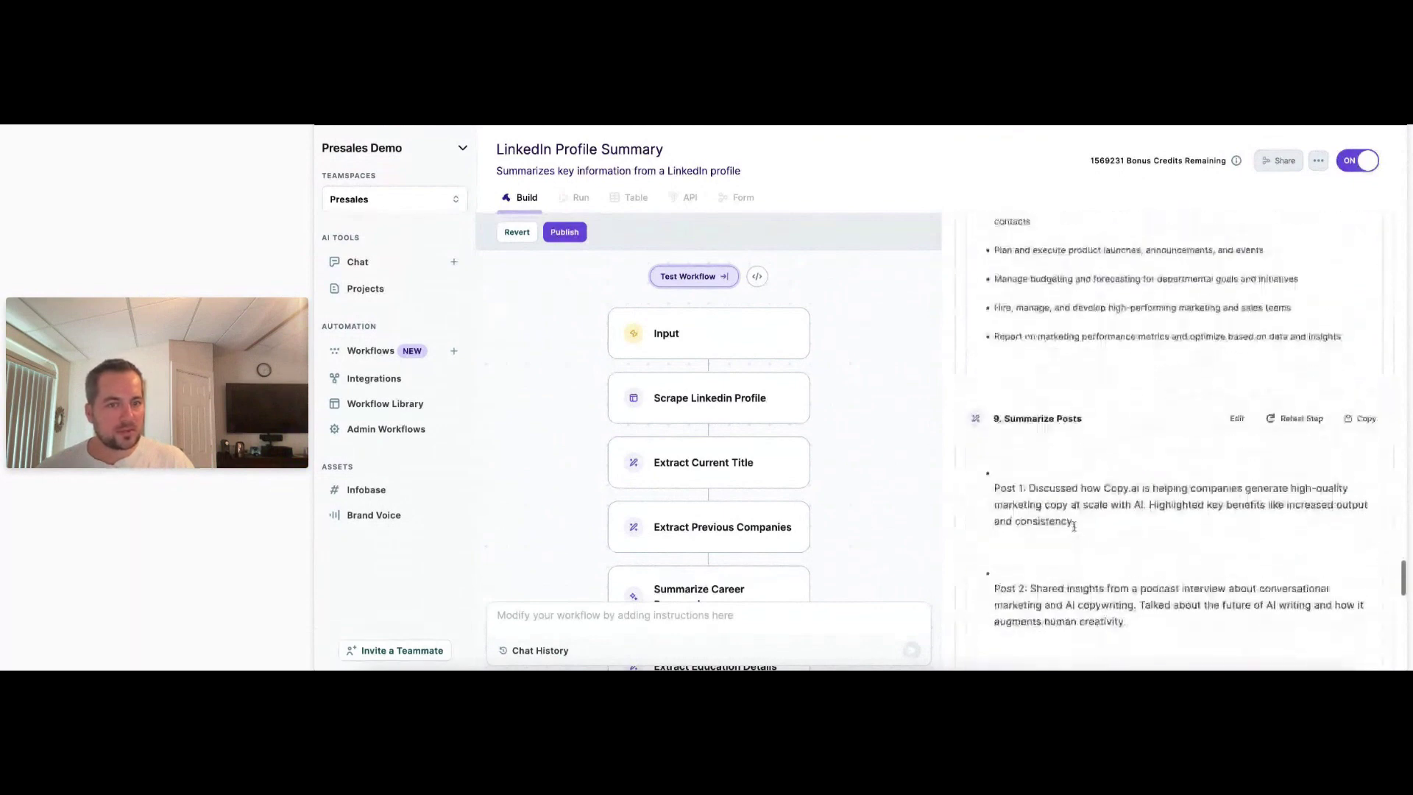
left_click_drag(986, 520, 993, 440)
scroll(1161, 517, "down", 1)
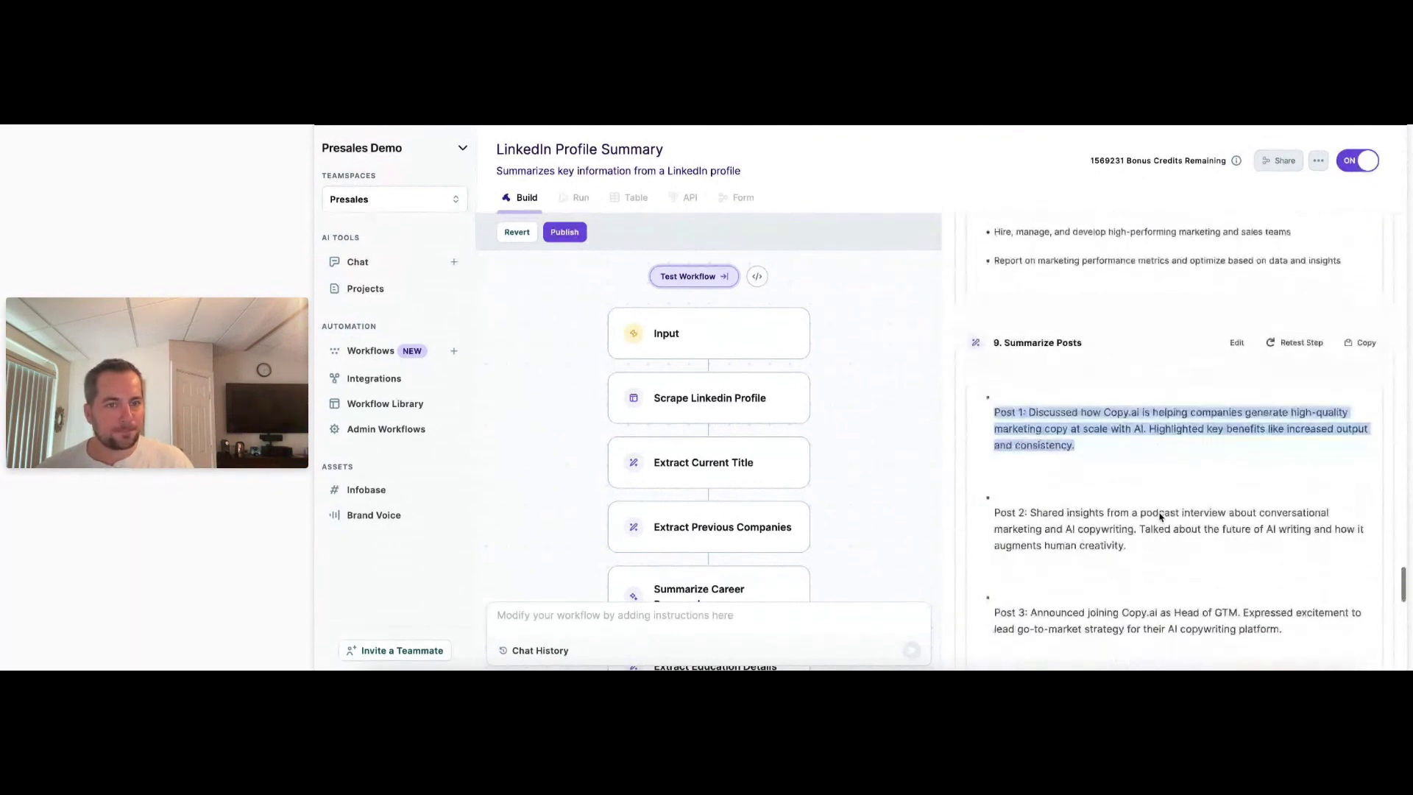
scroll(1160, 517, "down", 2)
scroll(1160, 515, "down", 2)
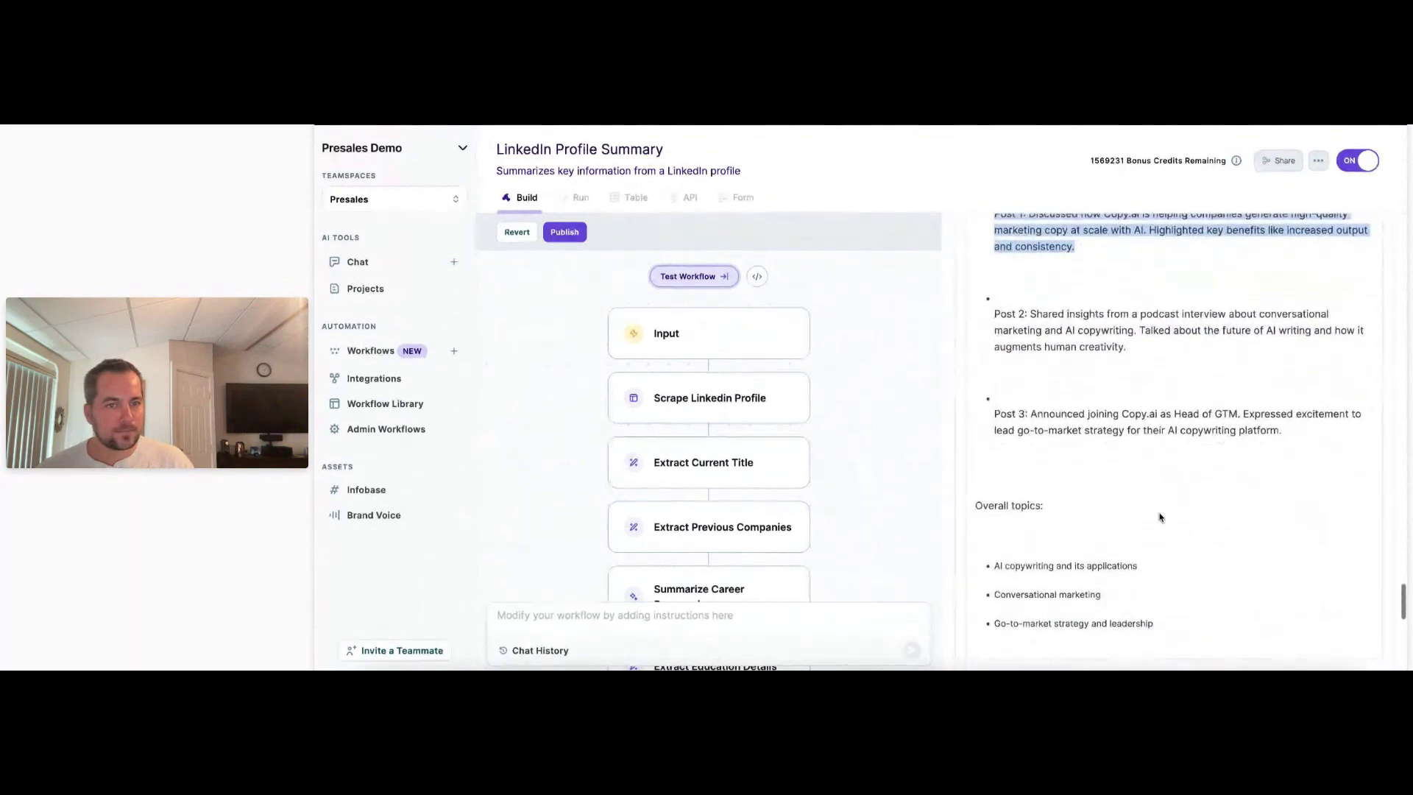
scroll(1160, 517, "down", 3)
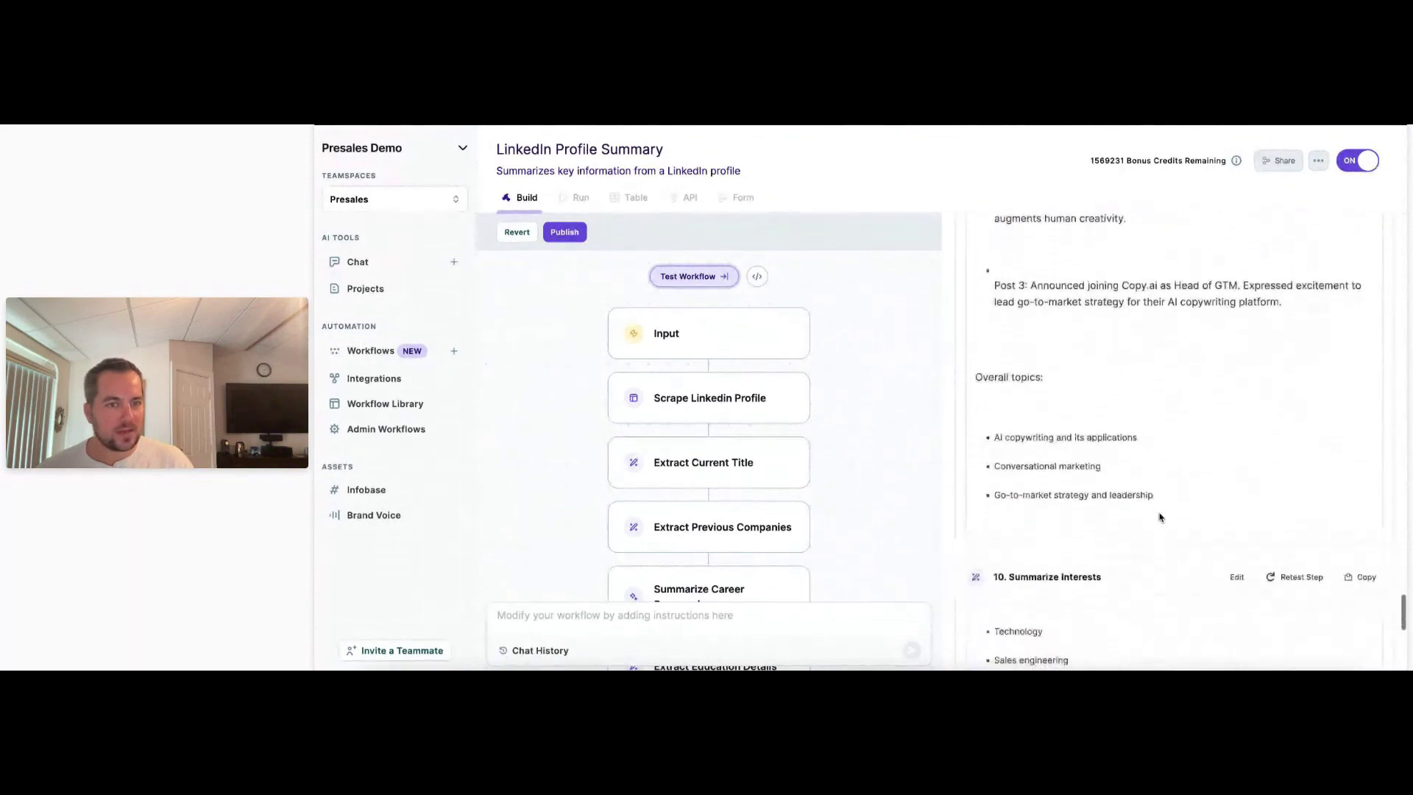
scroll(1160, 517, "down", 3)
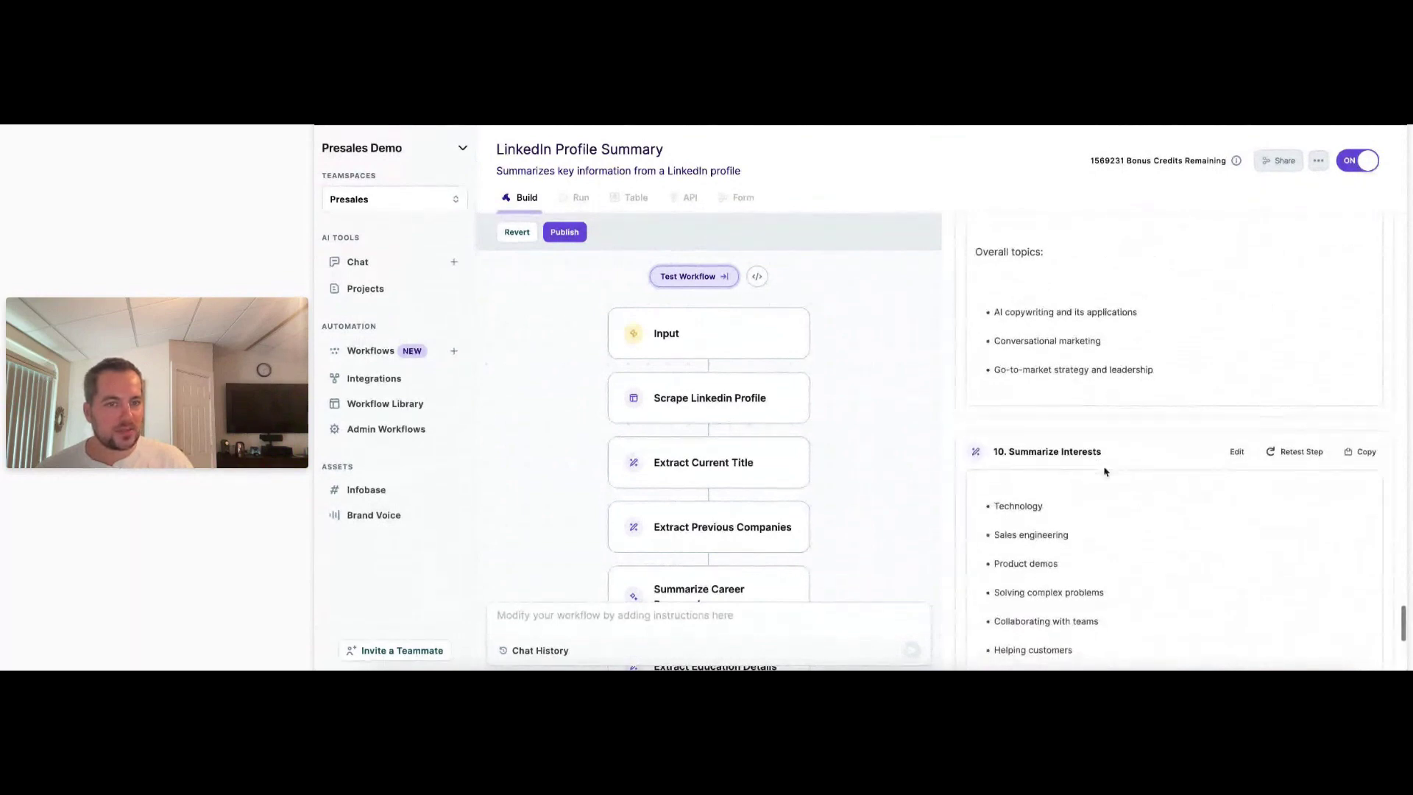
scroll(1104, 466, "down", 4)
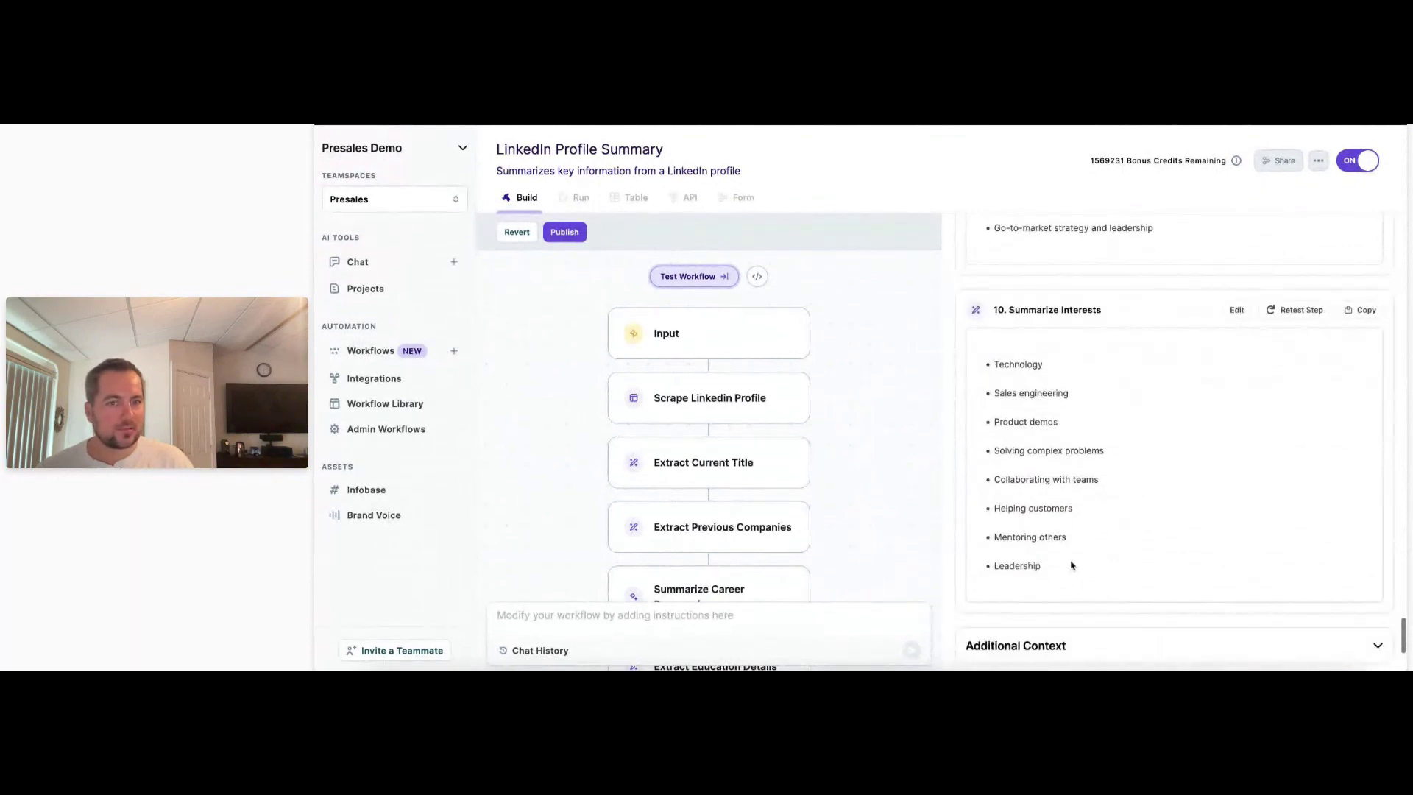
scroll(1072, 566, "down", 3)
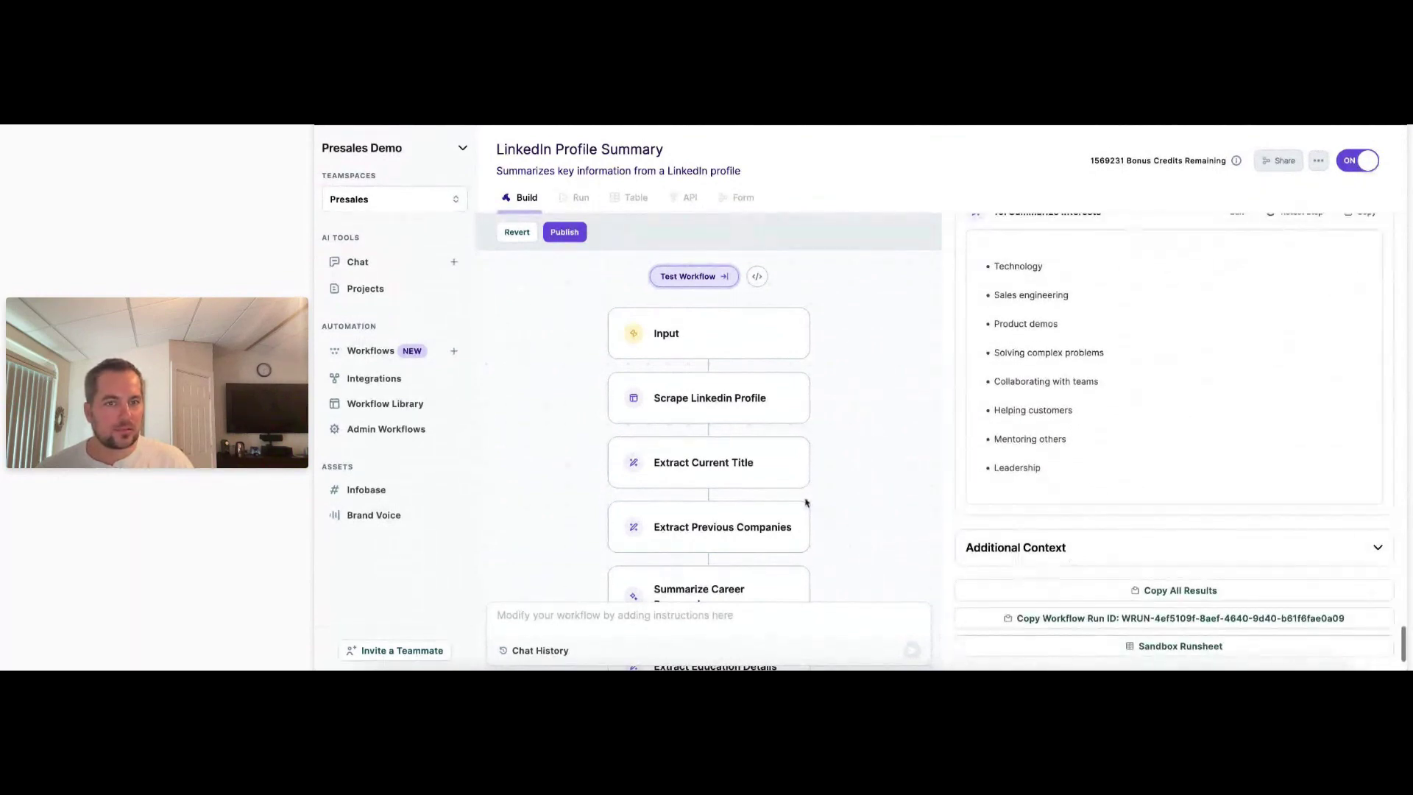
scroll(1157, 465, "up", 3)
scroll(736, 501, "down", 6)
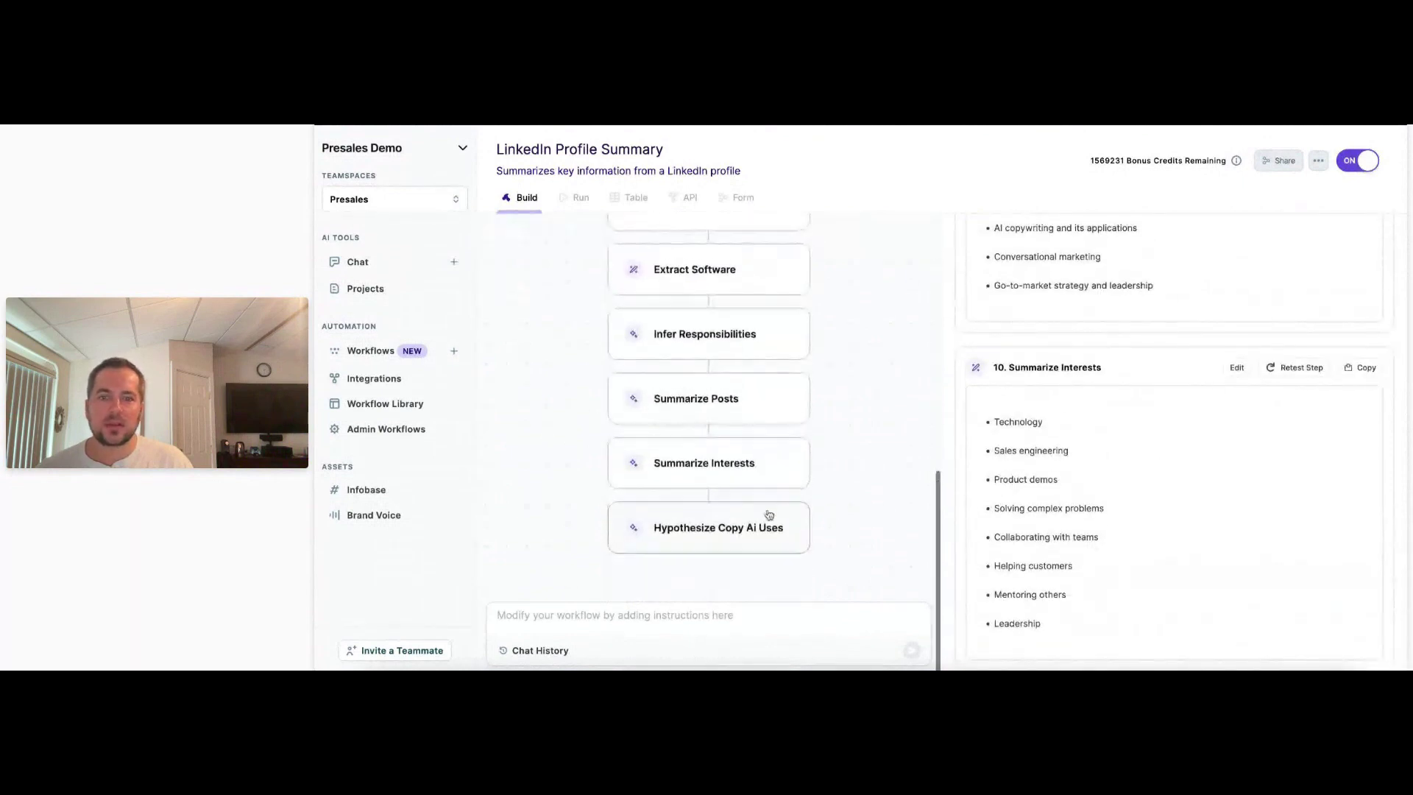
scroll(957, 482, "down", 3)
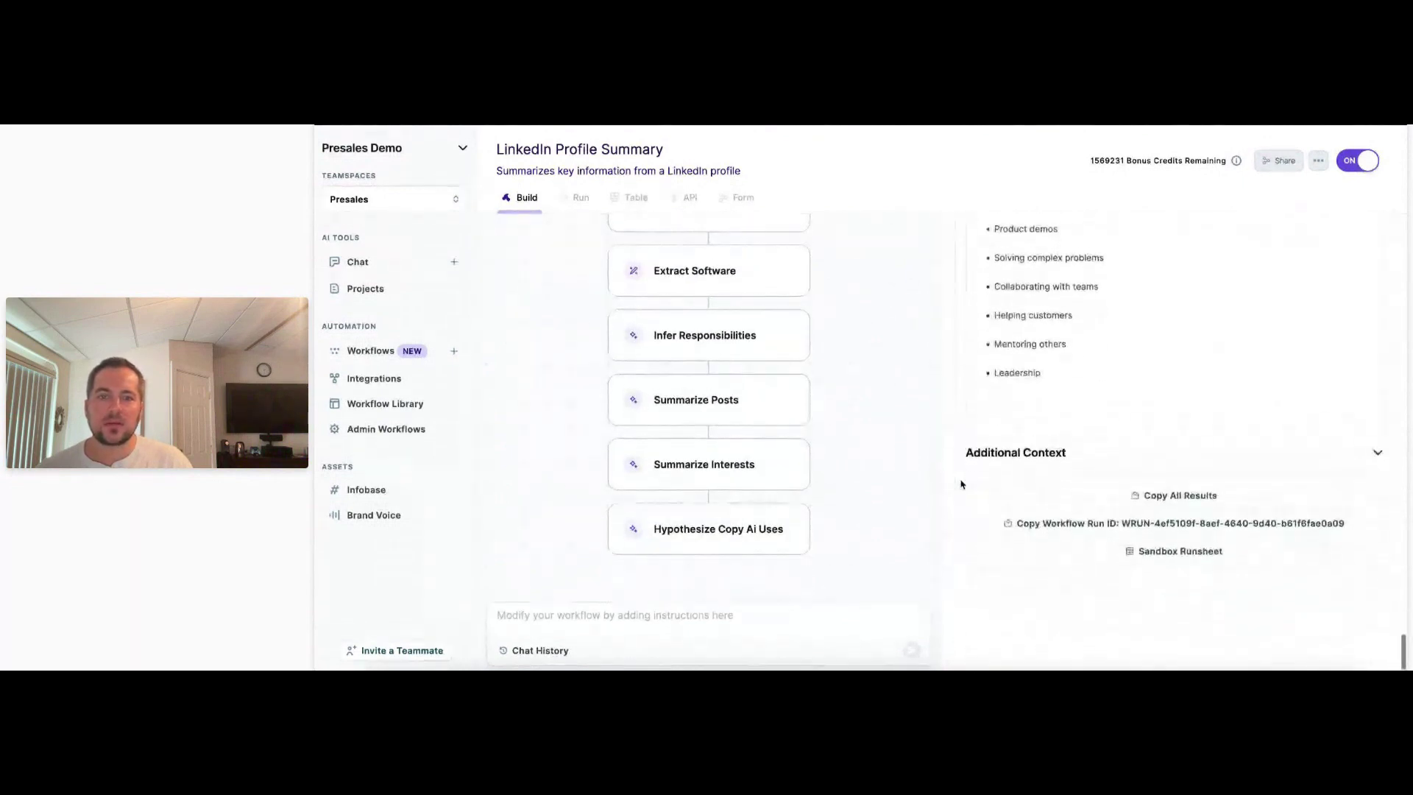
Check the Hypothesize Copy Ai Uses settings, then publish the LinkedIn Profile Summary workflow.
left_click(670, 529)
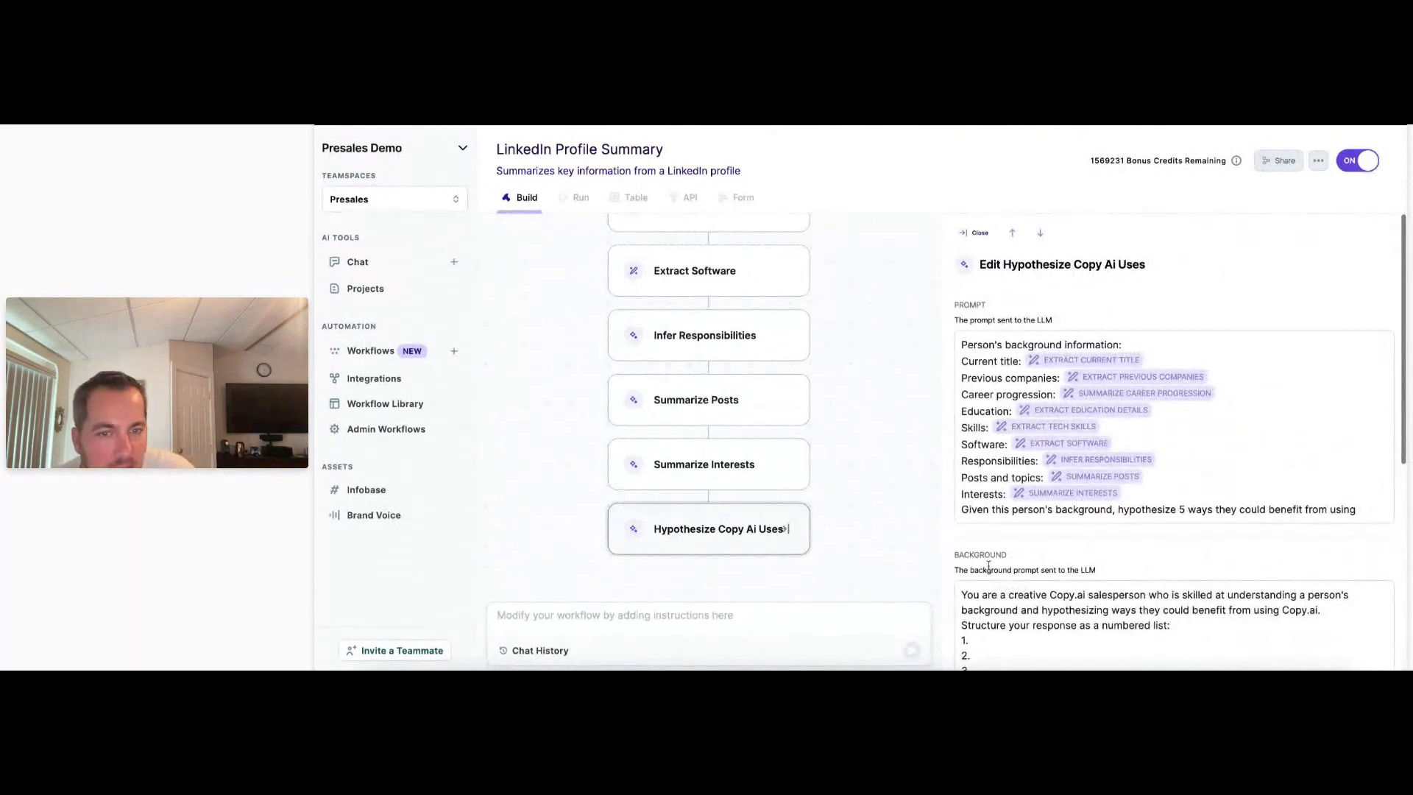
scroll(988, 565, "down", 5)
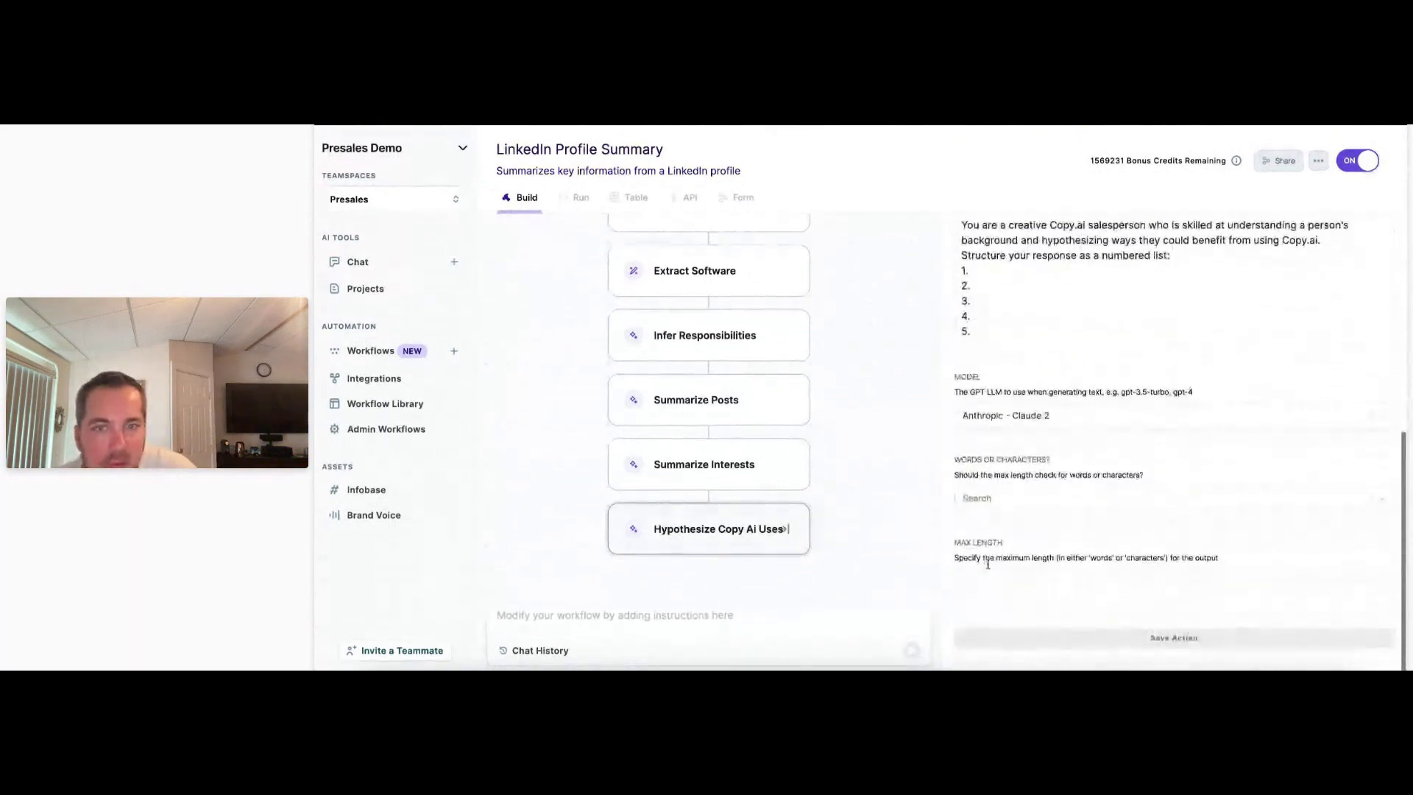
scroll(725, 528, "up", 8)
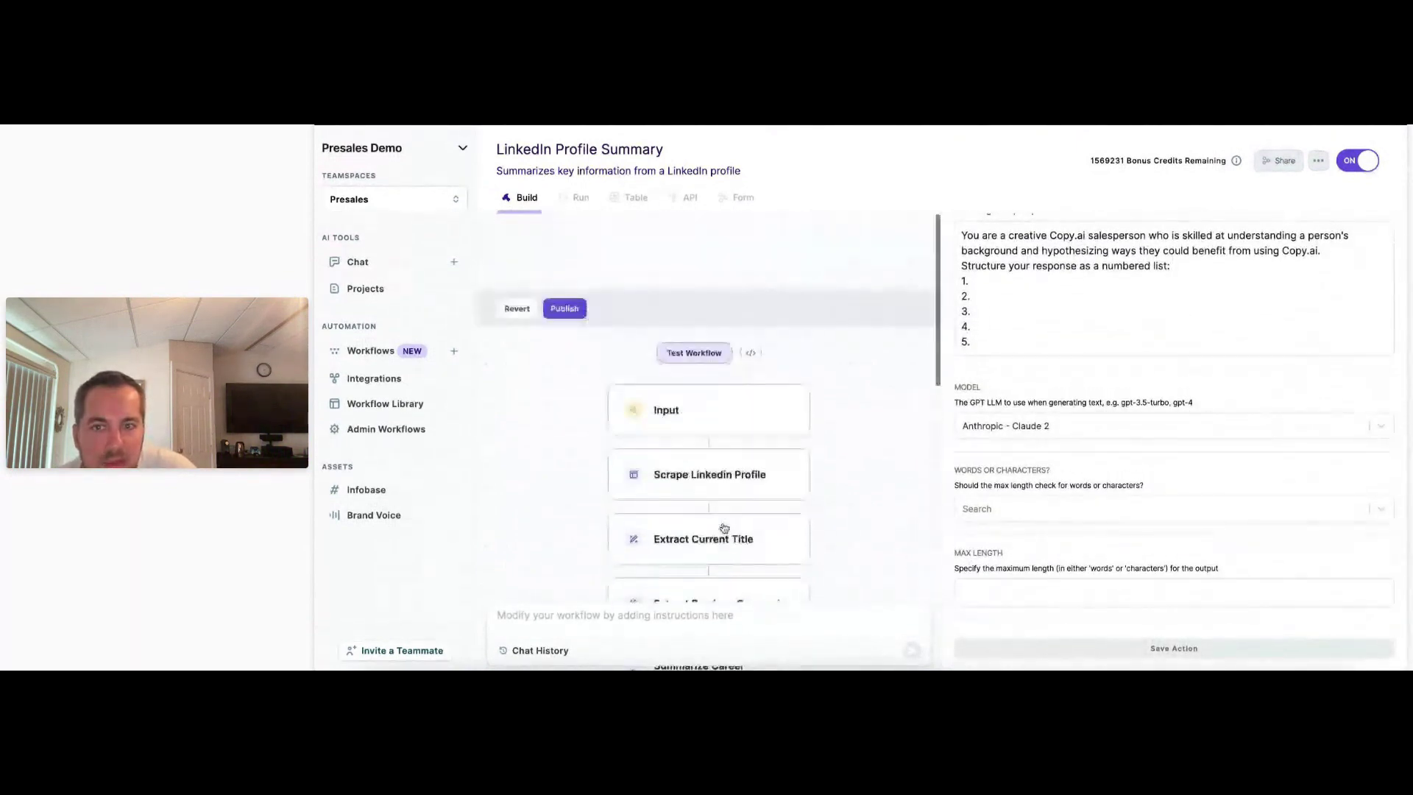
left_click(564, 232)
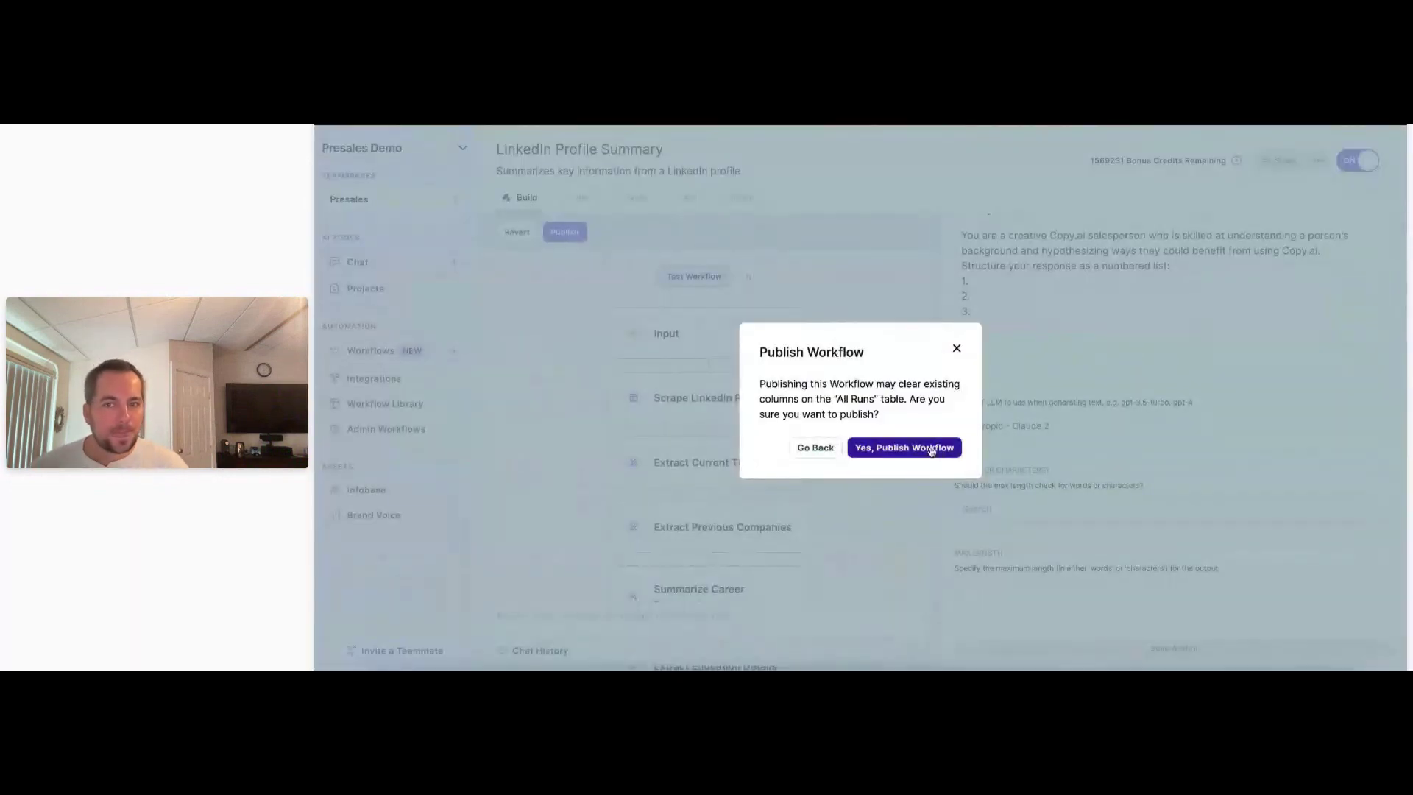
left_click(932, 450)
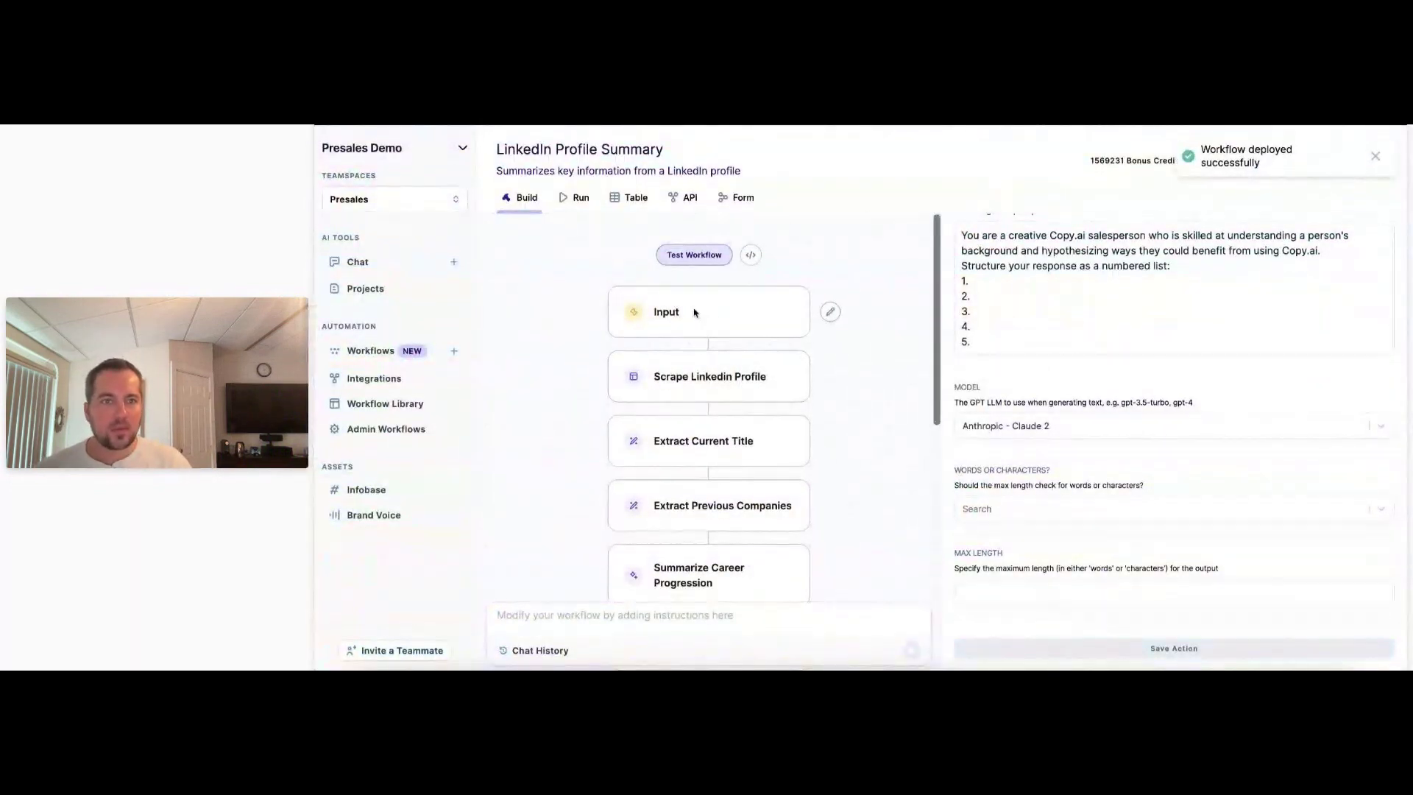
Confirm the Table tab's run table is still empty, then return to Build.
left_click(635, 199)
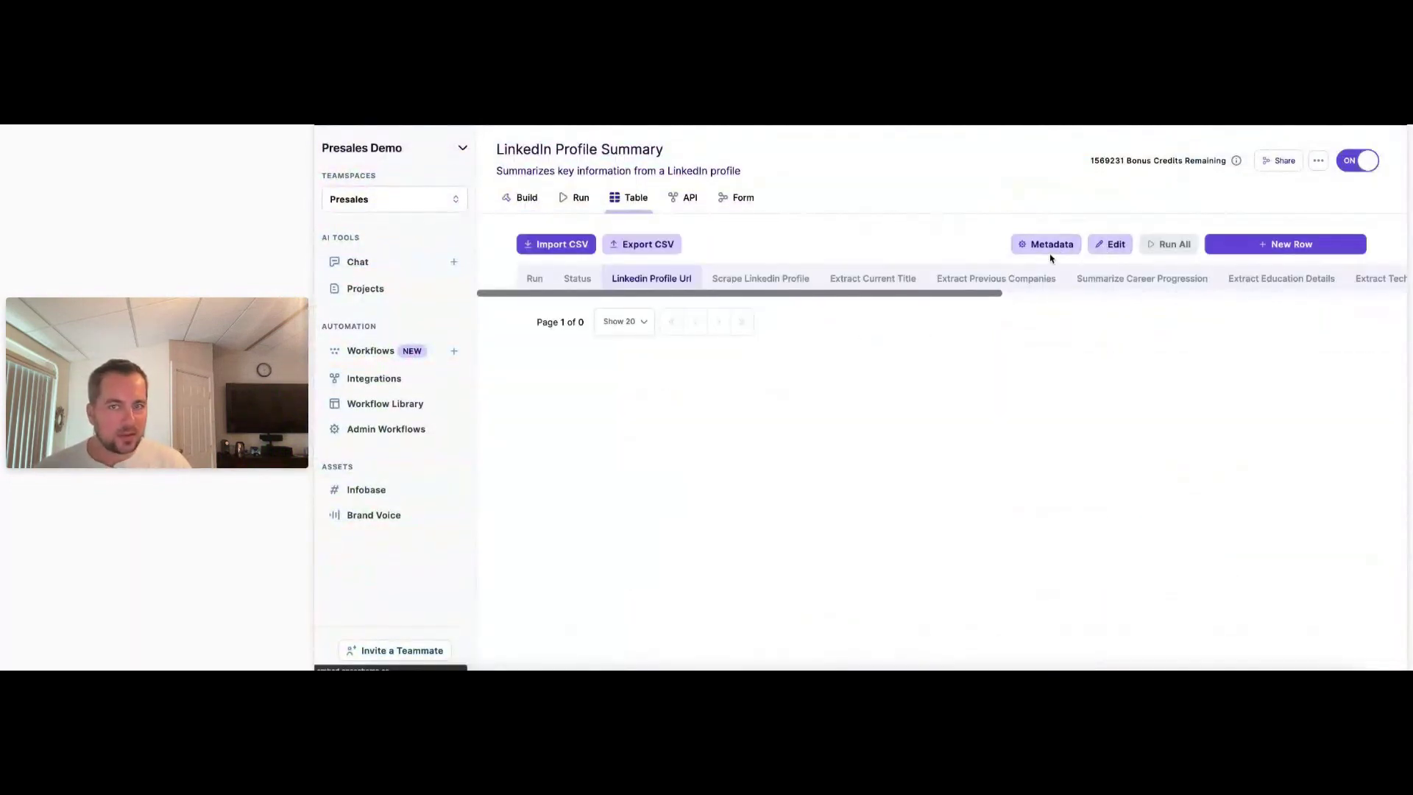
scroll(1034, 274, "right", 5)
left_click(521, 198)
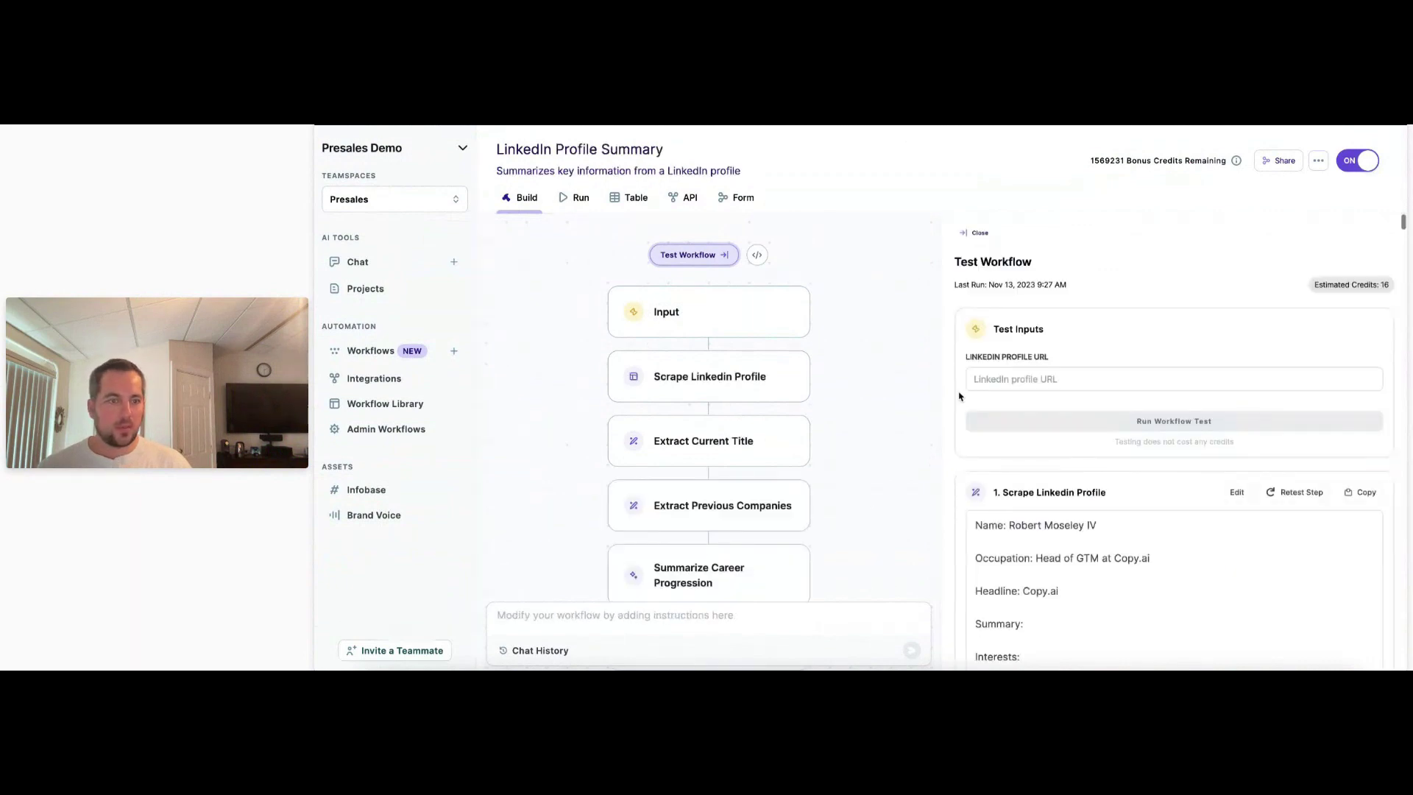
Scroll through the test run results down to the 9. Summarize Posts output.
scroll(1023, 427, "down", 4)
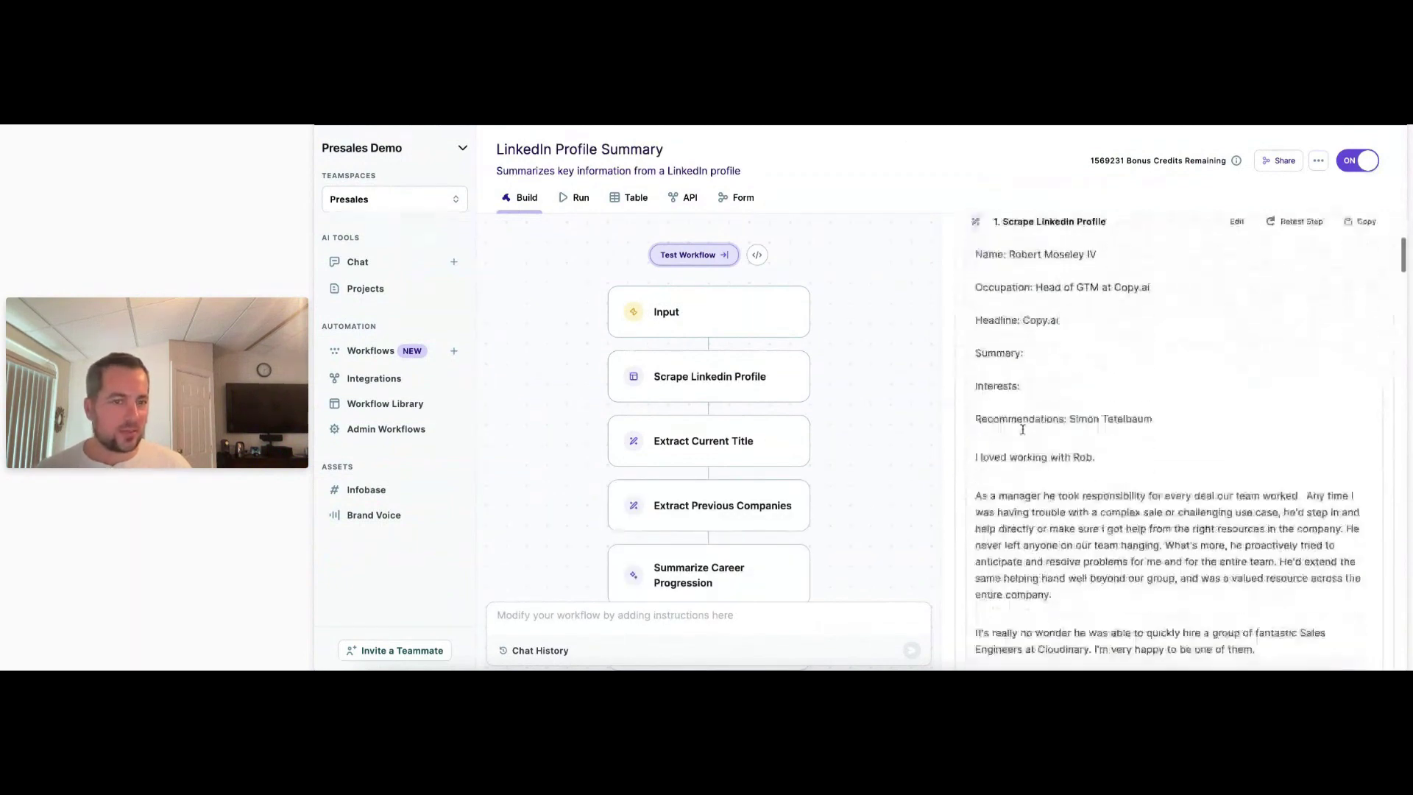
scroll(1022, 430, "down", 8)
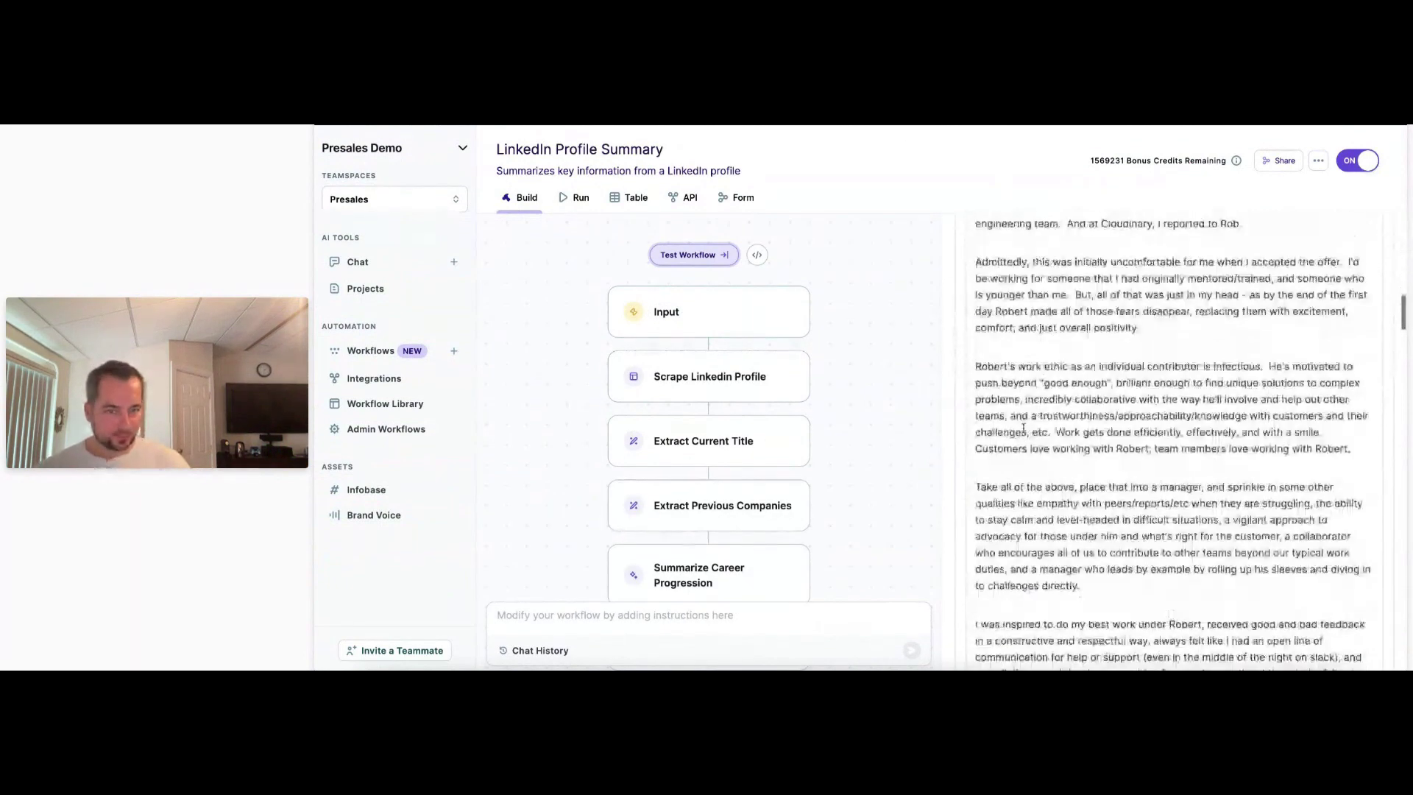
scroll(1023, 428, "down", 10)
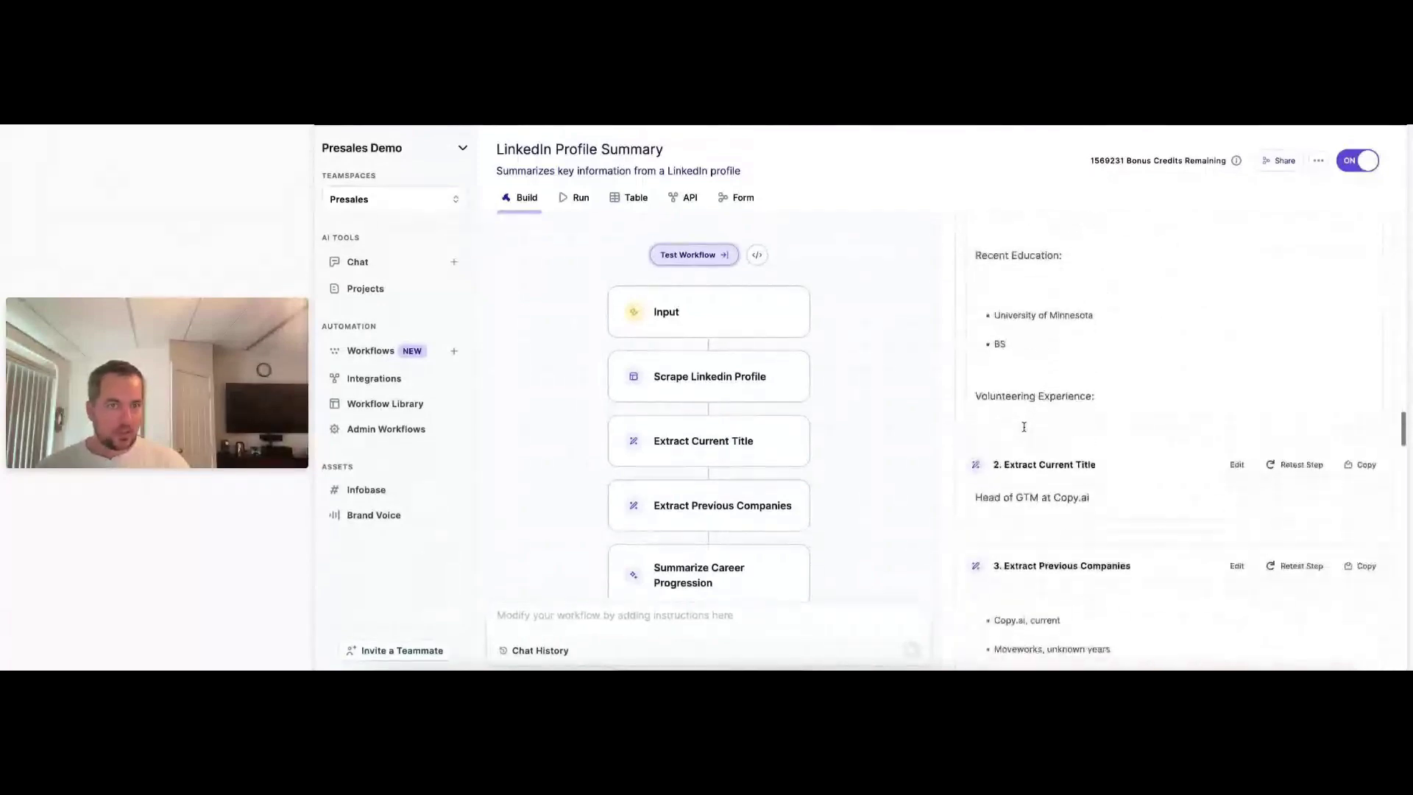
scroll(1024, 427, "up", 8)
scroll(1024, 429, "down", 6)
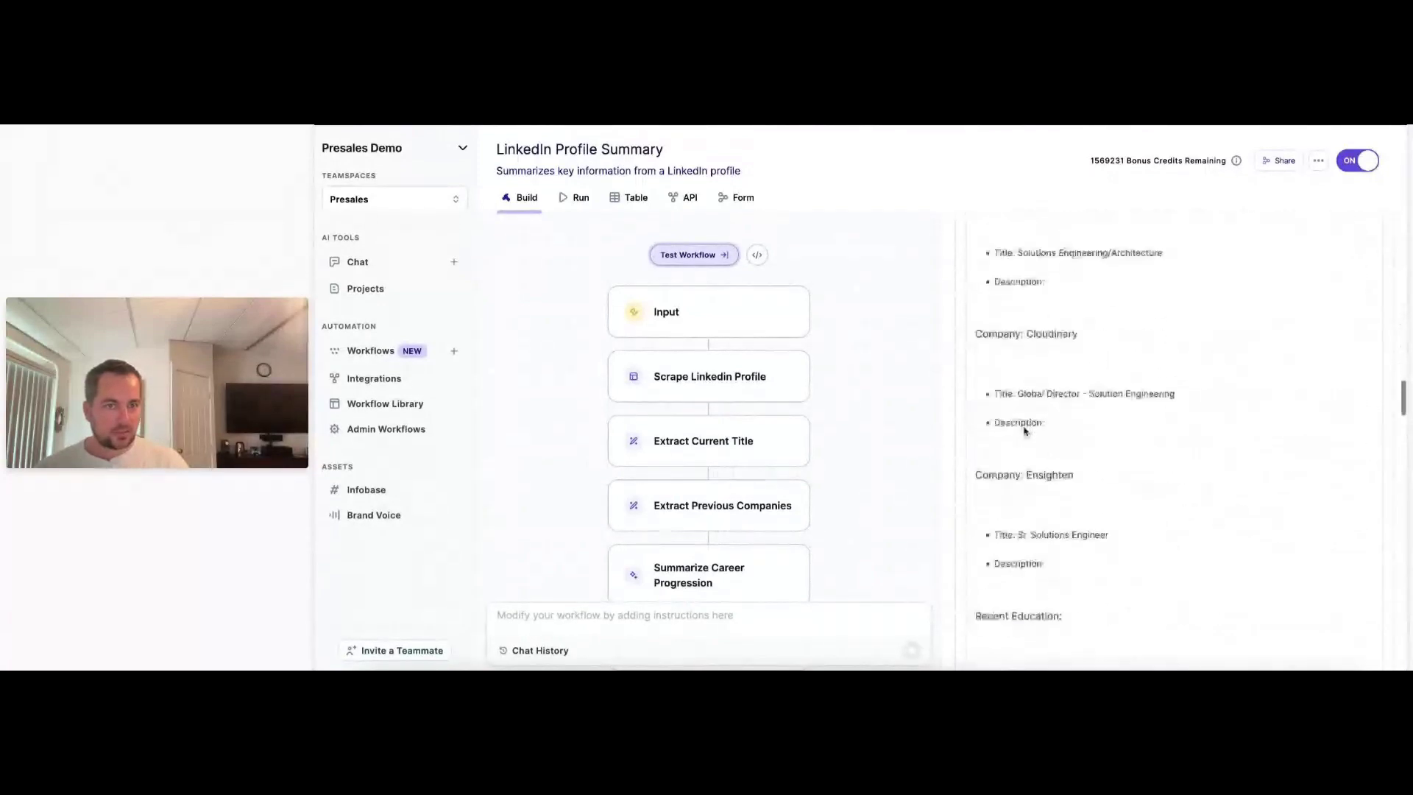
scroll(1024, 429, "down", 10)
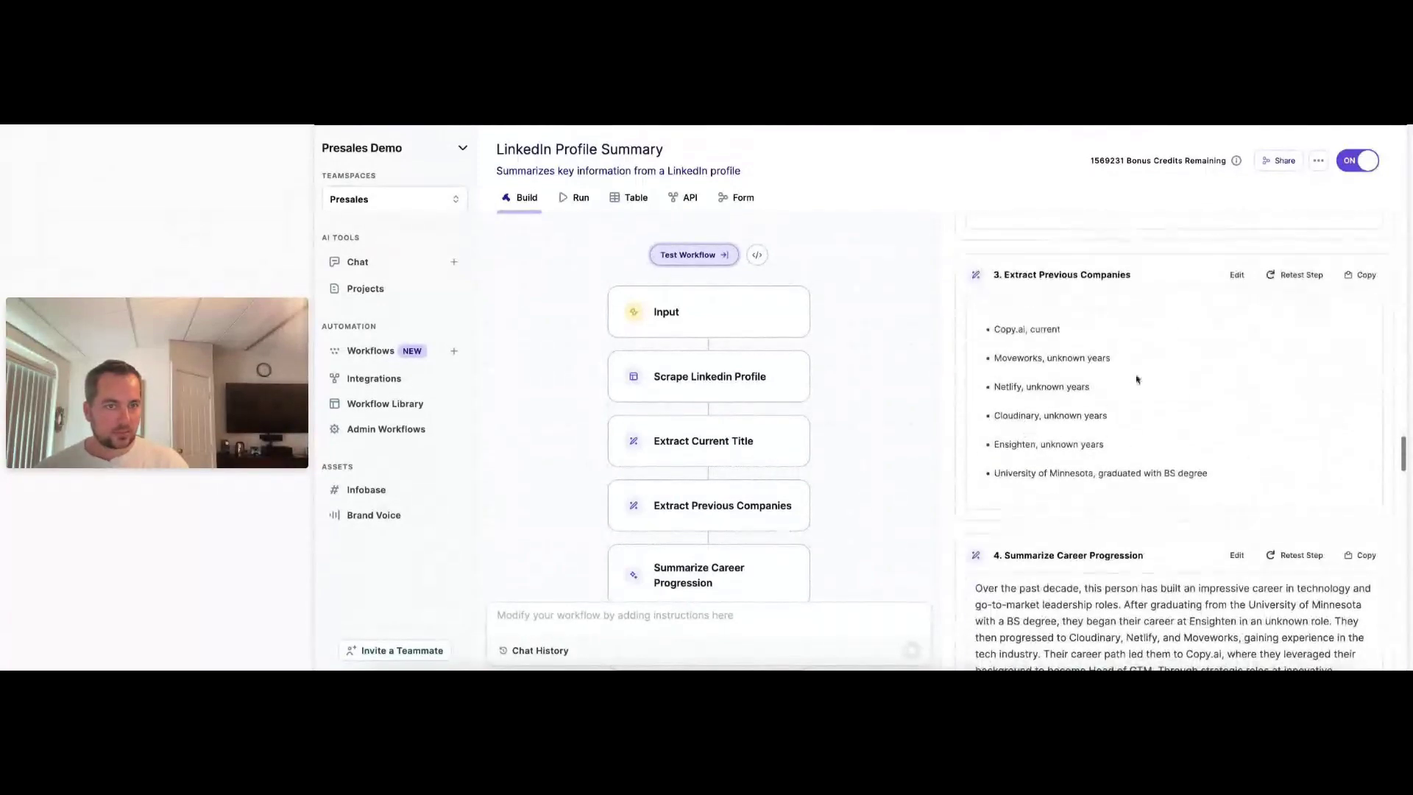
scroll(1134, 377, "down", 5)
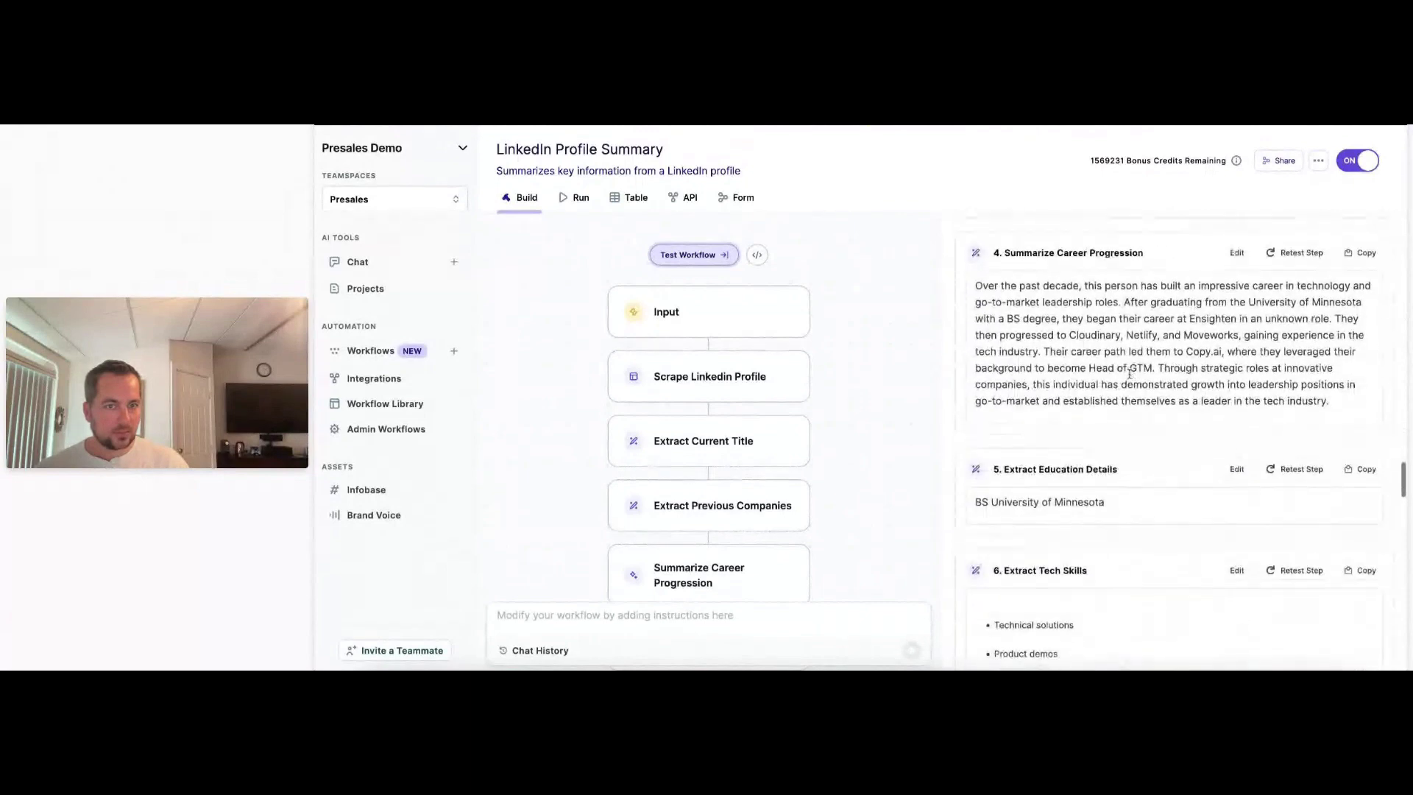
scroll(1130, 373, "down", 8)
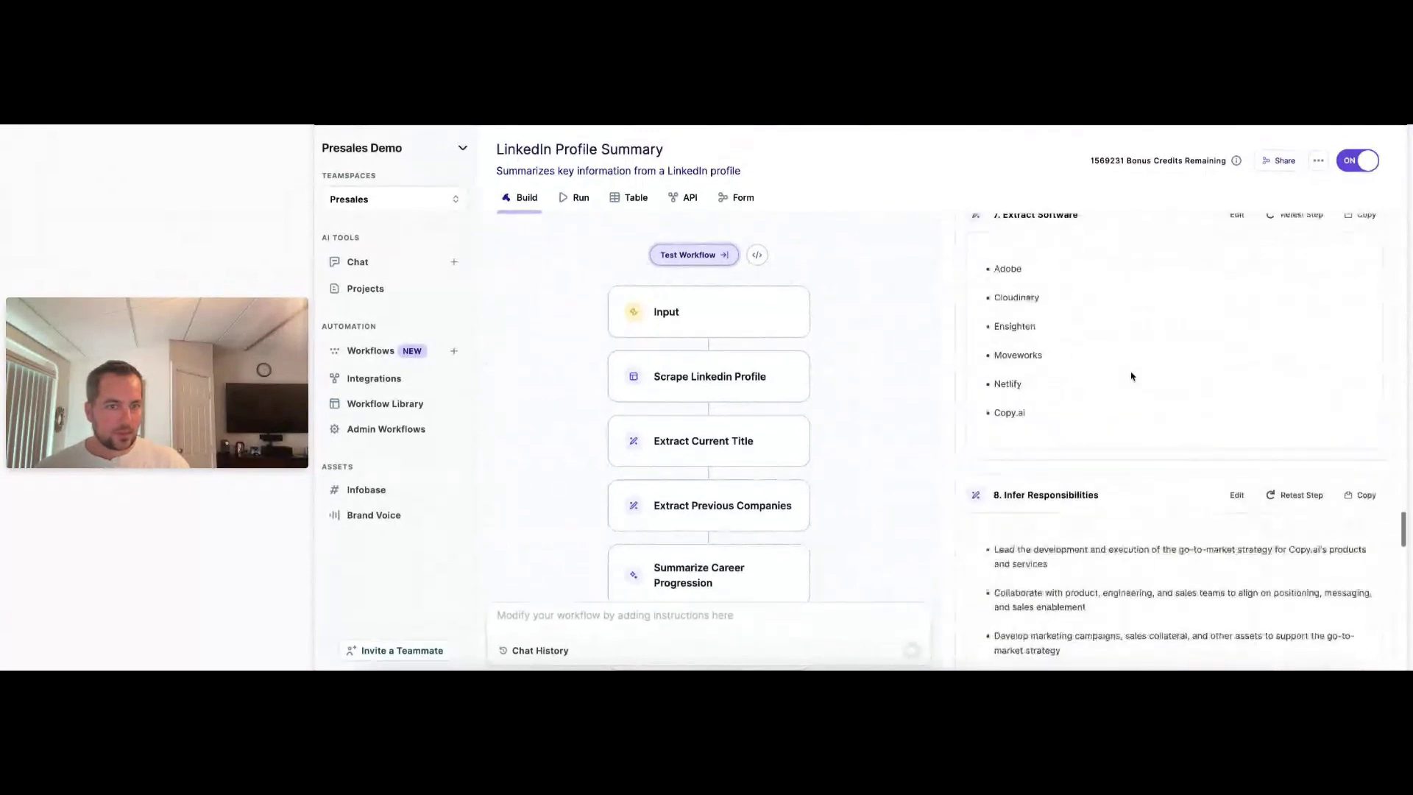
scroll(1131, 377, "down", 8)
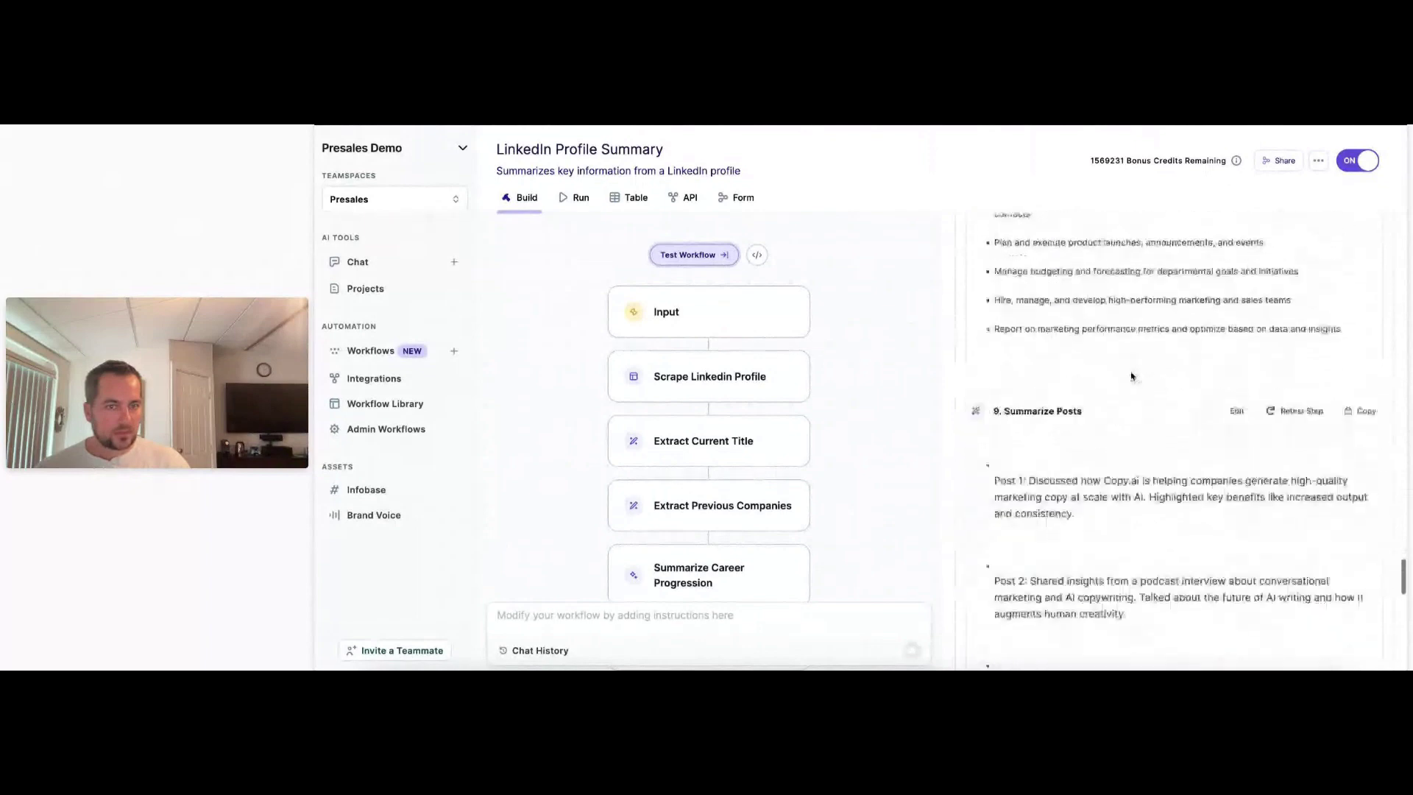
scroll(1132, 376, "down", 10)
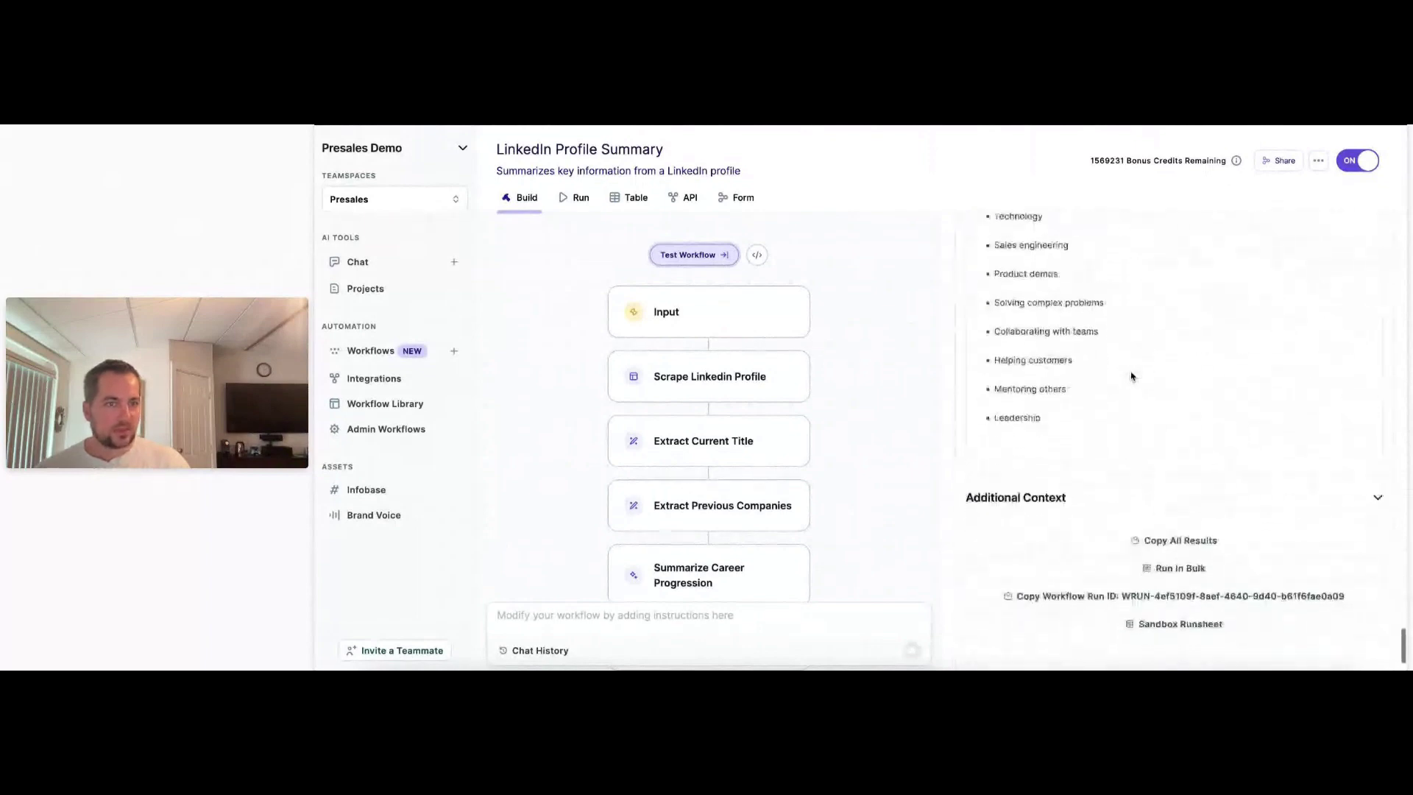
scroll(1131, 377, "up", 10)
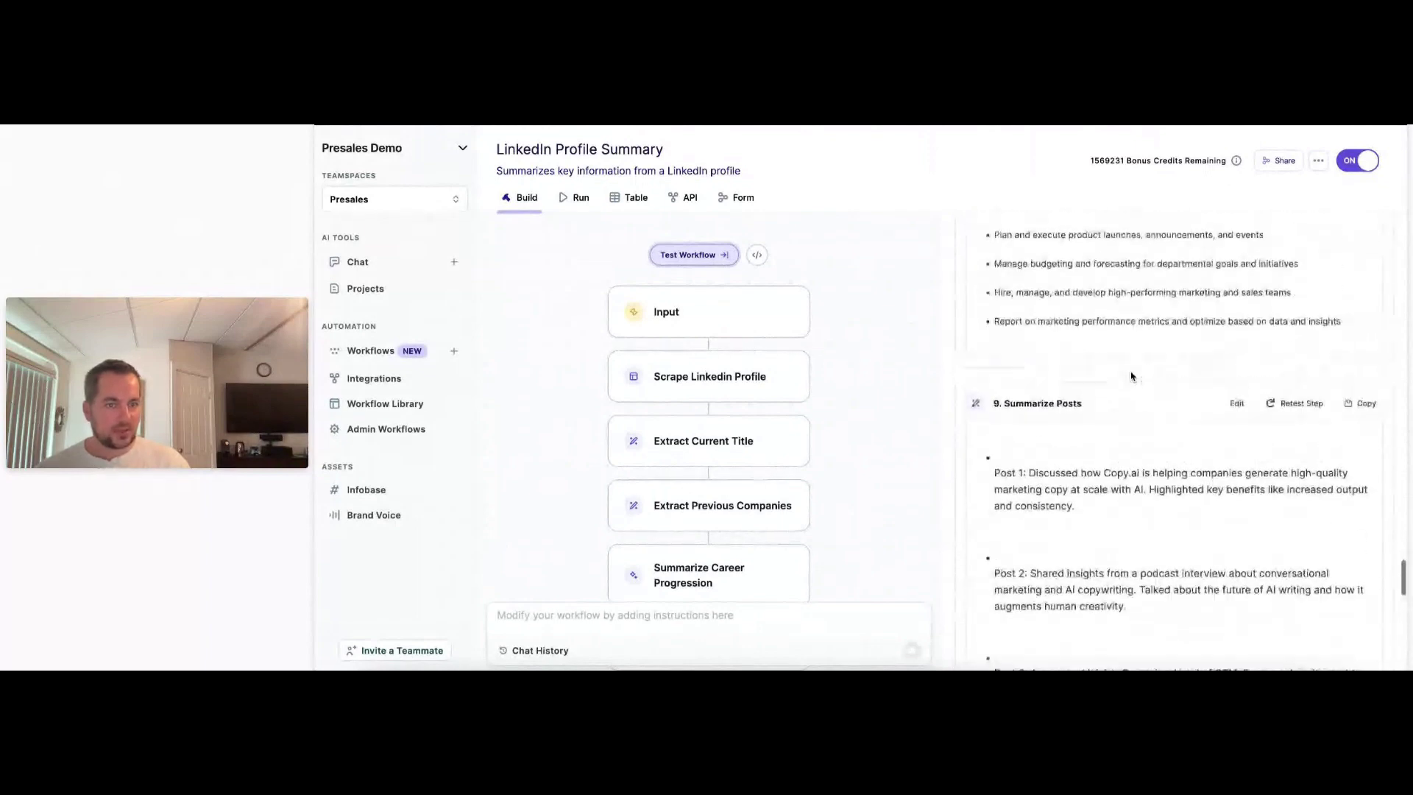
left_click_drag(1084, 402, 994, 403)
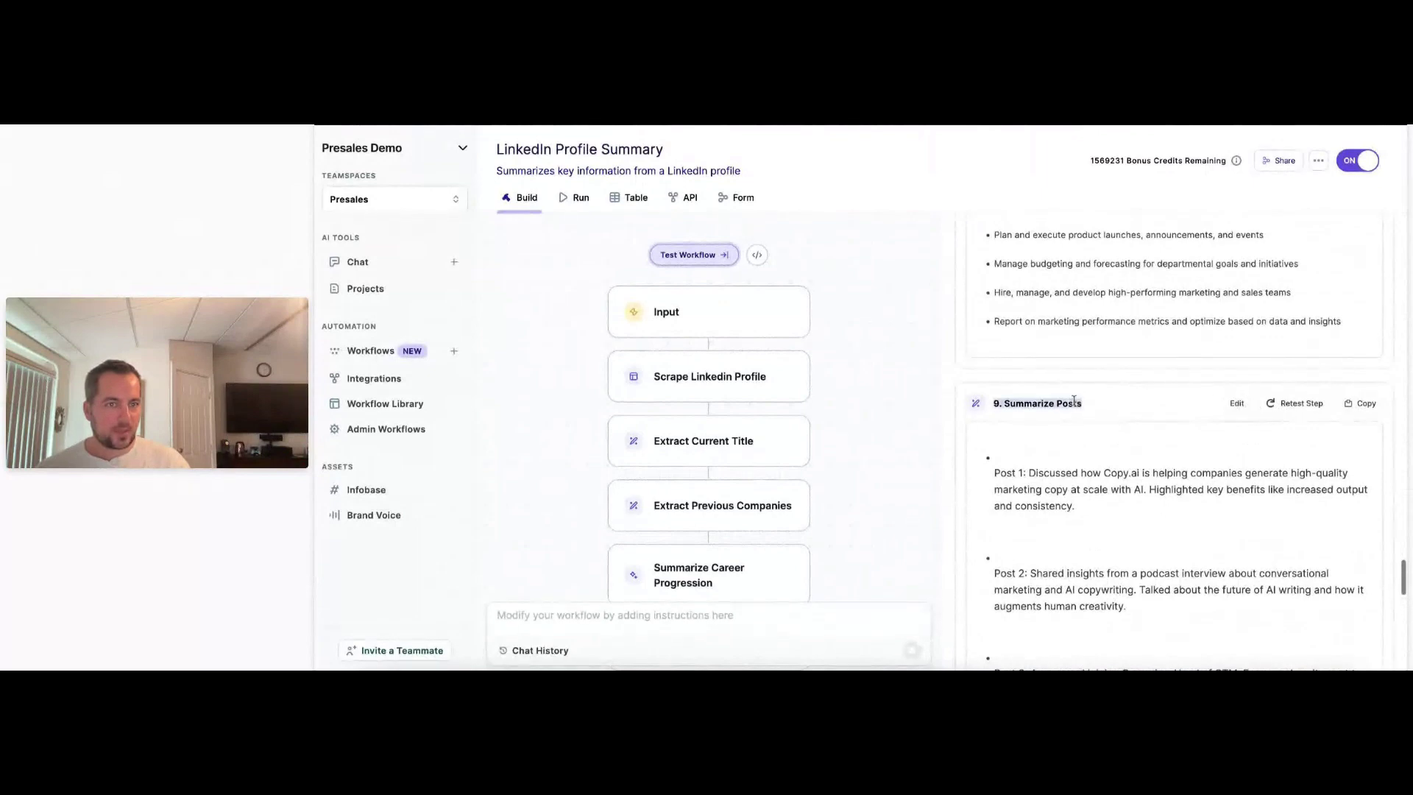
Replace Summarize Posts' four bullet lines with a couple-of-paragraphs request on what they discuss, then save.
left_click(998, 404)
scroll(1238, 383, "down", 2)
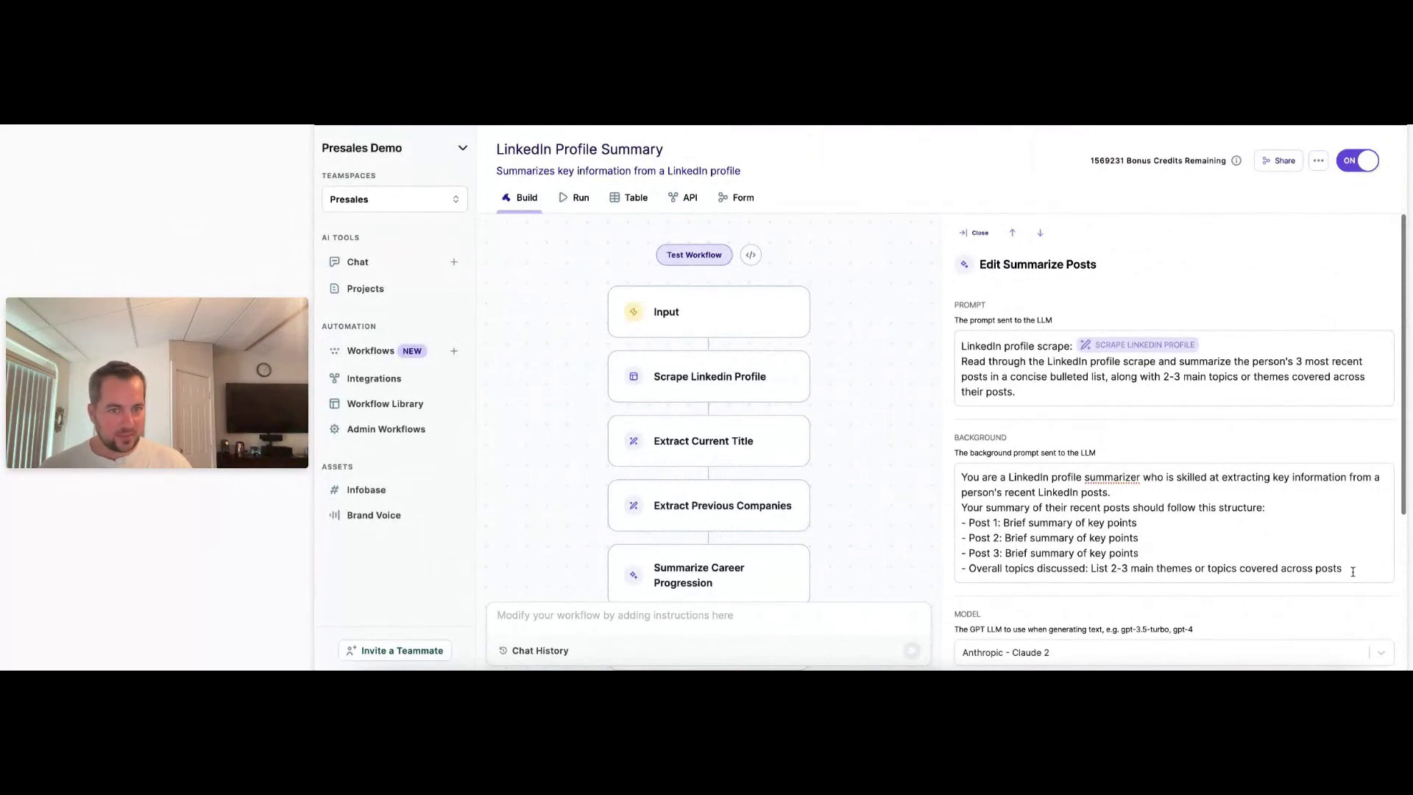
left_click_drag(1342, 569, 965, 525)
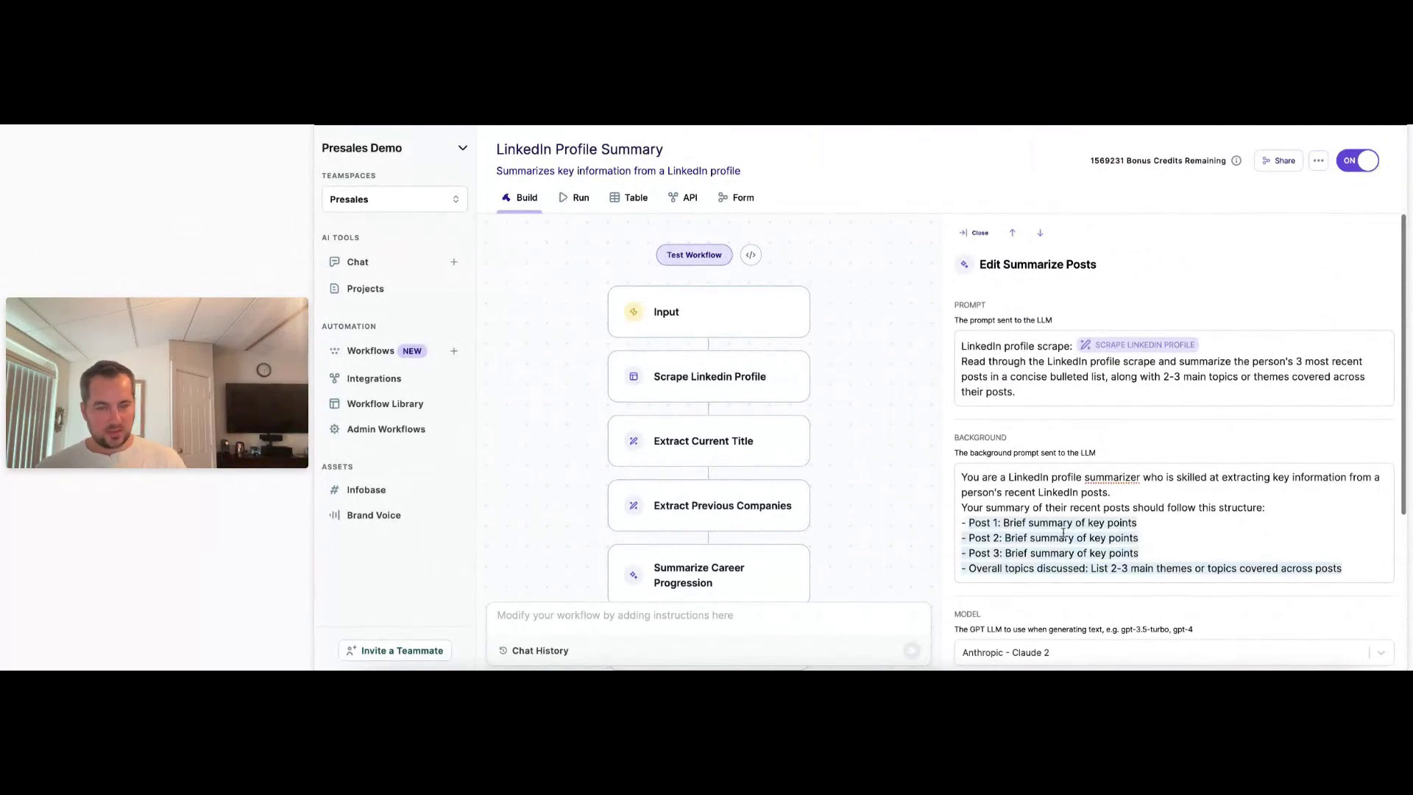
key("BackSpace")
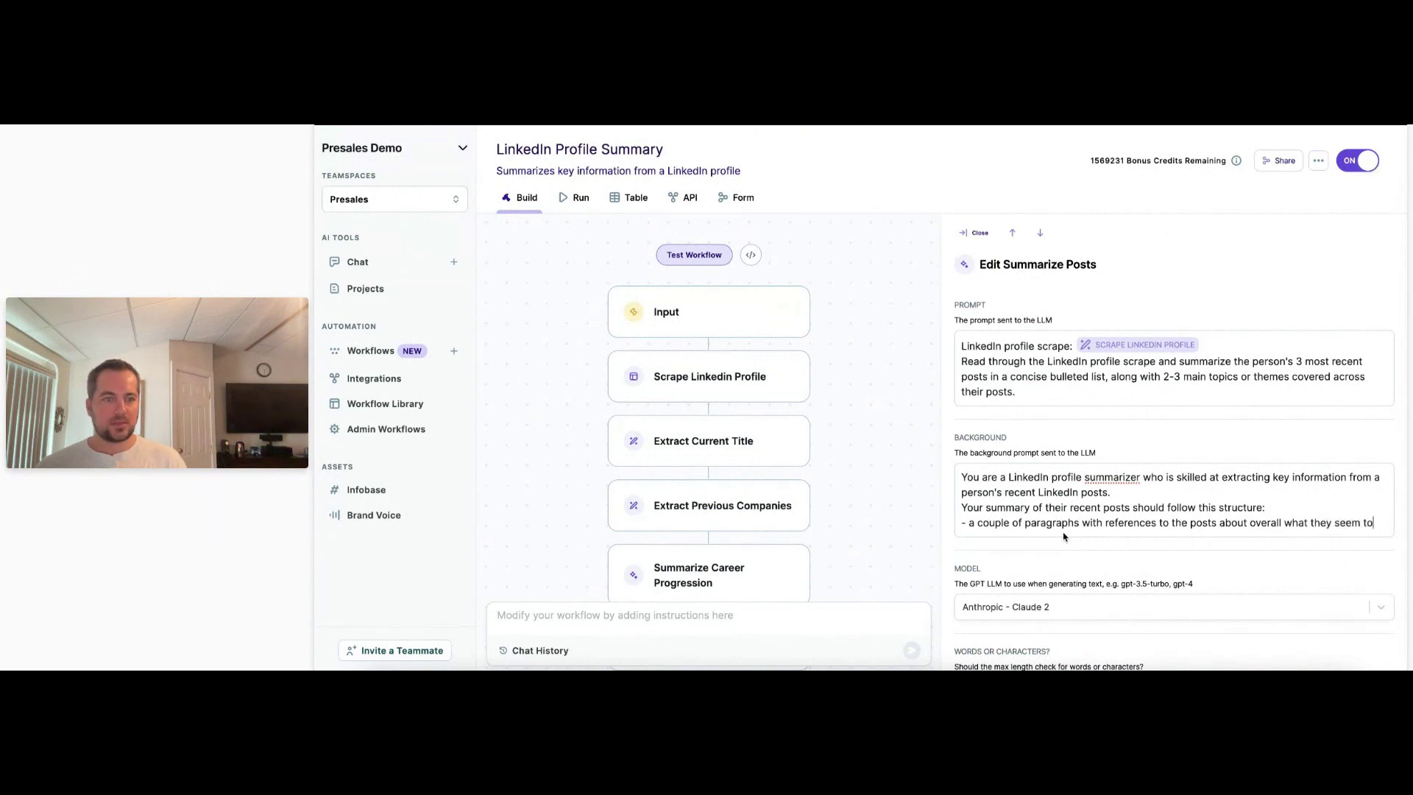
key("BackSpace")
type("iscuss when they post on LinkedIn")
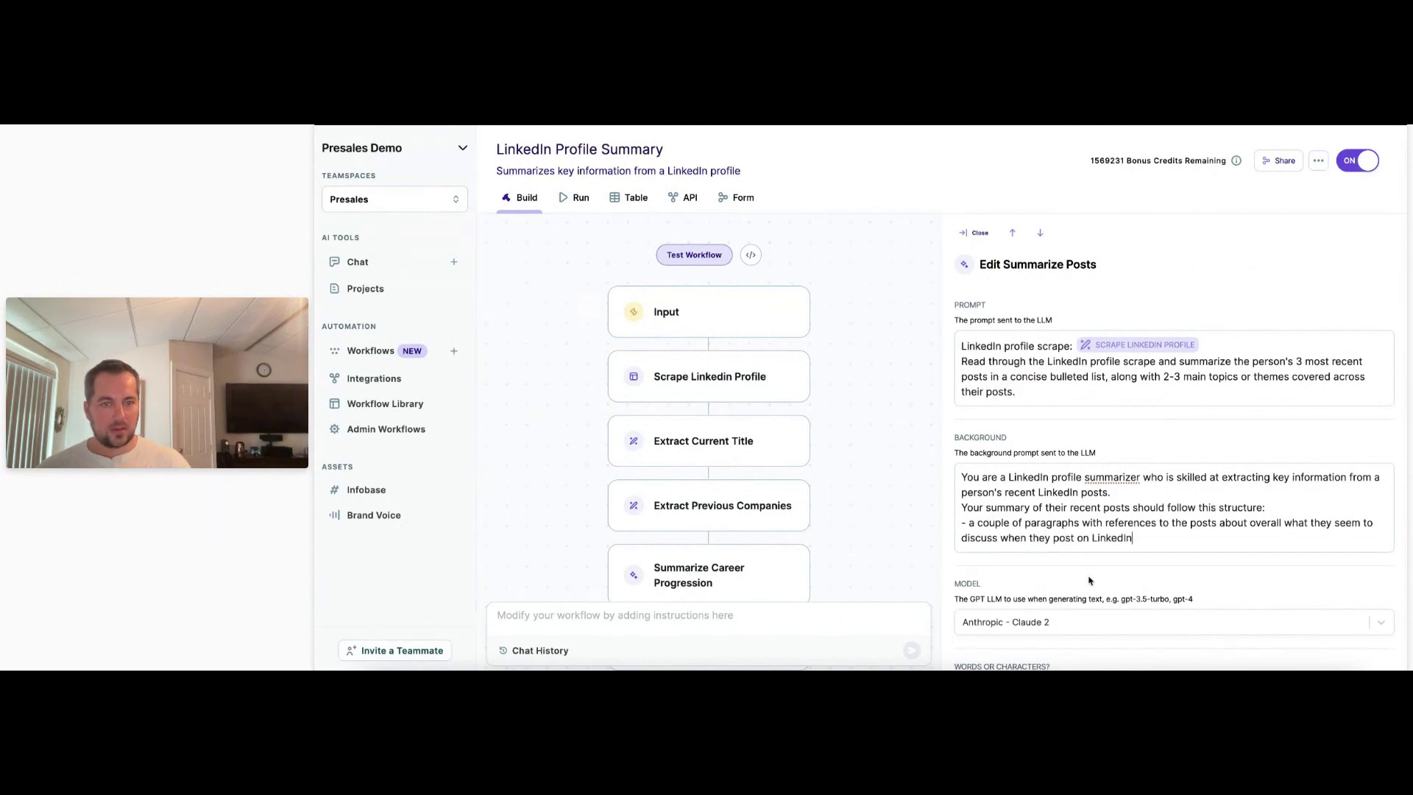
scroll(1089, 581, "down", 3)
left_click(1154, 643)
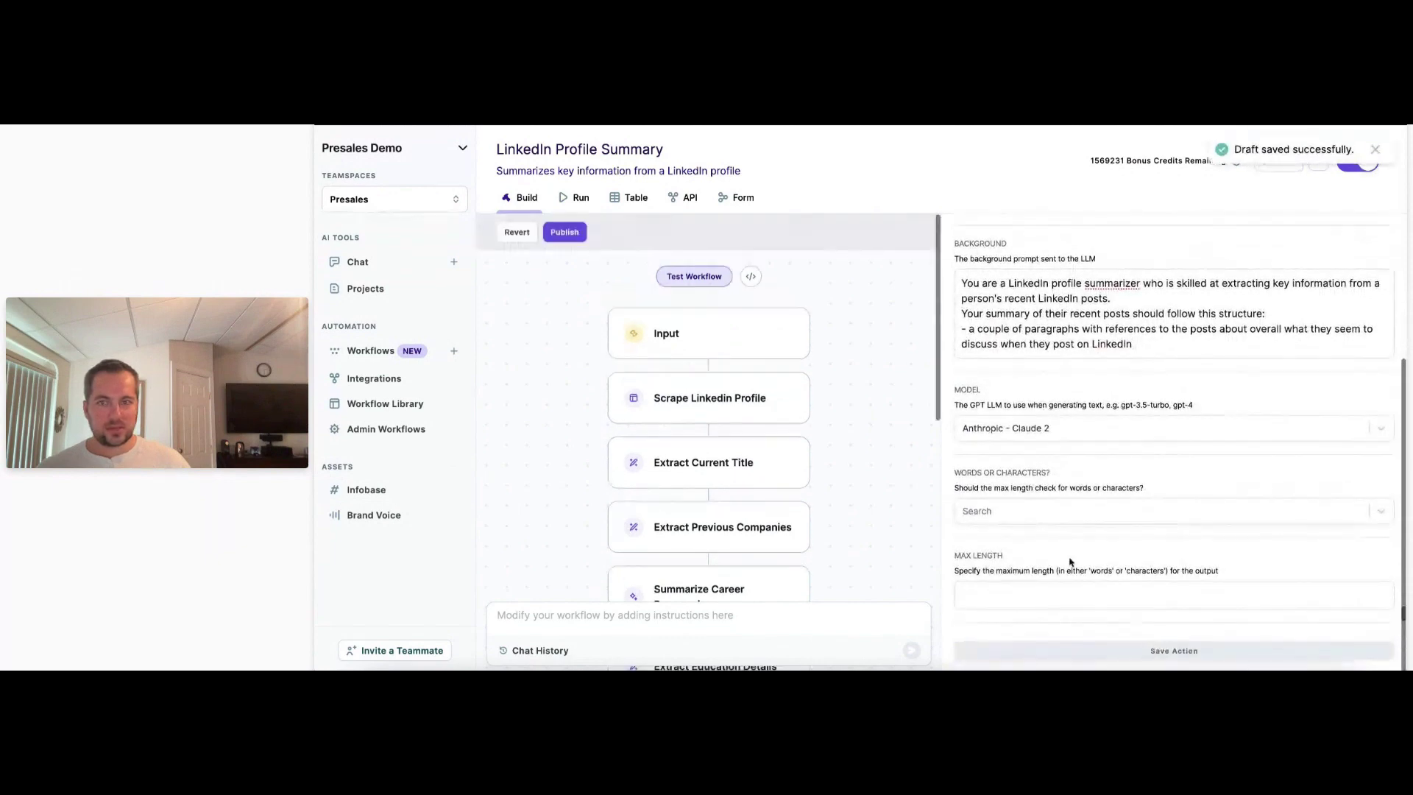
Rerun Summarize Posts and read its three post summaries and Main themes list.
left_click(692, 277)
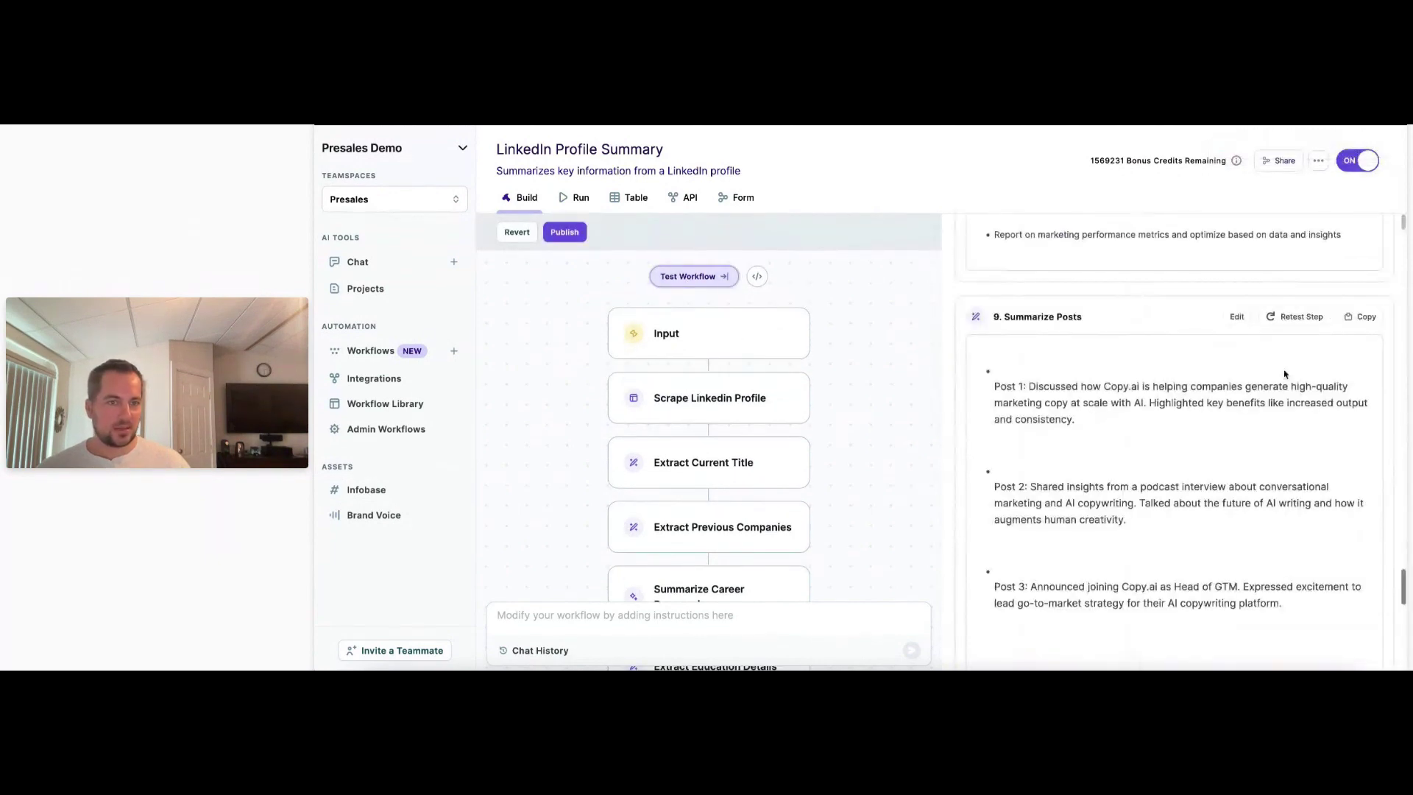
left_click(1297, 317)
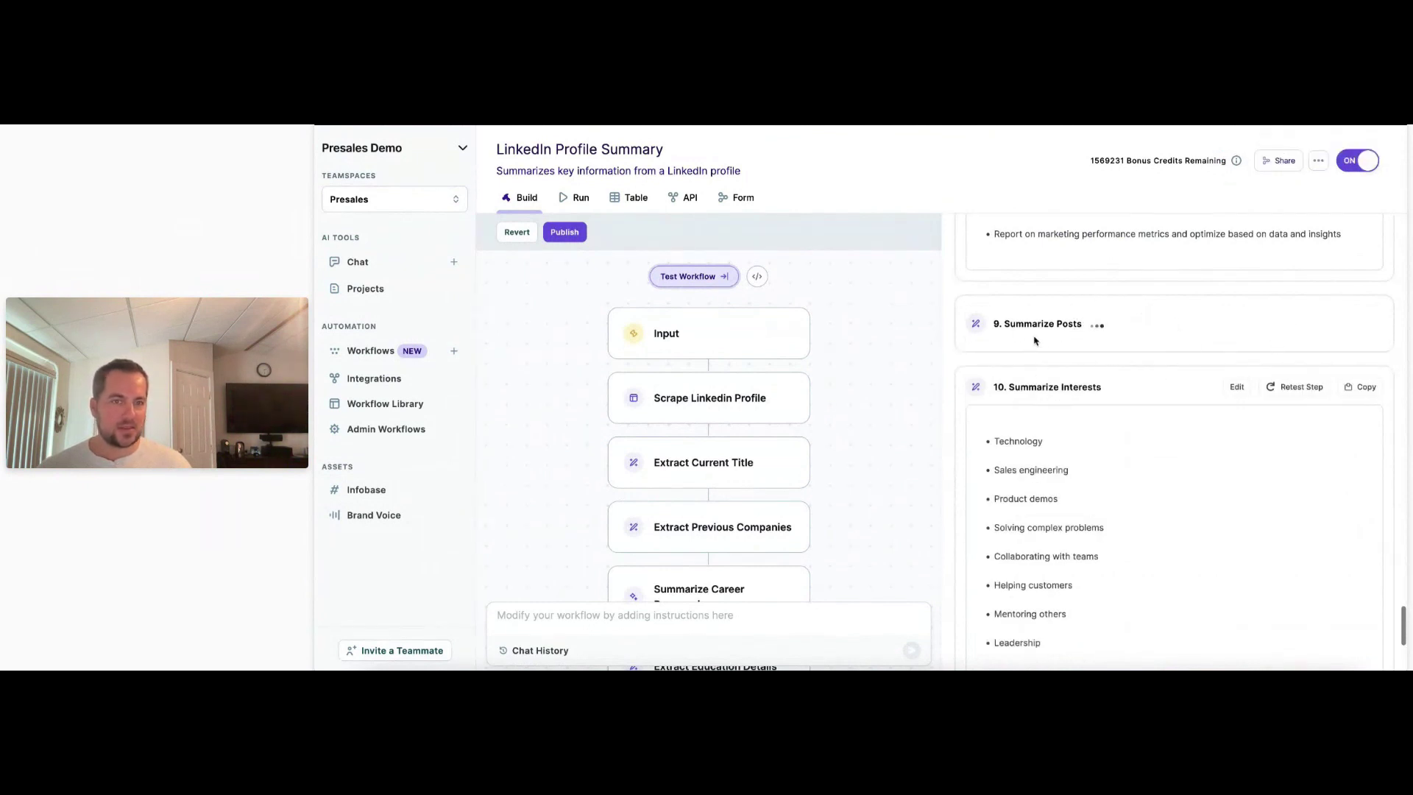
scroll(1052, 347, "up", 1)
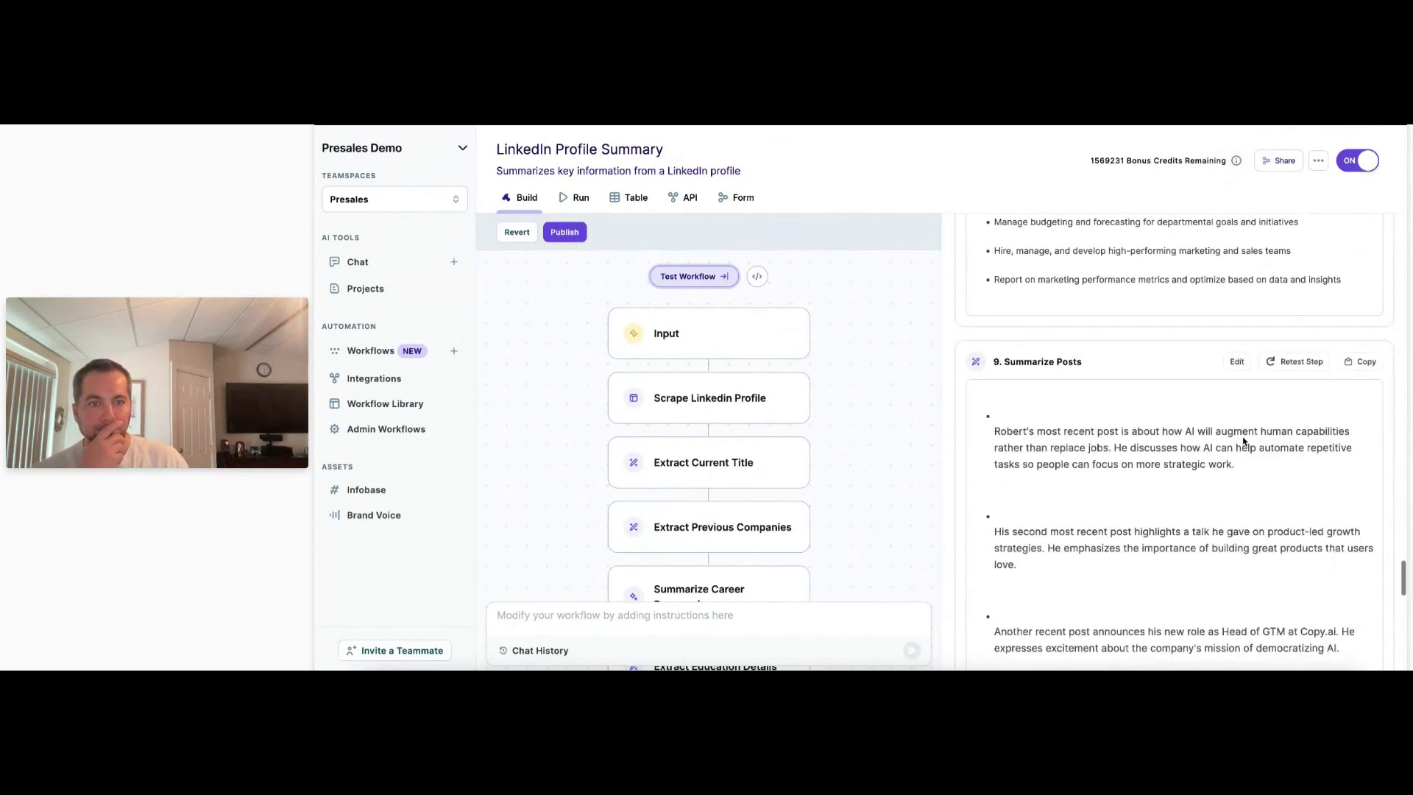
scroll(1243, 441, "down", 3)
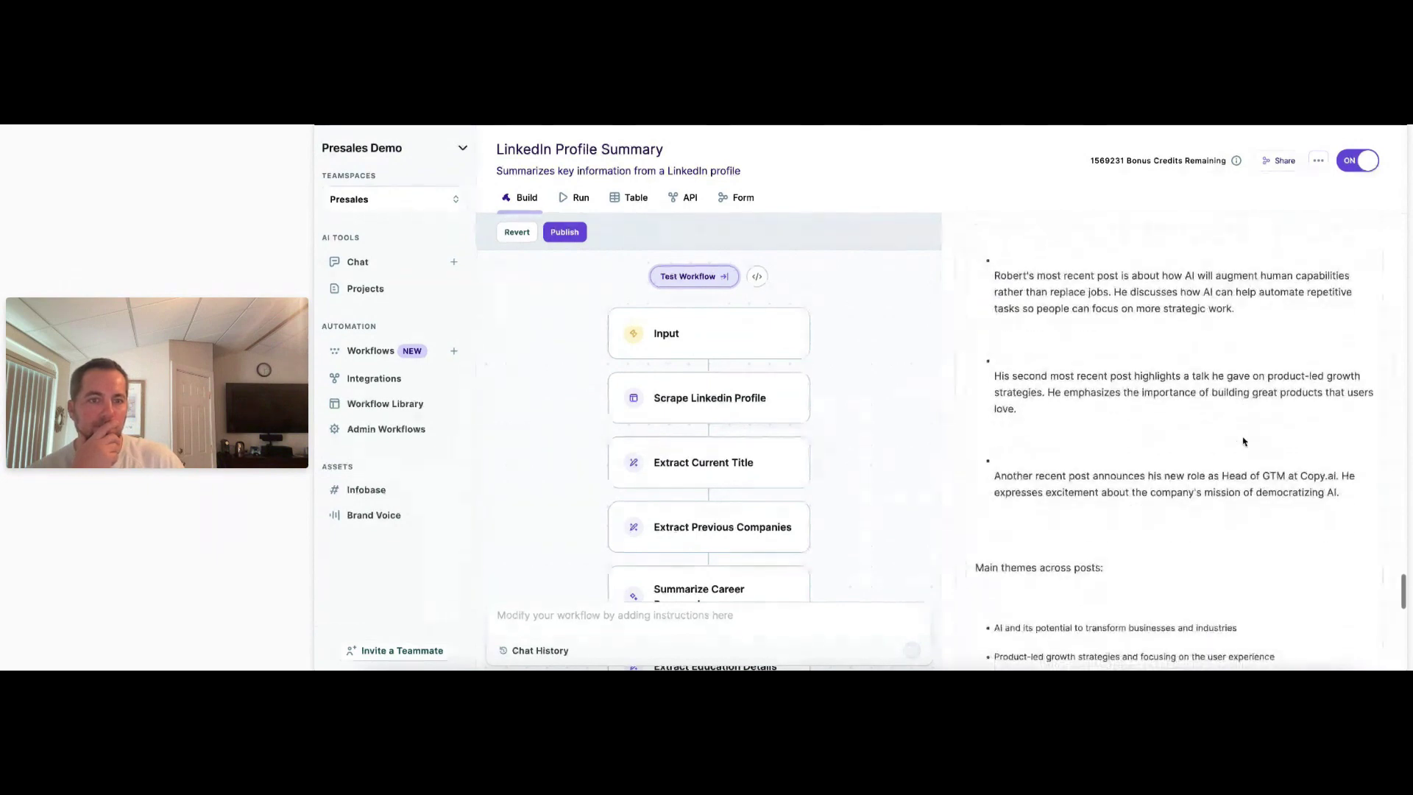
scroll(1243, 441, "down", 2)
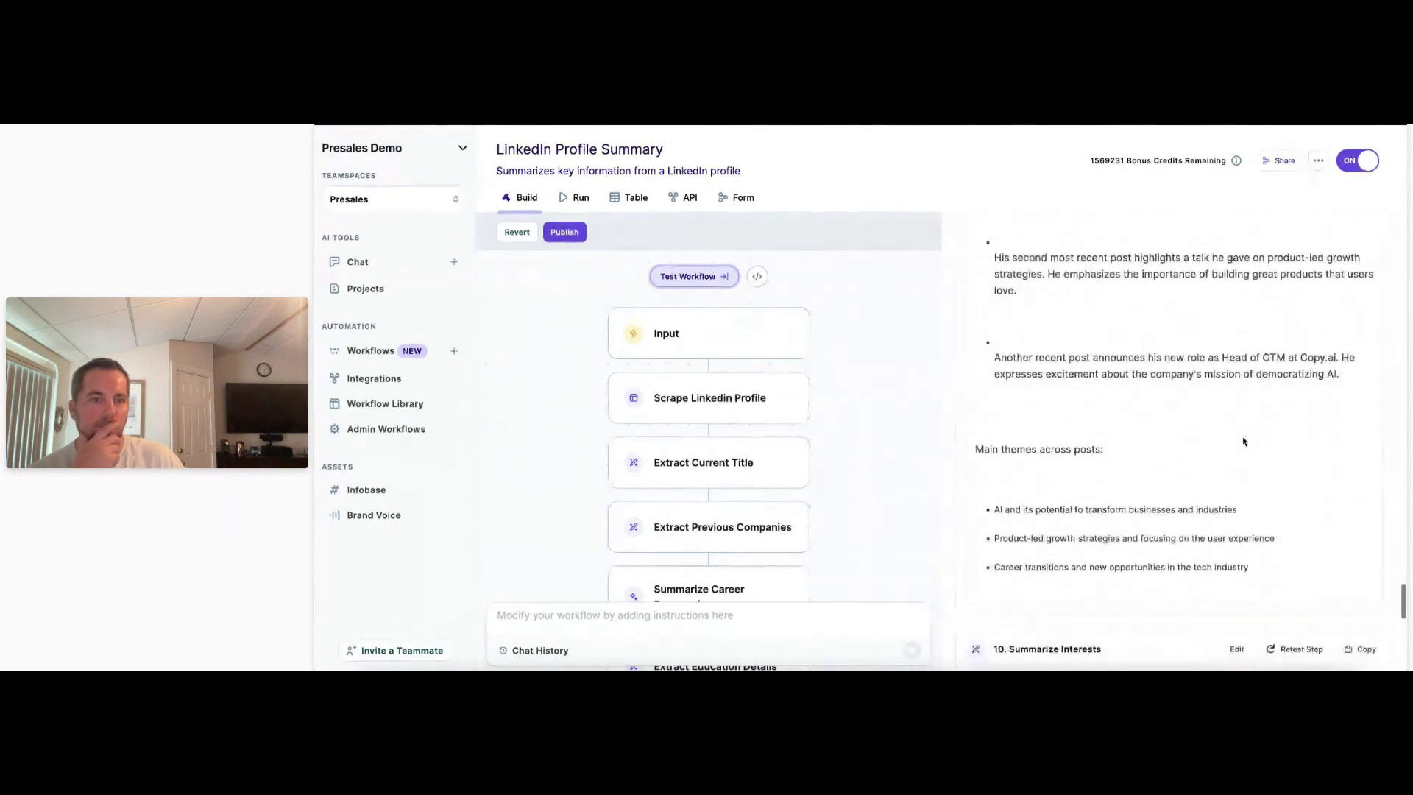
scroll(1243, 441, "up", 1)
scroll(1243, 440, "down", 1)
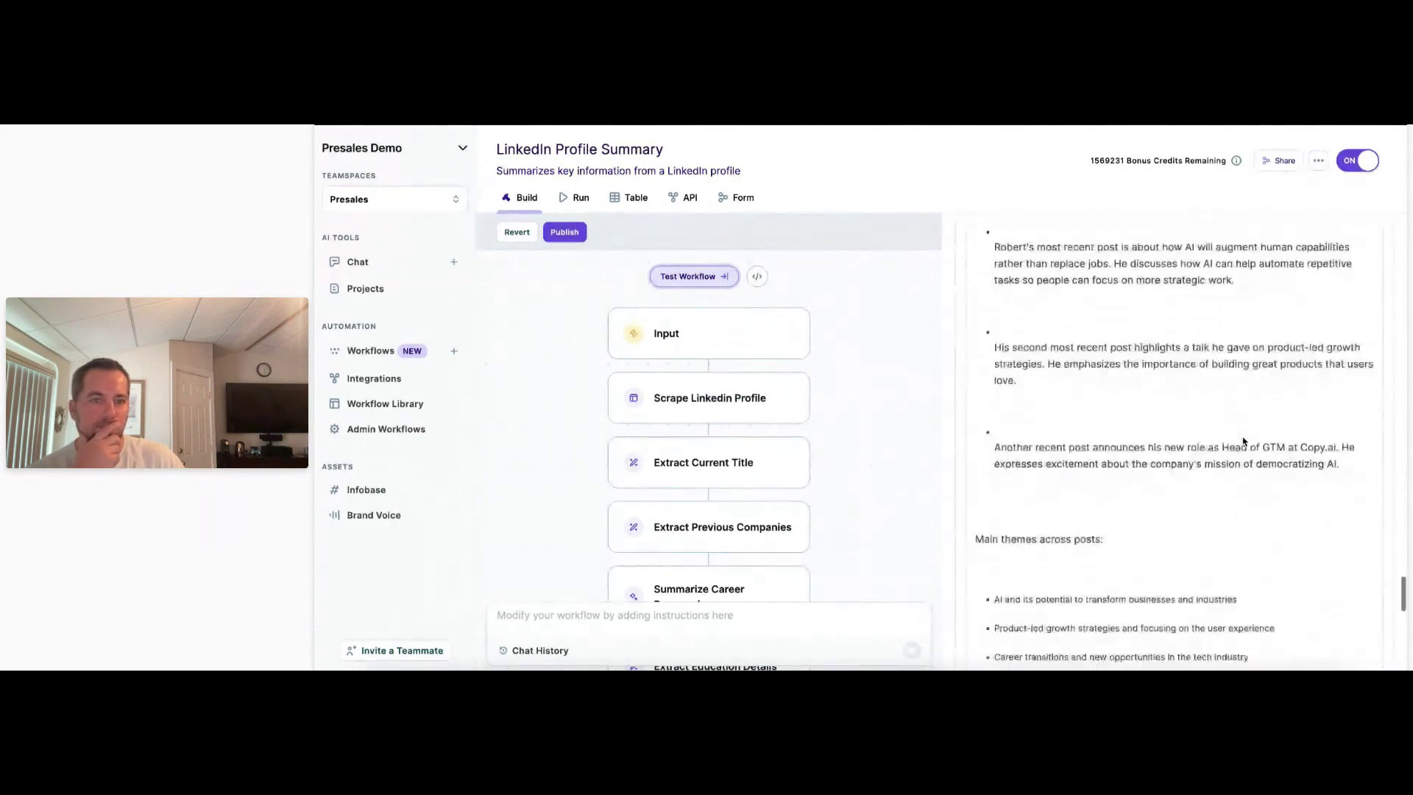
scroll(1243, 441, "up", 4)
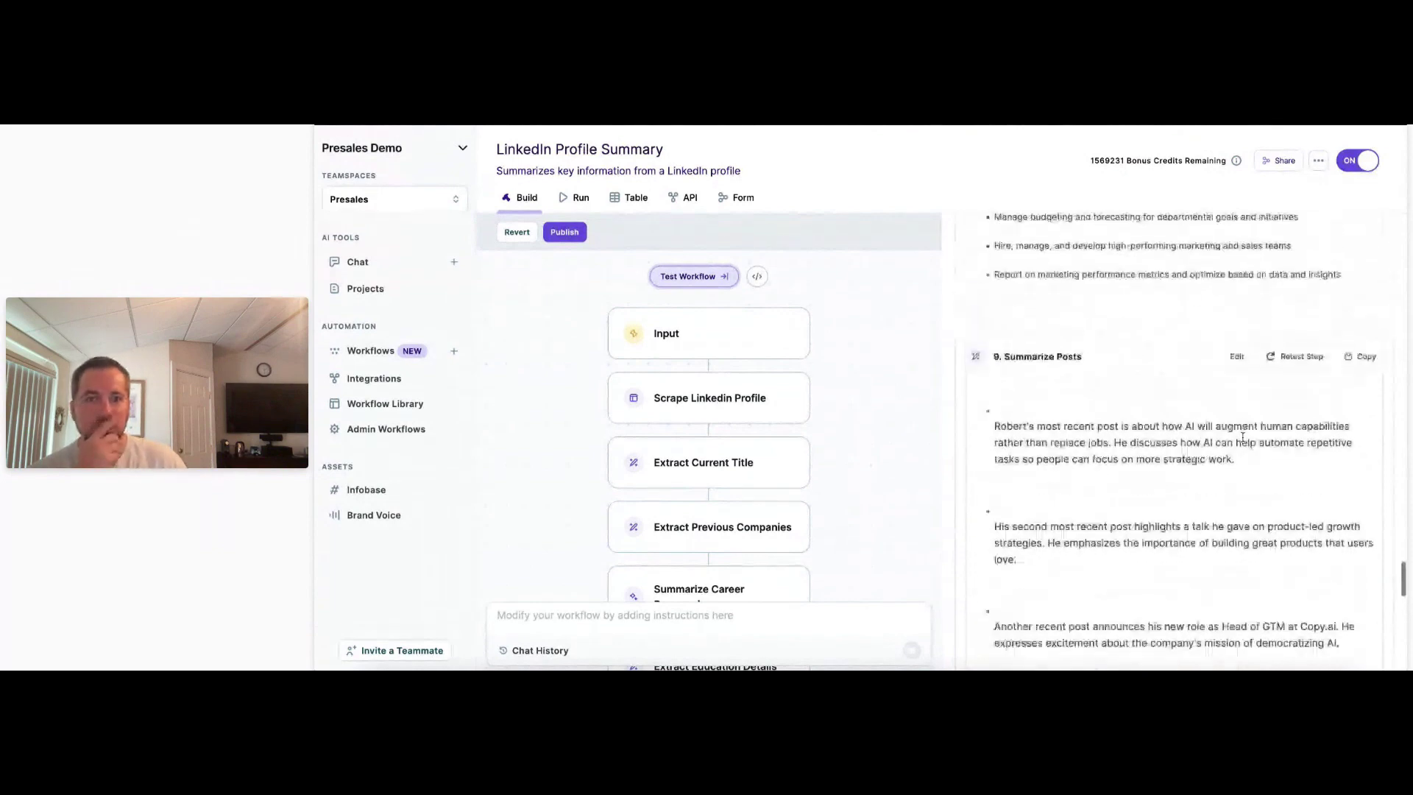
Publish the workflow, confirming with Yes, Publish Workflow.
left_click(565, 232)
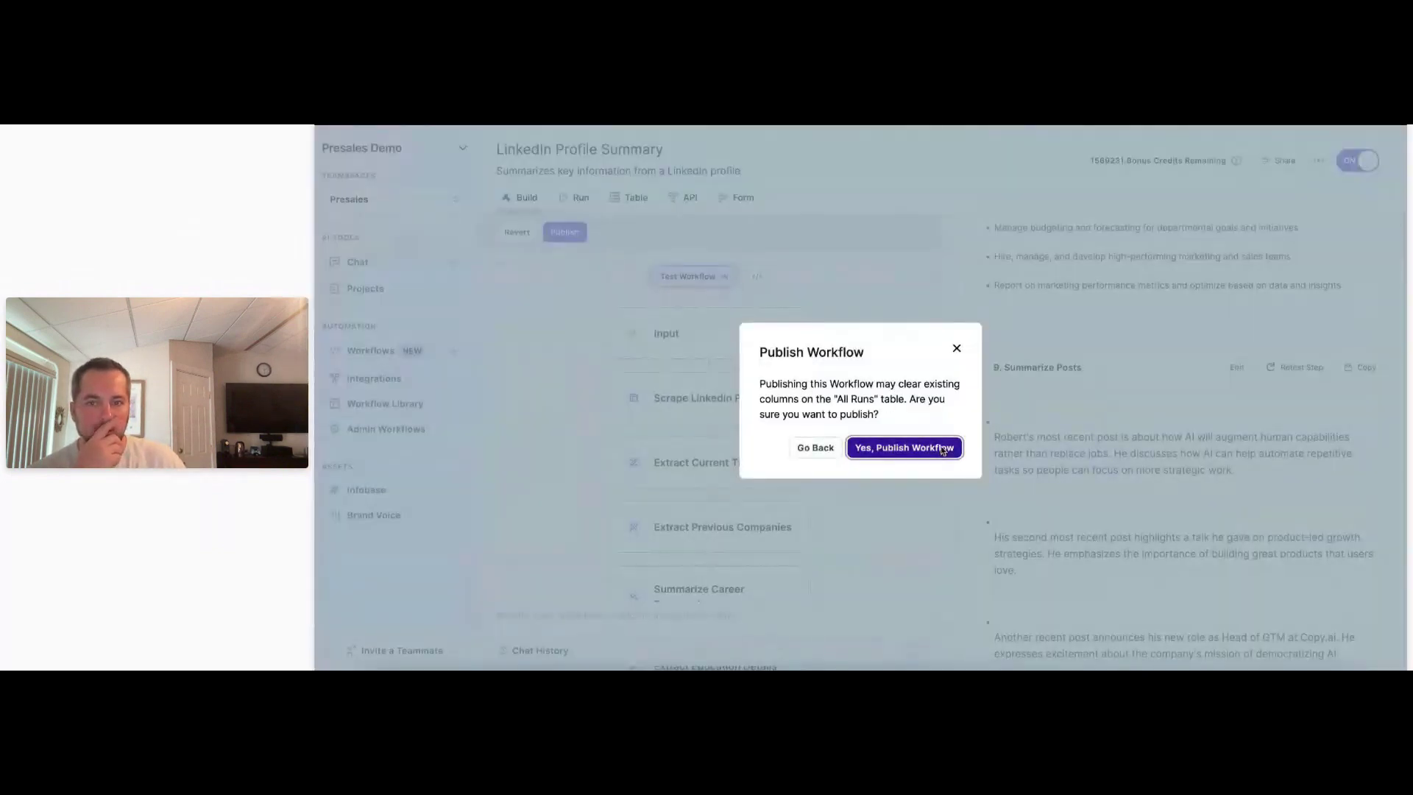
left_click(904, 446)
scroll(746, 489, "down", 3)
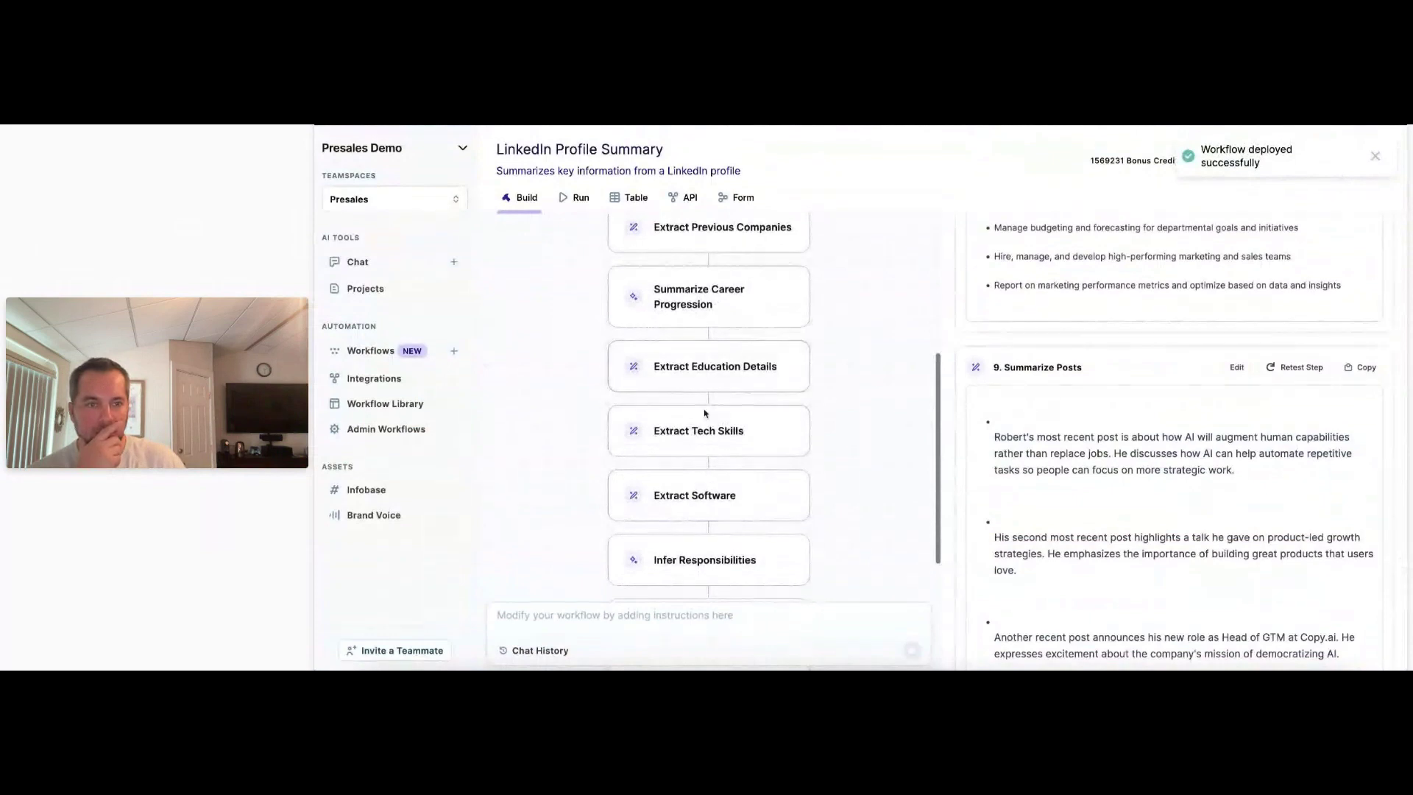
scroll(711, 492, "down", 2)
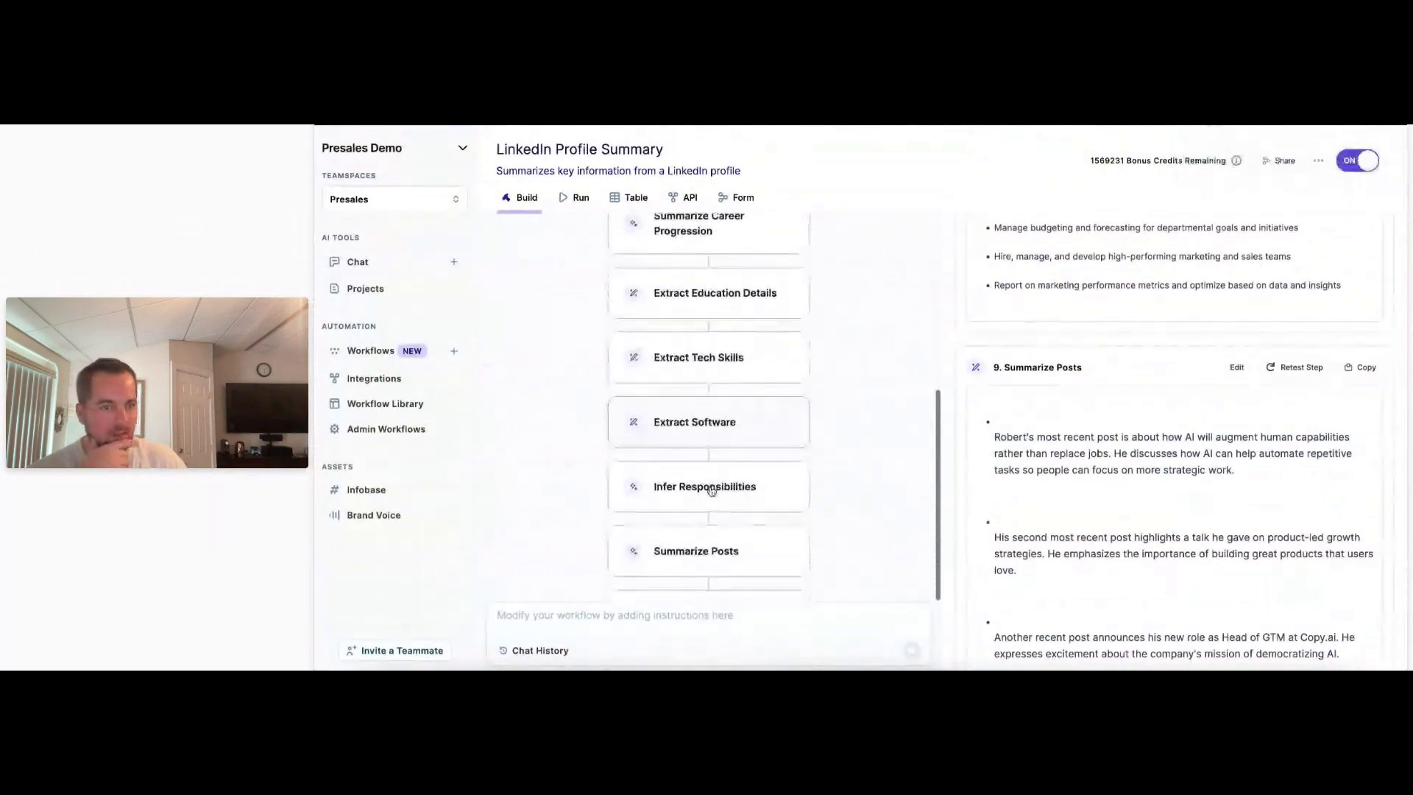
Edit the Summarize Posts prompt: drop '3' and 'in a concise bulleted list', change '2-3' to 'the', and save.
left_click(1238, 366)
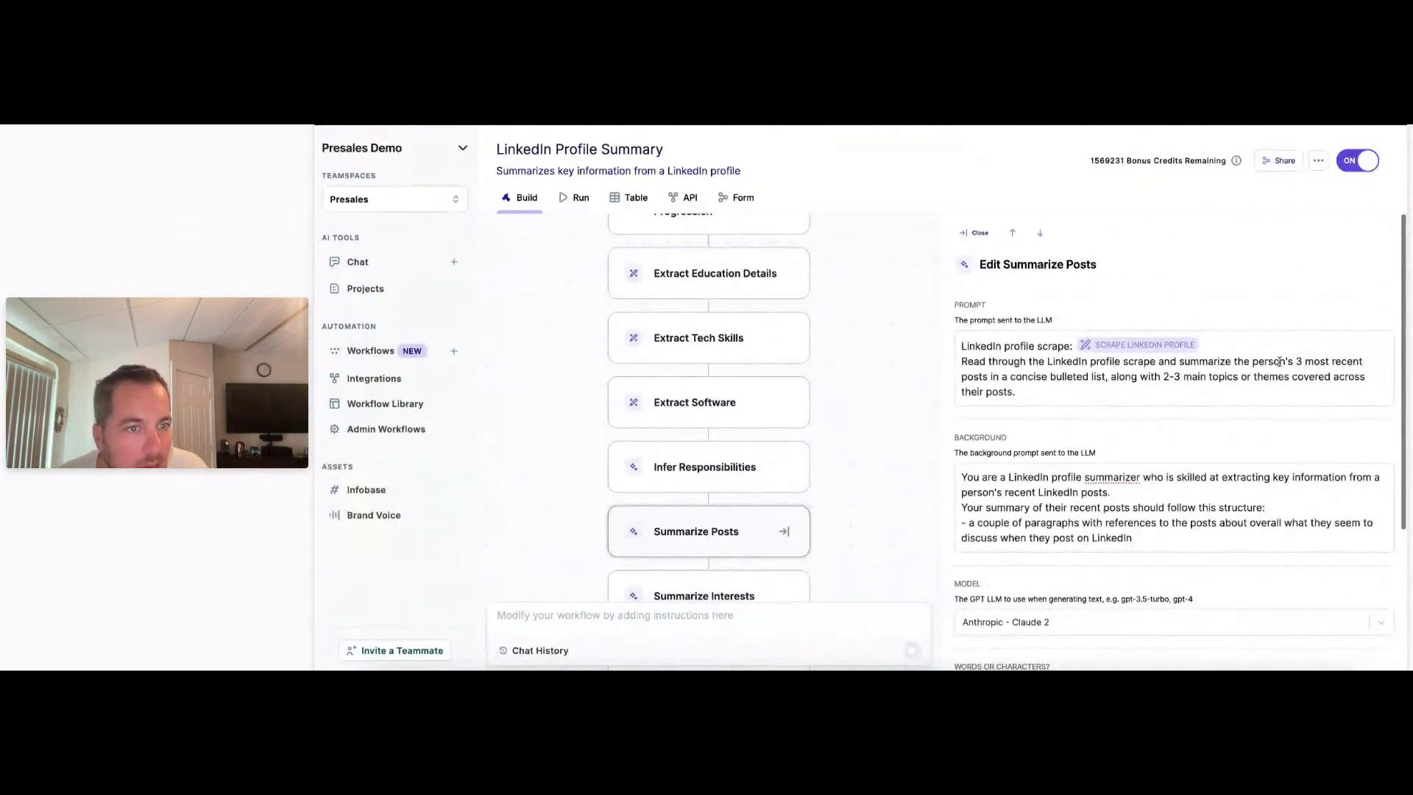
left_click_drag(1043, 390, 1298, 362)
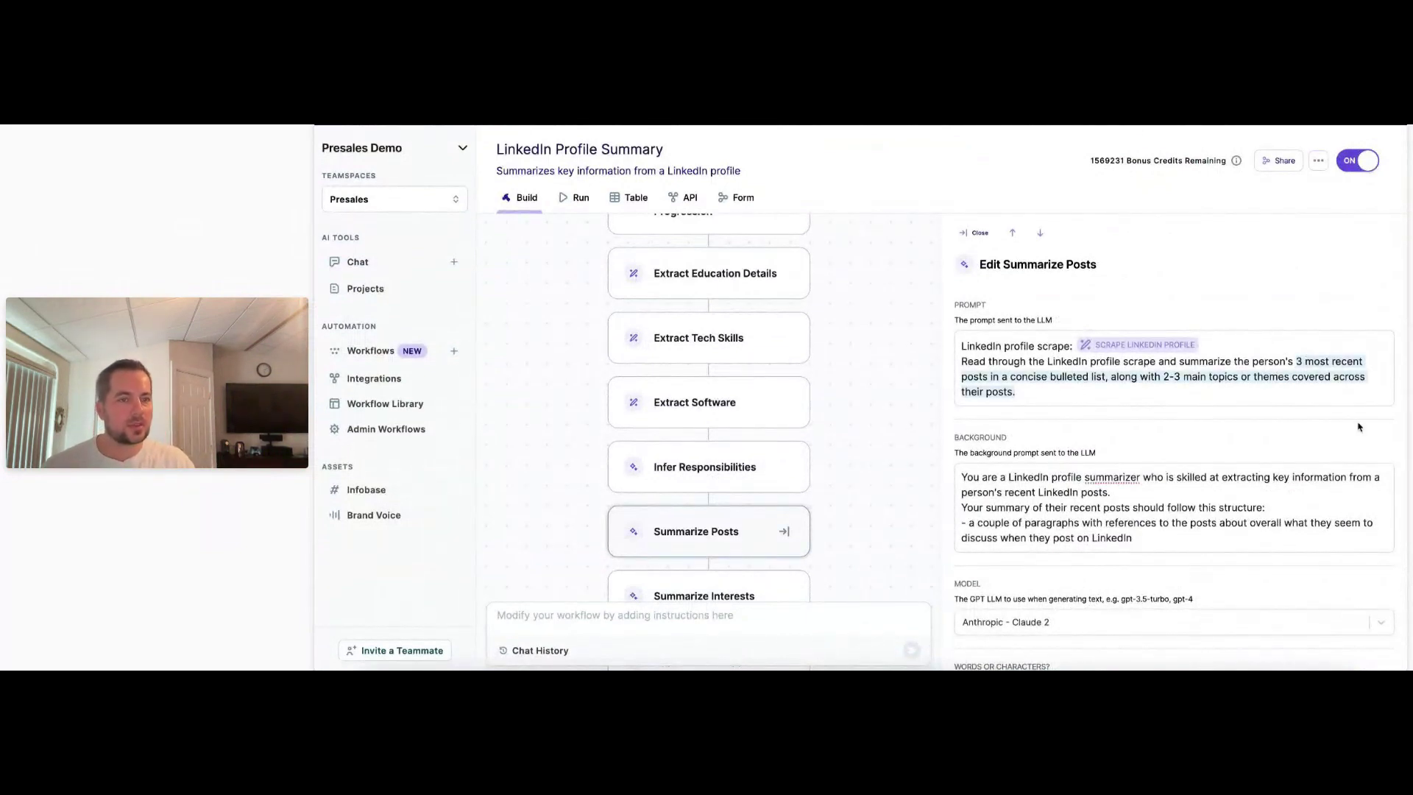
left_click(1312, 360)
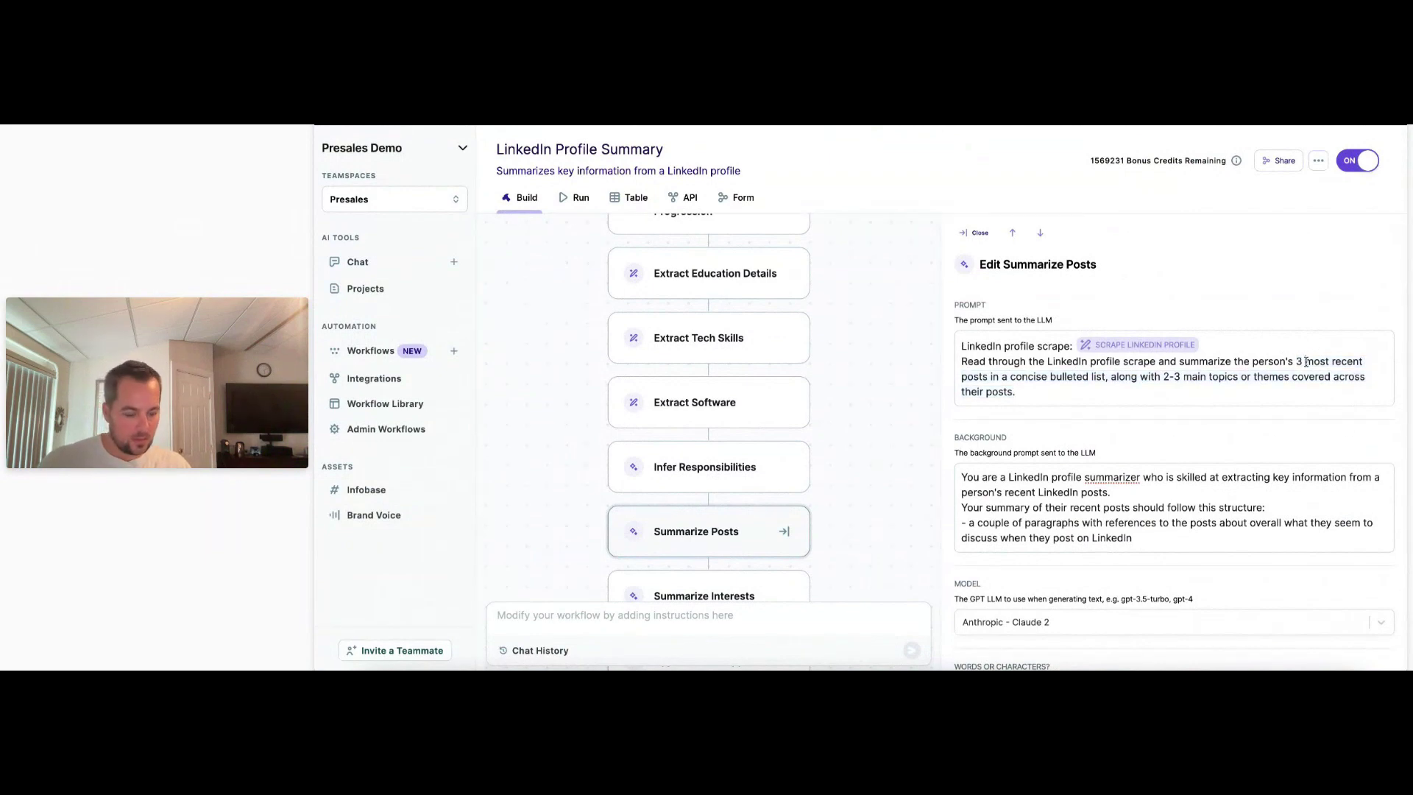
key("BackSpace")
key("BackSpace")
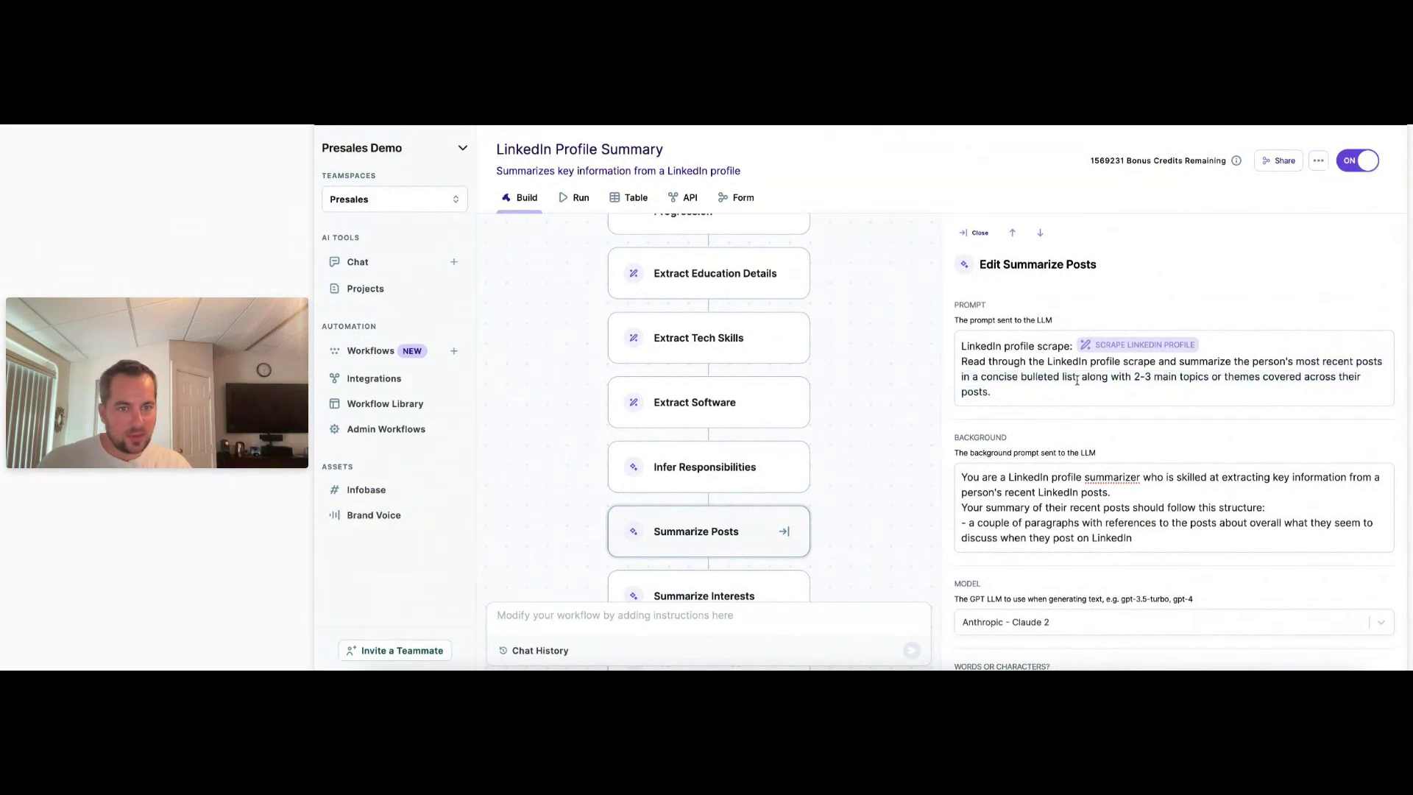
left_click_drag(1077, 380, 969, 377)
key("BackSpace")
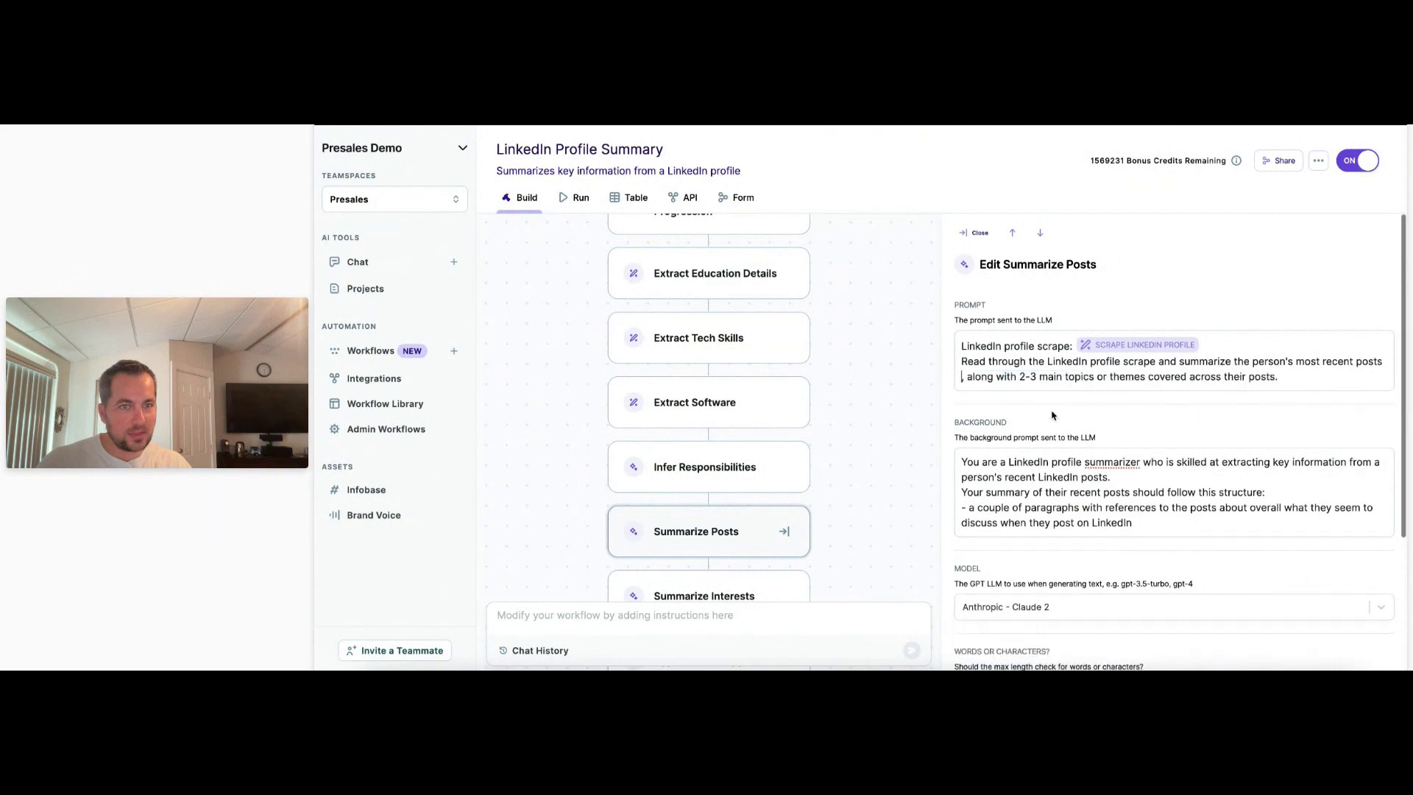
key("BackSpace")
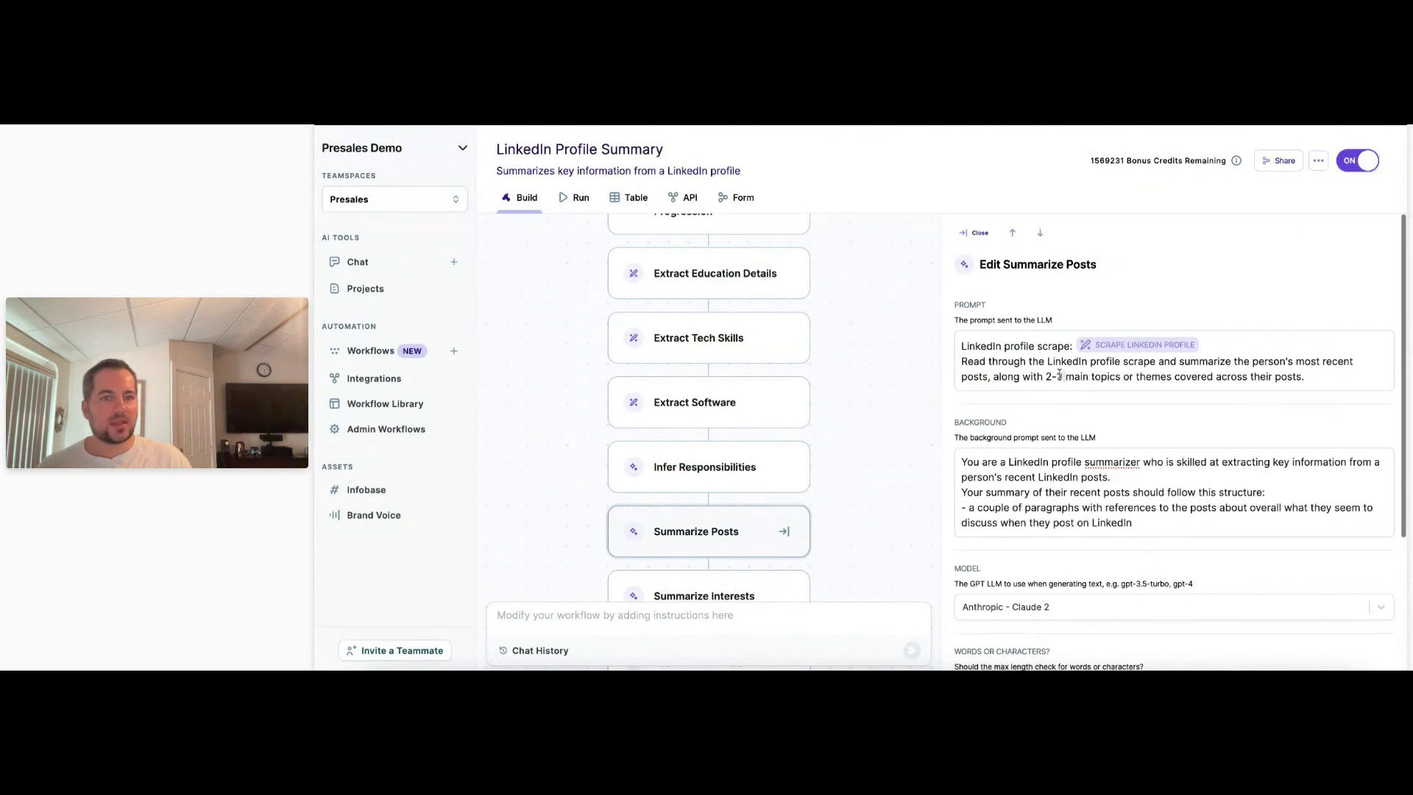
left_click_drag(1059, 376, 1048, 375)
type("the")
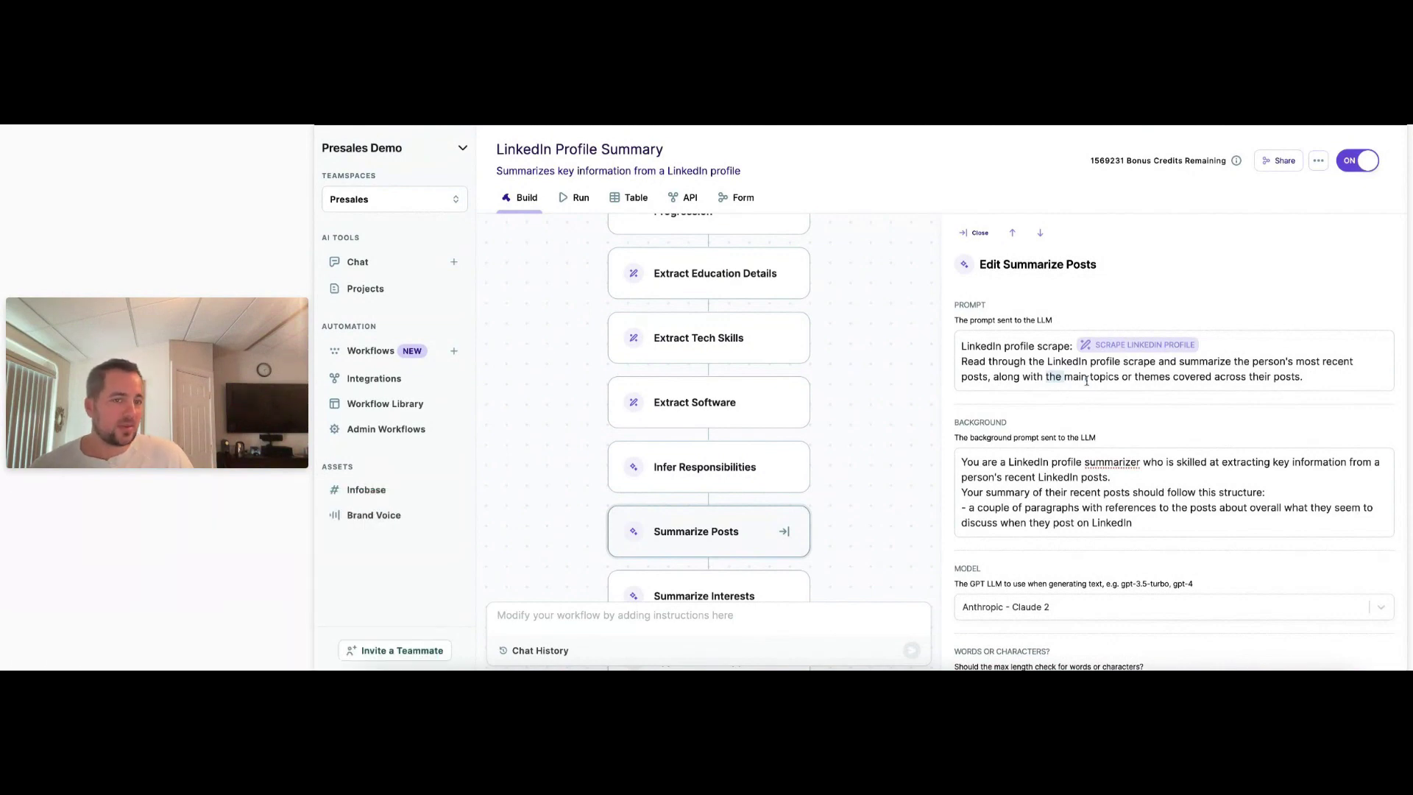
scroll(1204, 435, "down", 2)
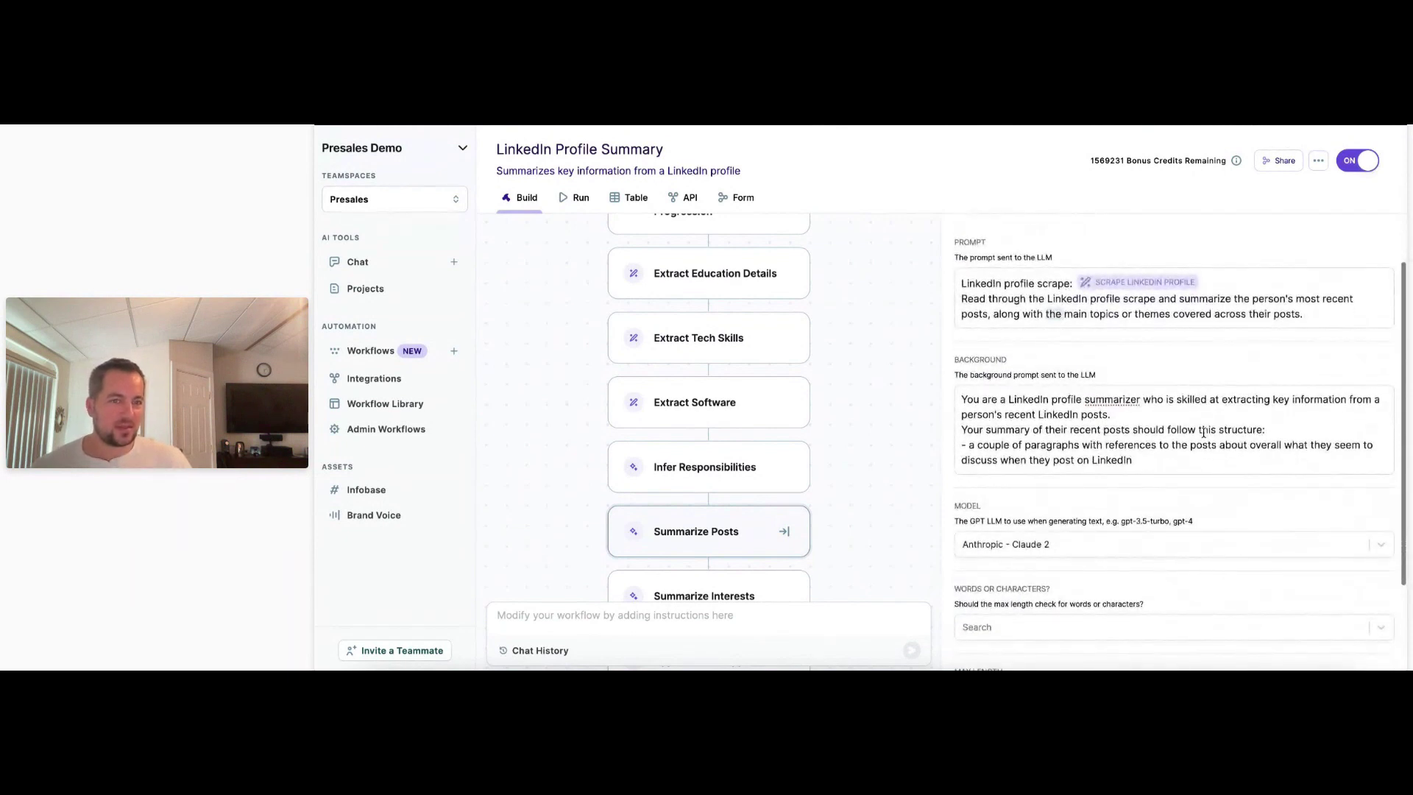
scroll(1173, 482, "down", 3)
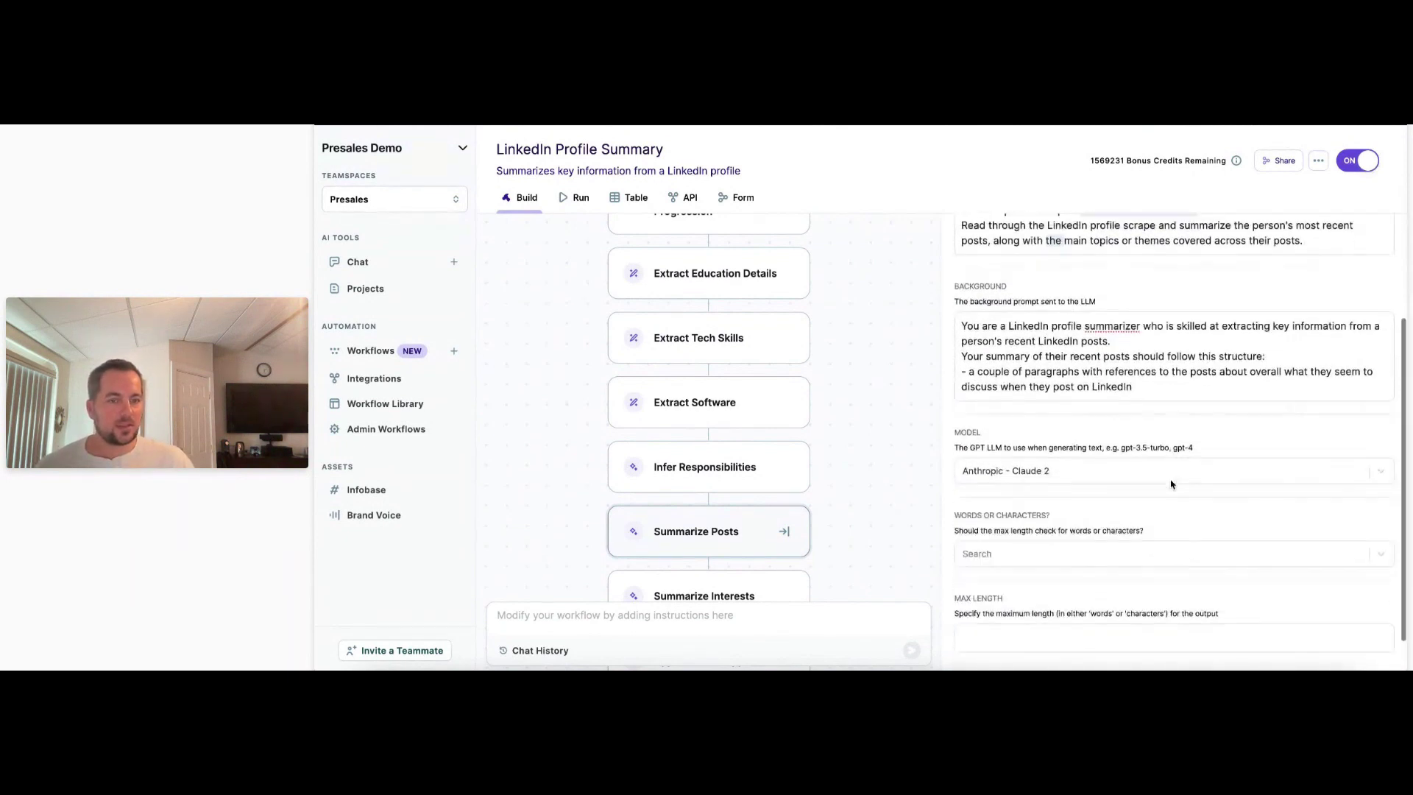
left_click(1204, 651)
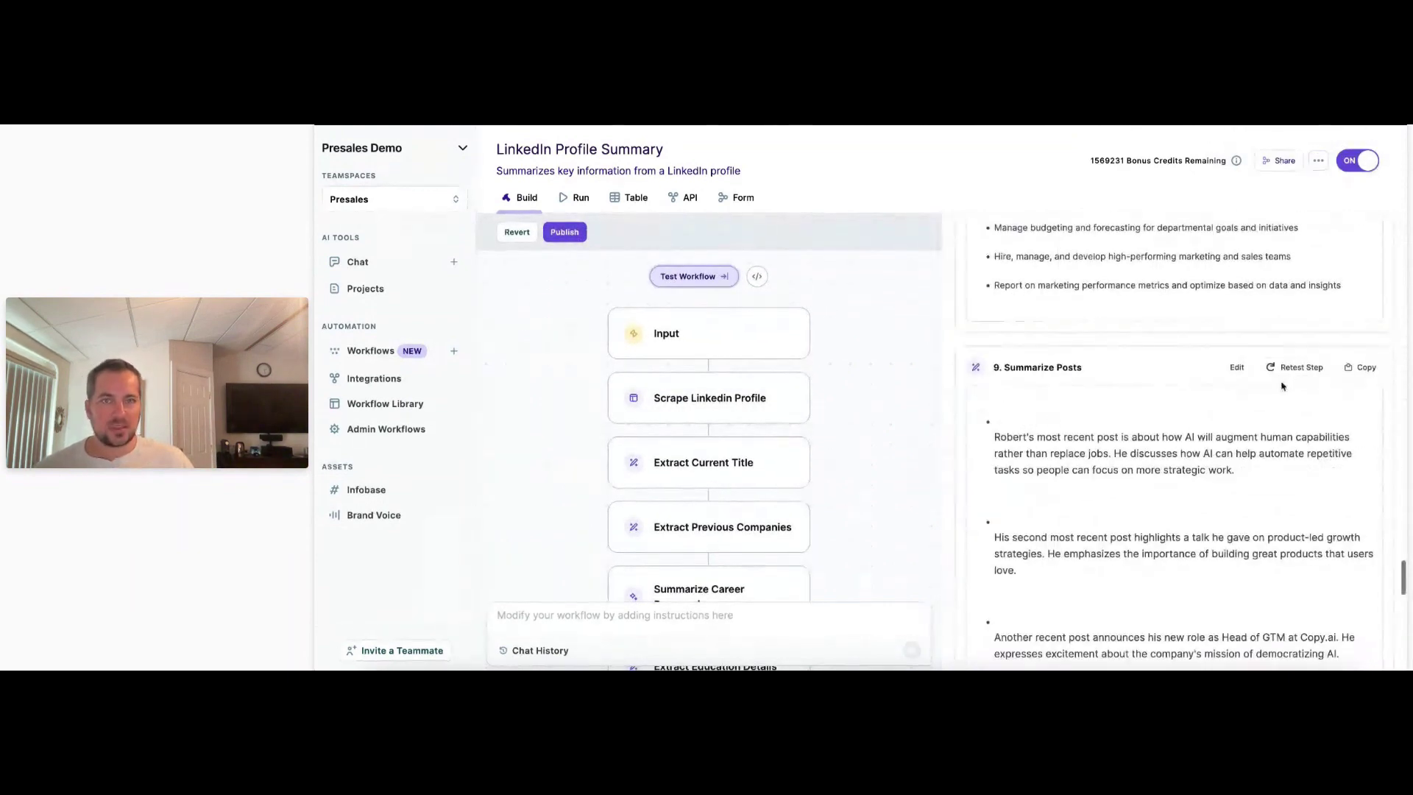
Rerun the Summarize Posts step with the new prompt and review its output.
left_click(1299, 367)
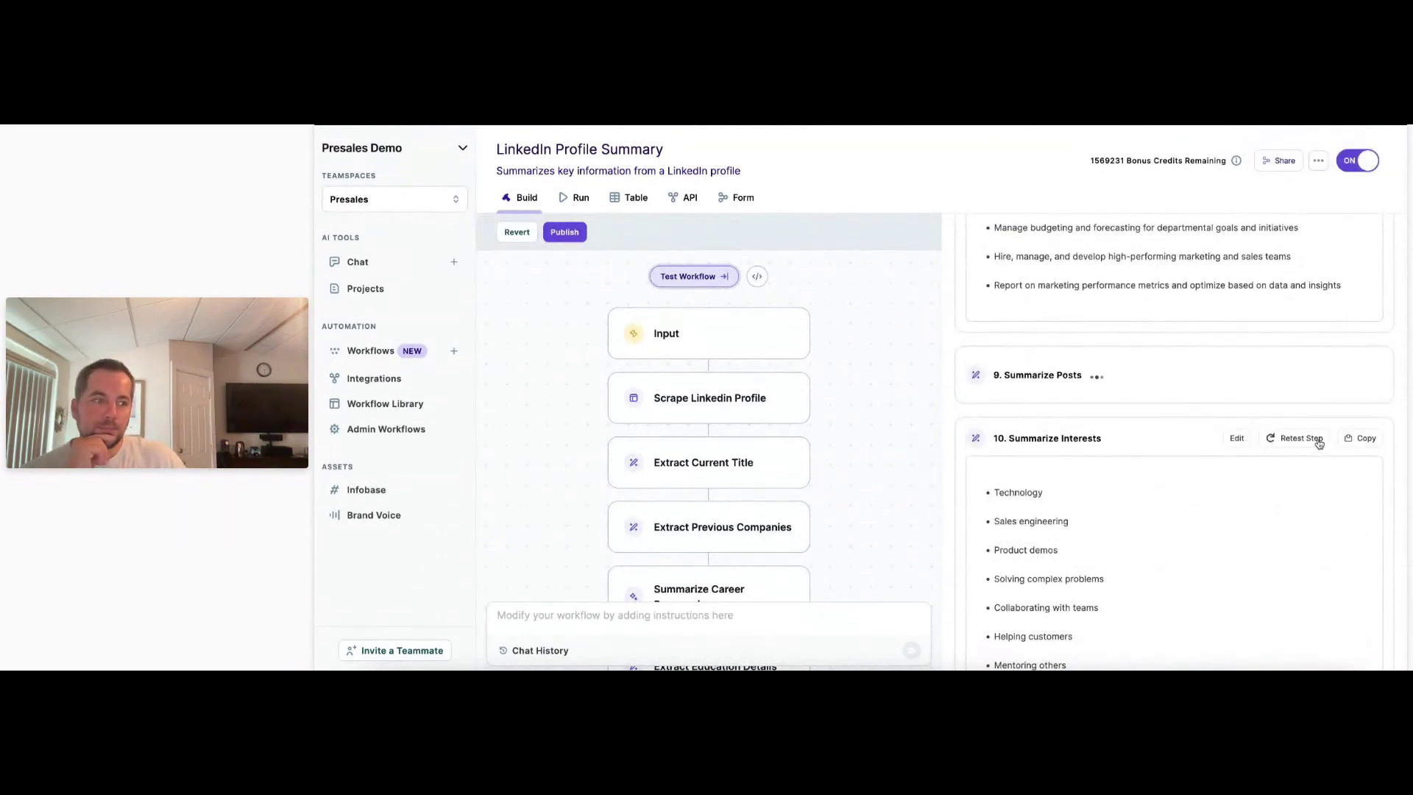
scroll(1318, 442, "down", 1)
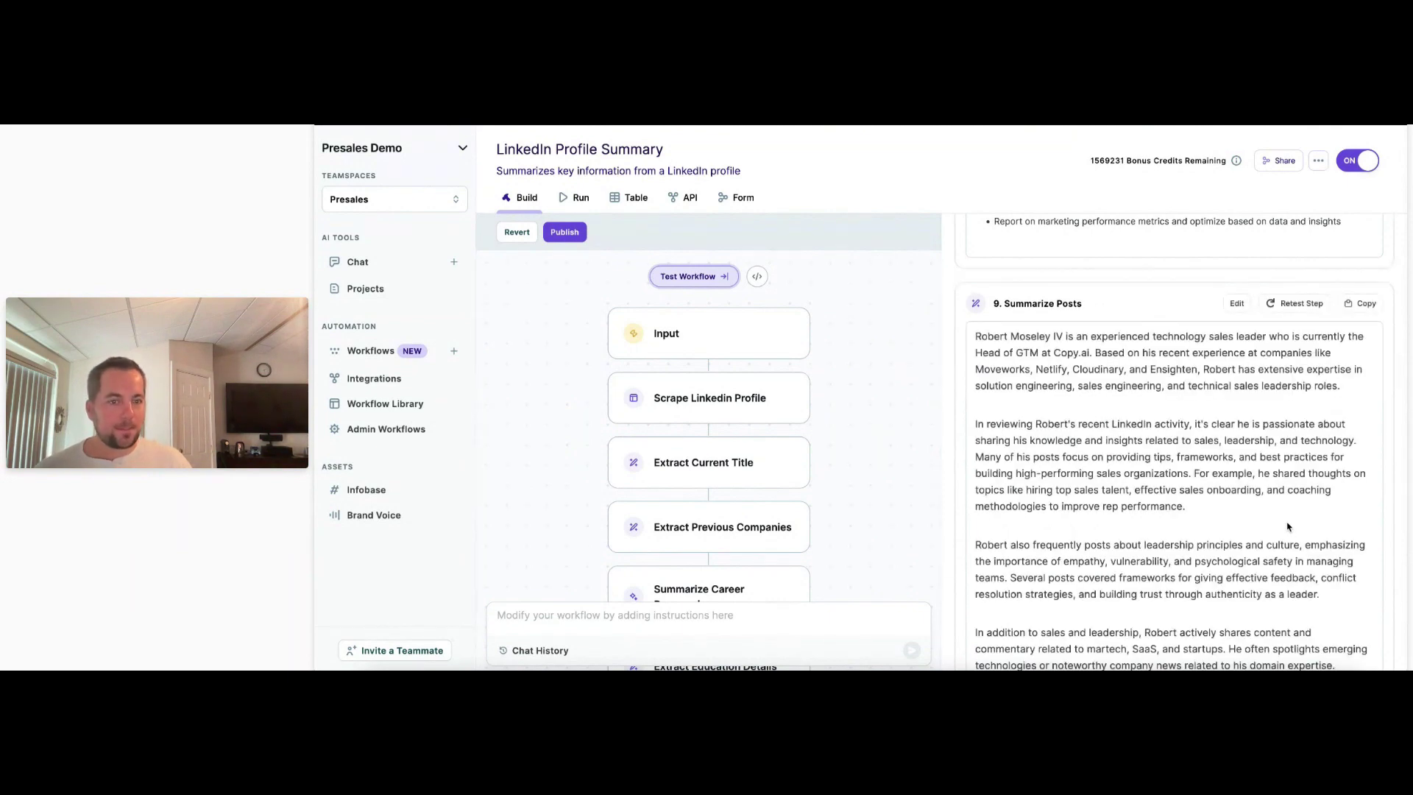
scroll(1293, 519, "down", 1)
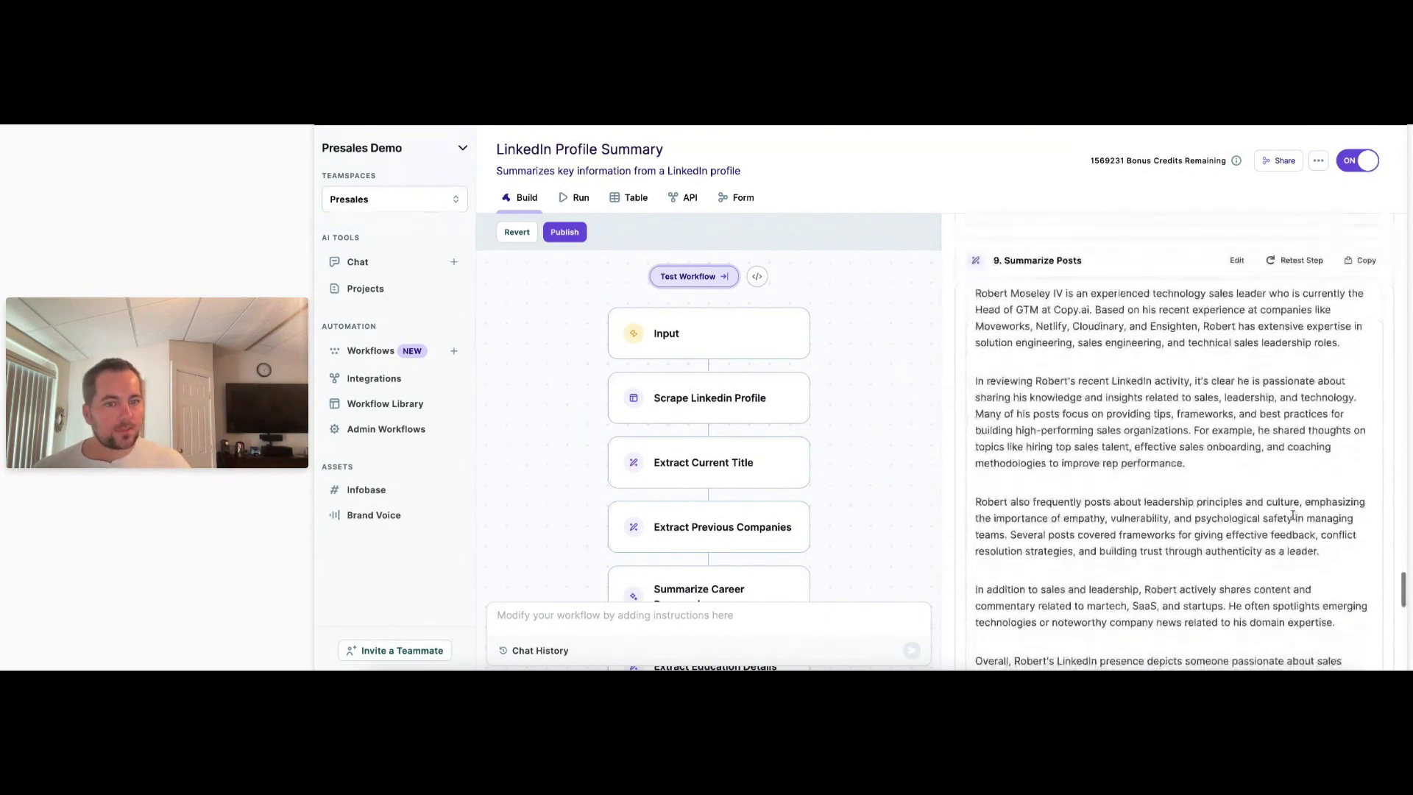
scroll(1293, 515, "down", 1)
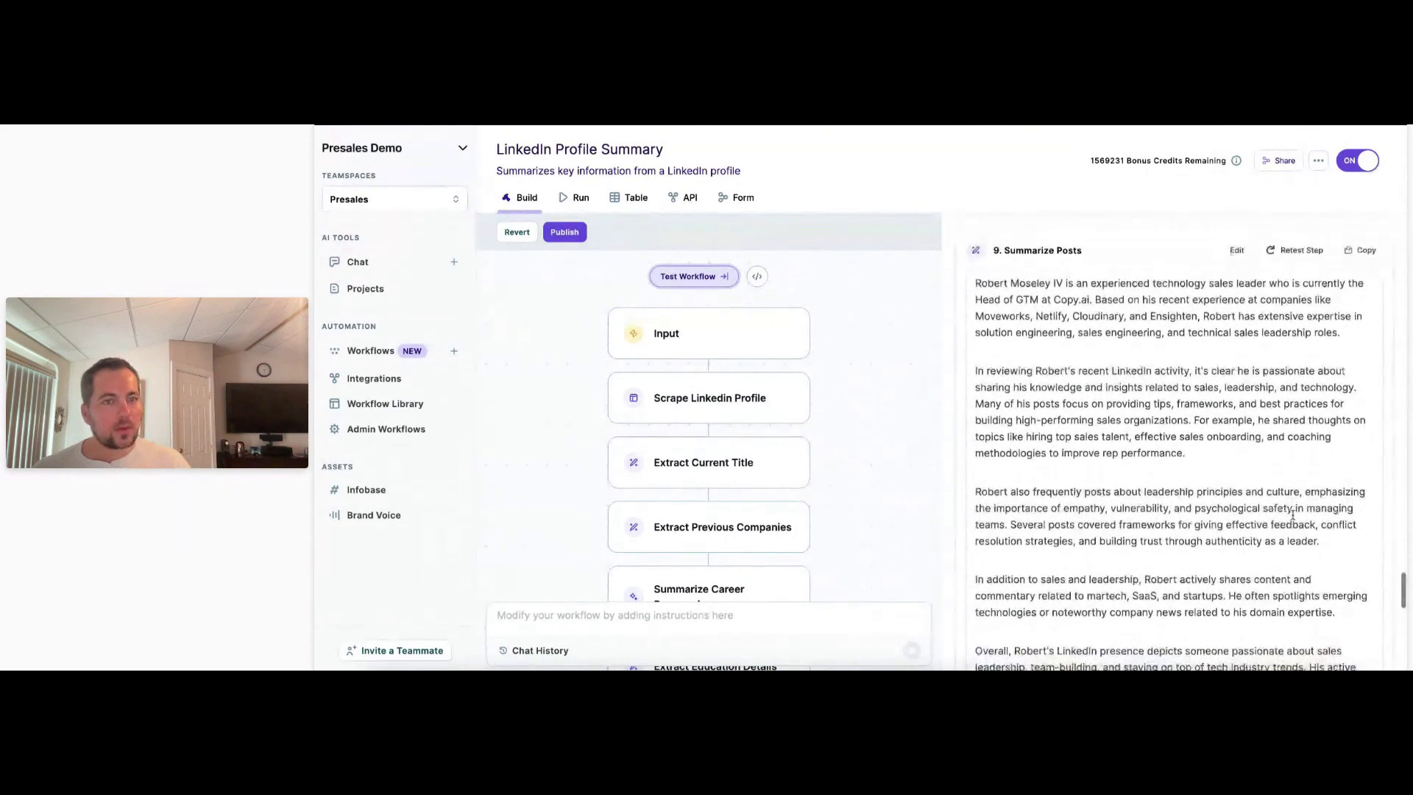
scroll(1293, 515, "down", 1)
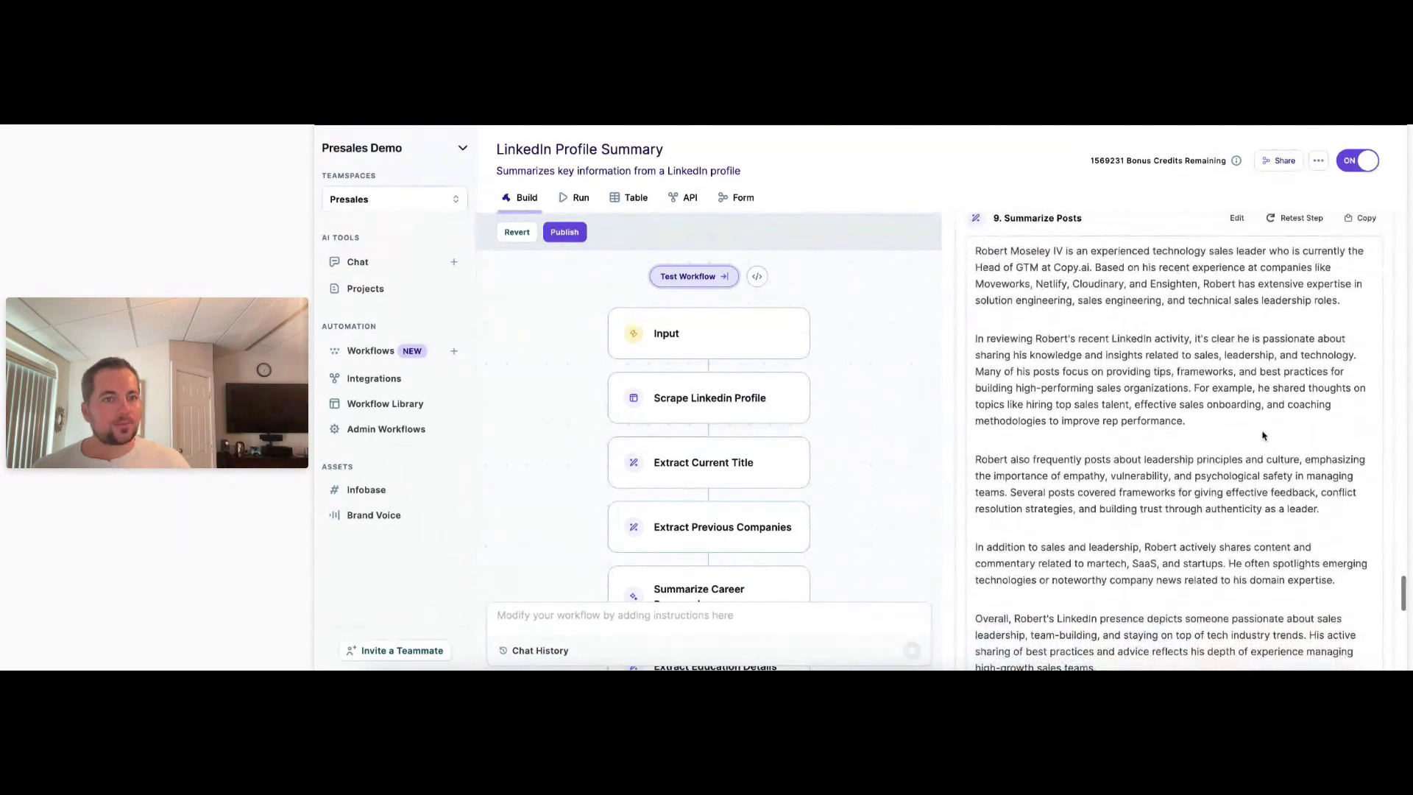
scroll(1127, 383, "down", 3)
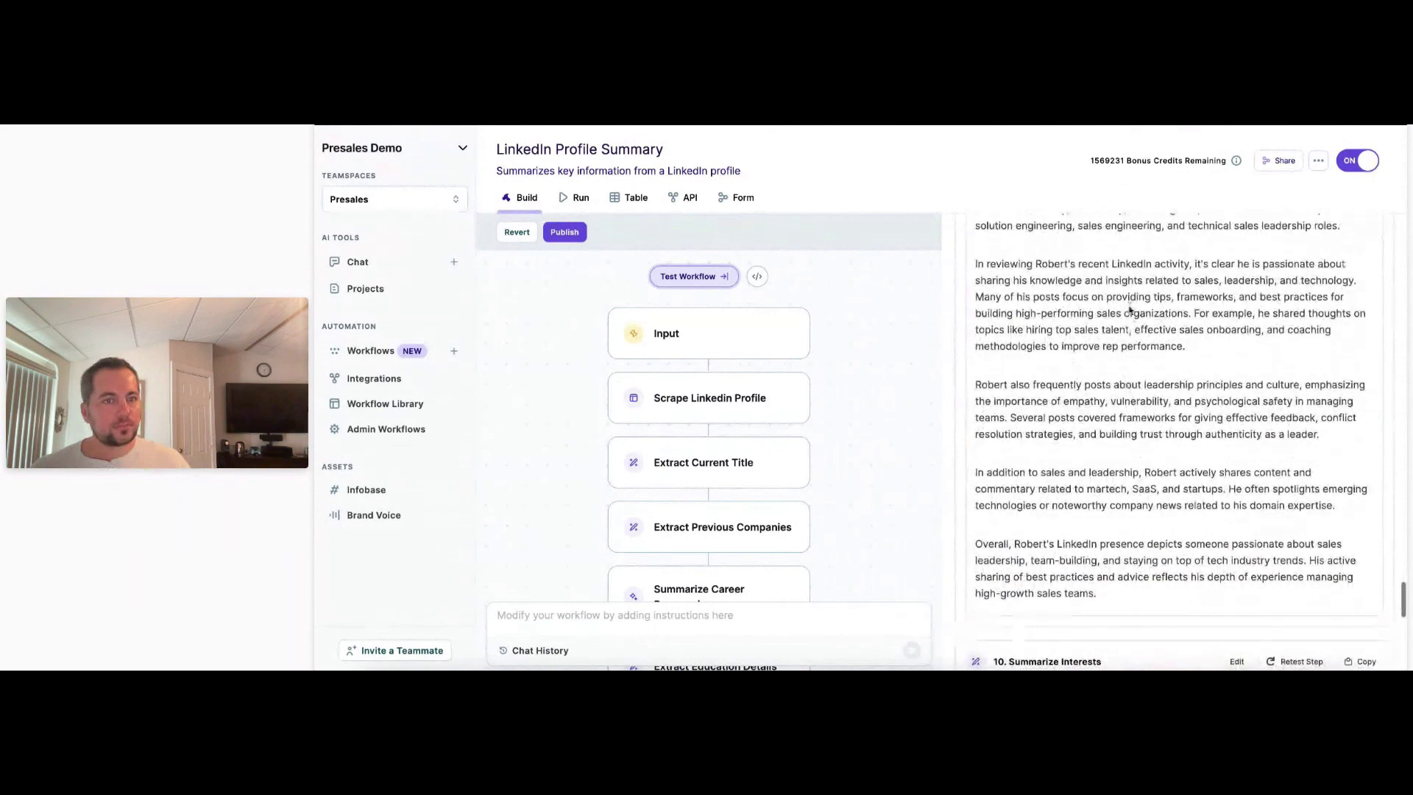
scroll(1020, 329, "down", 2)
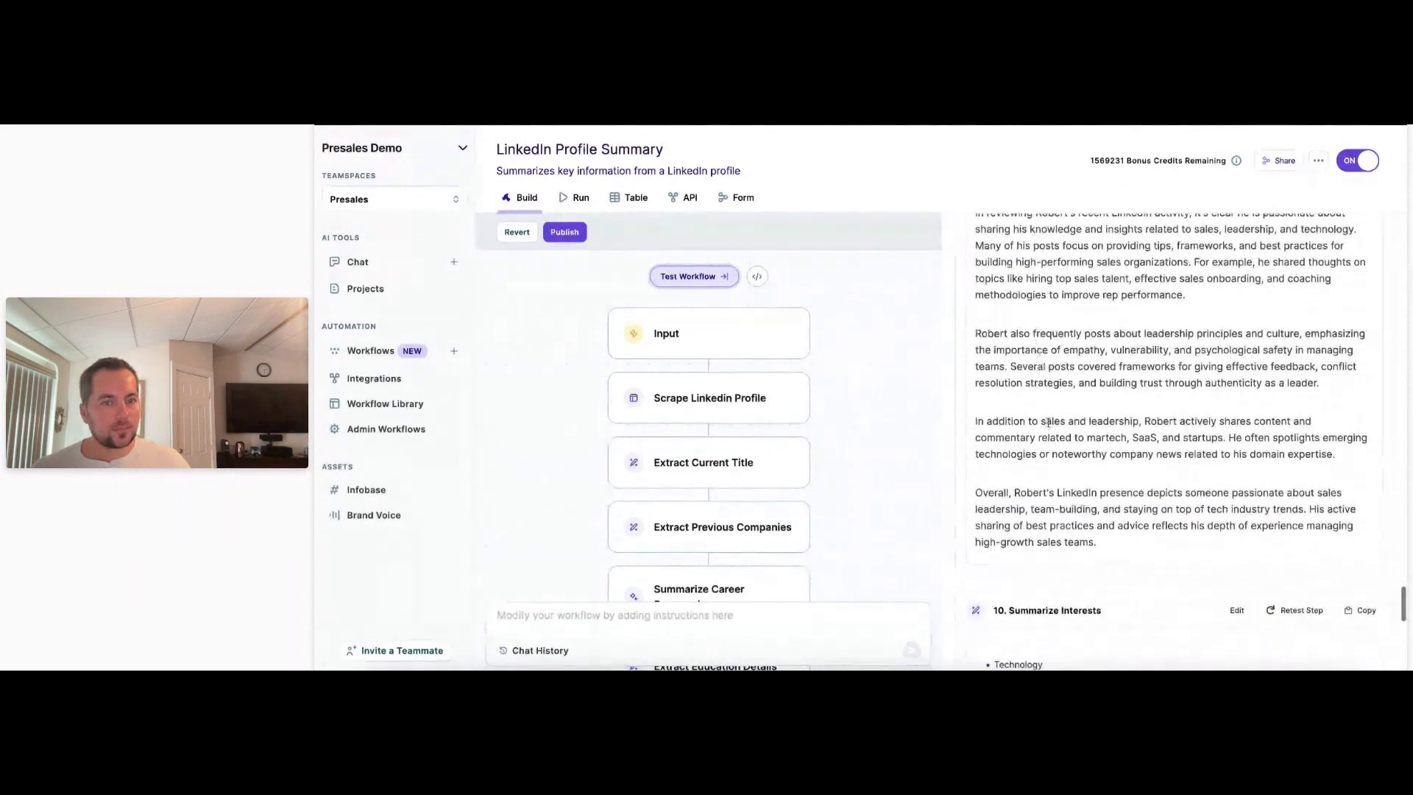
scroll(1082, 442, "down", 1)
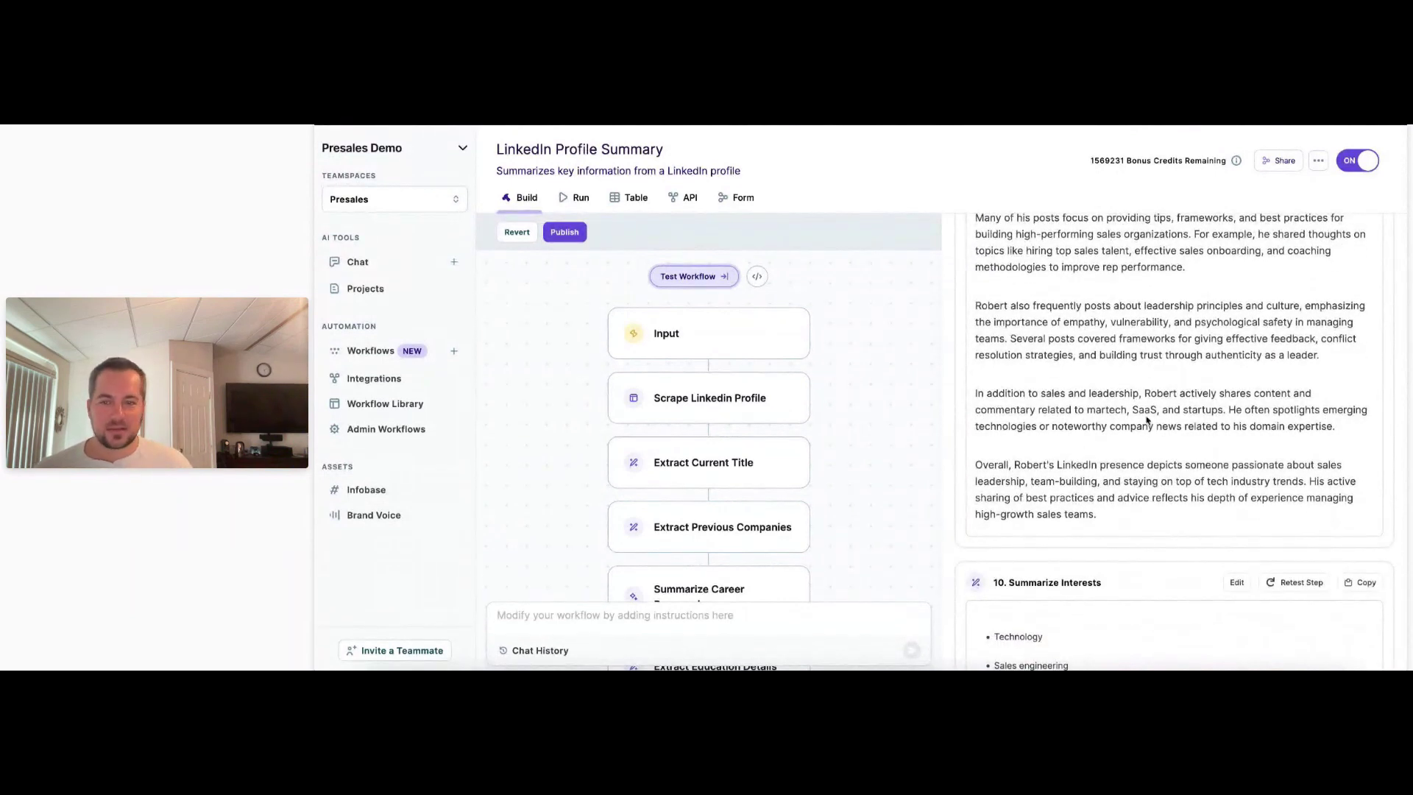
scroll(732, 417, "down", 3)
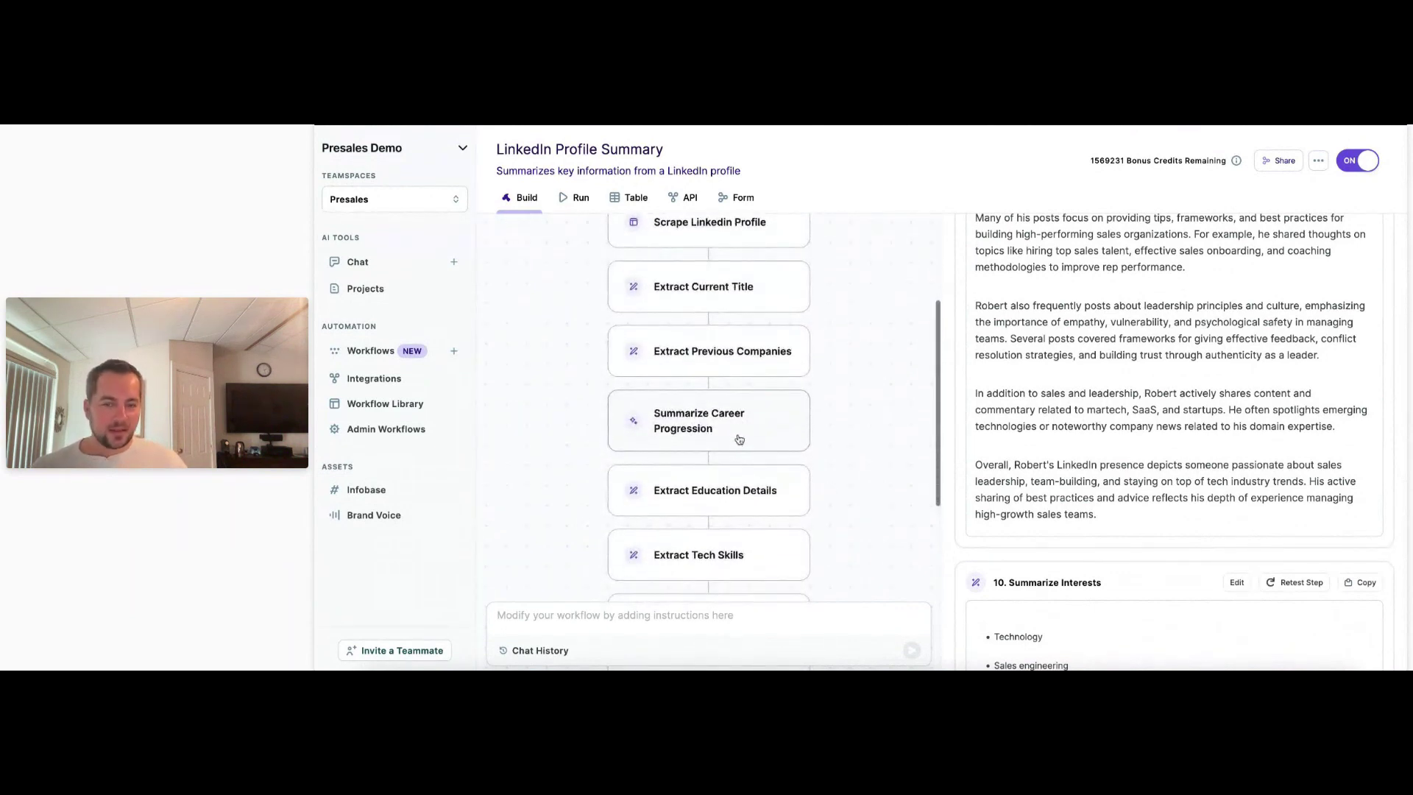
scroll(744, 433, "down", 6)
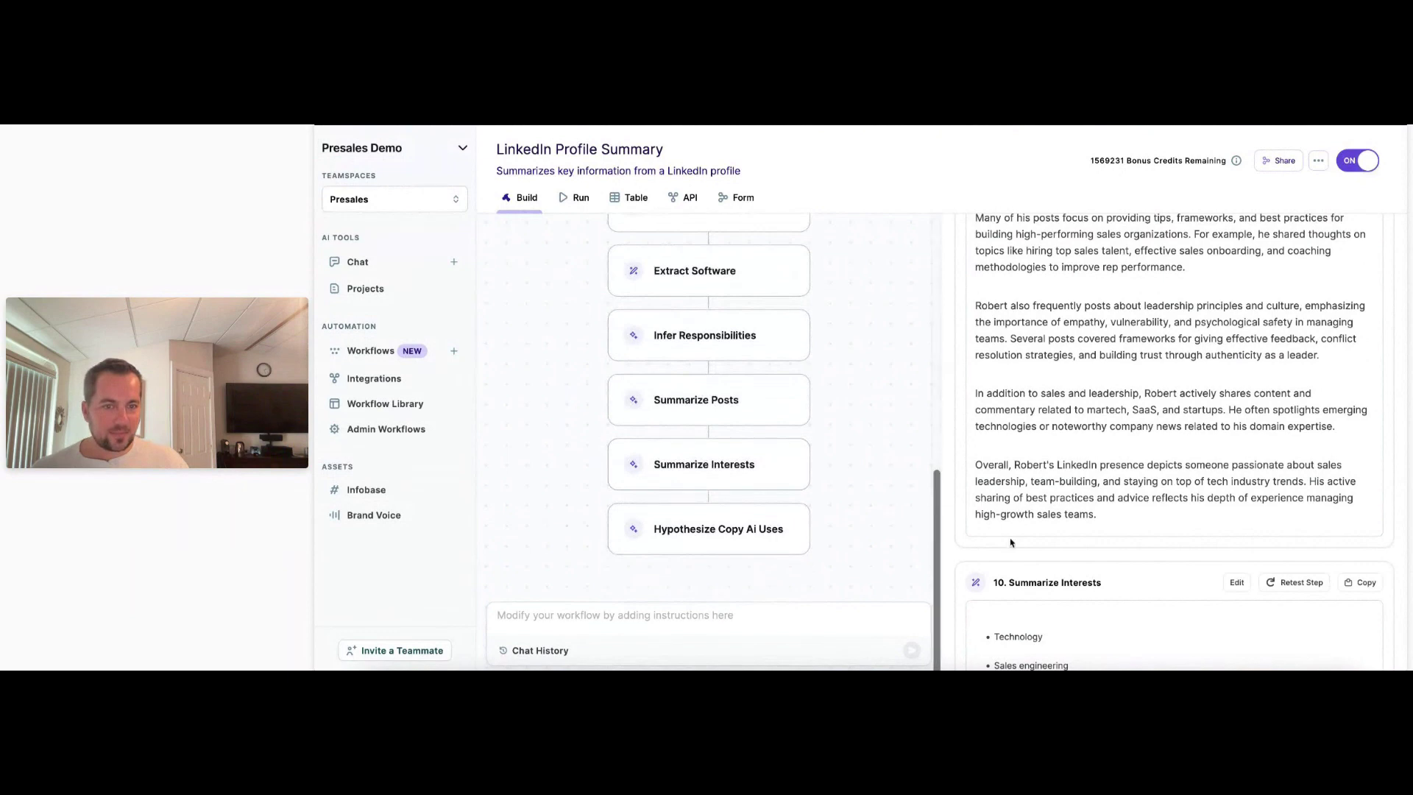
scroll(1010, 543, "down", 7)
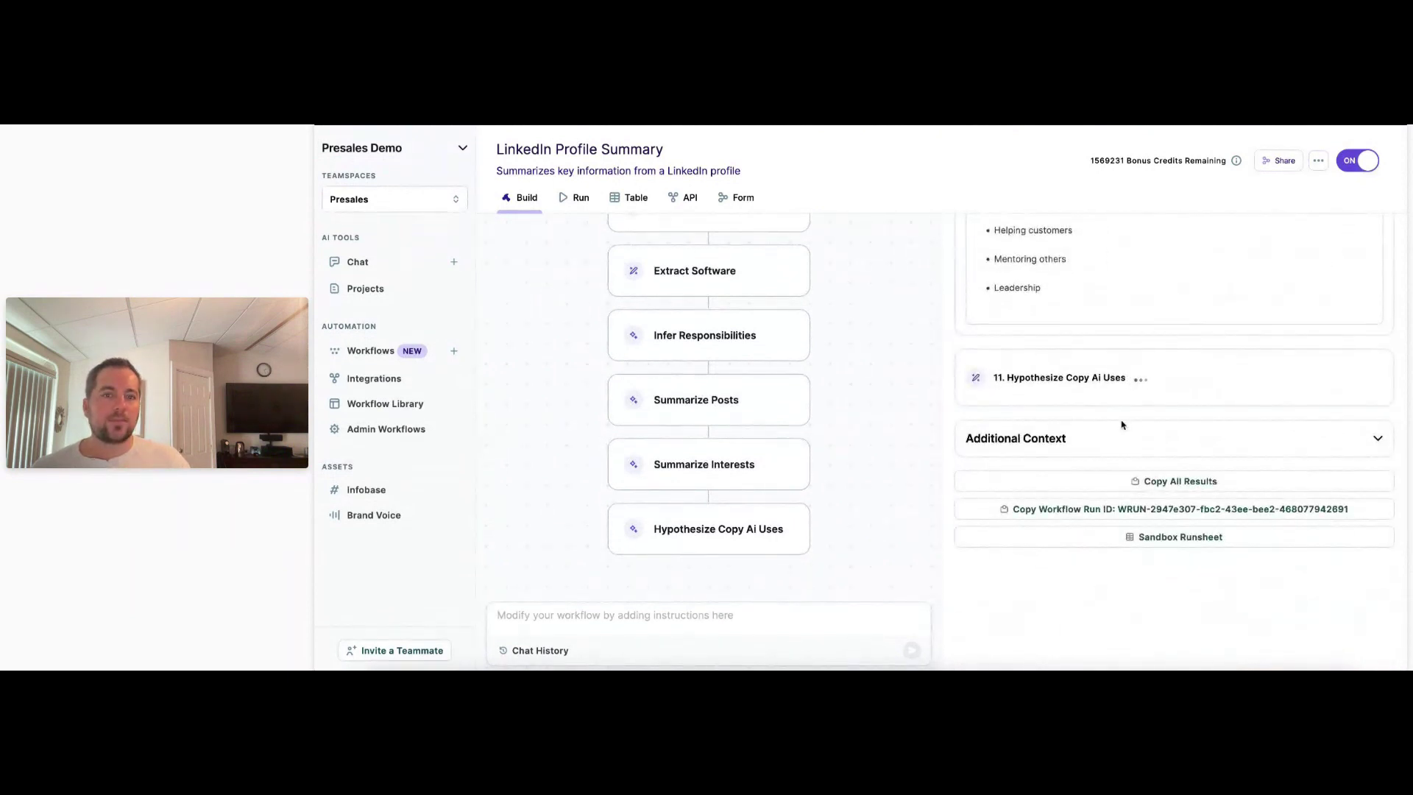
scroll(948, 430, "up", 5)
scroll(948, 431, "up", 20)
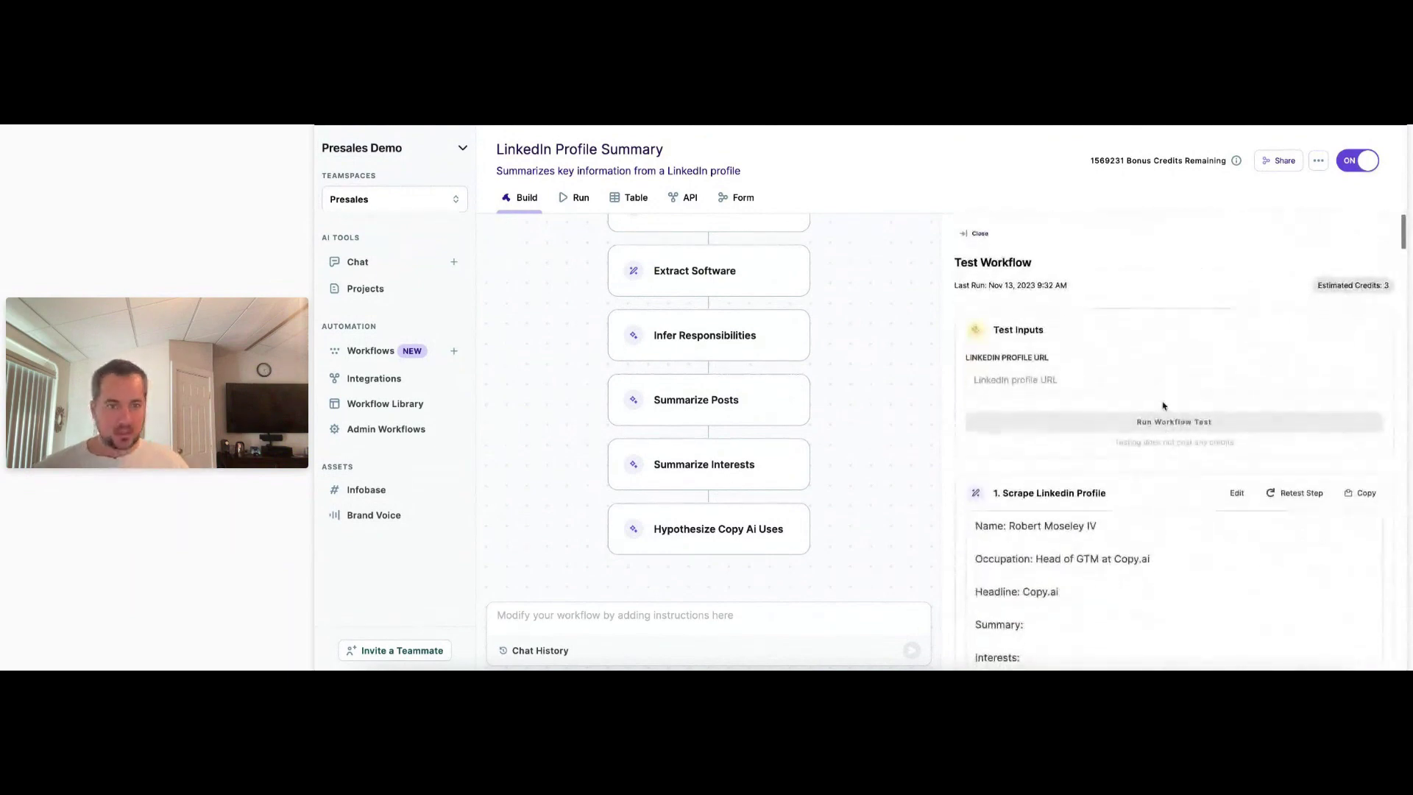
Paste the LinkedIn profile URL into the test input and run the workflow test.
left_click(1134, 380)
left_click(1160, 424)
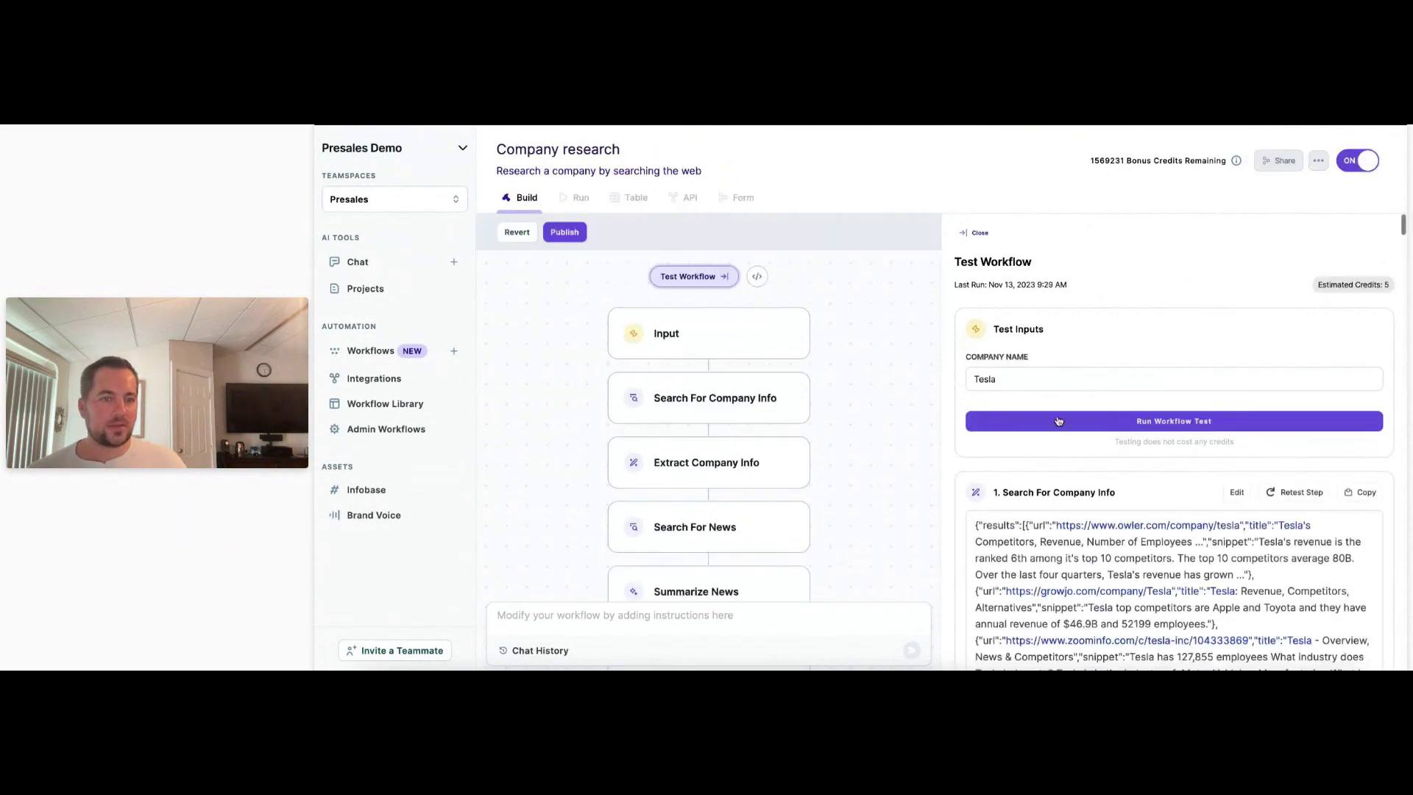
Review Tesla's Search For Company Info results, highlighting the competitors list and company size.
scroll(977, 413, "down", 3)
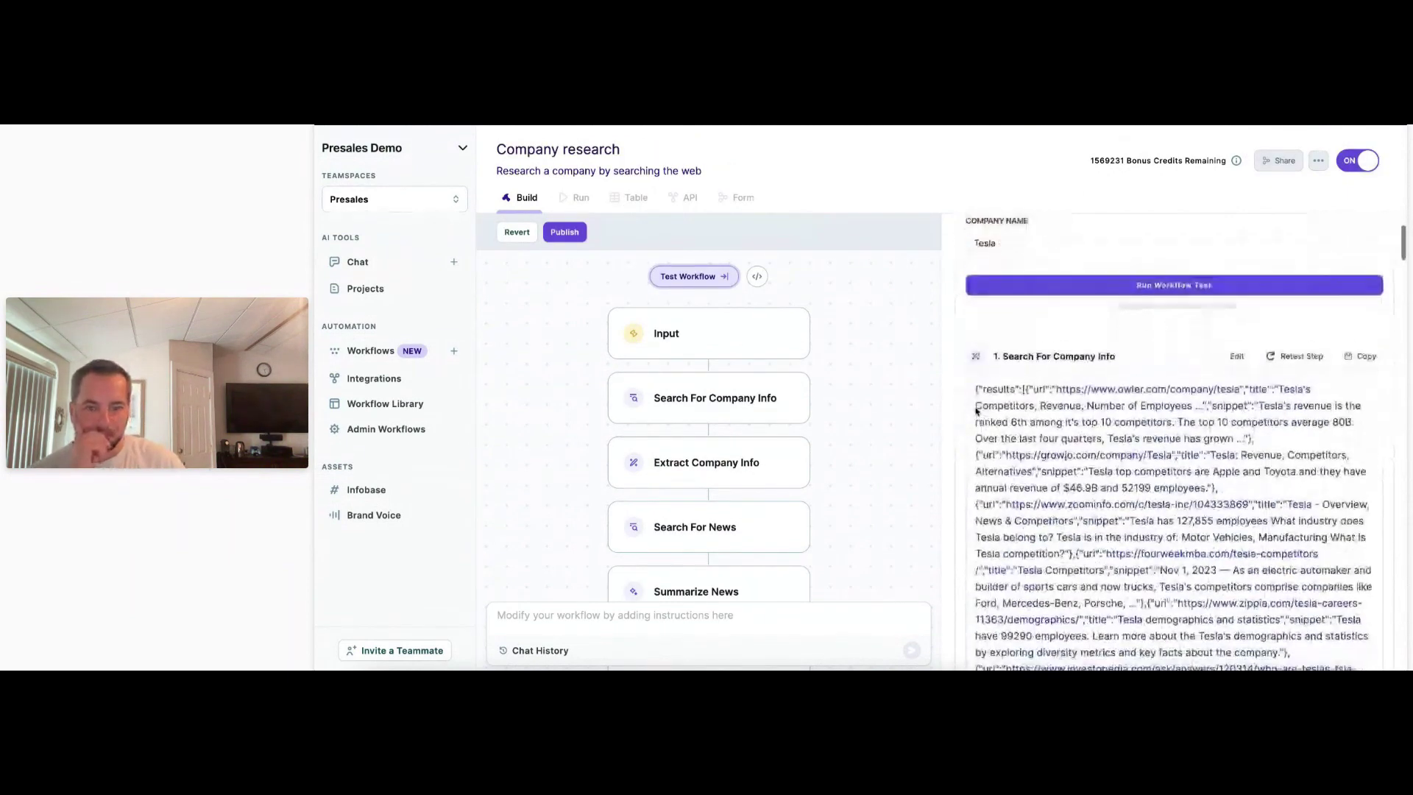
scroll(976, 381, "down", 15)
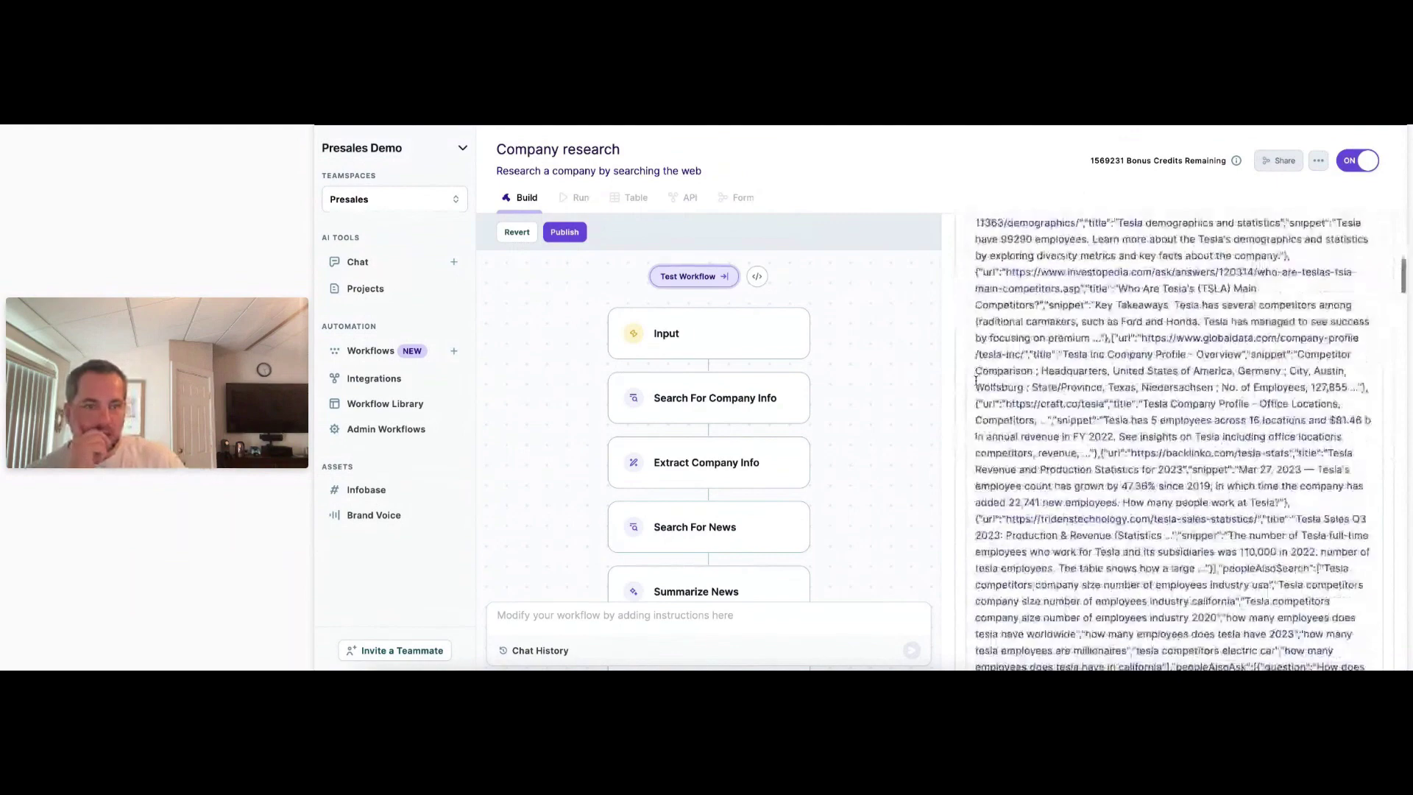
scroll(976, 381, "down", 10)
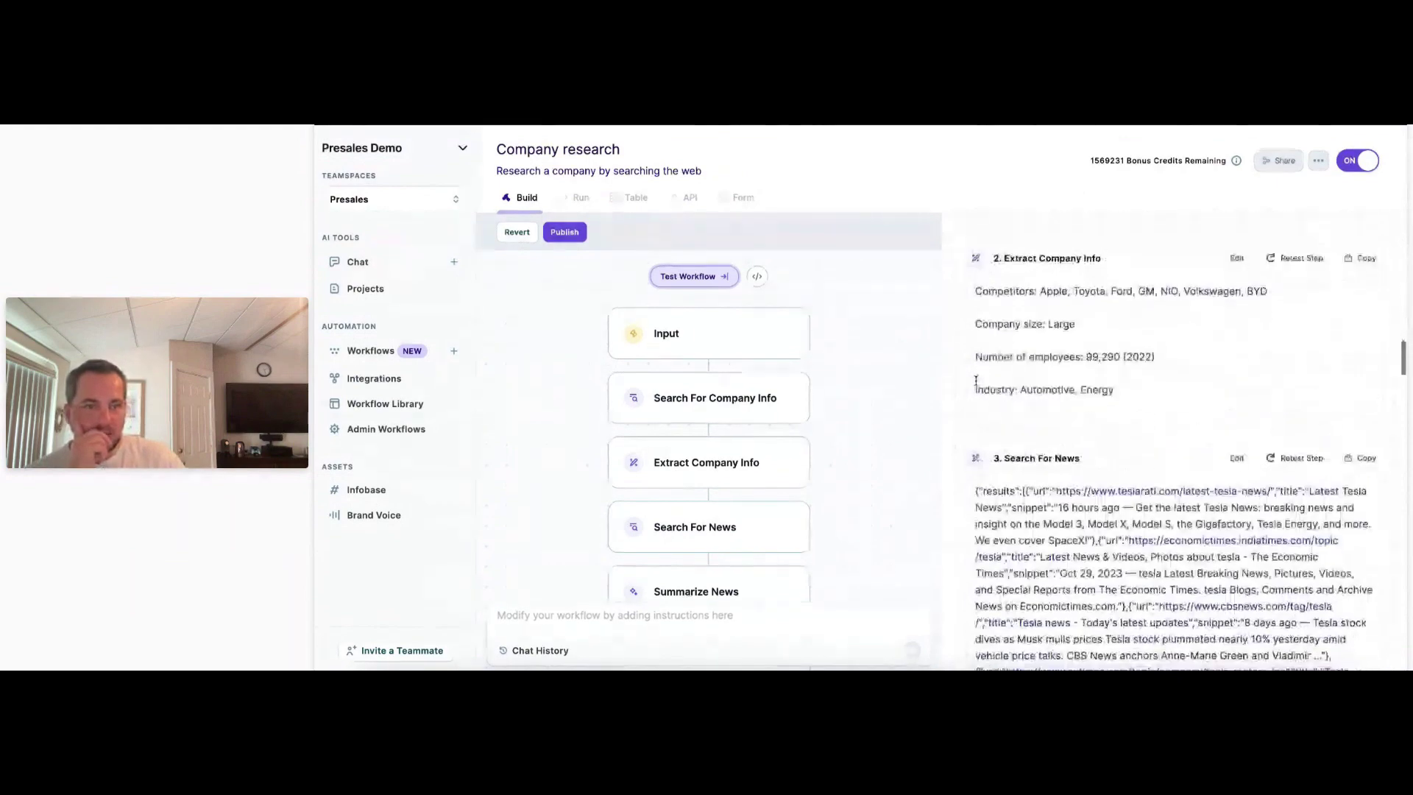
left_click_drag(1041, 291, 1267, 293)
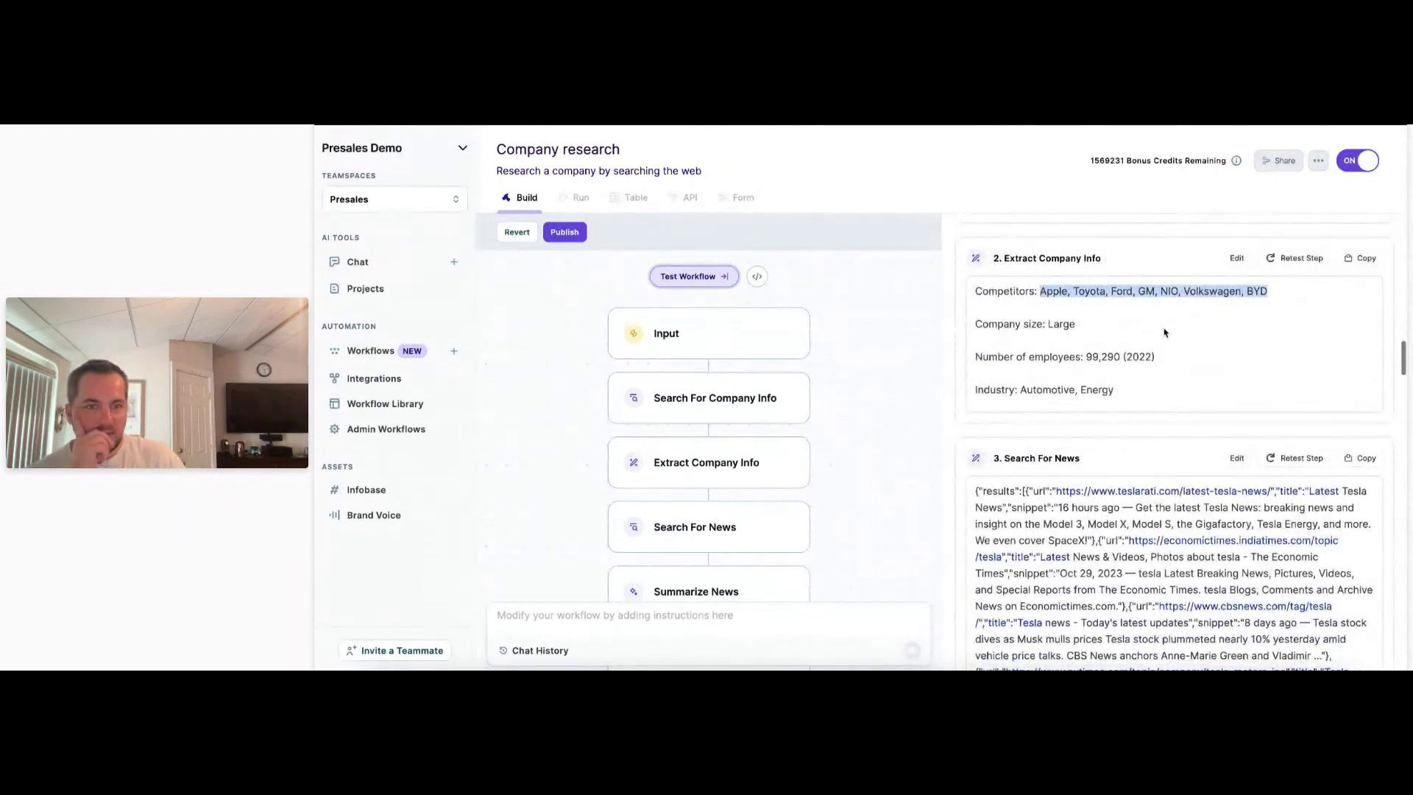
left_click_drag(1099, 330, 1050, 344)
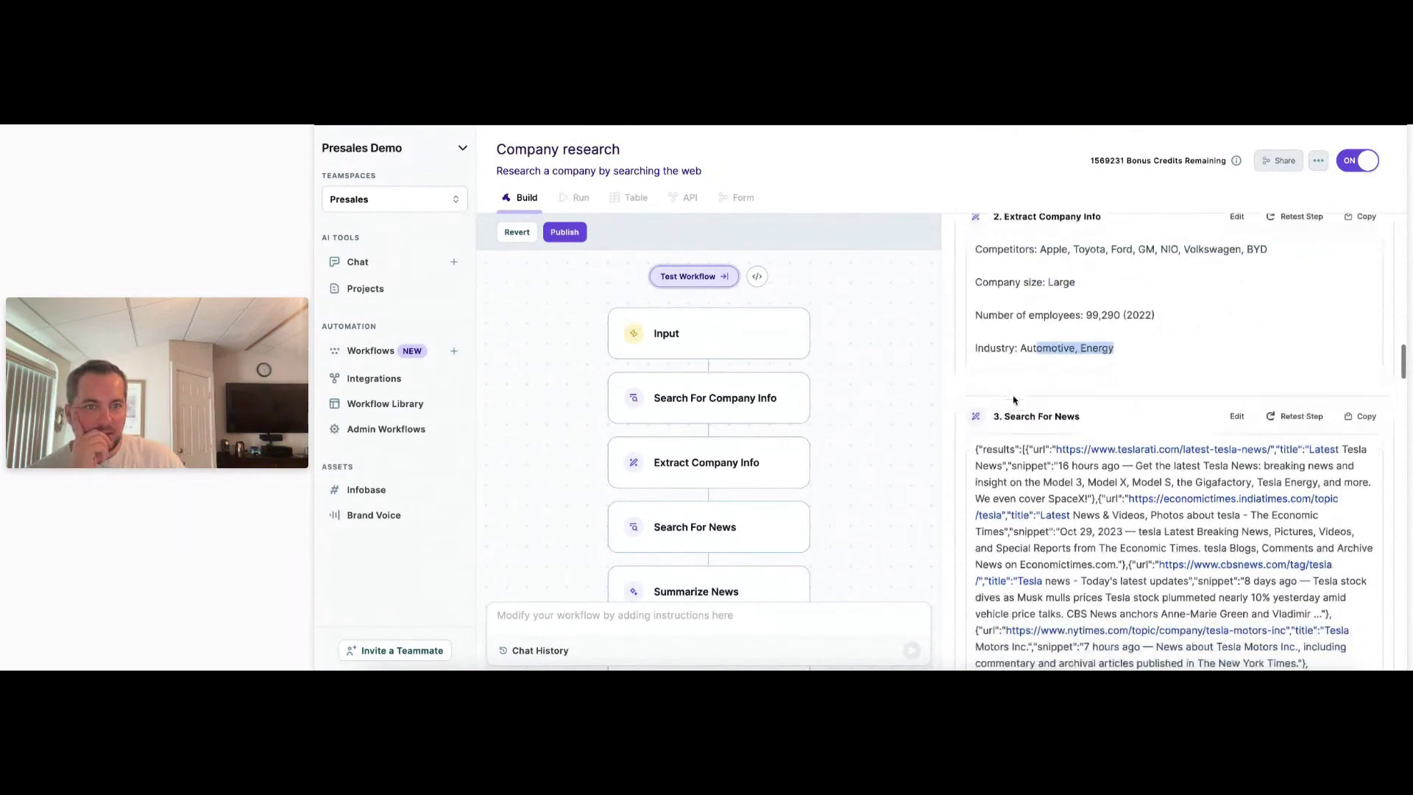
scroll(1023, 396, "down", 5)
scroll(1014, 400, "down", 10)
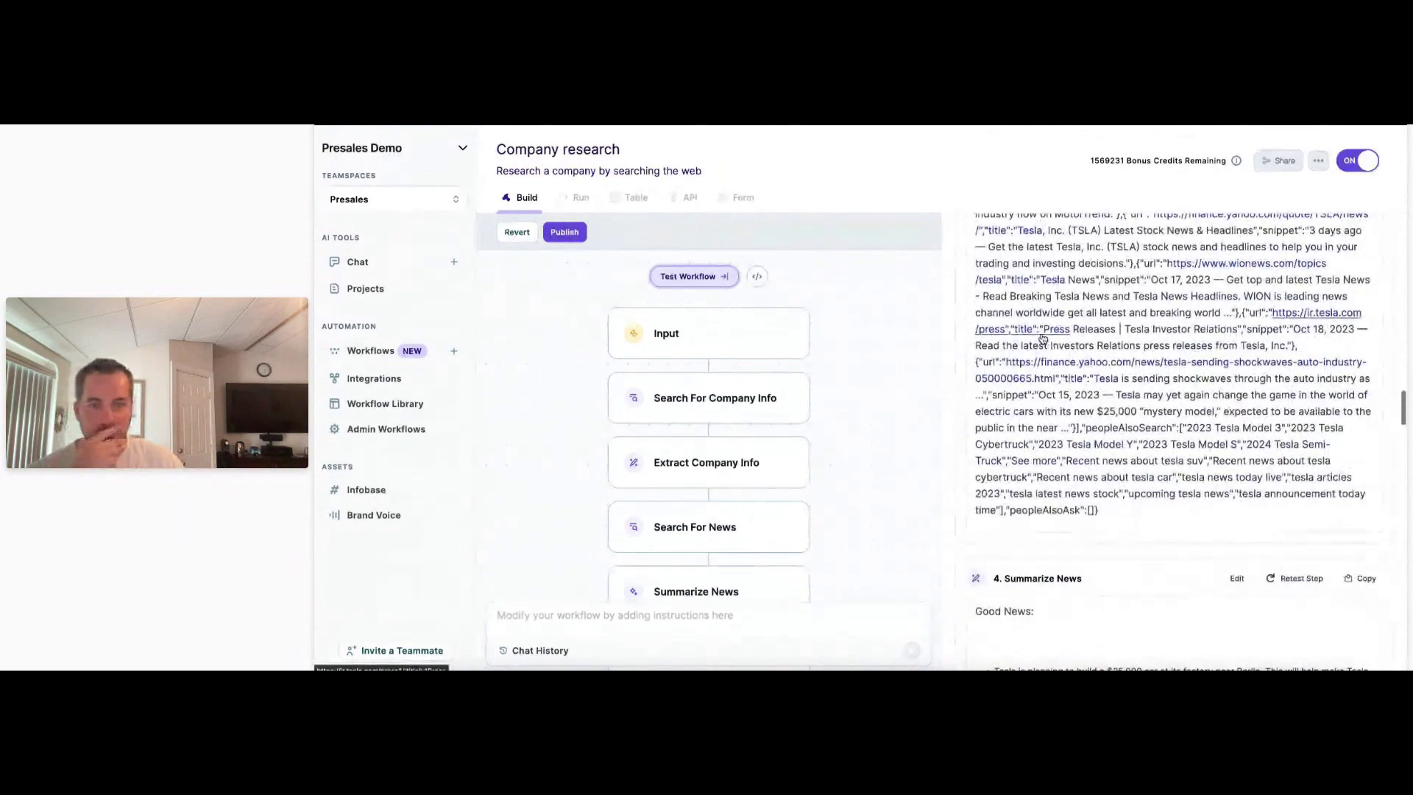
scroll(1043, 339, "down", 5)
scroll(1043, 339, "down", 1)
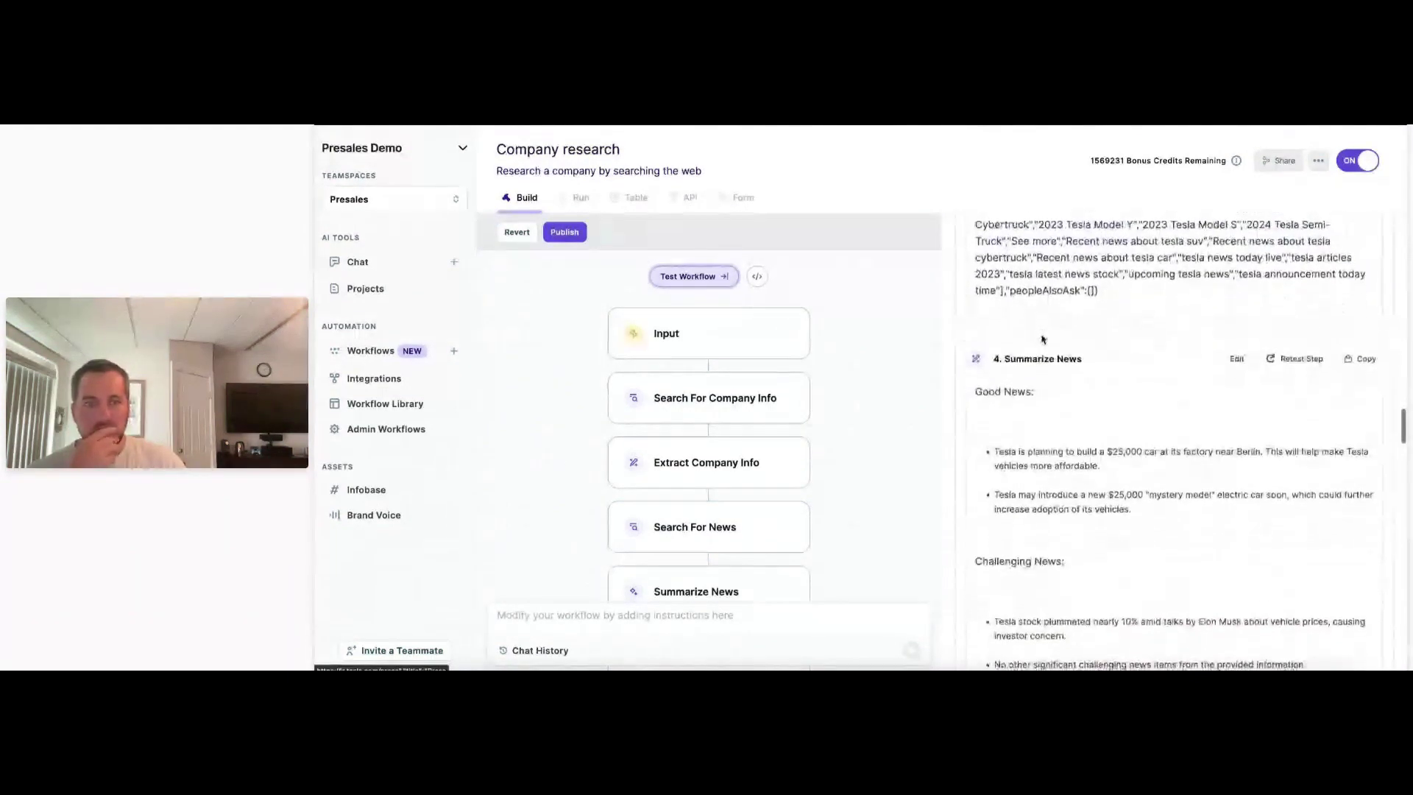
scroll(1045, 343, "down", 2)
Continue through the news items, like the $25,000 car and stock drop, down to Extract 10 K Url.
left_click_drag(1046, 383, 1212, 378)
left_click(1249, 388)
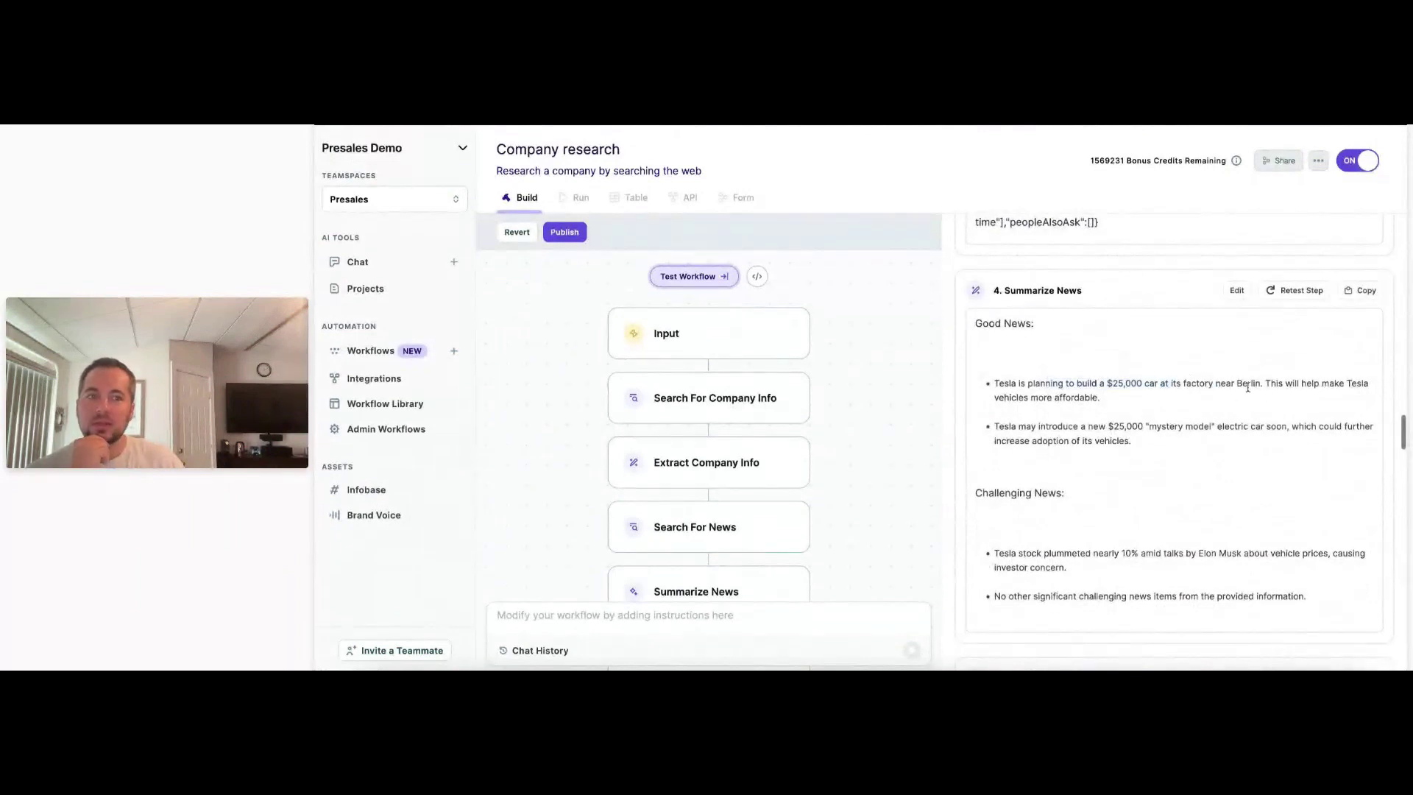
scroll(1167, 383, "down", 1)
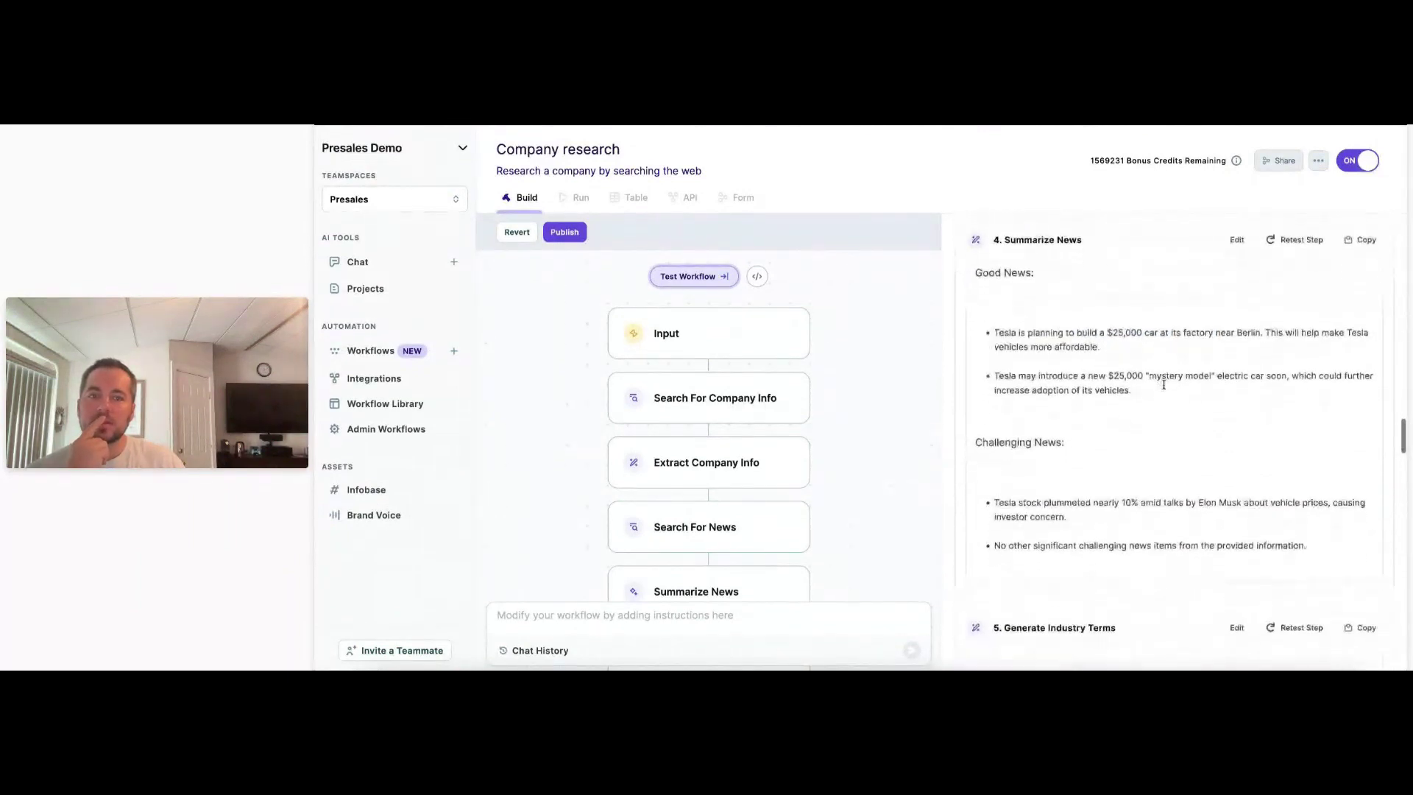
left_click_drag(1089, 377, 1251, 411)
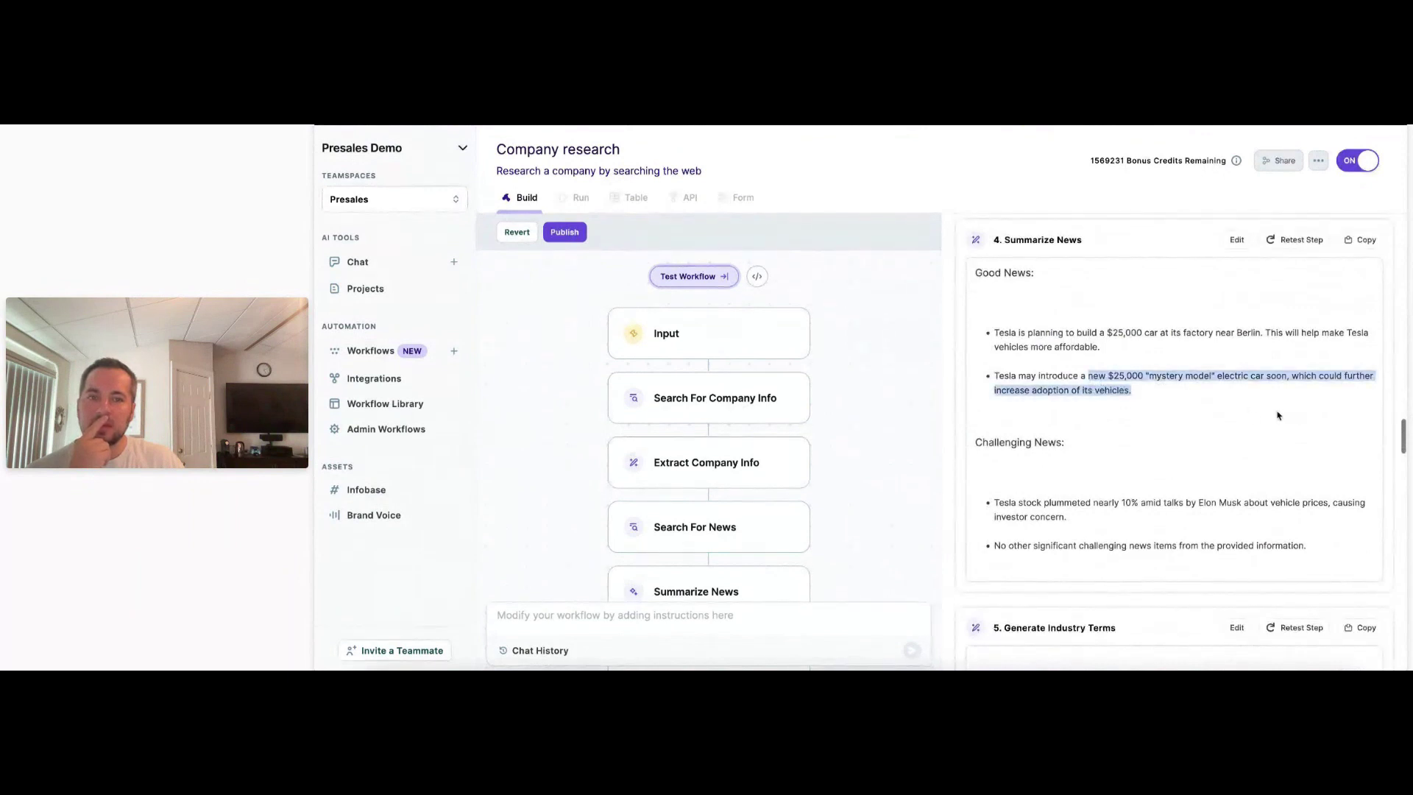
left_click(1157, 384)
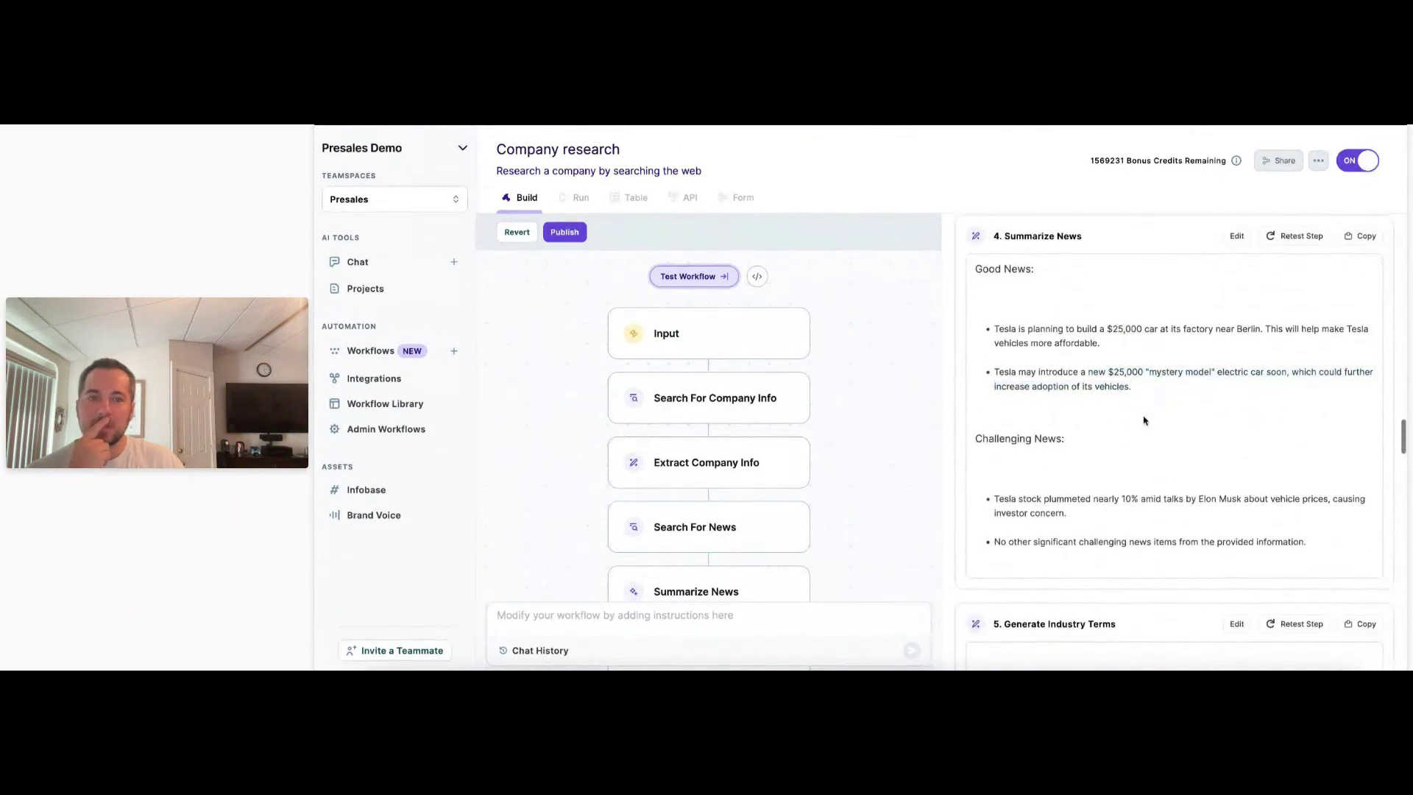
scroll(1142, 417, "down", 1)
left_click_drag(1016, 452, 1171, 491)
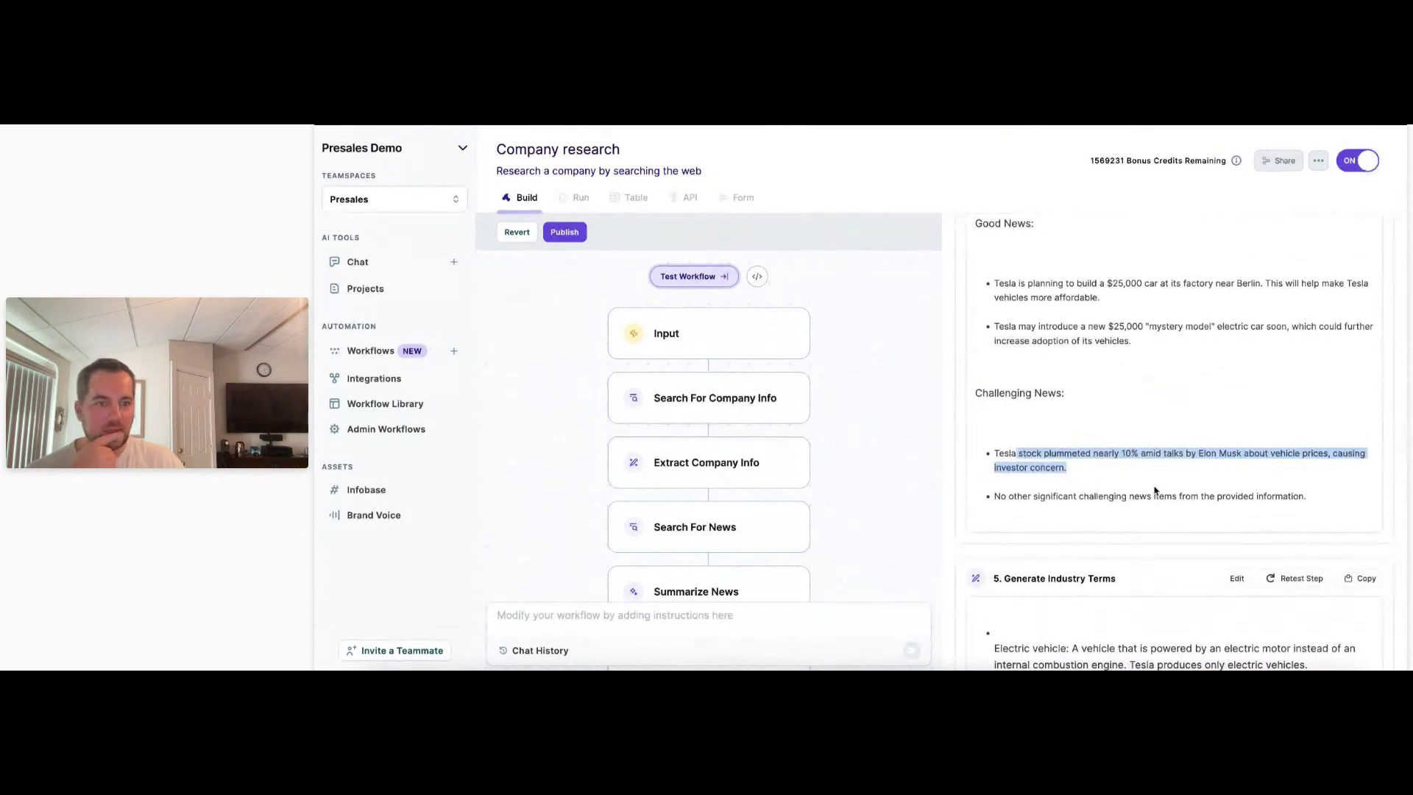
left_click(1147, 472)
scroll(1097, 472, "down", 1)
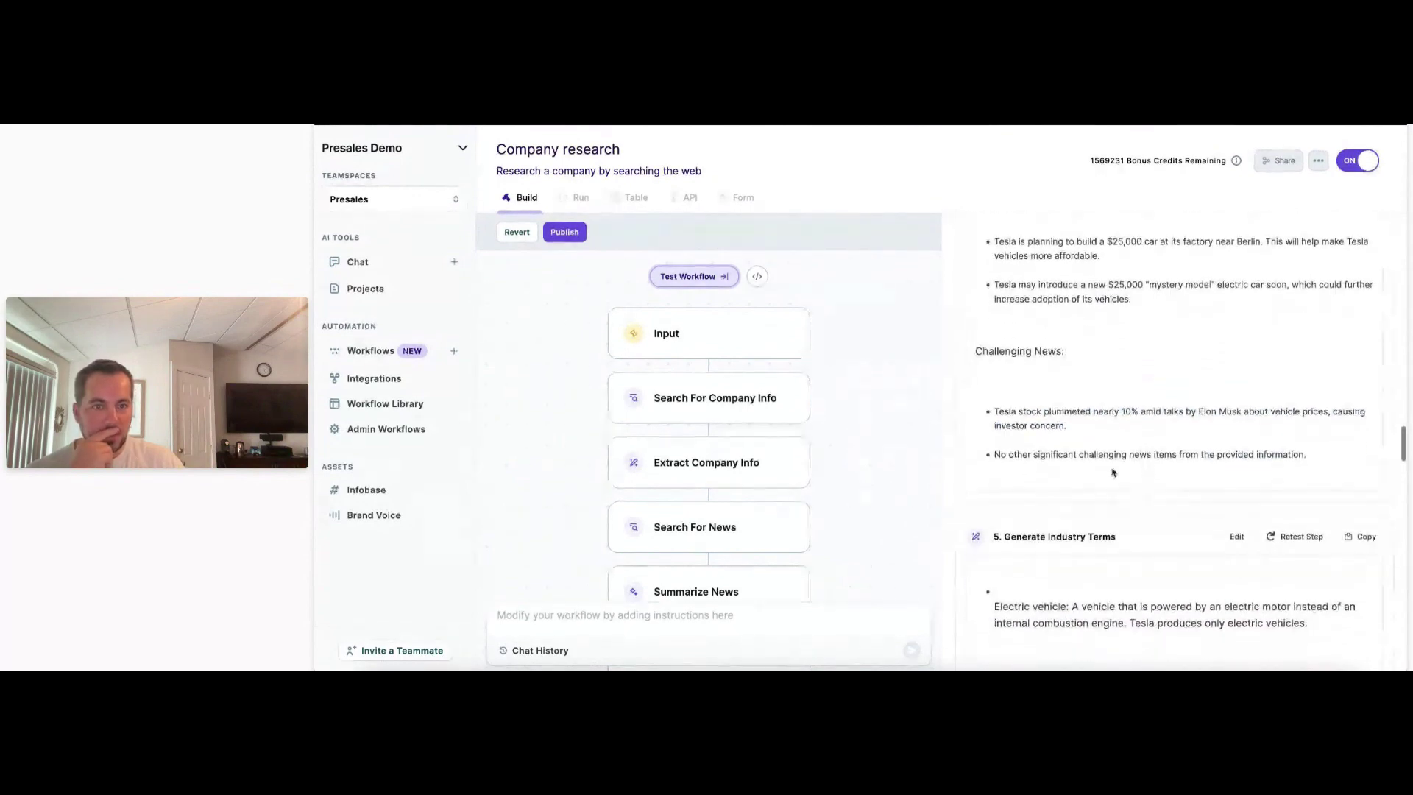
scroll(1044, 460, "down", 5)
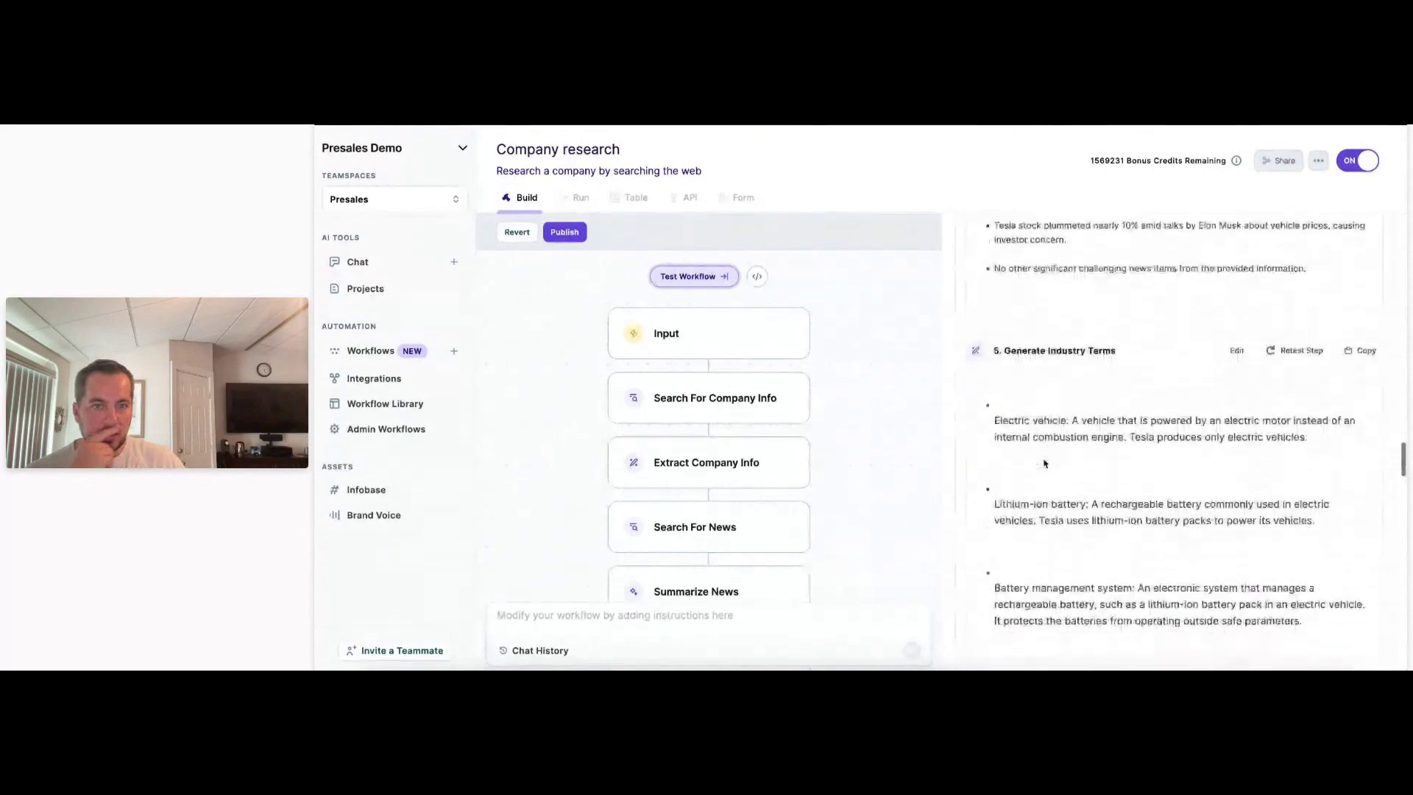
scroll(1044, 462, "down", 2)
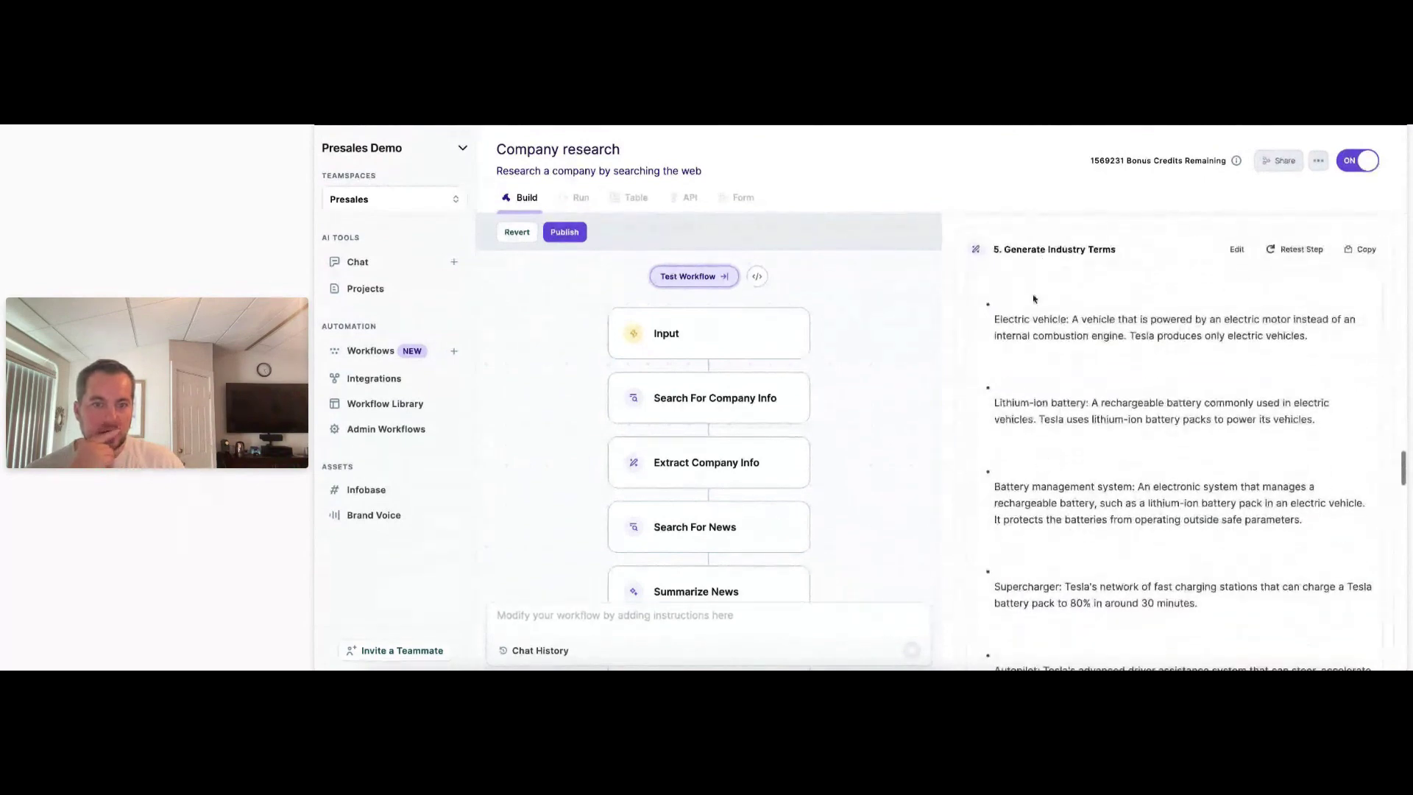
scroll(1034, 434, "down", 15)
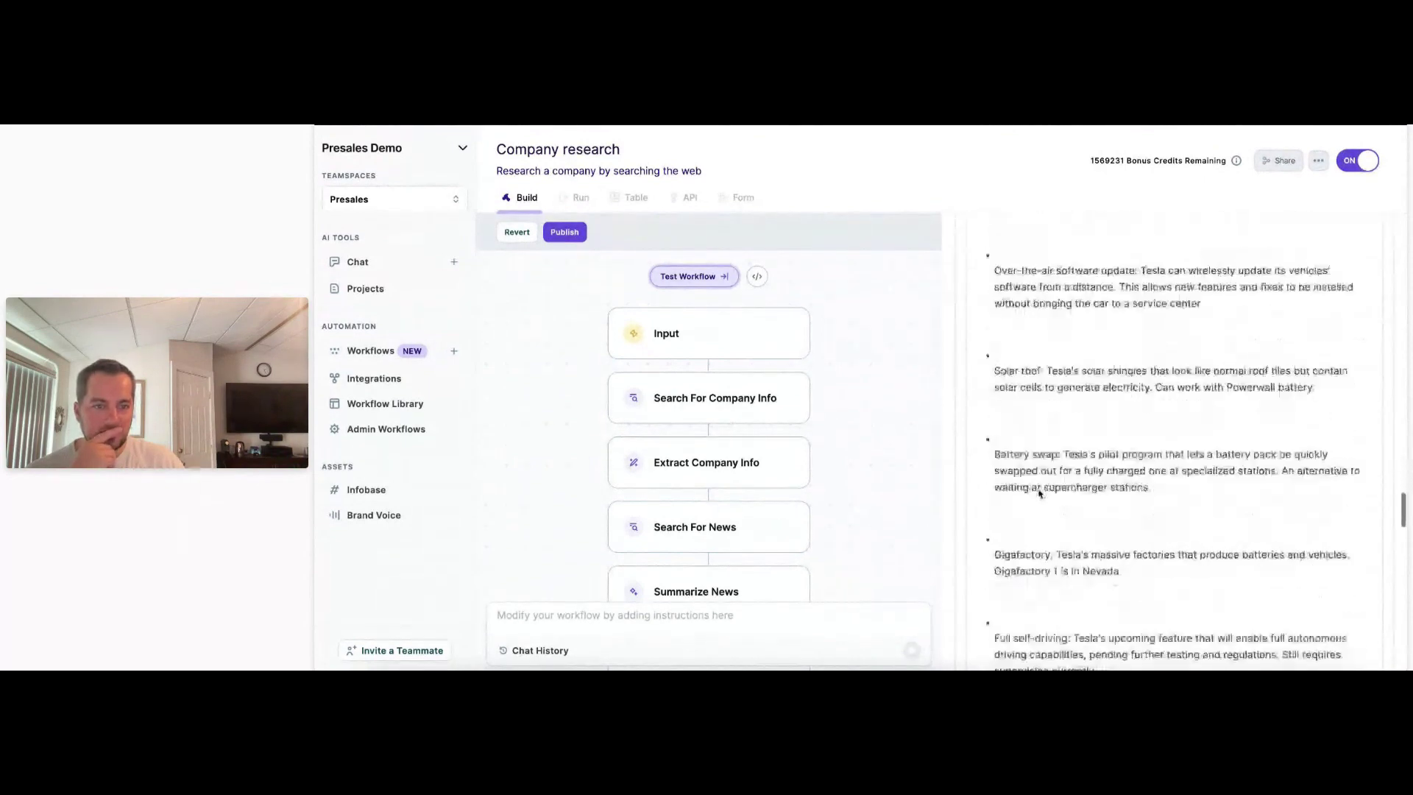
scroll(1040, 495, "down", 8)
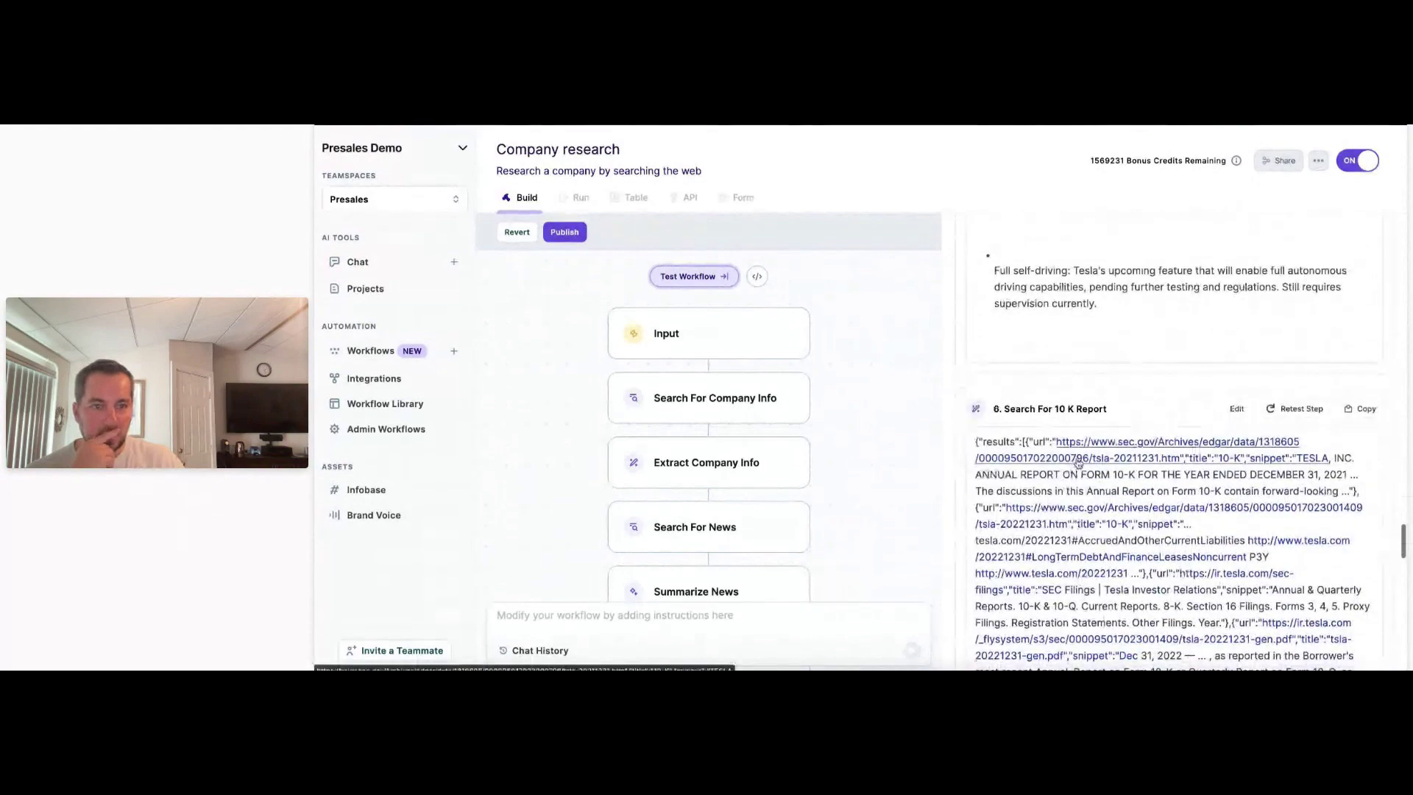
scroll(1075, 463, "down", 20)
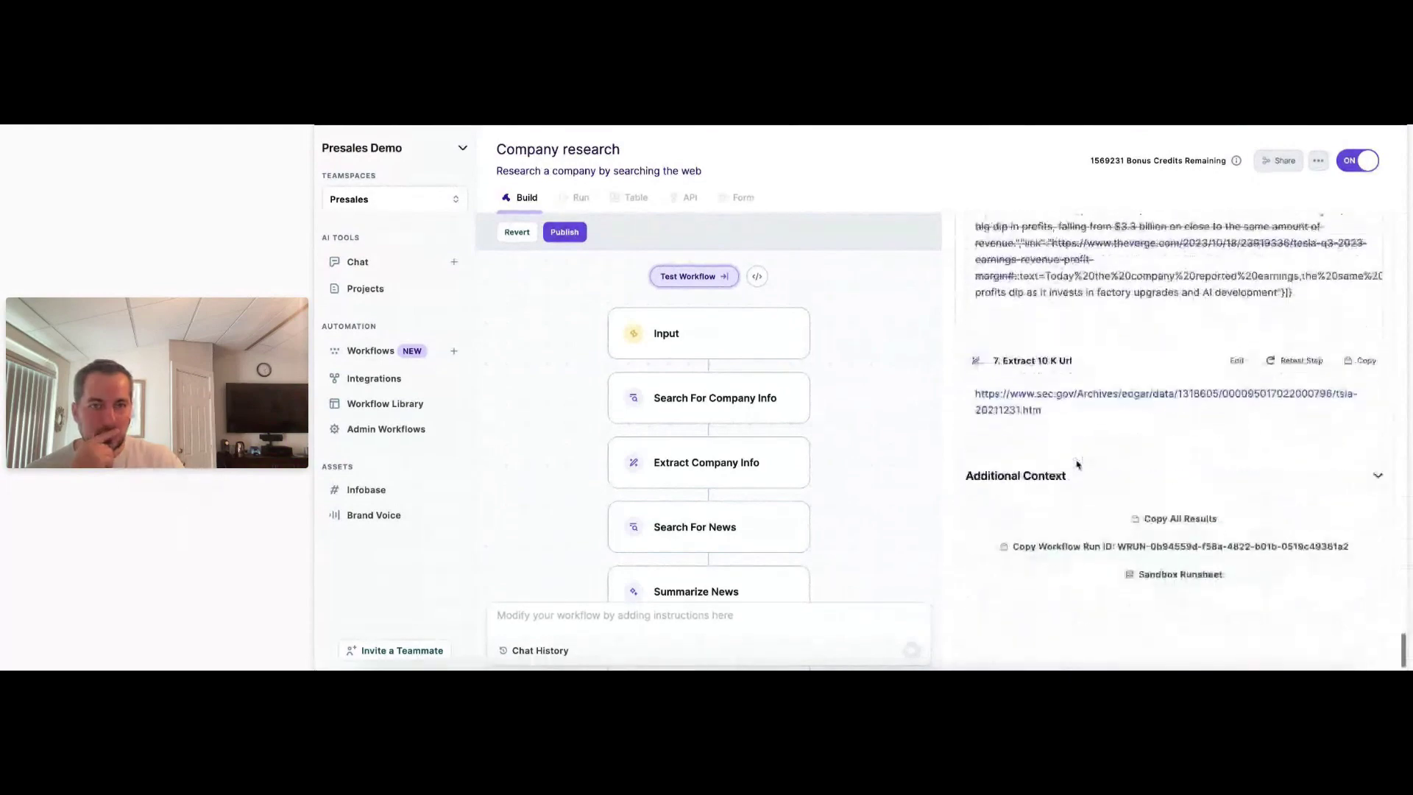
left_click(1119, 372)
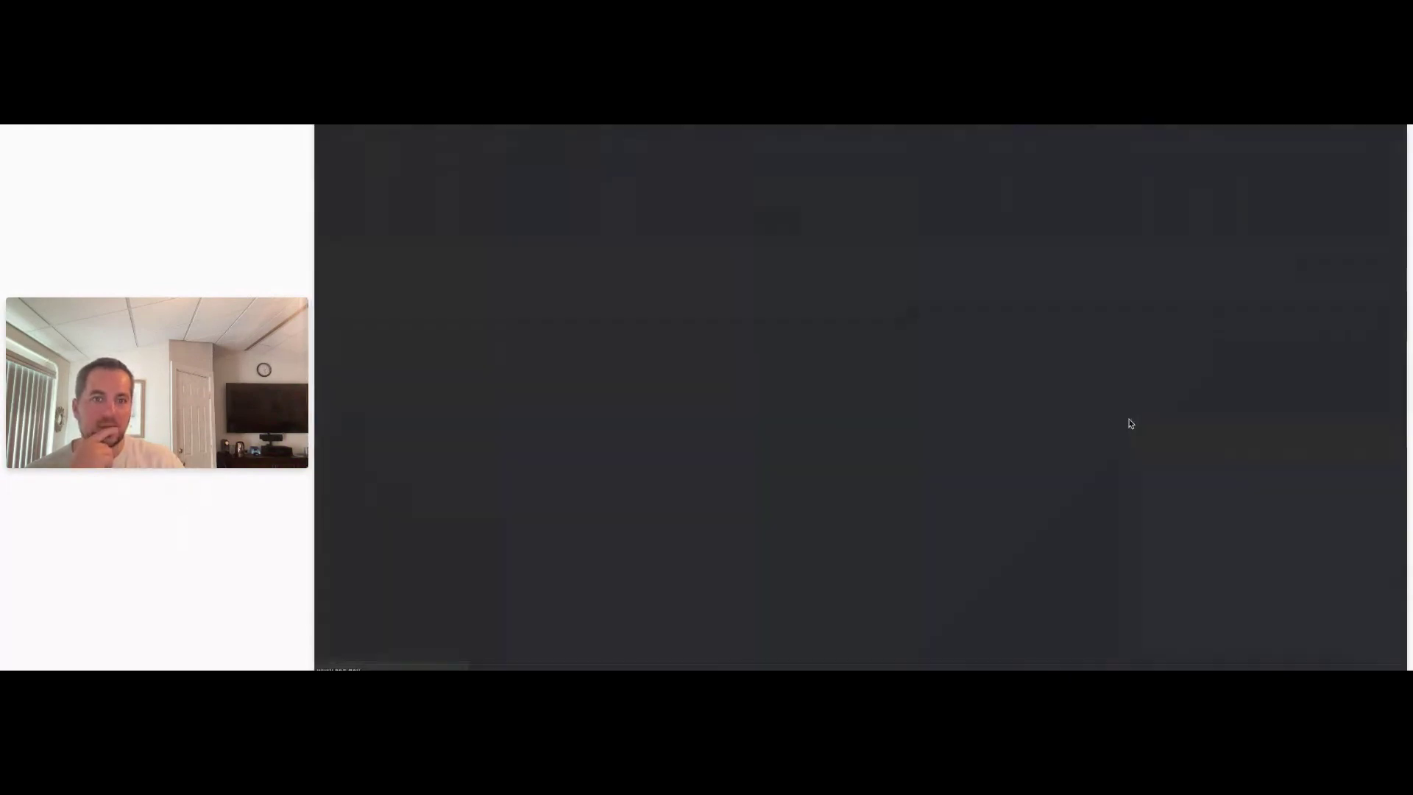
scroll(981, 343, "down", 20)
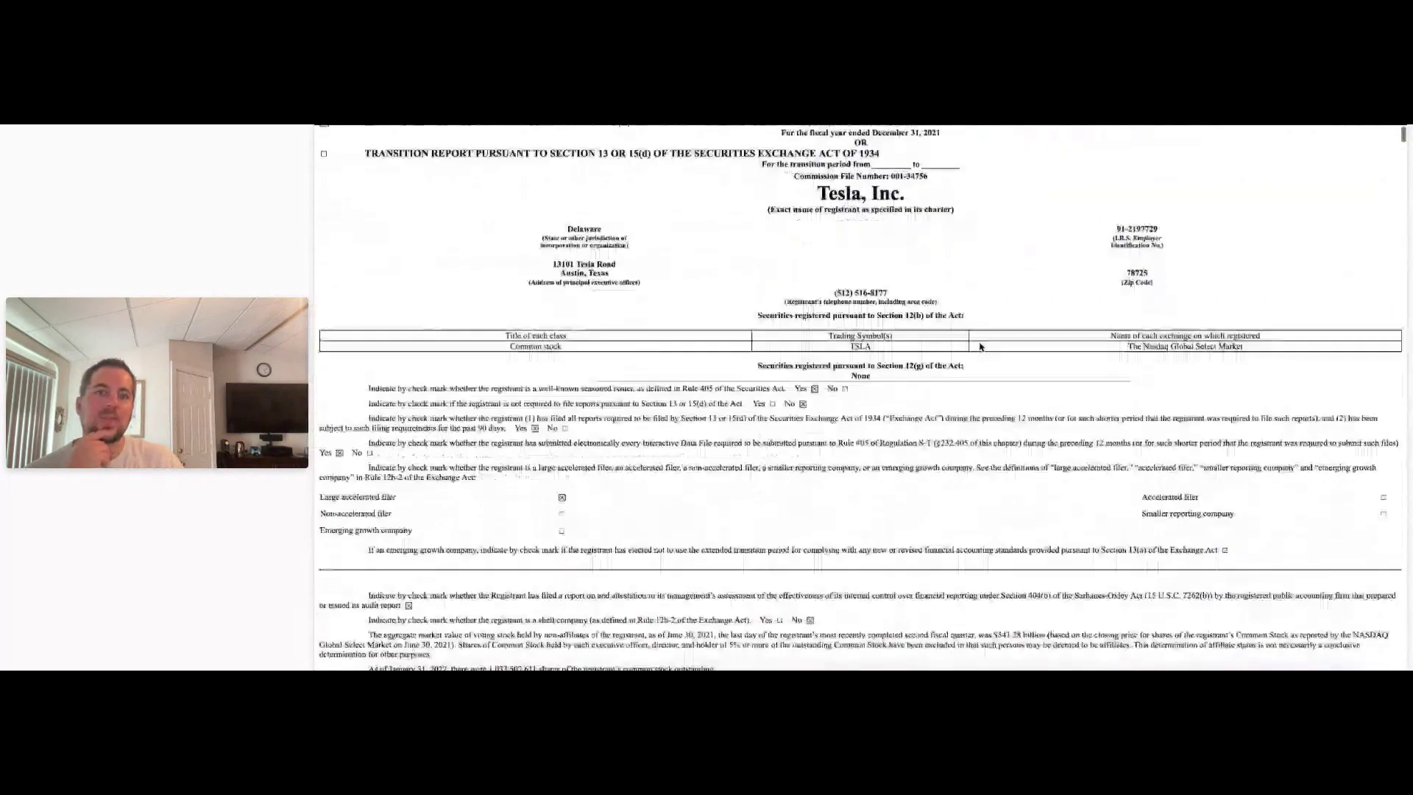
scroll(980, 342, "up", 10)
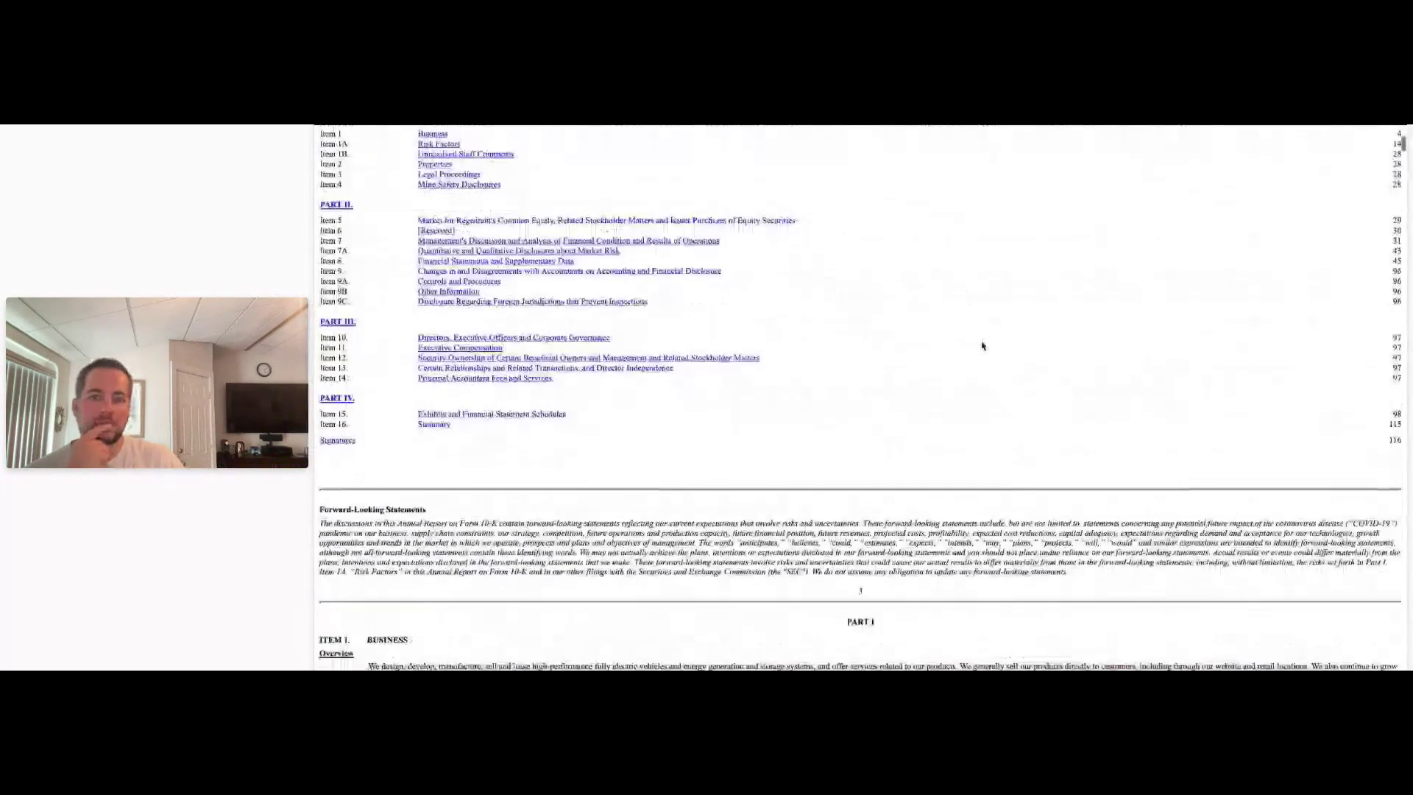
key("super+w")
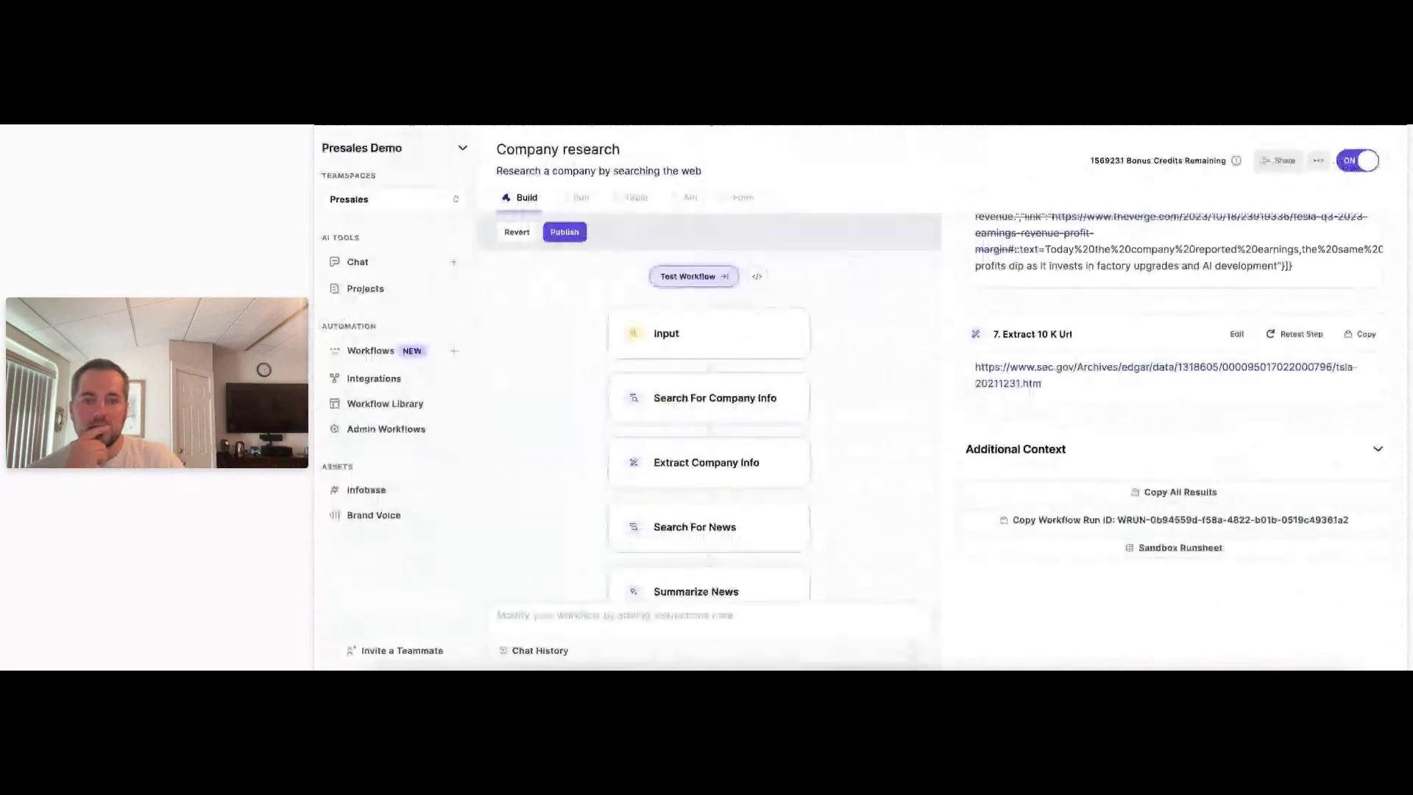
scroll(752, 501, "down", 5)
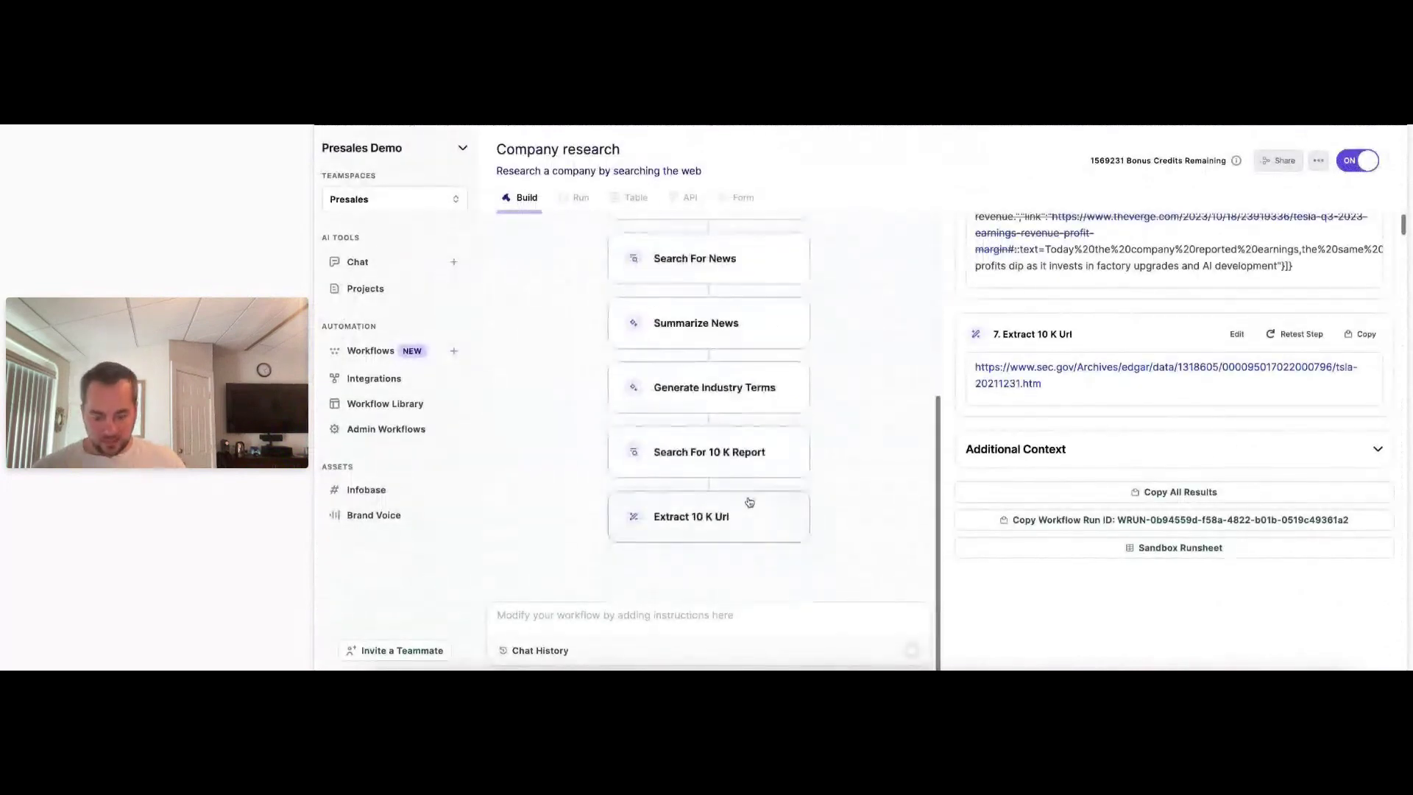
Write 'add two final steps to 1) scrape the 10k report URL and 2) summarize AI-based initiatives or challenges'.
left_click(707, 613)
type("scra")
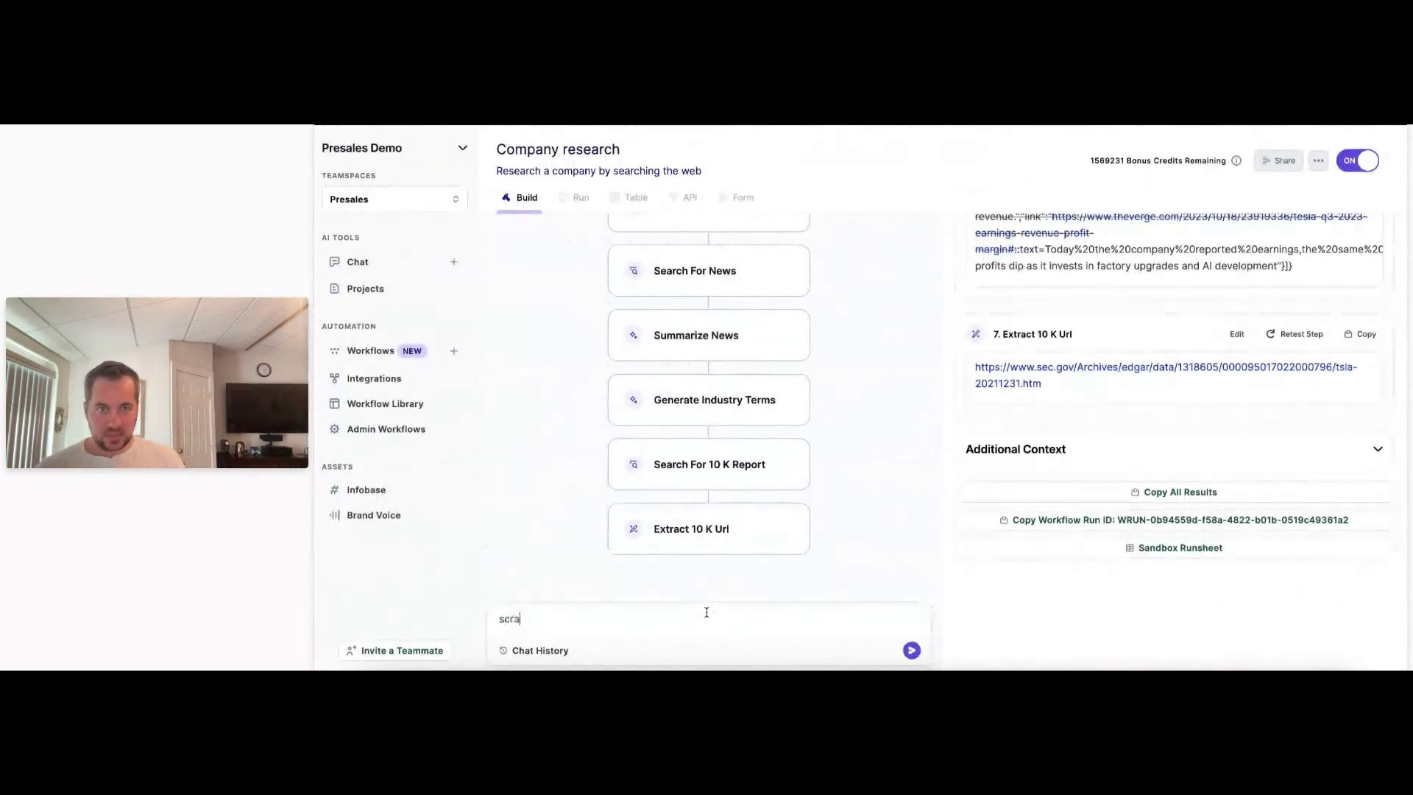
type("pe the 10k")
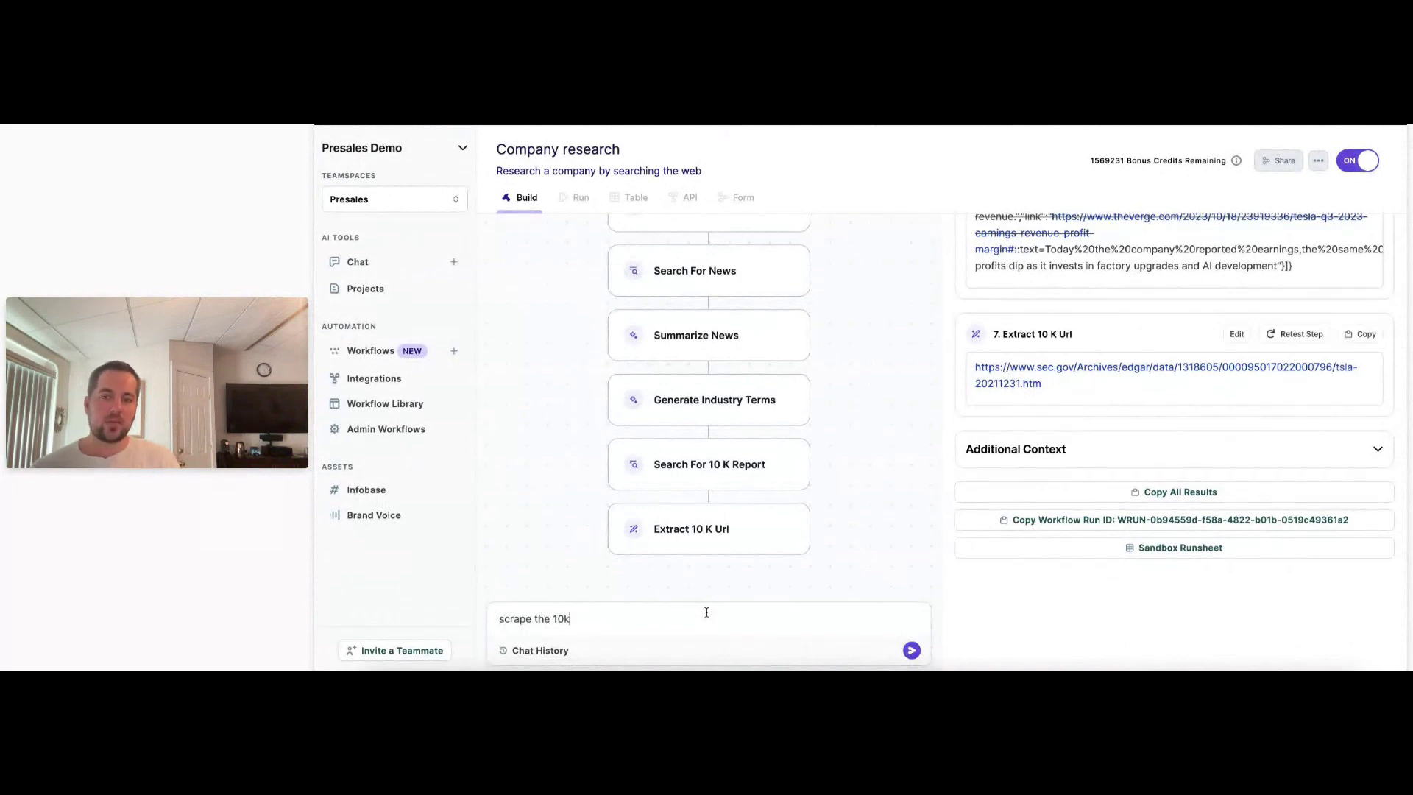
type("and summarize any ")
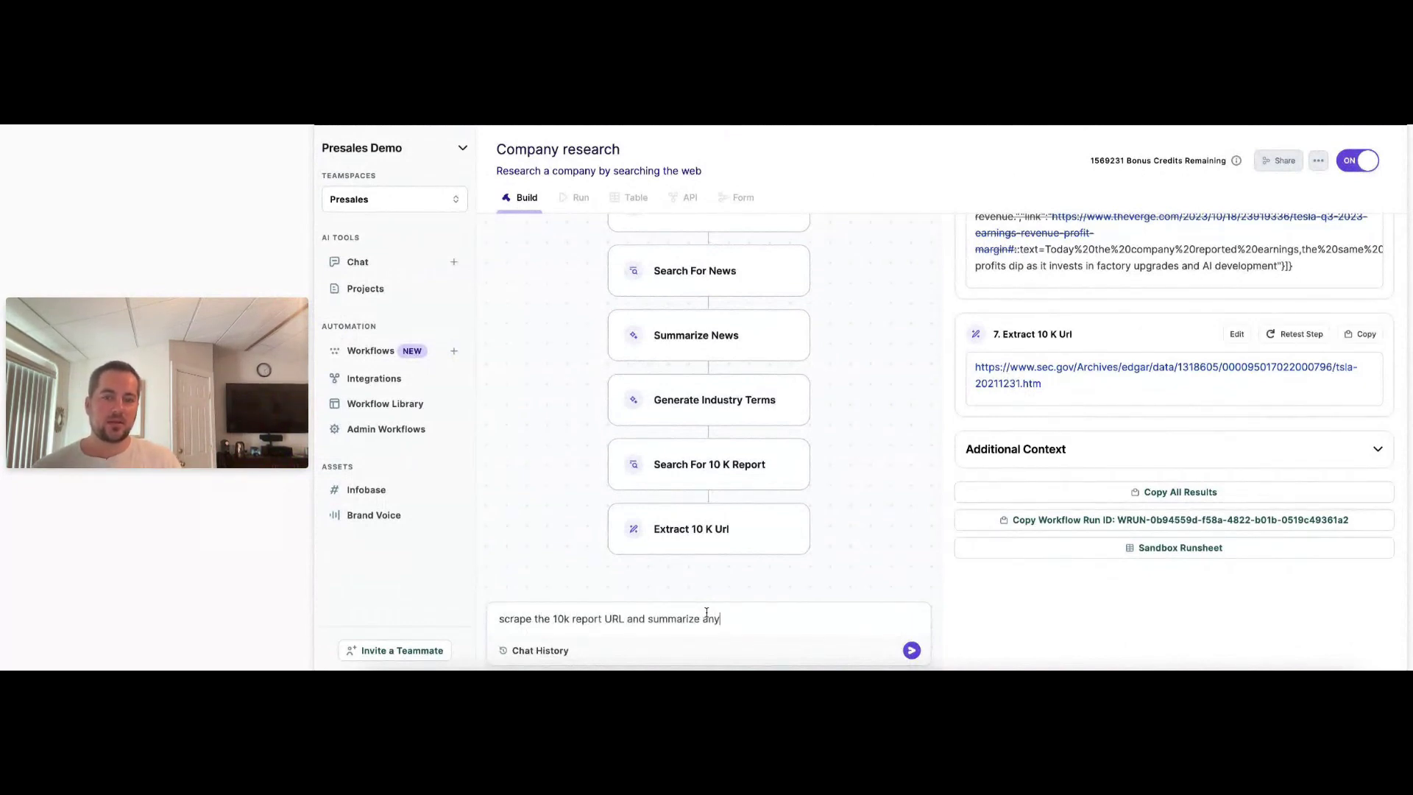
type("mention")
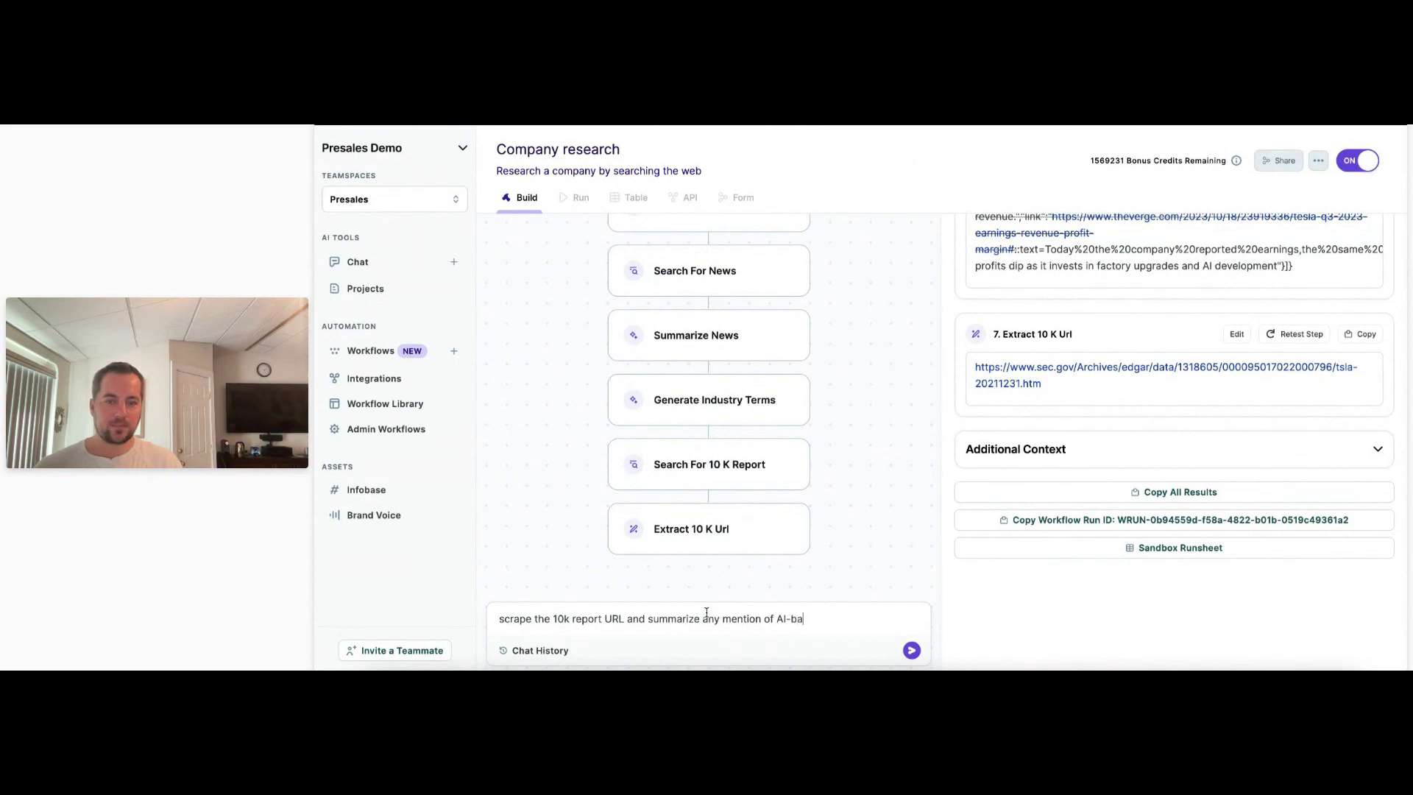
type("of AI-based initiatives ")
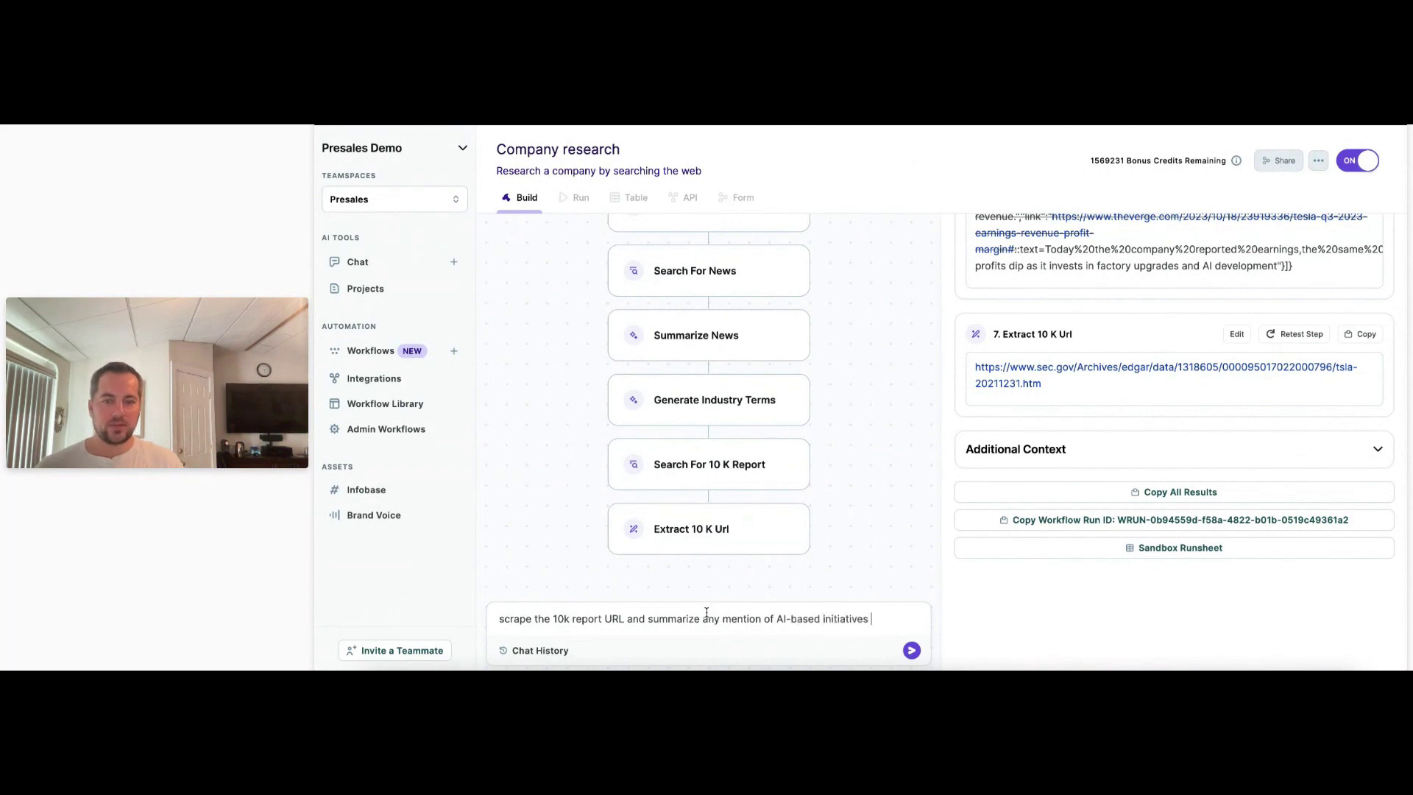
type("or challenges in")
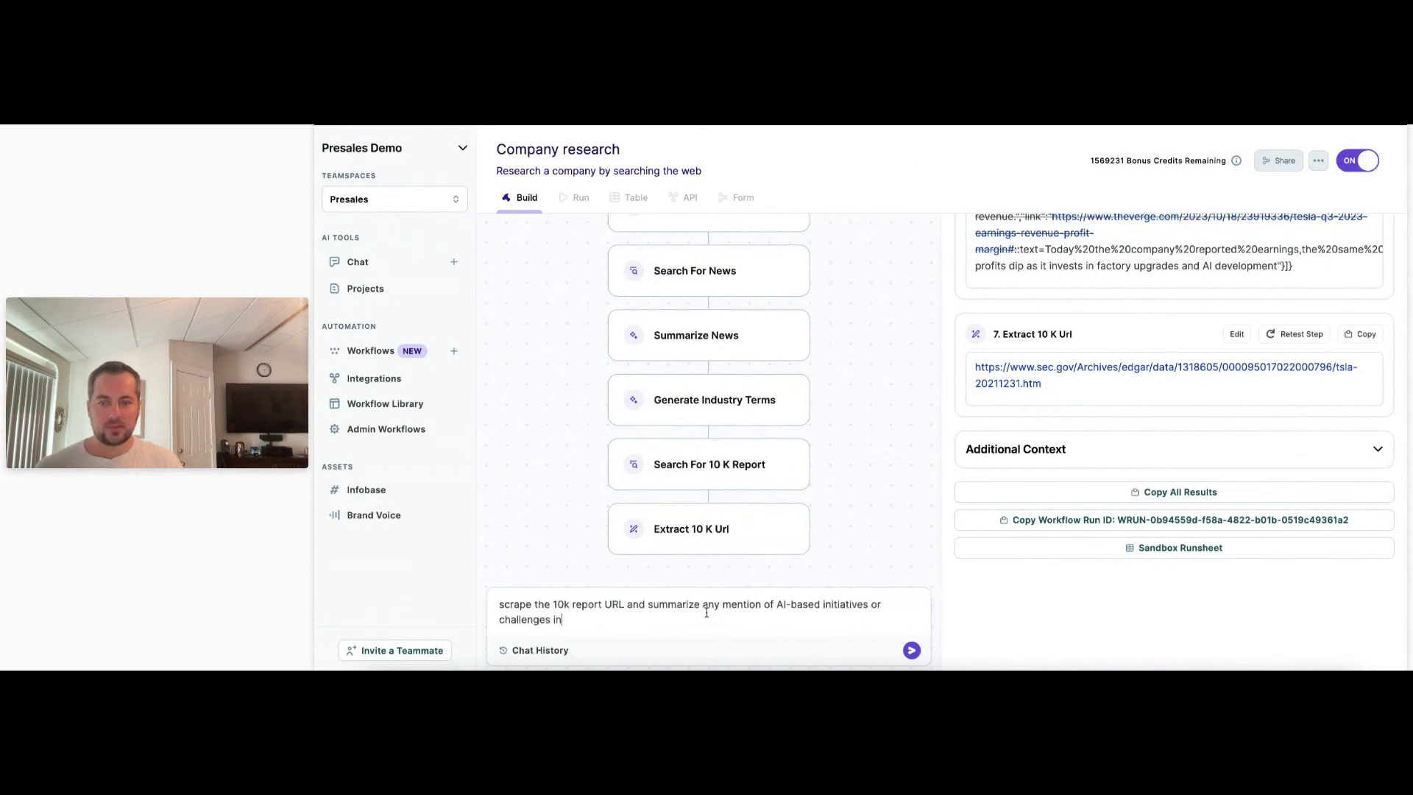
type(" the report")
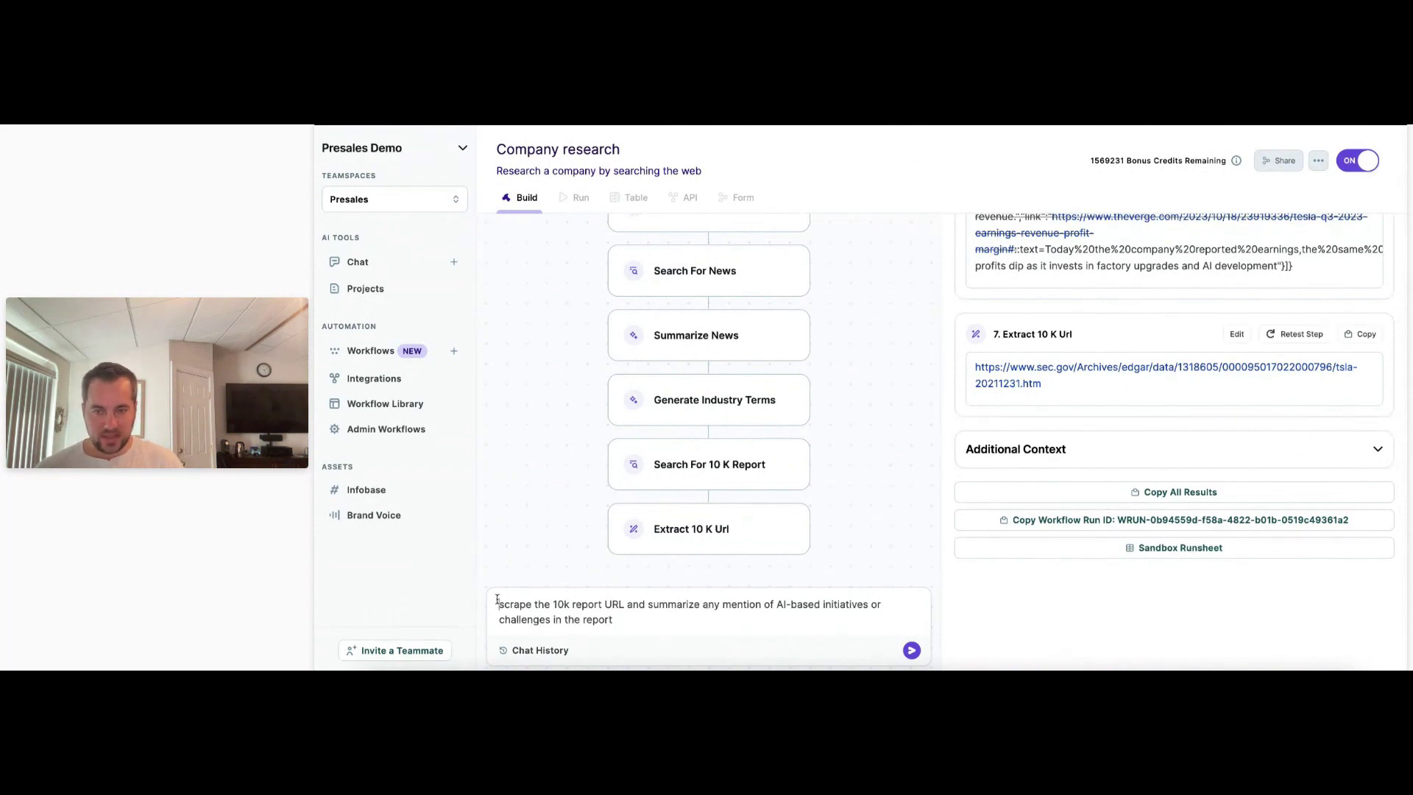
type("add a final step")
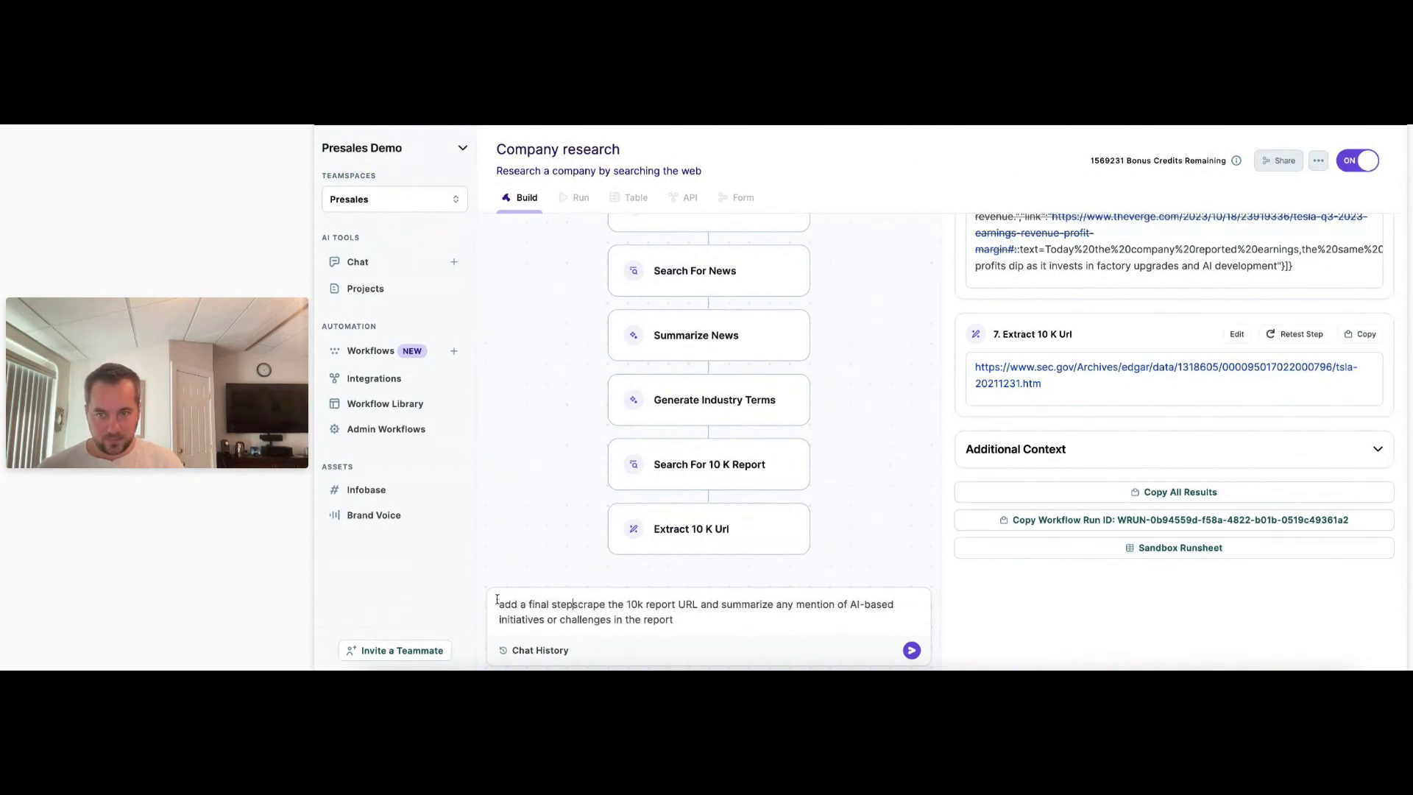
type(" to")
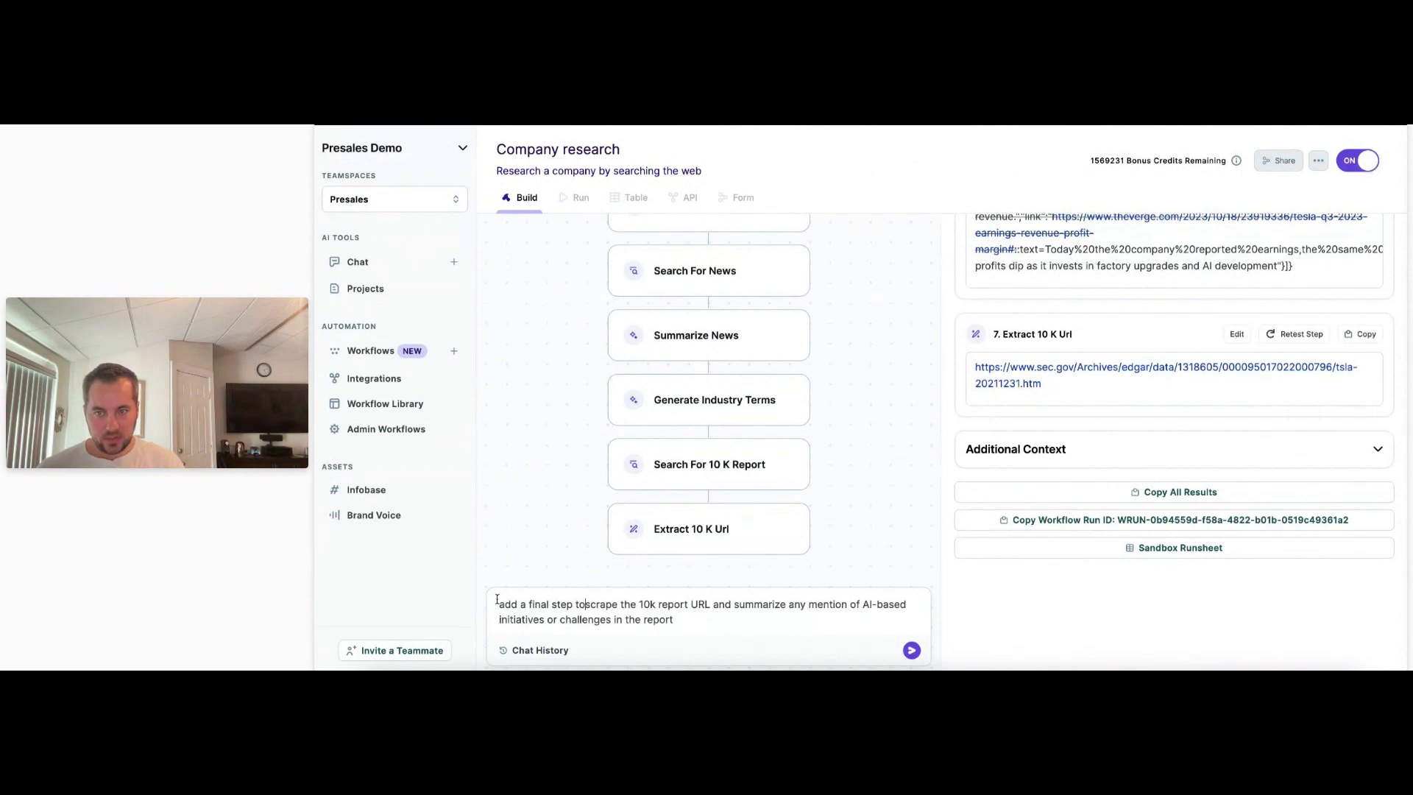
key("BackSpace")
key("BackSpace")
key("BackSpace")
key("BackSpace")
key("BackSpace")
key("BackSpace")
key("BackSpace")
key("BackSpace")
key("BackSpace")
key("BackSpace")
key("BackSpace")
key("BackSpace")
key("BackSpace")
key("BackSpace")
type("tiatives or")
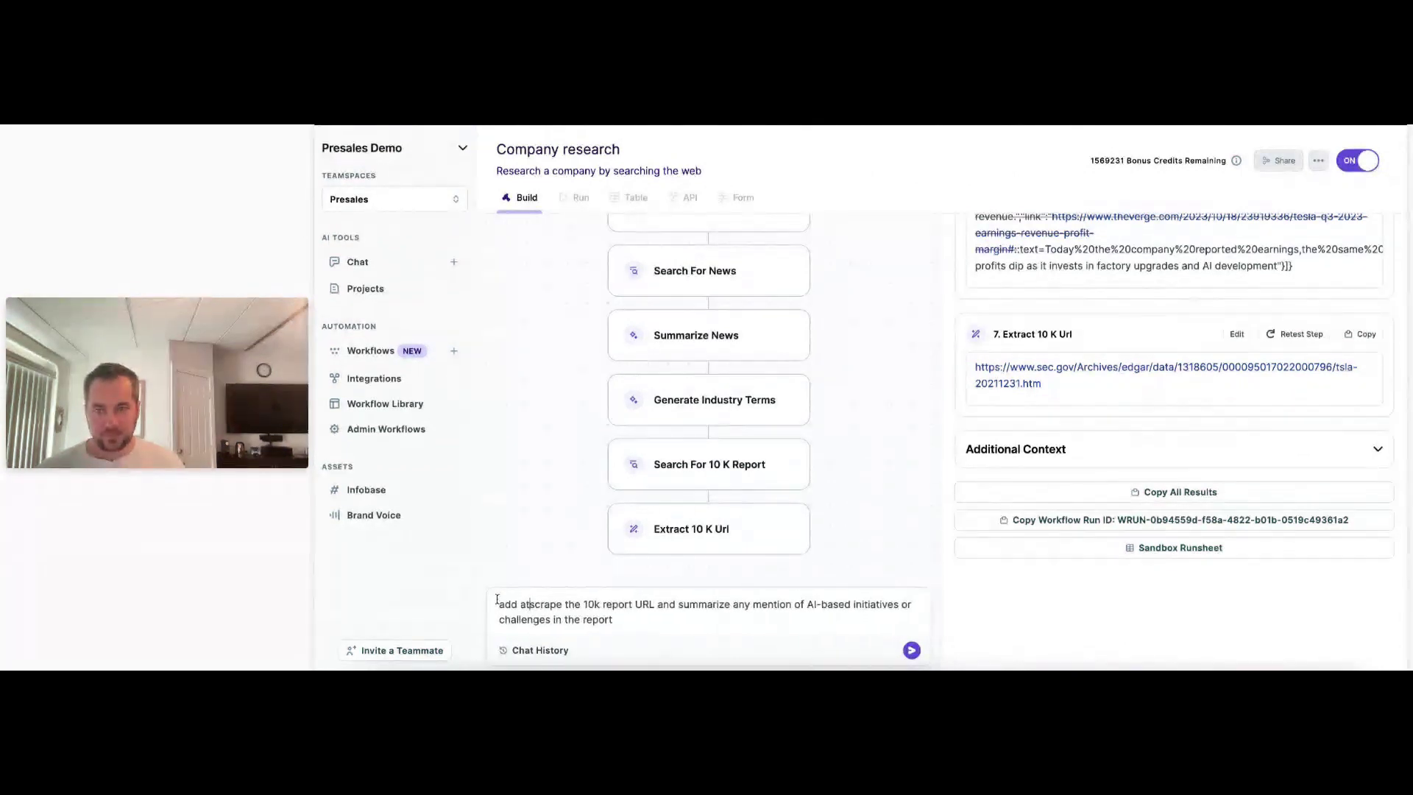
key("BackSpace")
key("BackSpace")
type("two final step")
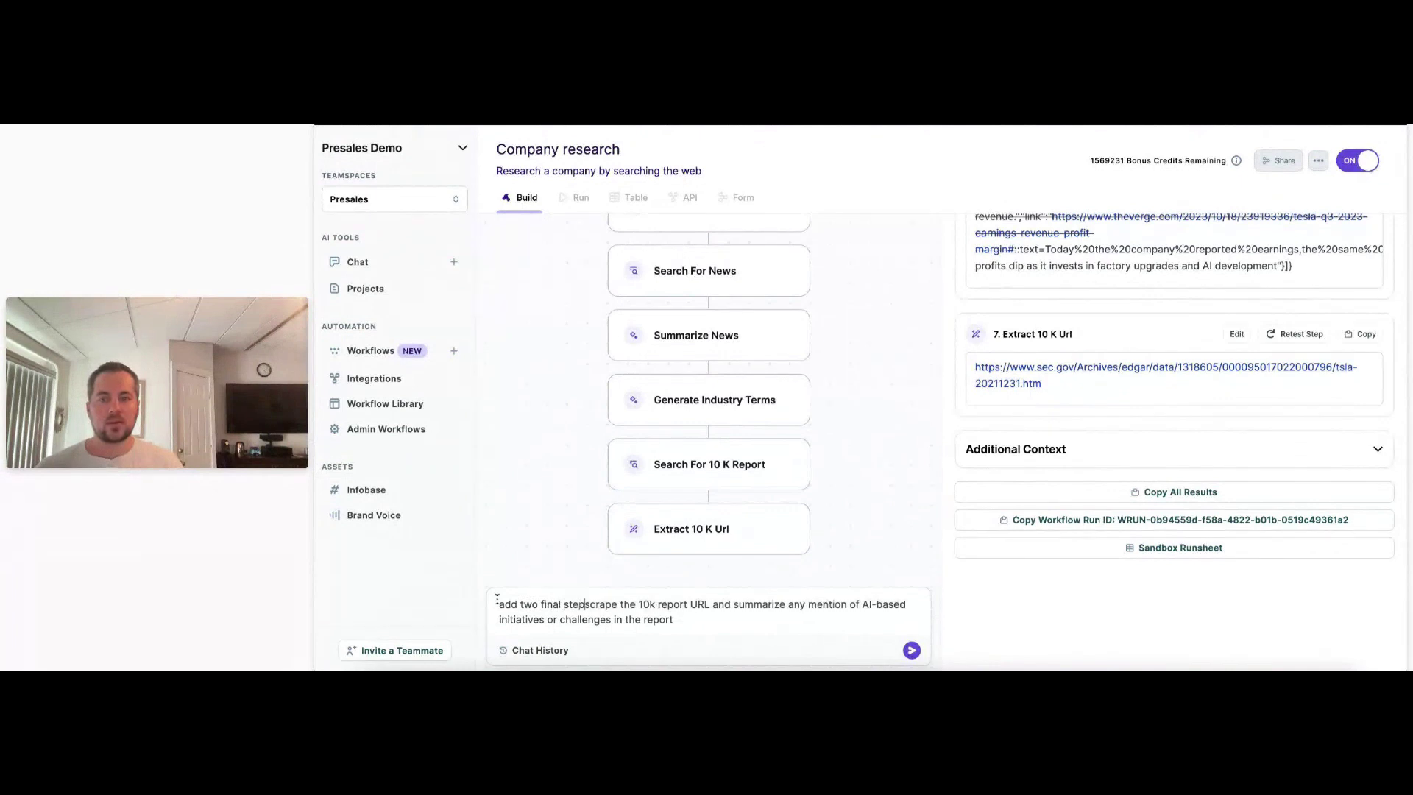
type("s to 1) ")
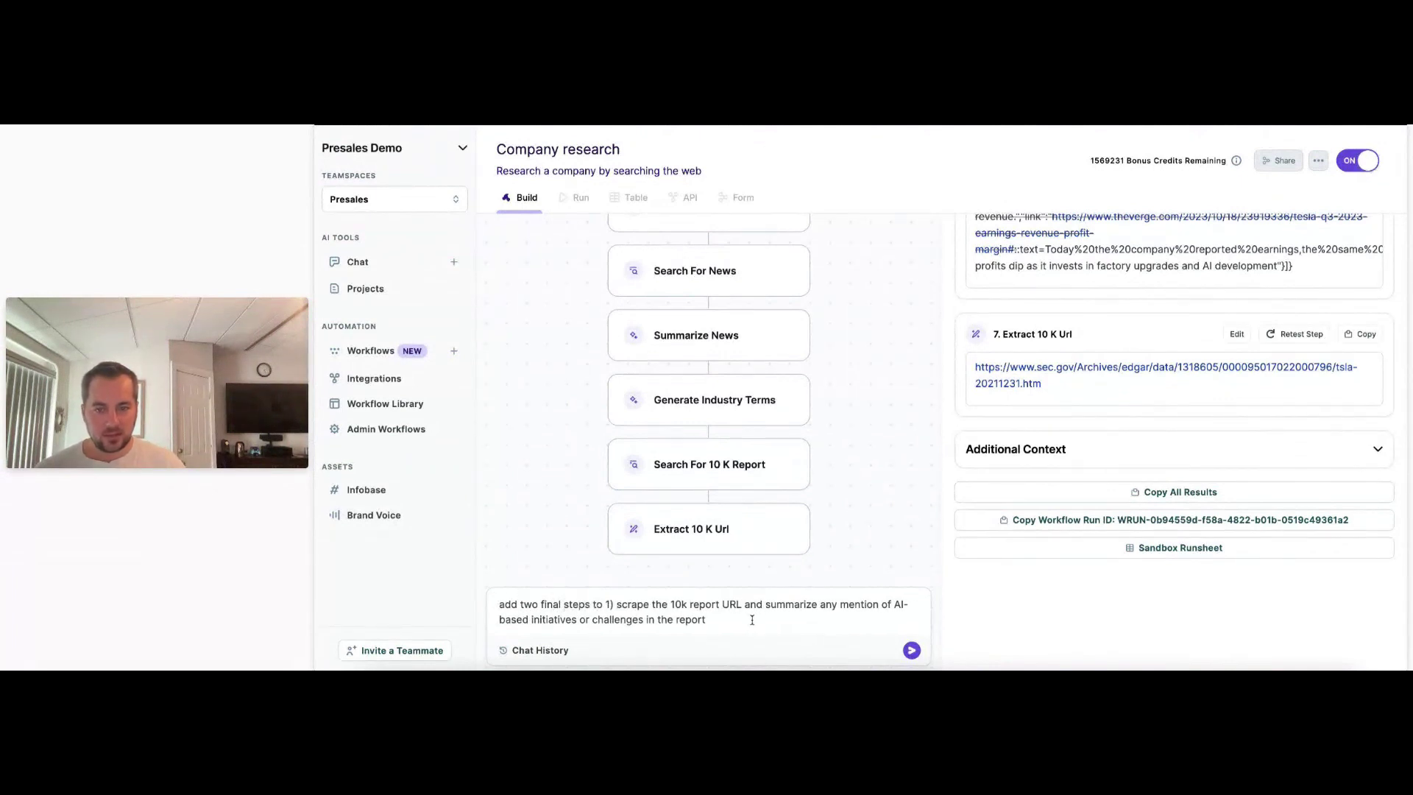
type("2)")
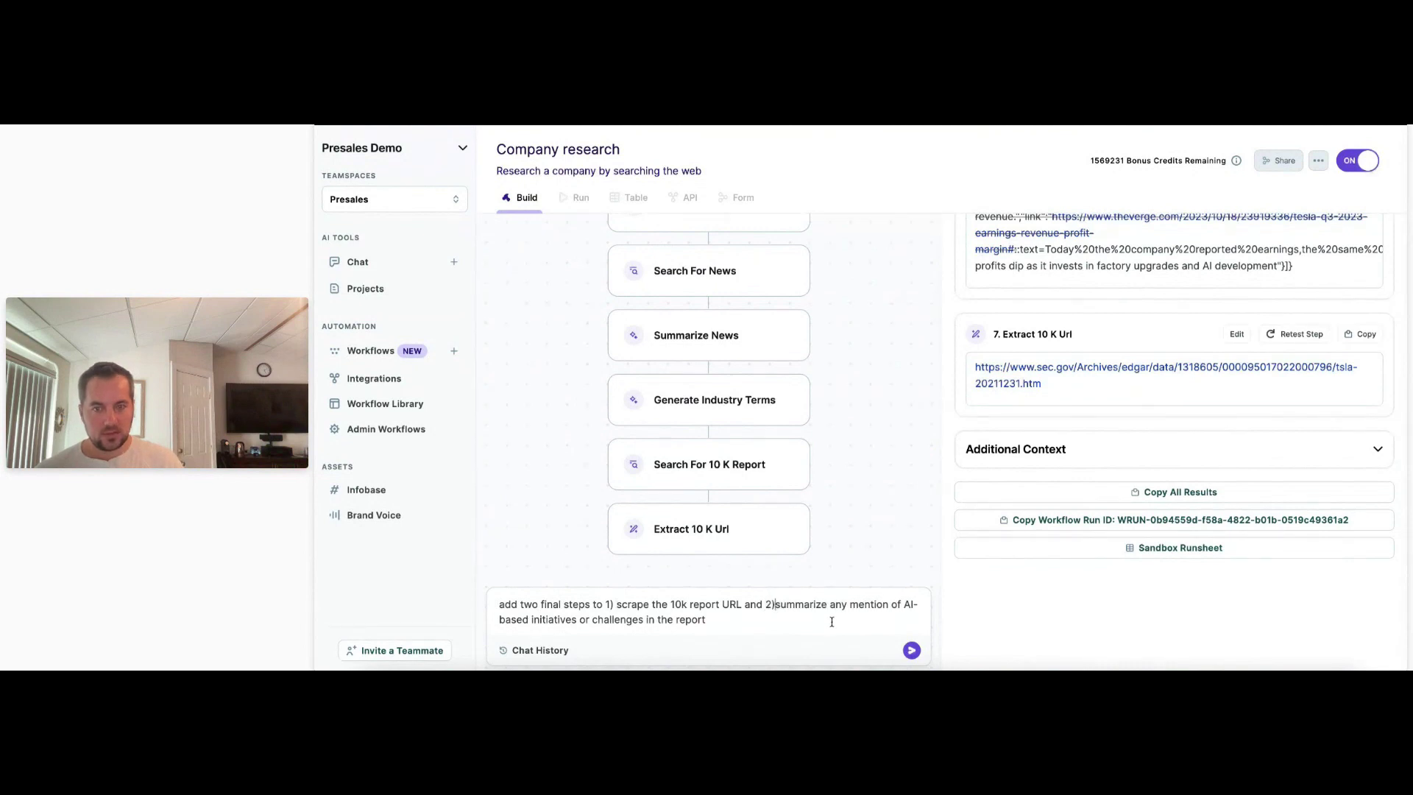
left_click_drag(742, 603, 618, 603)
left_click(727, 624)
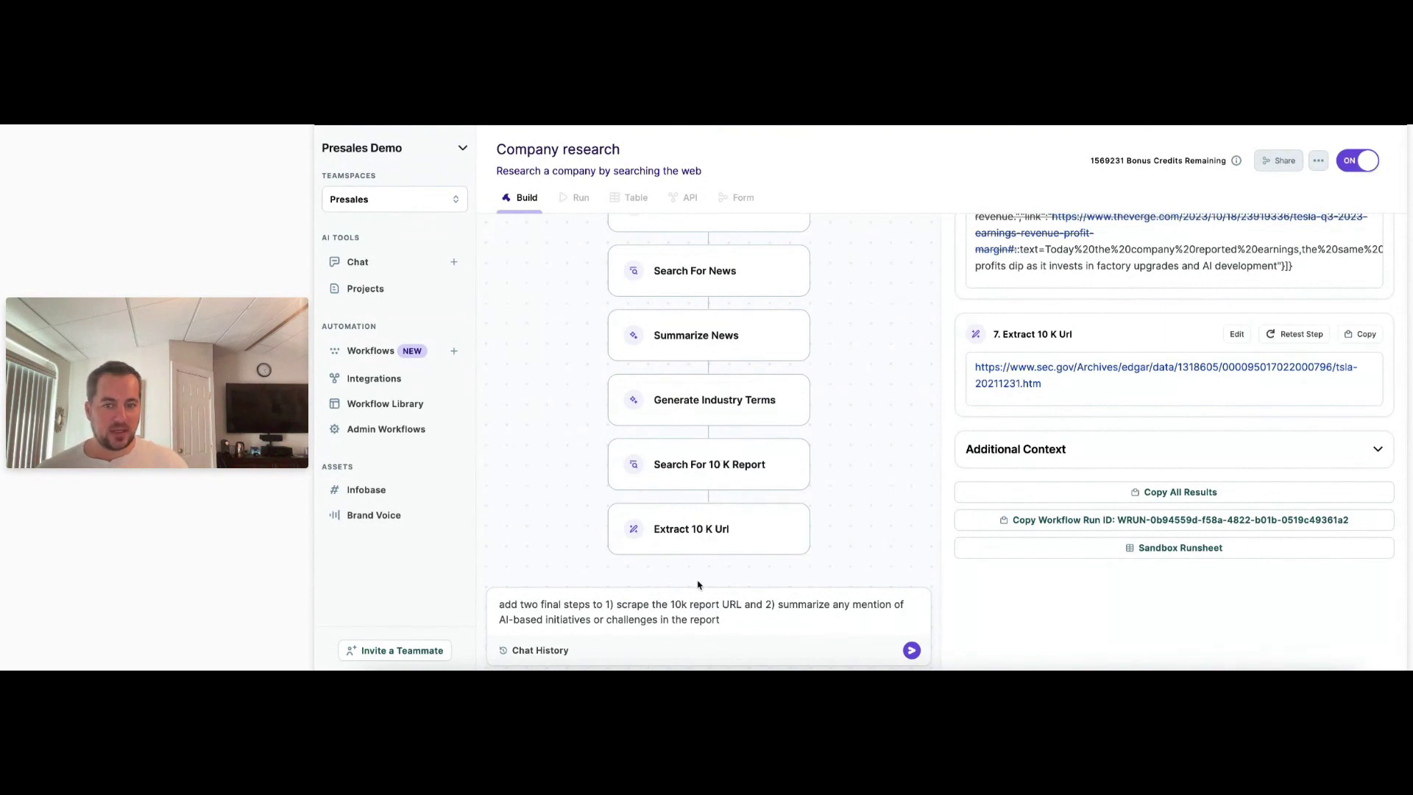
left_click_drag(777, 603, 765, 647)
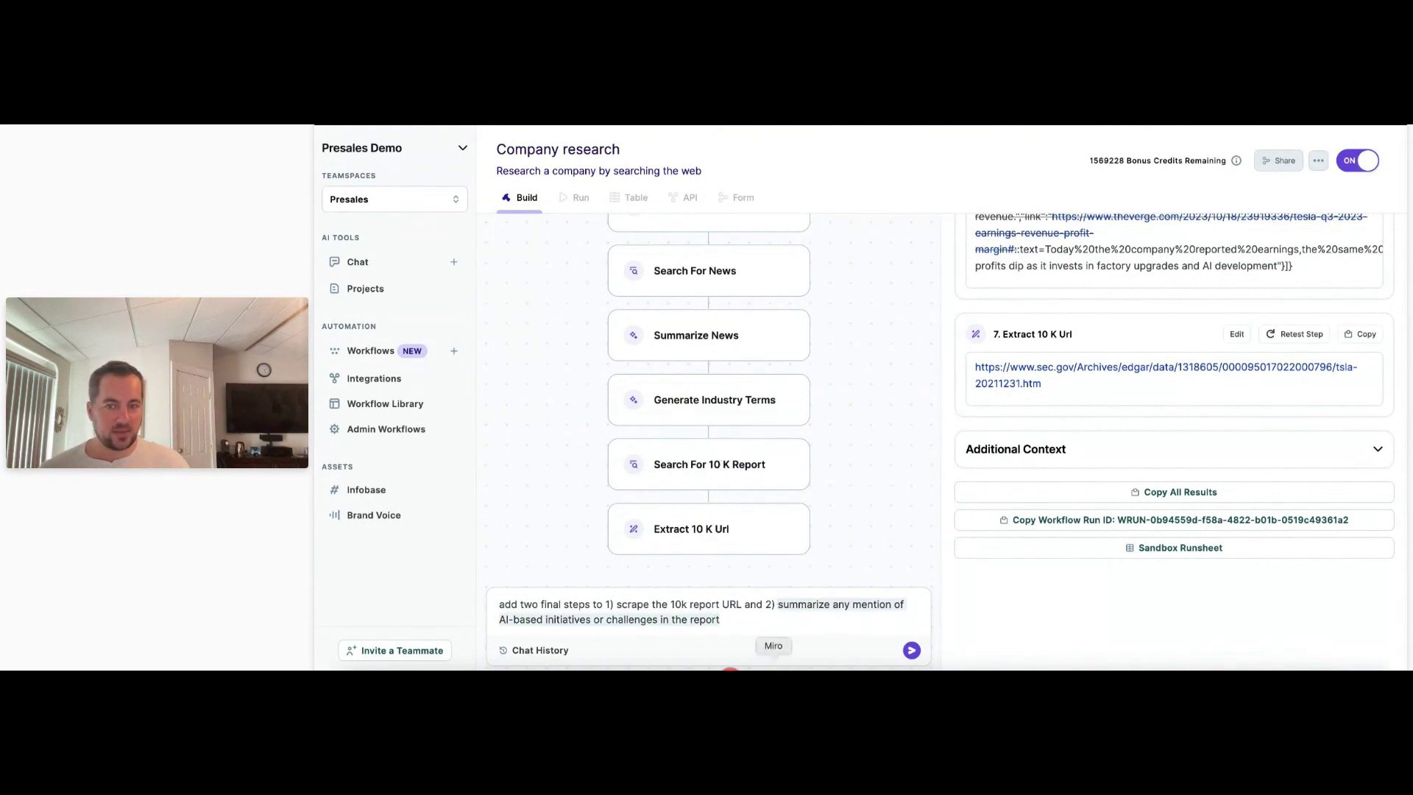
left_click(747, 620)
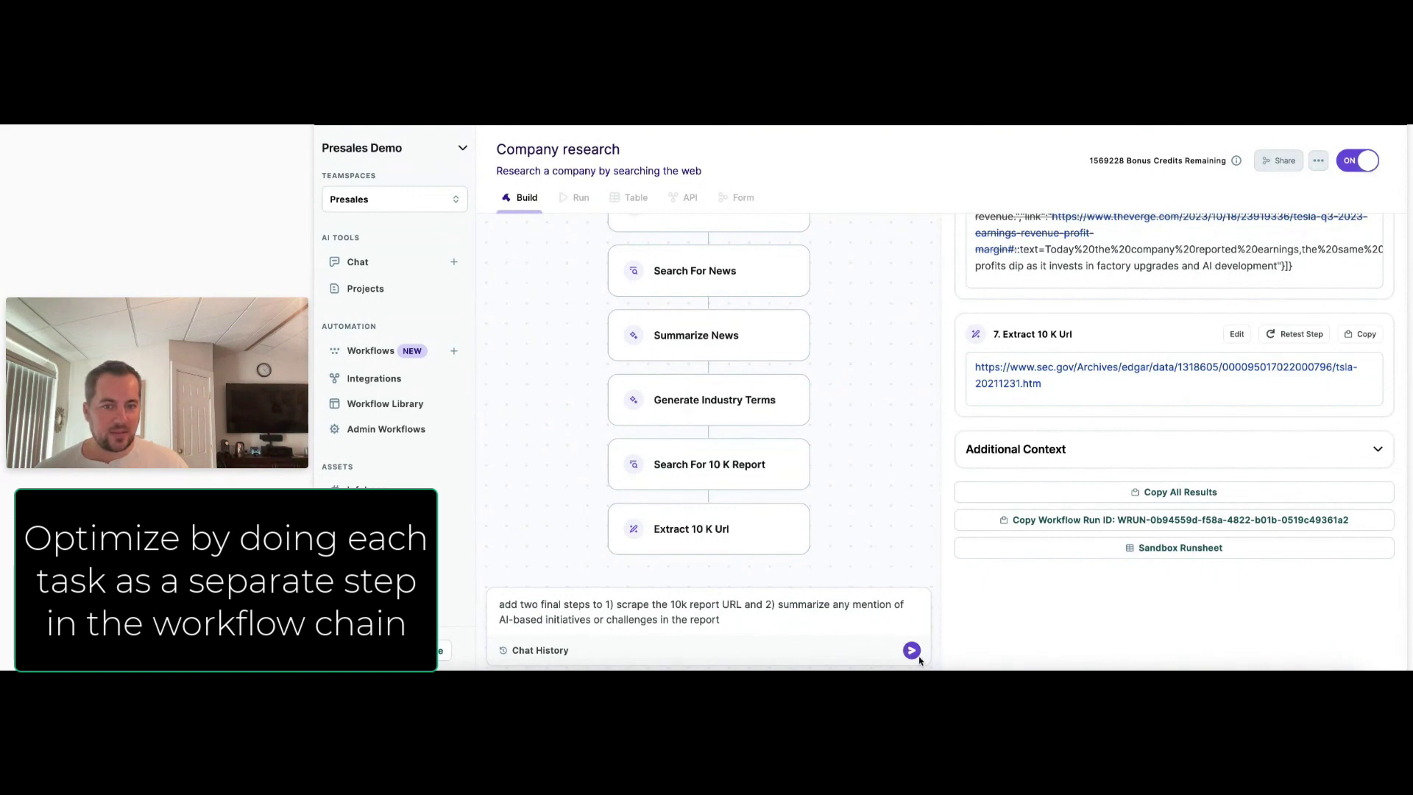
Send the two-step request and wait until Scrape 10 K Report and Summarize Ai Initiatives are added.
left_click(911, 650)
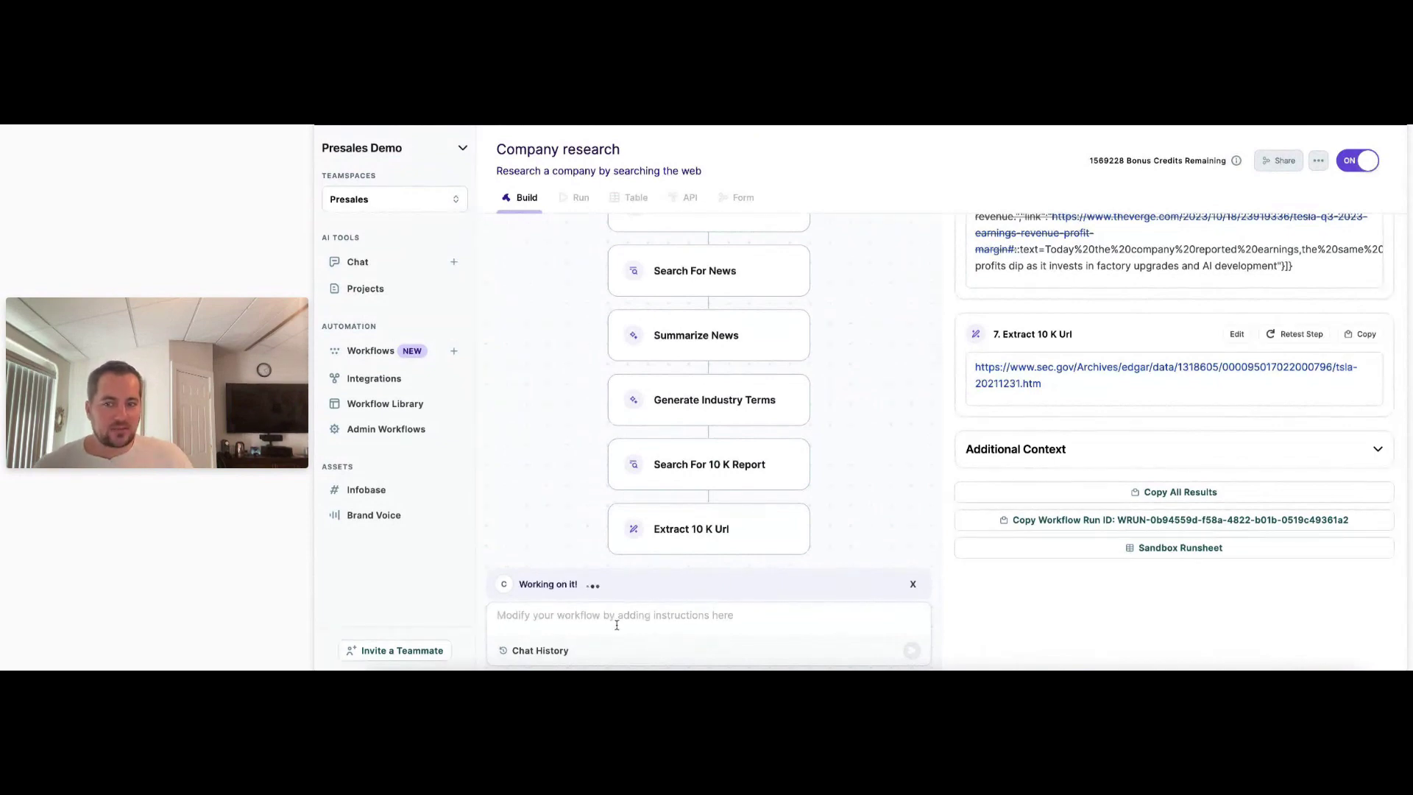
left_click(885, 626)
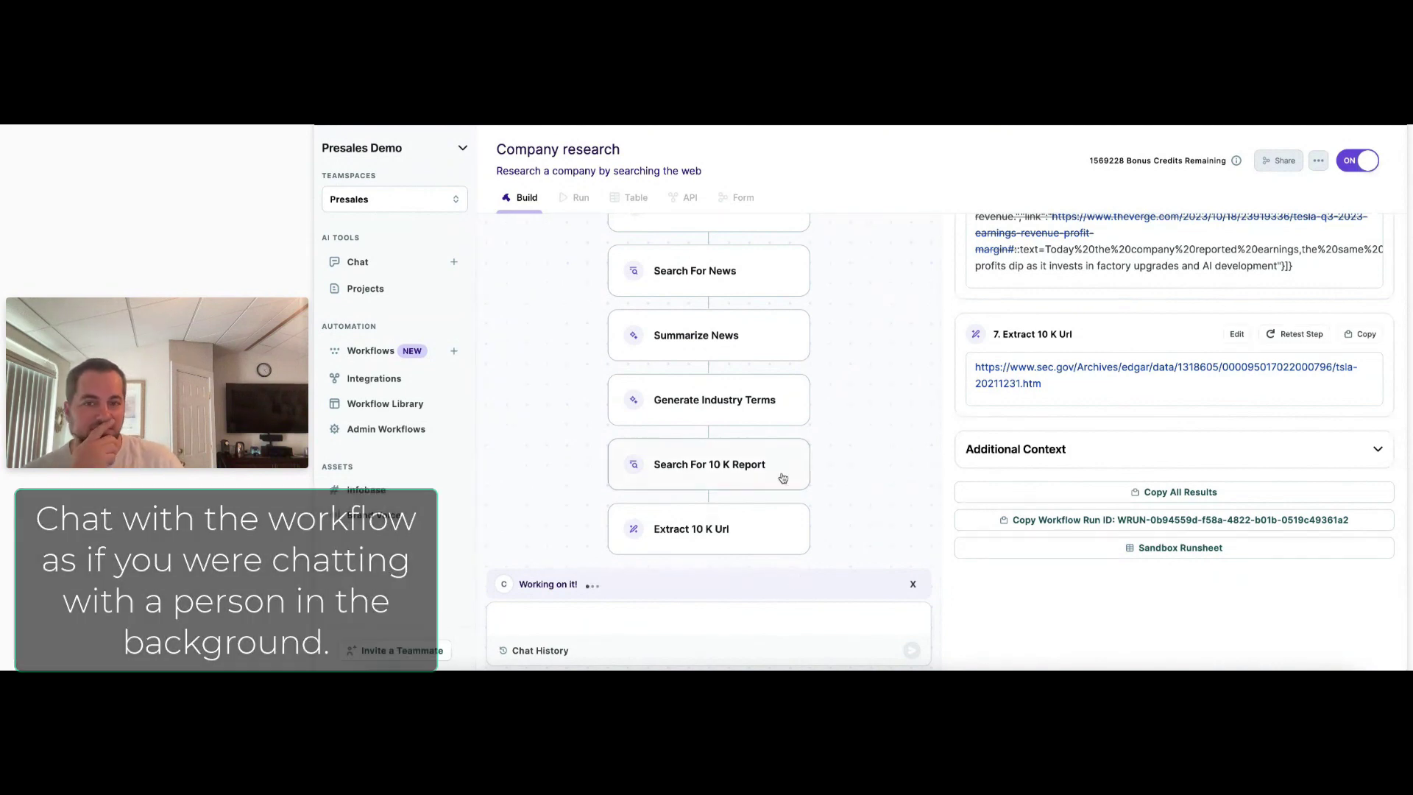
scroll(783, 480, "up", 2)
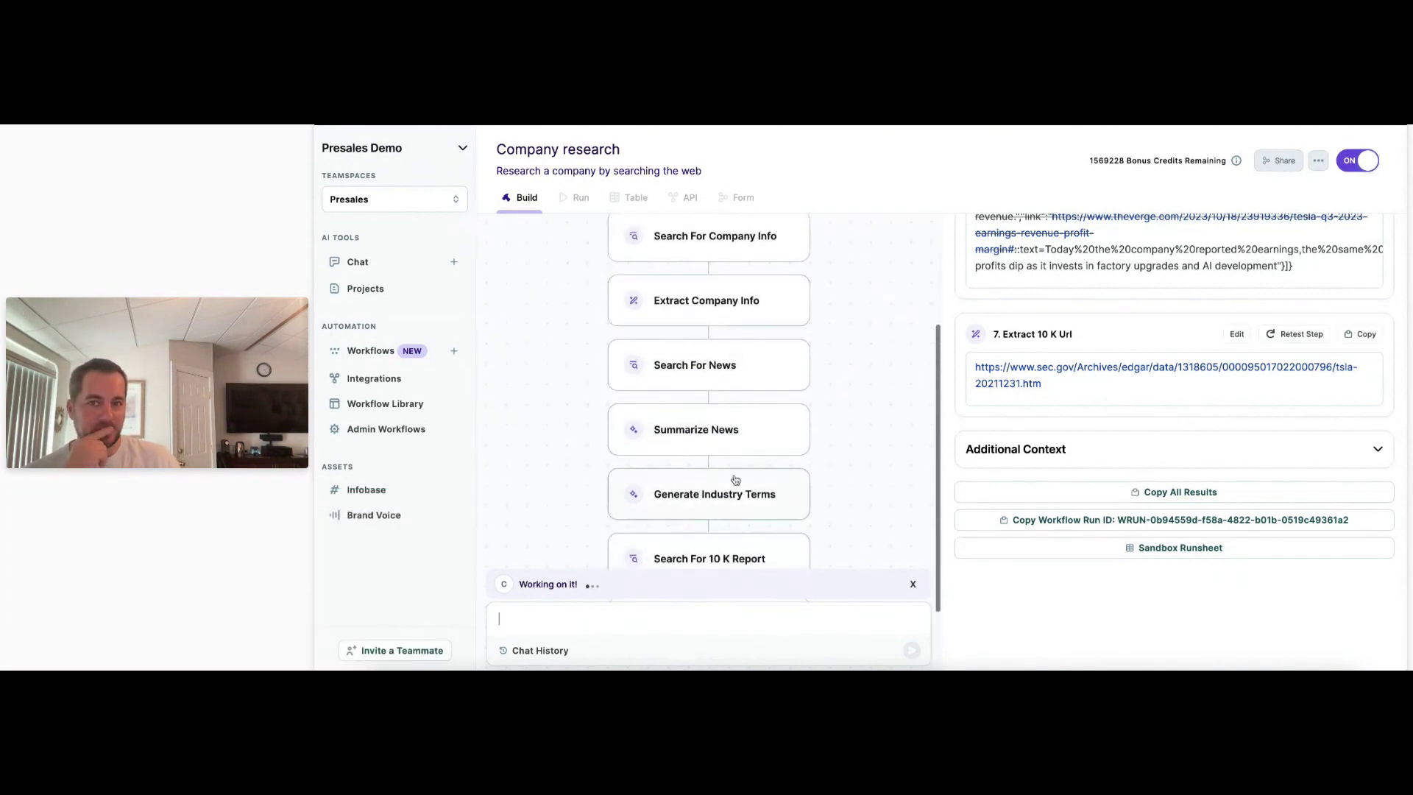
scroll(736, 477, "down", 2)
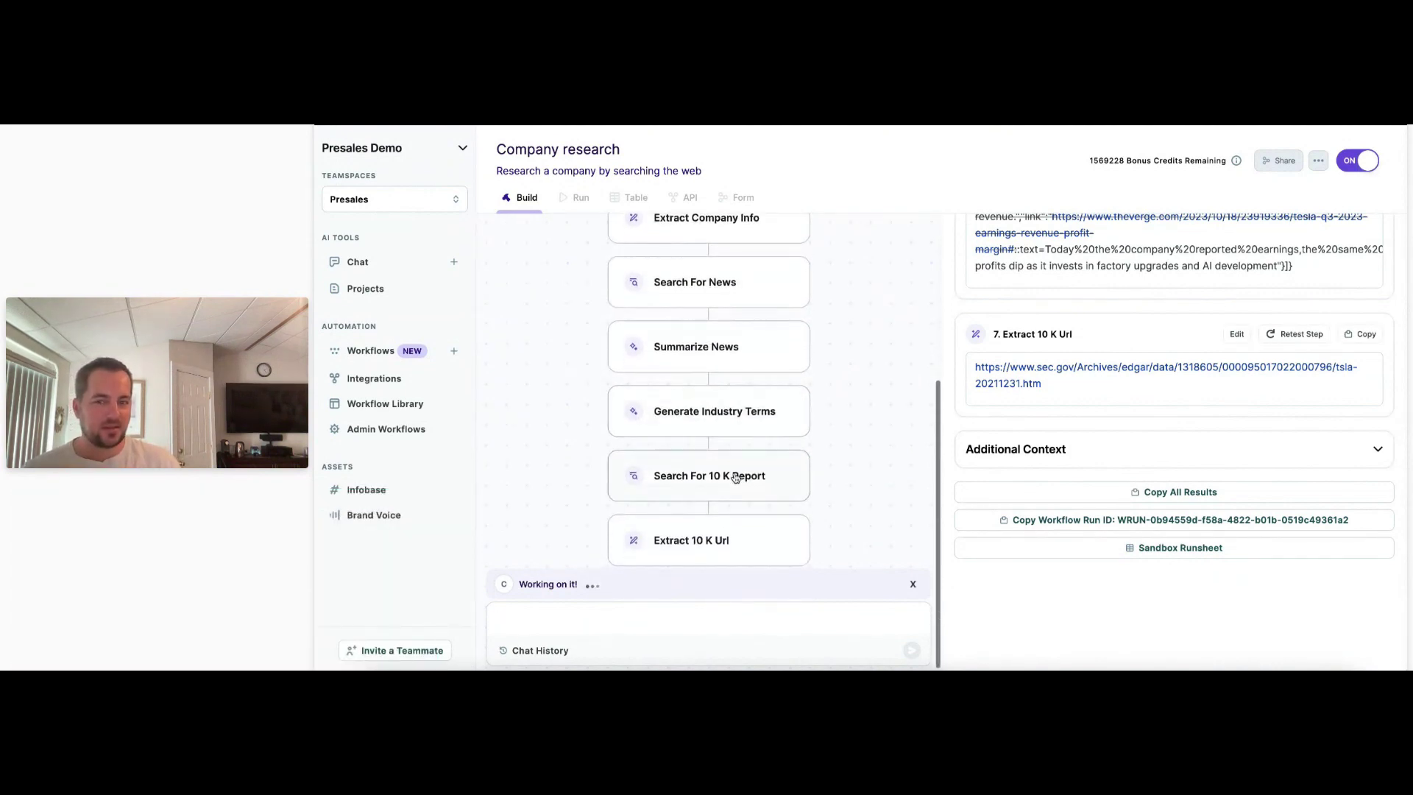
scroll(736, 477, "down", 1)
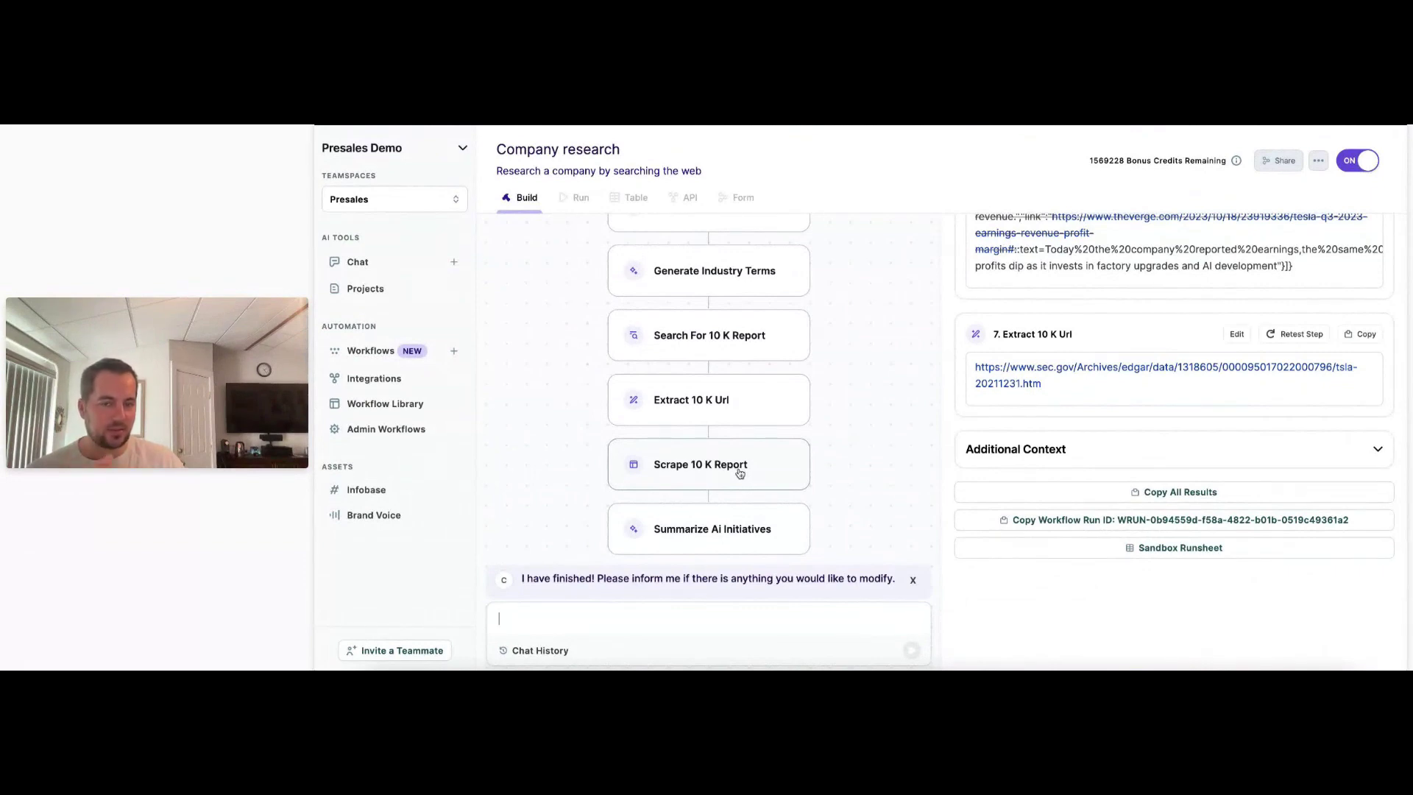
Open Scrape 10 K Report, then Summarize Ai Initiatives to review its prompt and Claude 1 model.
left_click(744, 472)
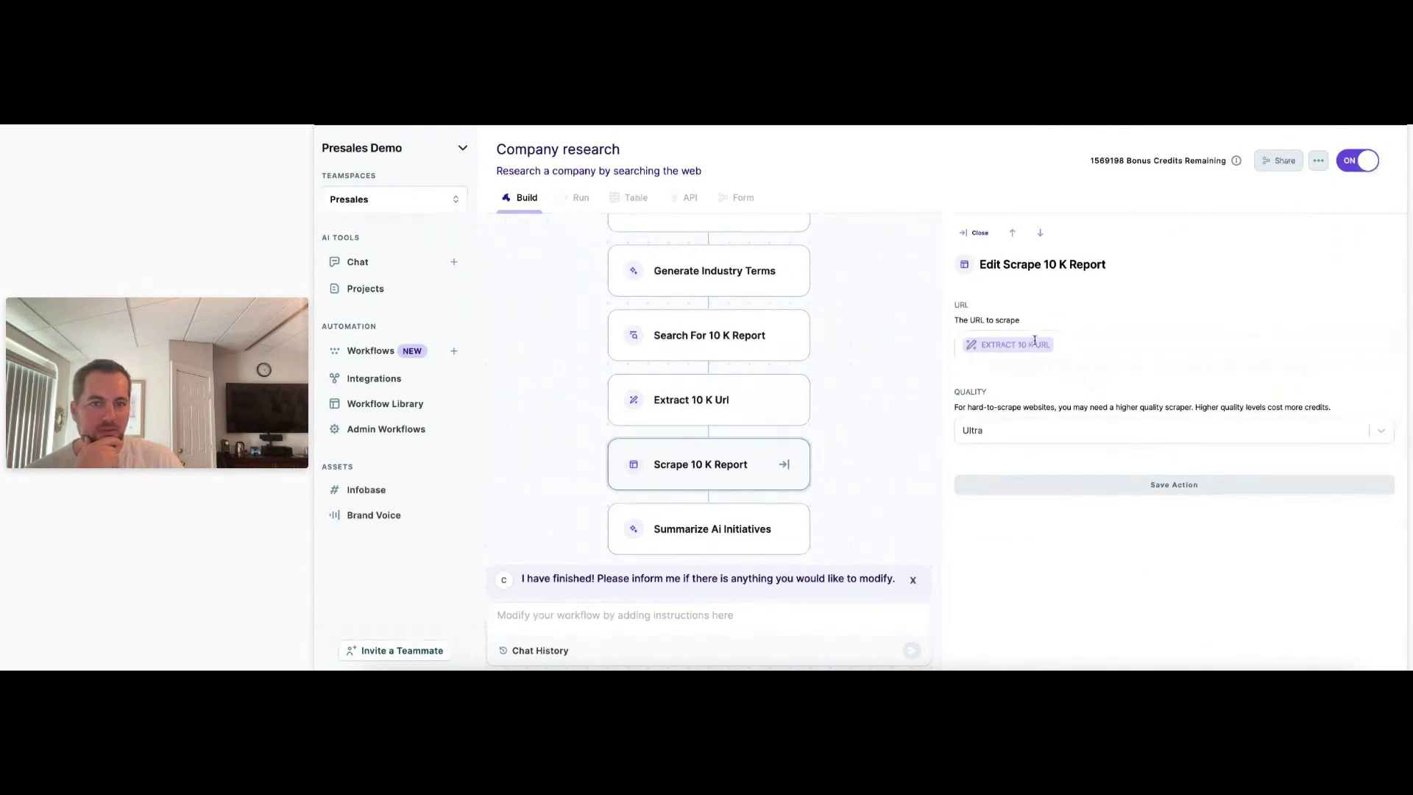
left_click(722, 530)
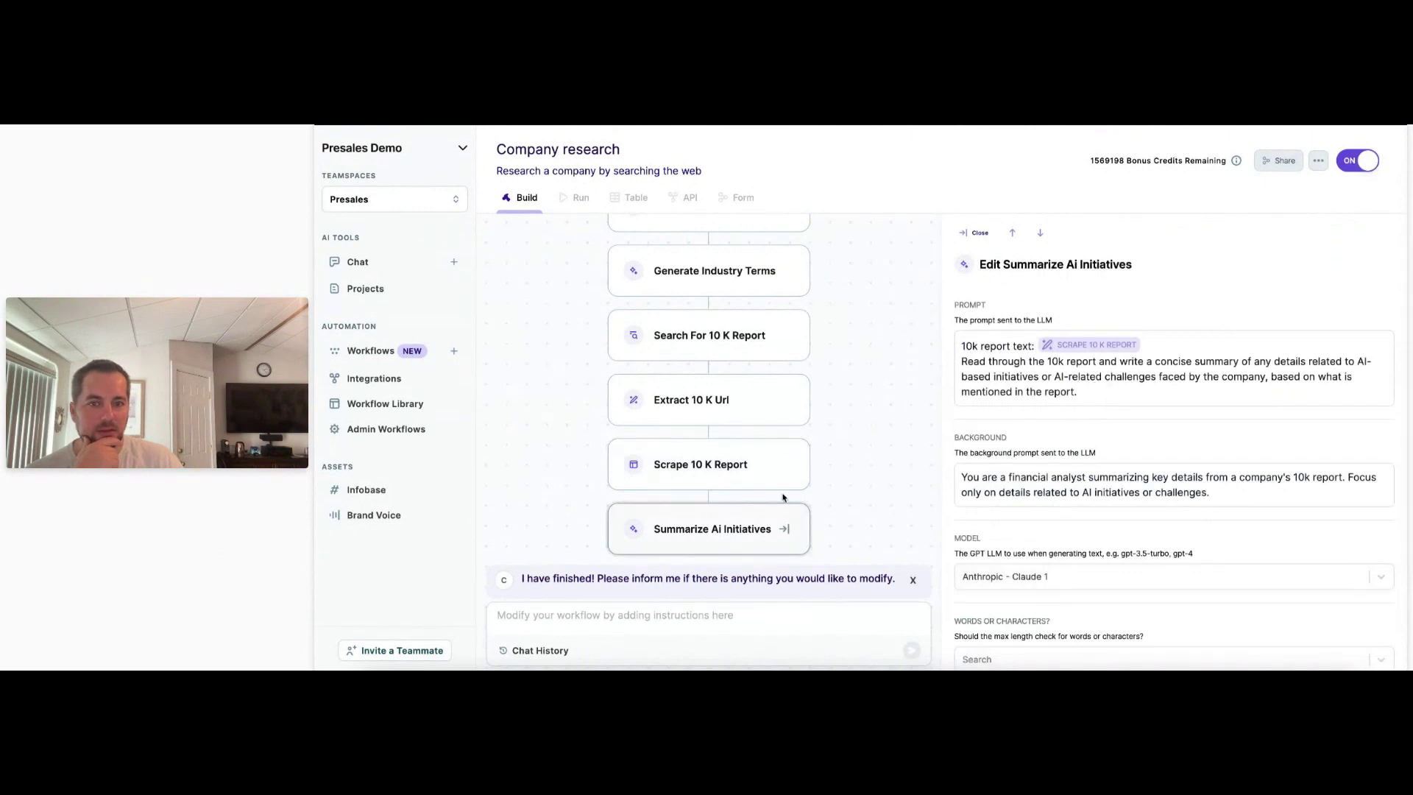
scroll(783, 498, "up", 2)
scroll(783, 498, "down", 2)
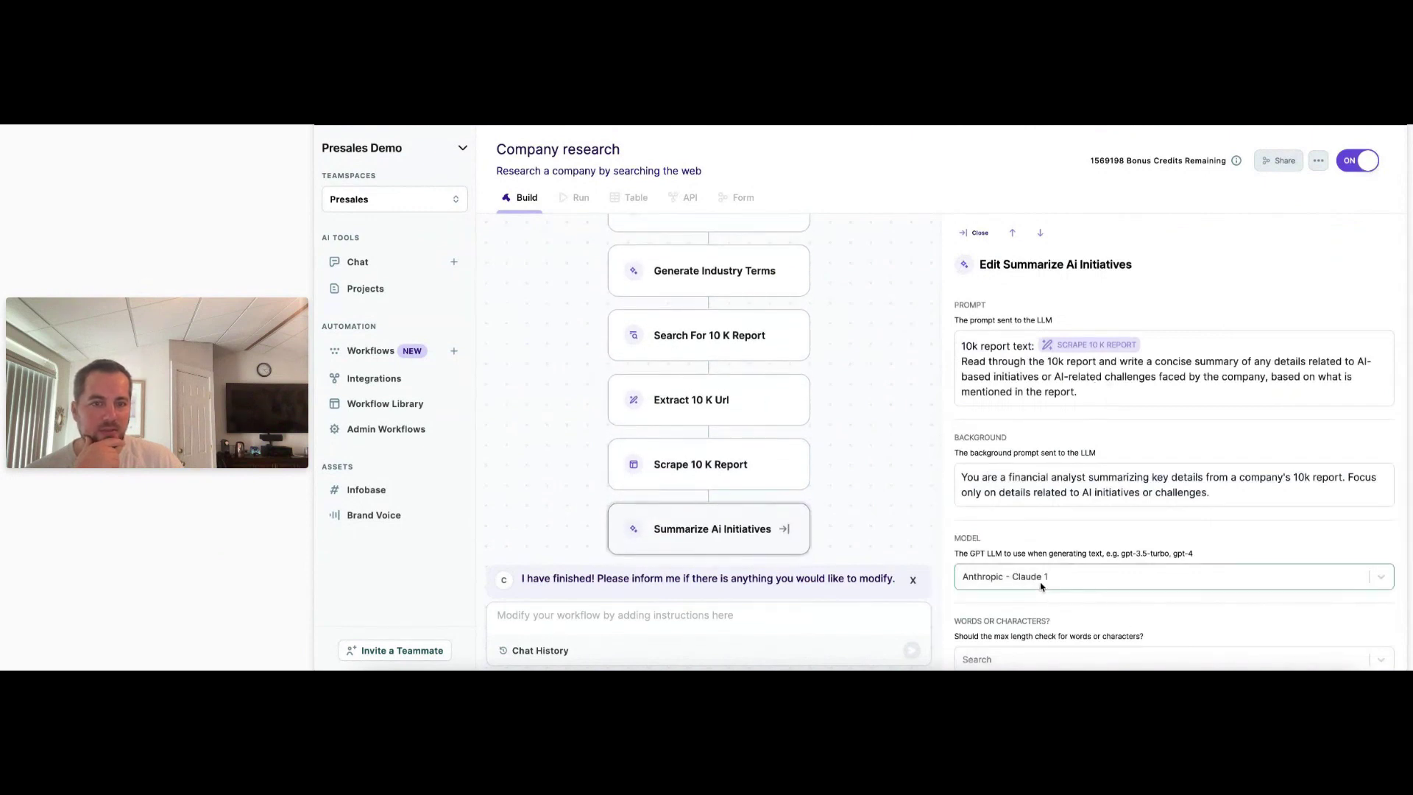
scroll(762, 524, "up", 8)
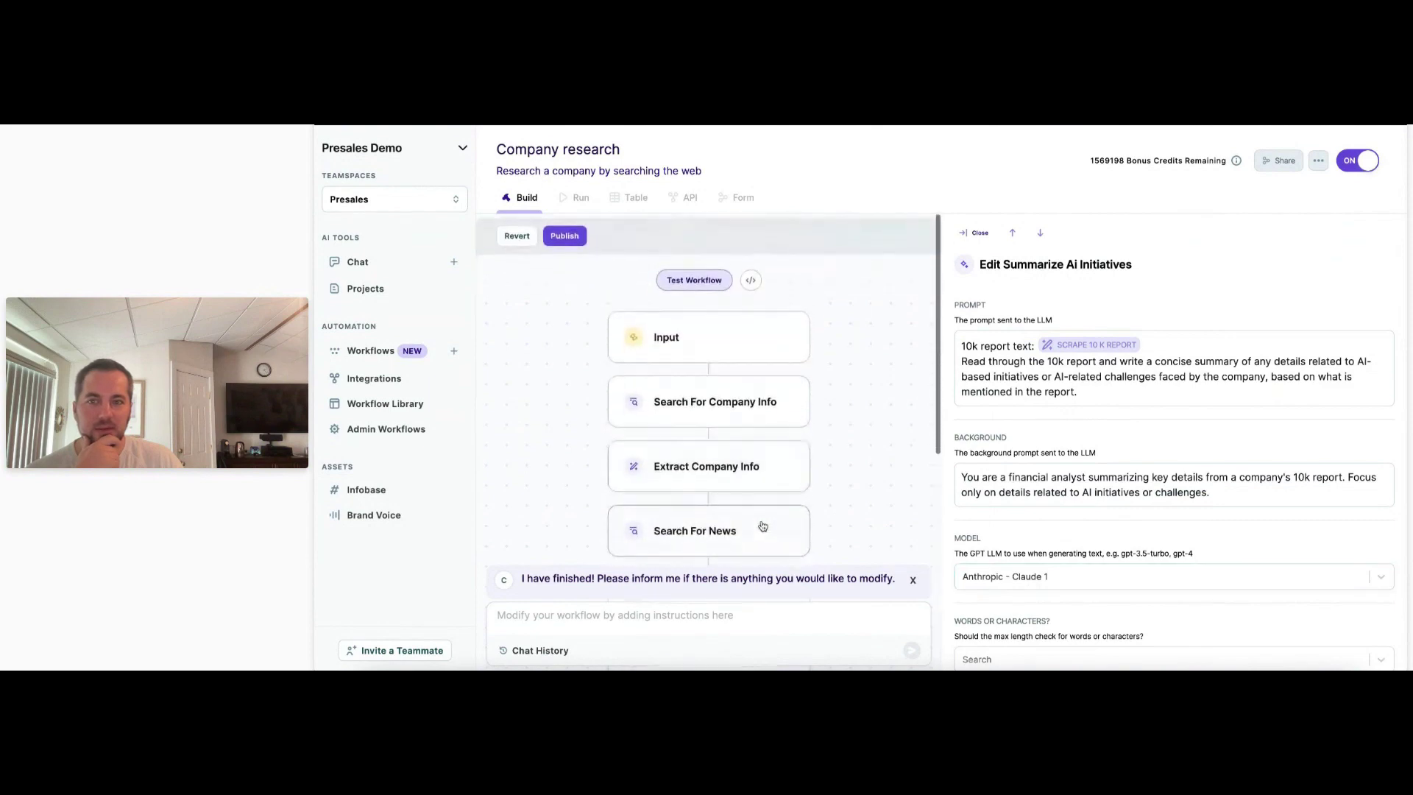
Run the Company research workflow test with Tesla as the company name.
left_click(692, 276)
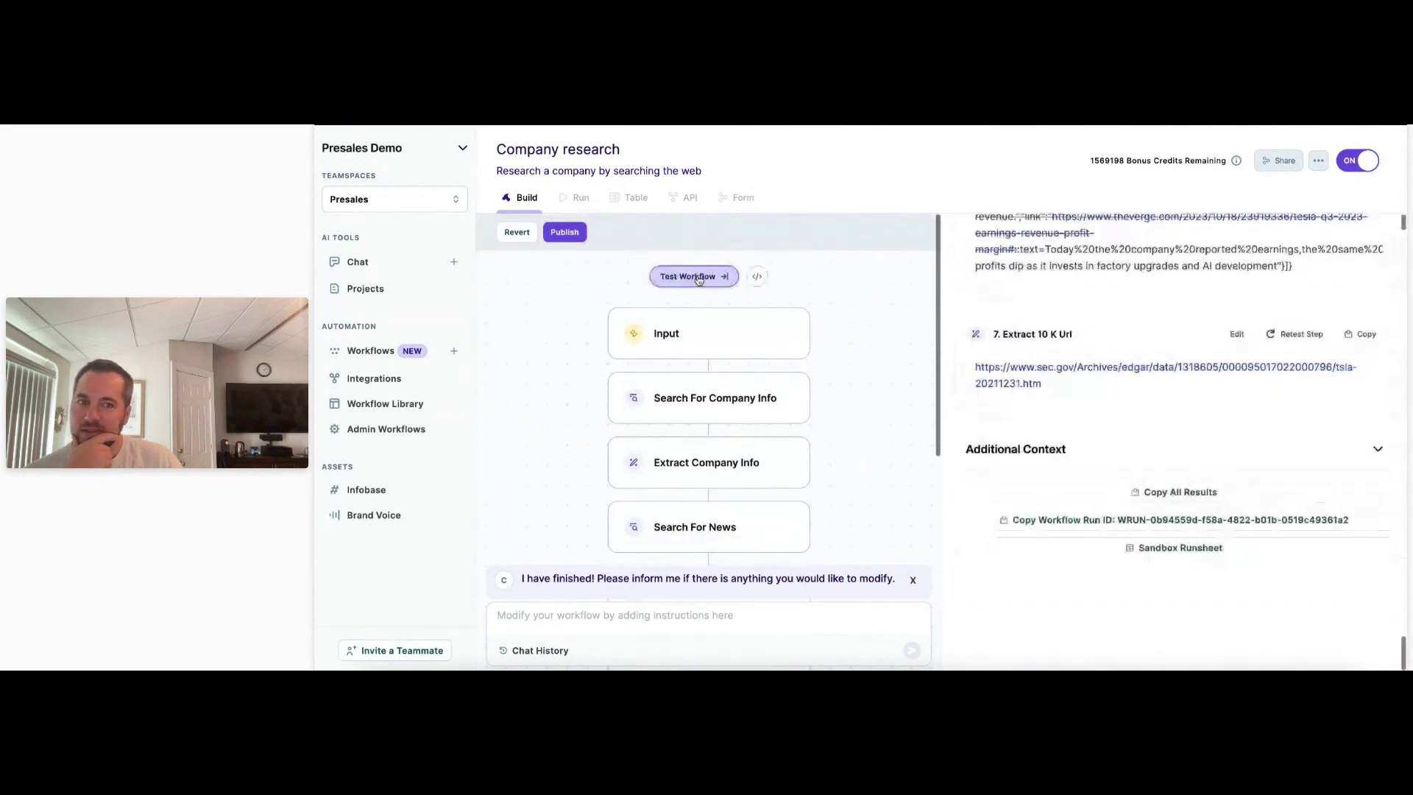
scroll(991, 457, "up", 10)
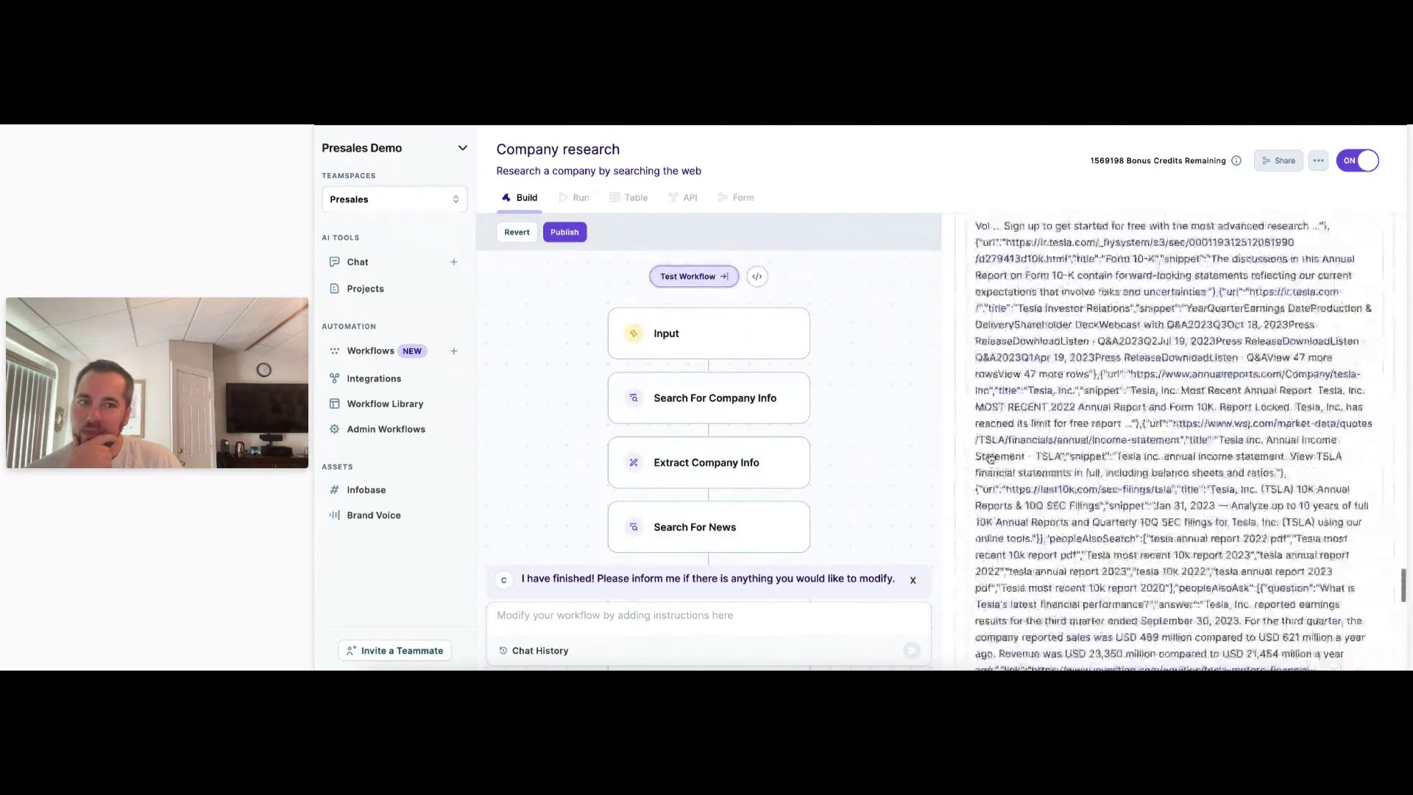
scroll(991, 457, "up", 10)
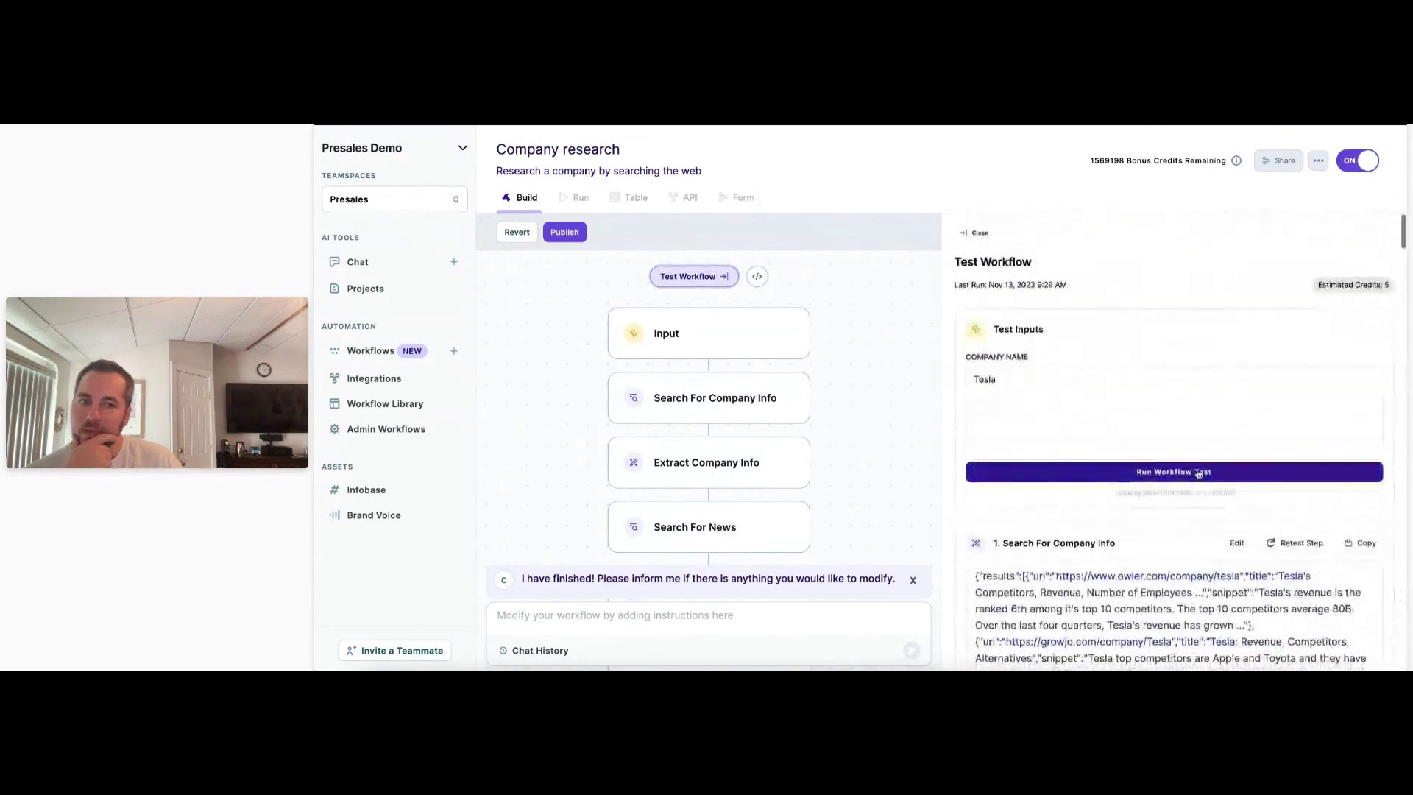
left_click(1207, 471)
scroll(959, 483, "down", 8)
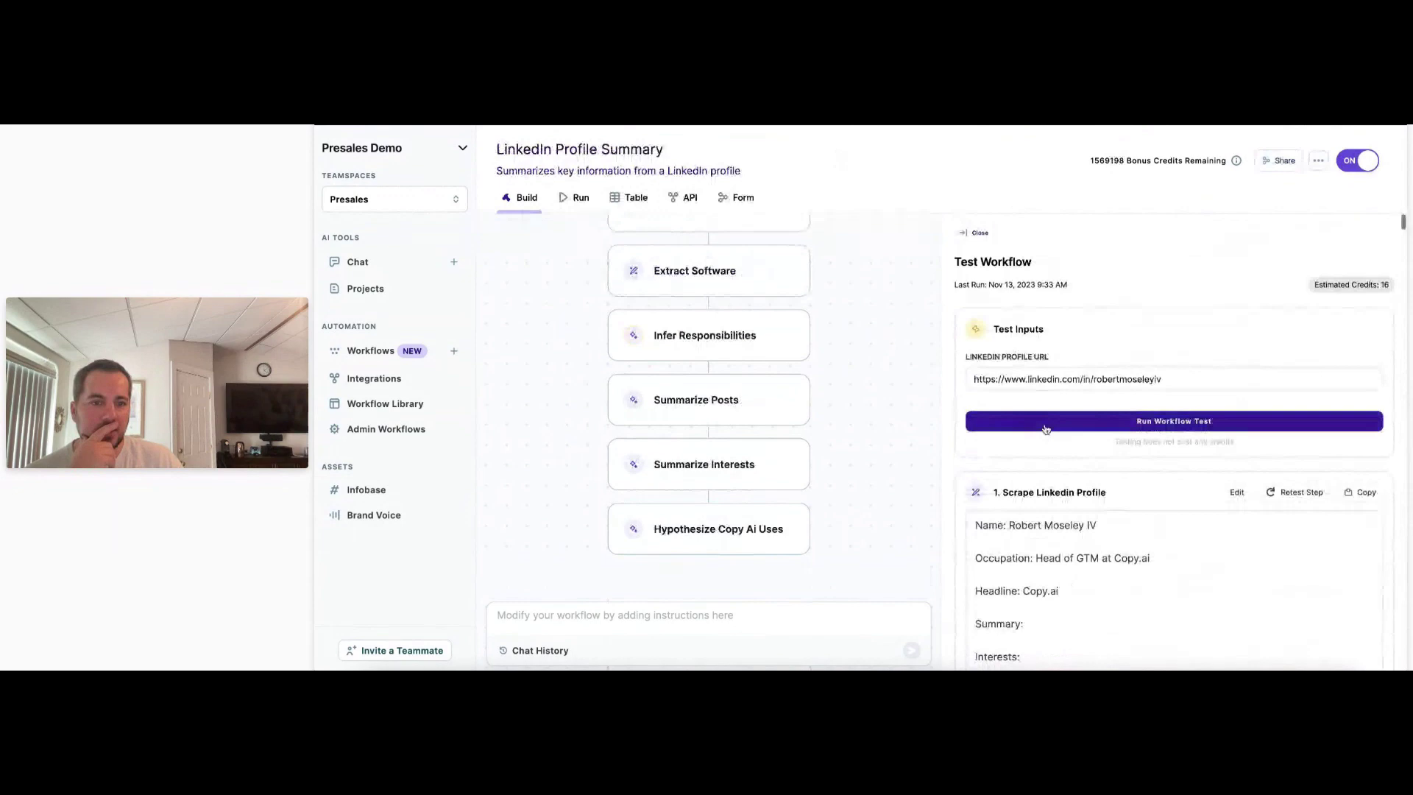
scroll(957, 421, "down", 10)
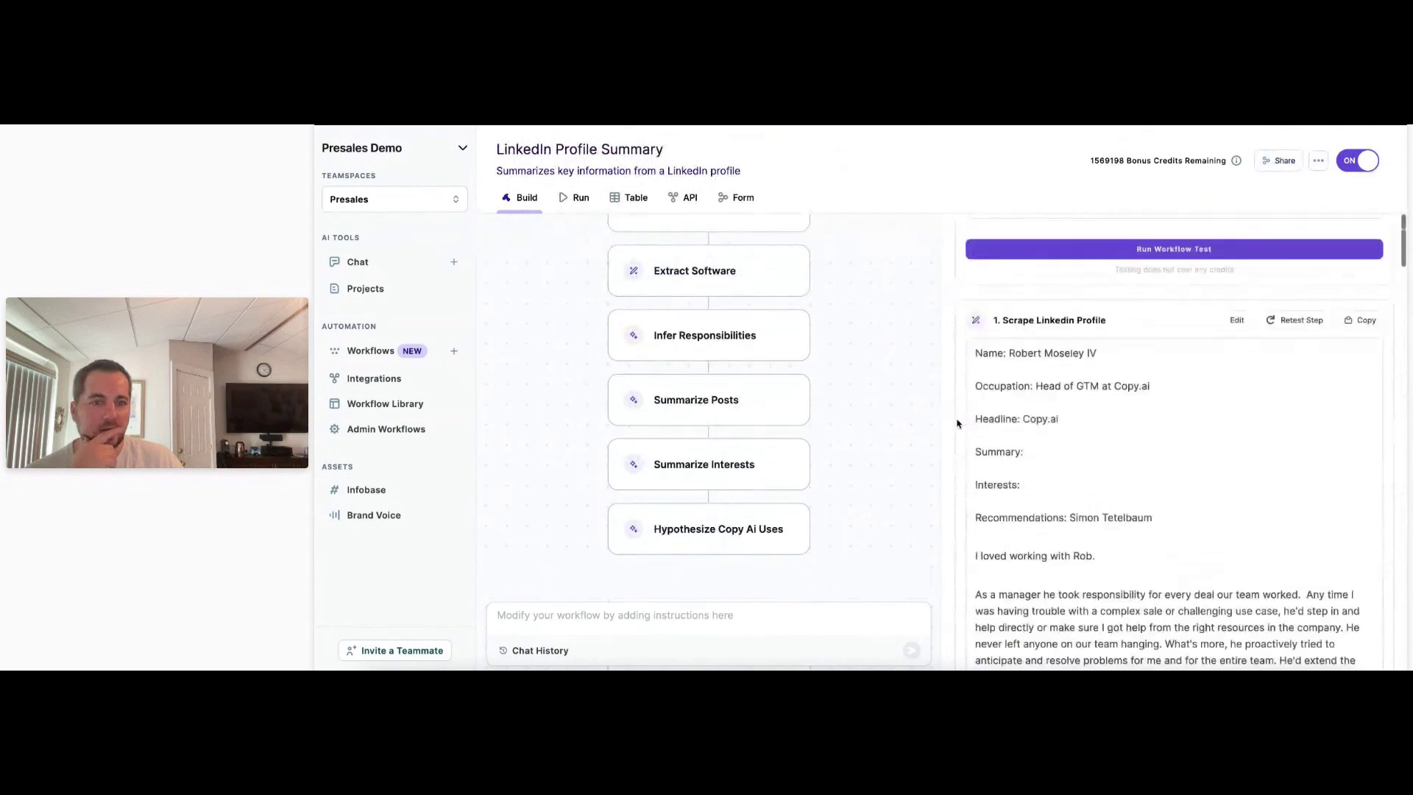
Review the Hypothesize Copy Ai Uses and Summarize Interests step settings.
scroll(958, 423, "down", 15)
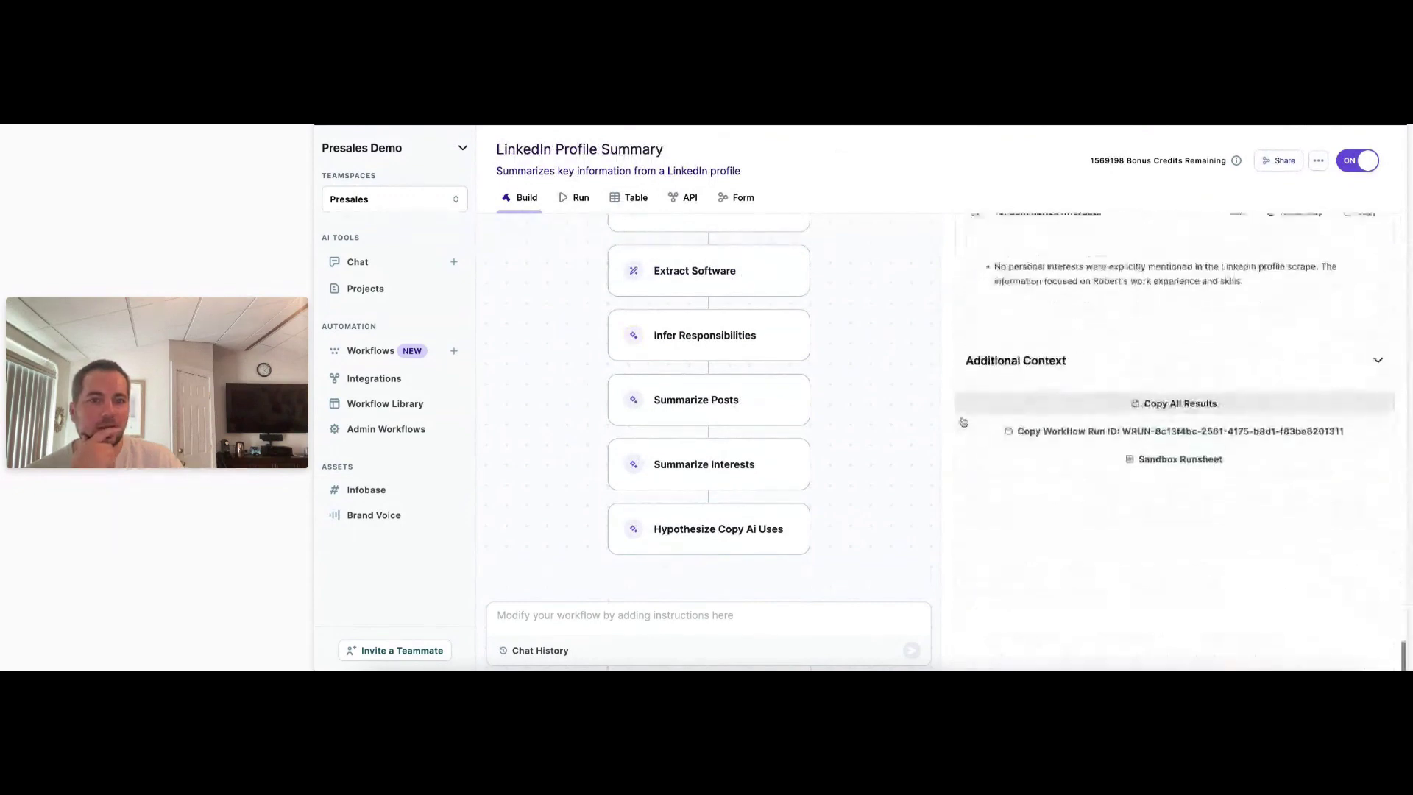
scroll(963, 421, "up", 3)
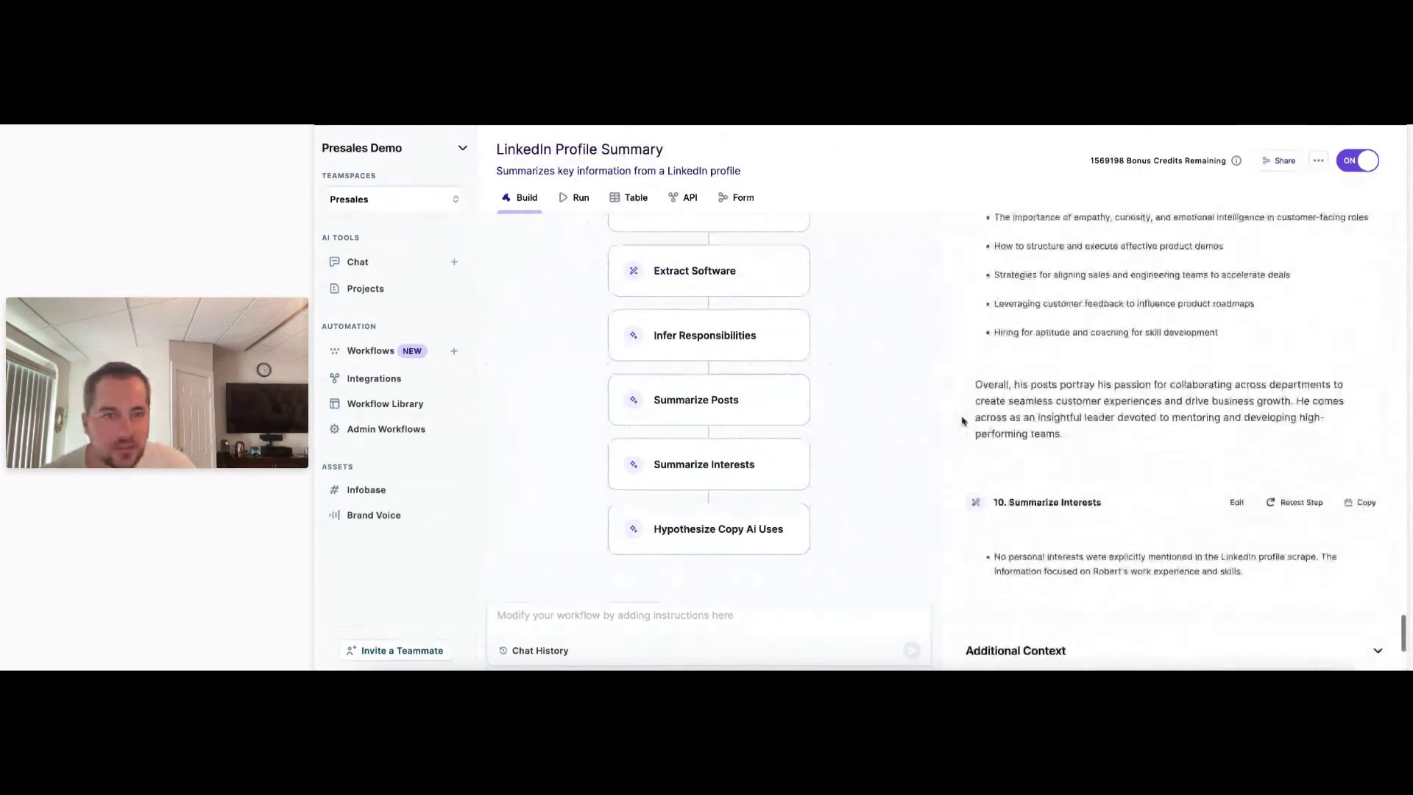
scroll(963, 421, "down", 3)
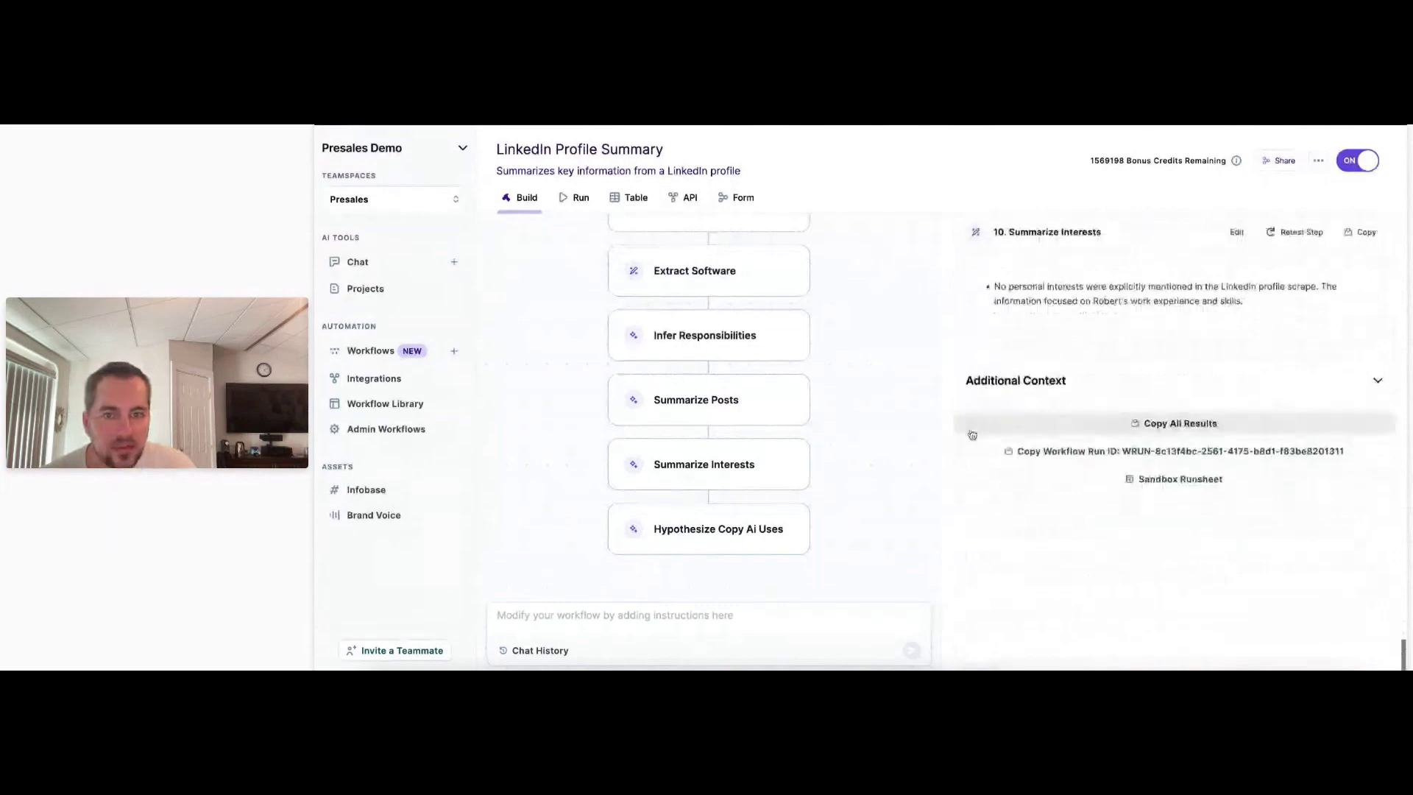
left_click(744, 545)
left_click(736, 464)
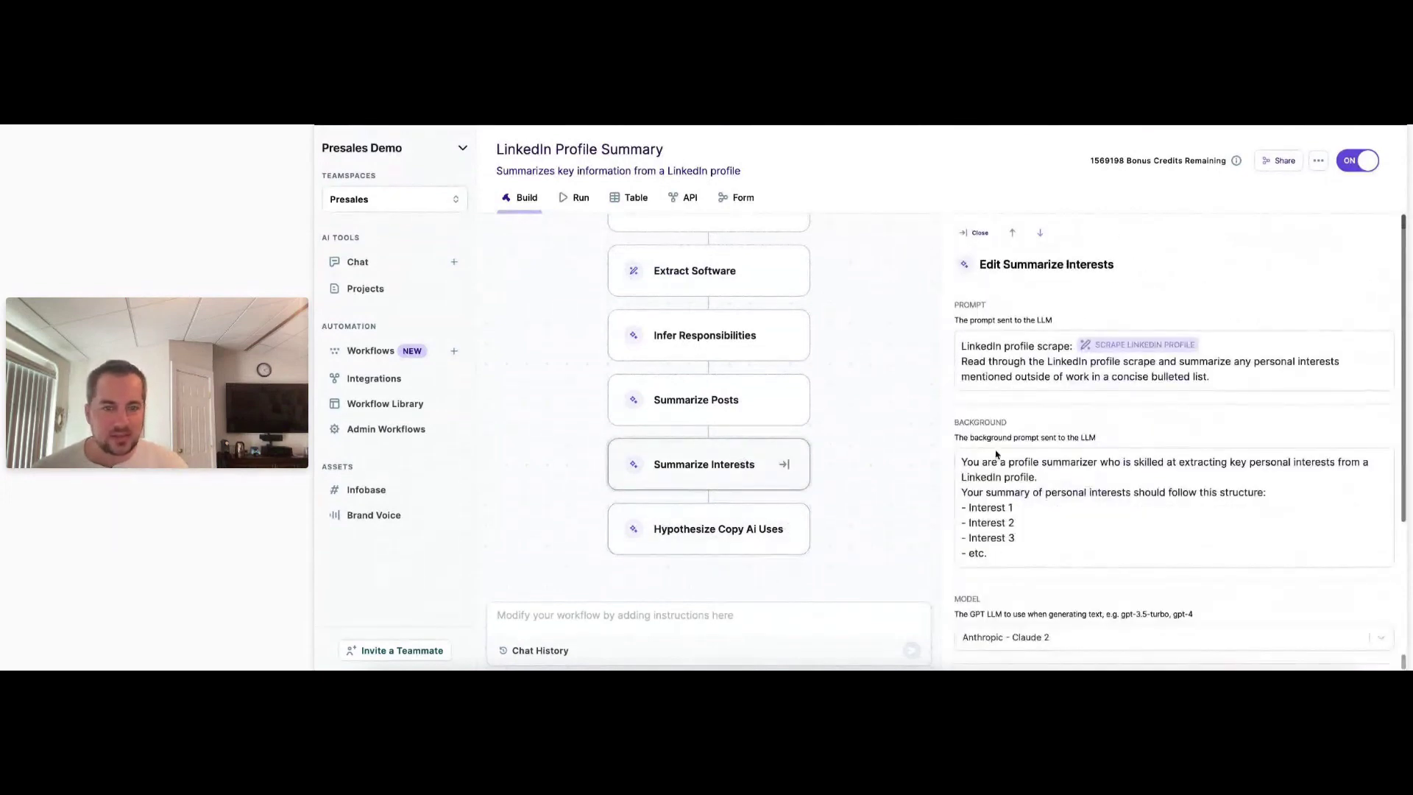
left_click(688, 525)
scroll(957, 480, "down", 5)
scroll(956, 480, "up", 1)
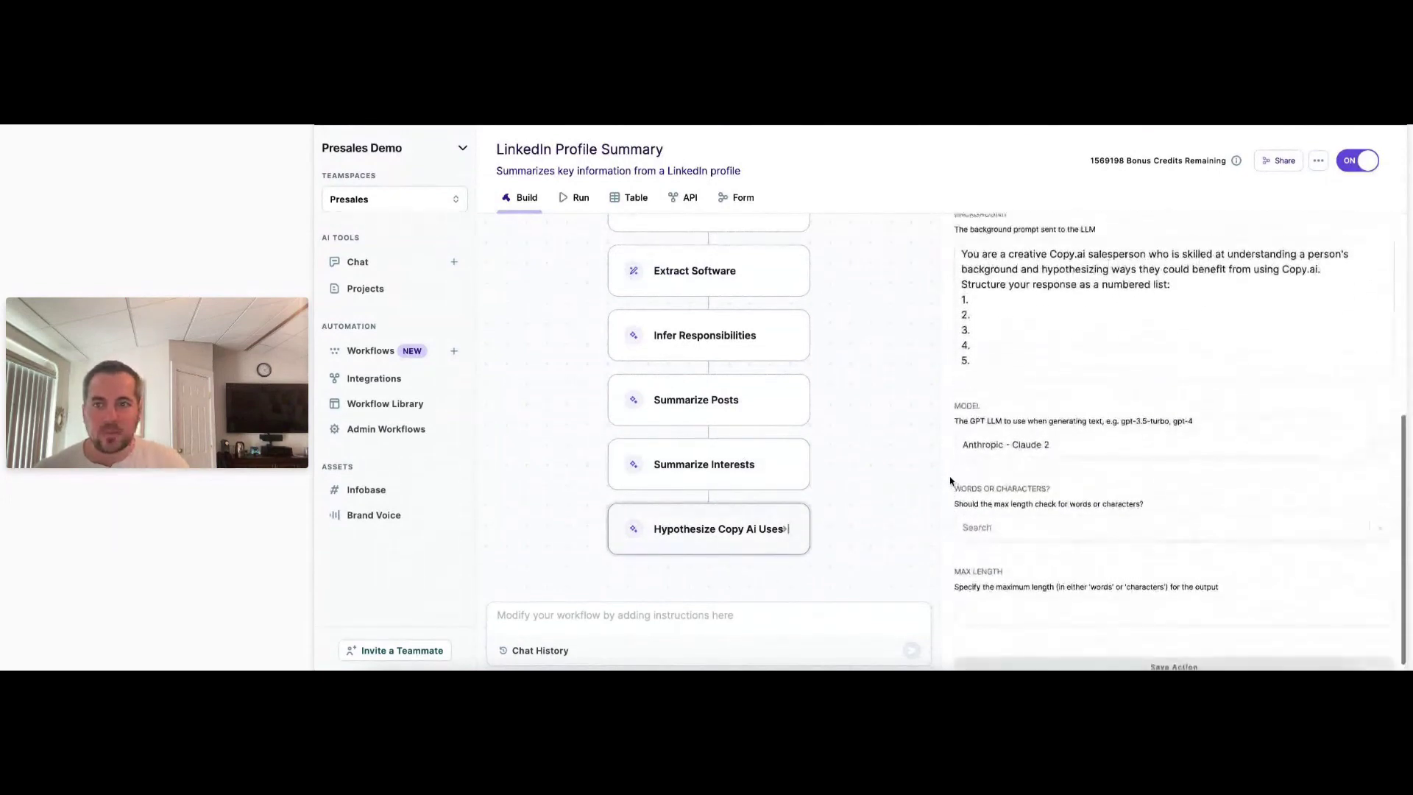
scroll(785, 464, "up", 10)
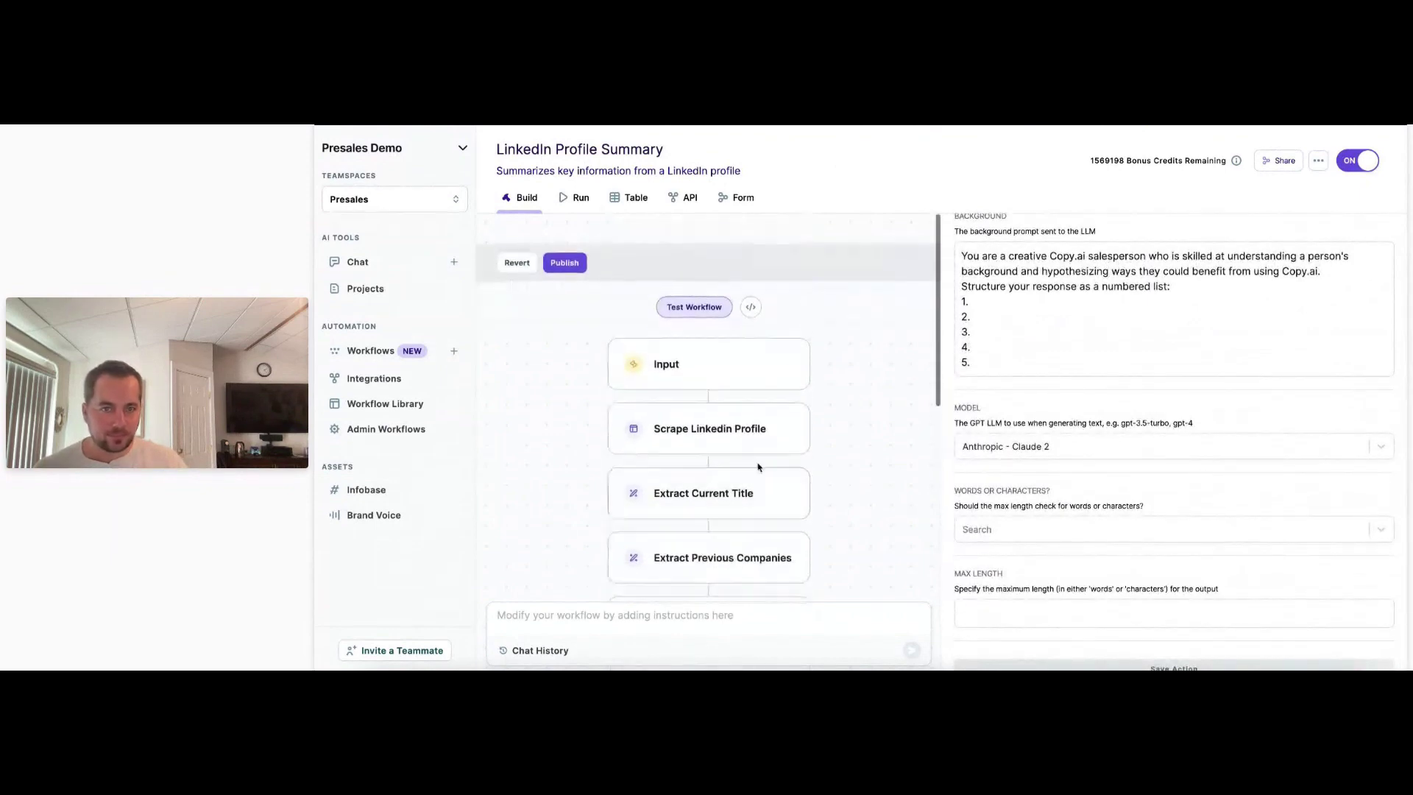
Show the test step outputs and scroll up to the filled-in LinkedIn URL.
left_click(694, 277)
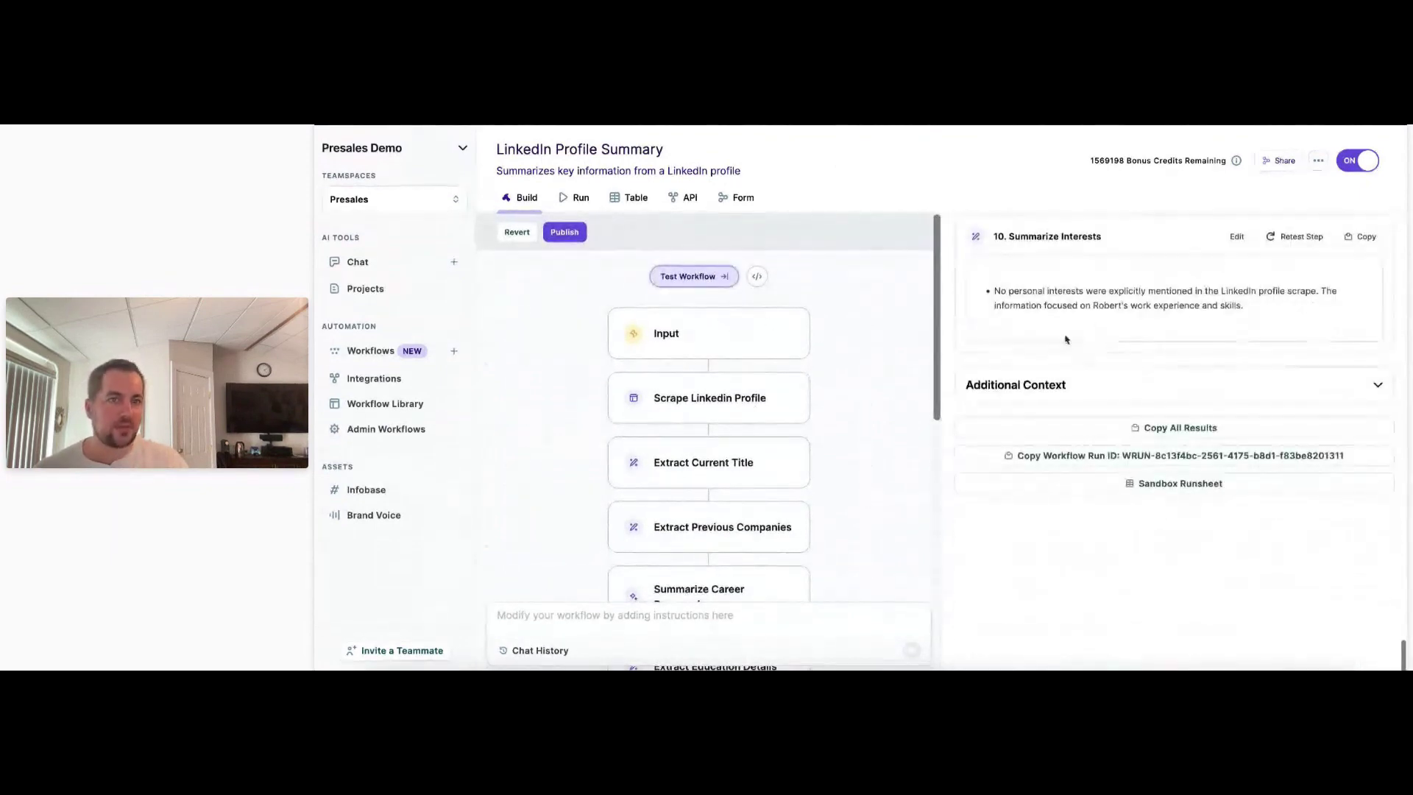
scroll(1066, 339, "up", 8)
scroll(1065, 335, "up", 10)
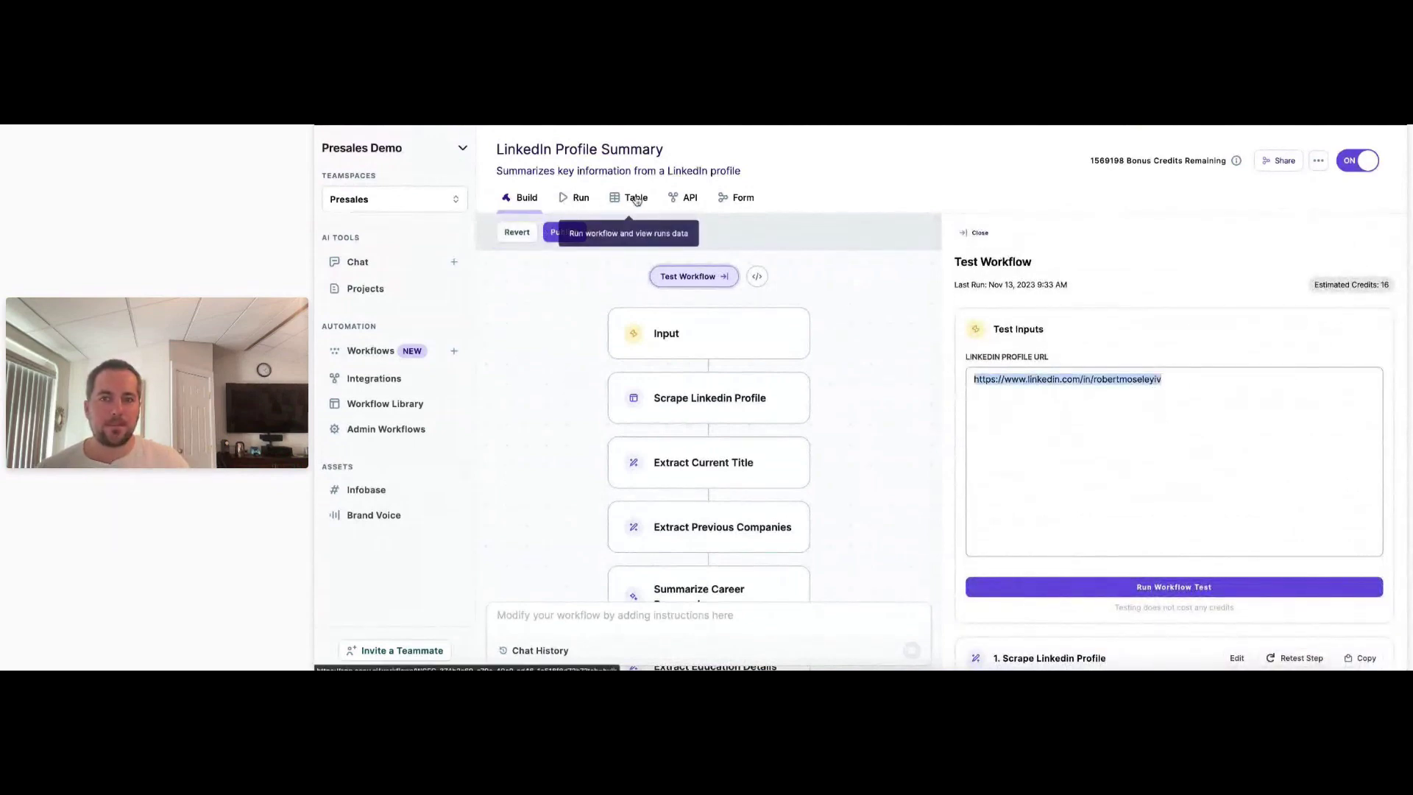
Run the LinkedIn Profile Summary workflow live on the pasted profile URL, glancing at Build before returning.
left_click(924, 440)
left_click(775, 355)
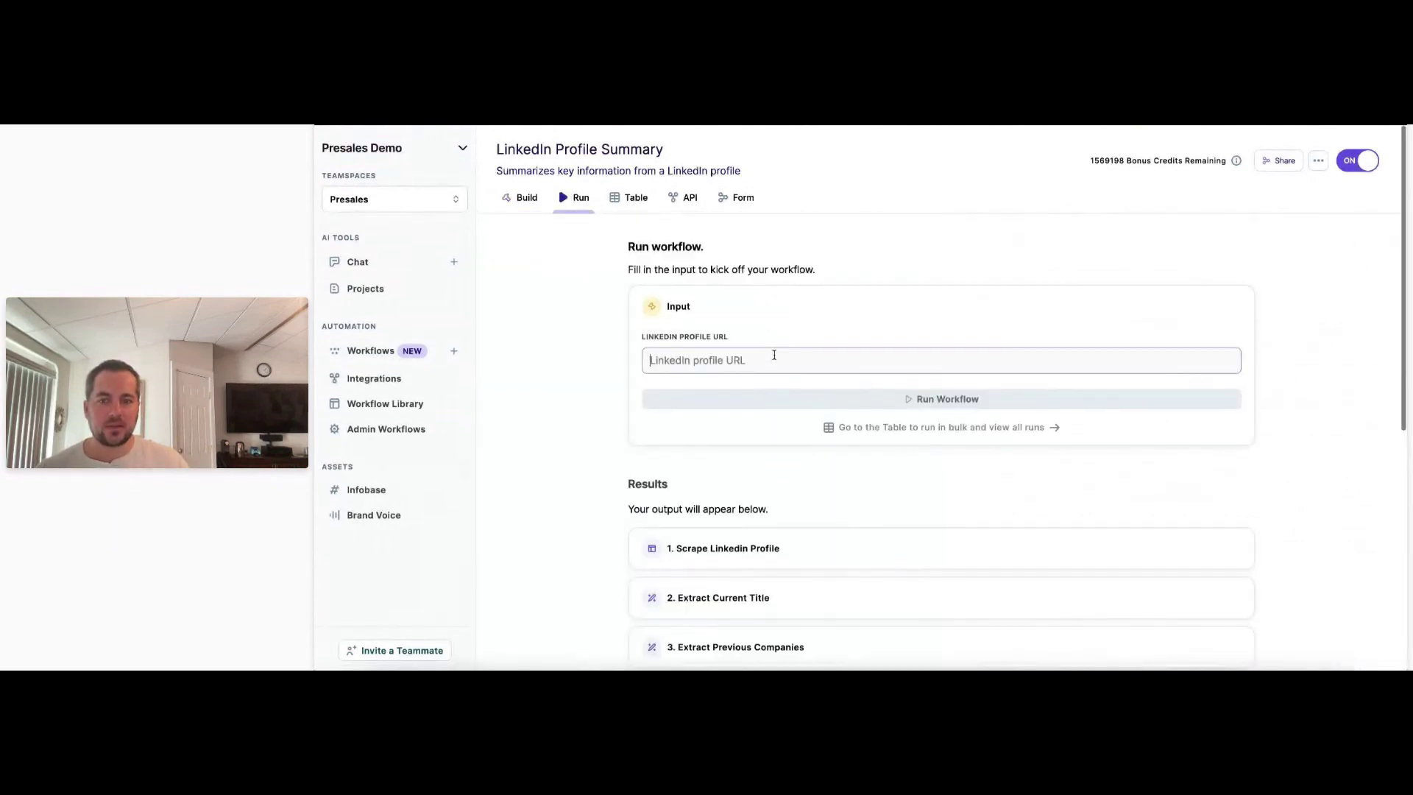
scroll(839, 530, "down", 8)
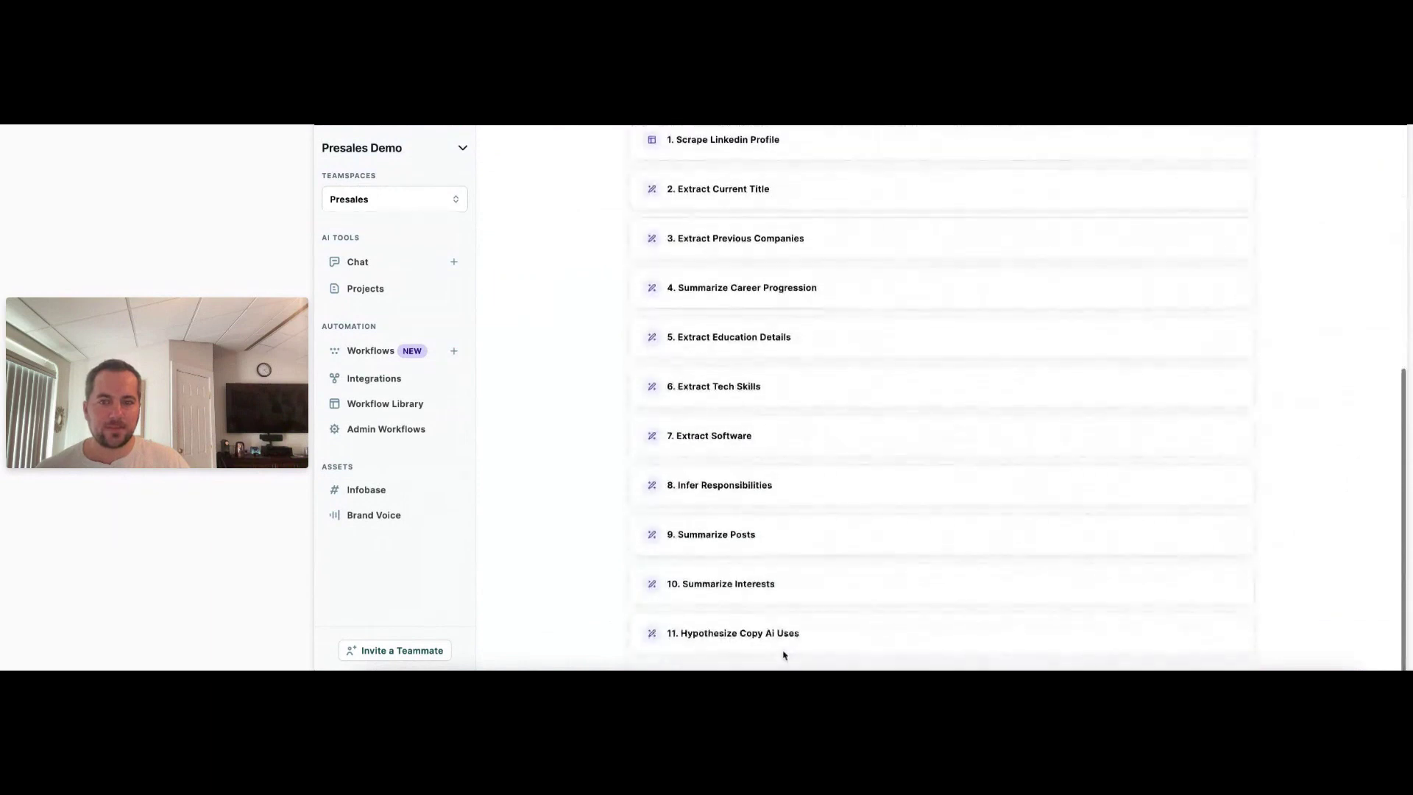
scroll(780, 633, "up", 10)
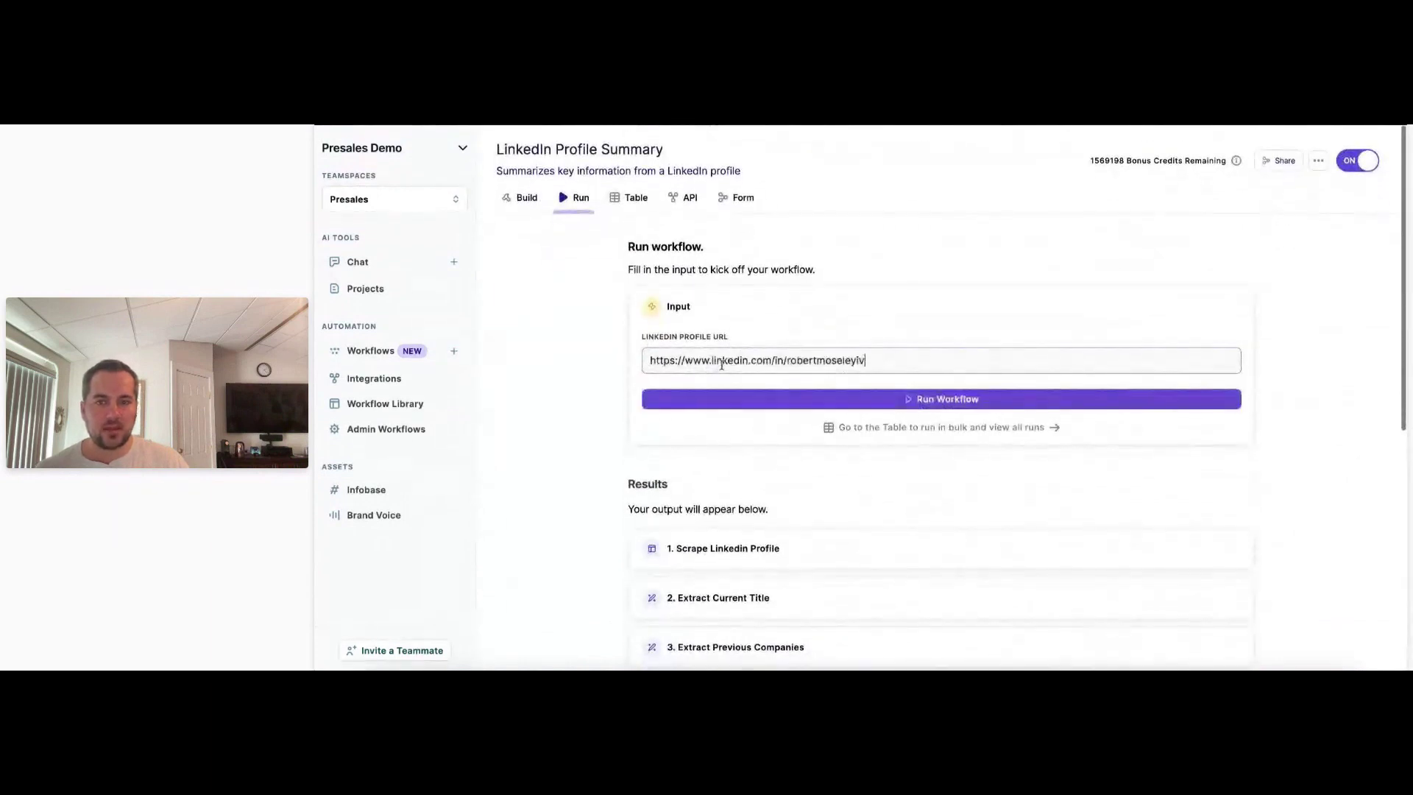
left_click(947, 402)
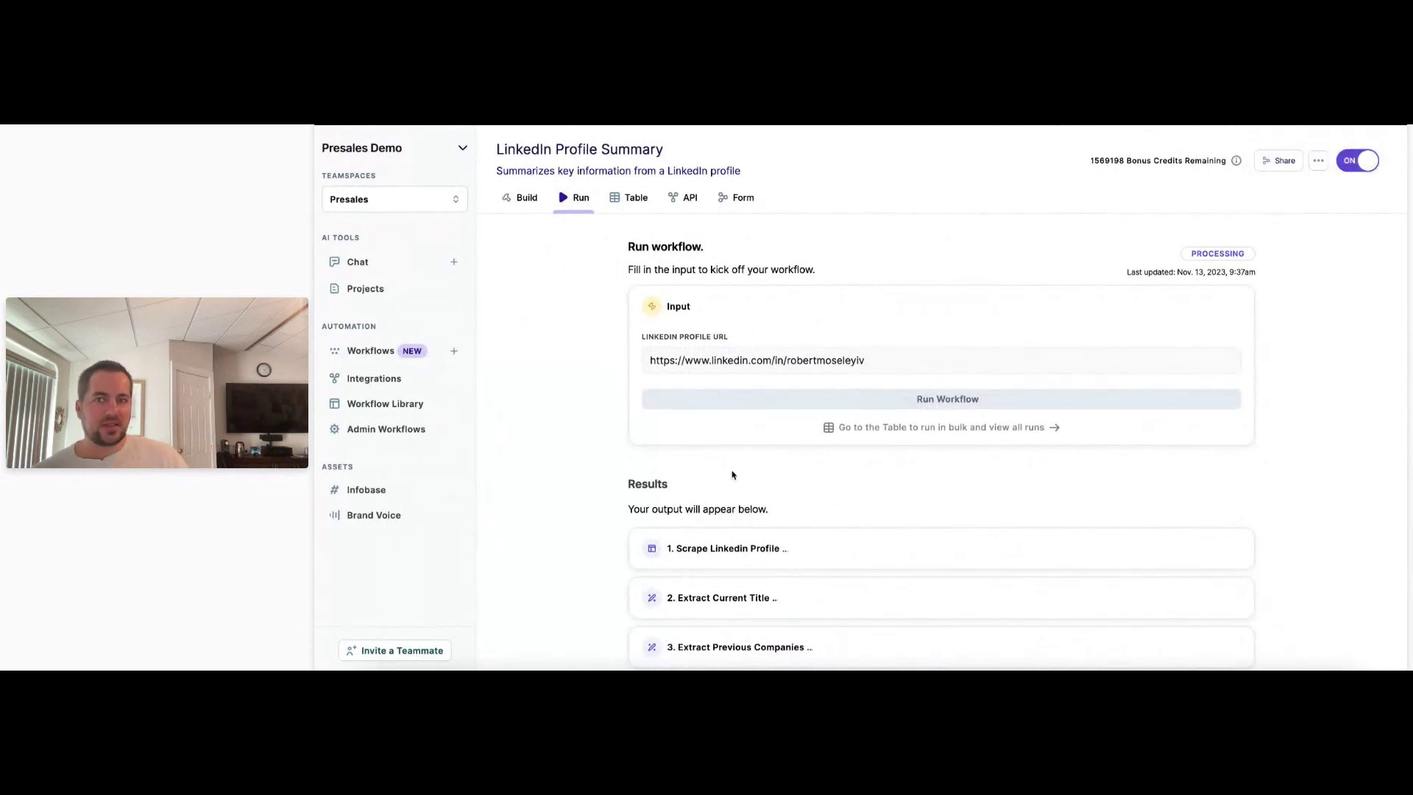
left_click(502, 198)
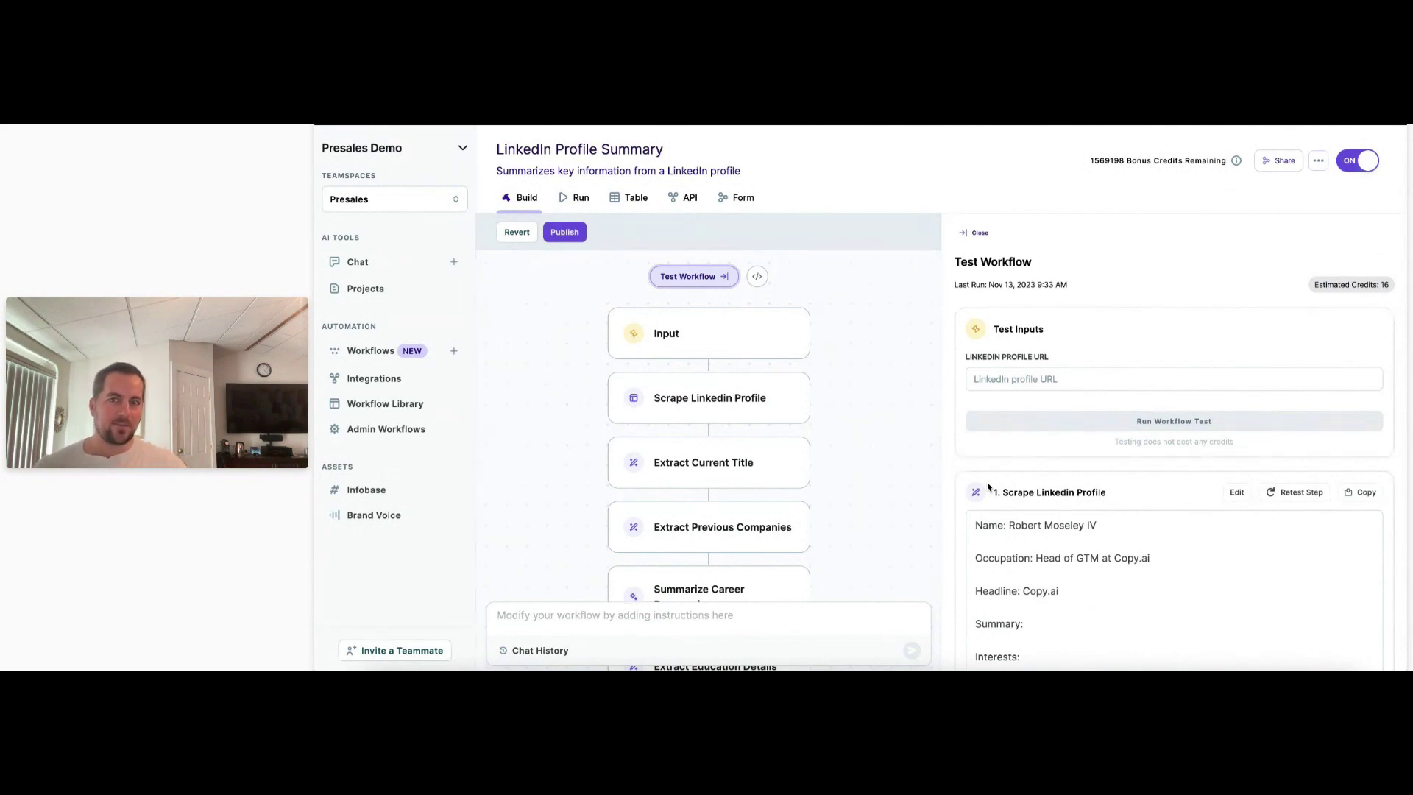
left_click(573, 196)
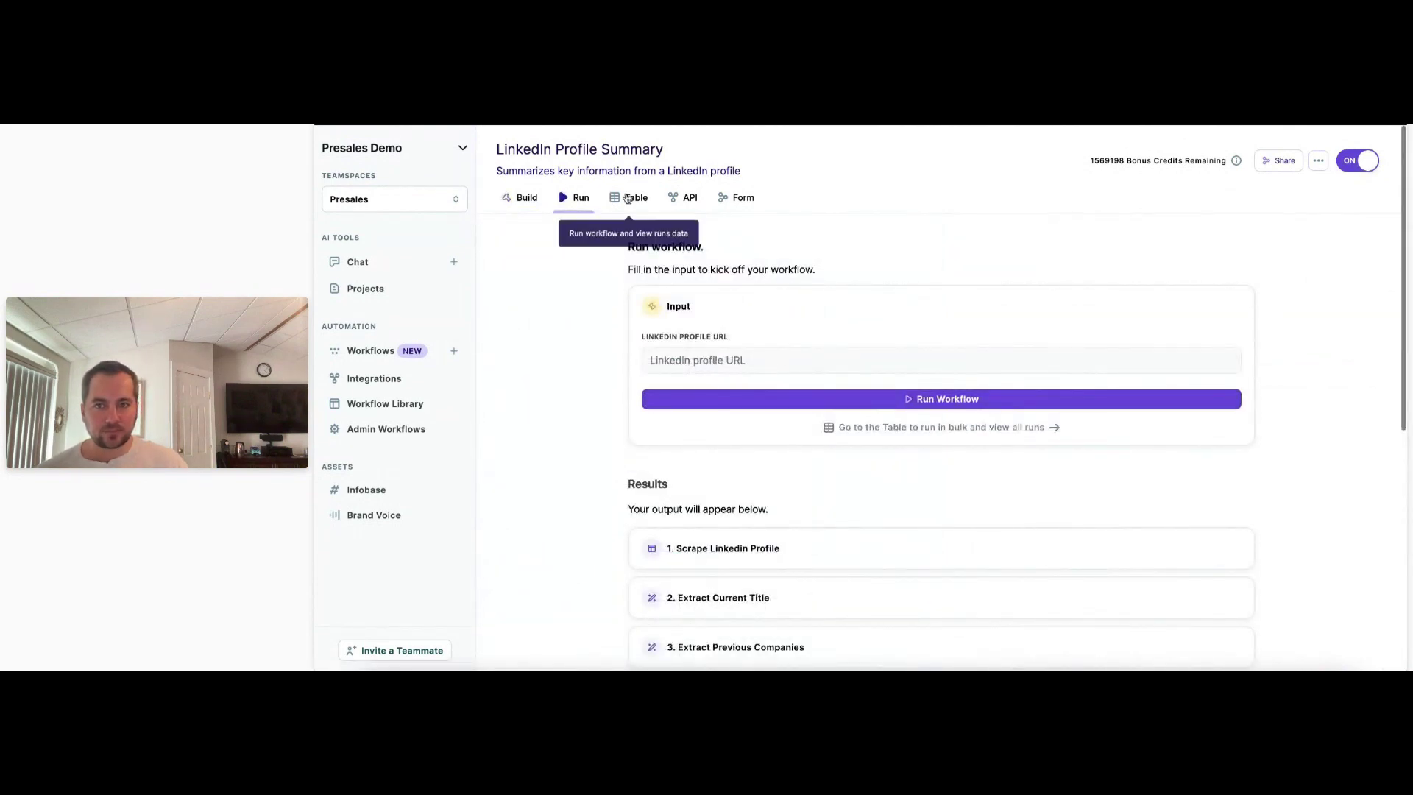
Add a new row in the runs table and scroll its columns until the run shows COMPLETE.
left_click(627, 199)
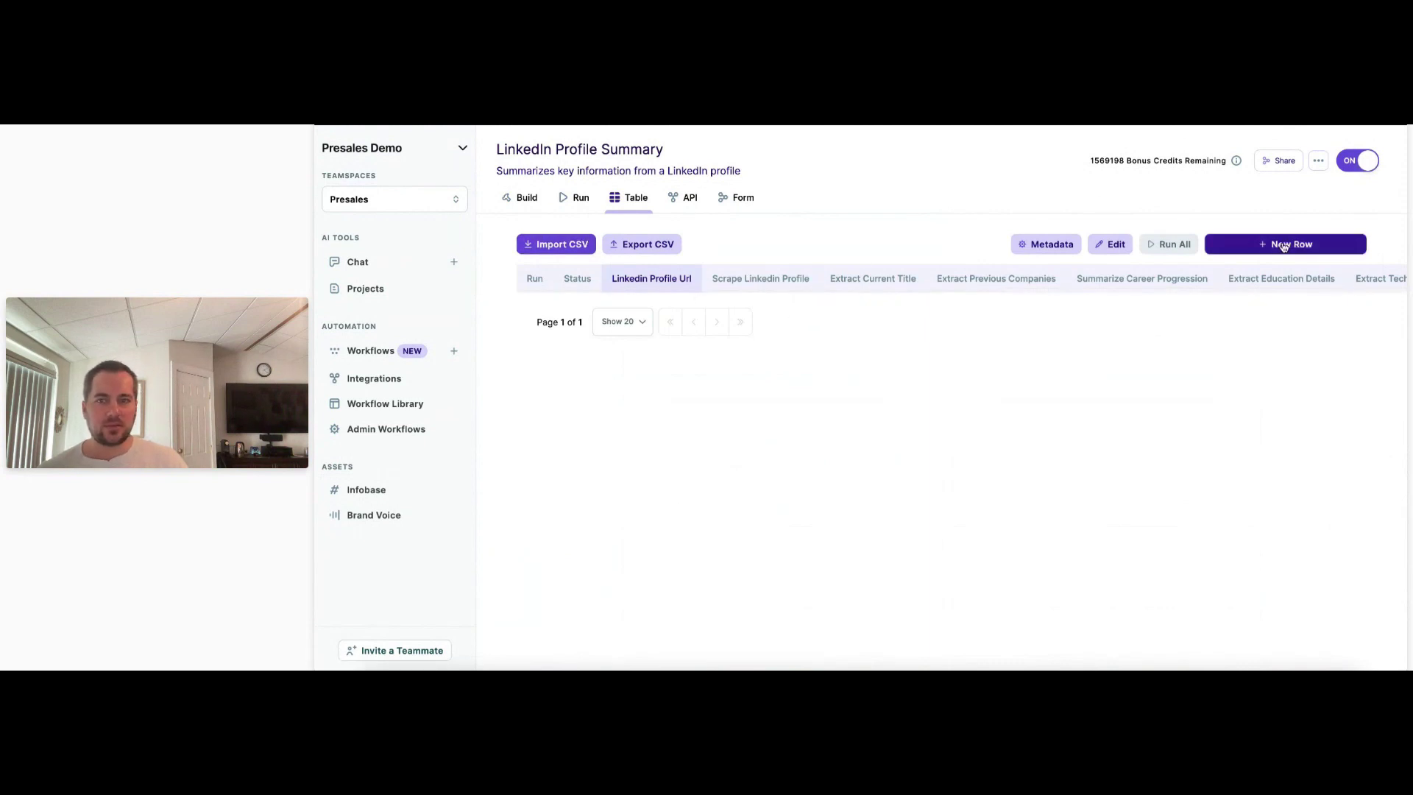
left_click(1275, 243)
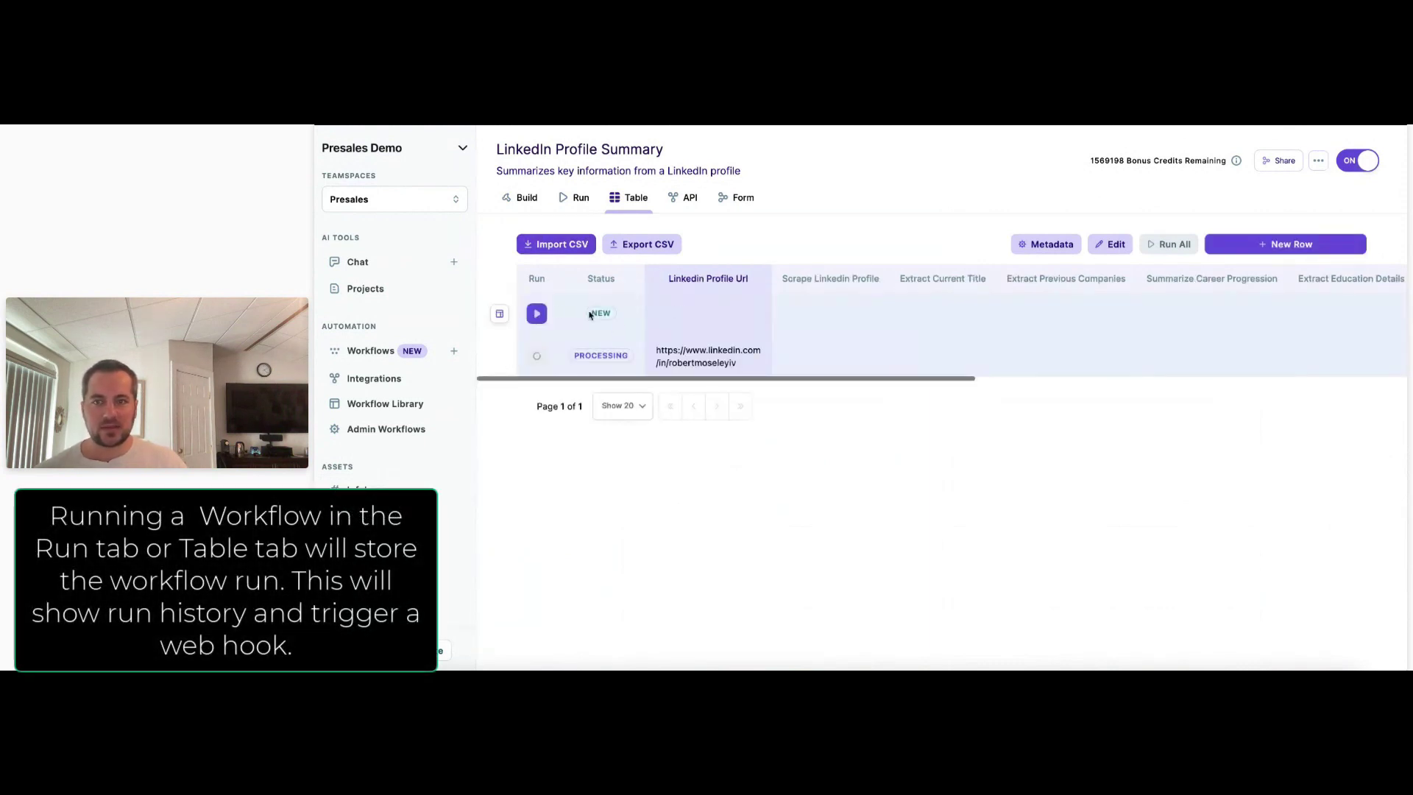
scroll(876, 354, "right", 10)
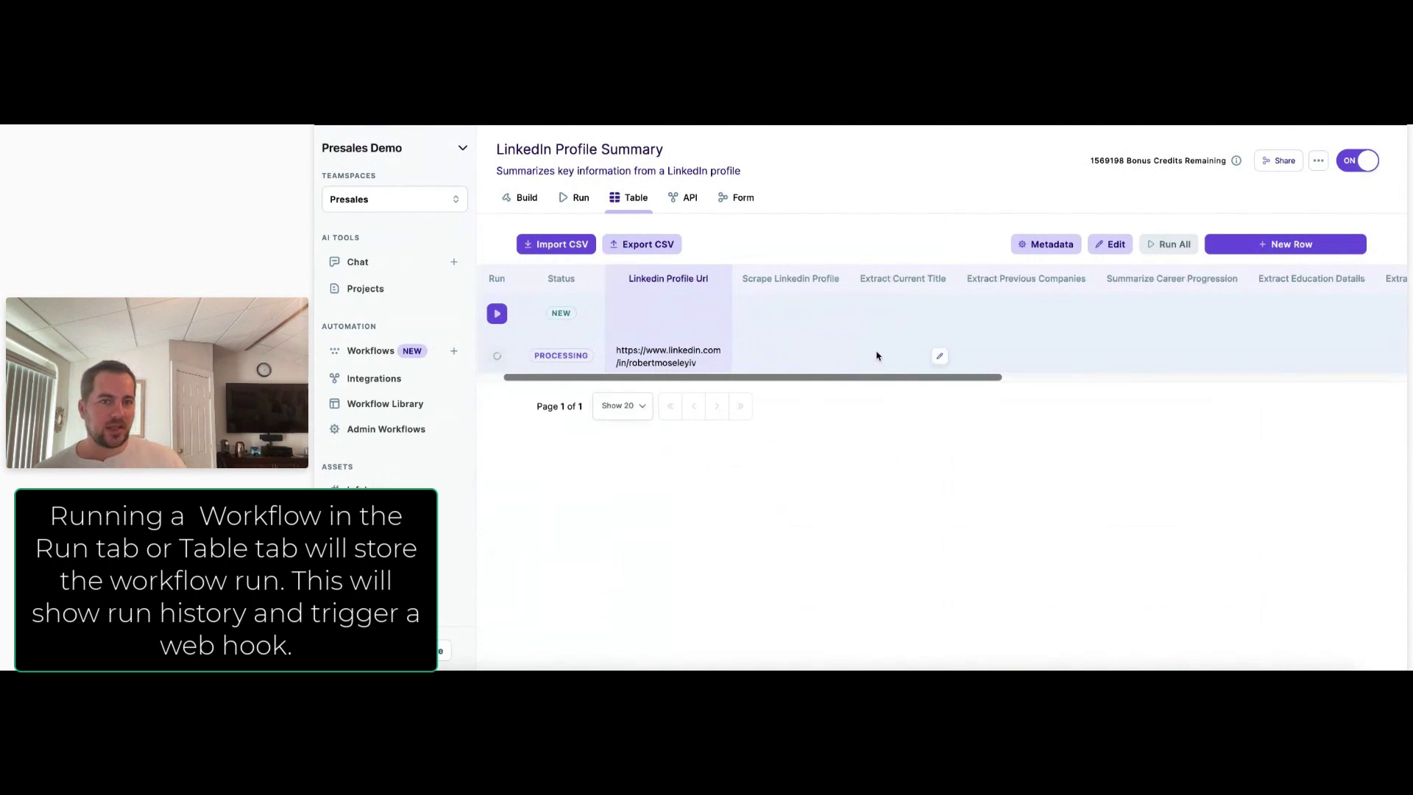
scroll(876, 355, "right", 5)
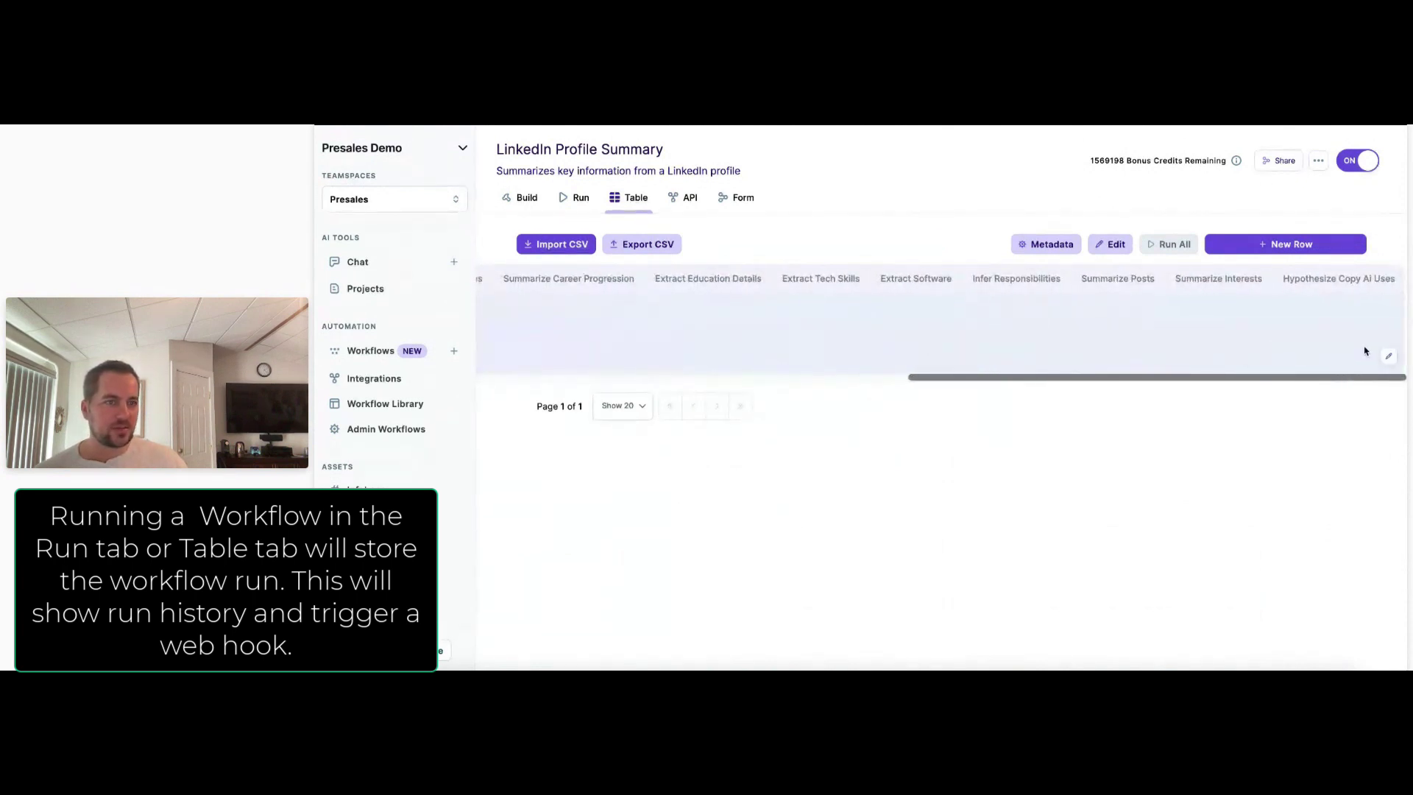
scroll(1367, 348, "right", 2)
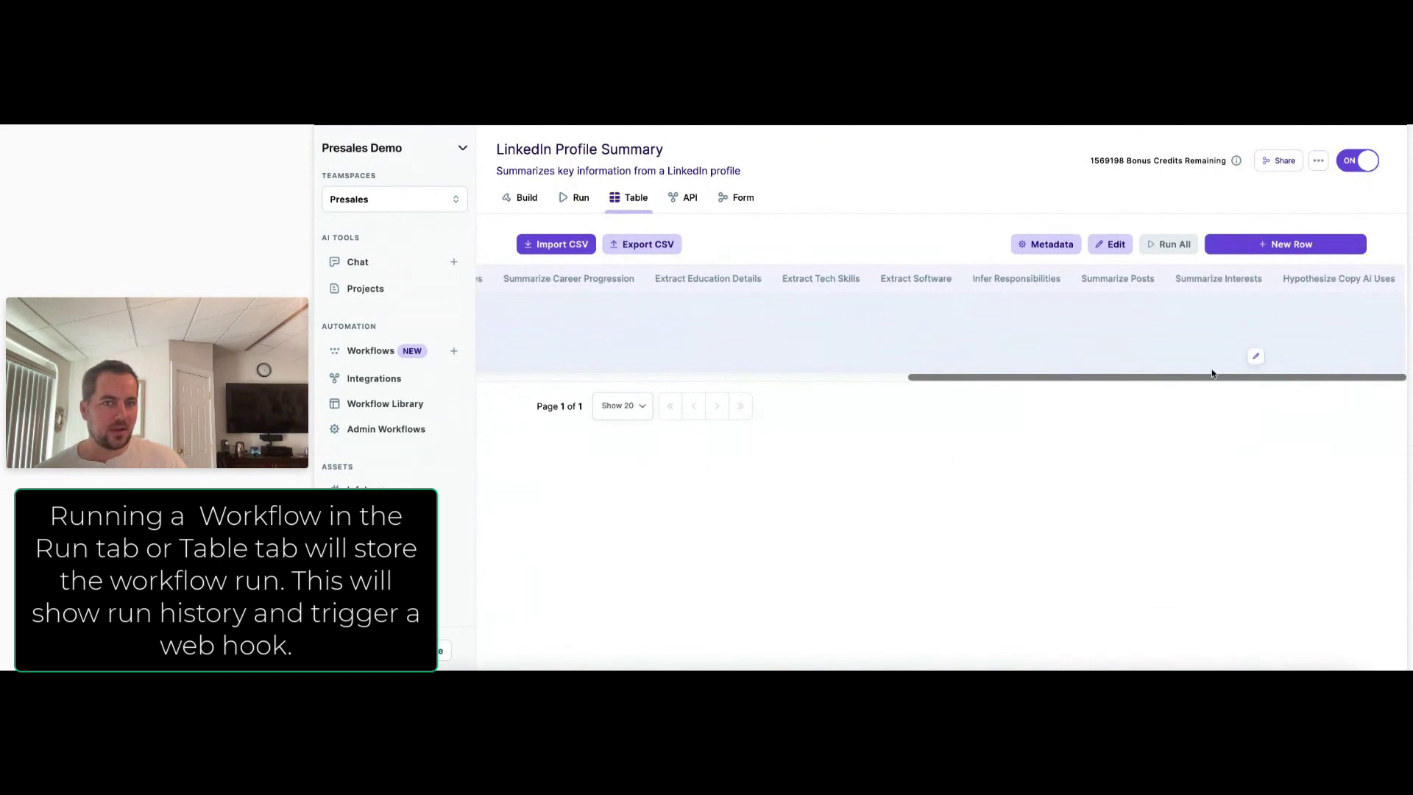
scroll(1148, 363, "left", 5)
scroll(843, 355, "left", 3)
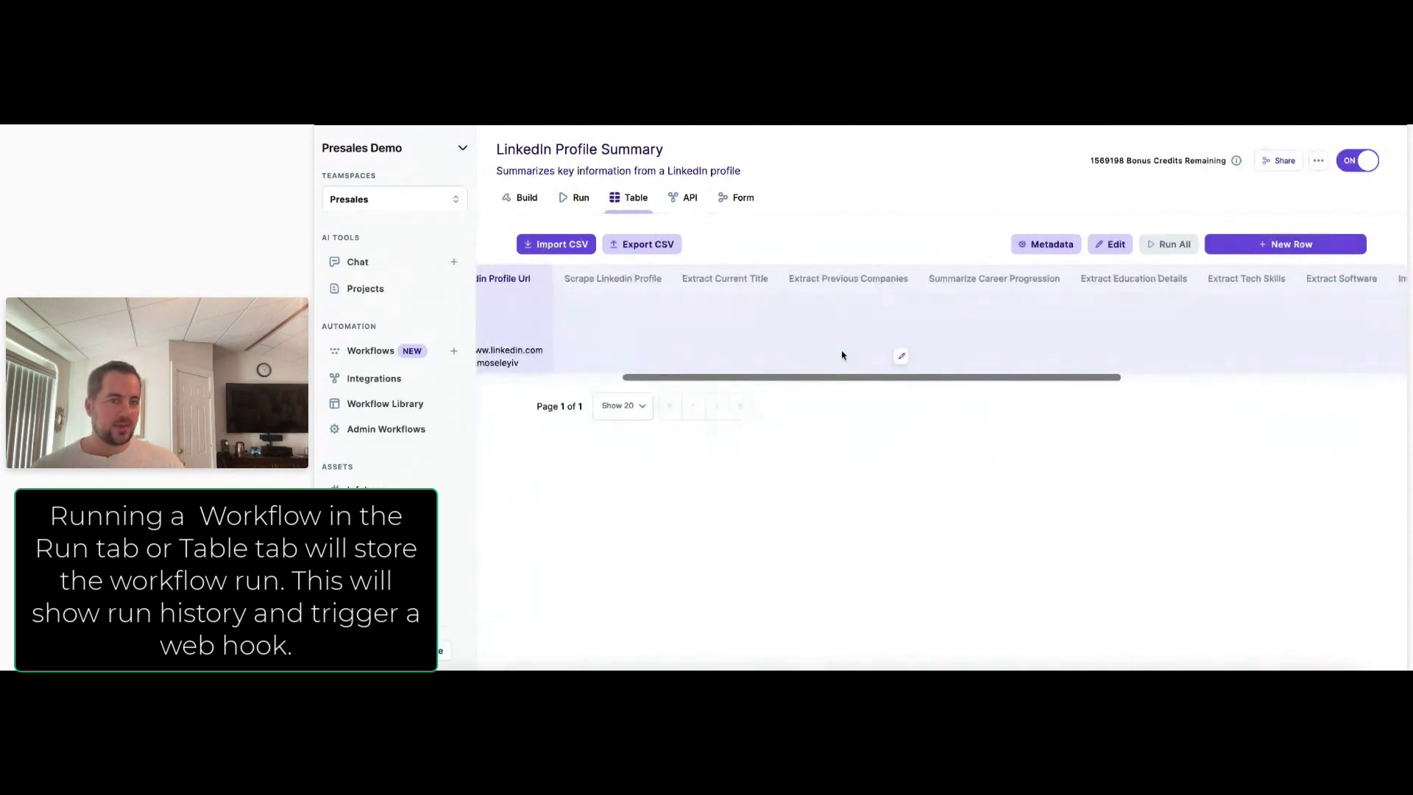
scroll(718, 361, "left", 4)
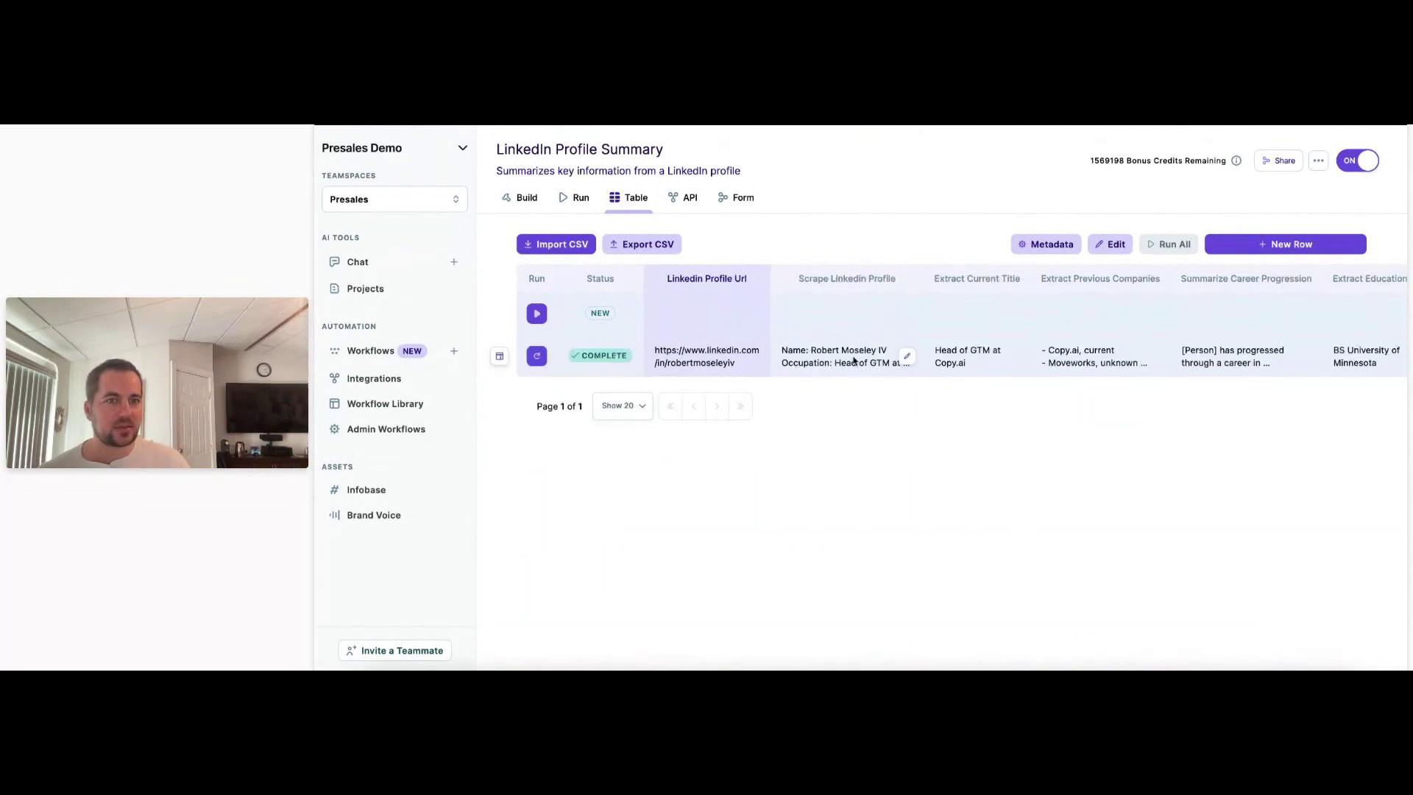
scroll(892, 354, "right", 10)
scroll(1150, 359, "left", 10)
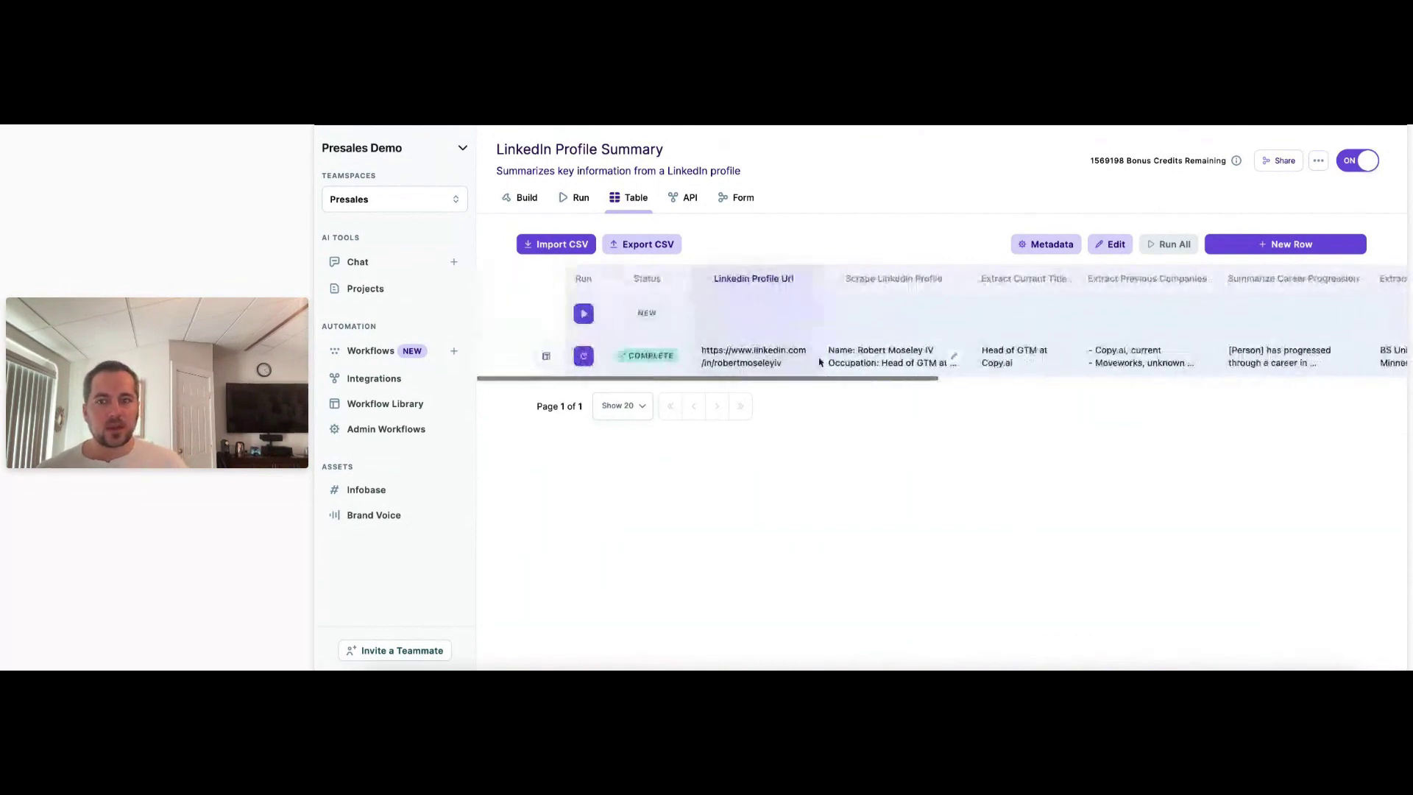
Open the completed run's details and read through its Hypothesize Copy Ai Uses suggestions.
left_click(499, 356)
scroll(1049, 416, "down", 20)
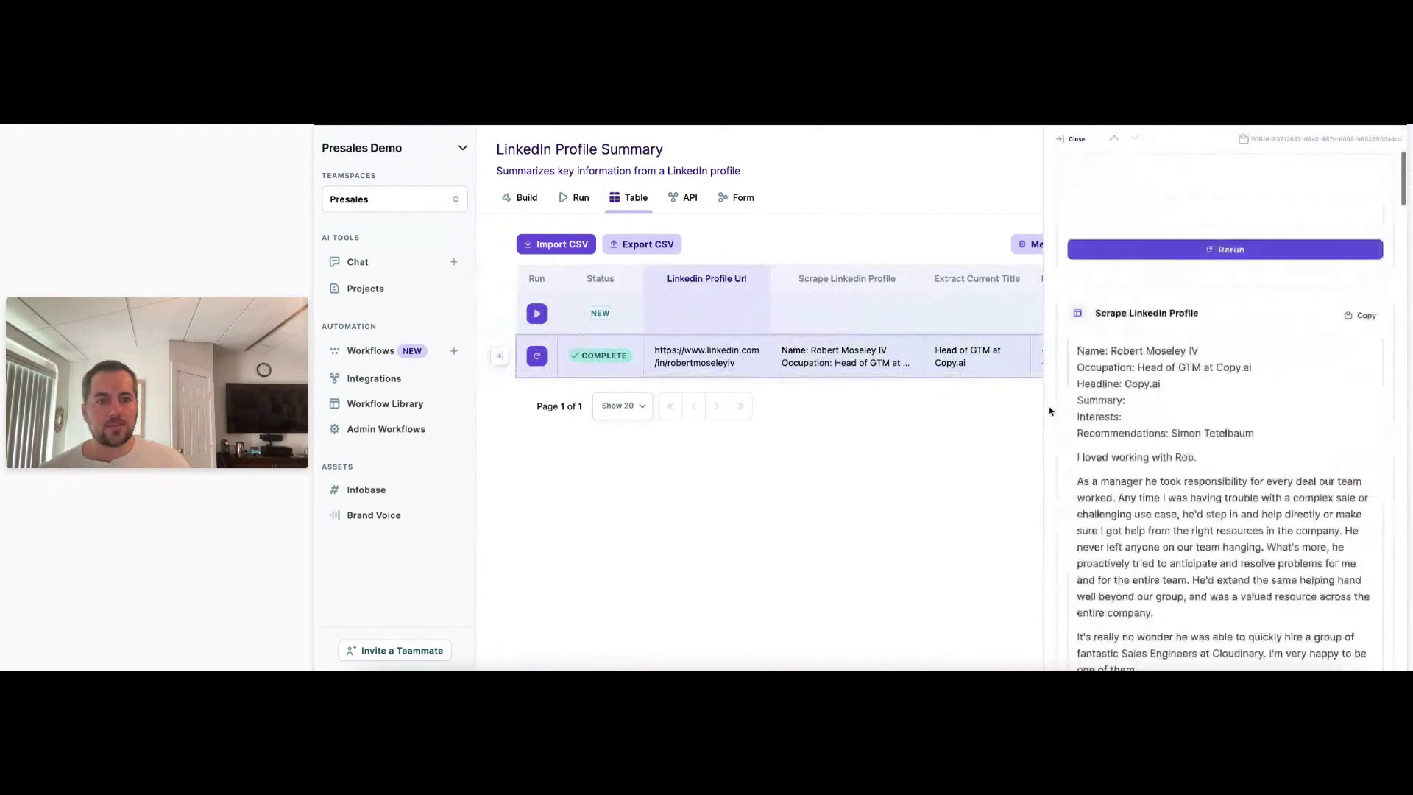
scroll(1052, 412, "down", 15)
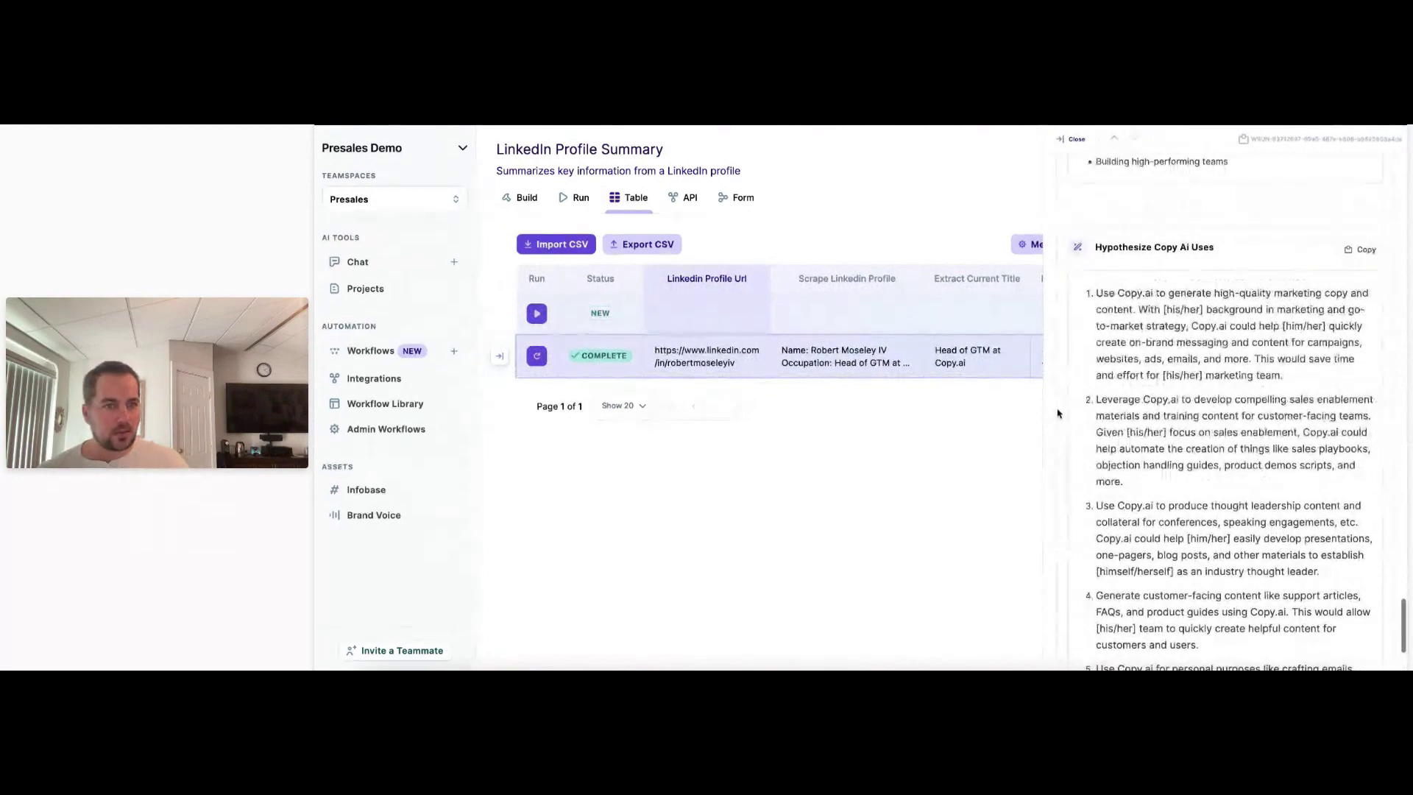
left_click_drag(1106, 399, 1285, 466)
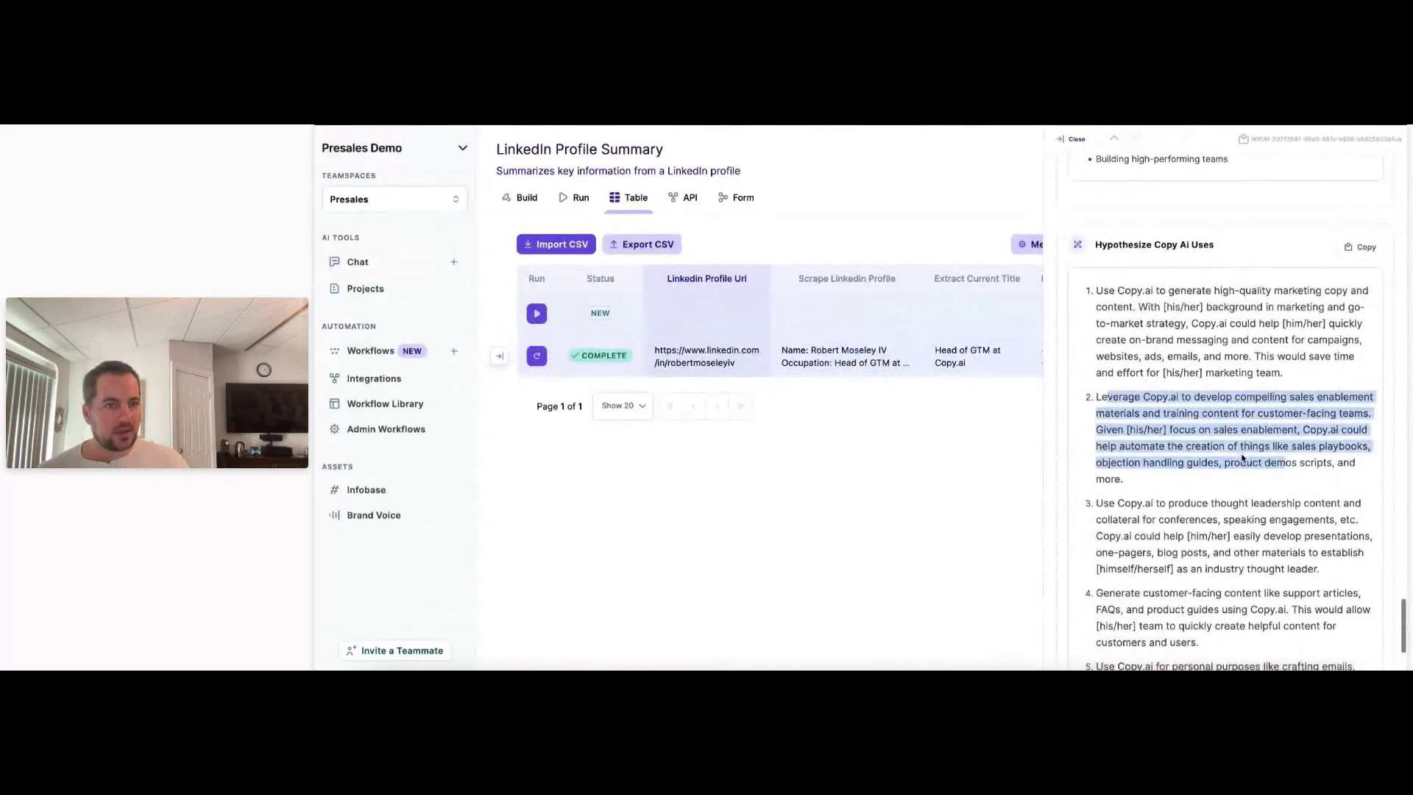
scroll(1251, 412, "down", 1)
left_click_drag(1171, 282, 1214, 374)
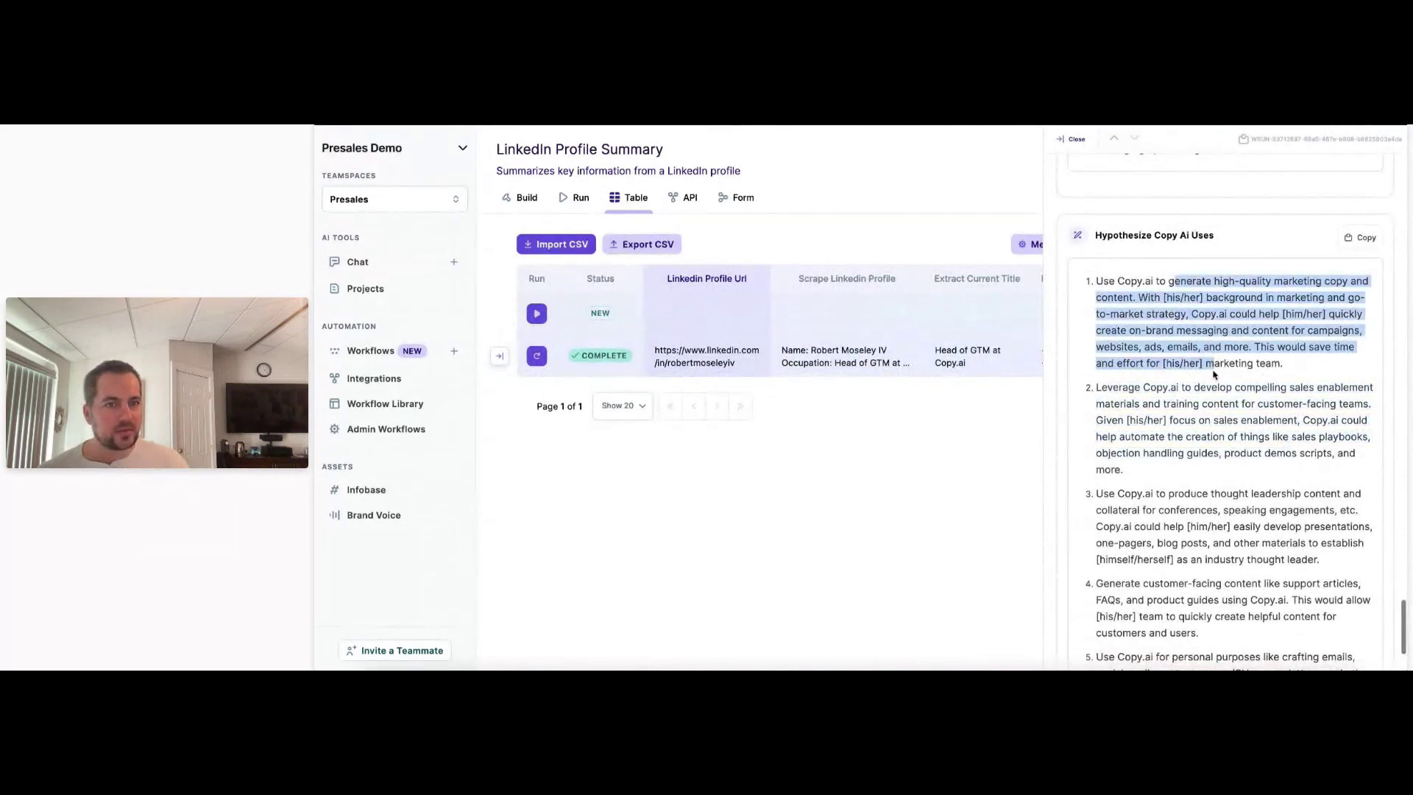
scroll(1202, 367, "down", 1)
left_click_drag(1123, 369, 1261, 424)
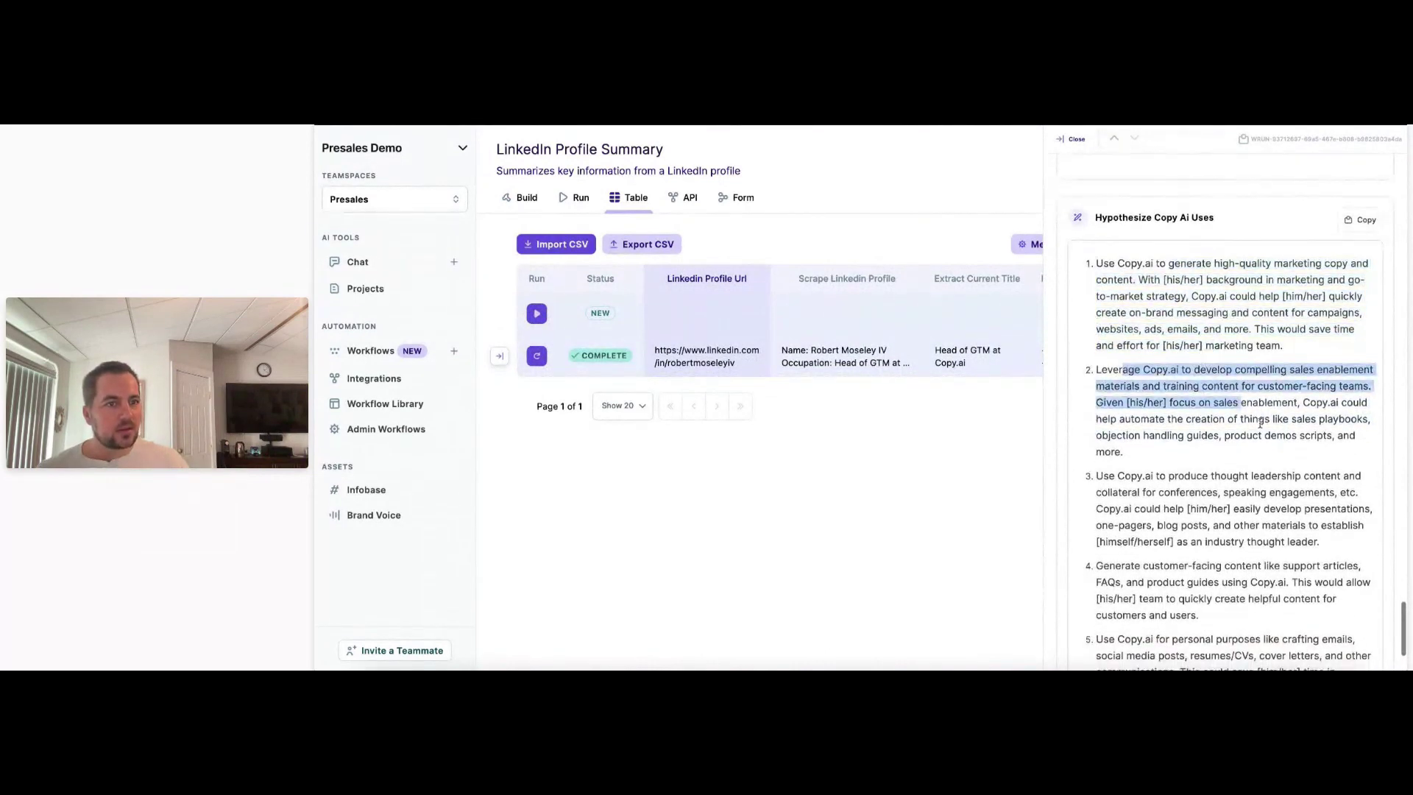
left_click(1298, 407)
left_click_drag(1130, 372, 1239, 388)
scroll(1242, 401, "down", 3)
scroll(1243, 414, "down", 2)
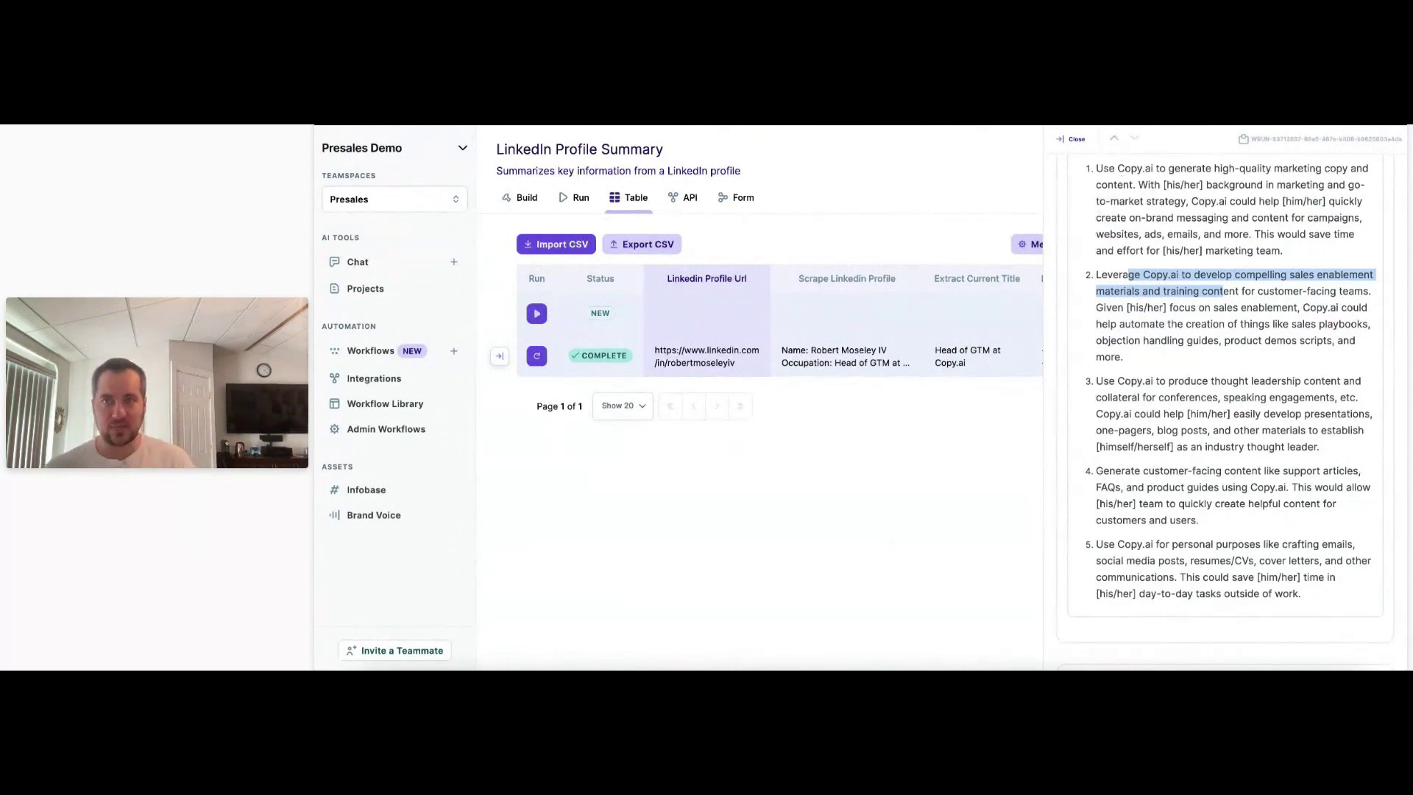
Load the copy.ai website in a new browser tab.
key("super+t")
type("li")
key("Return")
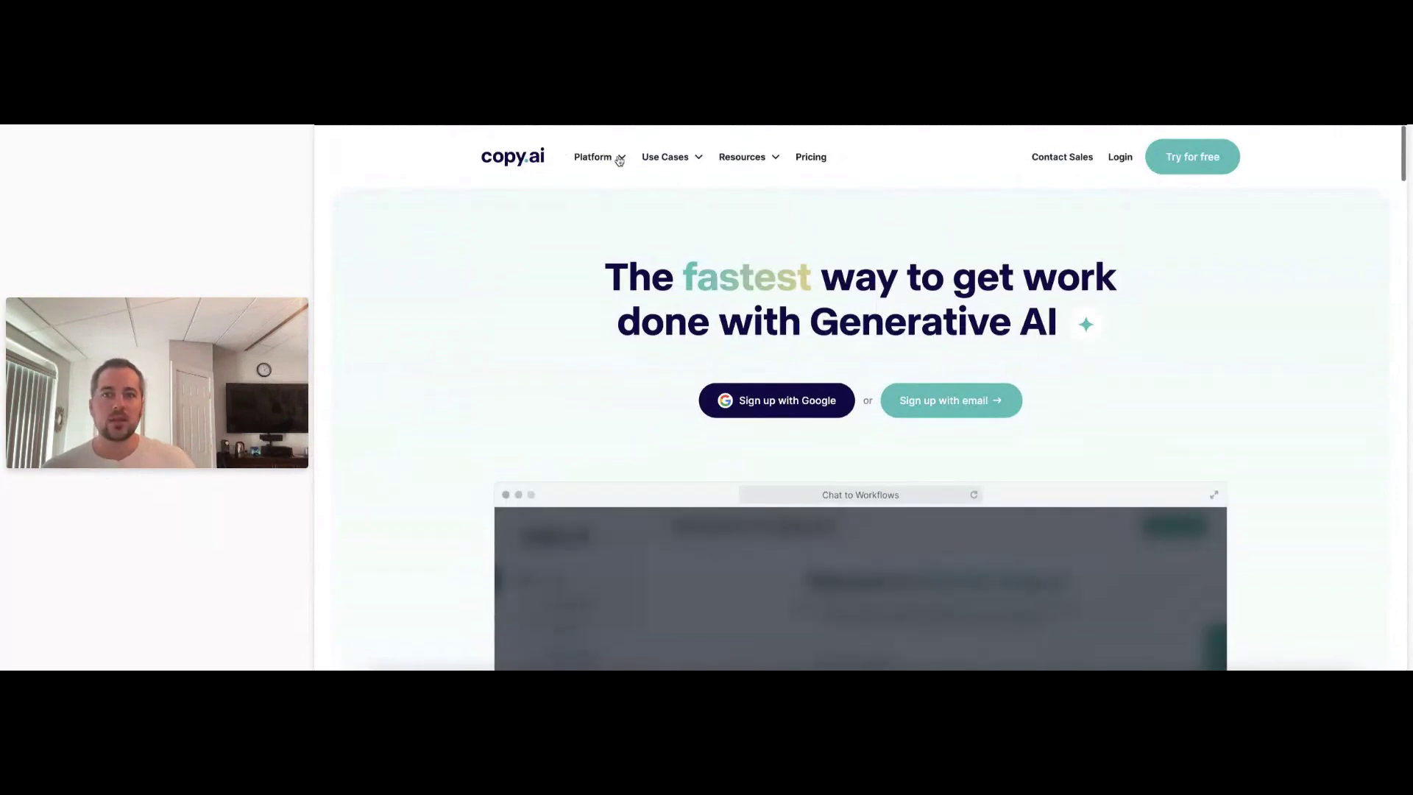
Go to the AI Sales OS page on the Copy.ai website and scroll through it.
mouse_move(600, 286)
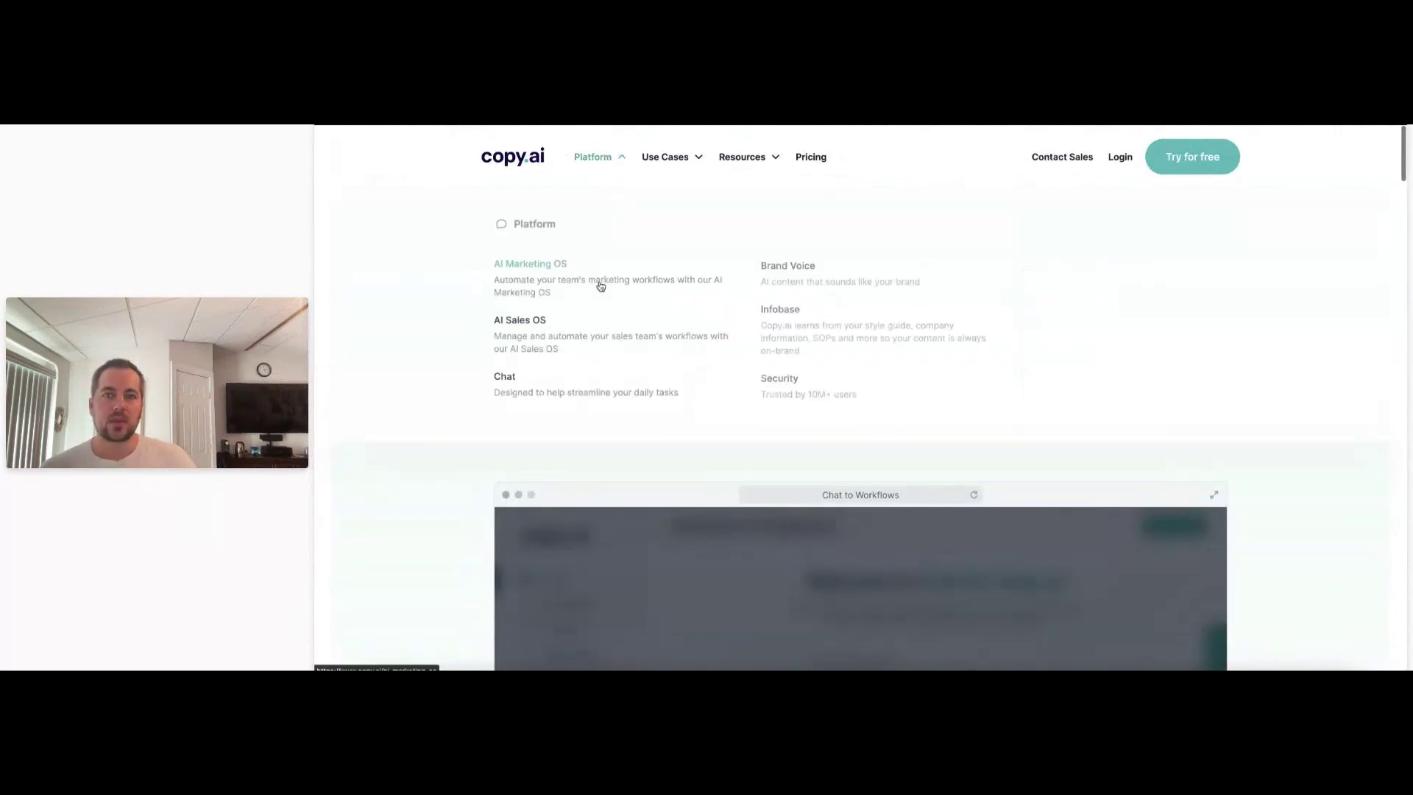
scroll(600, 286, "down", 5)
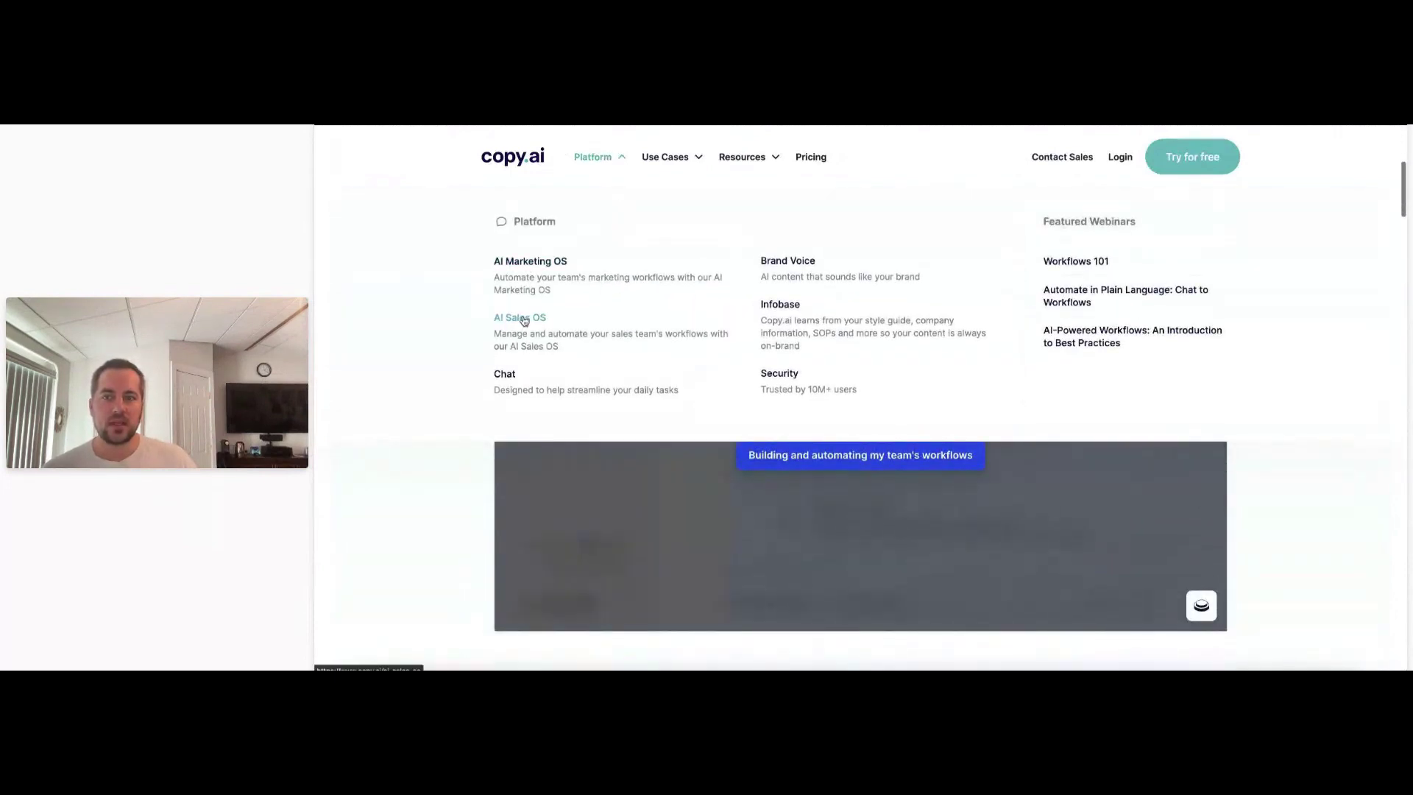
left_click(780, 343)
scroll(784, 345, "down", 1)
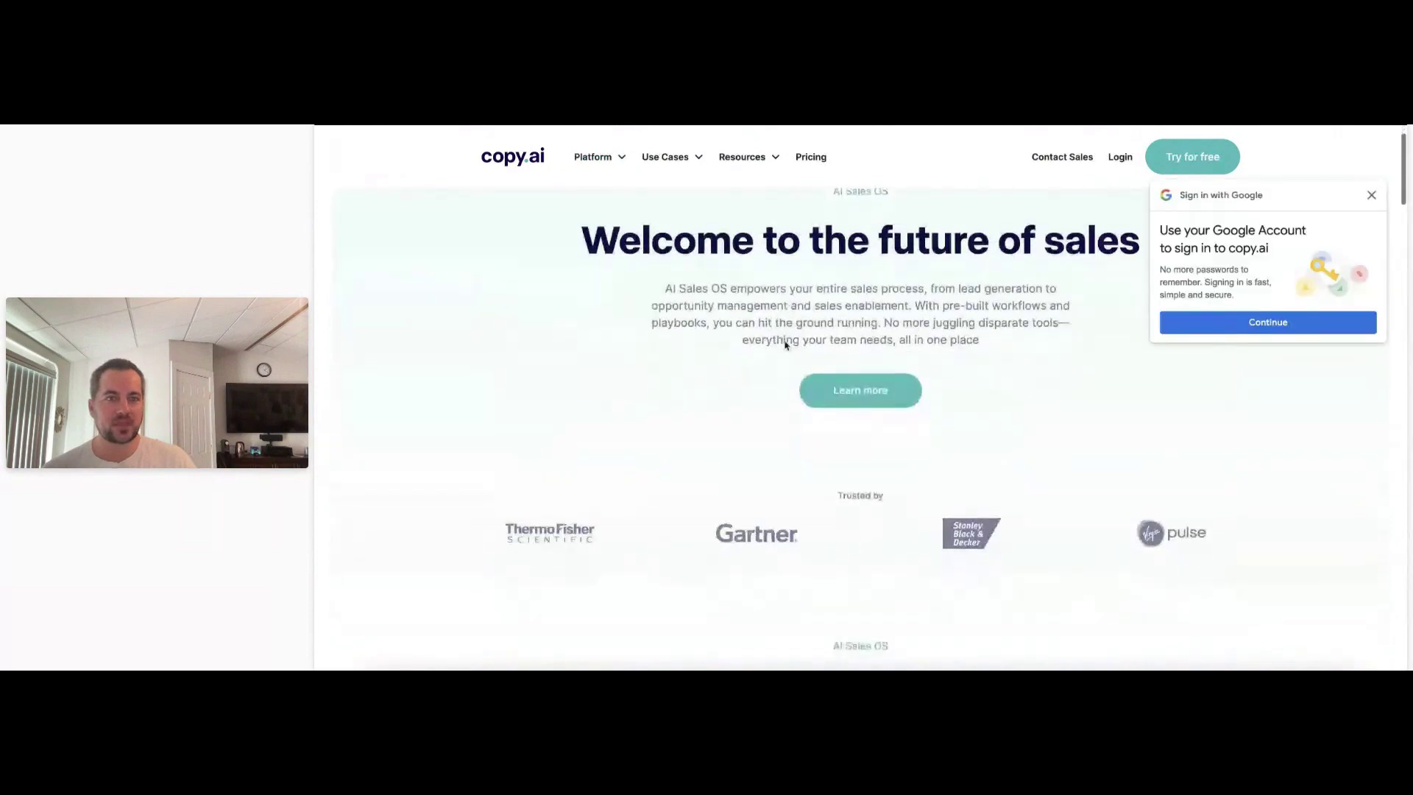
scroll(785, 345, "up", 1)
scroll(785, 345, "down", 4)
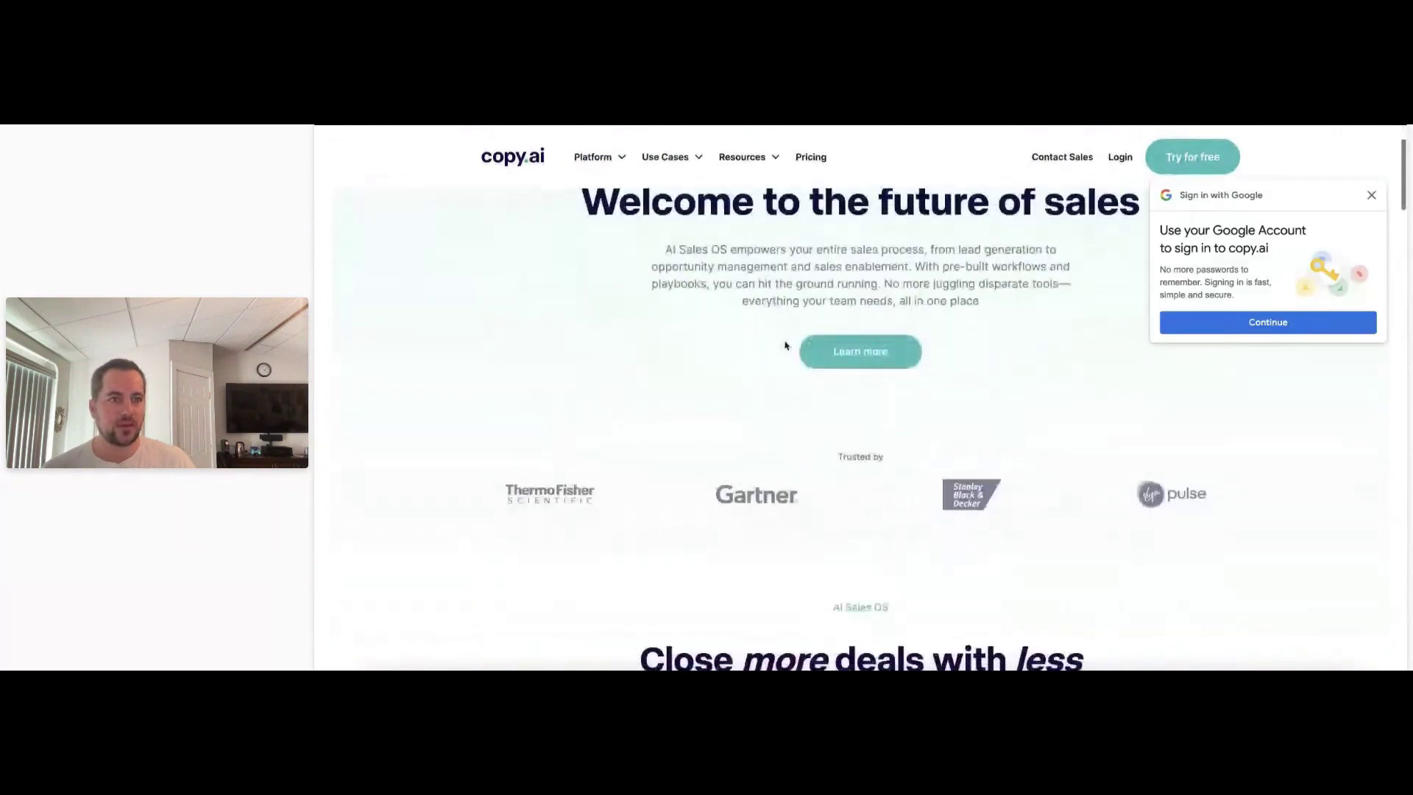
scroll(785, 346, "down", 5)
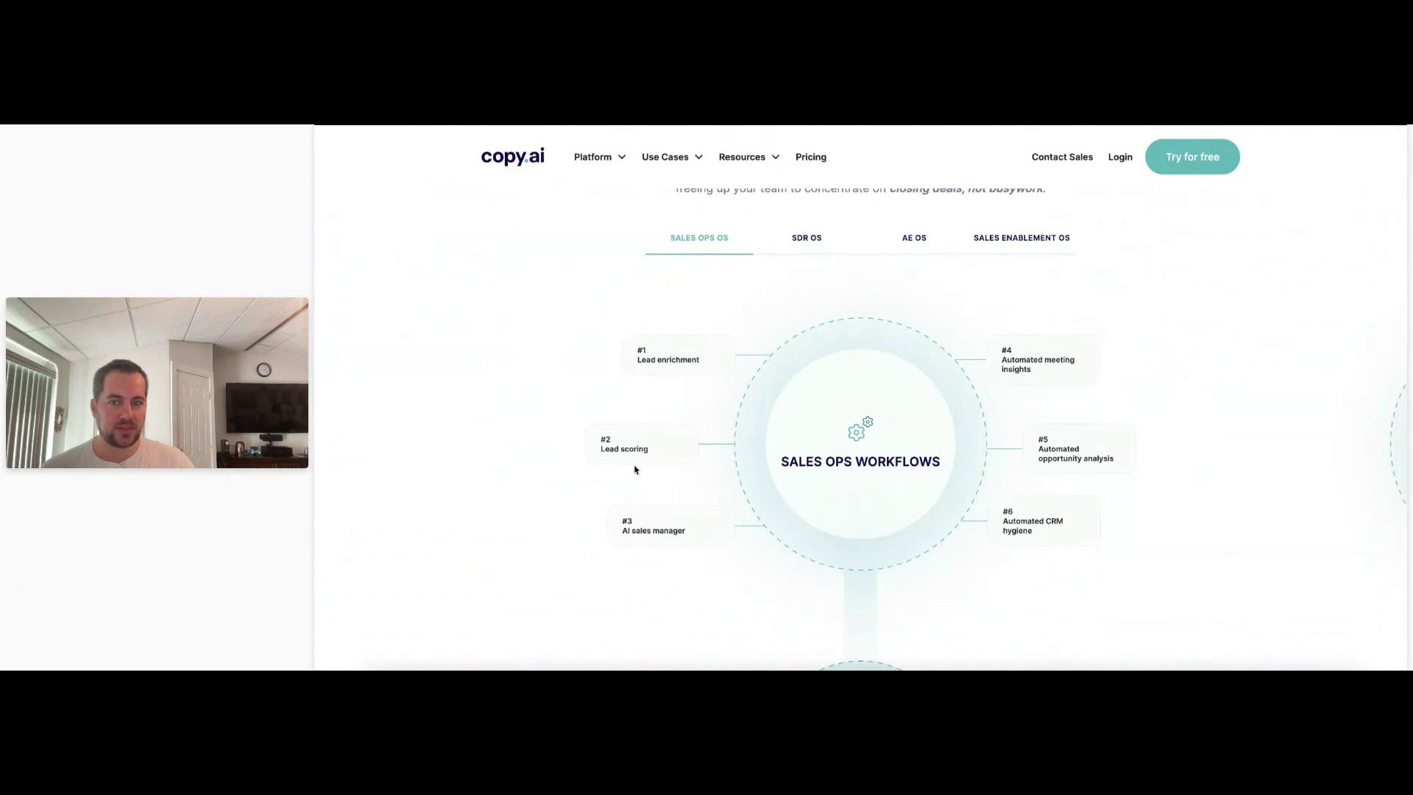
Compare the Sales Ops, SDR and AE workflow examples of the Sales OS.
left_click(791, 246)
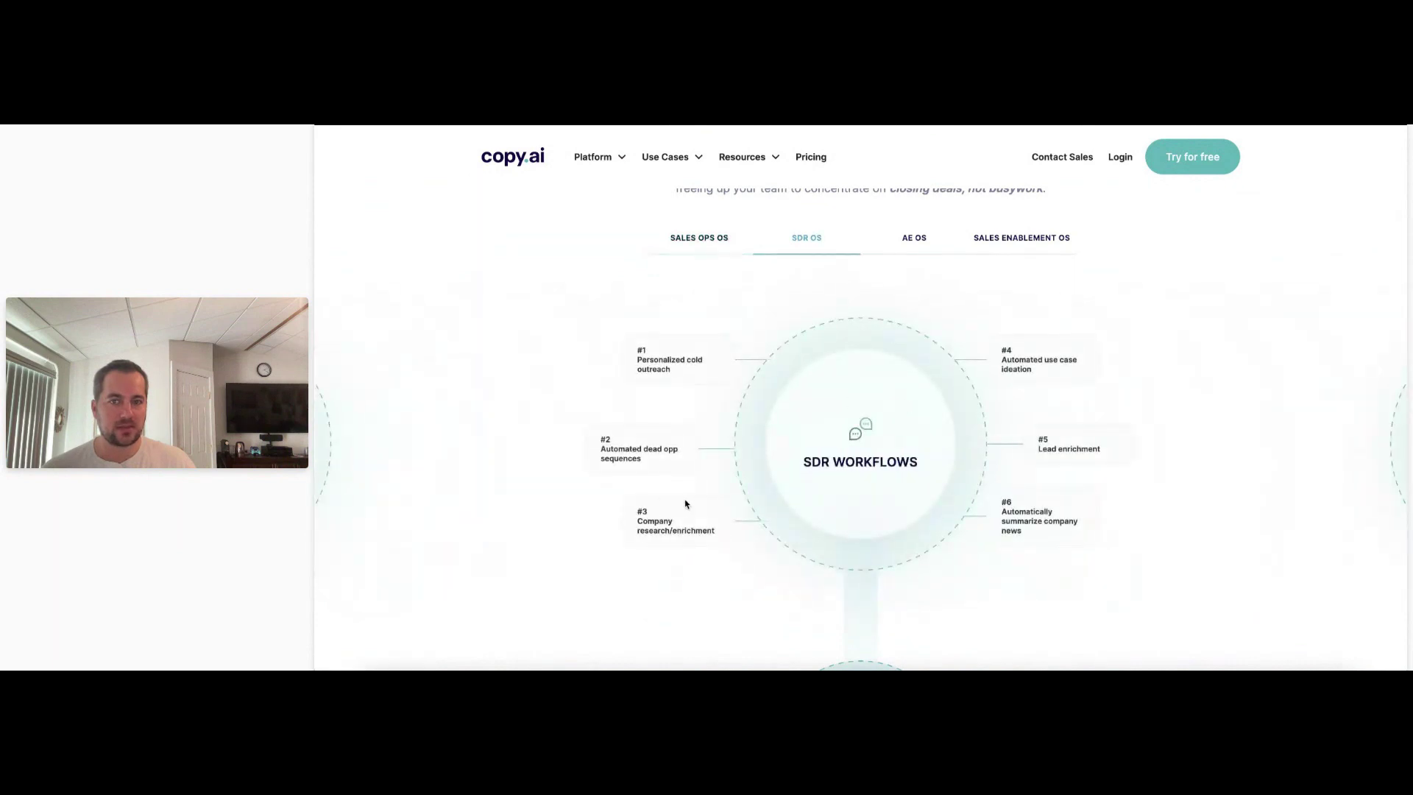
left_click(705, 244)
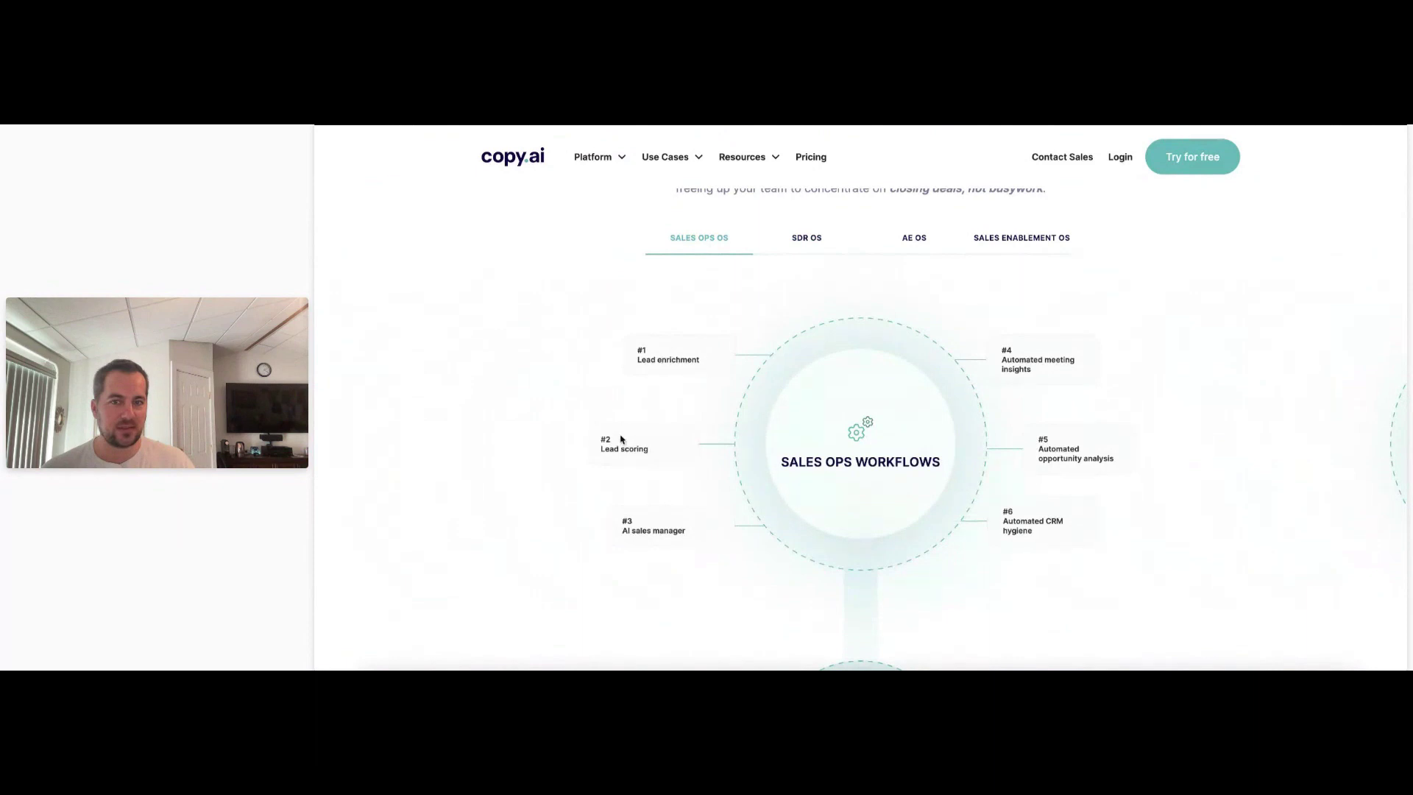
left_click(805, 240)
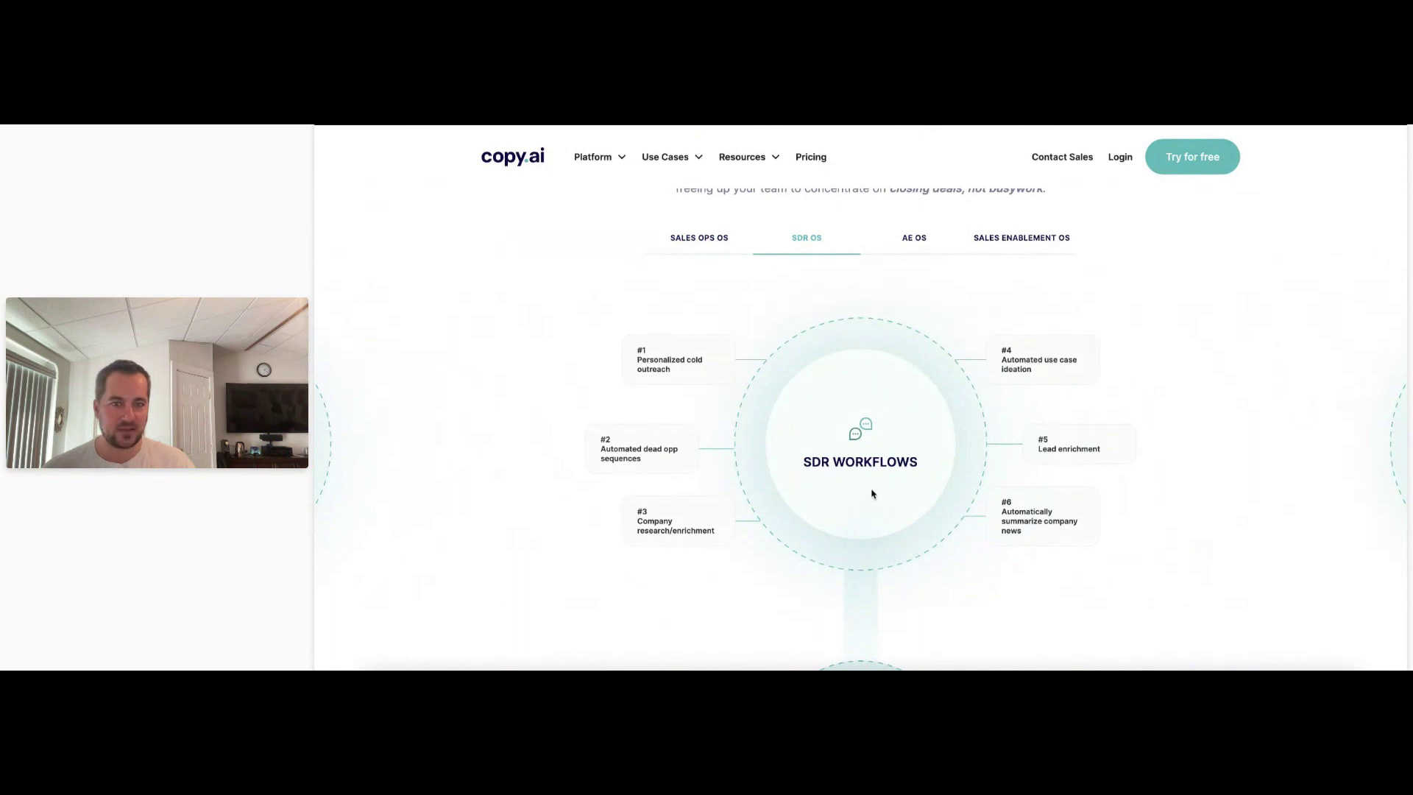
left_click(929, 240)
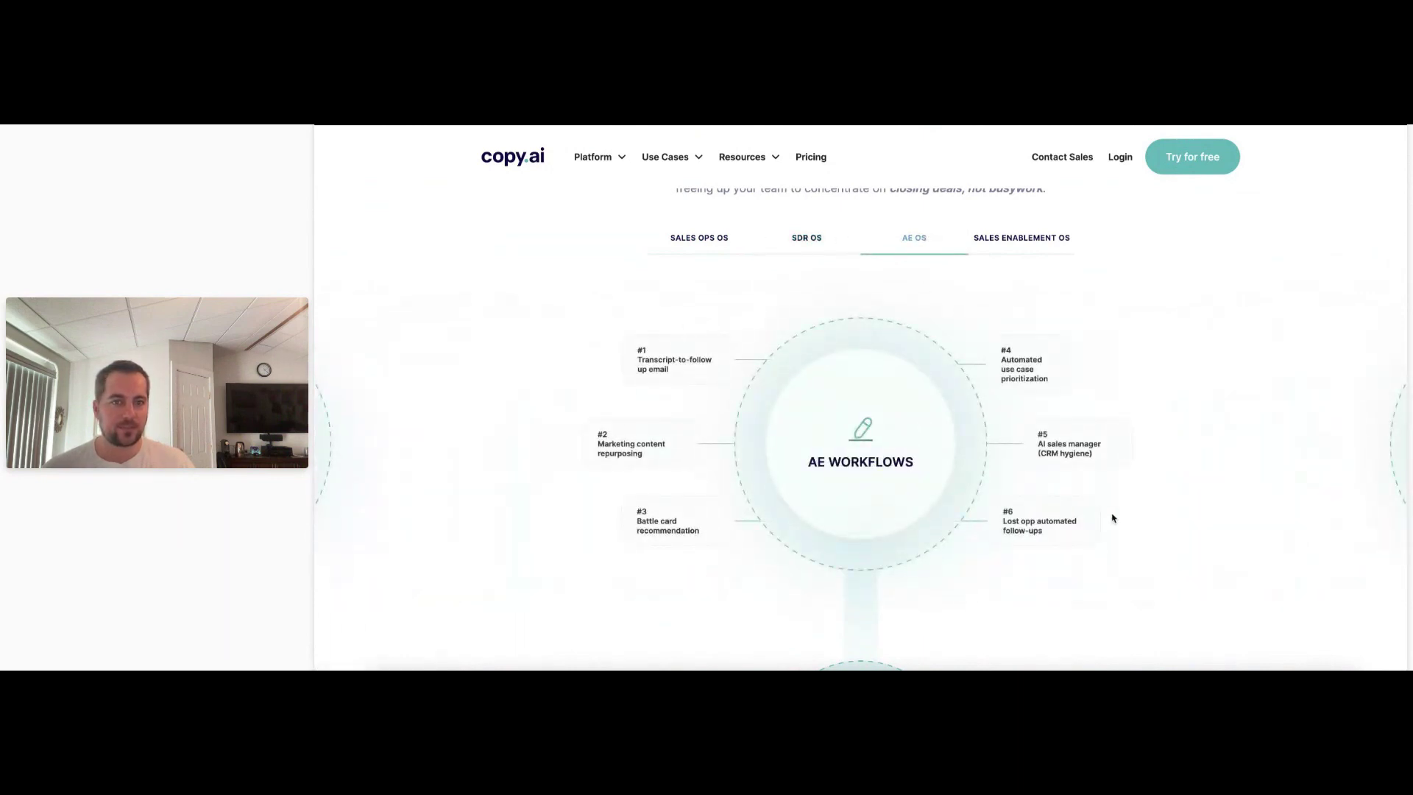
Go to the AI Marketing OS page from the Platform menu.
scroll(883, 272, "up", 5)
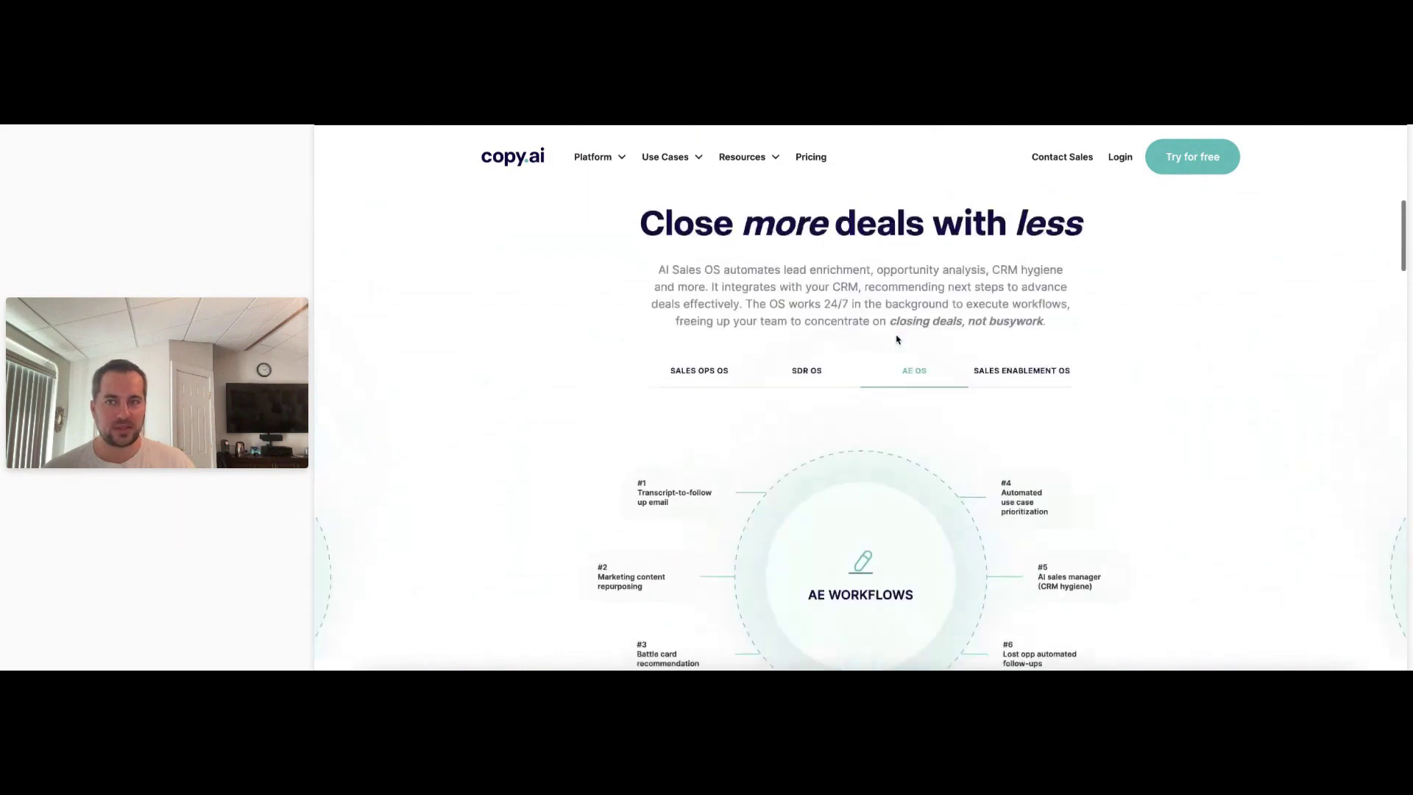
mouse_move(593, 156)
left_click(530, 261)
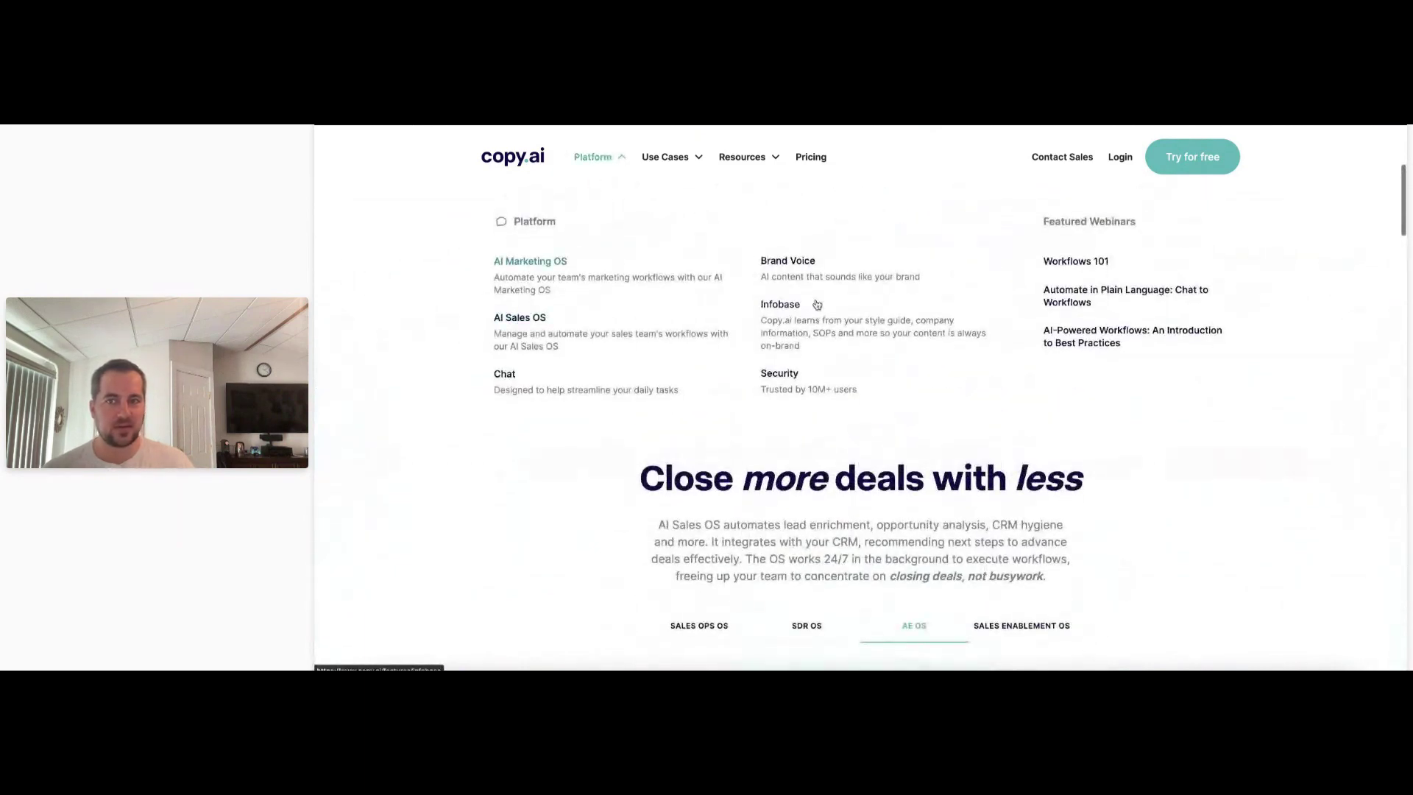
Browse the AI Marketing OS SEO workflows and close the Black Friday 60% off popup.
scroll(825, 348, "down", 6)
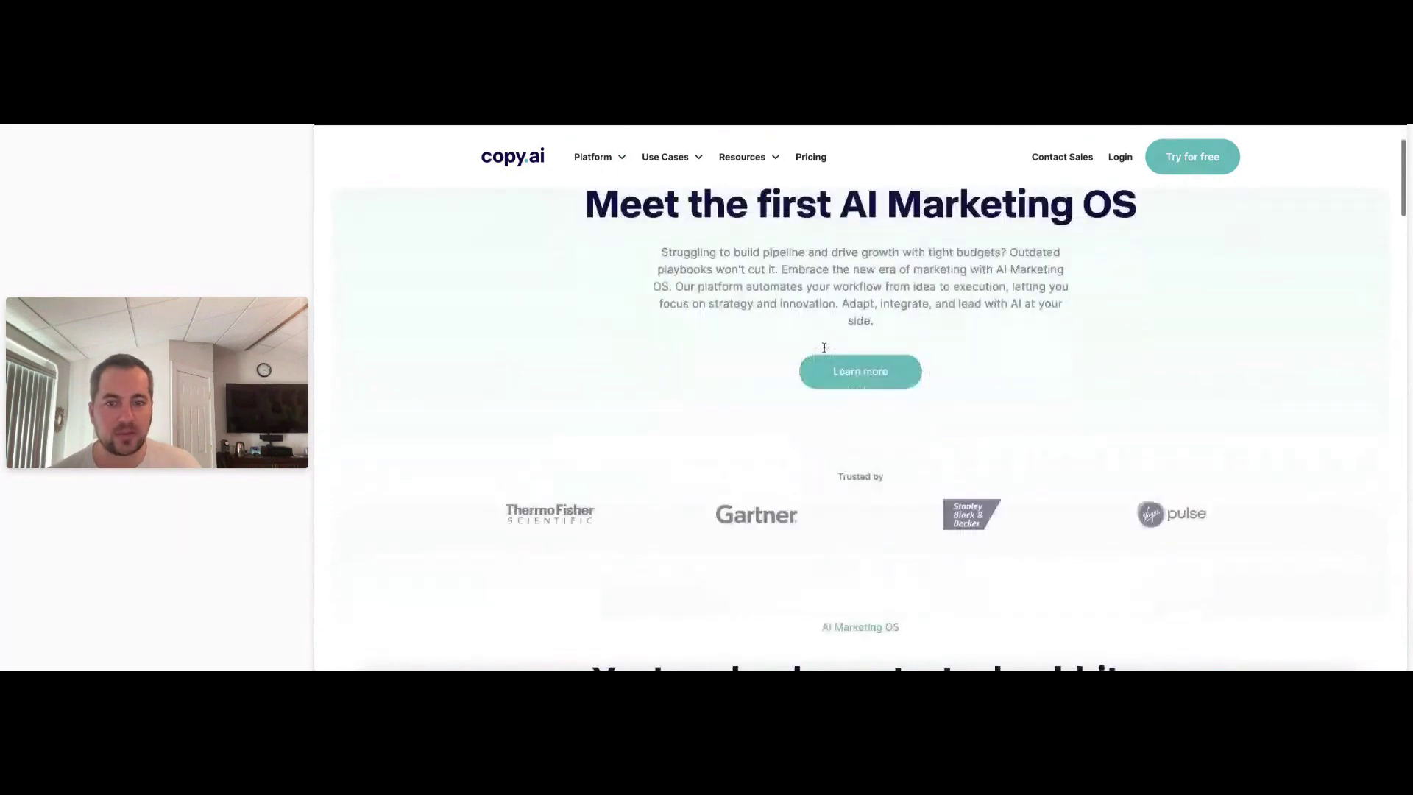
scroll(824, 352, "down", 3)
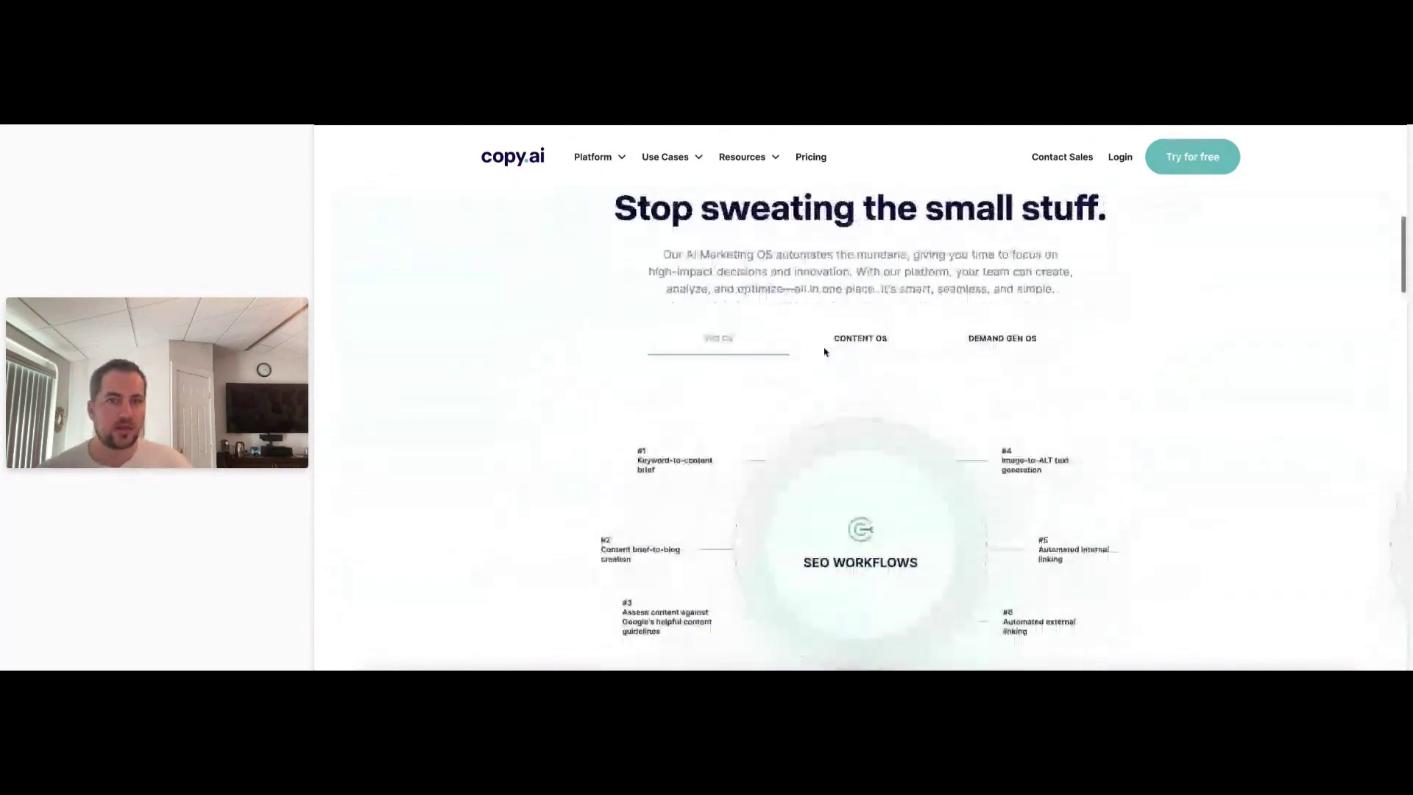
scroll(801, 383, "up", 1)
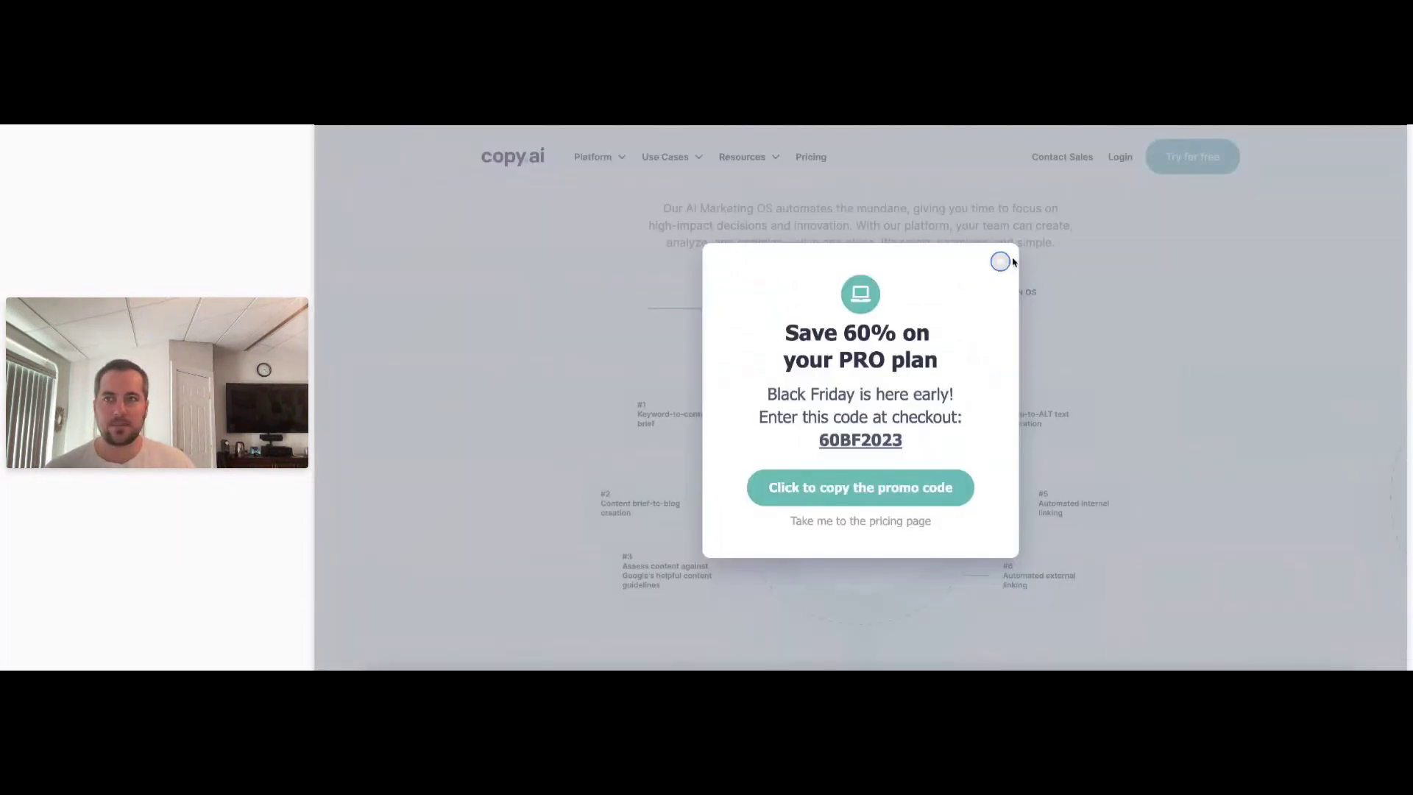
left_click(1008, 262)
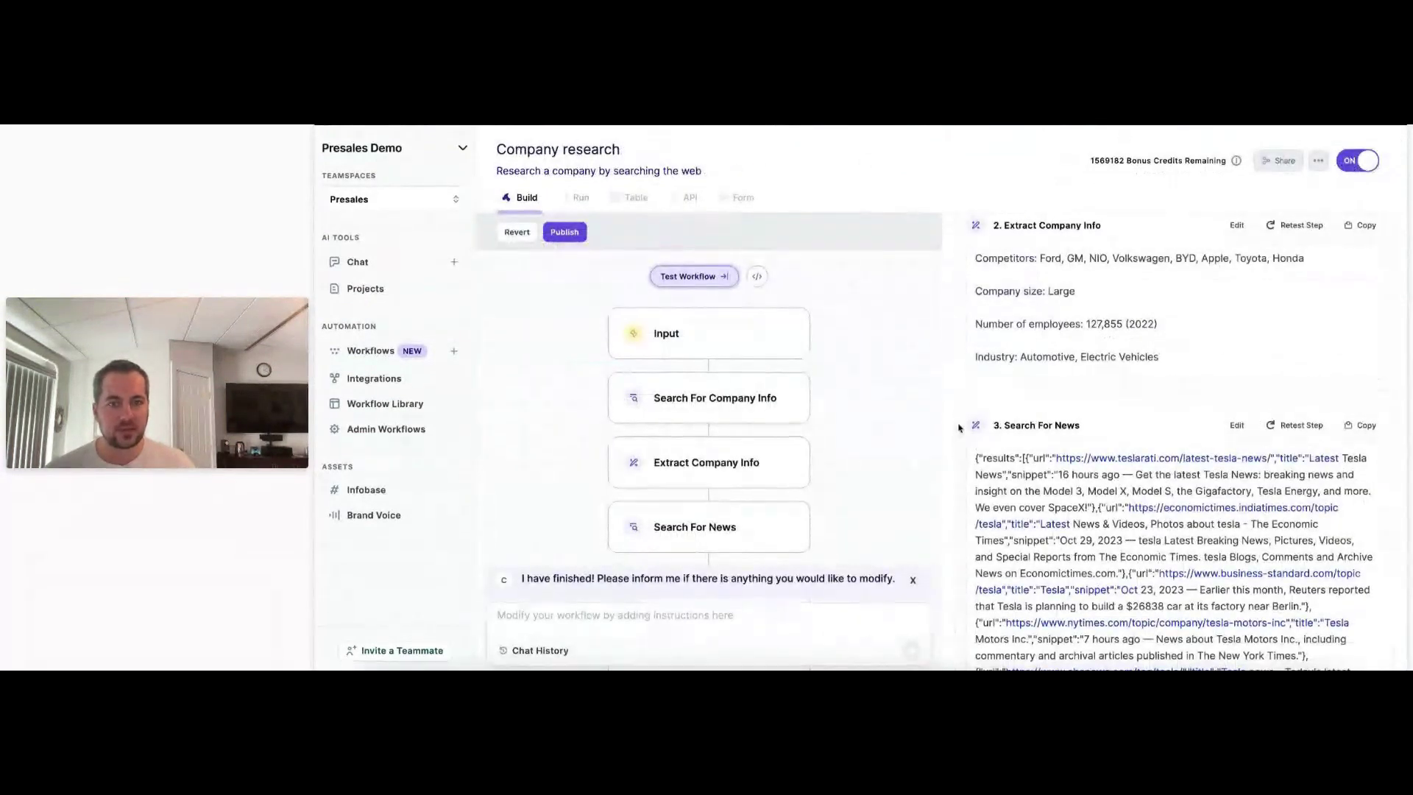
Read Tesla's AI initiatives summary in the results and open the Summarize Ai Initiatives step's settings.
scroll(960, 428, "down", 20)
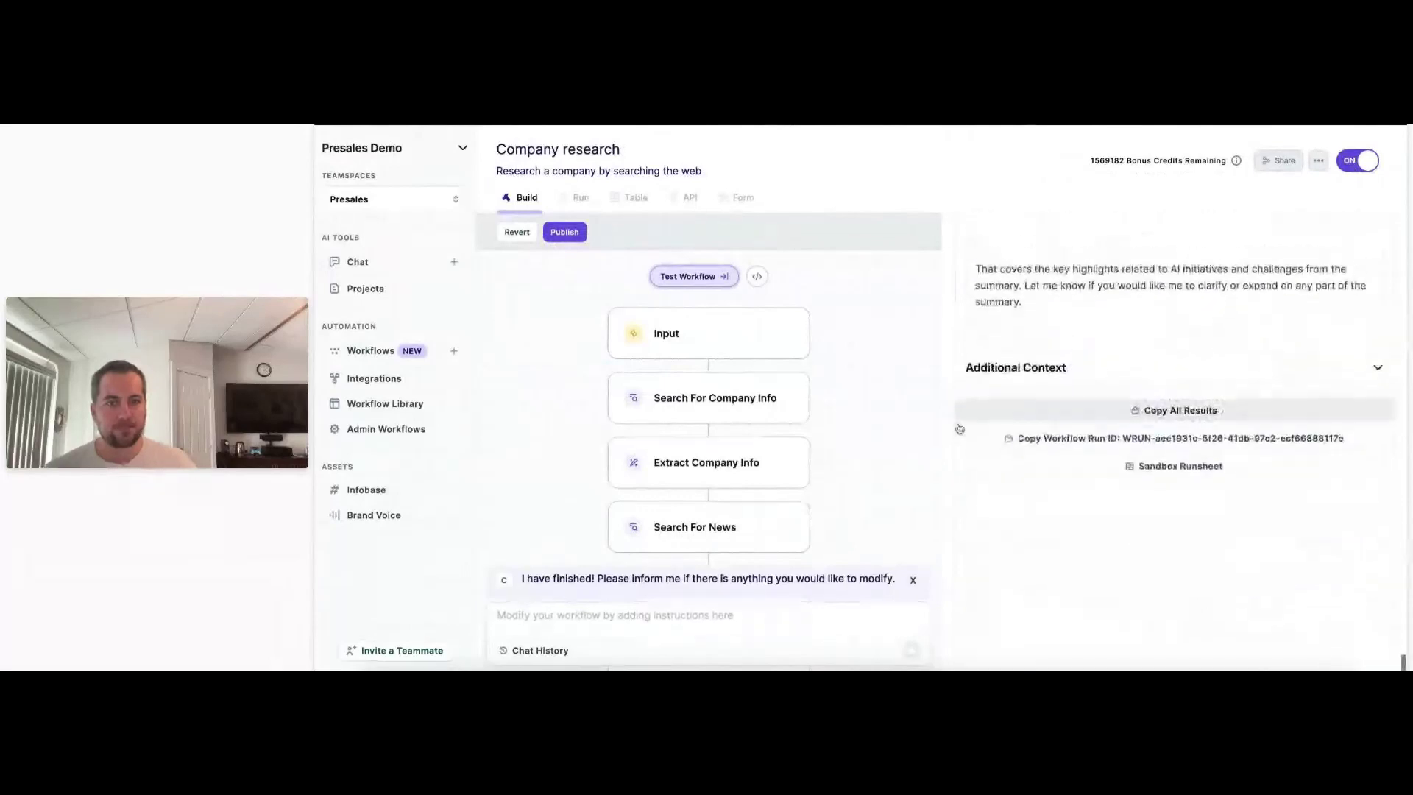
scroll(959, 427, "up", 10)
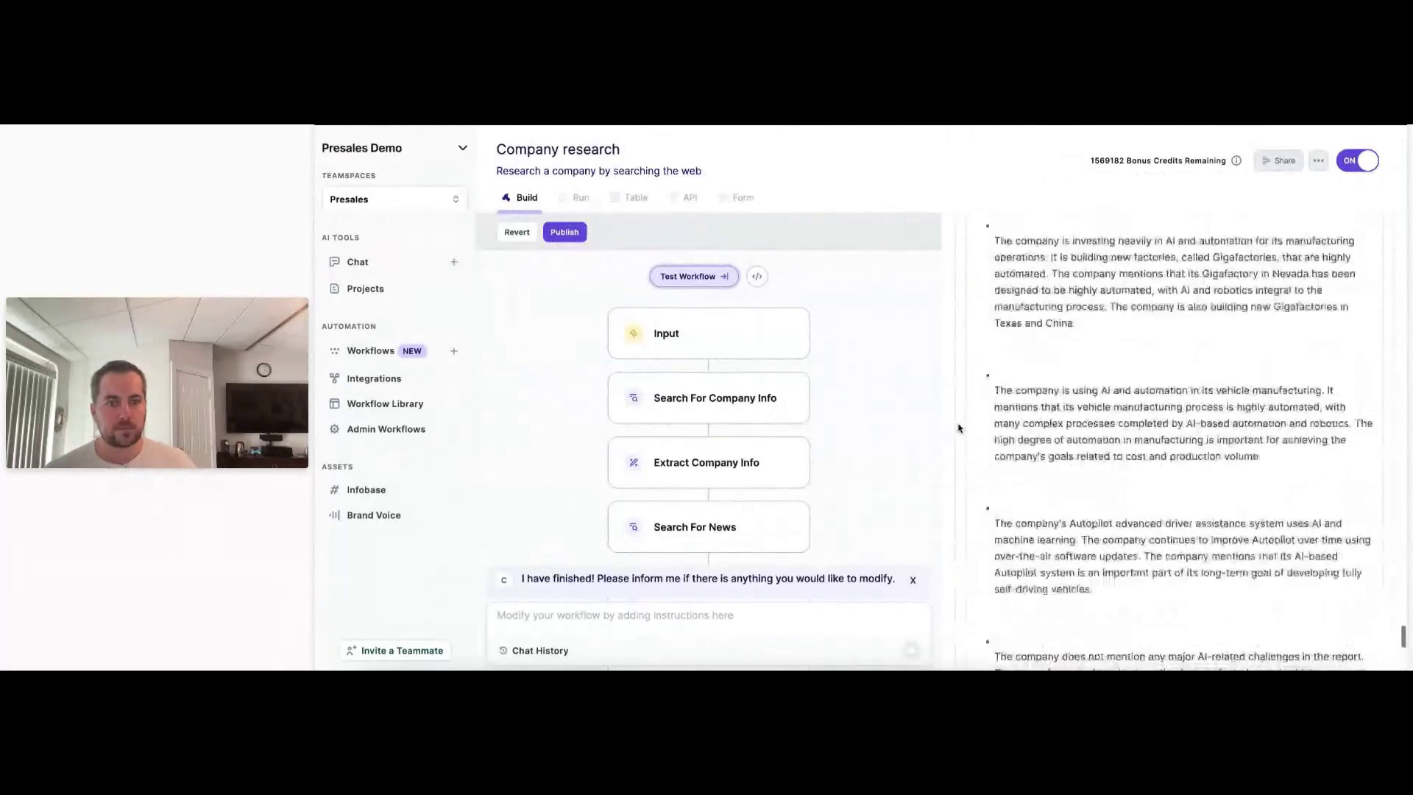
scroll(959, 427, "up", 3)
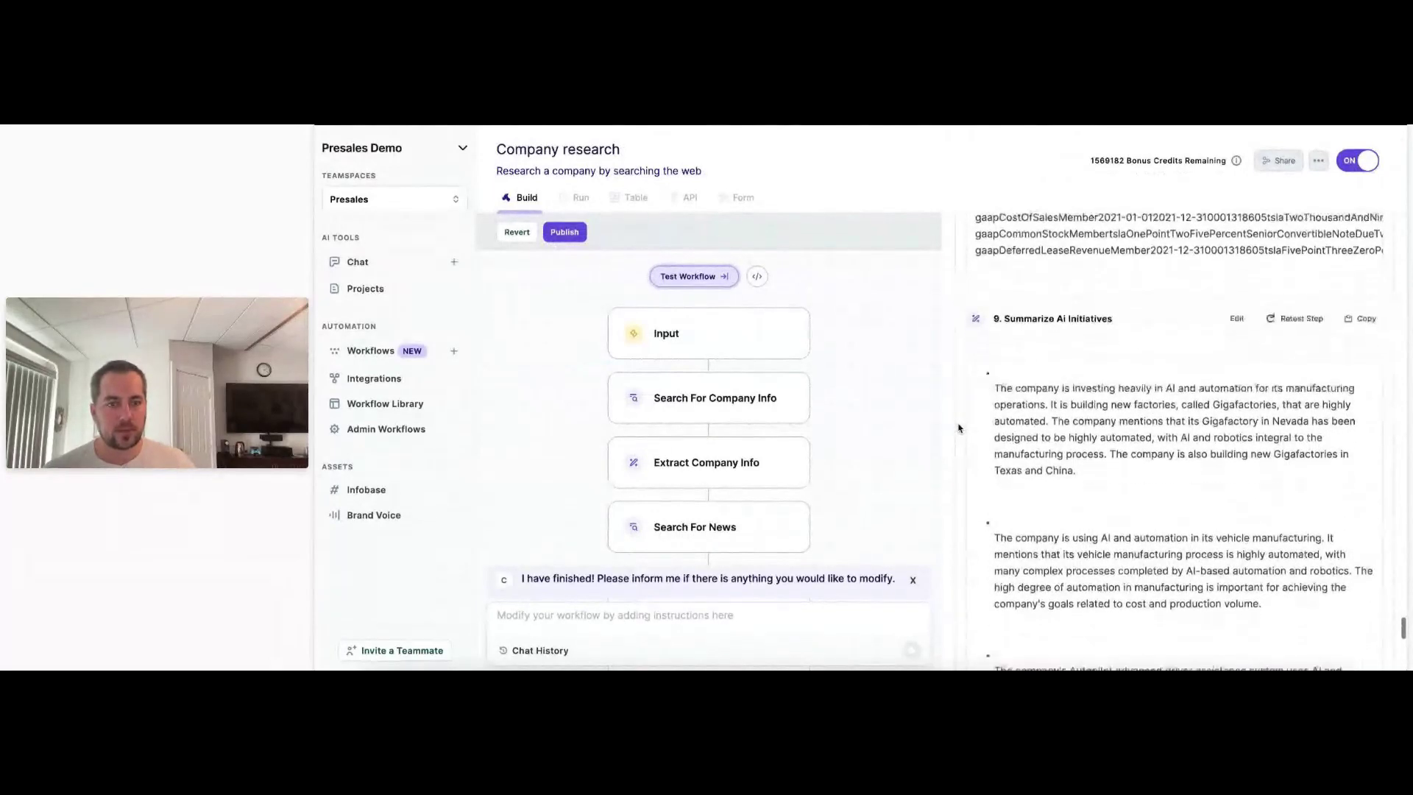
scroll(959, 428, "down", 2)
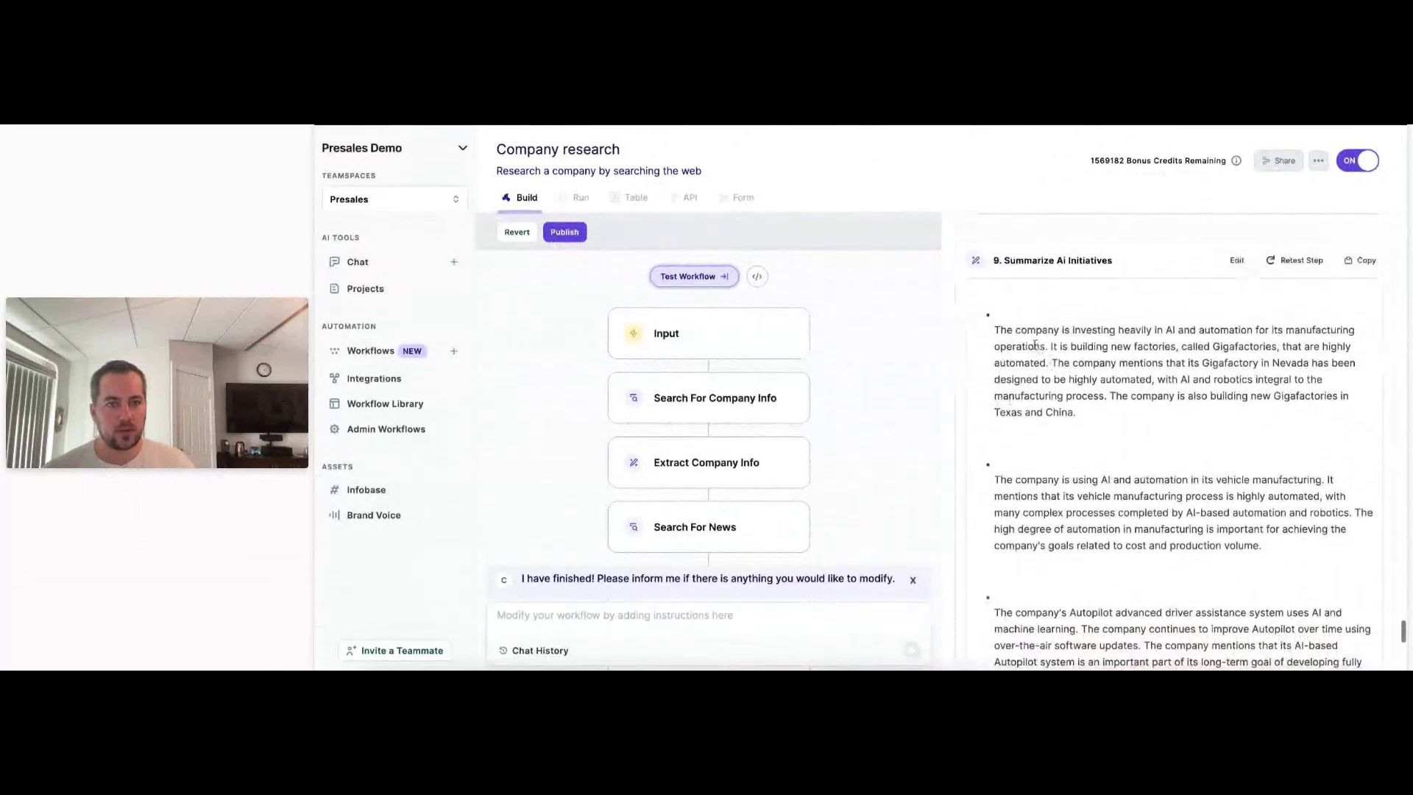
left_click_drag(1036, 345, 1099, 380)
scroll(1027, 348, "down", 4)
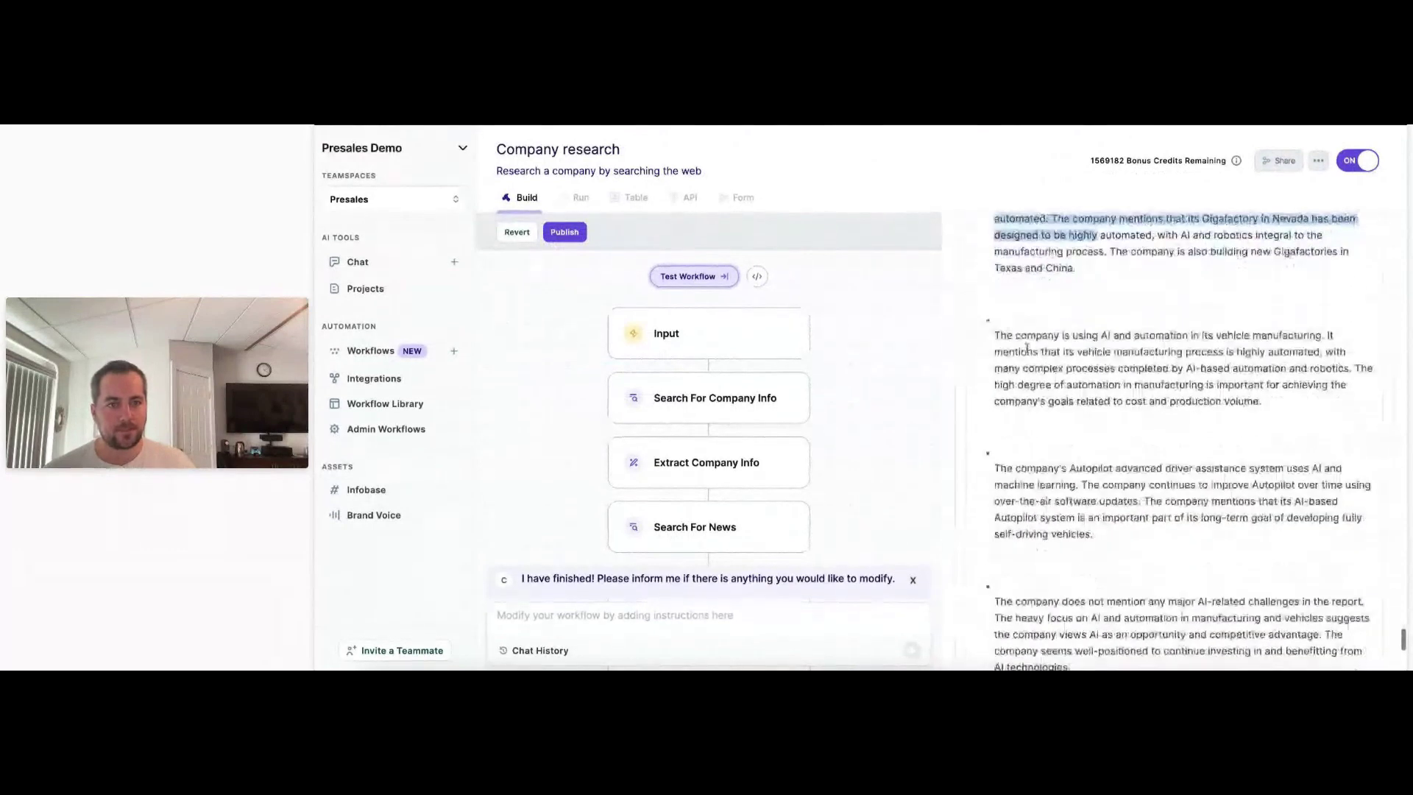
scroll(1057, 351, "down", 3)
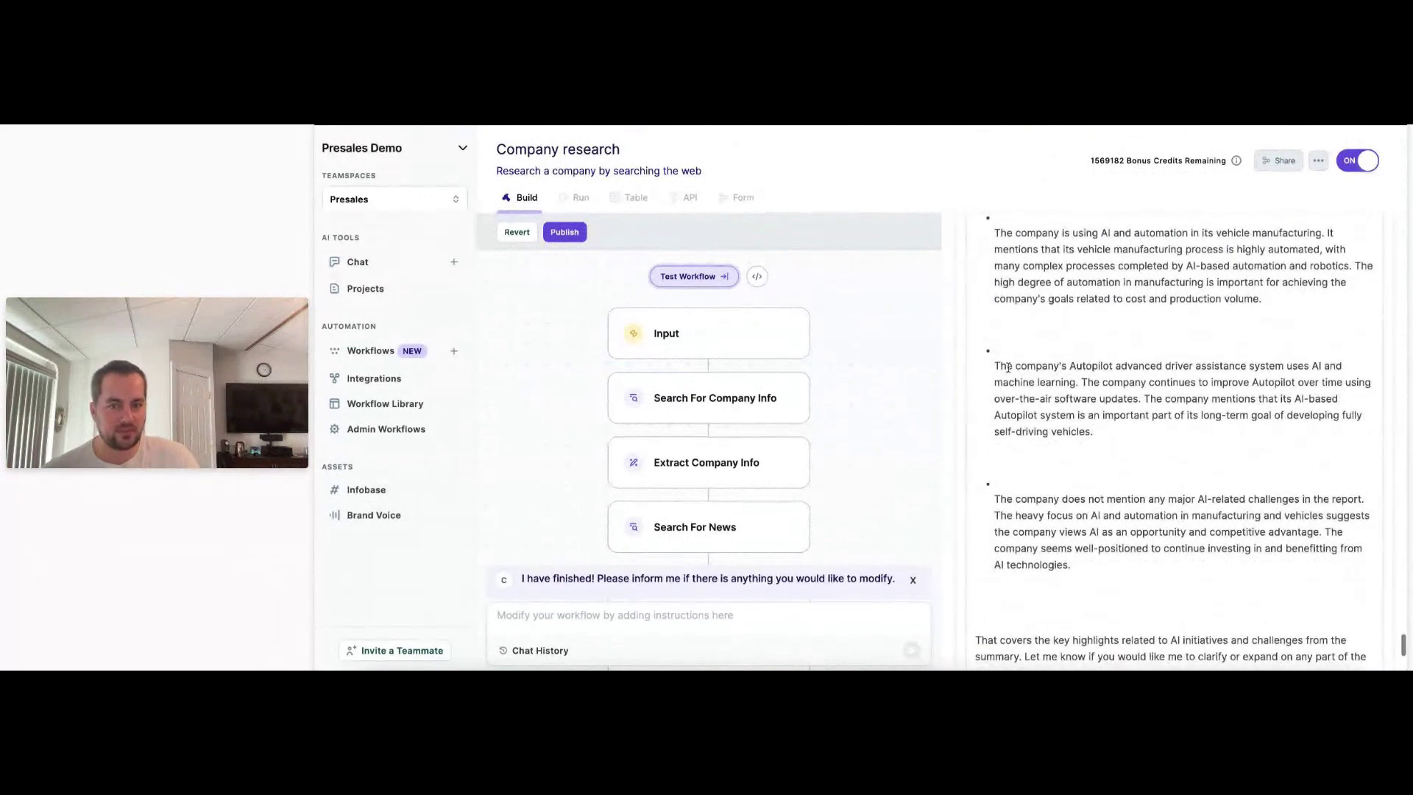
scroll(694, 441, "down", 5)
left_click(693, 535)
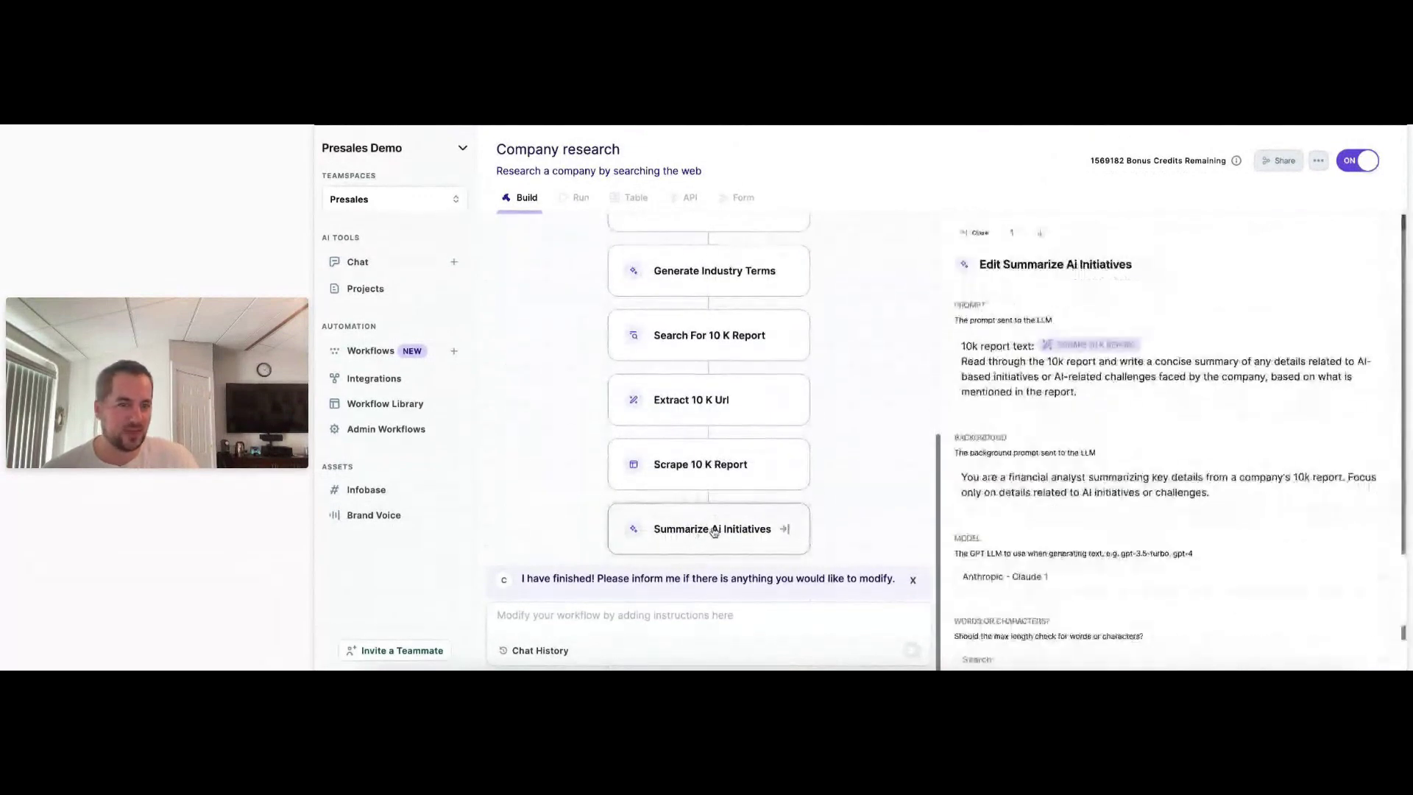
left_click_drag(1078, 392, 1052, 362)
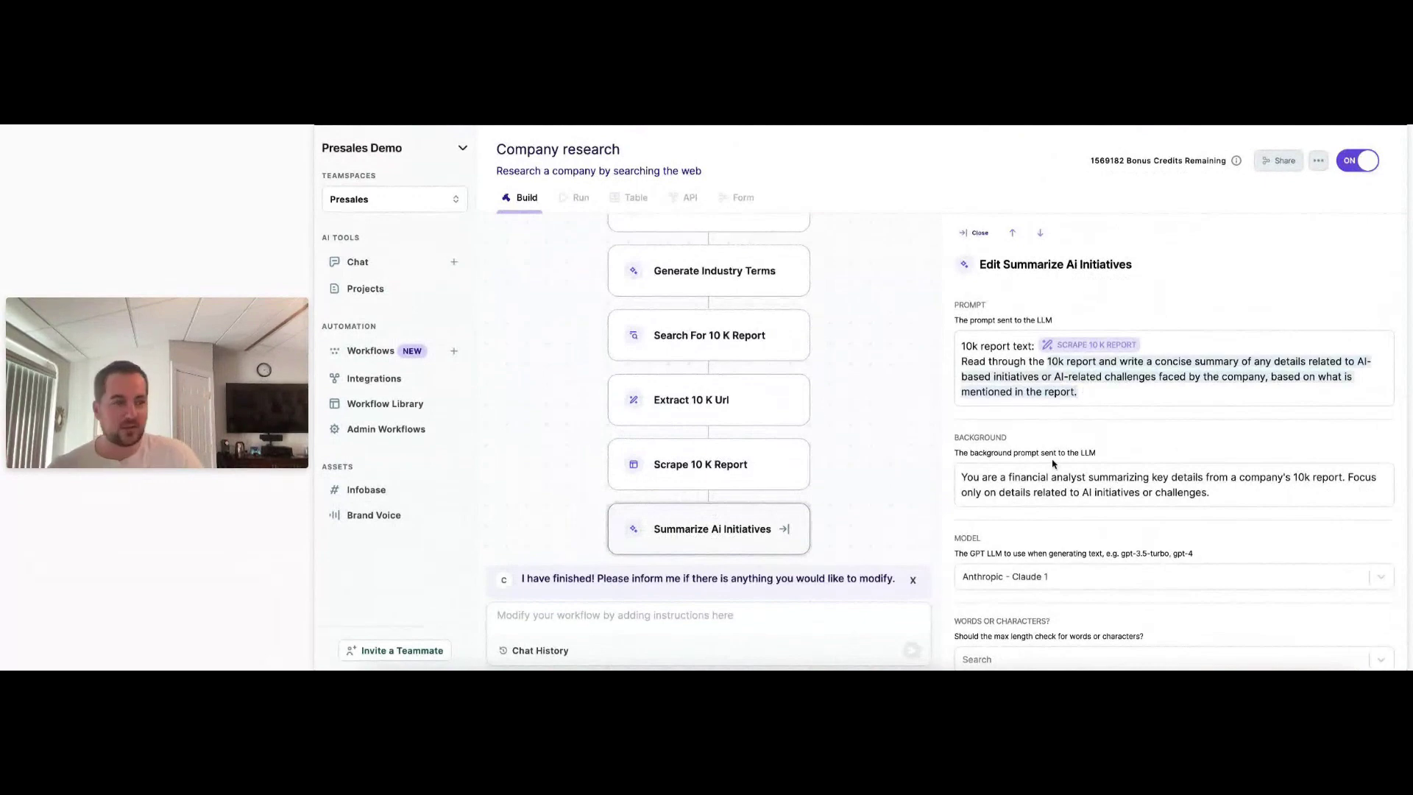
left_click(1081, 394)
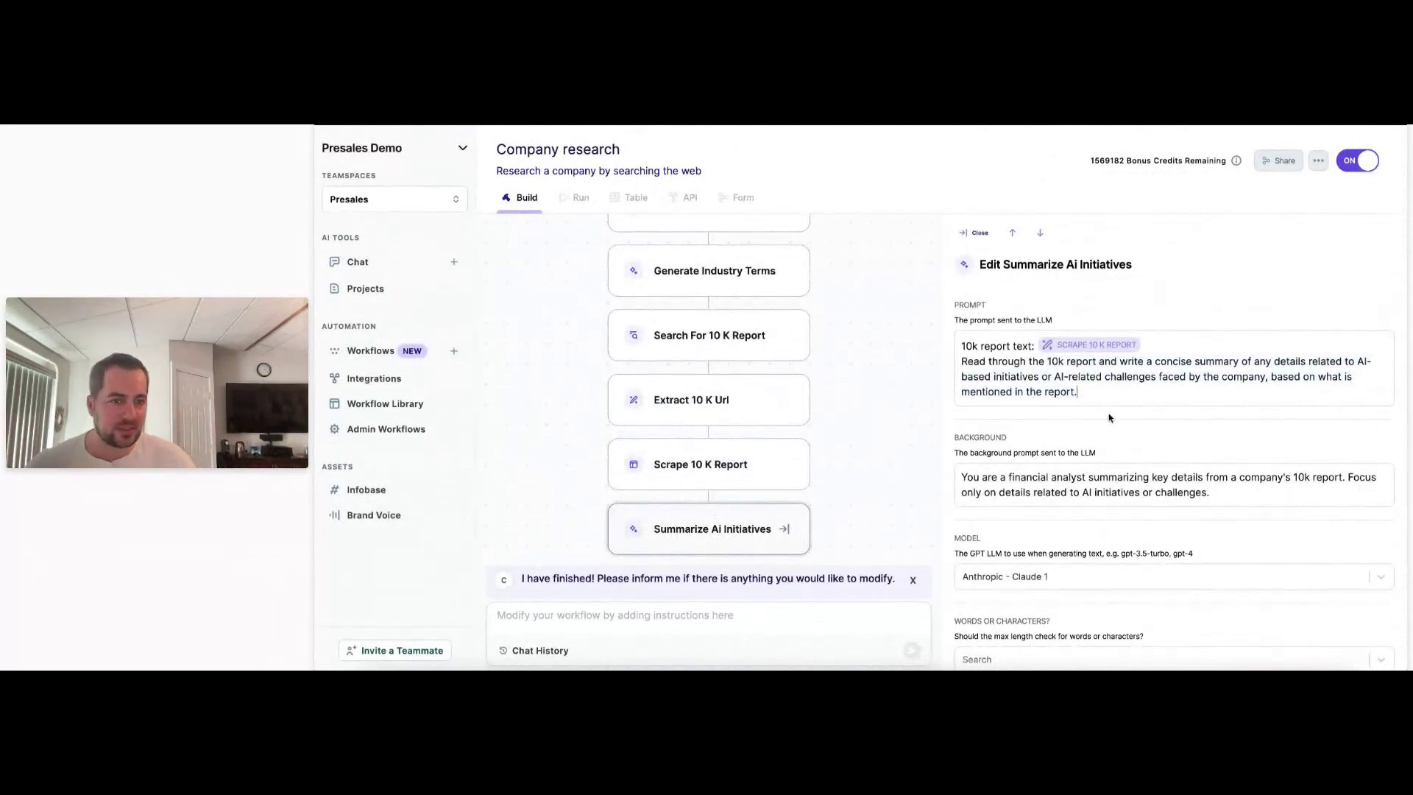
left_click_drag(1089, 392, 960, 361)
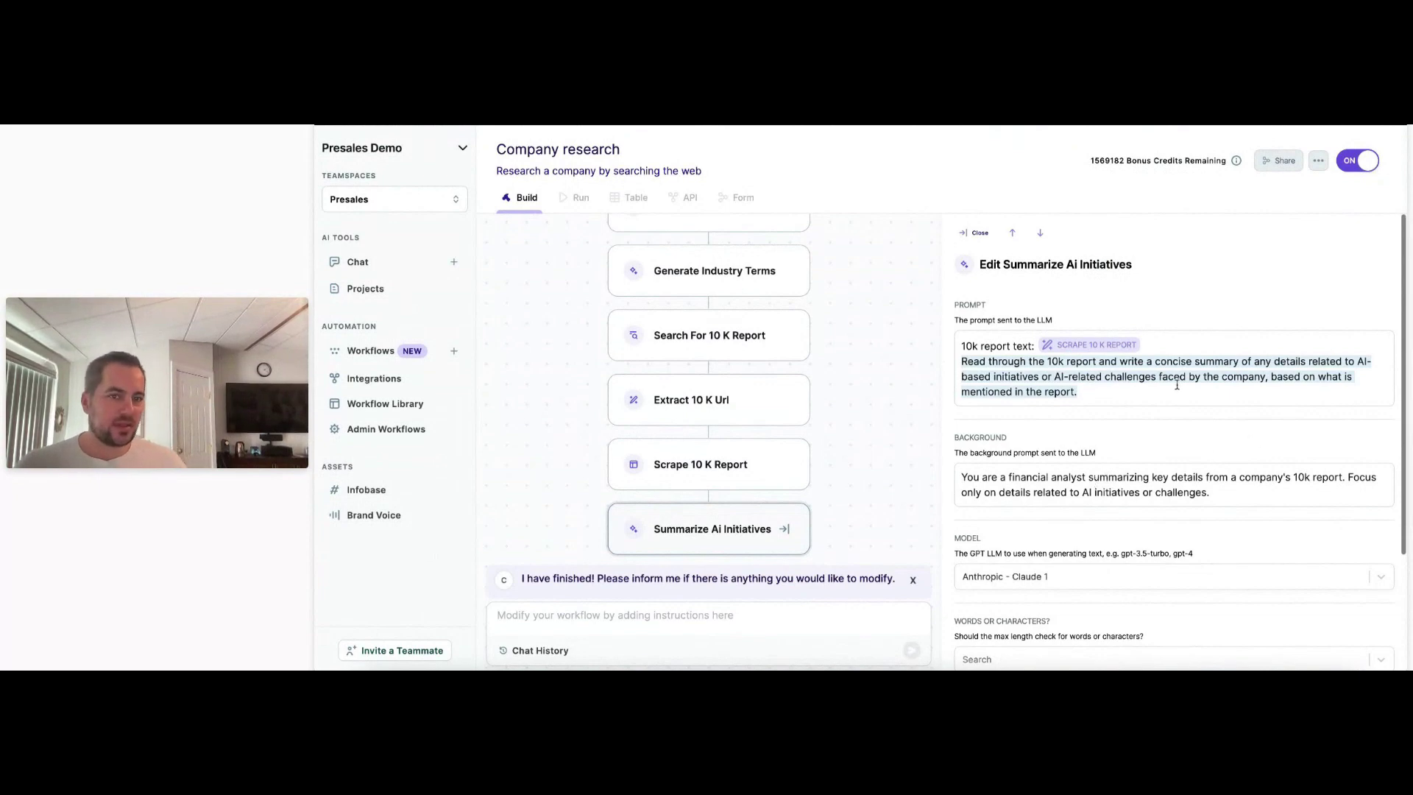
left_click(1210, 427)
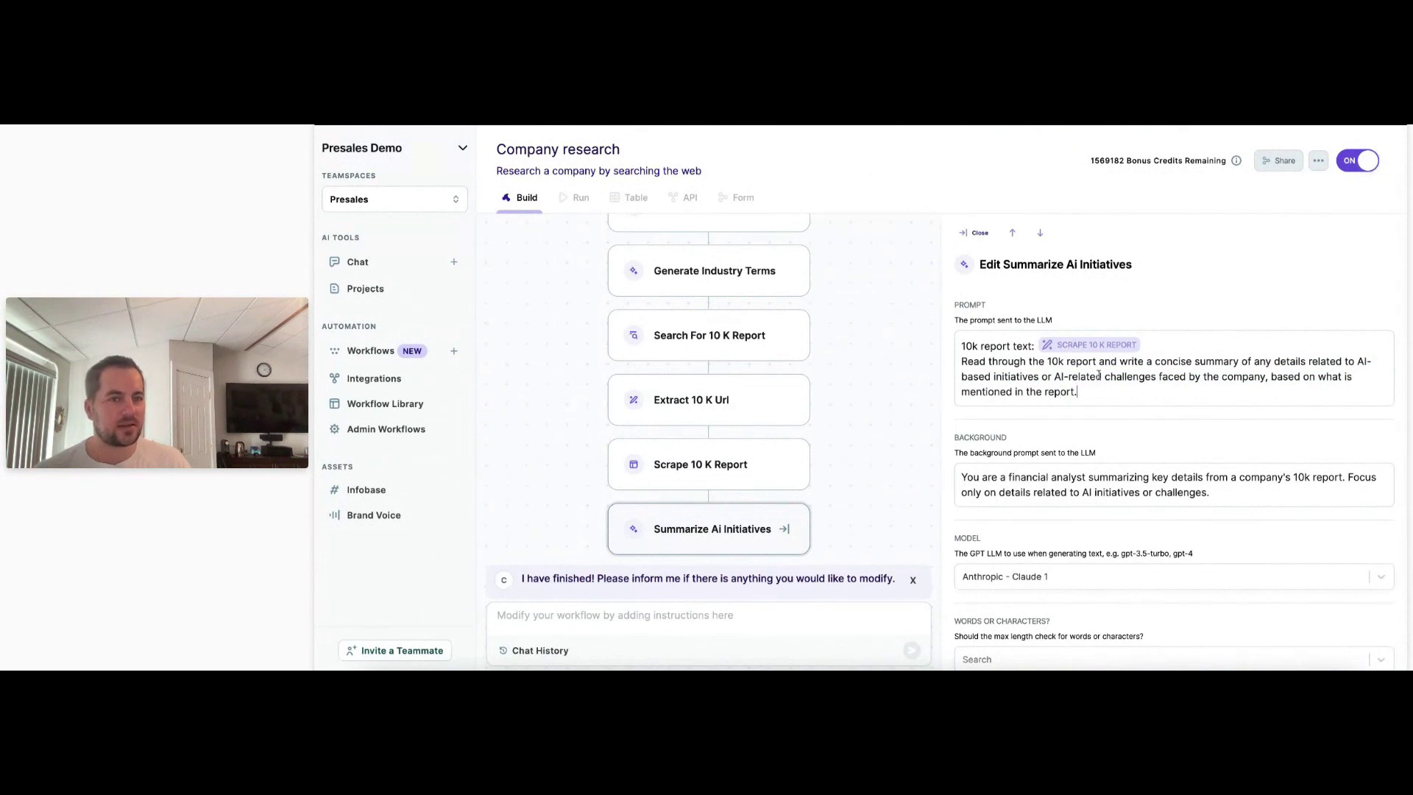
left_click_drag(1102, 375, 1041, 376)
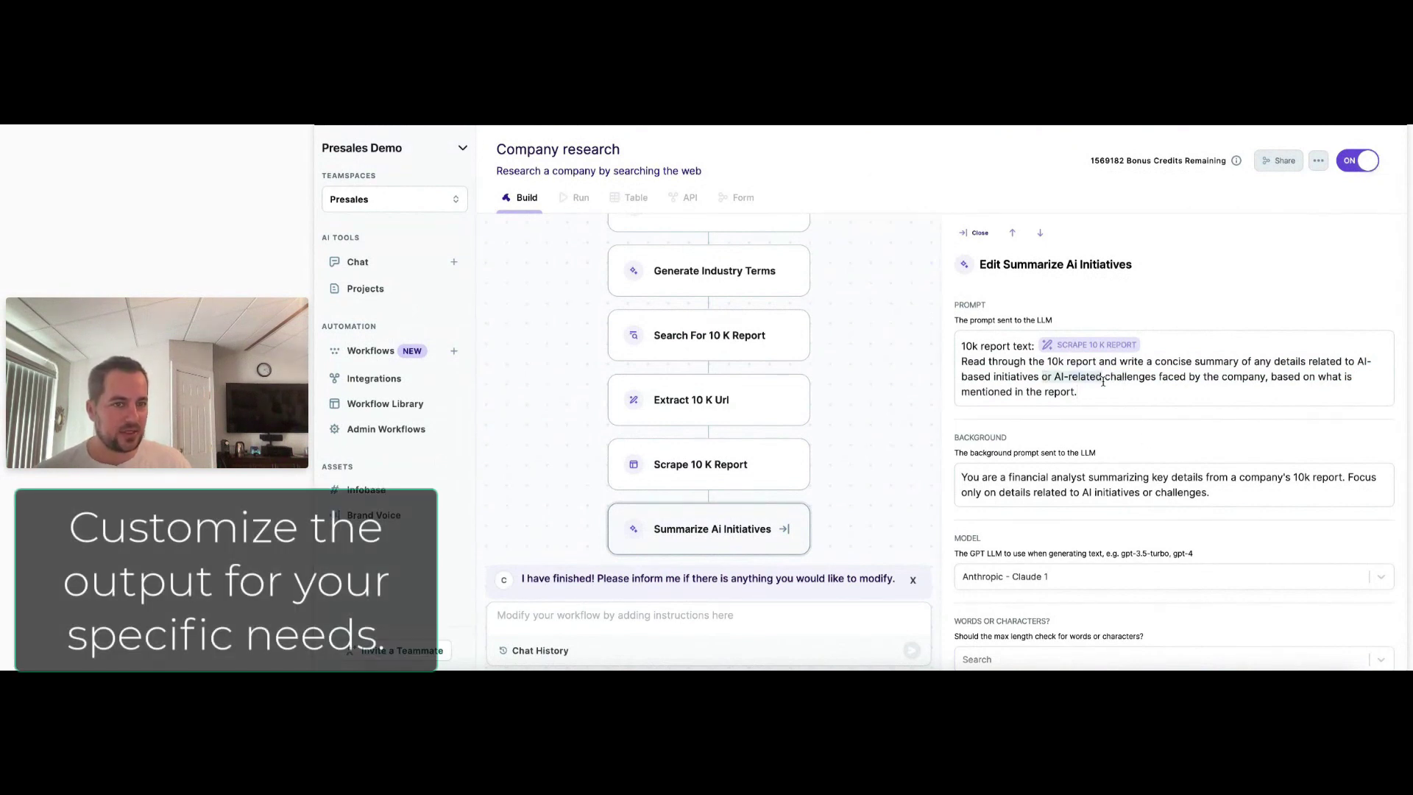
left_click(1185, 376)
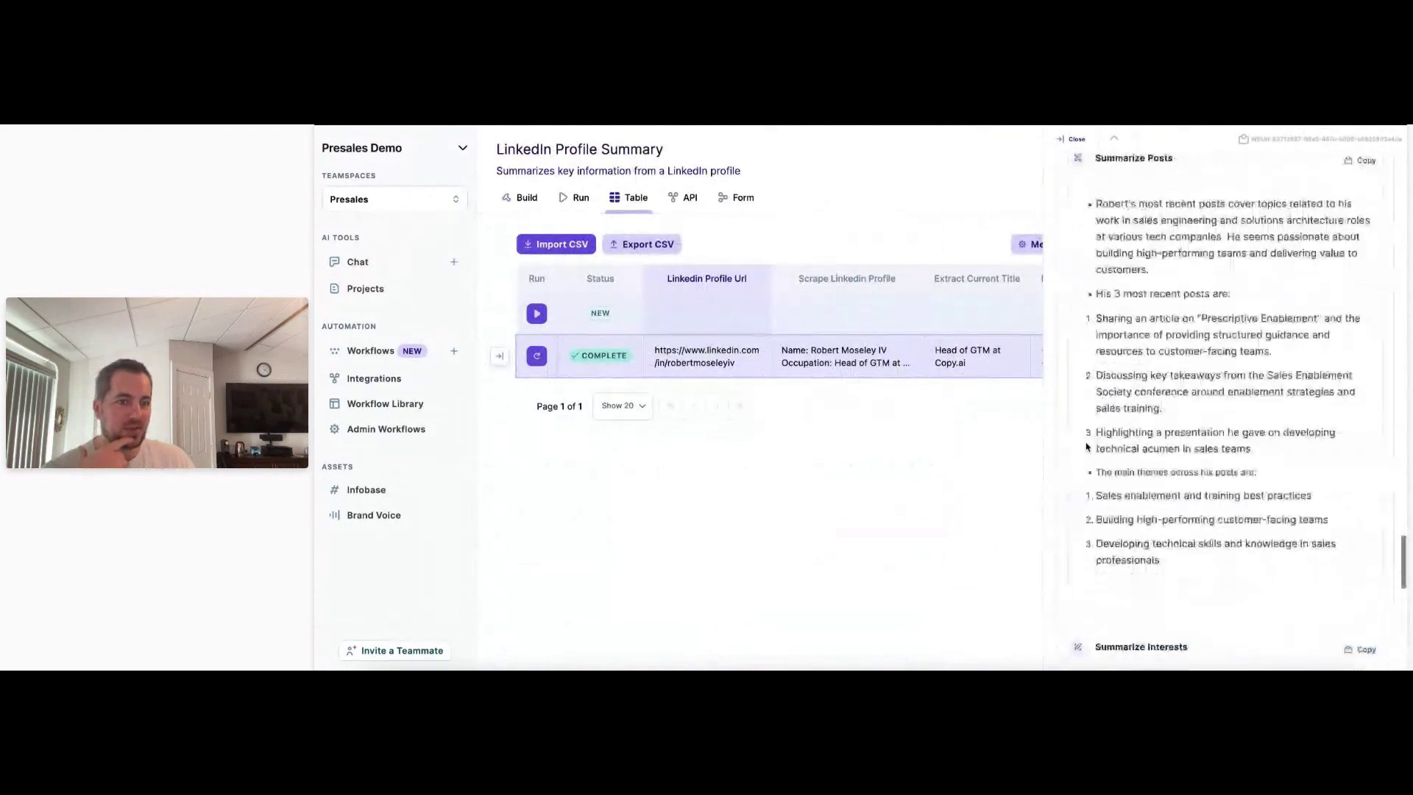
Scroll to the Extract Previous Companies output and highlight the listed companies, including Netlify.
scroll(1088, 447, "up", 15)
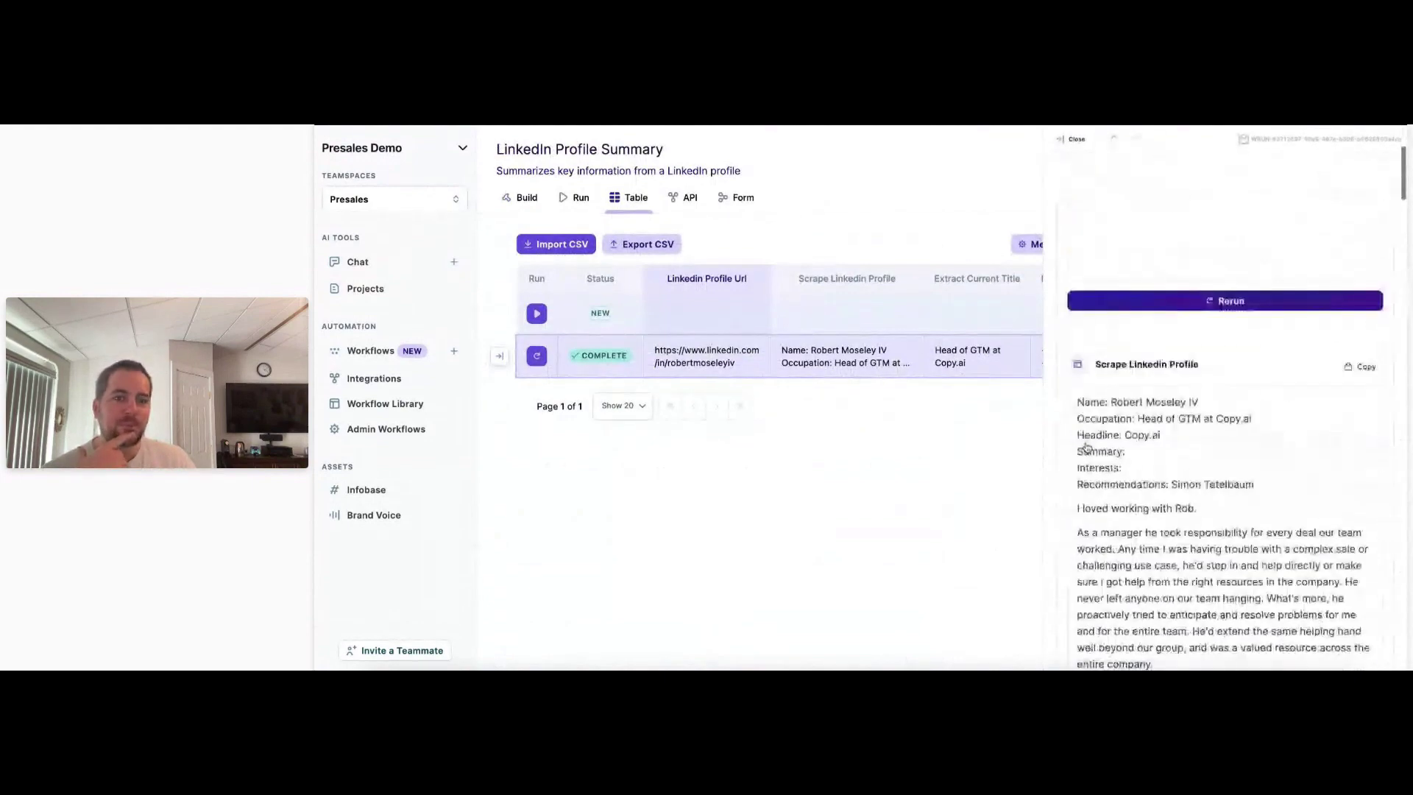
scroll(1087, 447, "down", 5)
scroll(1087, 447, "down", 10)
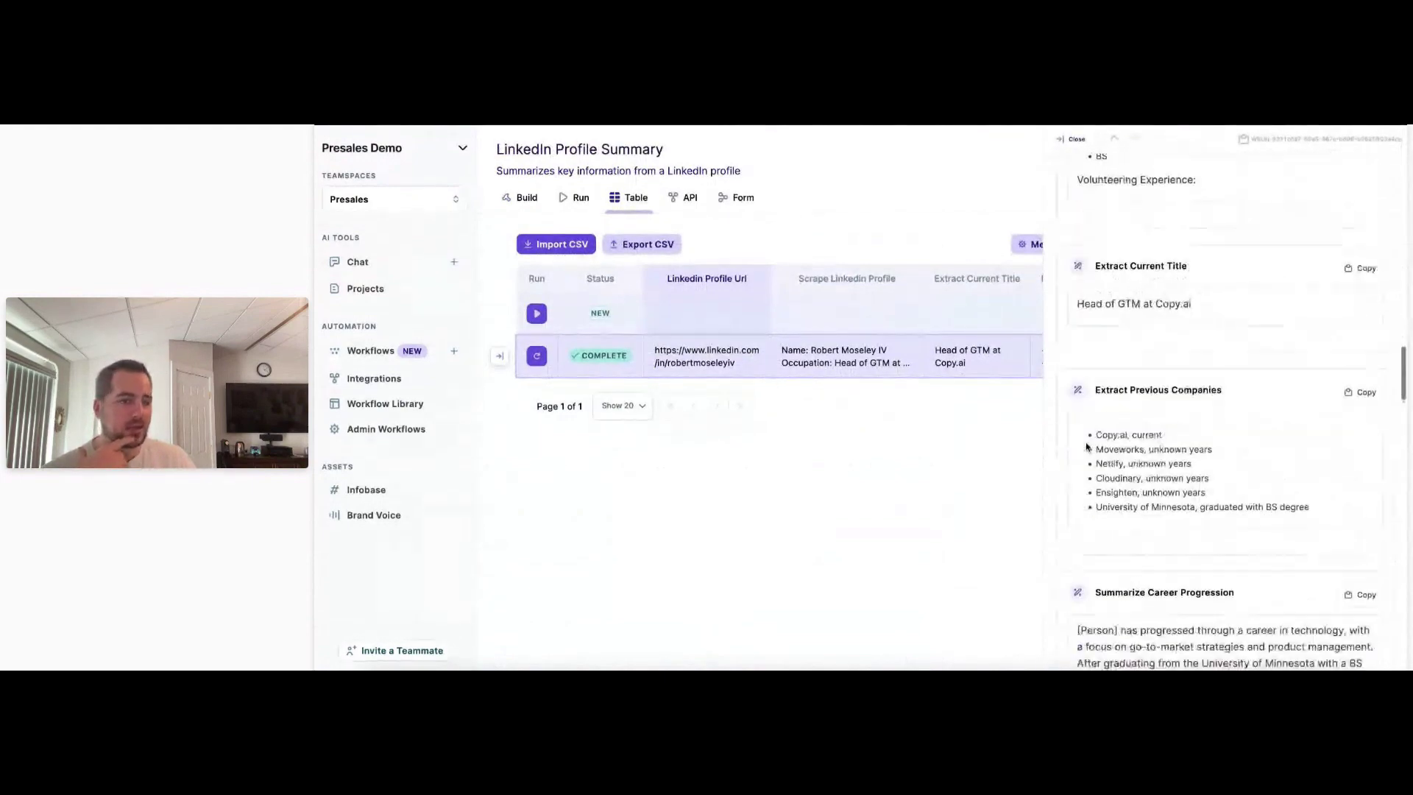
left_click_drag(1208, 495, 1082, 432)
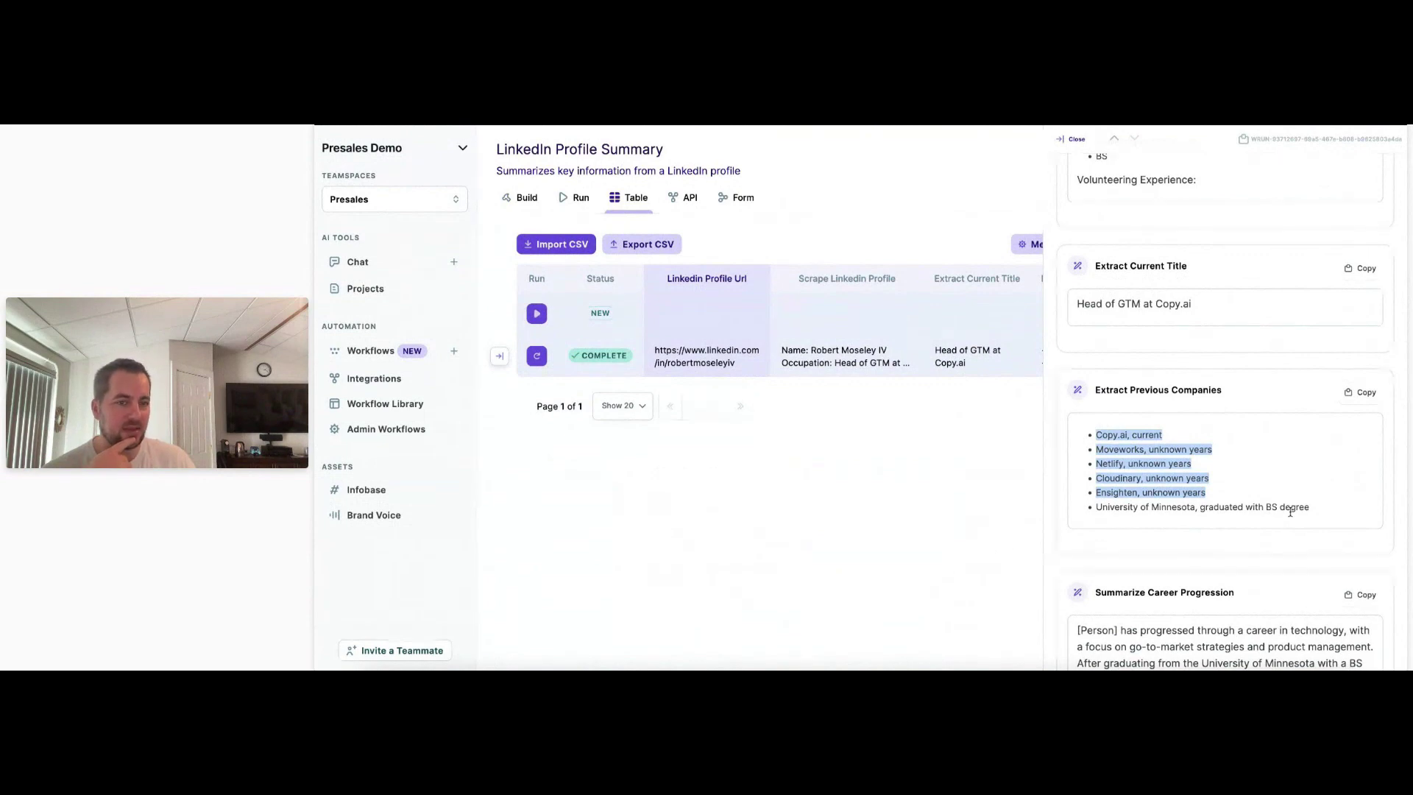
left_click(1190, 474)
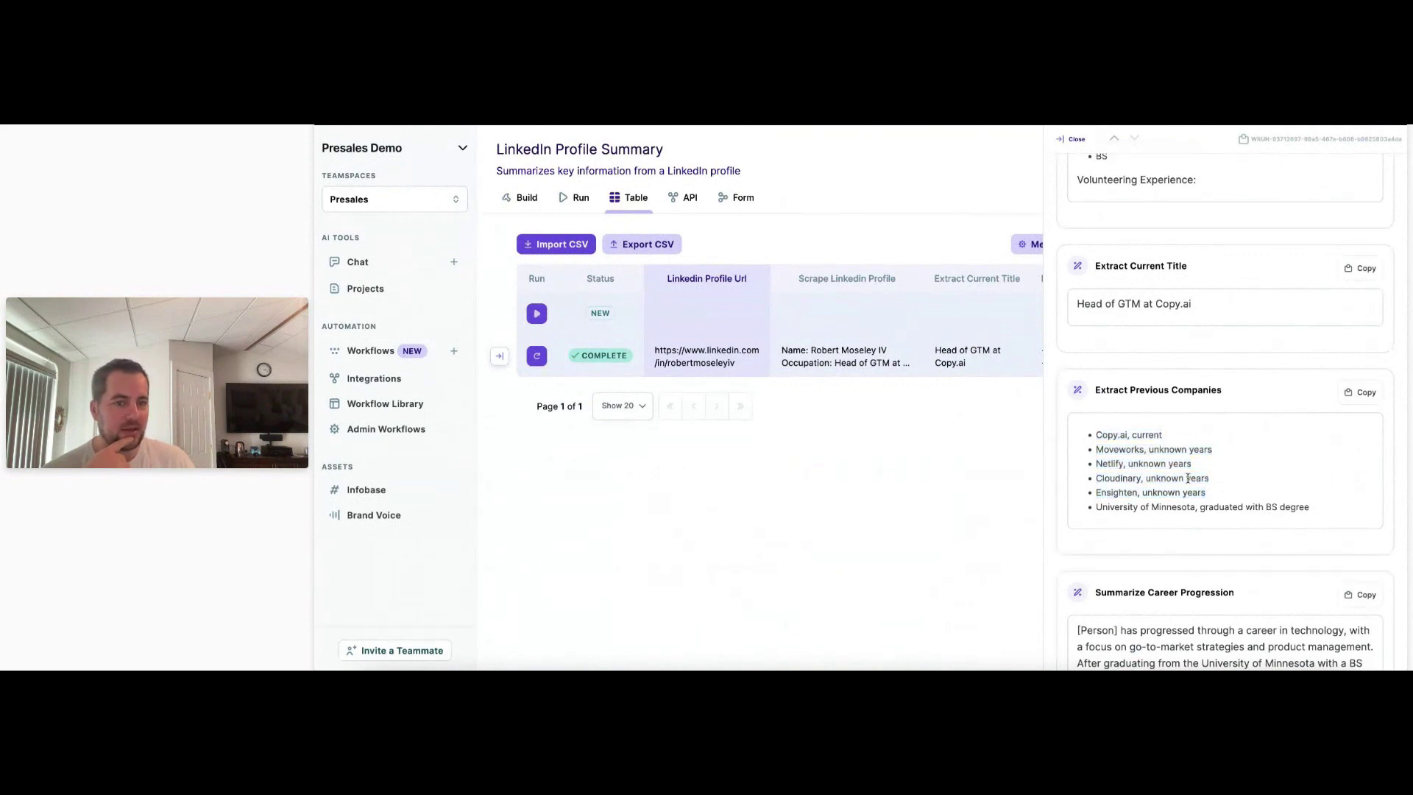
double_click(1111, 464)
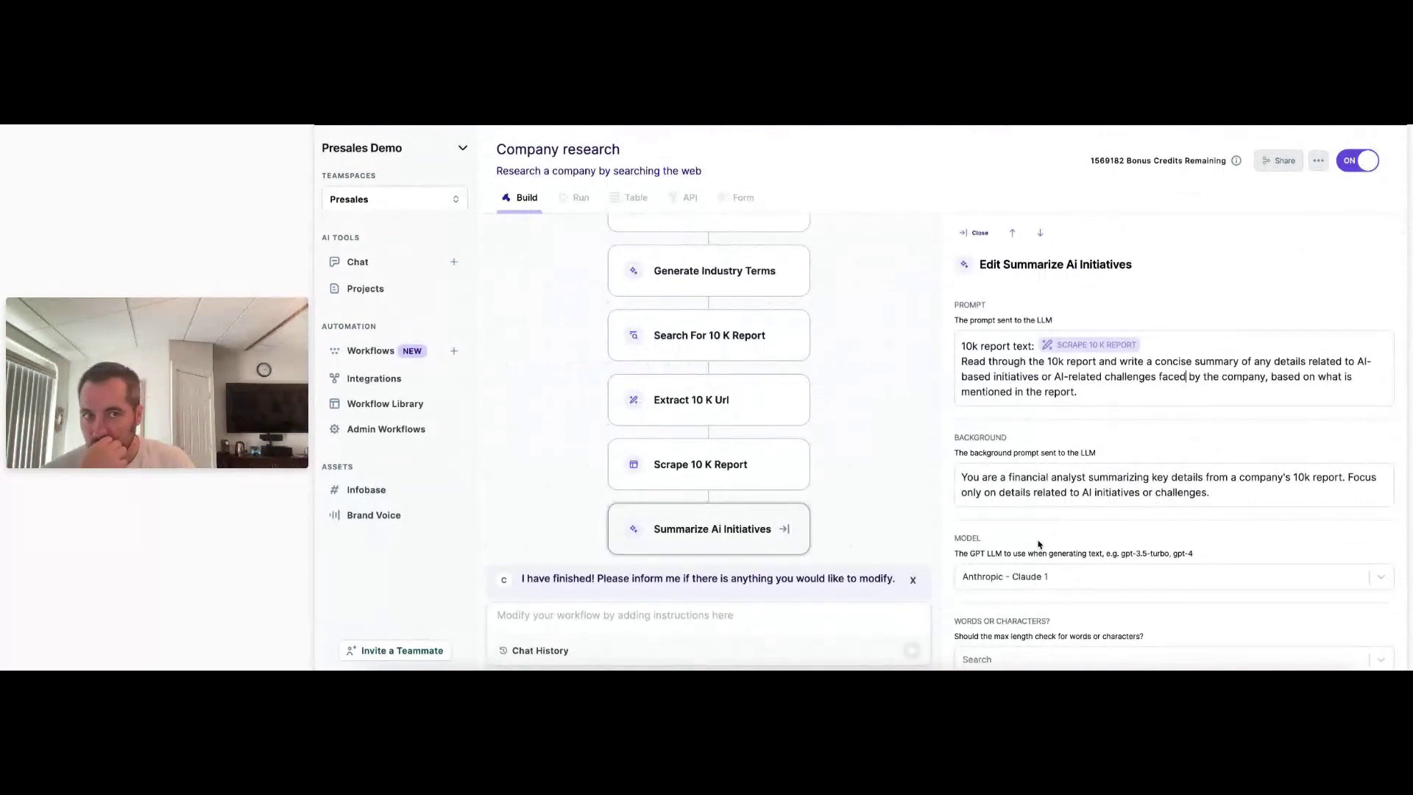
scroll(1039, 544, "down", 1)
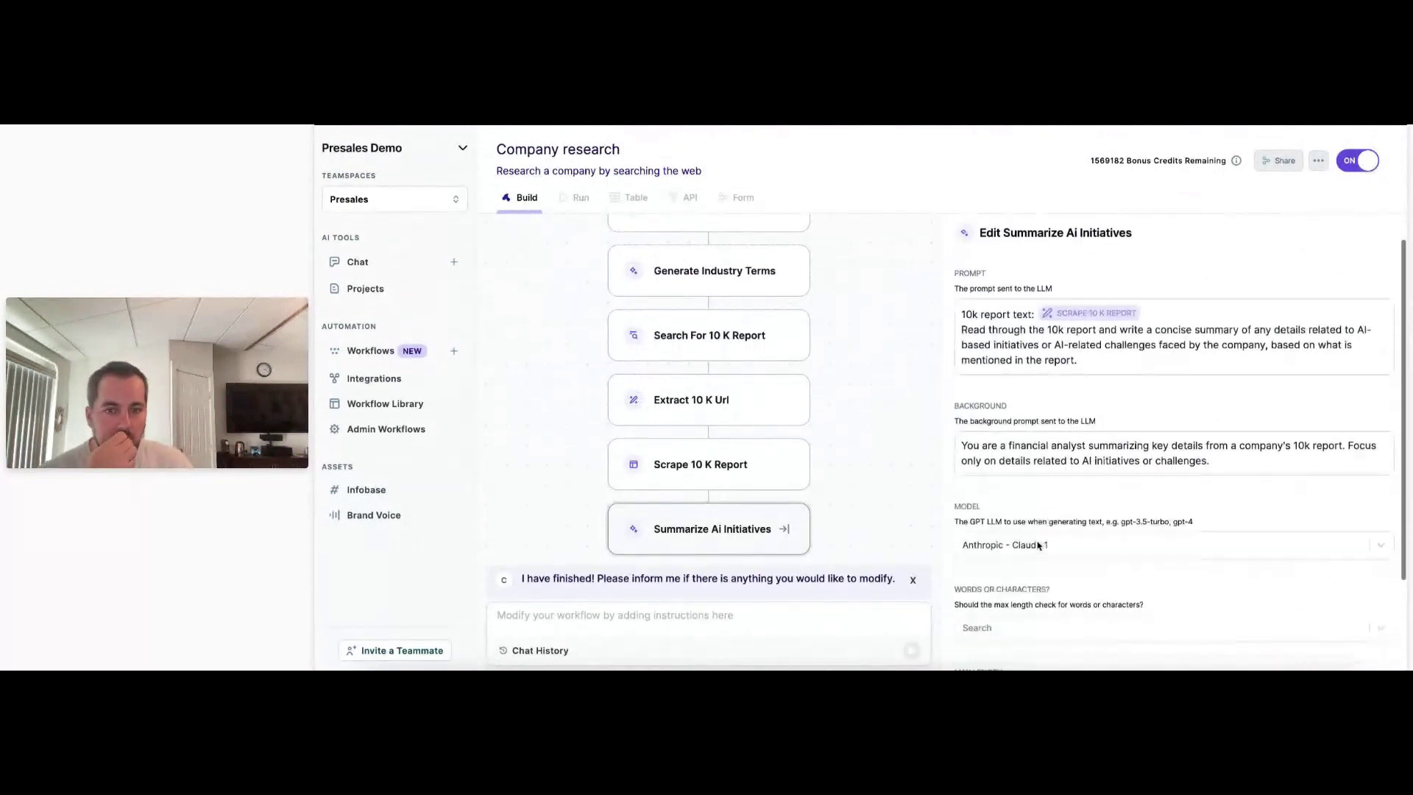
scroll(1038, 544, "down", 4)
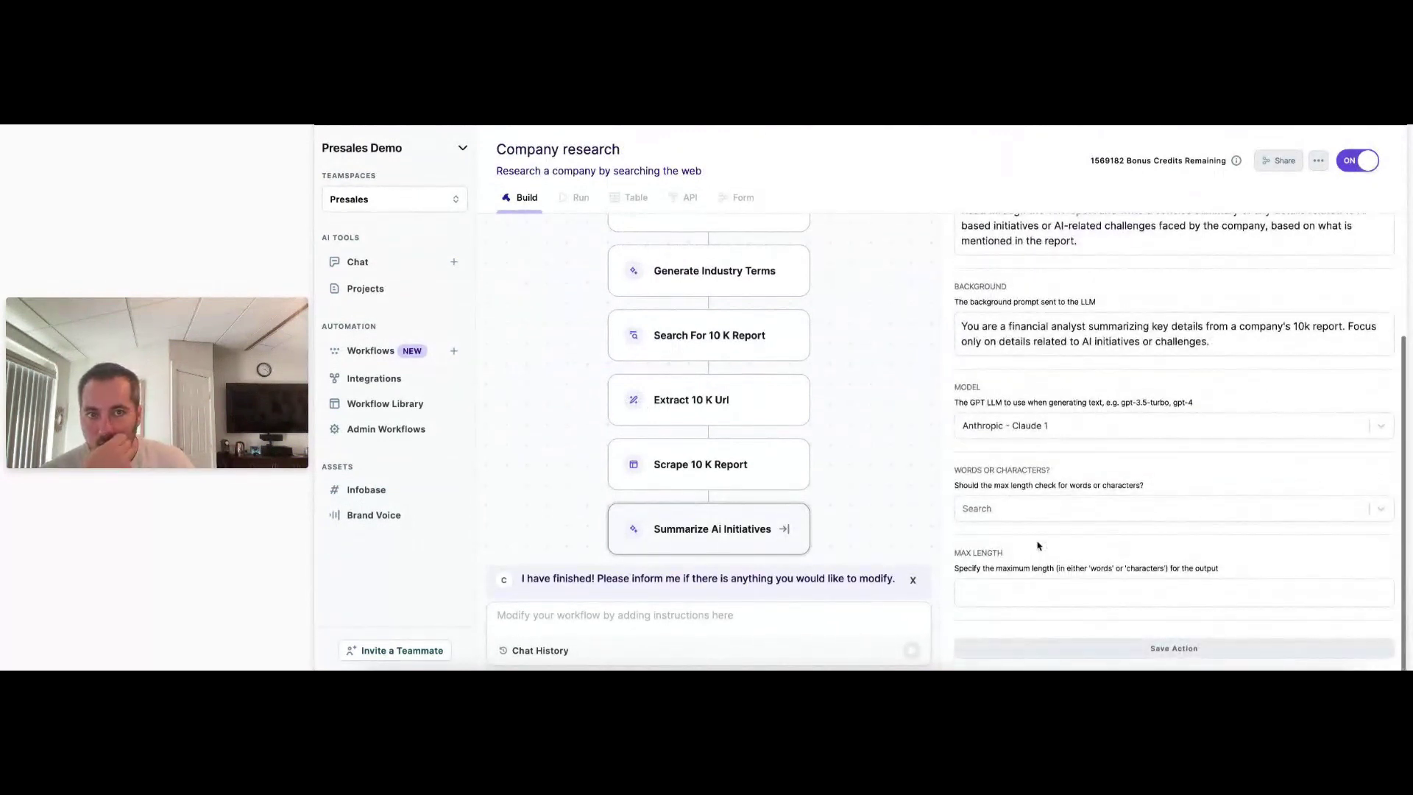
scroll(1039, 546, "up", 5)
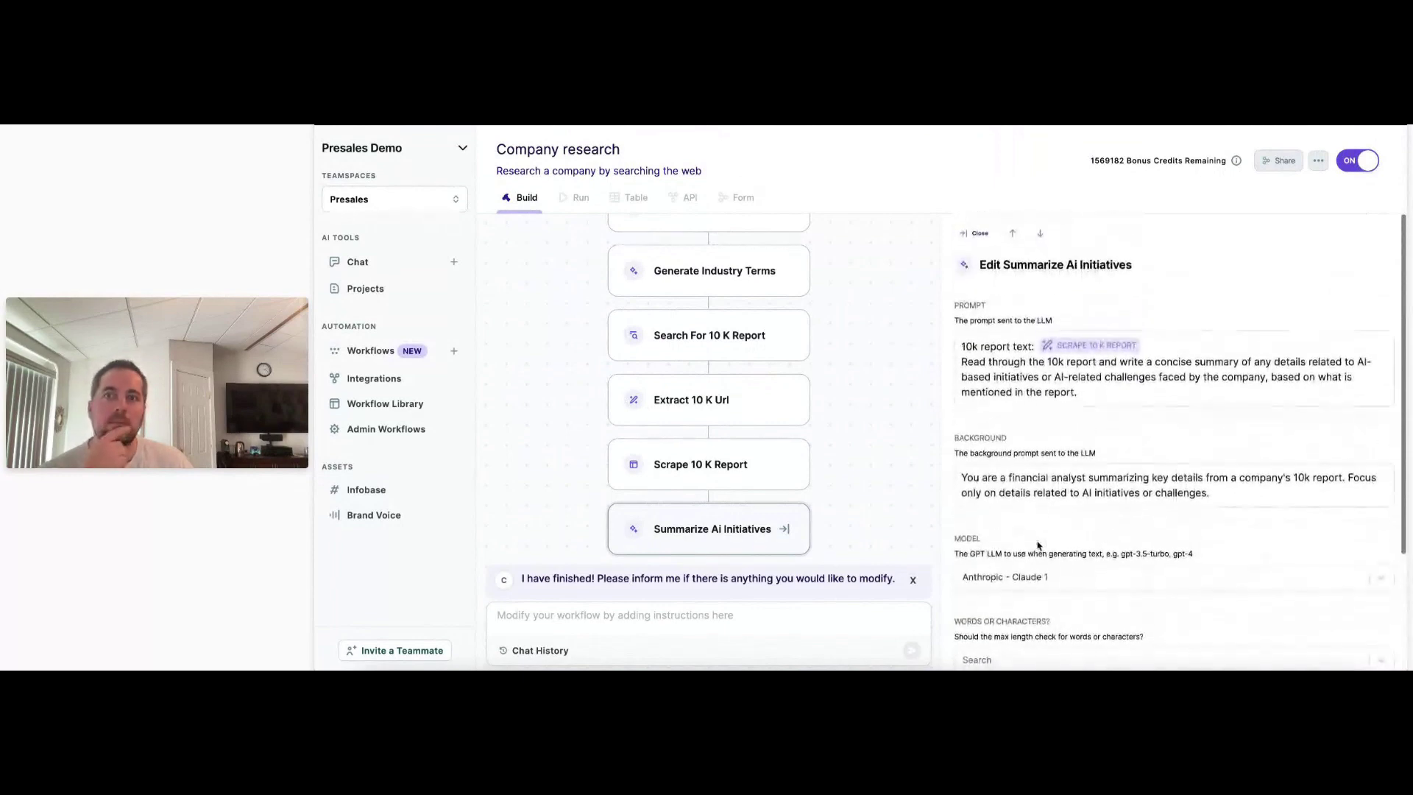